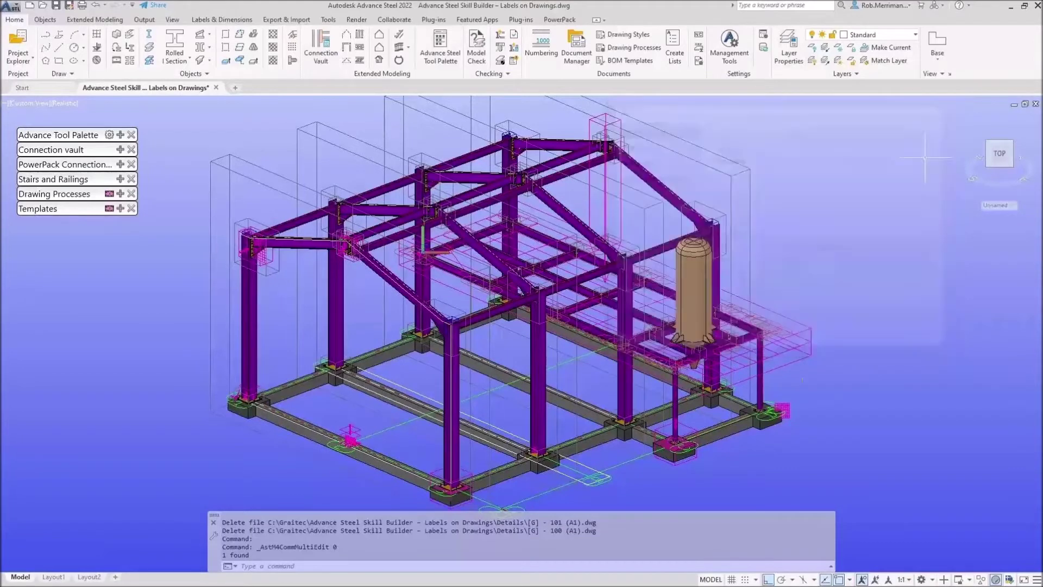
Check the type, description and detail style override in the properties of the camera beside the vessel platform's corner base
double_click(783, 408)
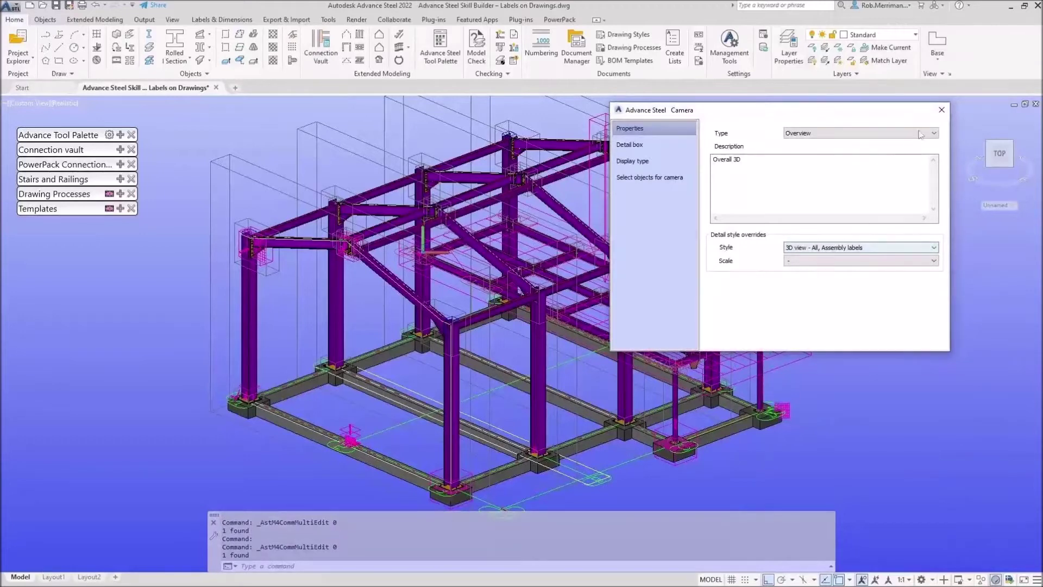
left_click(941, 109)
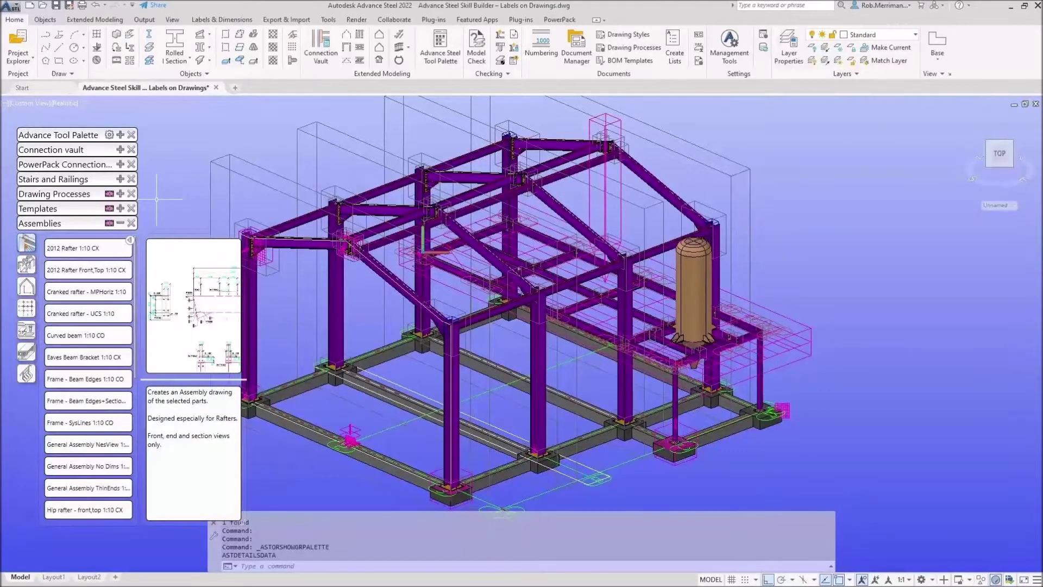
List the GA - 3D drawing styles and enlarge the preview and description panes beside them
left_click(25, 267)
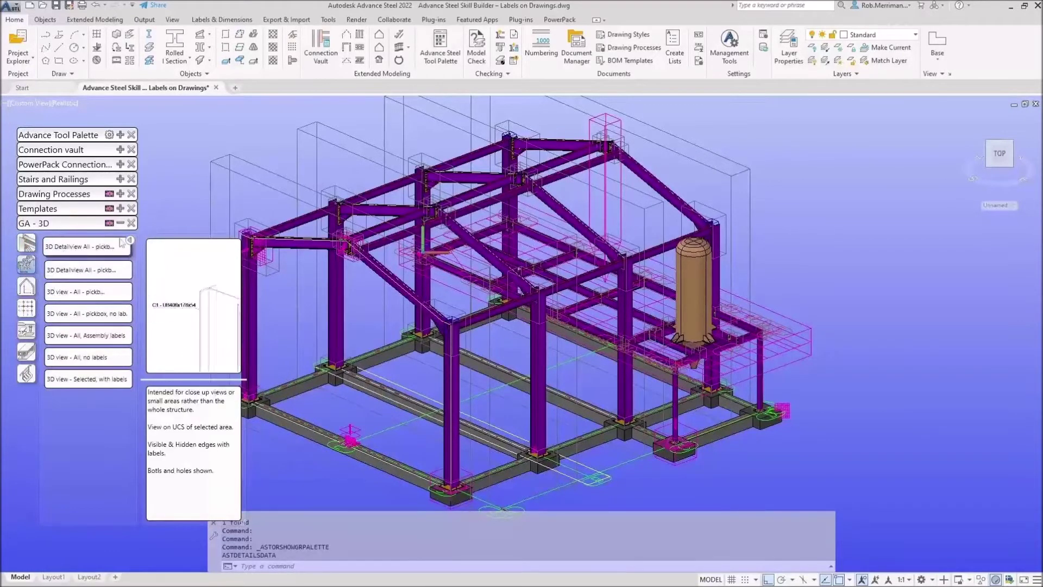
mouse_move(130, 241)
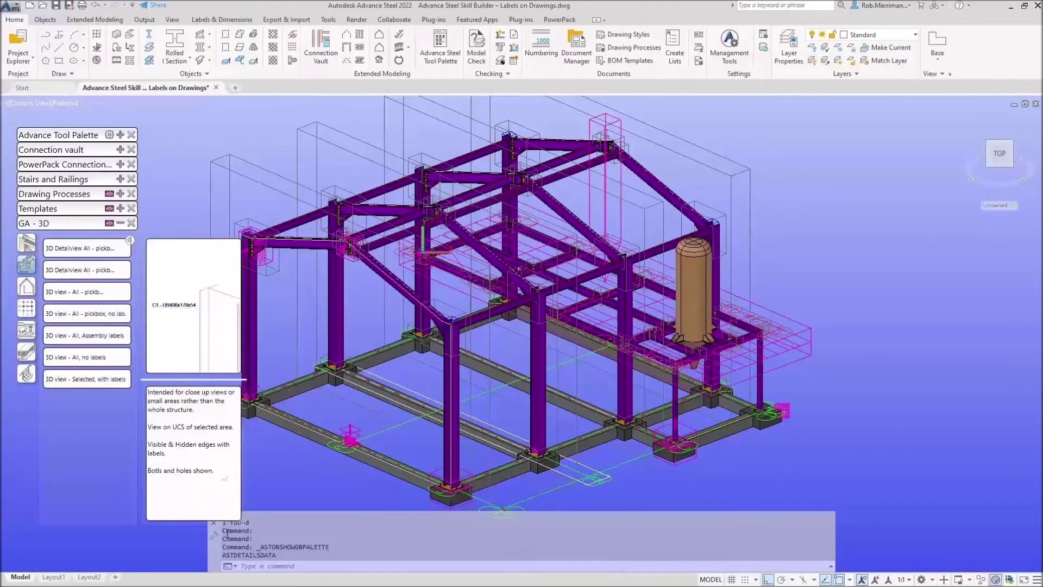
left_click_drag(244, 523, 451, 530)
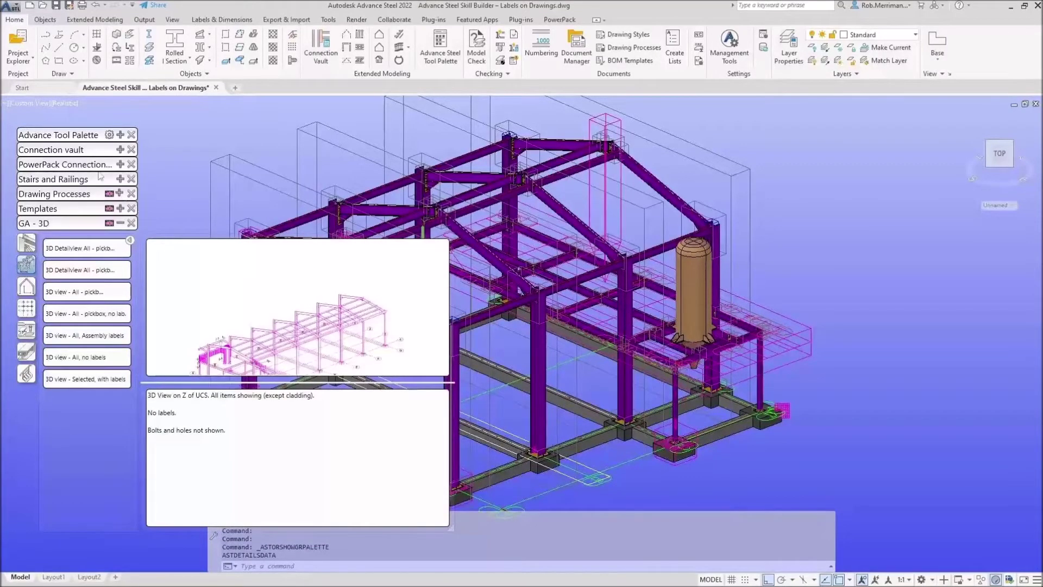
Examine the Base plate preview among the Connection vault's Plates at beam connections and the list of Cameras drawing processes
left_click(120, 150)
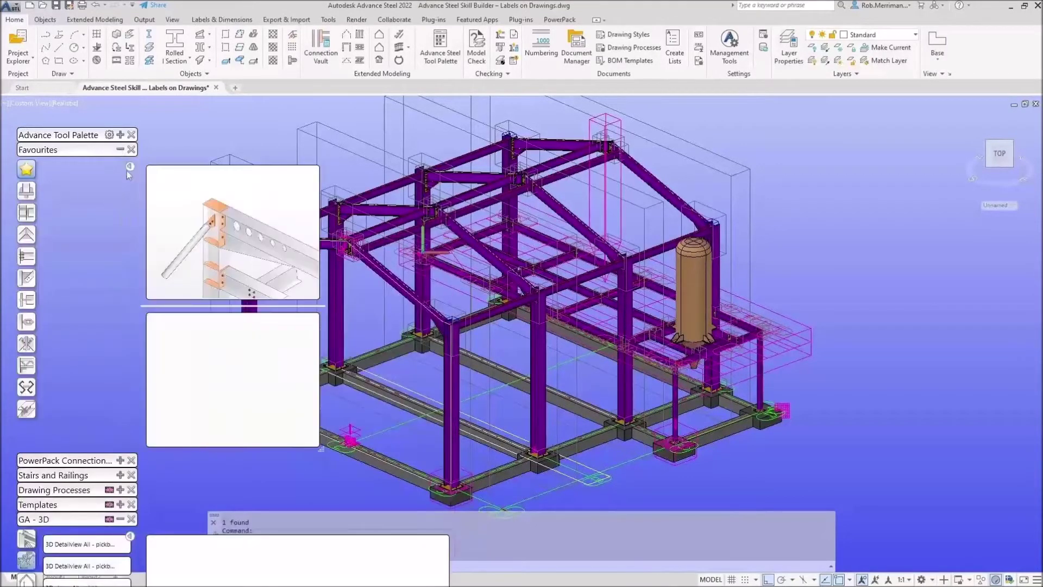
left_click(26, 194)
mouse_move(87, 178)
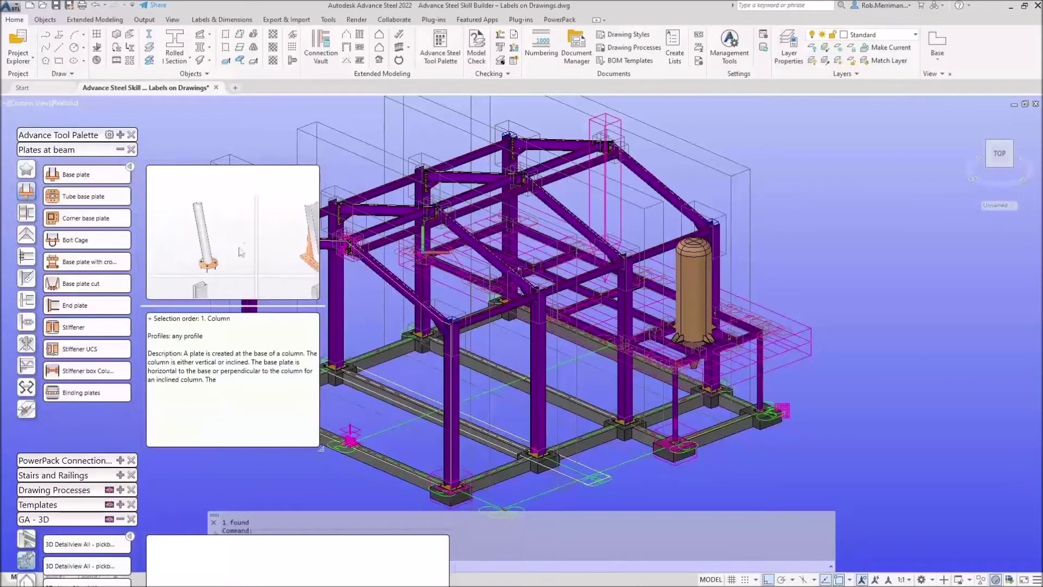
left_click_drag(236, 252, 228, 209)
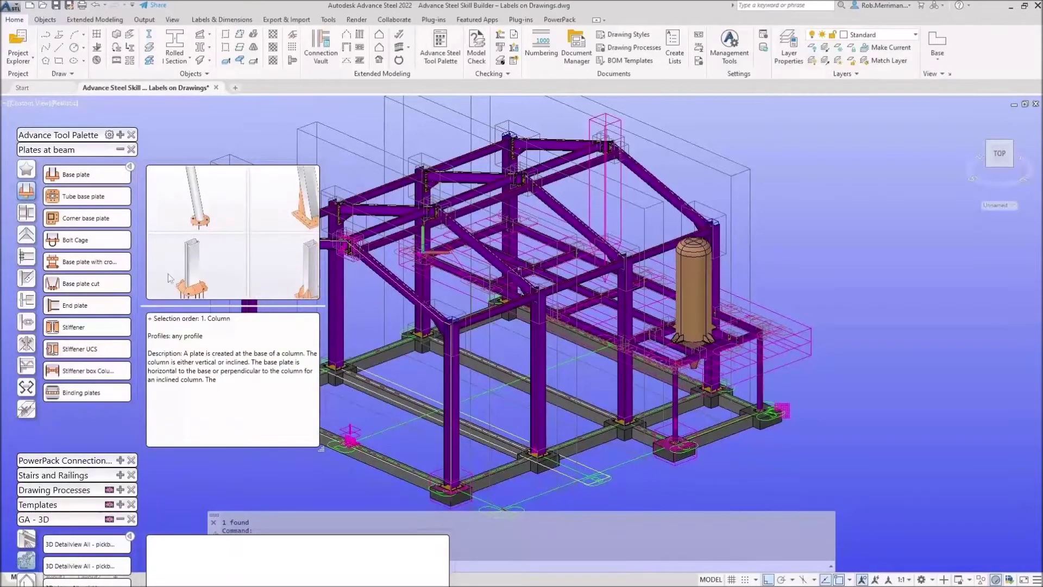
left_click(129, 167)
left_click(119, 149)
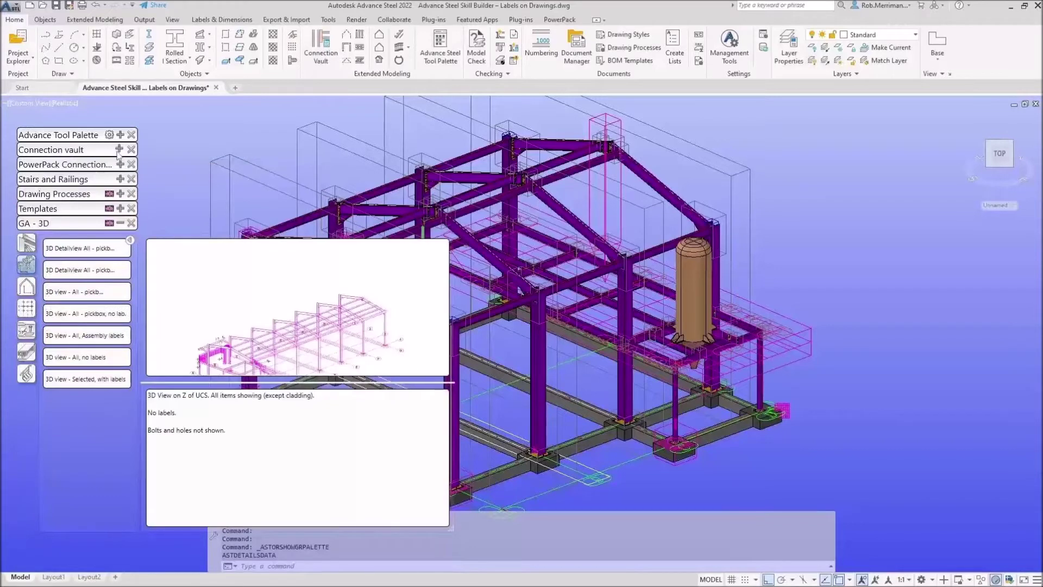
left_click(120, 194)
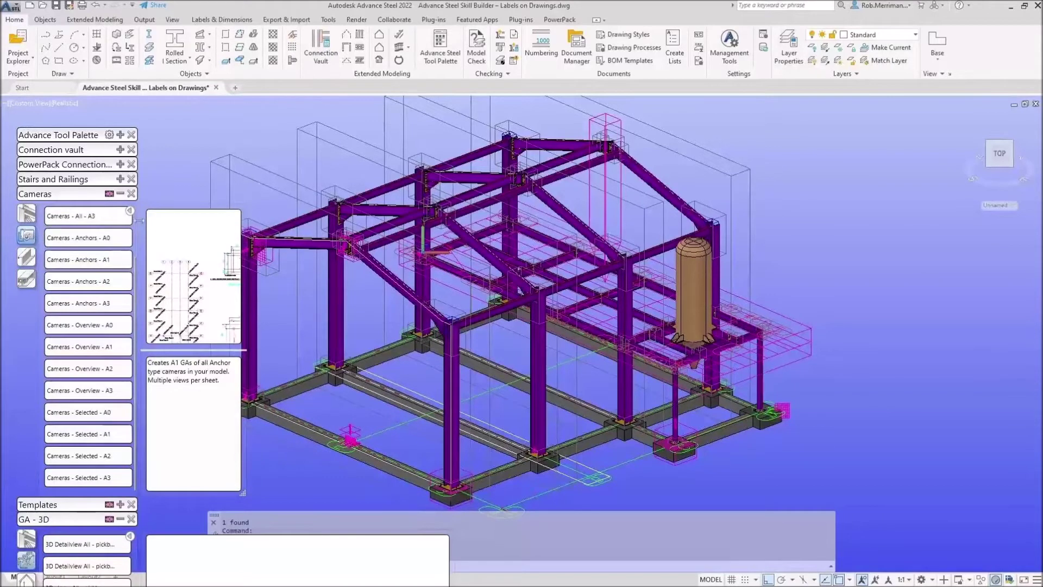
left_click(120, 194)
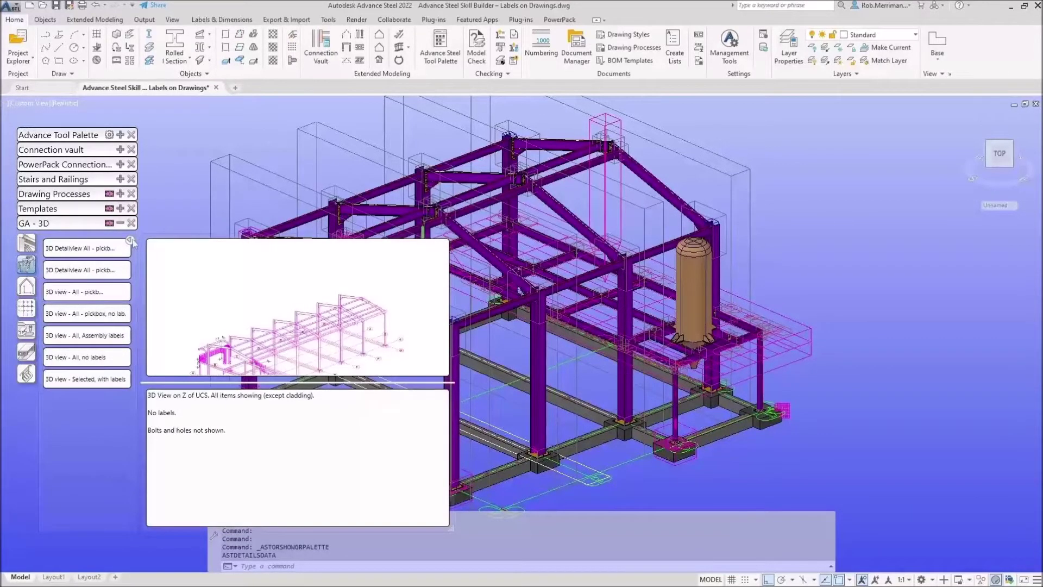
Examine the labels in the preview of the GA - Plan style "Floor plan - Hot rolled, all"
left_click(27, 308)
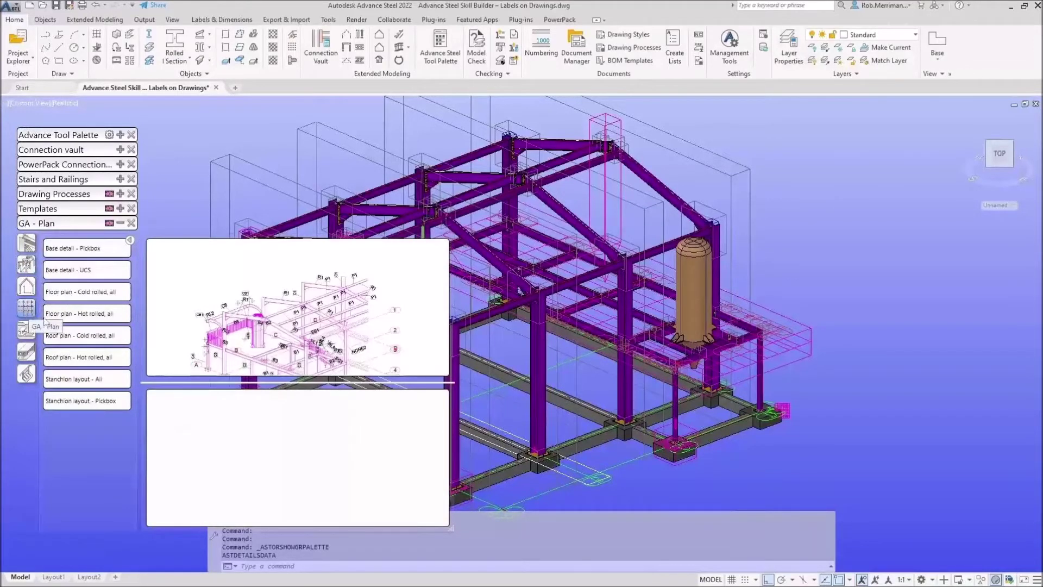
mouse_move(109, 314)
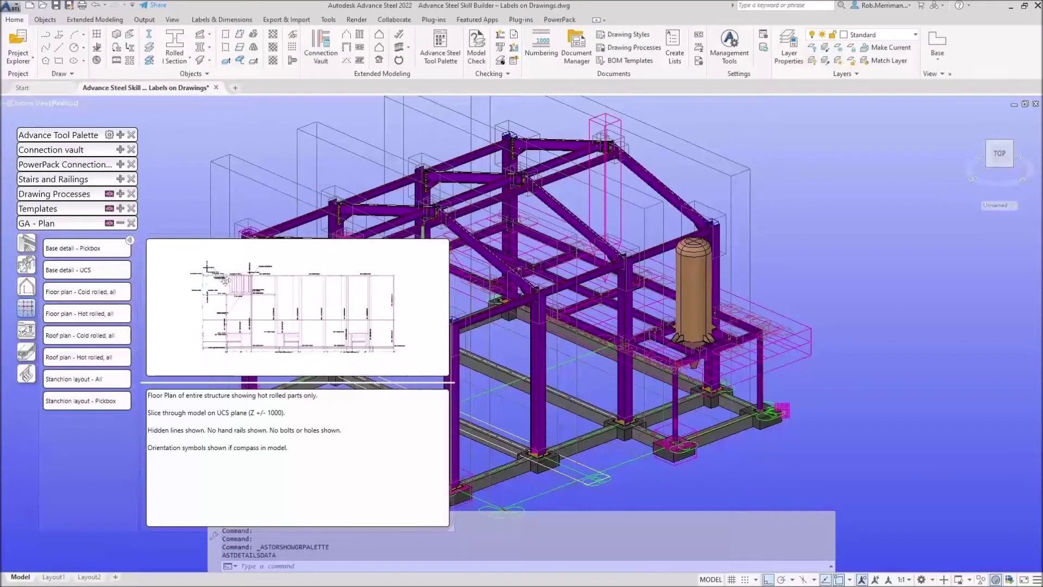
scroll(239, 305, "up", 3)
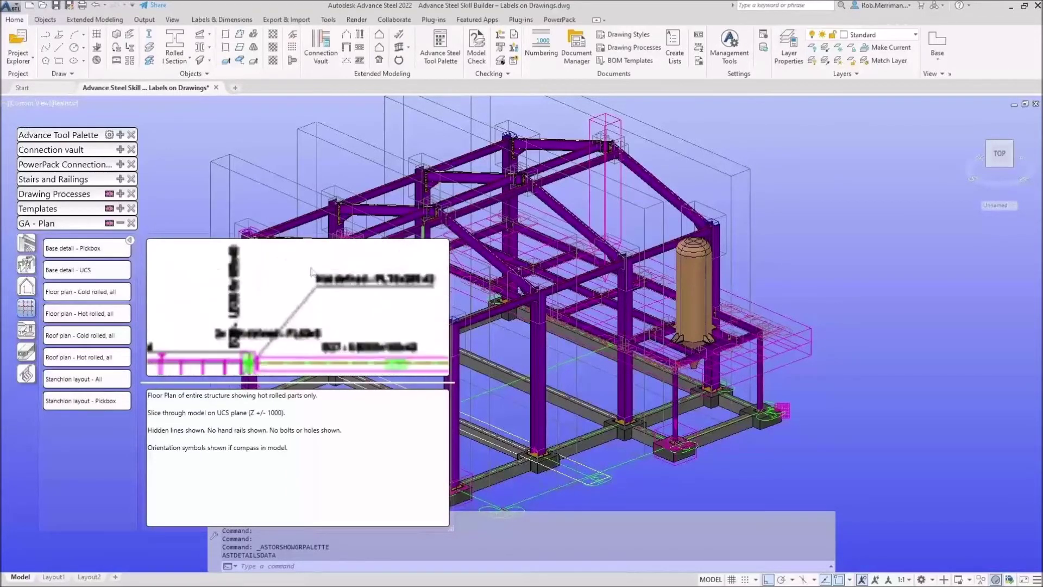
scroll(288, 293, "up", 1)
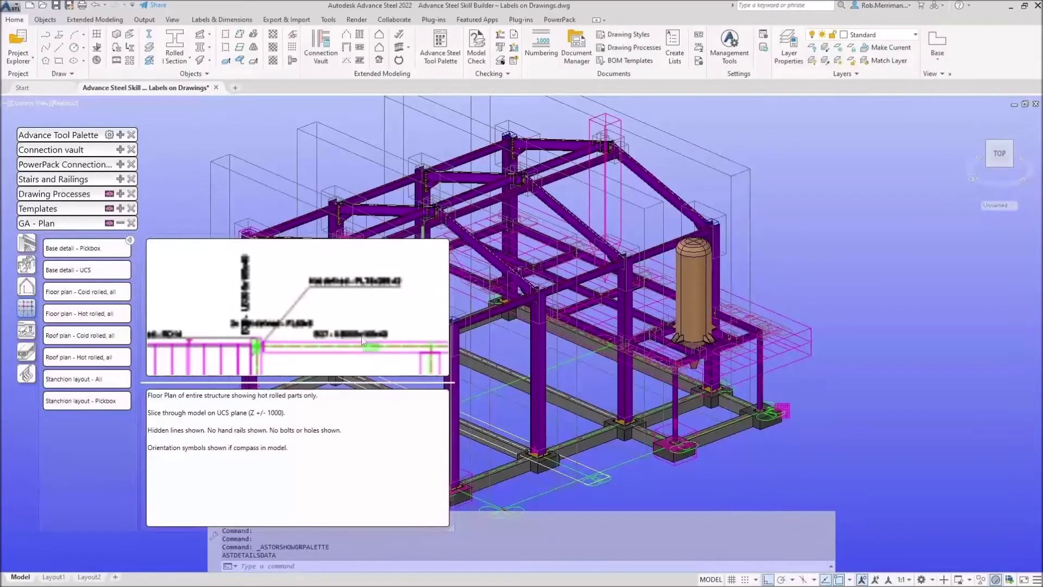
scroll(281, 313, "down", 1)
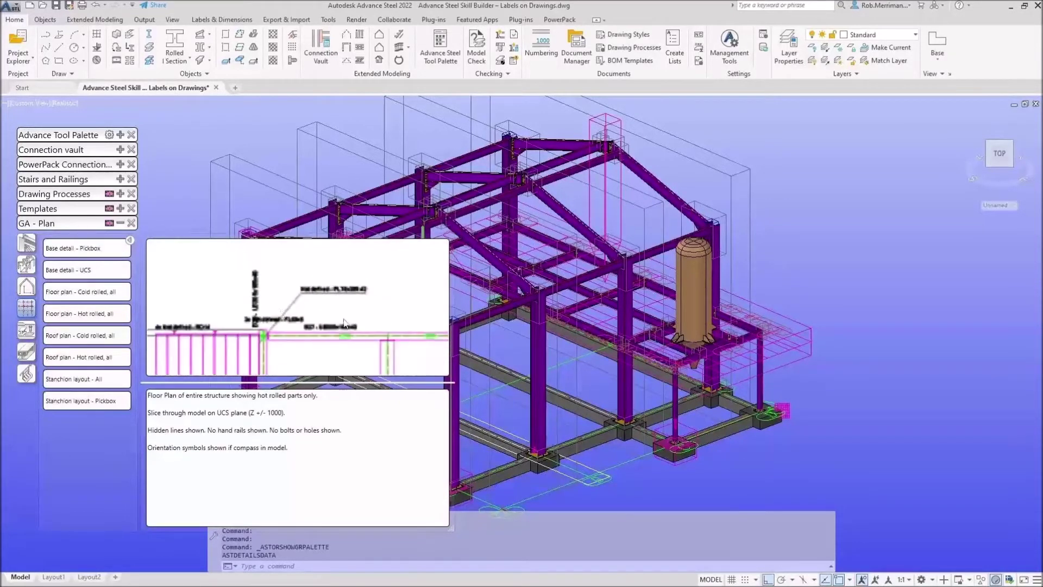
scroll(293, 320, "down", 1)
scroll(315, 325, "up", 2)
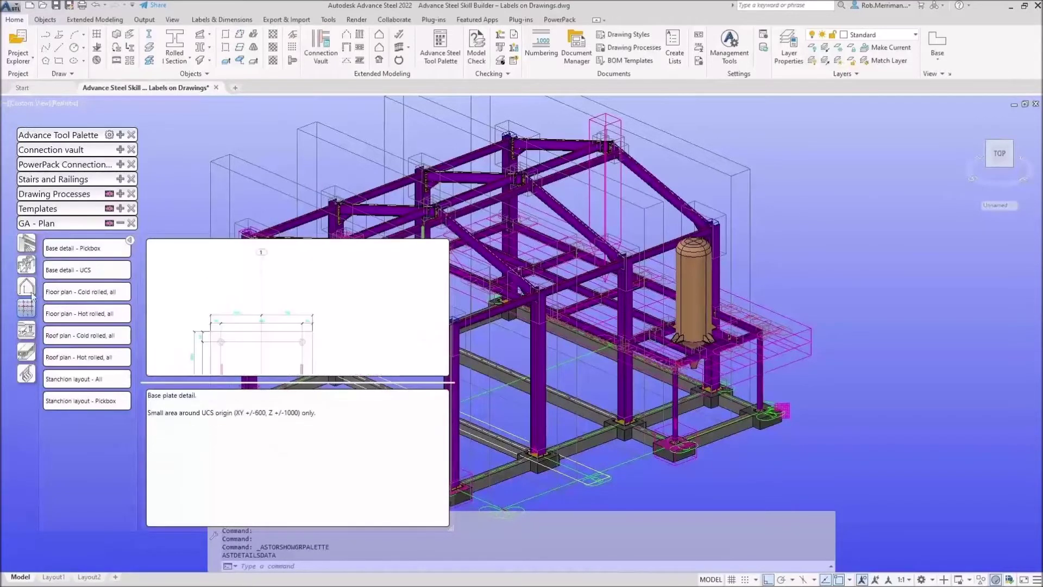
Compare the GA - 3D view styles with assembly labels and without labels, using their previews and descriptions
left_click(27, 272)
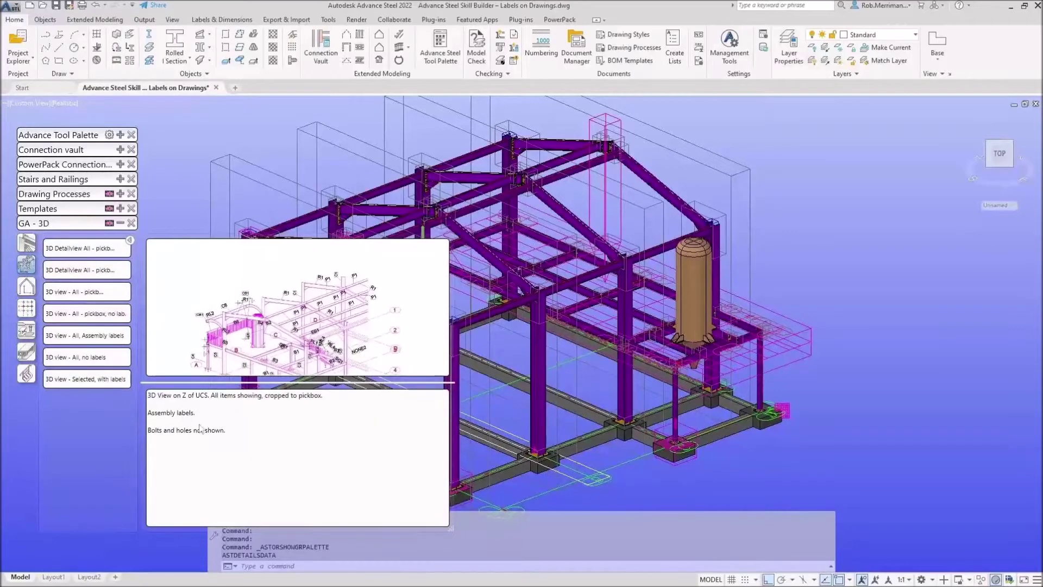
scroll(241, 314, "up", 5)
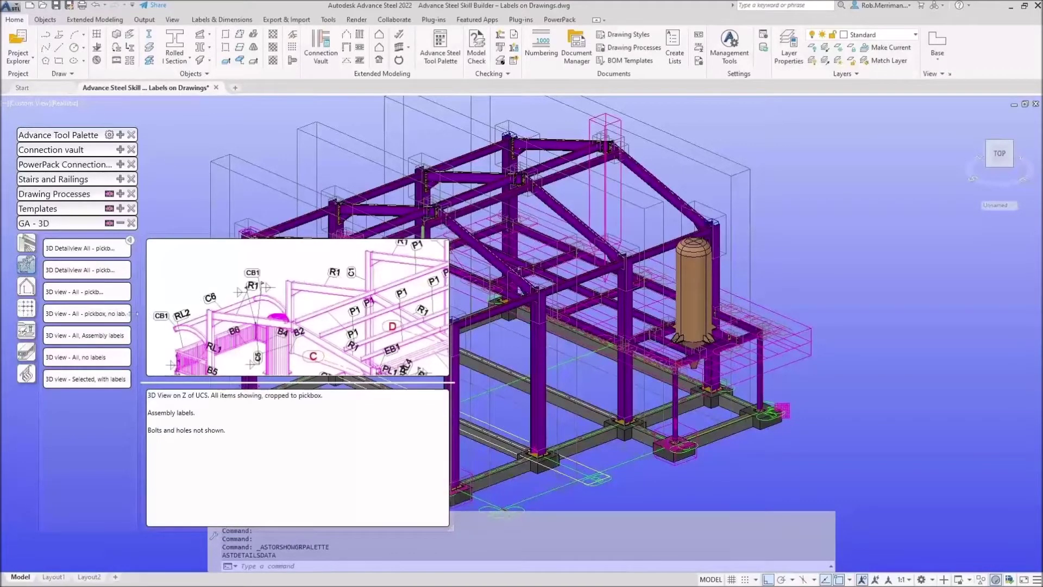
mouse_move(67, 382)
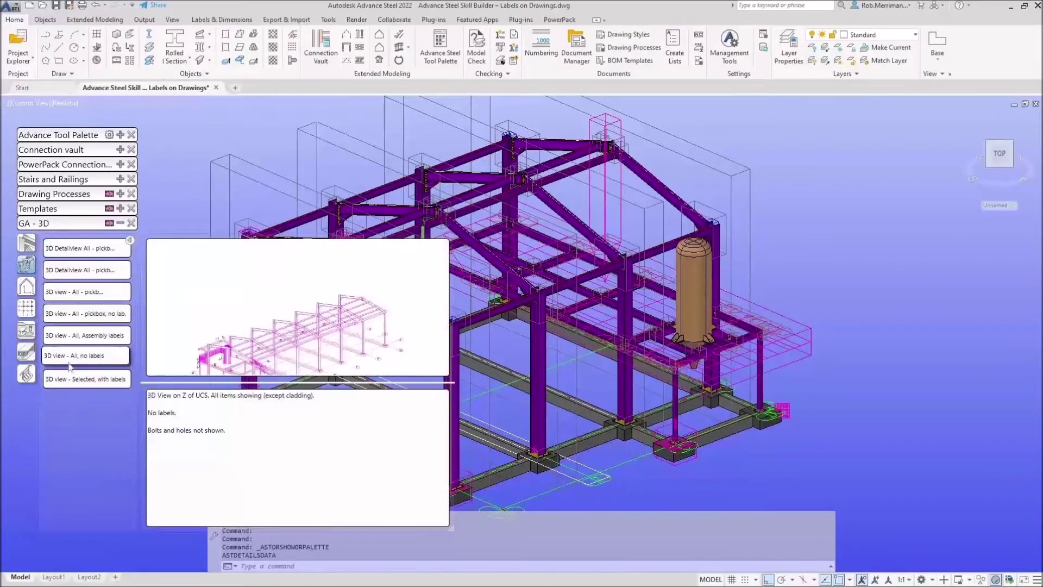
Examine the beam, plate and bolt labels in the preview of the first 3D Detailview All pickbox style, and collapse Drawing Styles
mouse_move(81, 249)
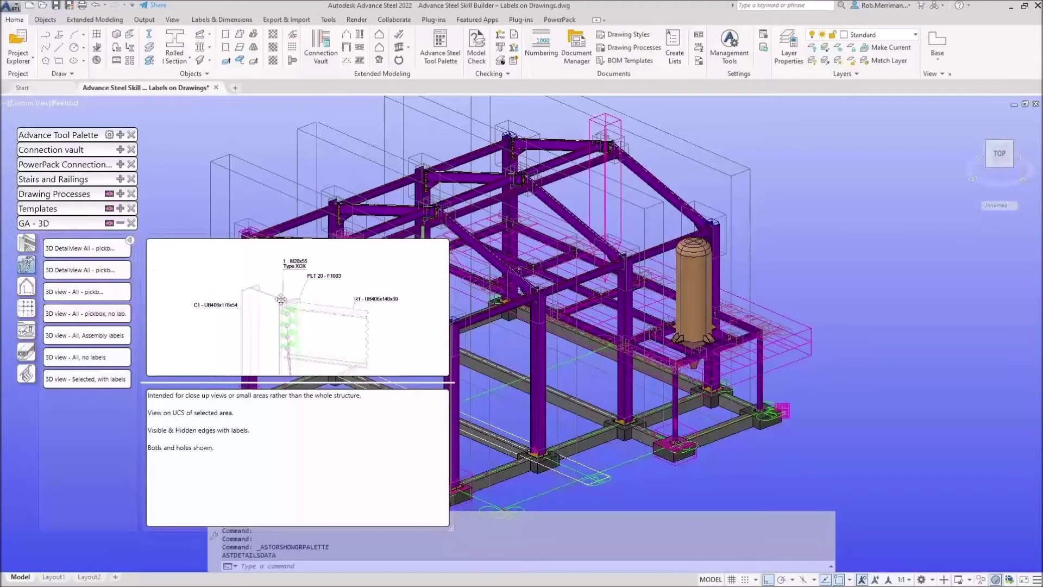
scroll(364, 302, "up", 3)
scroll(283, 299, "down", 2)
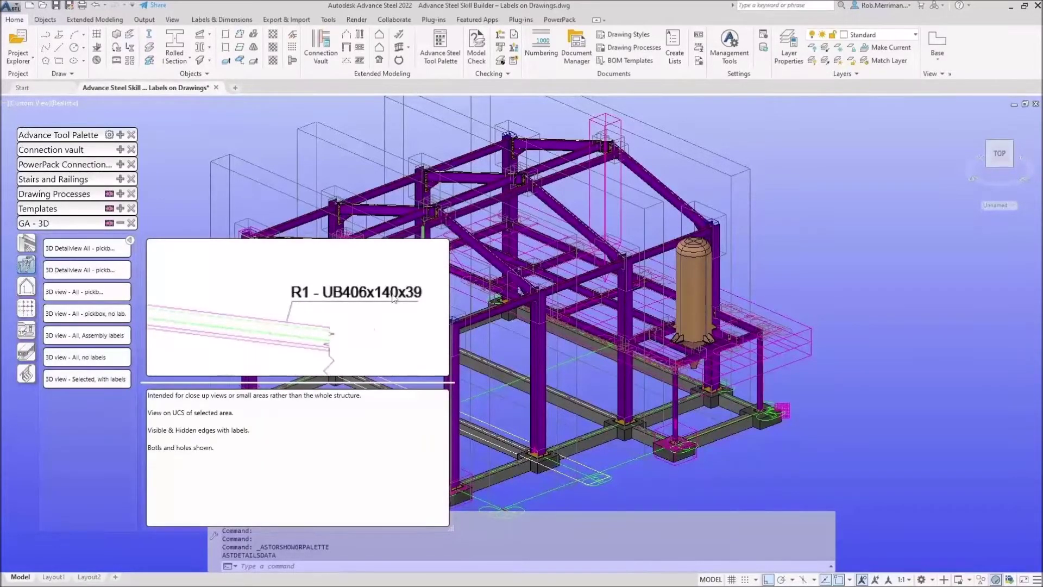
scroll(392, 297, "down", 3)
scroll(323, 289, "up", 4)
scroll(323, 290, "down", 4)
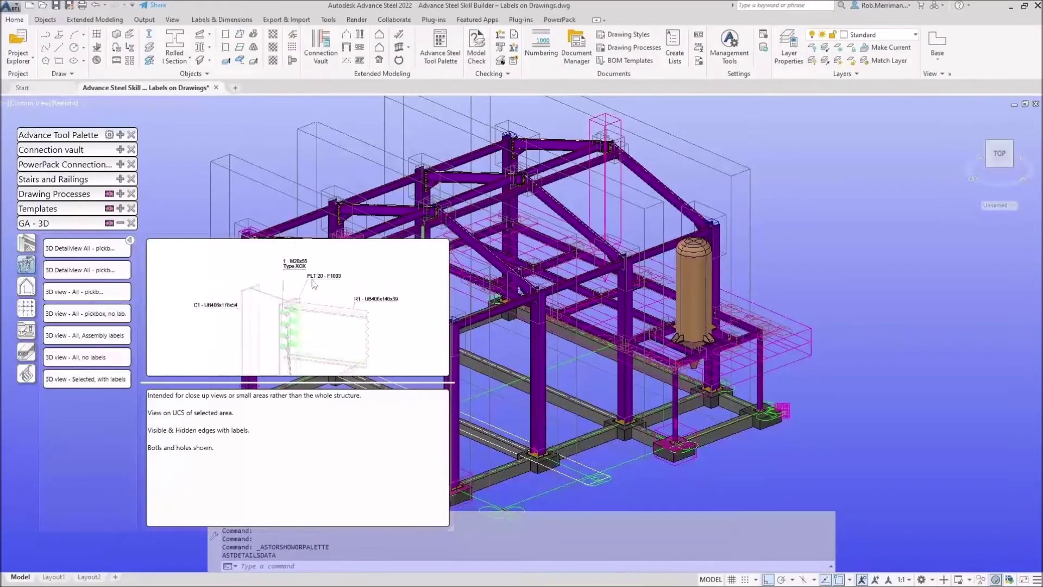
scroll(313, 279, "up", 4)
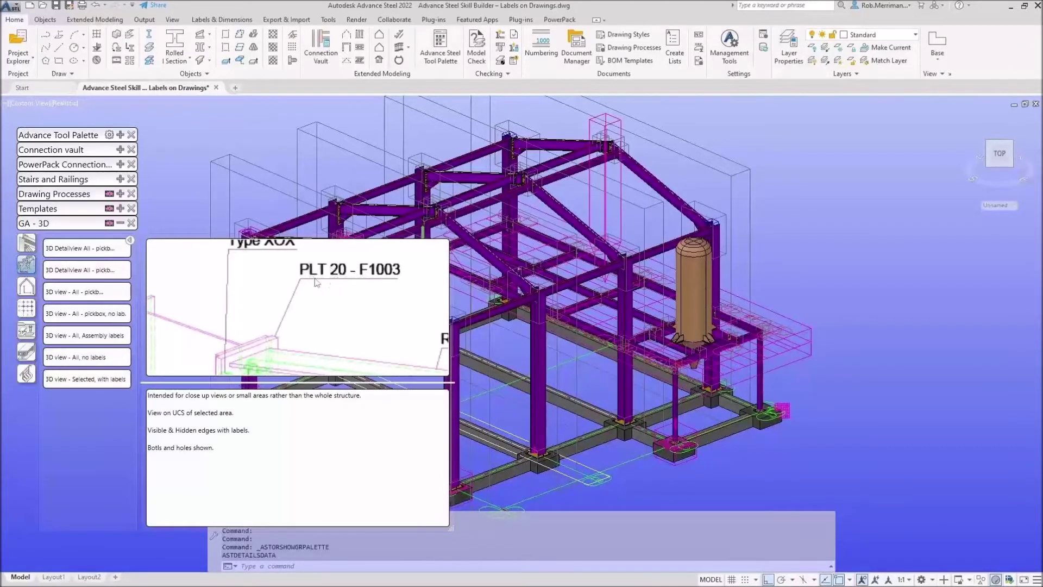
scroll(324, 274, "down", 5)
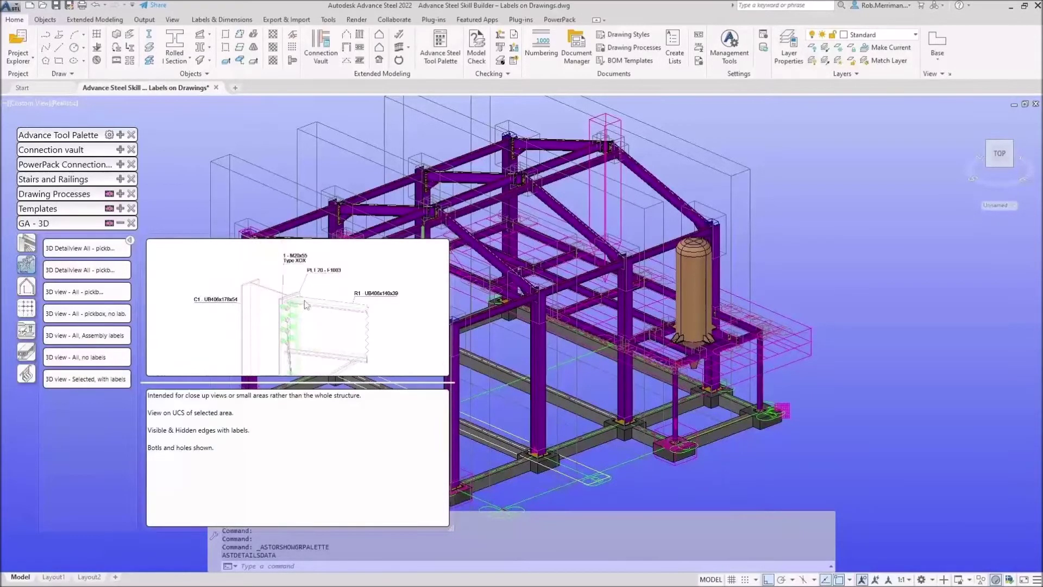
mouse_move(304, 327)
left_mouse_down()
mouse_move(299, 274)
mouse_move(267, 290)
left_mouse_up()
left_click(120, 224)
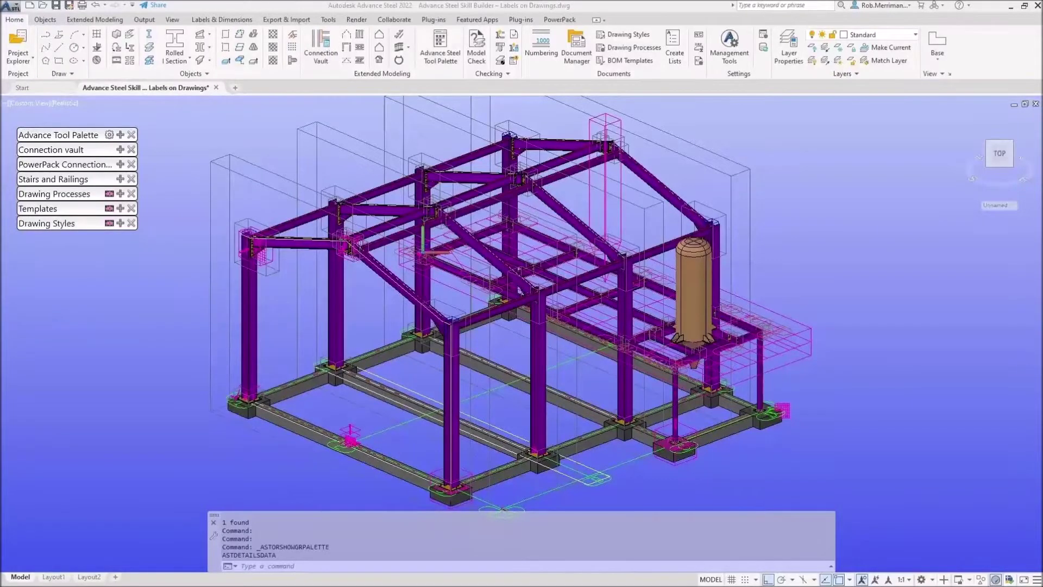
Create an A1 drawing from the Overall 3D camera with the "Cameras - Selected - A1" drawing process, accepting the default process properties
left_click(793, 403)
left_click(810, 349)
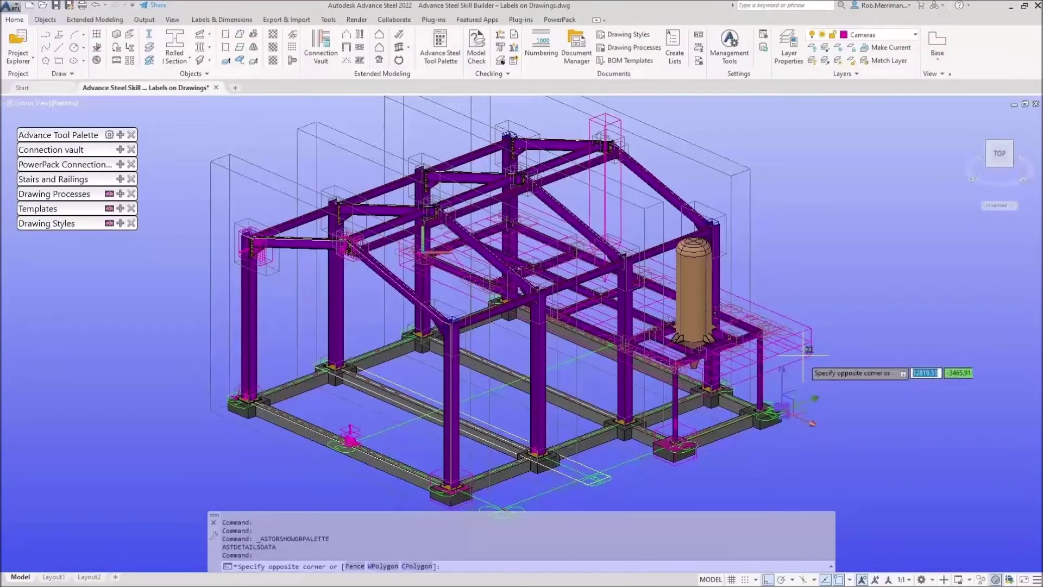
left_click(800, 361)
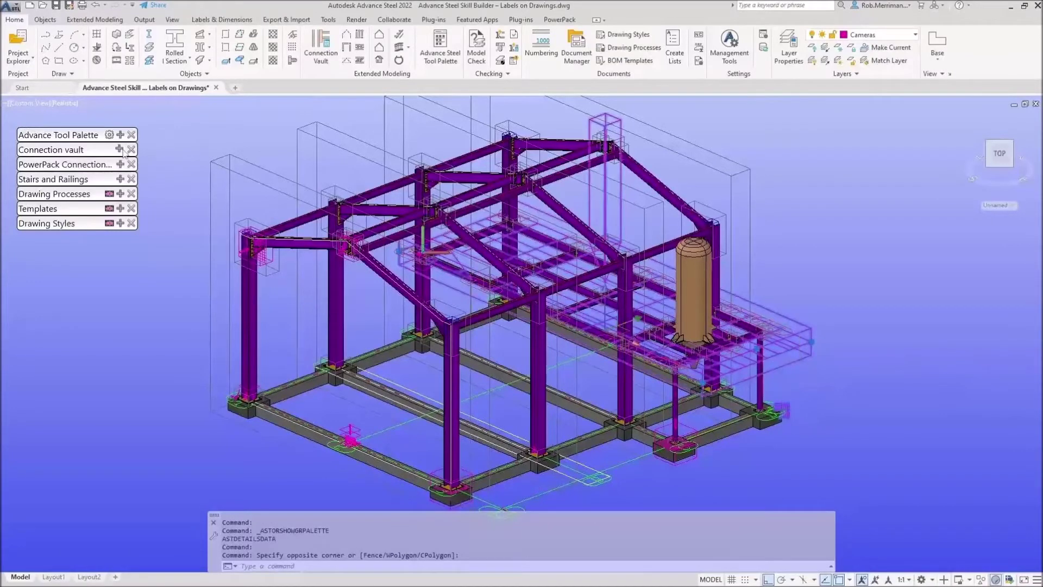
key("Escape")
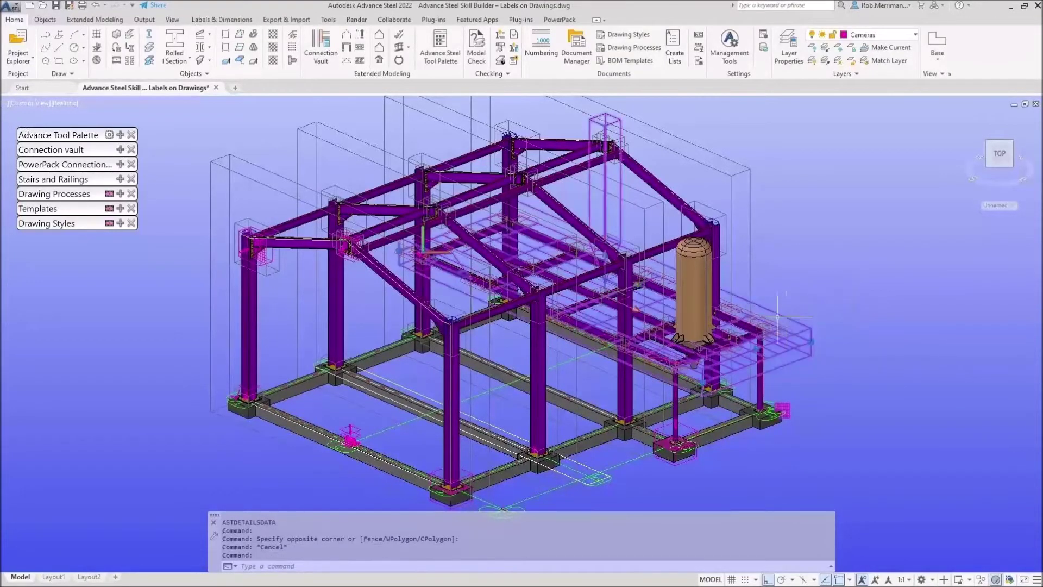
left_click(120, 193)
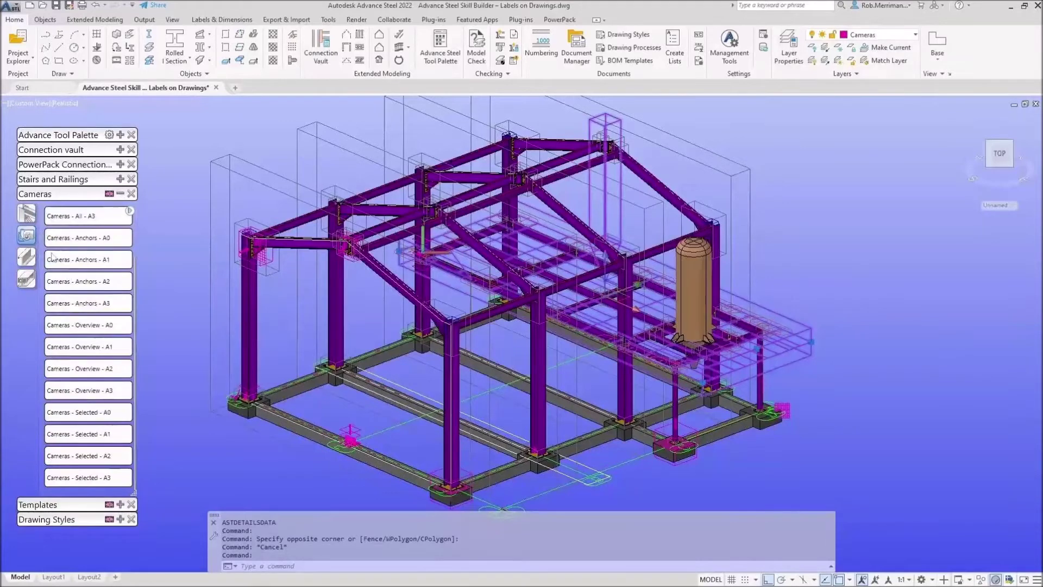
left_click(87, 433)
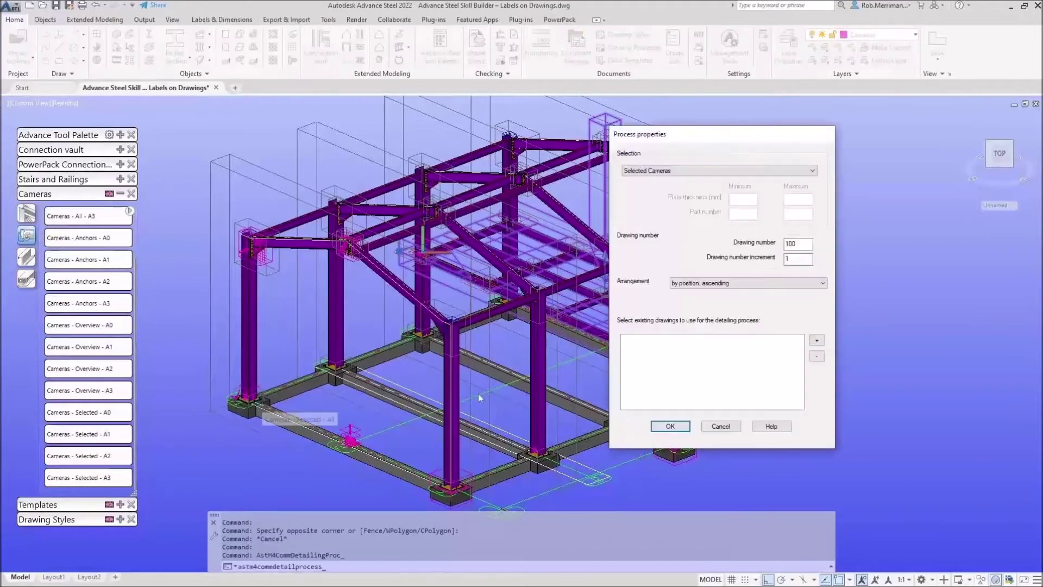
left_click(670, 426)
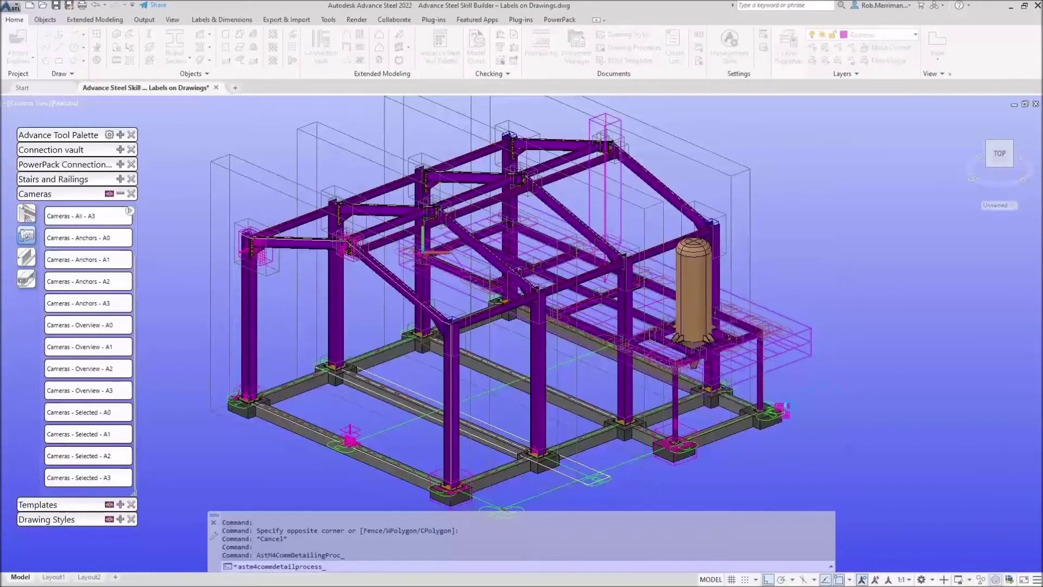
left_click(75, 435)
left_click(682, 423)
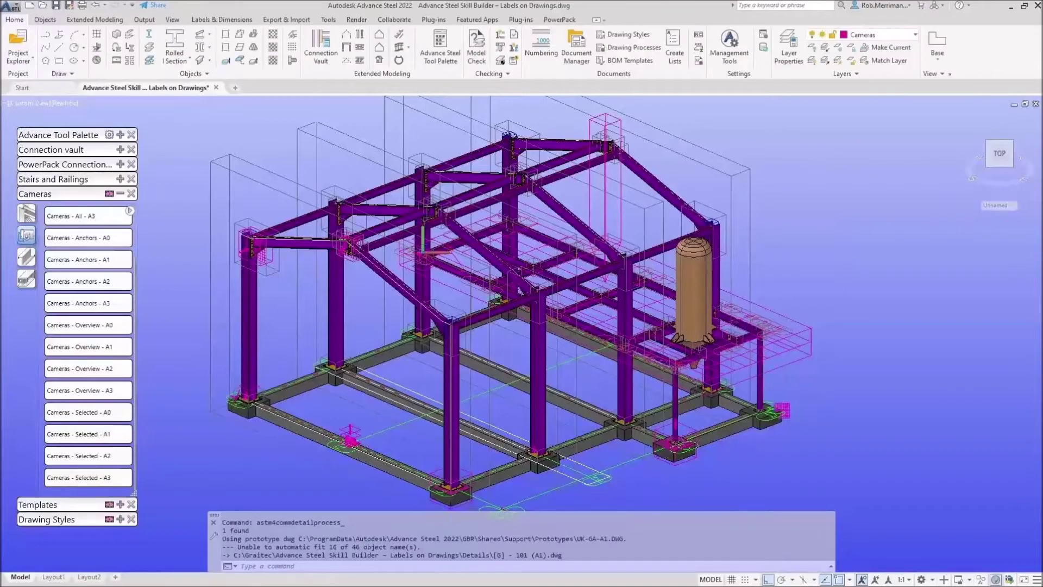
Find the up-to-date details in the Document Manager and examine the beam labels in the preview of drawing [G] - 100 (A1)
left_click(576, 50)
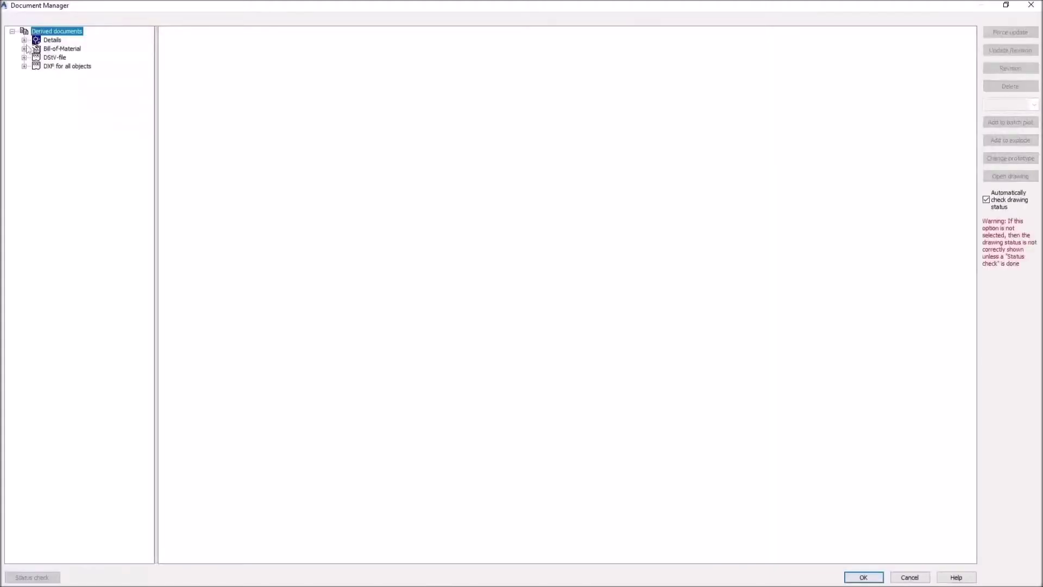
left_click(24, 40)
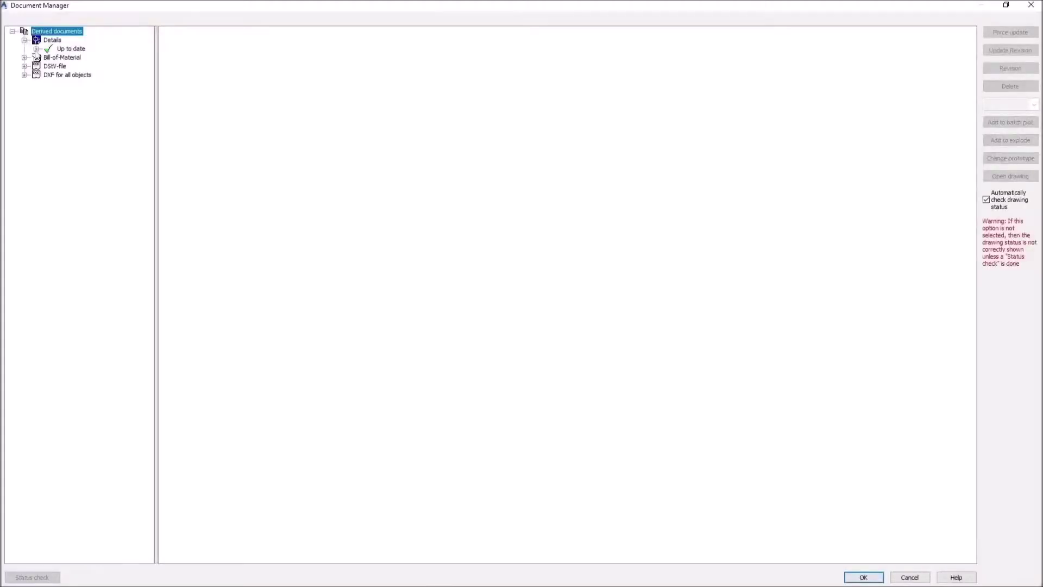
left_click(35, 49)
left_click(103, 57)
left_click(205, 31)
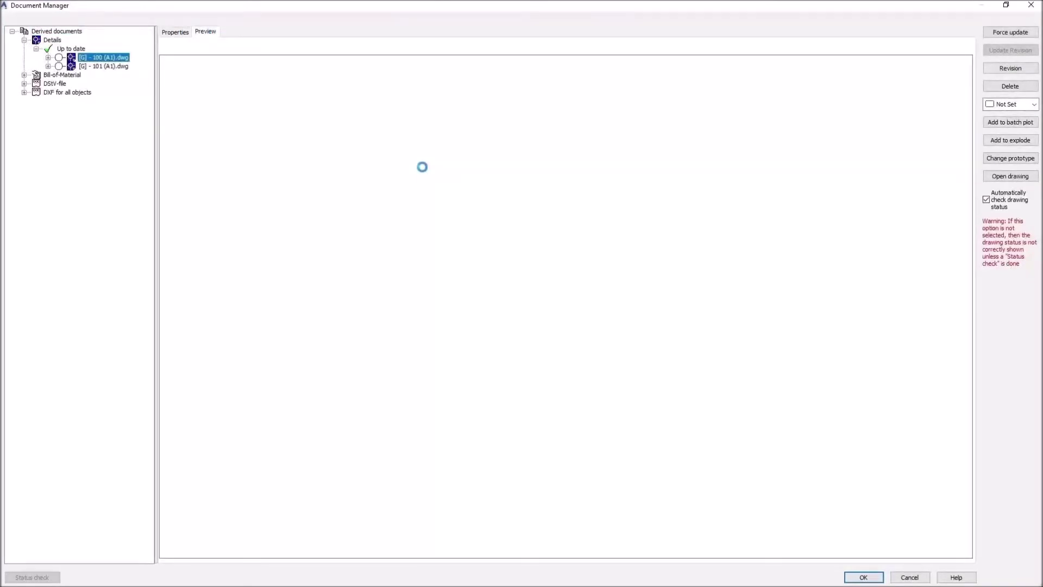
scroll(465, 325, "up", 1)
scroll(456, 330, "up", 4)
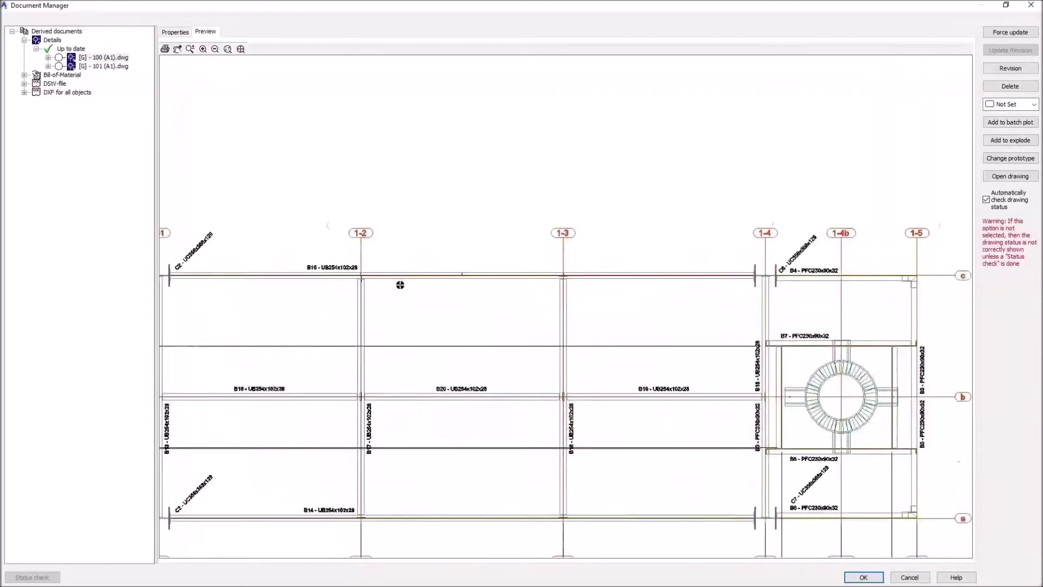
scroll(471, 299, "up", 3)
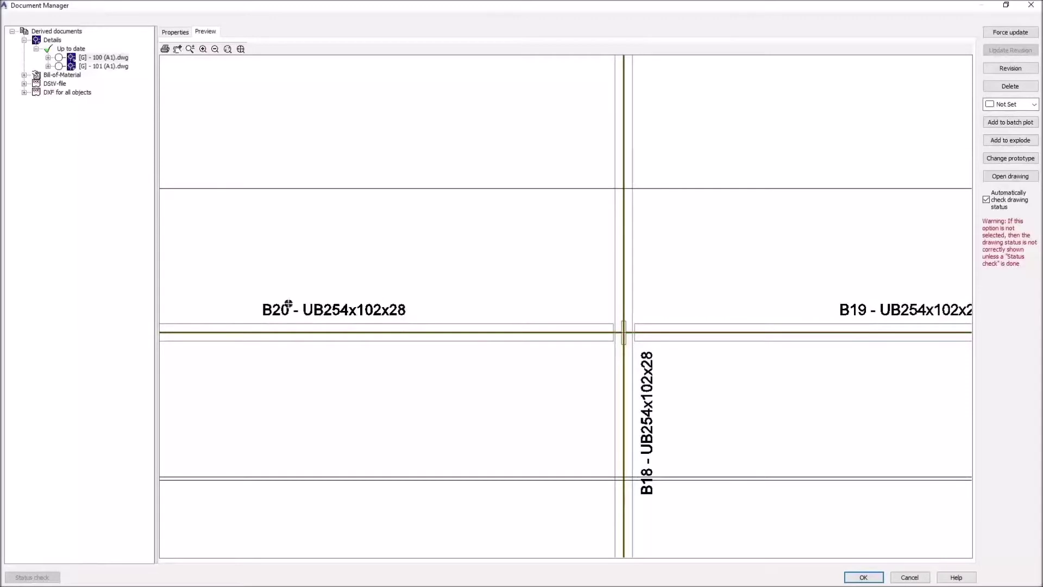
scroll(412, 316, "down", 2)
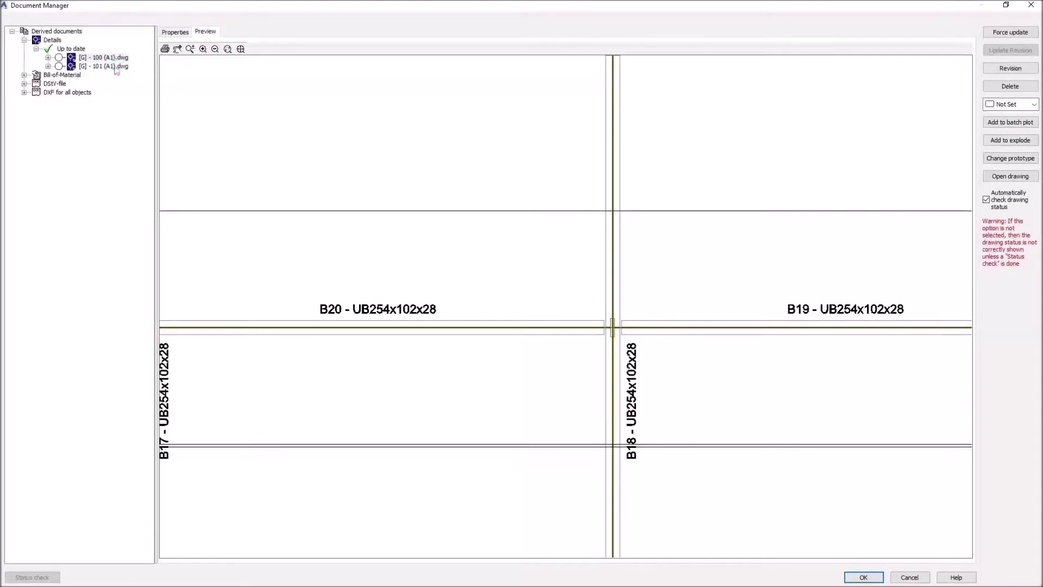
Examine the framed assembly labels in the preview of the 3D view drawing [G] - 101 (A1)
left_click(111, 66)
scroll(446, 363, "up", 4)
scroll(445, 364, "up", 3)
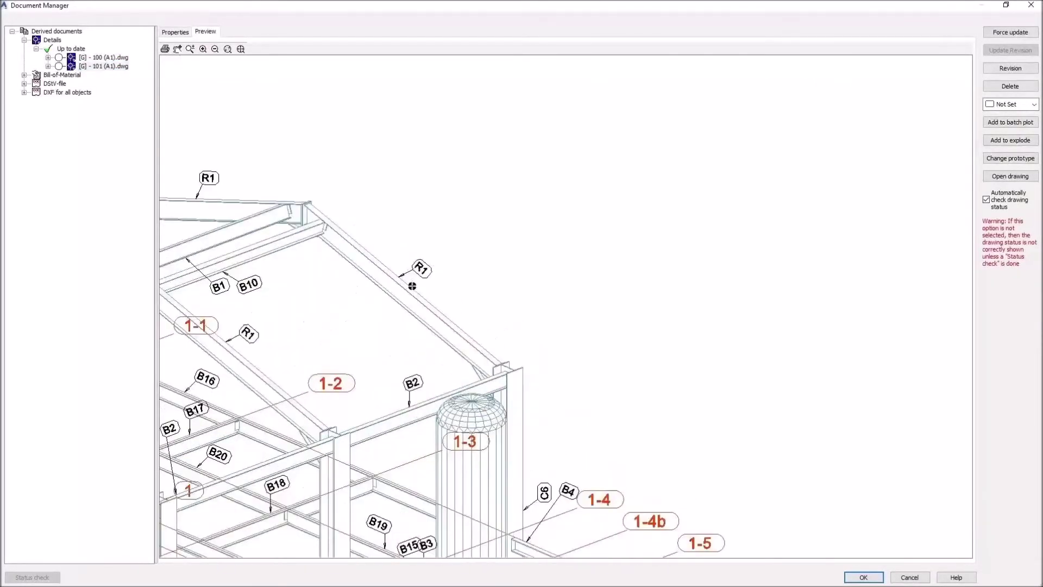
scroll(405, 311, "down", 5)
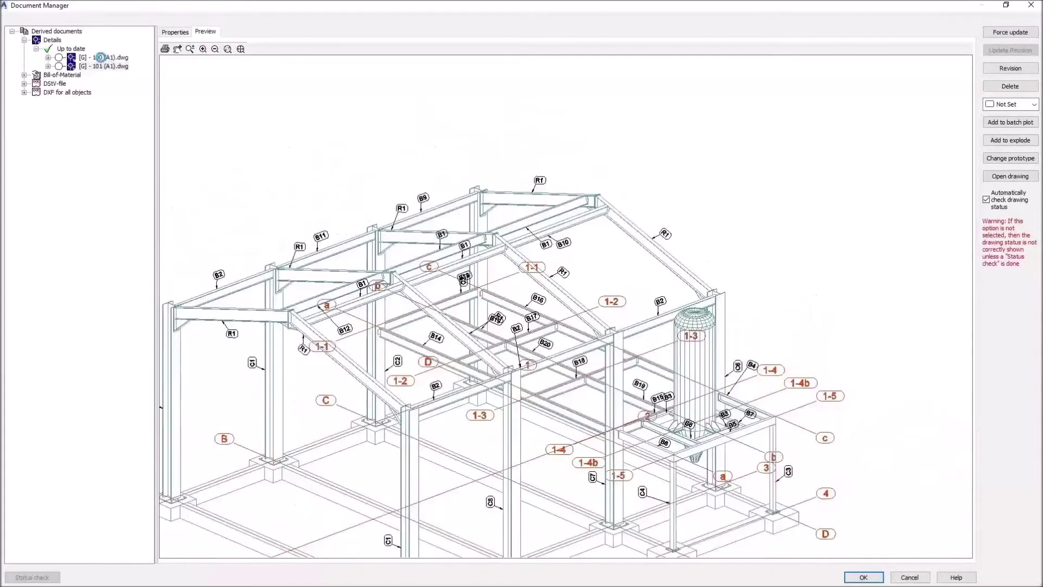
Open the drawings [G] - 100 (A1) and [G] - 101 (A1) together from the Document Manager
left_click(100, 57)
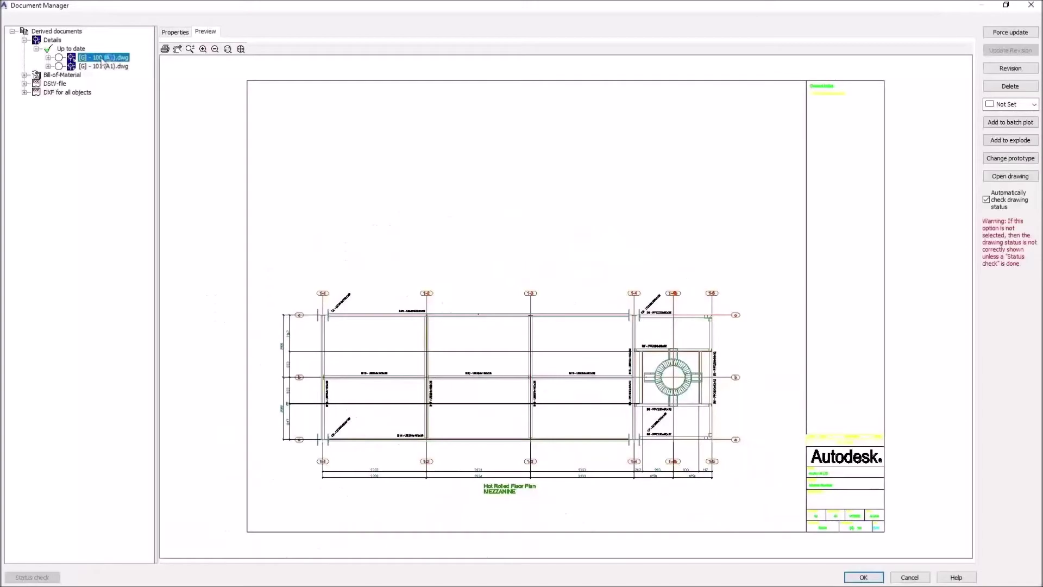
left_click(108, 66, "shift")
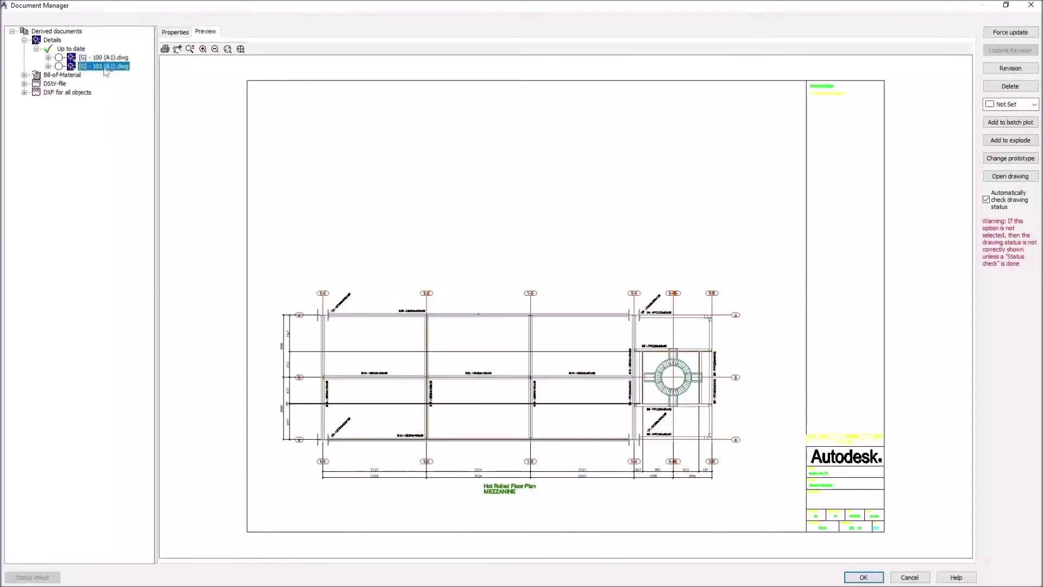
left_click(1020, 177)
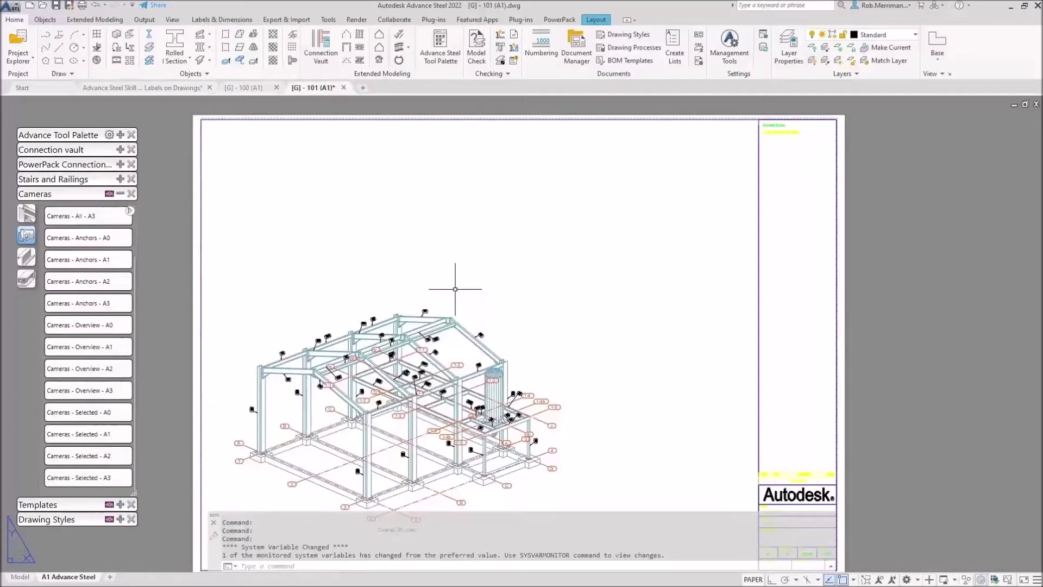
In drawing [G] - 100 (A1), move the B3 - PFC230x90x32 label near grid line 1-5 next to its own beam beside the tank
left_click(243, 87)
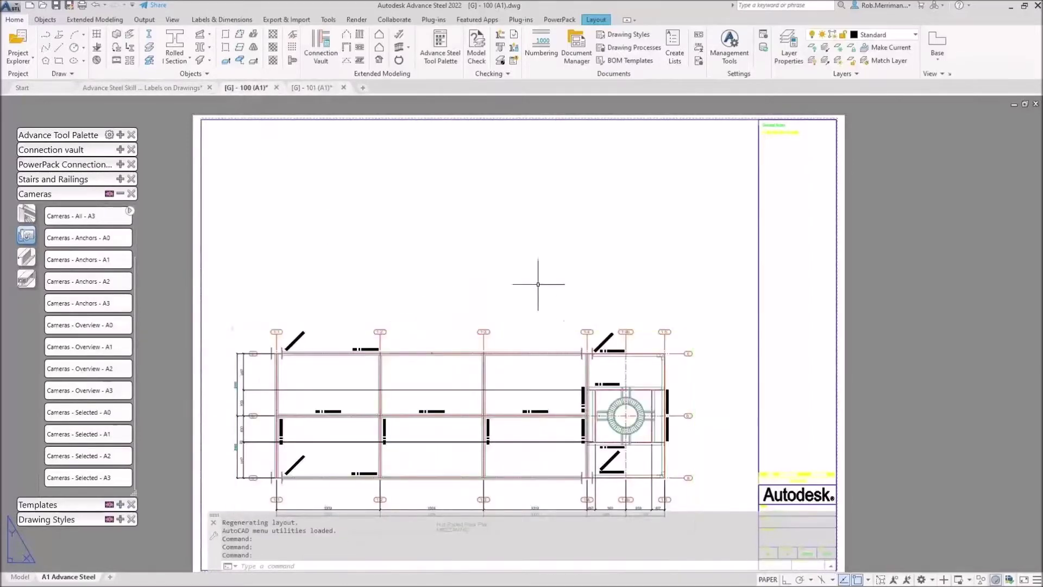
scroll(538, 284, "down", 1)
scroll(608, 382, "up", 2)
scroll(618, 327, "up", 2)
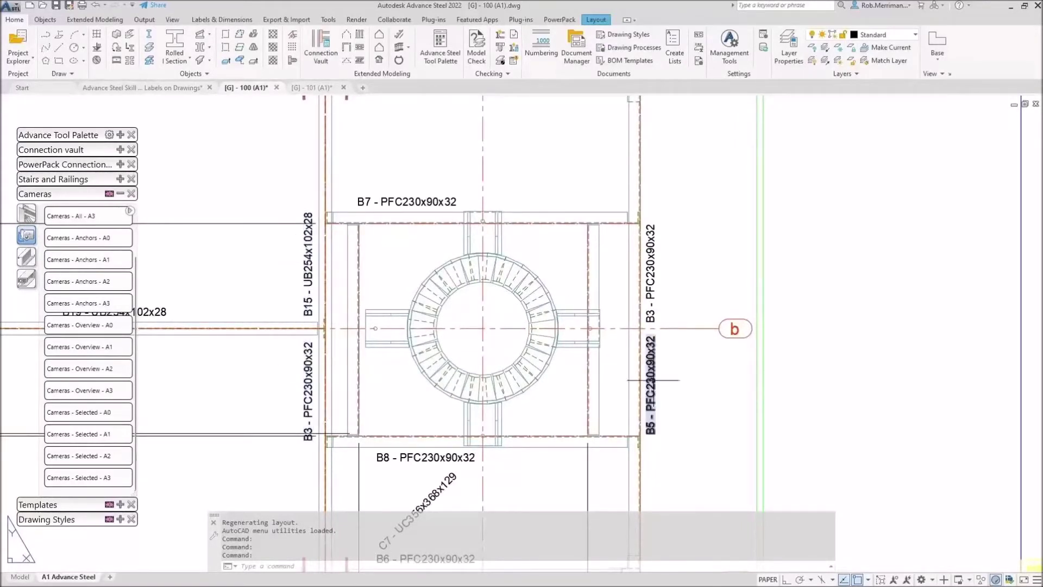
scroll(713, 274, "down", 2)
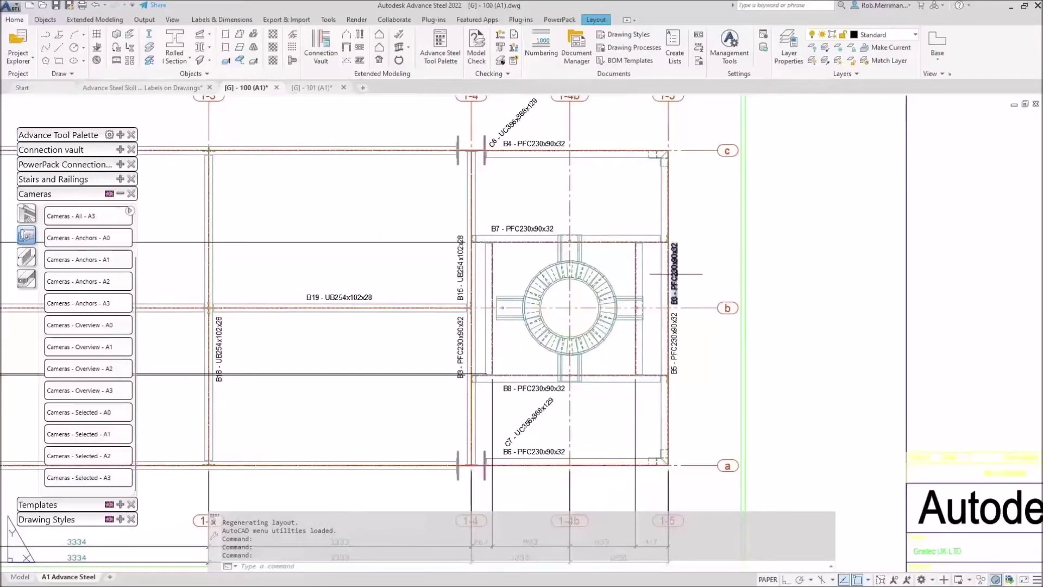
left_click(674, 274)
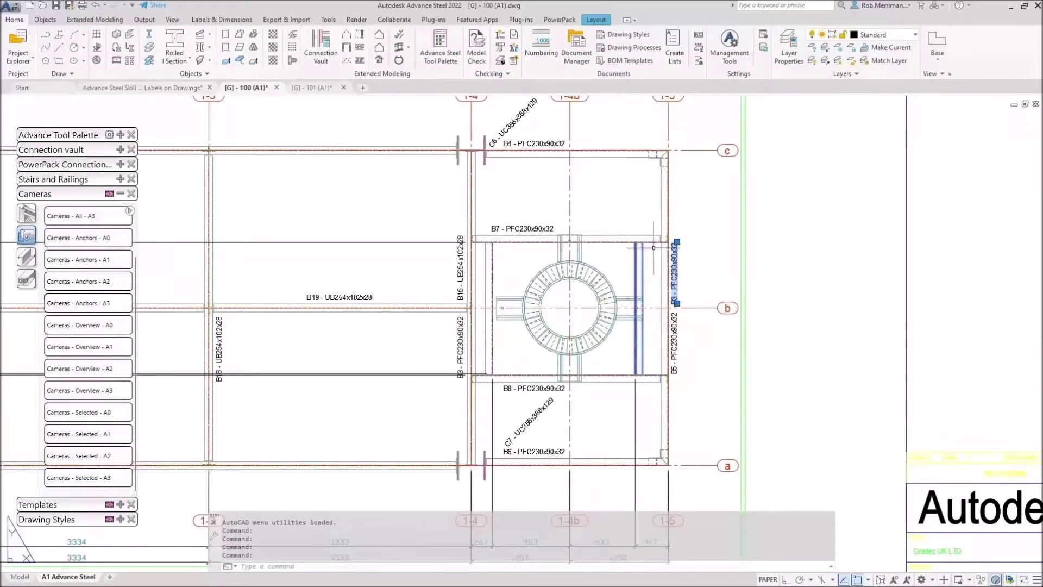
scroll(621, 309, "up", 2)
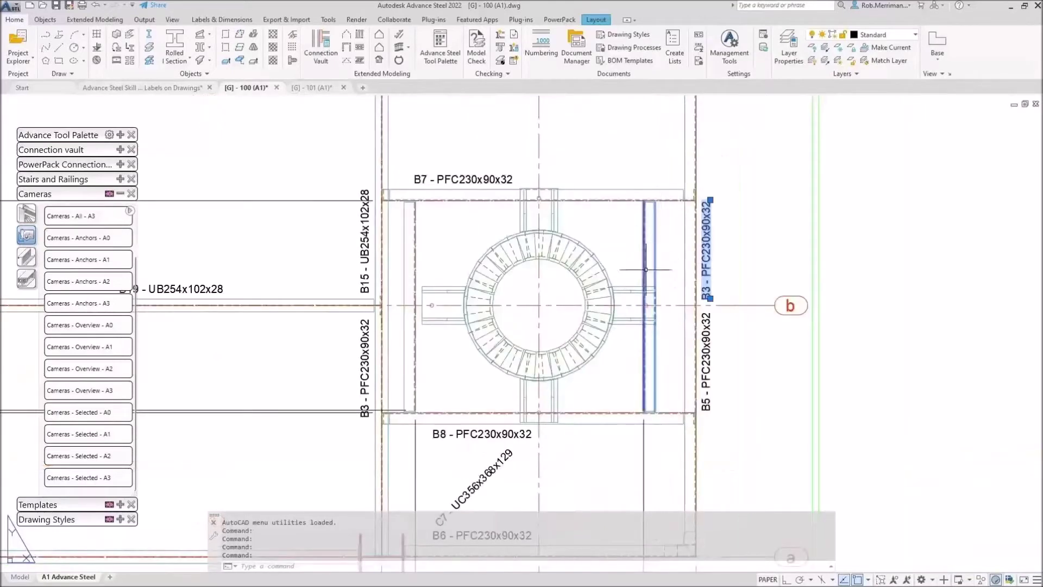
left_click(710, 298)
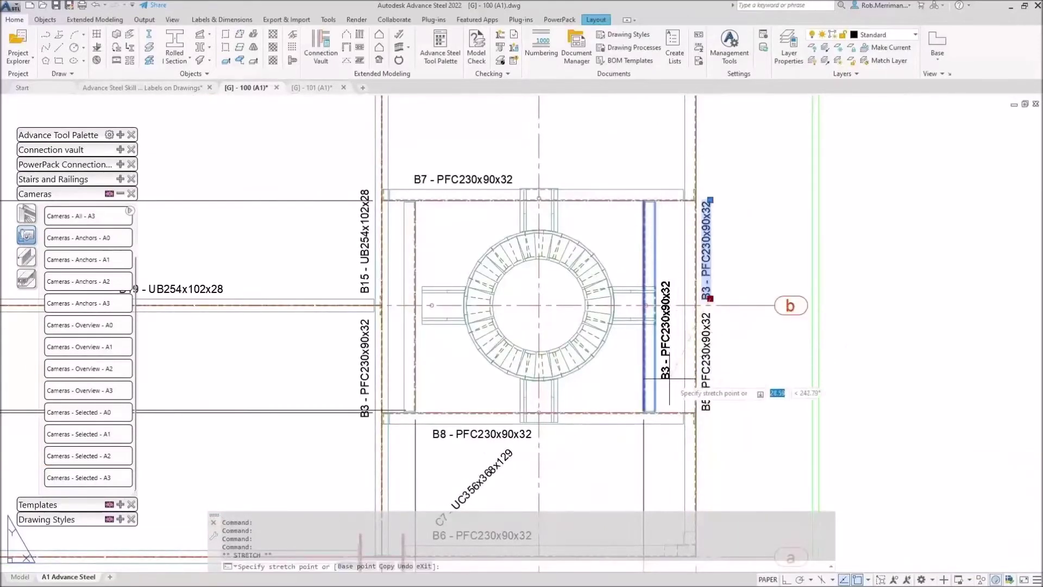
scroll(674, 380, "up", 4)
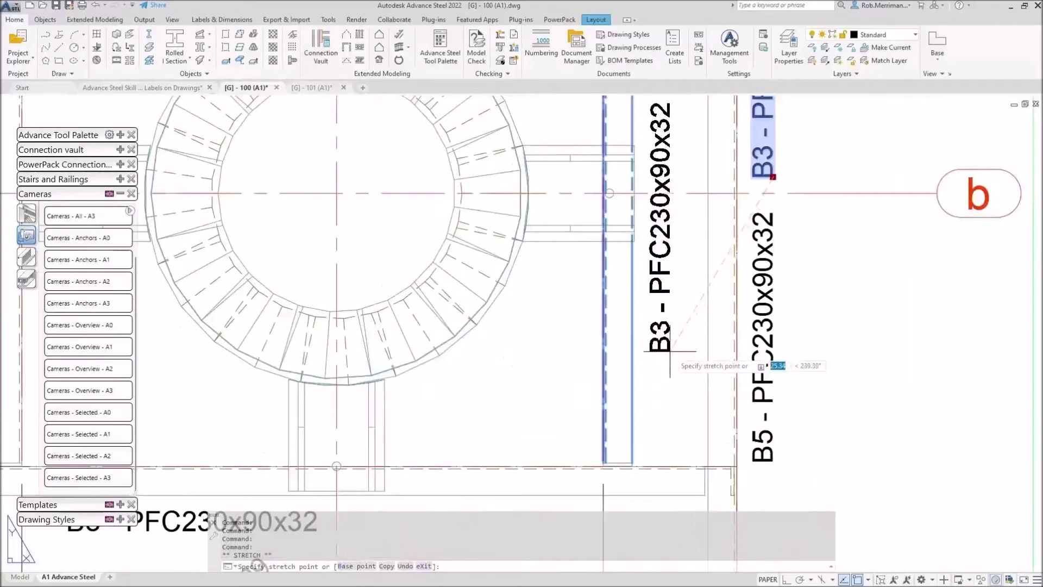
left_click(669, 350)
scroll(675, 388, "down", 2)
scroll(676, 387, "down", 2)
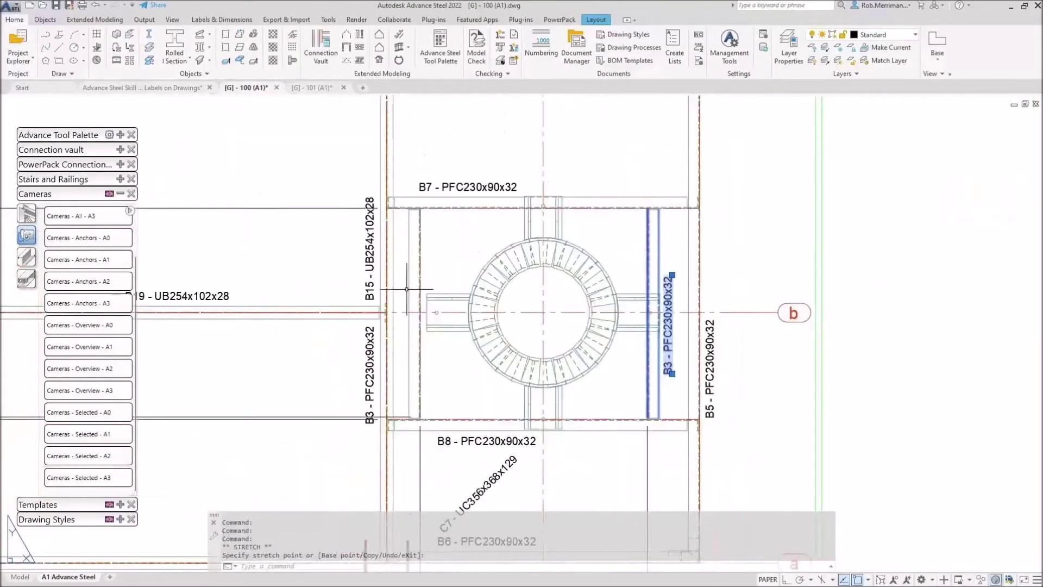
Move the other B3 - PFC230x90x32 label, near grid line 1-4, alongside the beam it belongs to
left_click(376, 264)
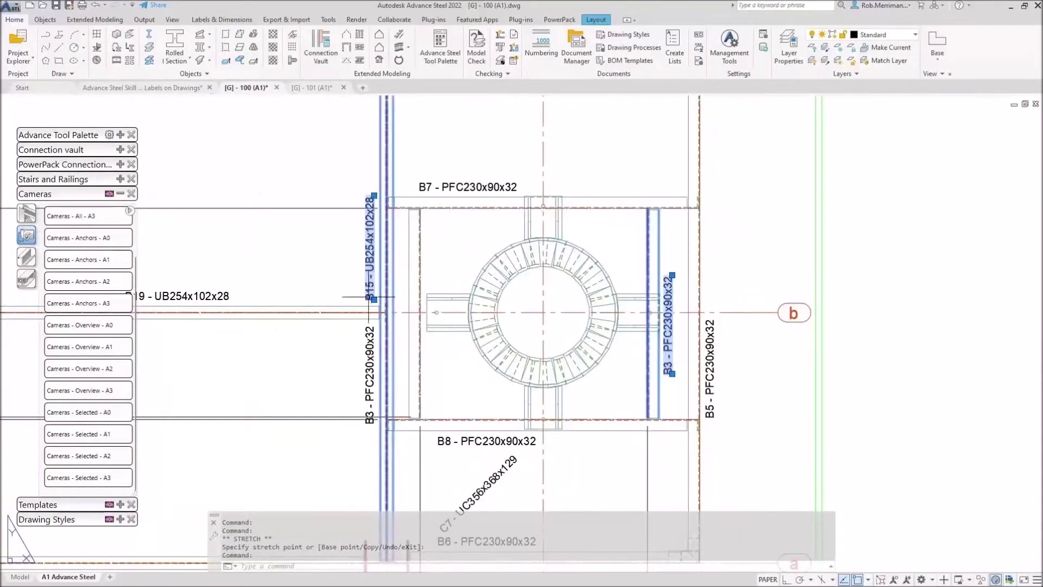
left_click(373, 402)
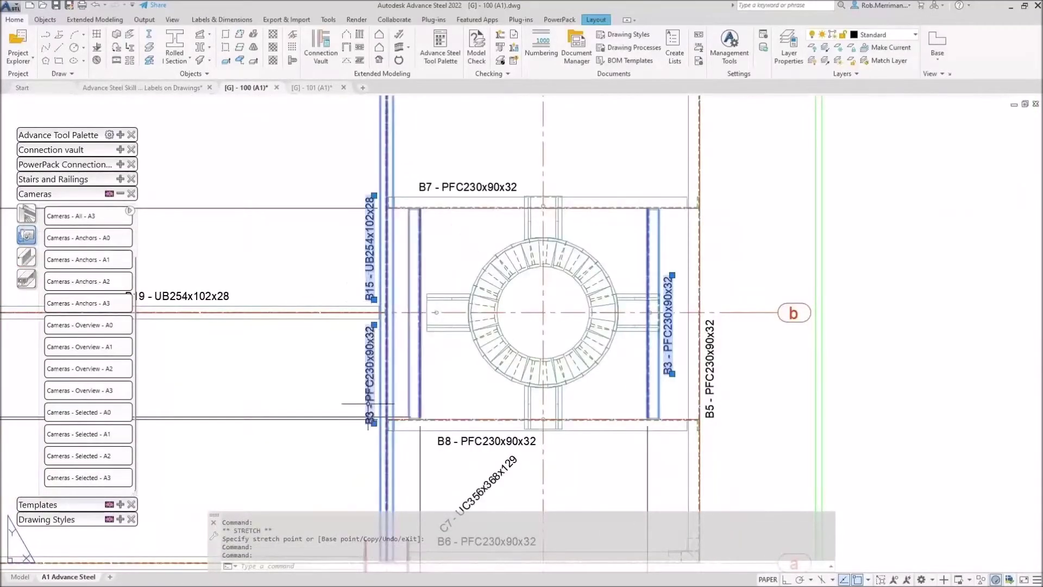
key("Escape")
left_click(369, 365)
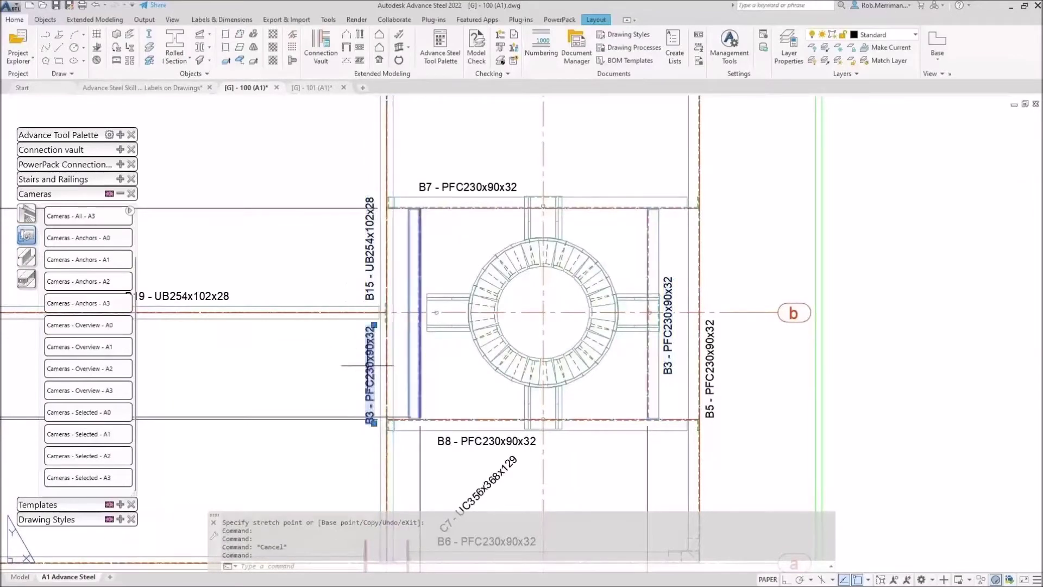
left_click(374, 423)
scroll(393, 398, "up", 4)
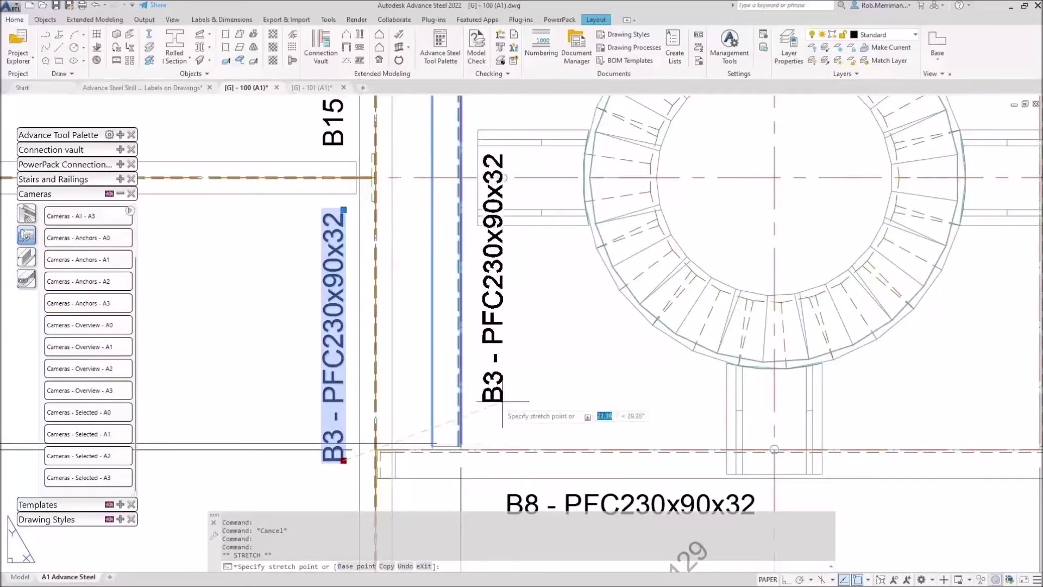
scroll(429, 368, "down", 2)
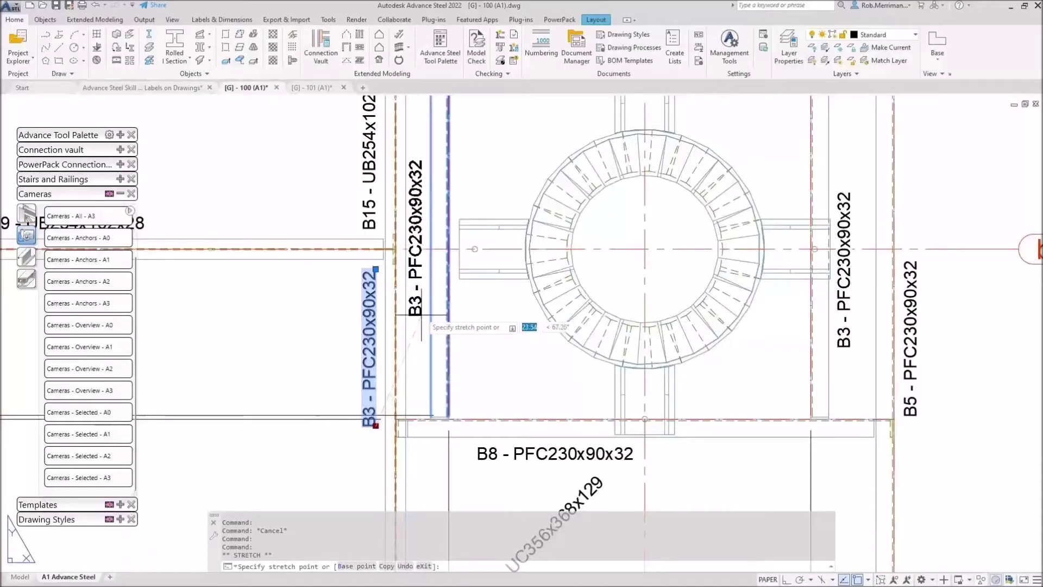
left_click(424, 278)
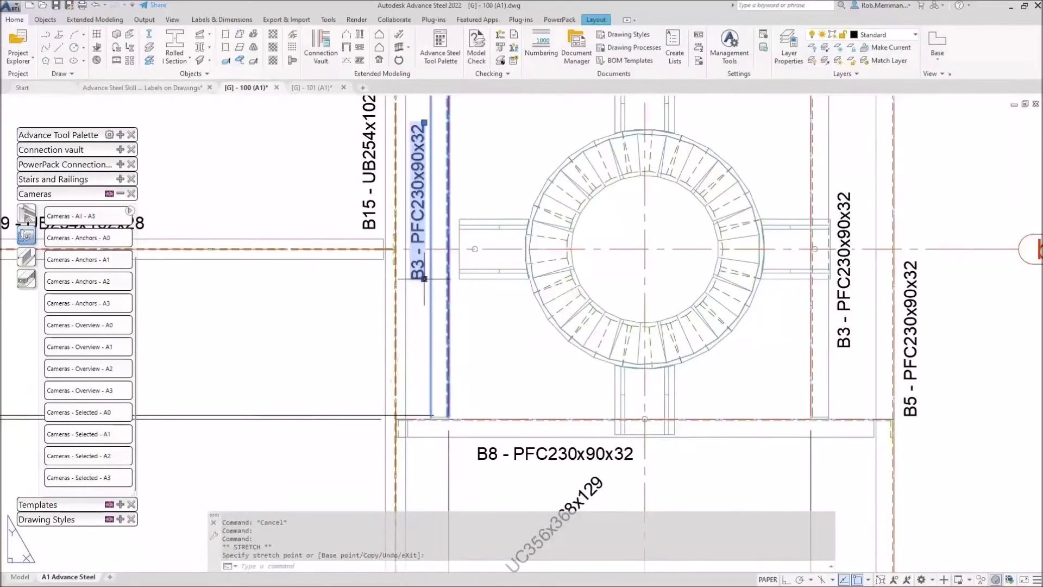
scroll(450, 320, "down", 2)
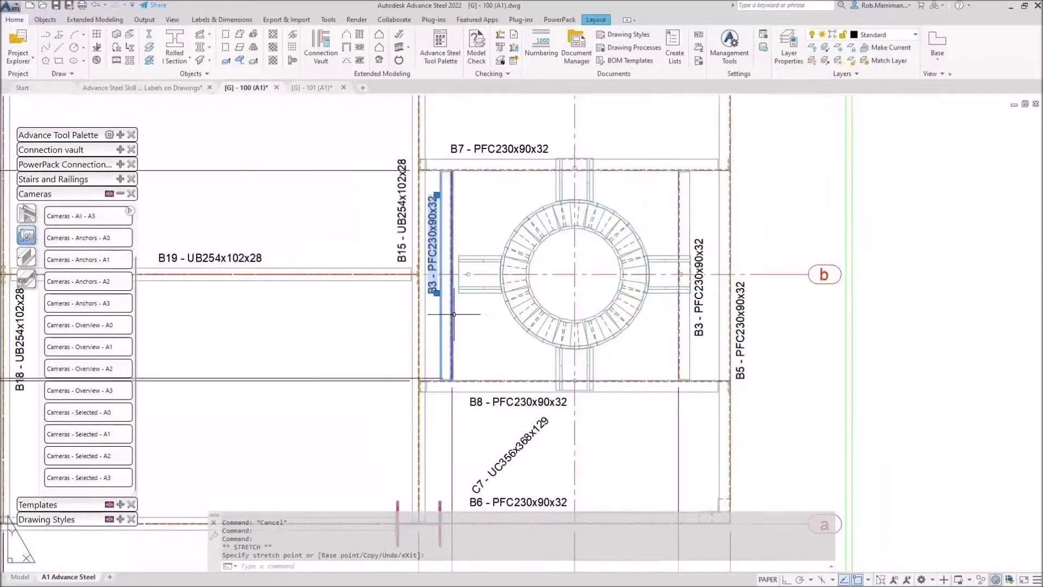
Shift the B5 - PFC230x90x32 label slightly along and closer to its beam on grid line 1-5
left_click(749, 315)
scroll(755, 375, "up", 4)
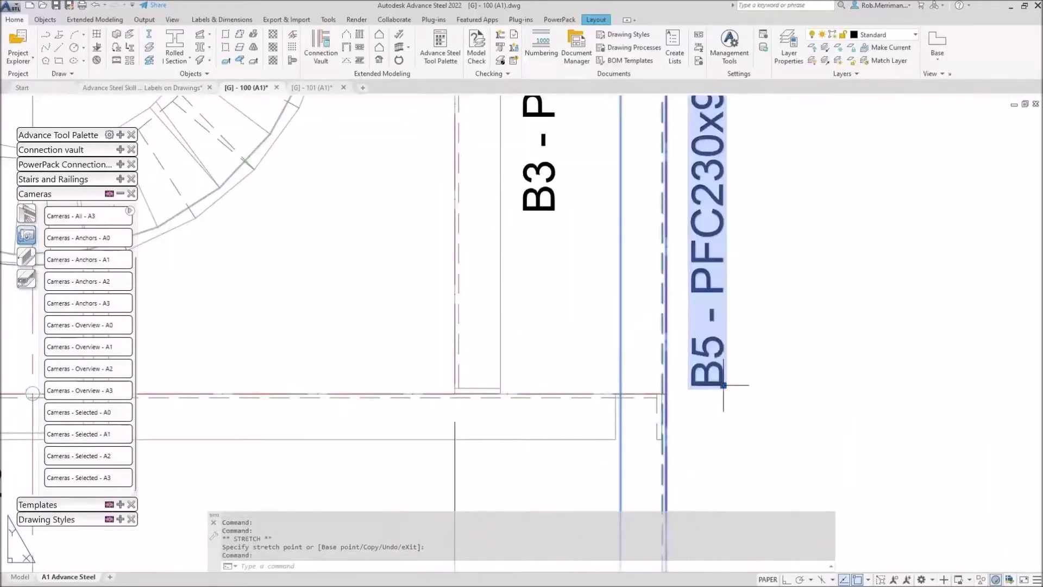
left_click(743, 379)
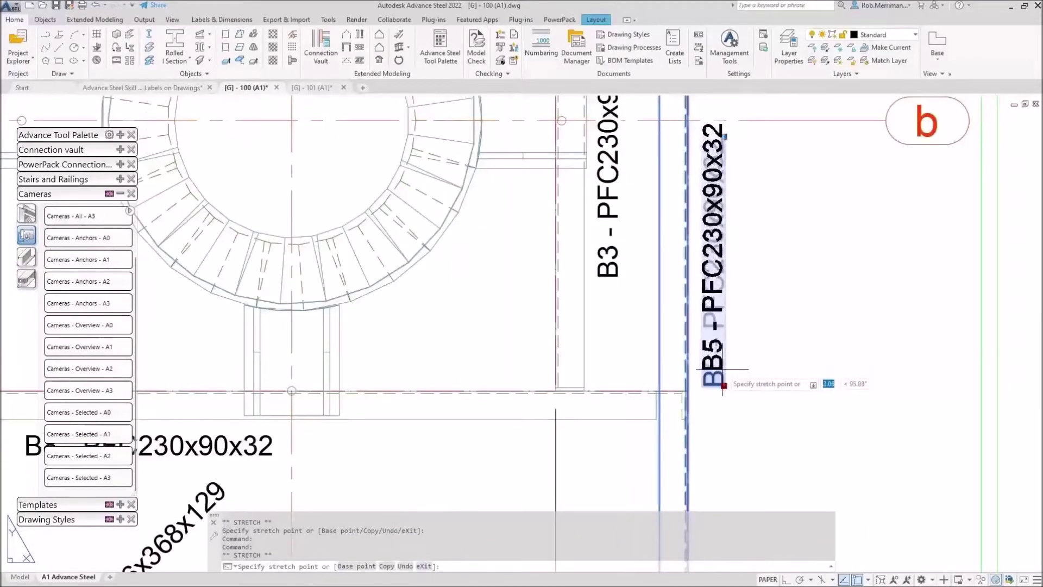
scroll(722, 387, "down", 5)
key("Escape")
key("Escape")
Select the diagonal C7 - UC356x368x129 label to identify the column it belongs to
left_click(466, 465)
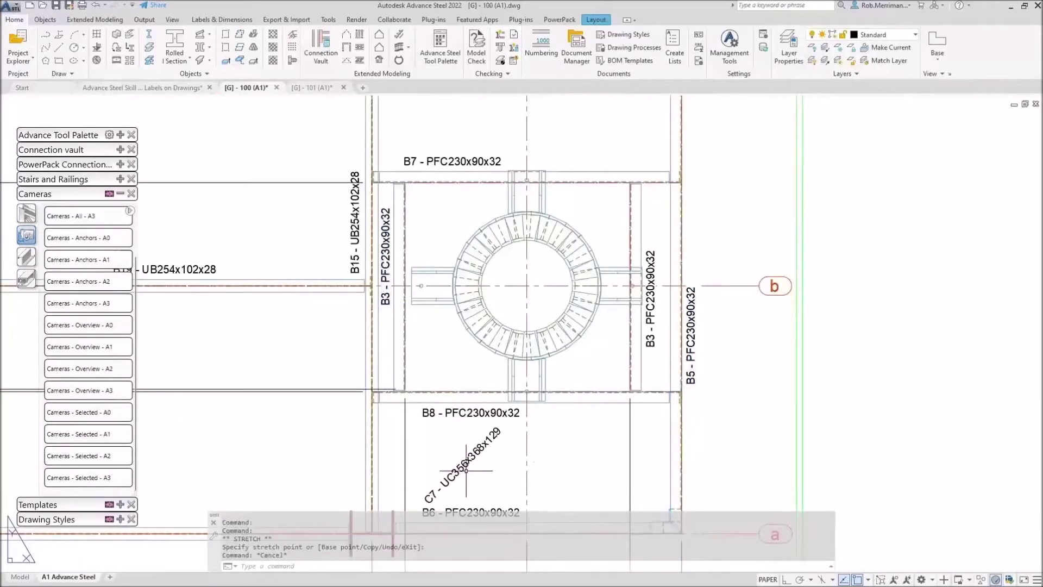
scroll(500, 343, "down", 2)
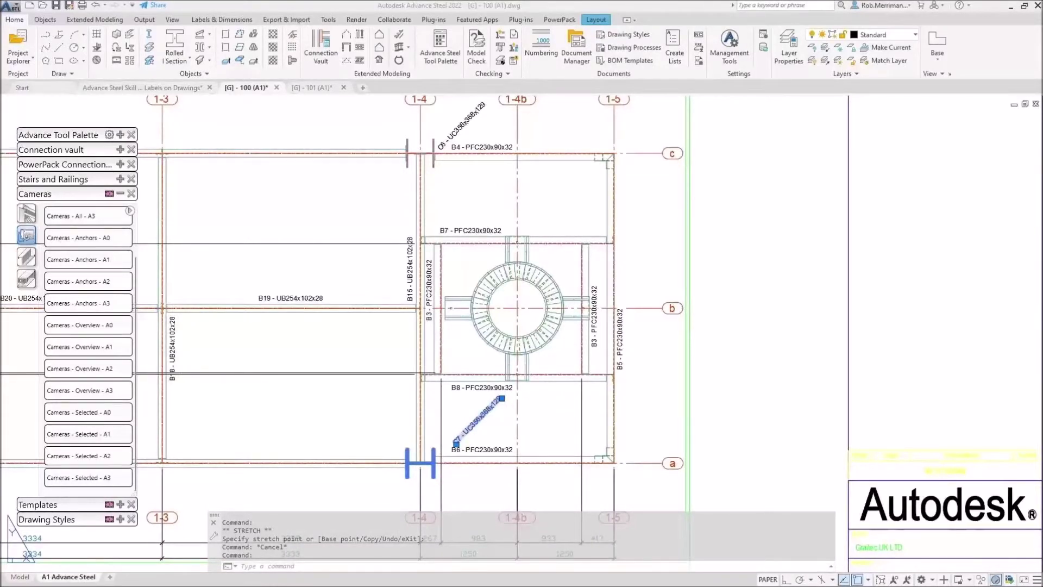
left_click(254, 227)
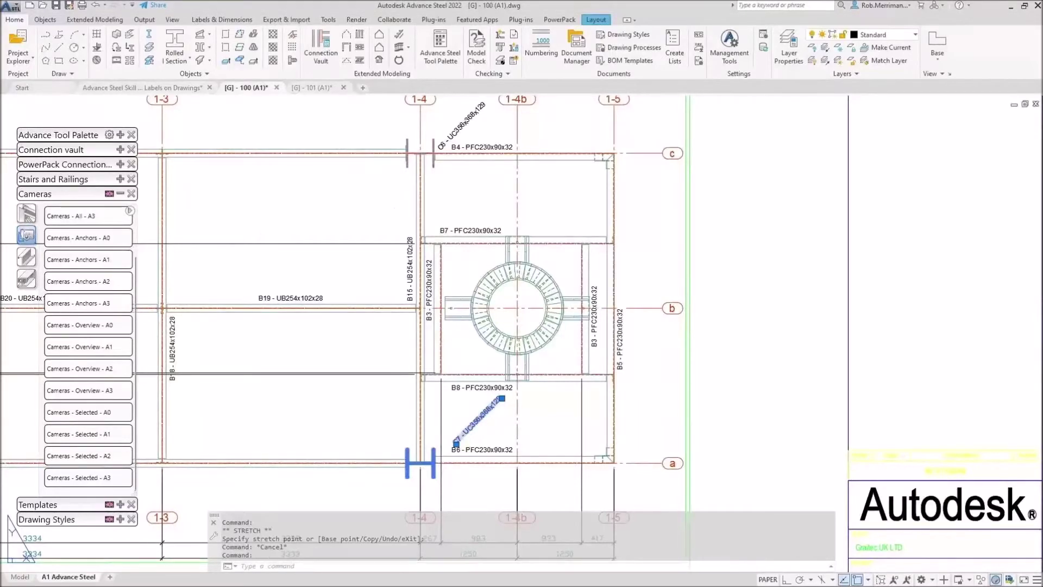
Switch to drawing [G] - 101 (A1) and set the Overall 3D View scale to 1:25
left_click(319, 90)
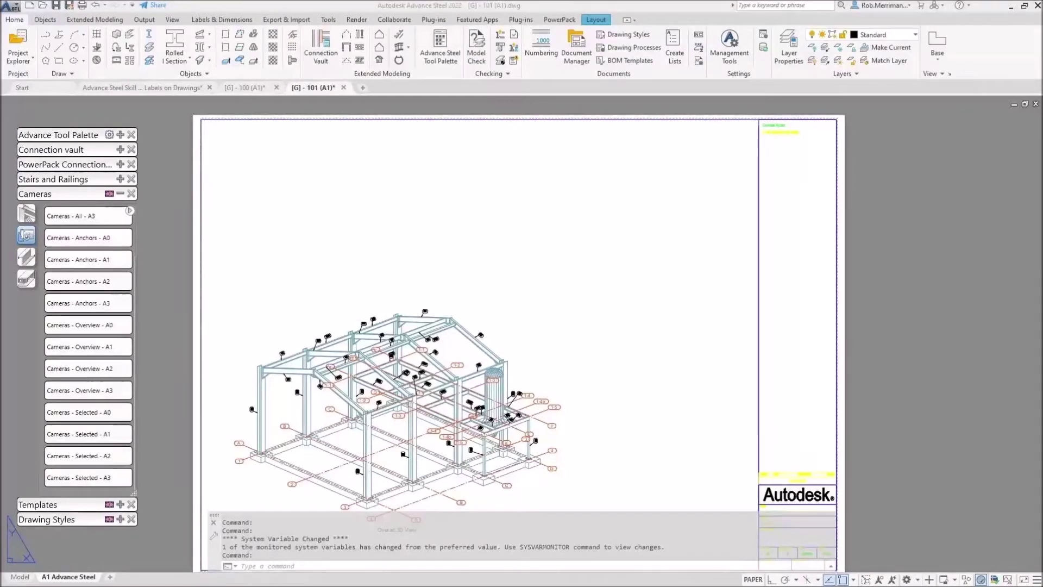
scroll(460, 291, "down", 2)
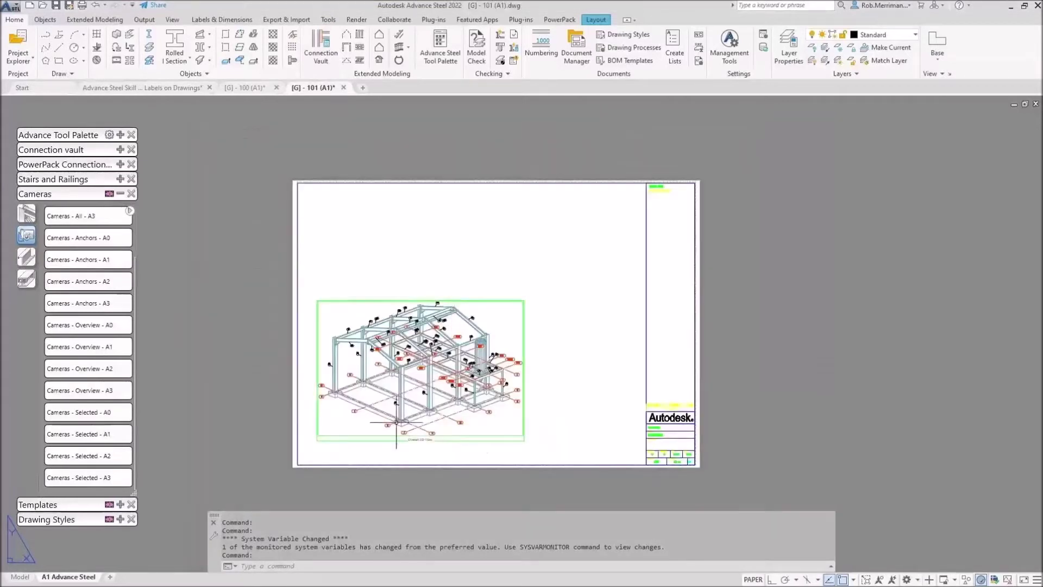
double_click(372, 442)
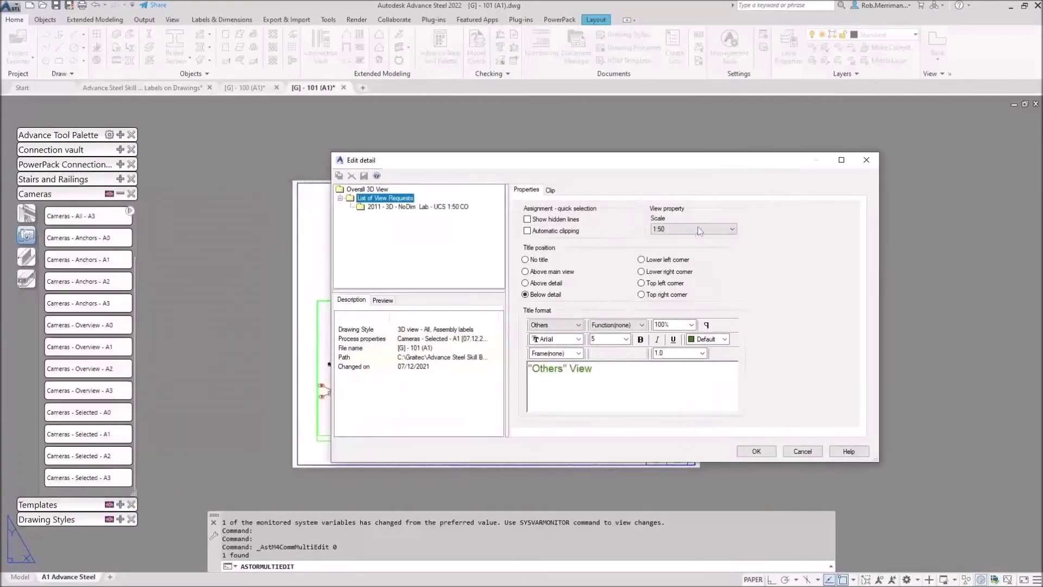
left_click(699, 231)
left_click(674, 340)
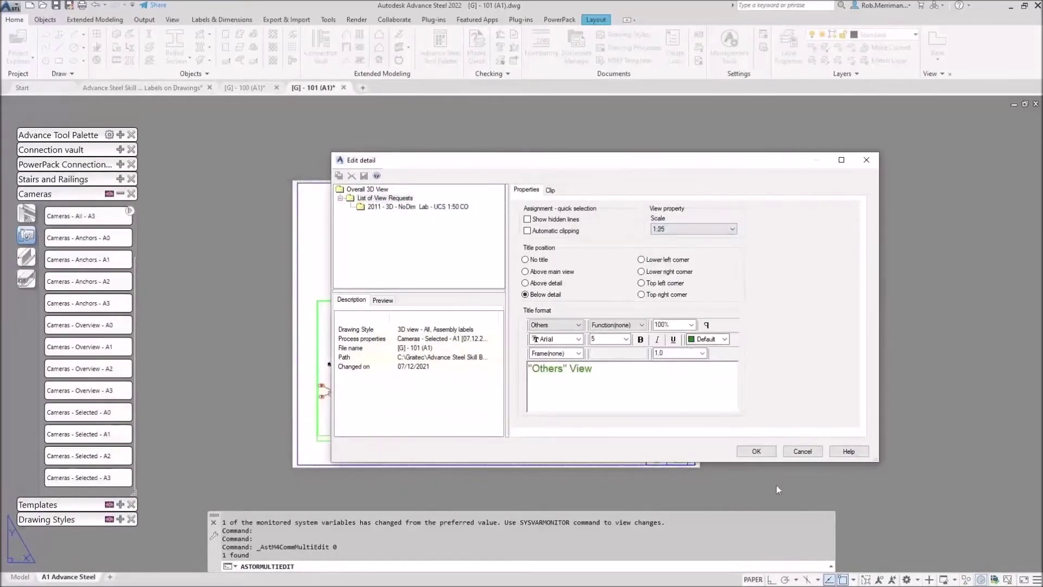
left_click(762, 455)
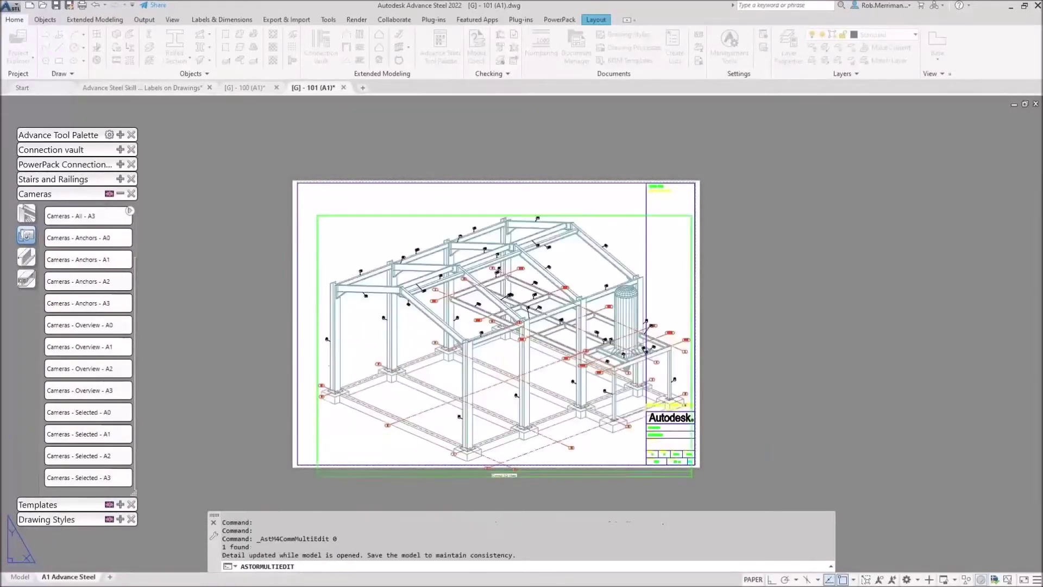
Change the Overall 3D View scale to 1:33 1/3 and move the view up inside the sheet frame
double_click(342, 474)
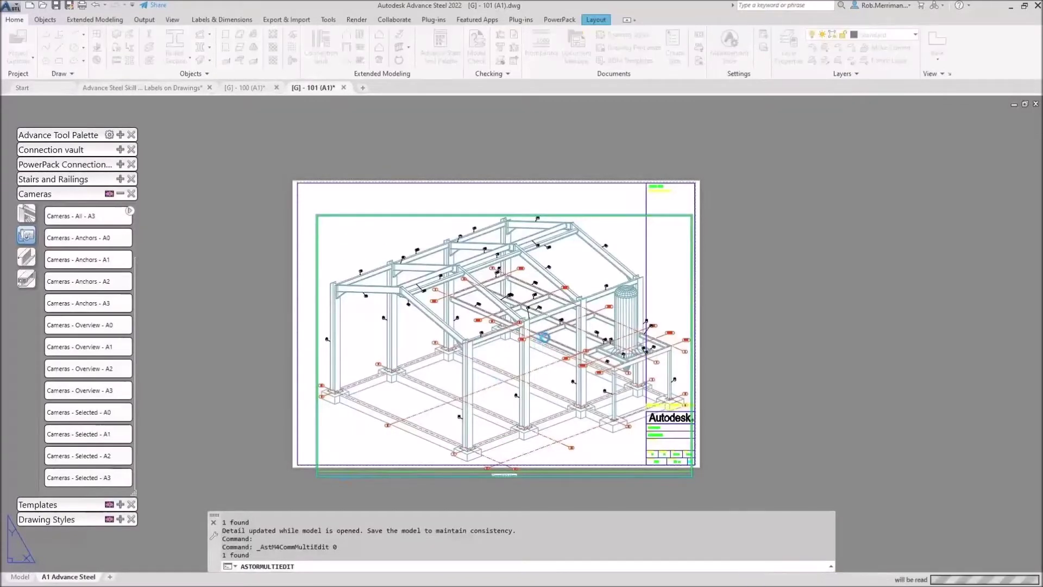
left_click(698, 231)
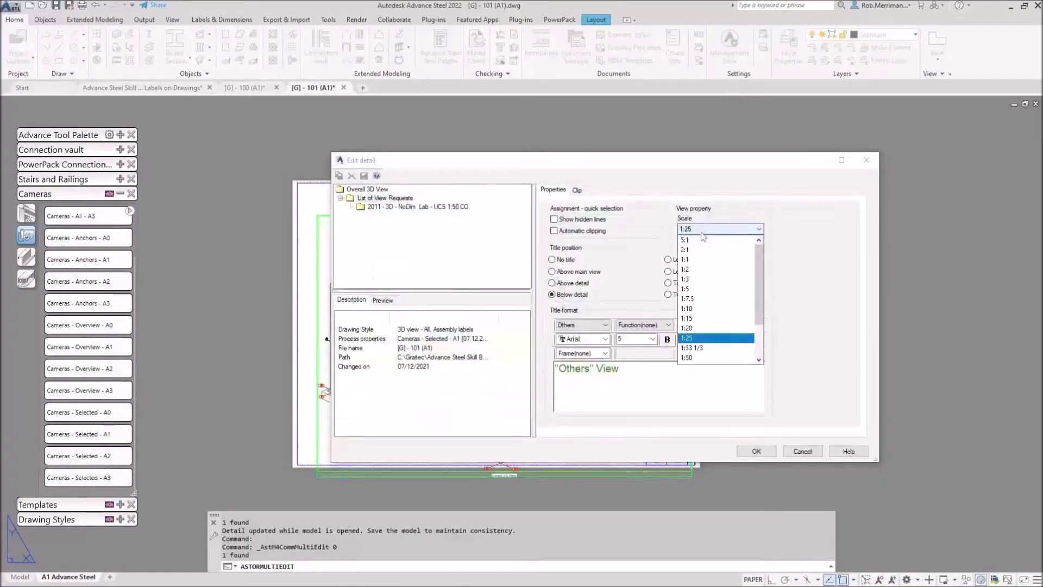
left_click(707, 348)
left_click(765, 456)
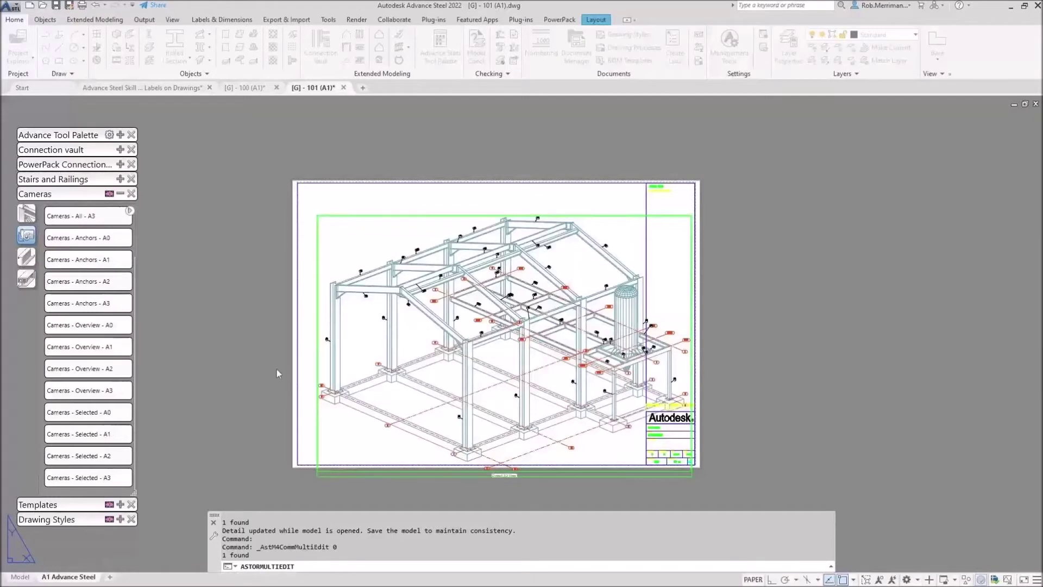
left_click(349, 459)
left_click_drag(352, 460, 363, 399)
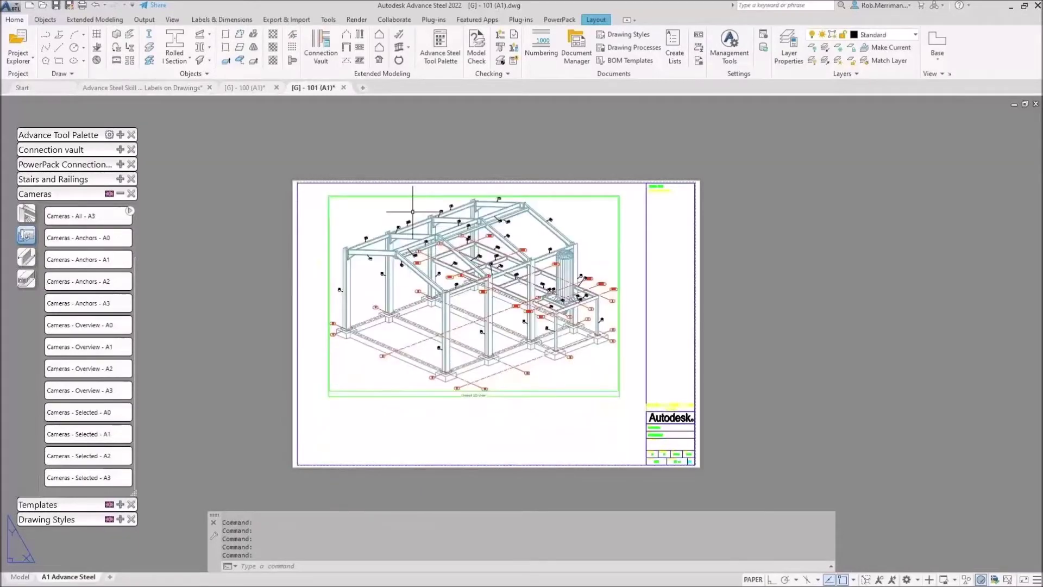
Move the B9 label on the rear eaves beam up and farther away from its beam
scroll(413, 212, "up", 5)
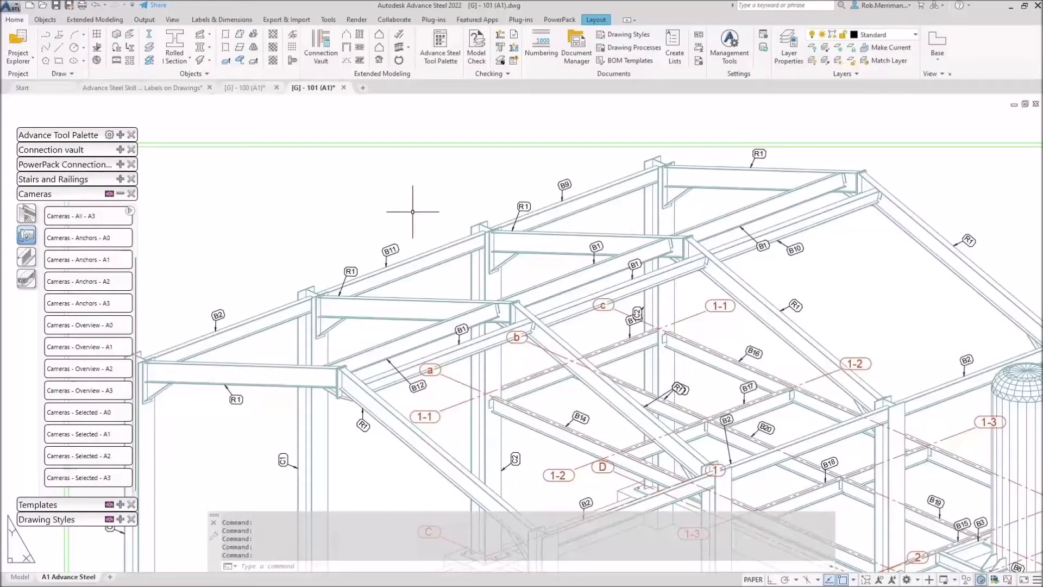
left_click(565, 185)
scroll(565, 182, "up", 5)
left_click(561, 190)
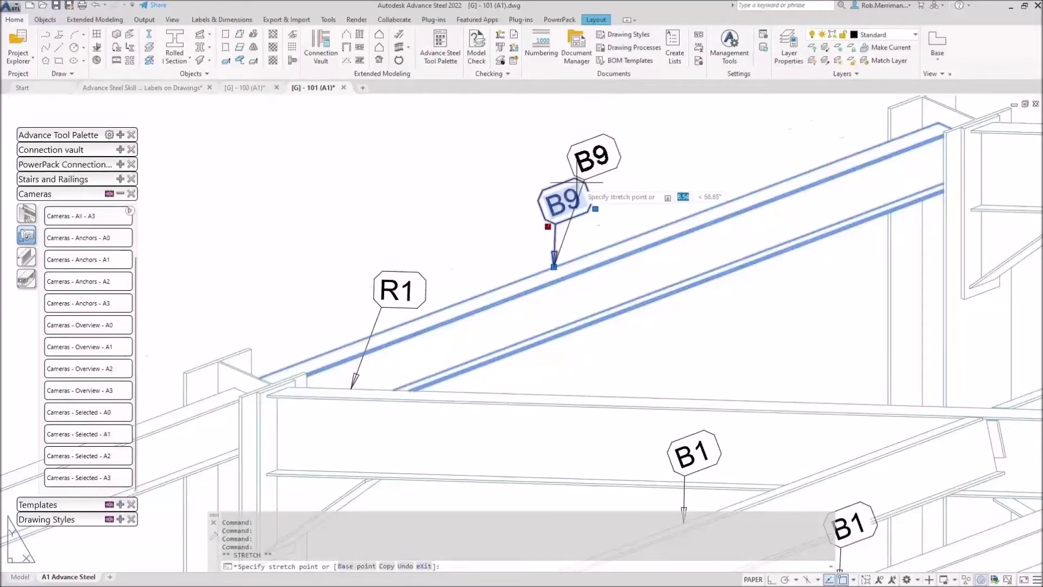
scroll(575, 174, "down", 2)
left_click(587, 141)
scroll(588, 146, "down", 2)
scroll(592, 145, "down", 2)
left_click(407, 230)
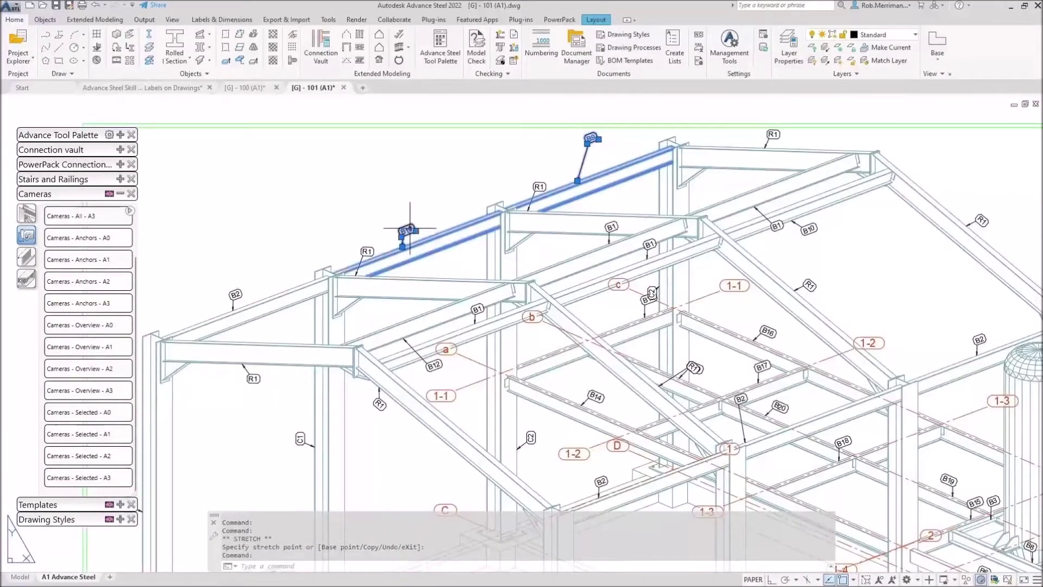
left_click(235, 295)
key("Escape")
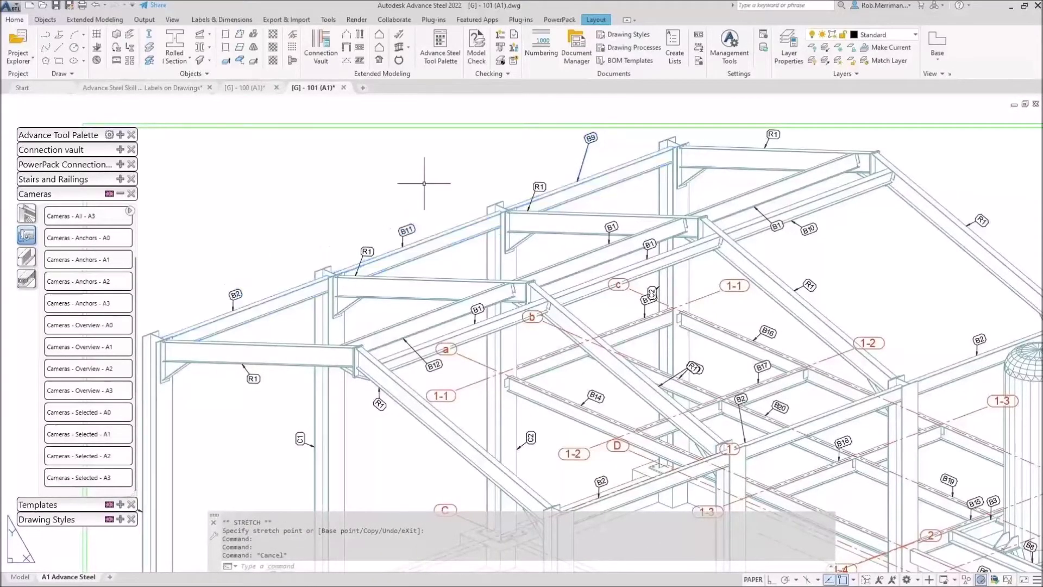
Arrange the B11 and B2 labels along the rear eaves to match the B9 label as reference
left_click(591, 138)
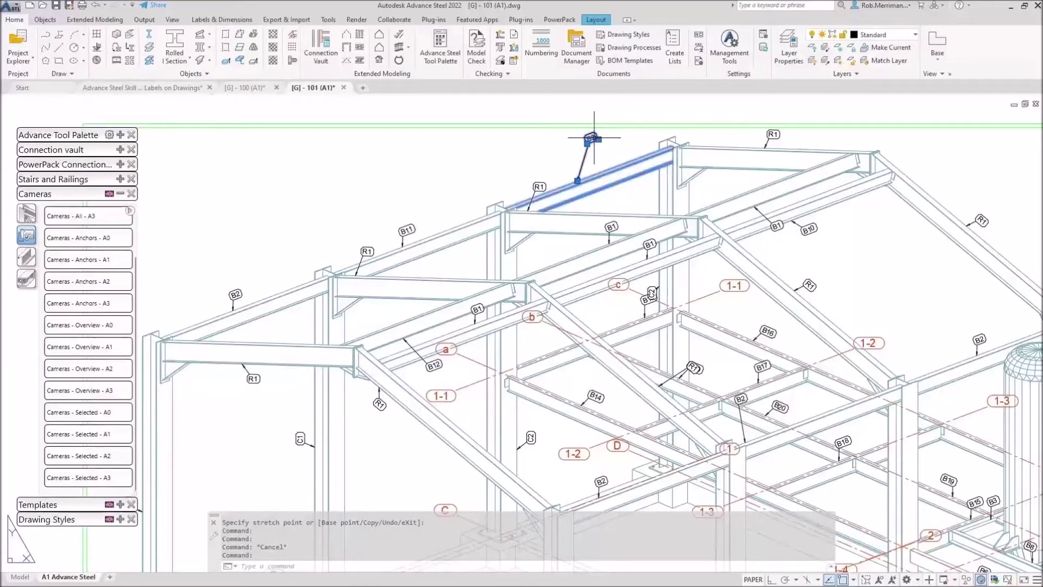
right_click(594, 139)
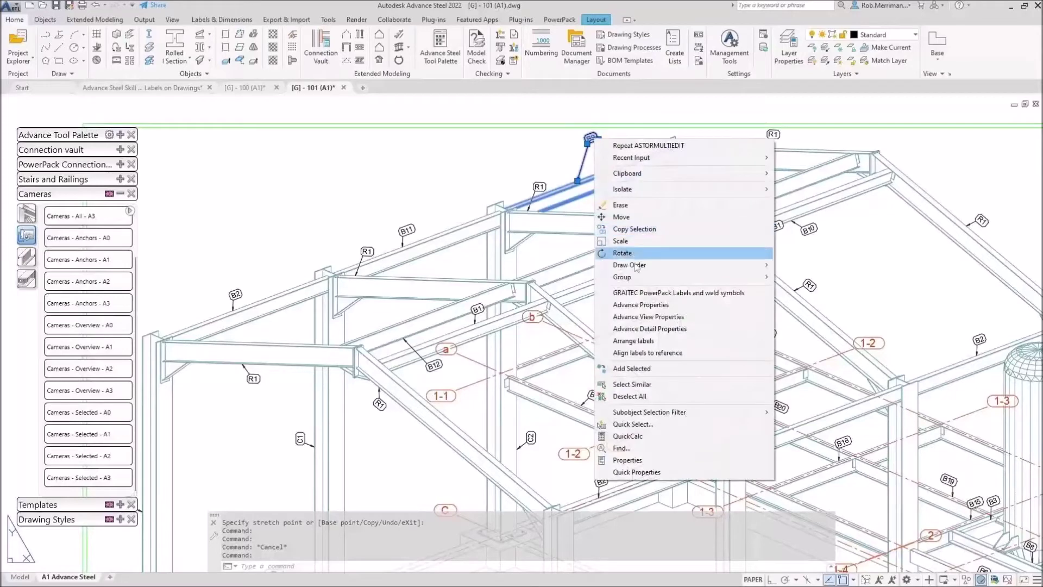
left_click(654, 341)
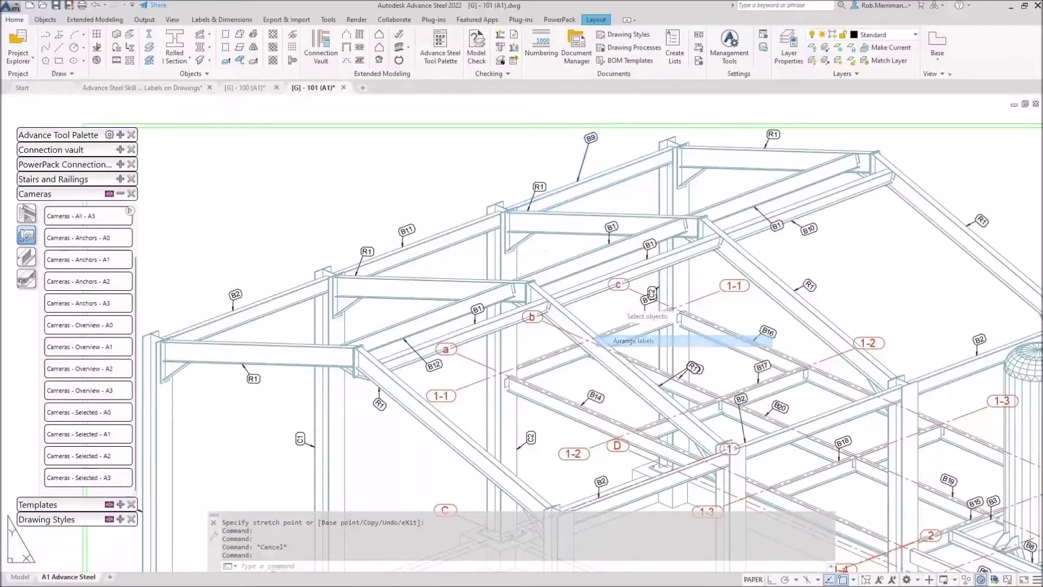
left_click(406, 229)
left_click(234, 293)
key("Return")
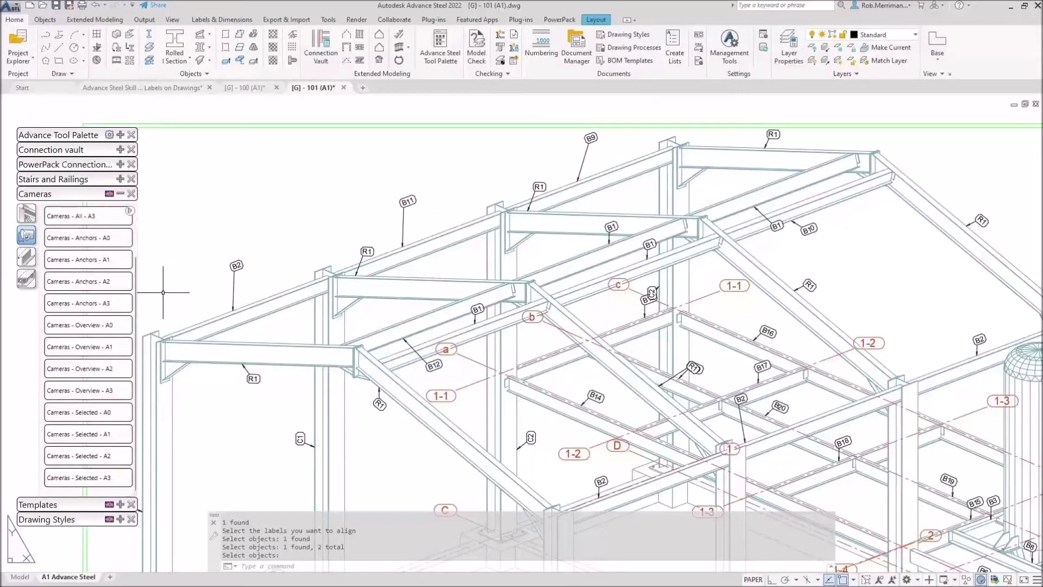
scroll(247, 252, "down", 2)
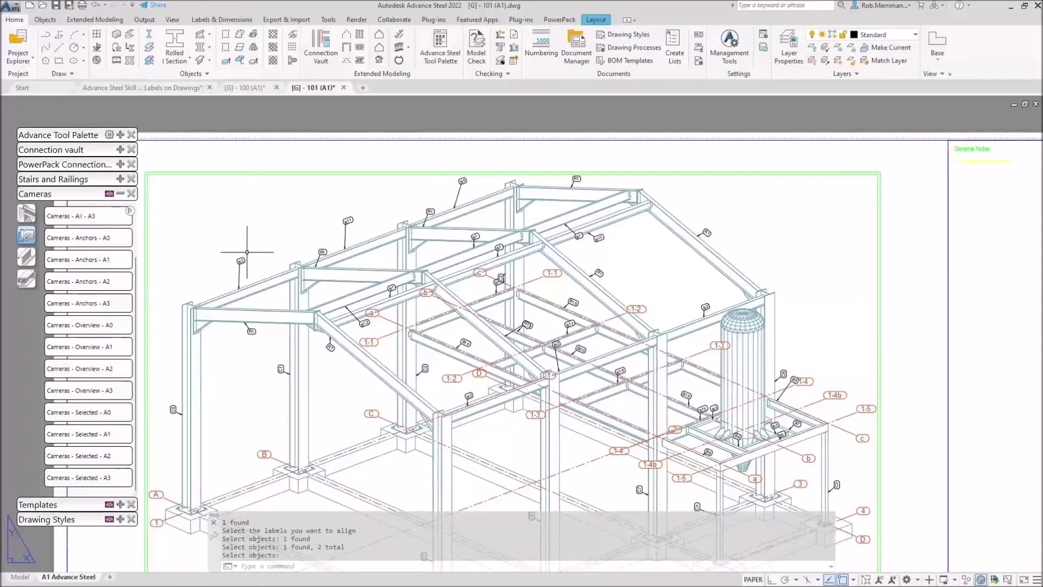
scroll(611, 392, "up", 3)
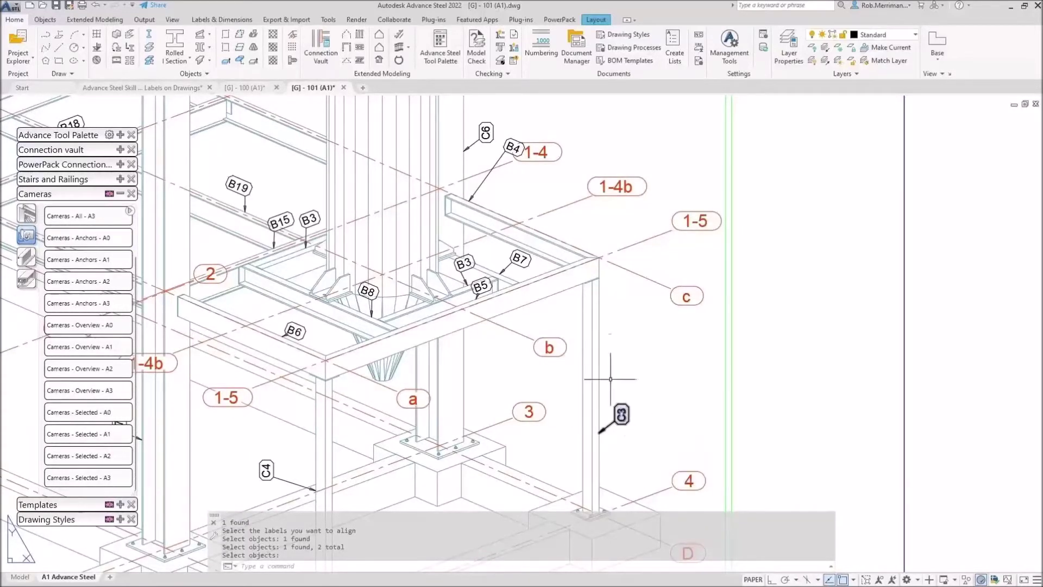
left_click(520, 263)
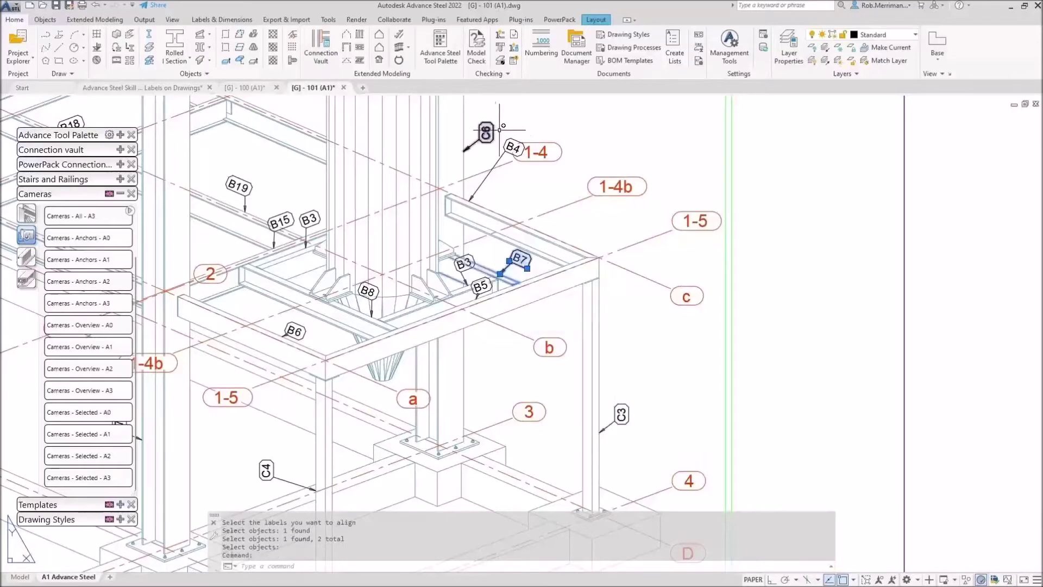
left_click(509, 142)
left_click(492, 124)
key("Escape")
scroll(522, 179, "down", 3)
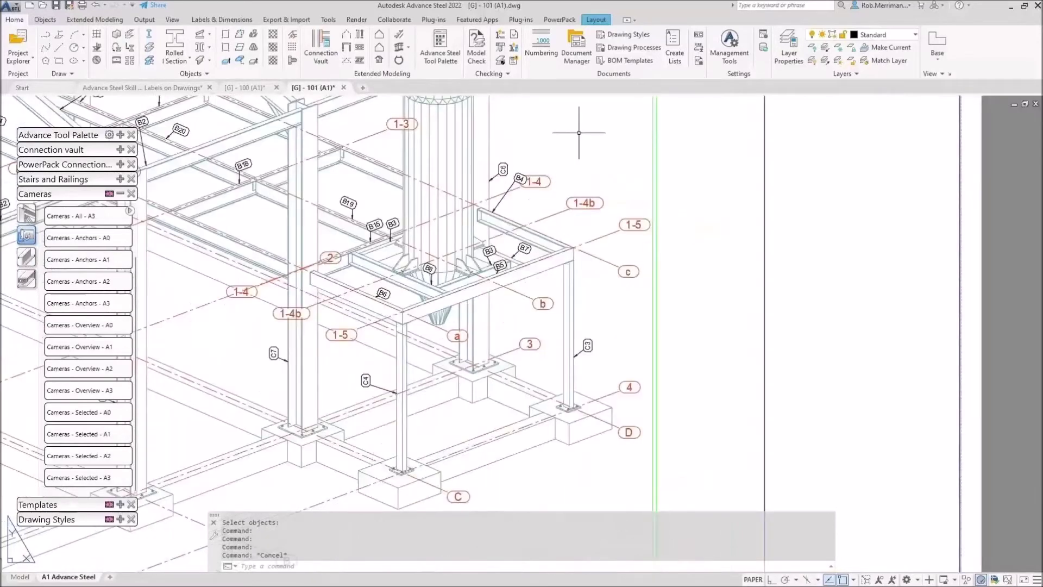
left_click(588, 115)
key("Escape")
Move the C3 label up and farther out from its column below the tank platform
left_click(588, 345)
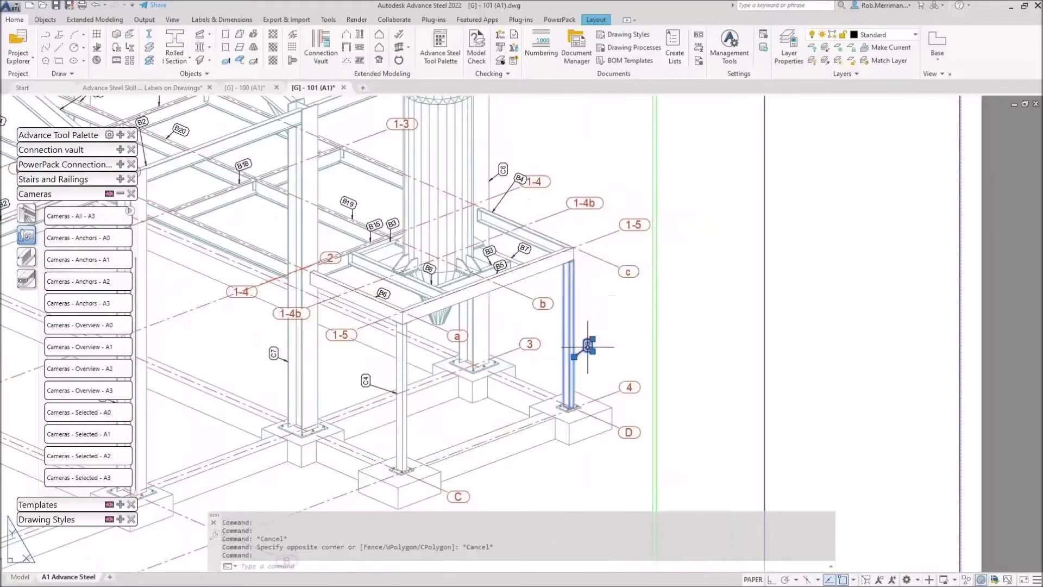
left_click(591, 352)
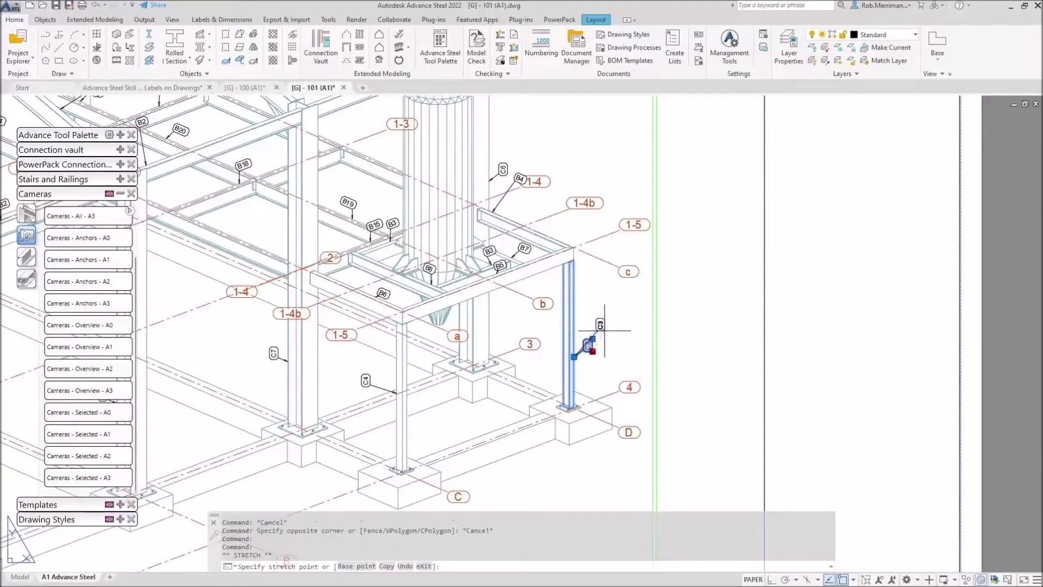
key("Escape")
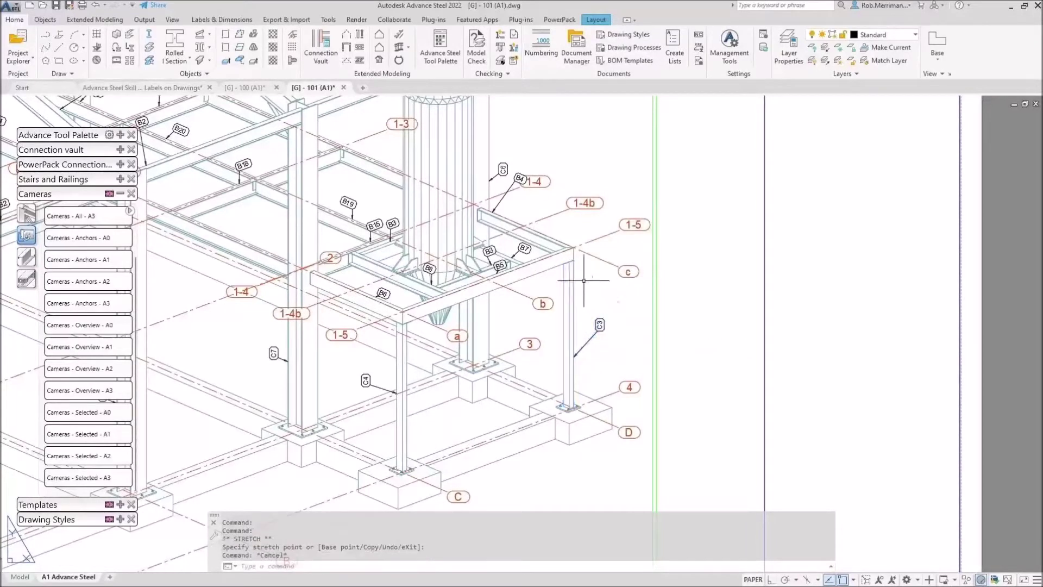
Try to align the B7, B4 and C6 labels to the C3 label using column C3 as reference object, then undo the alignment
left_click(600, 324)
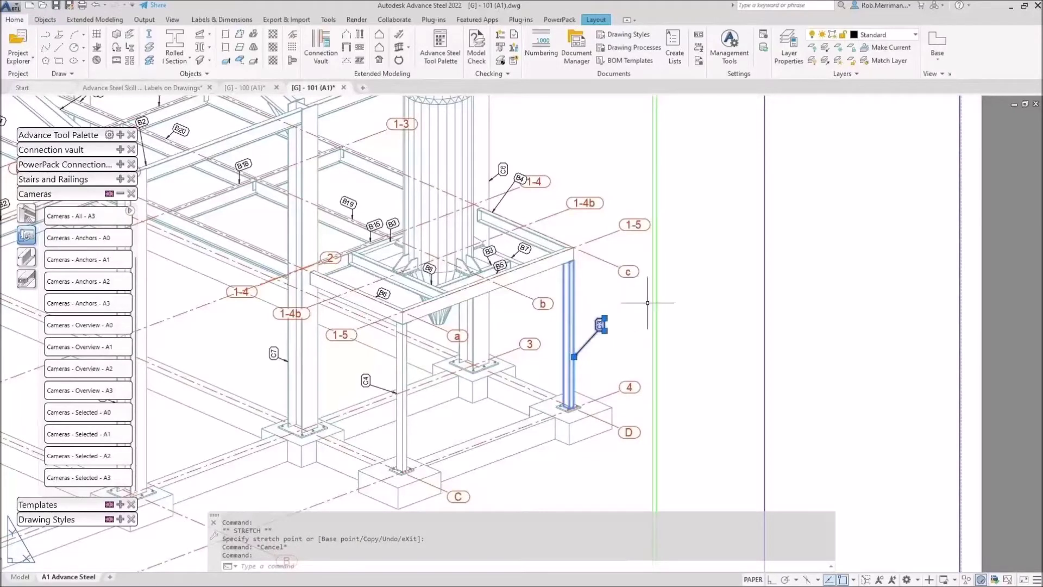
right_click(666, 301)
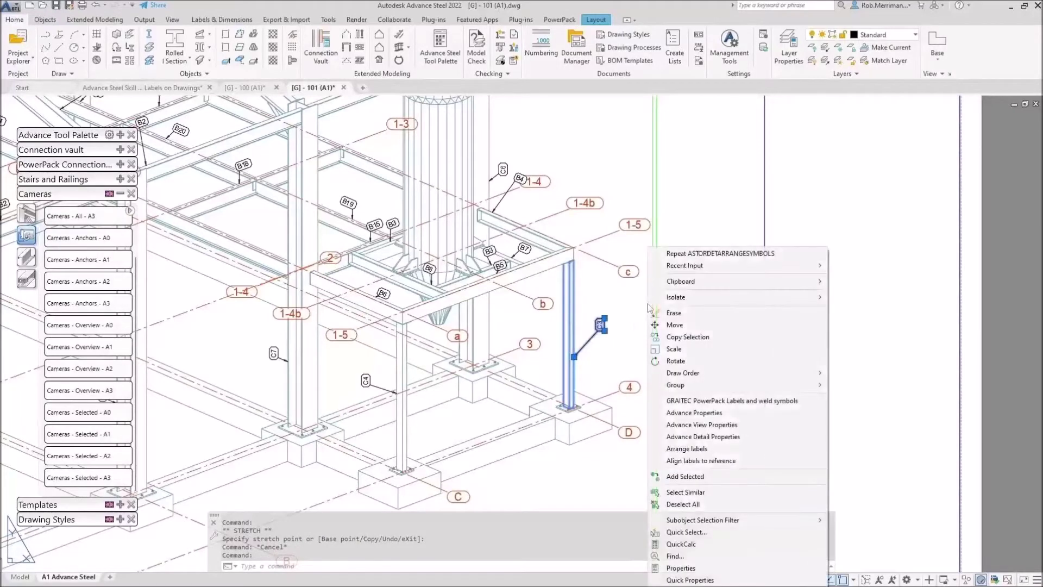
left_click(698, 460)
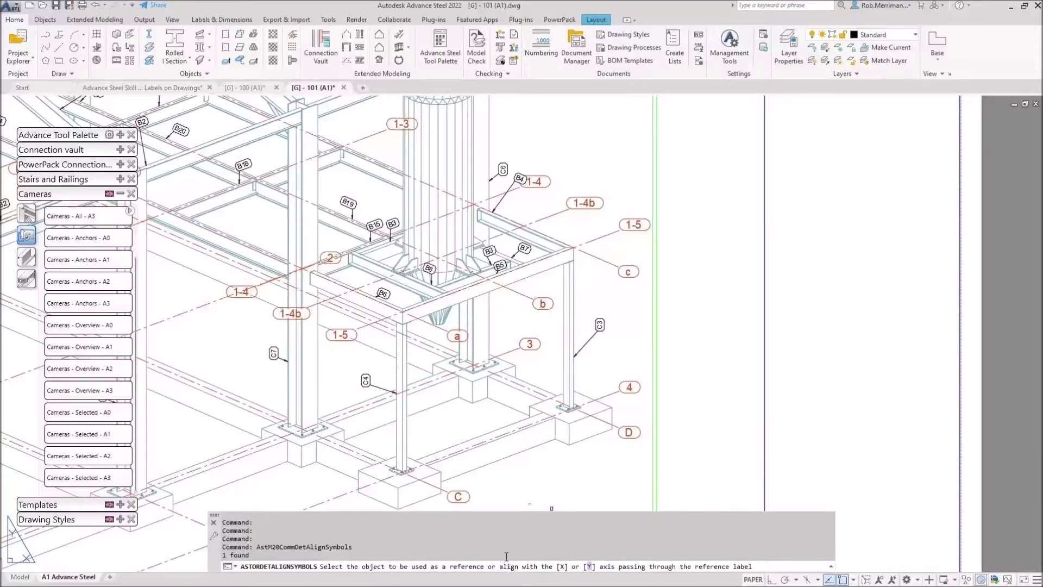
left_click(570, 321)
left_click(524, 248)
left_click(520, 178)
left_click(503, 170)
key("Return")
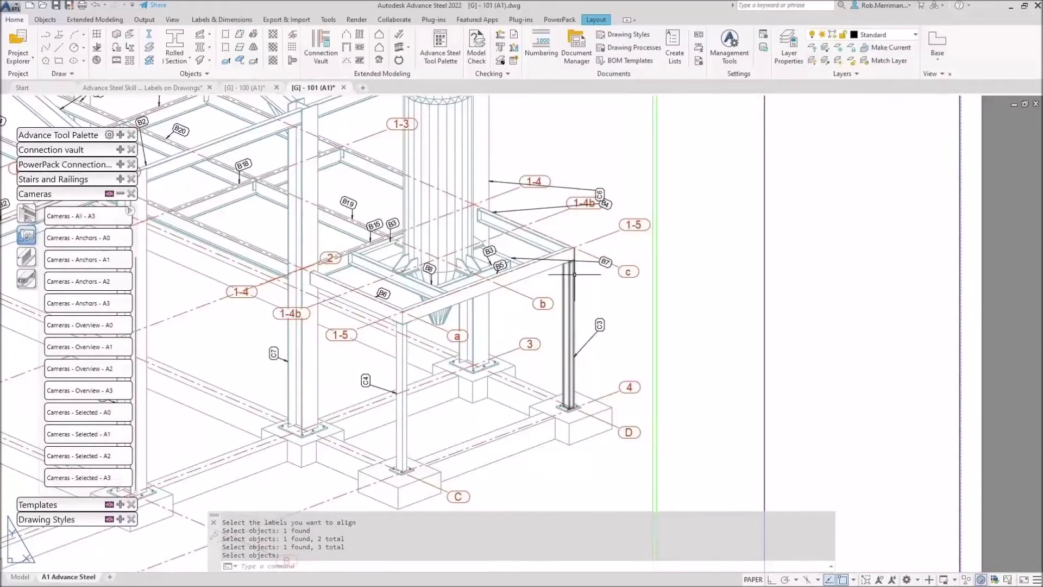
key("ctrl+z")
Move the C6 label up and outward, clear of the B4 label beside the tank
left_click(503, 170)
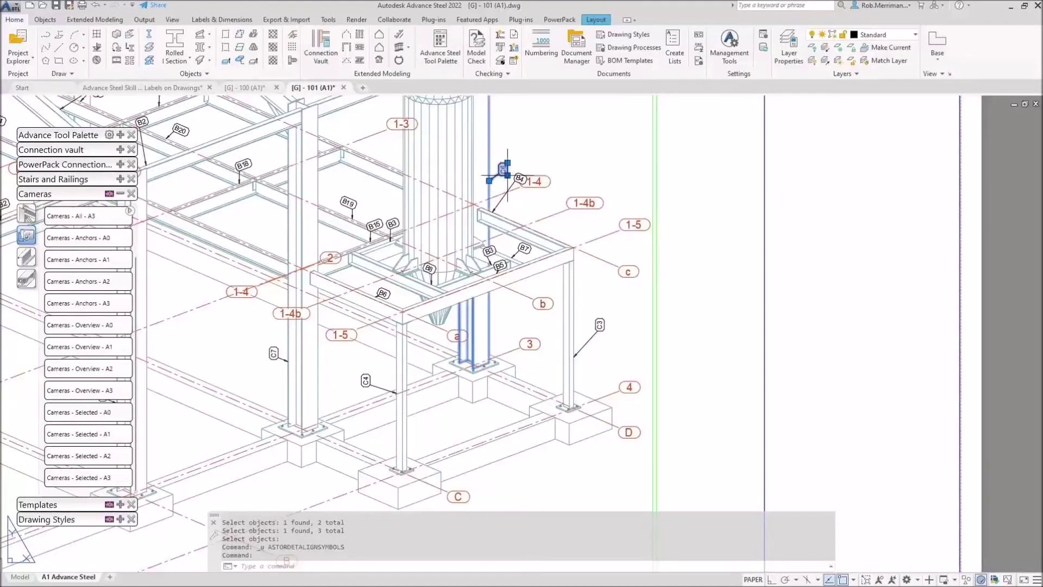
left_click(505, 168)
key("Escape")
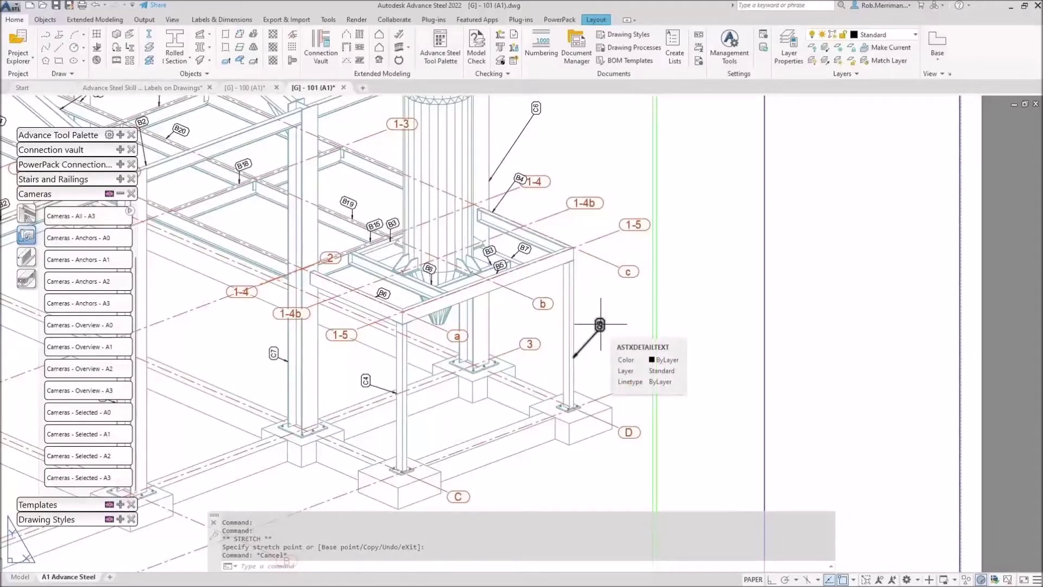
Align the B7, B4 and C6 labels to the C3 reference label along the Y axis
left_click(599, 324)
right_click(601, 324)
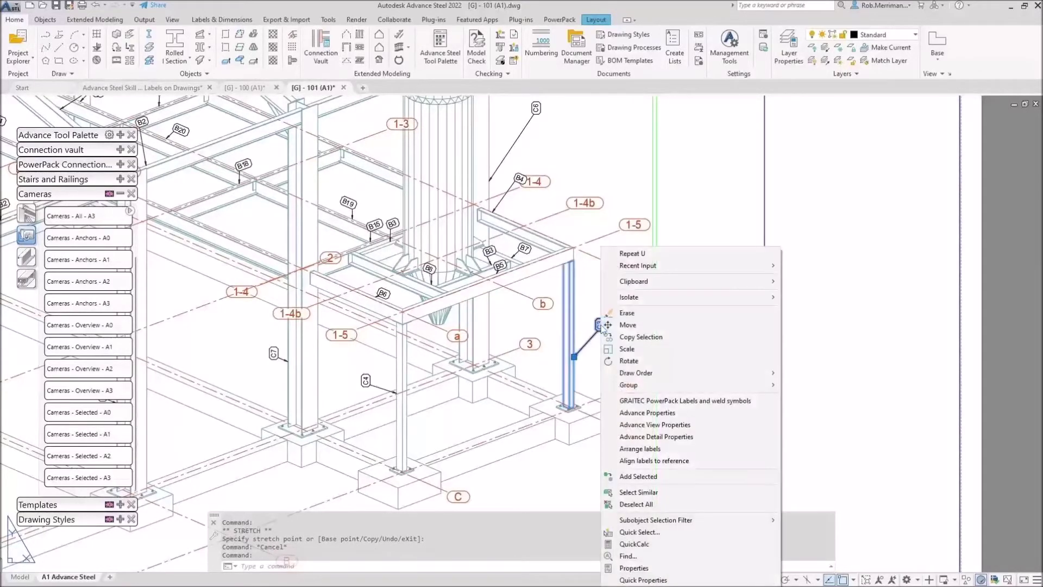
left_click(653, 463)
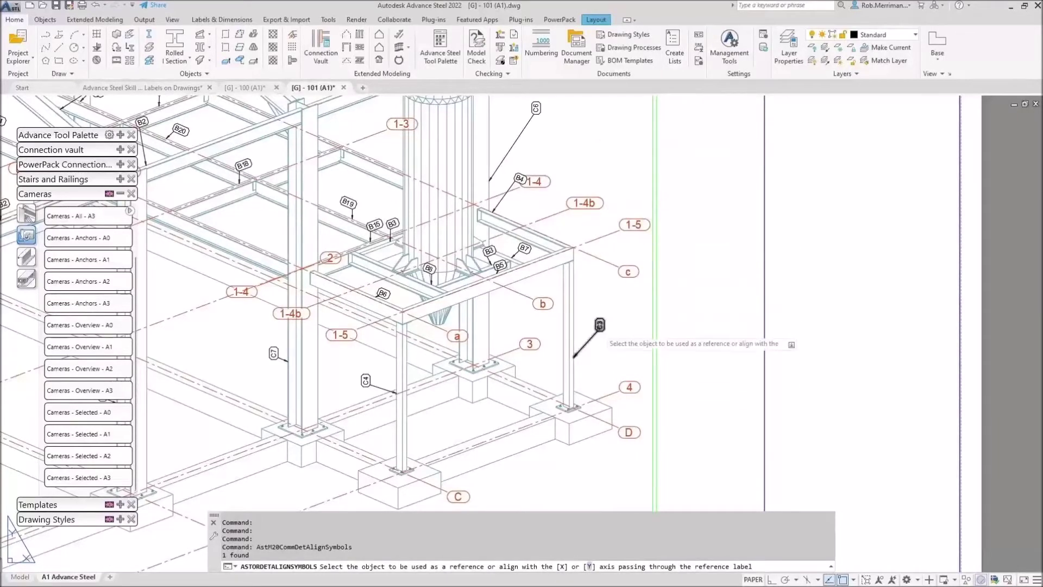
left_click(589, 566)
left_click(524, 247)
left_click(520, 179)
left_click(535, 107)
key("Return")
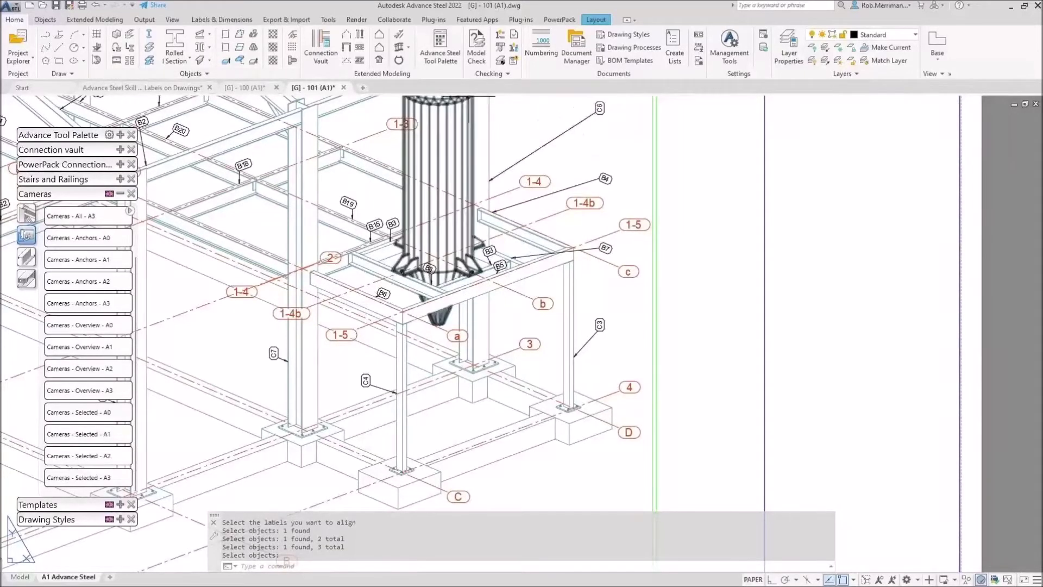
Check the vertical alignment of the C3, B7, B4 and C6 labels with a temporary orthogonal line
left_click(58, 48)
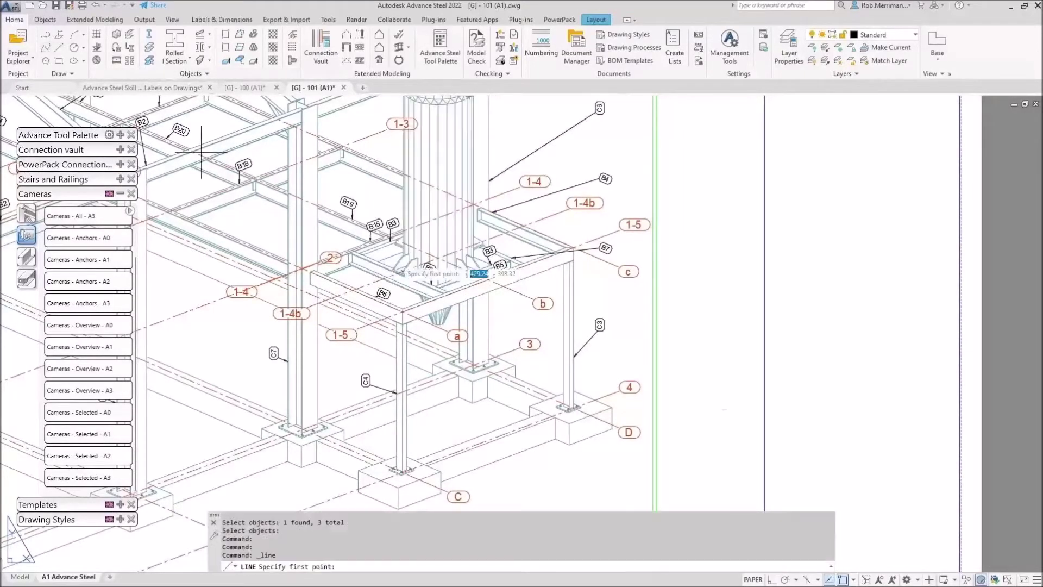
left_click(596, 349)
key("F8")
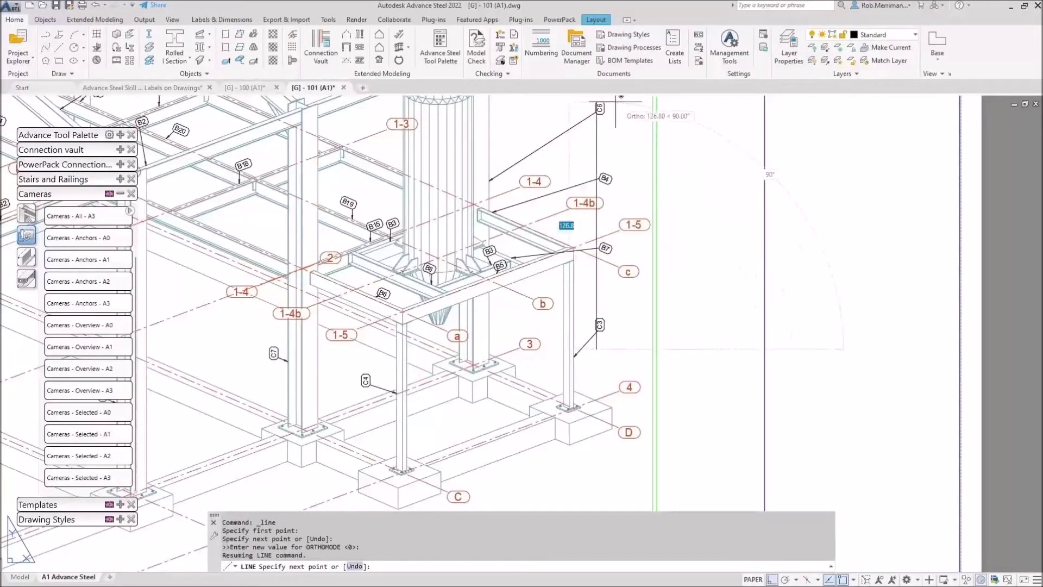
key("Escape")
key("Escape")
Delete the C3, B7, B4 and C6 labels beside the tank platform
left_click(599, 324)
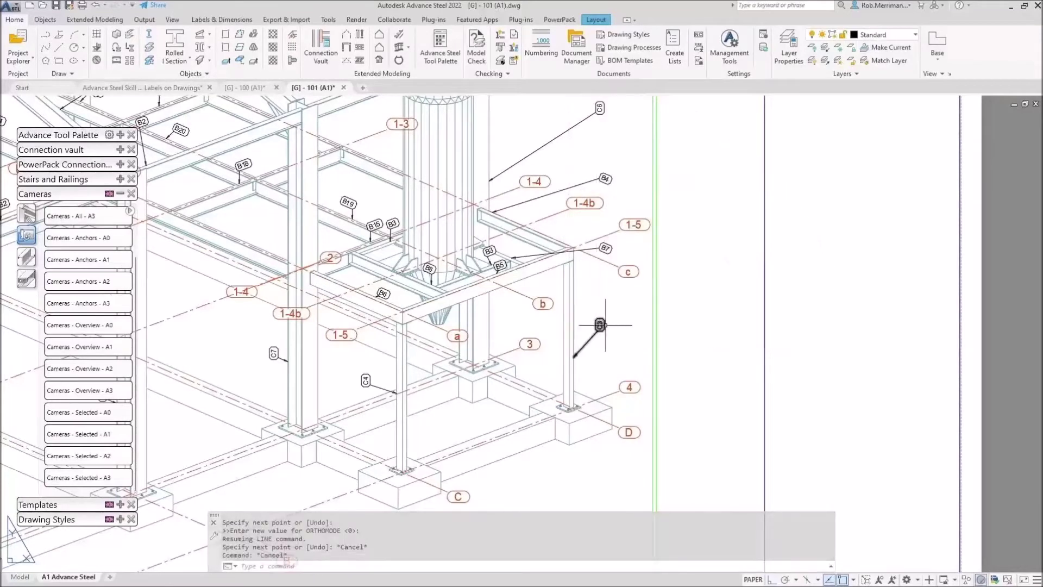
left_click(605, 248)
left_click(605, 178)
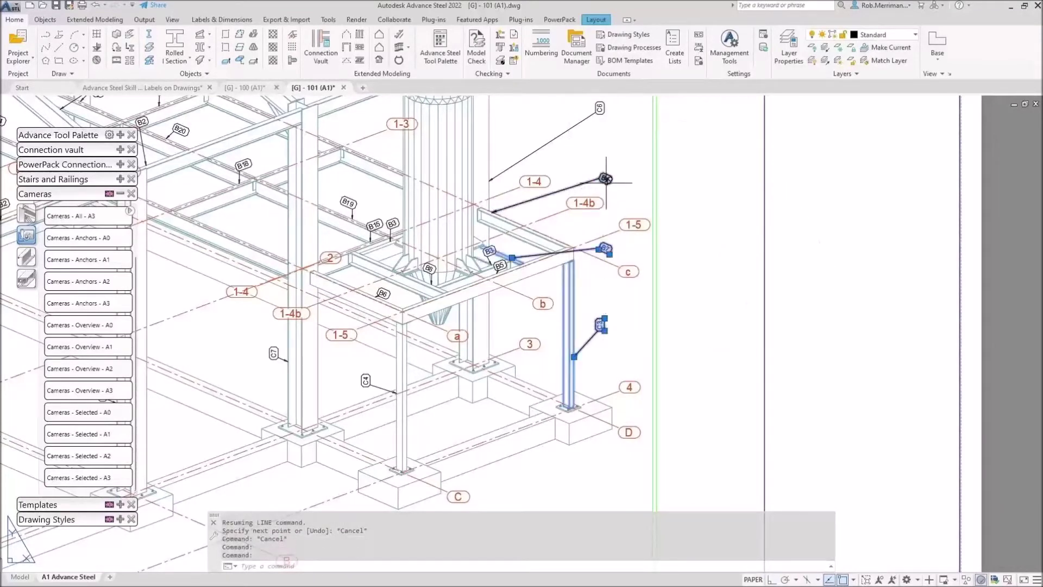
left_click(599, 107)
key("Delete")
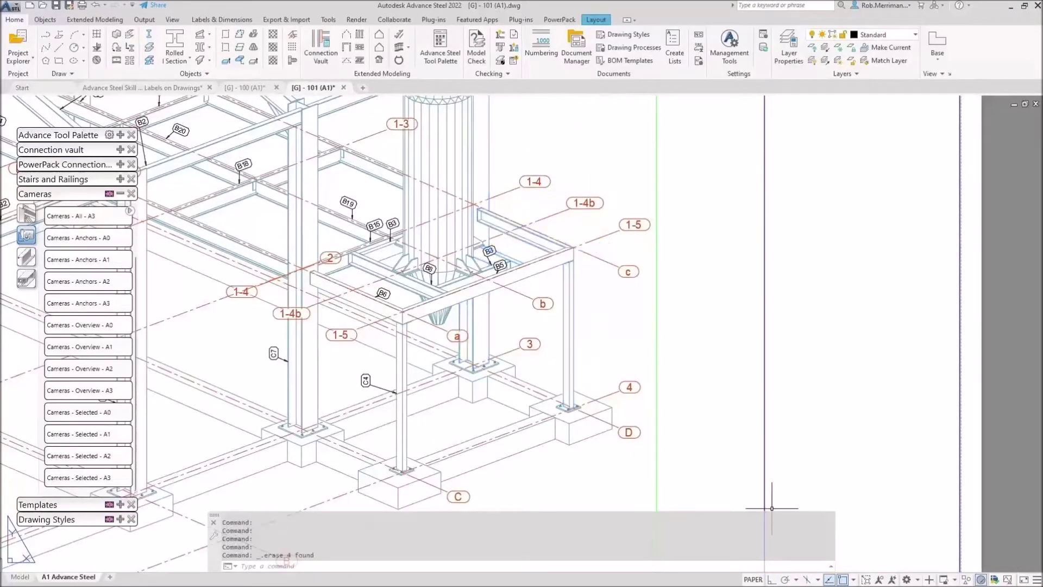
Turn off the Endpoint and Midpoint object snaps
left_click(853, 580)
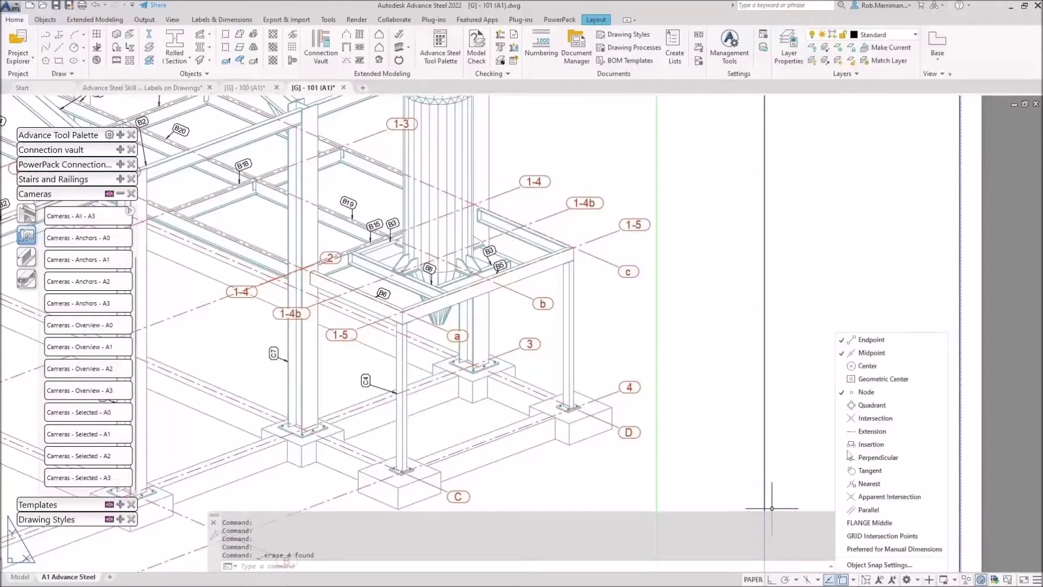
left_click(869, 340)
left_click(871, 353)
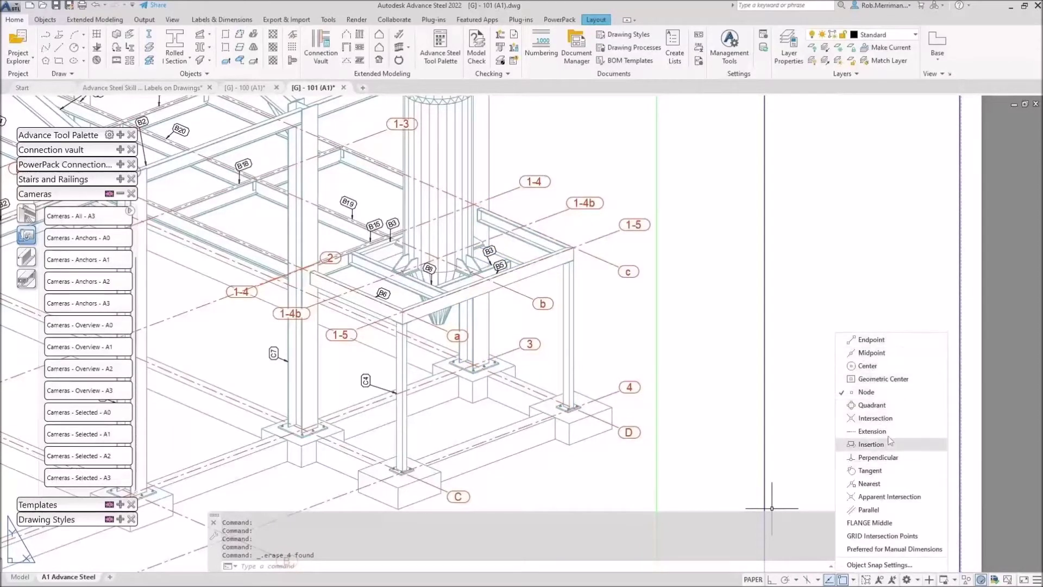
key("Escape")
key("Escape")
Insert a horizontal C3 - RHS150x100x5 label with a leader on the platform's outer column
left_click(222, 20)
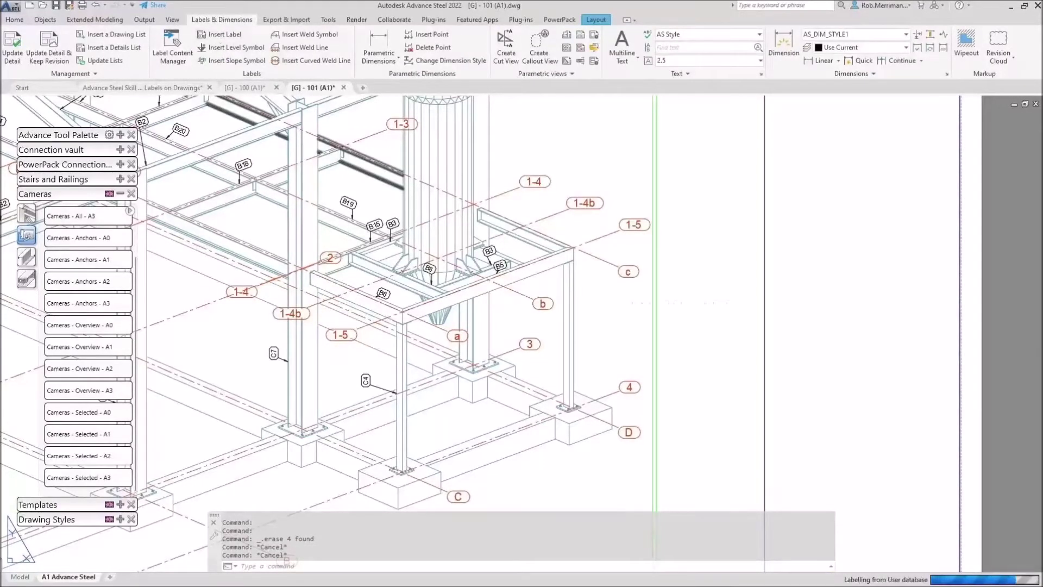
left_click(570, 329)
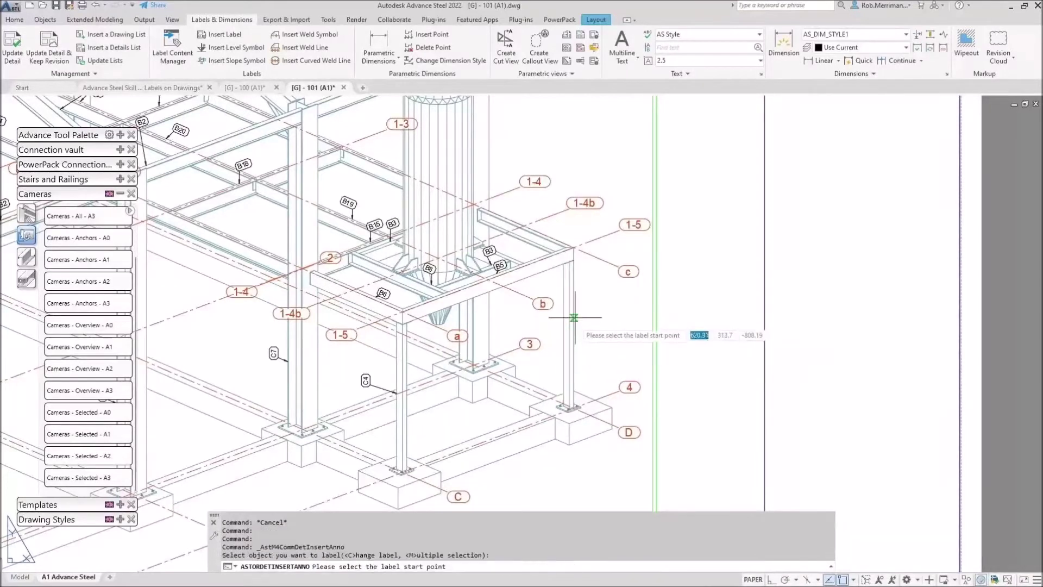
left_click(591, 308)
key("Return")
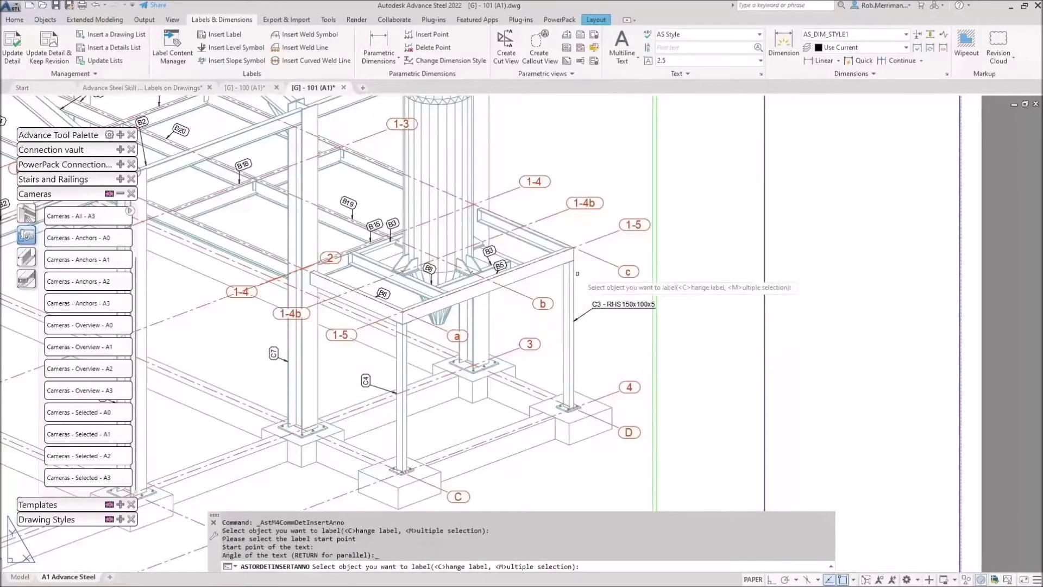
Label the platform's rear beam with a horizontal B4 - PFC230x90x32 label placed above it
left_click(534, 244)
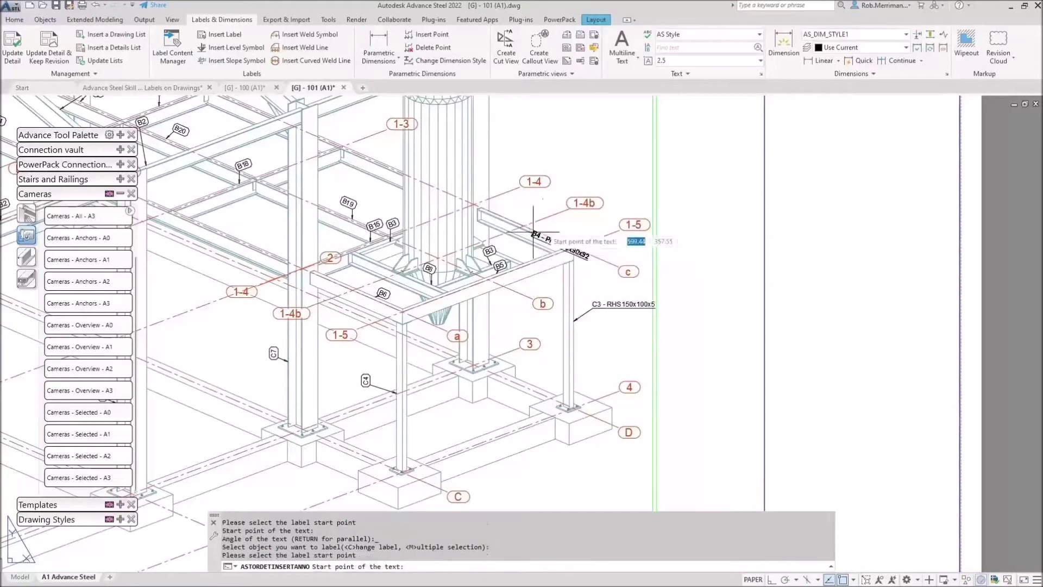
left_click(558, 201)
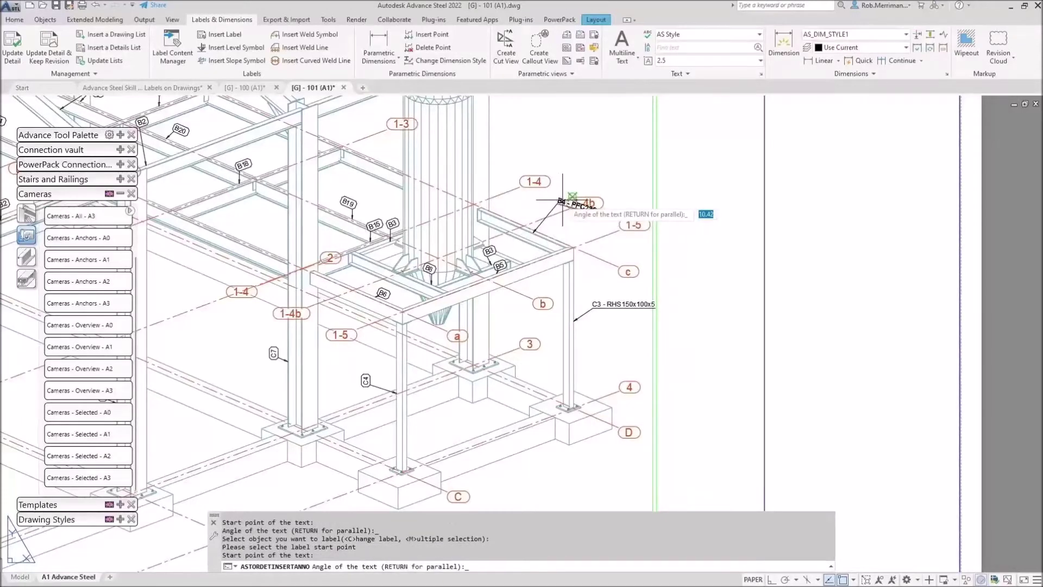
key("Return")
Insert a horizontal C6 - UC356x368x129 label beside the column behind the tank and end the labelling
scroll(630, 296, "down", 5)
scroll(532, 246, "up", 5)
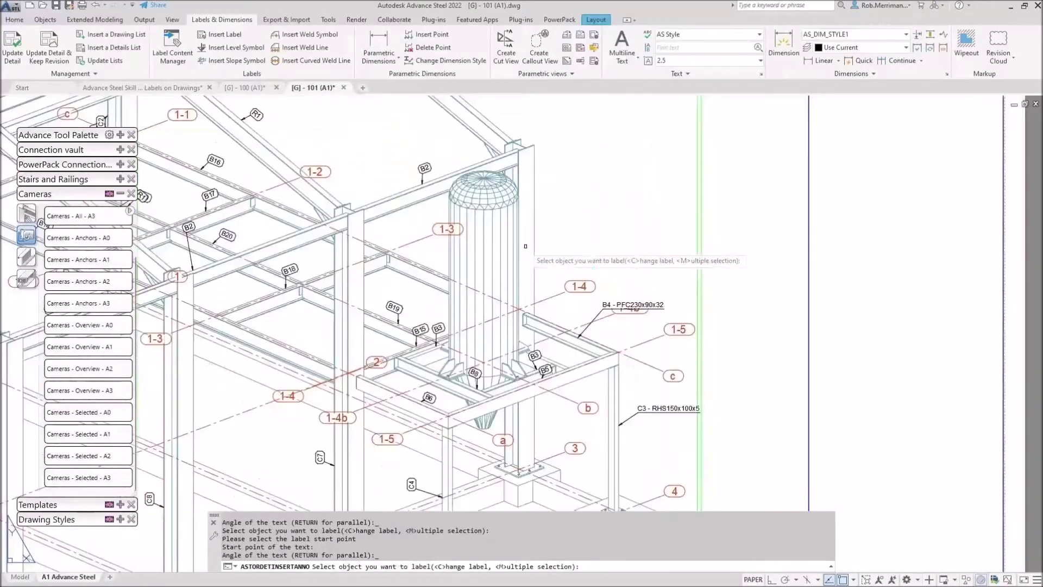
left_click(532, 246)
left_click(565, 227)
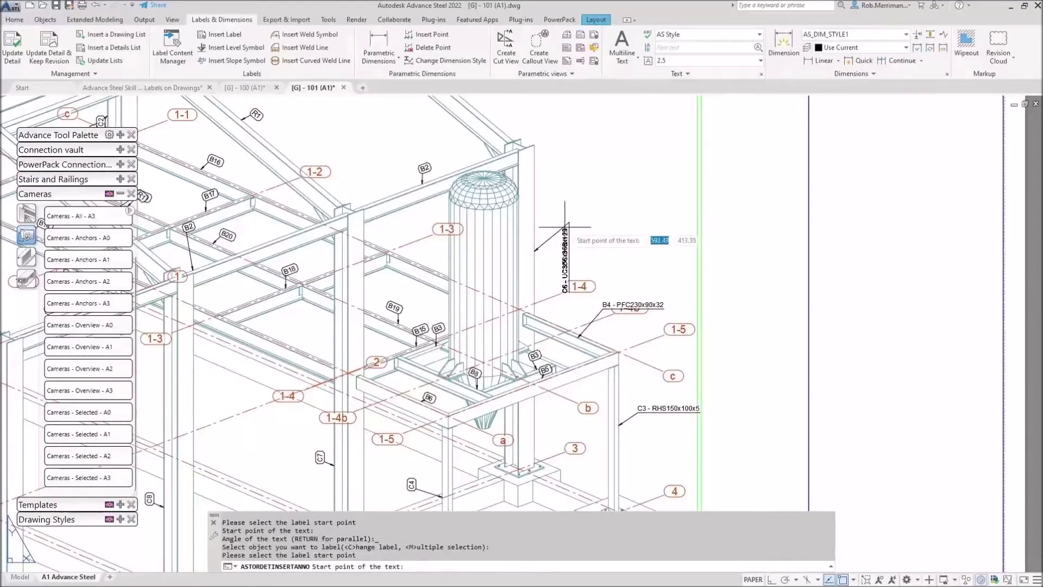
key("Return")
scroll(603, 228, "down", 5)
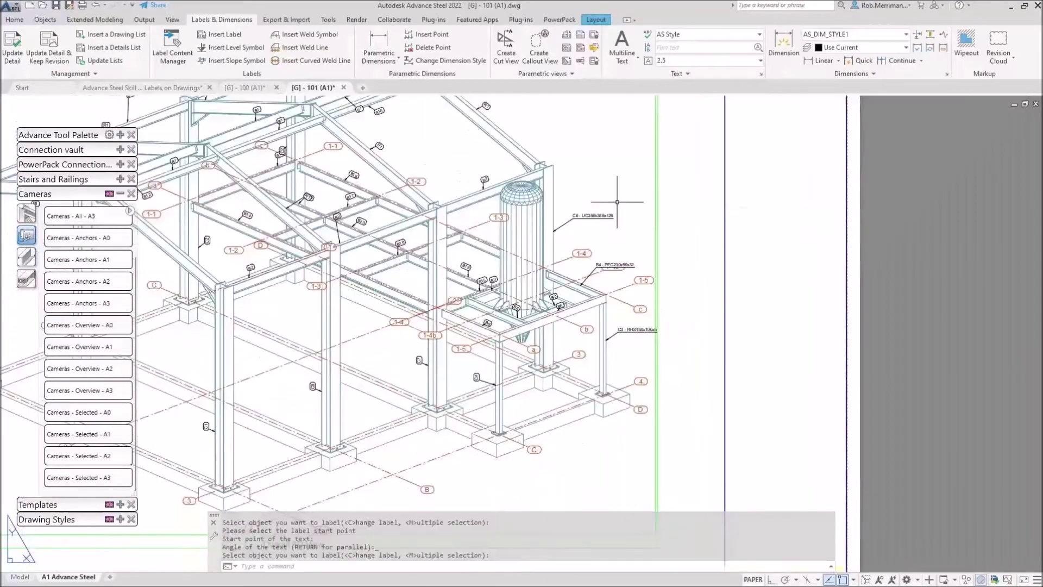
scroll(642, 267, "up", 5)
key("Escape")
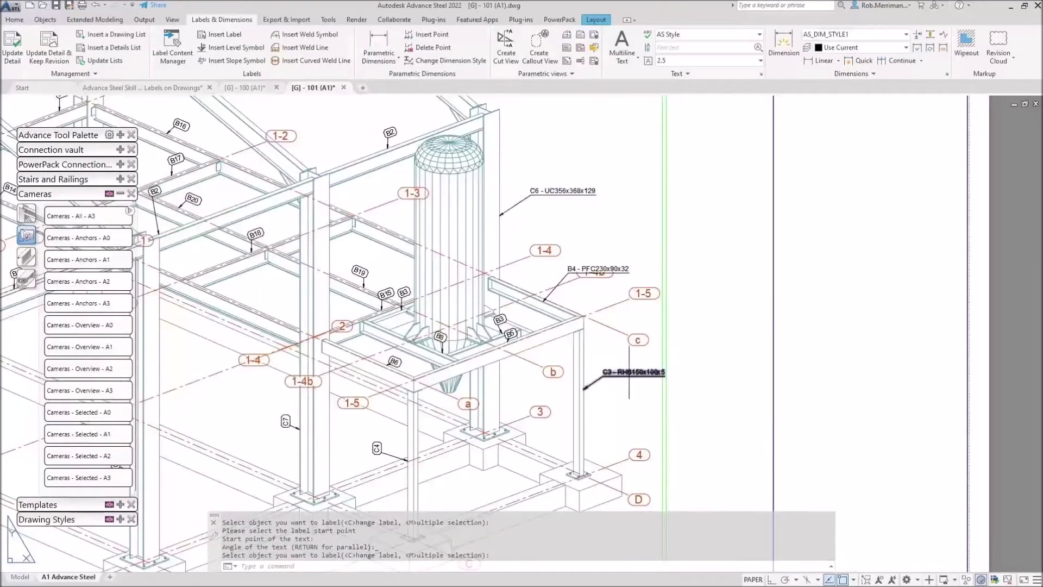
Align the B4 and C6 labels to the C3 - RHS150x100x5 reference label along the Y axis
left_click(629, 372)
right_click(630, 375)
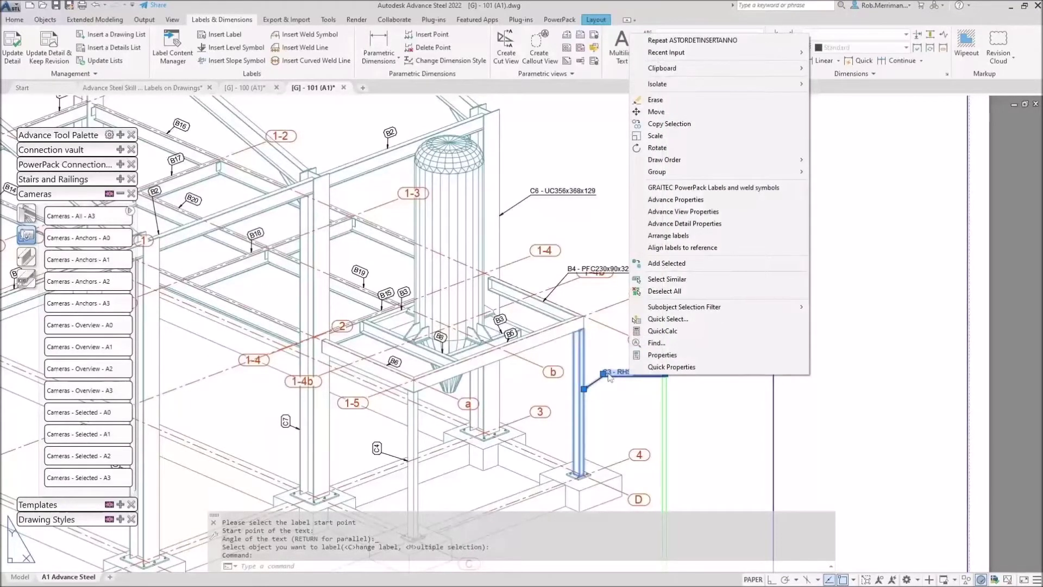
left_click(608, 373)
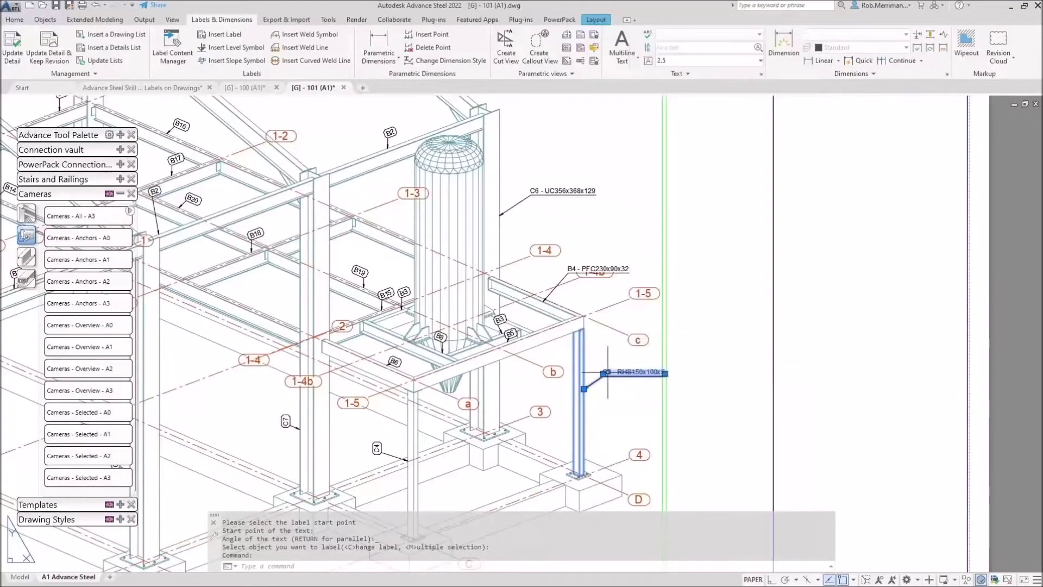
right_click(608, 373)
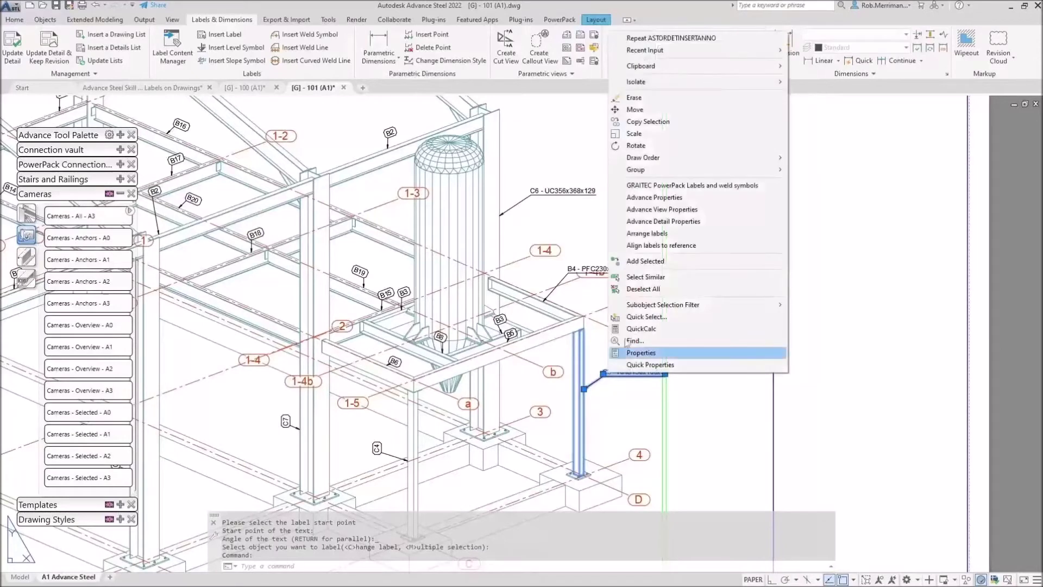
left_click(674, 246)
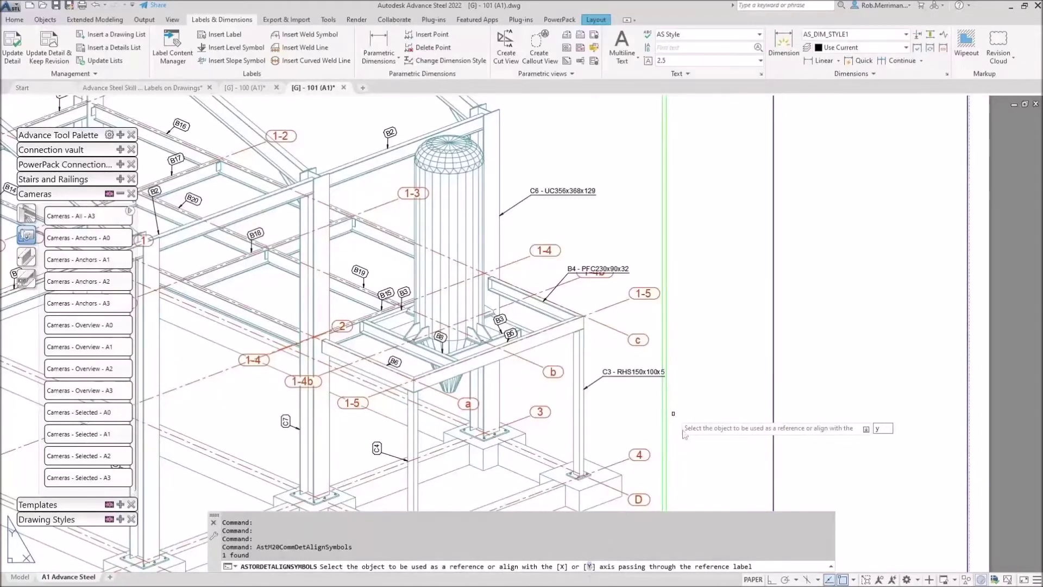
type("y")
key("Return")
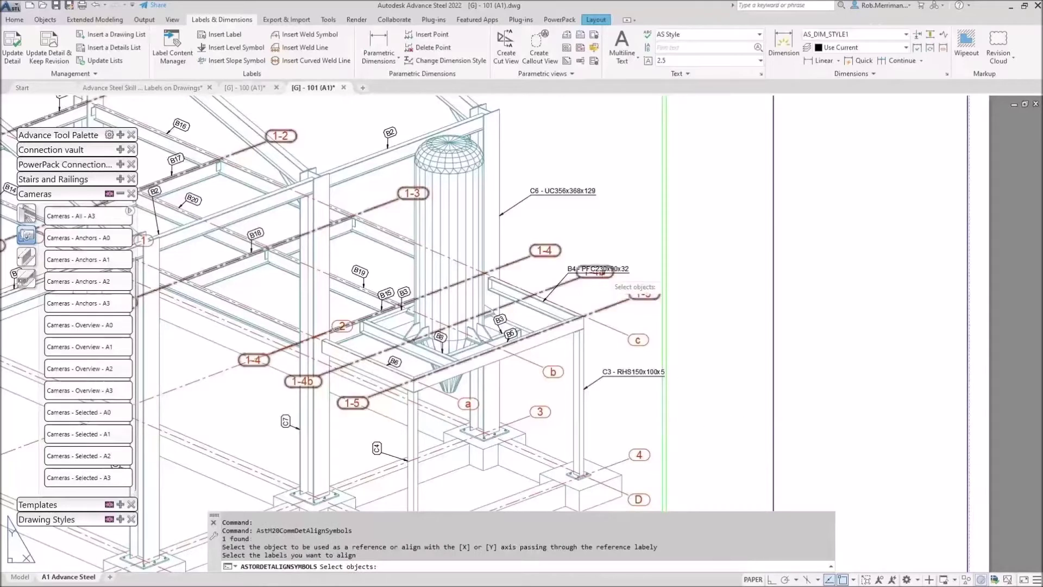
left_click(597, 268)
left_click(569, 191)
key("Return")
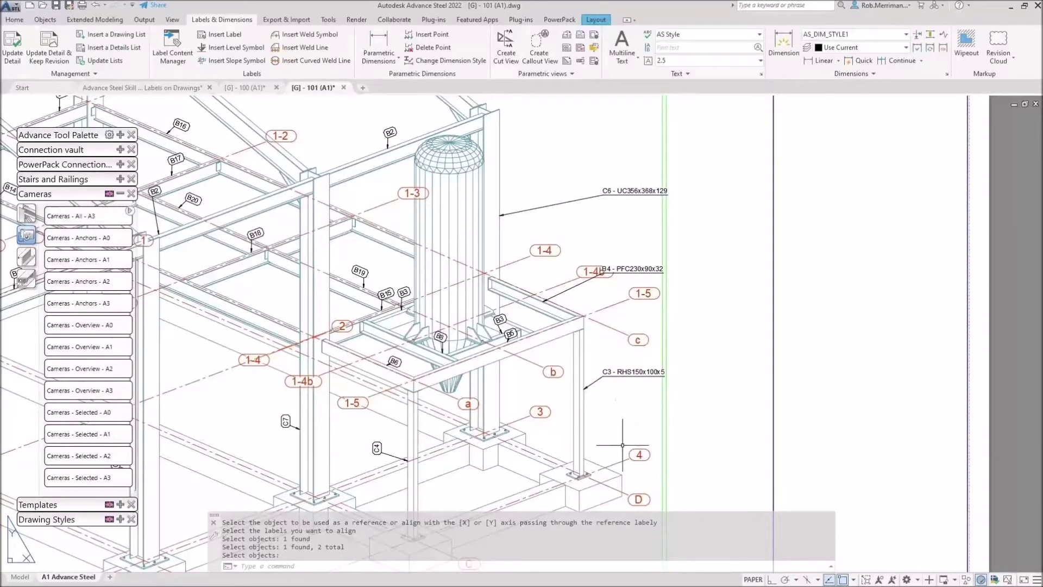
Delete the B9 label, the neighbouring B1 label and the two R1 labels above the rear roof frames
scroll(619, 344, "down", 3)
scroll(359, 105, "up", 2)
scroll(647, 235, "down", 2)
scroll(367, 178, "up", 4)
key("Return")
left_click(306, 171)
left_click(226, 247)
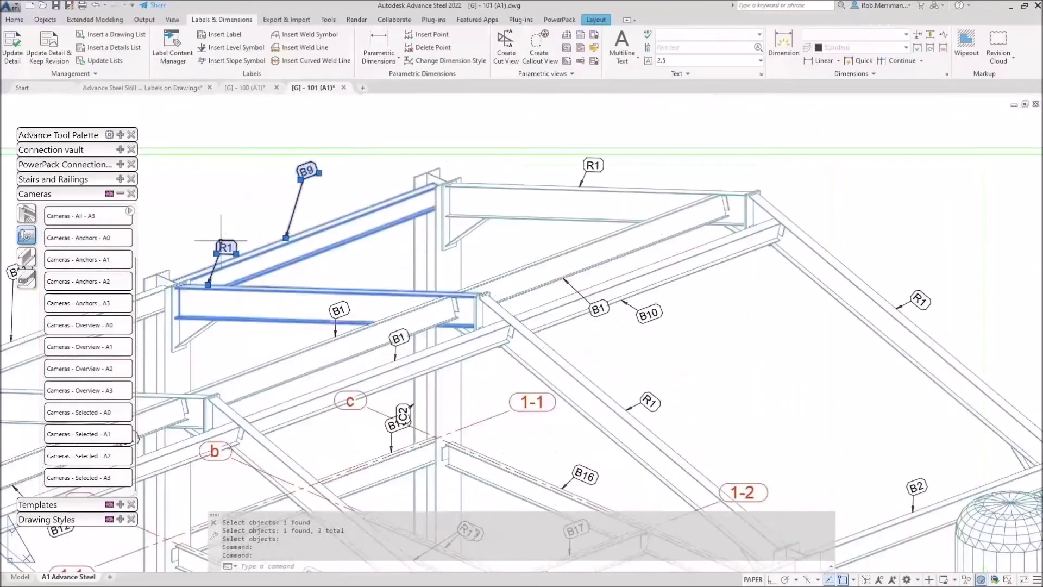
left_click(338, 310)
left_click(592, 165)
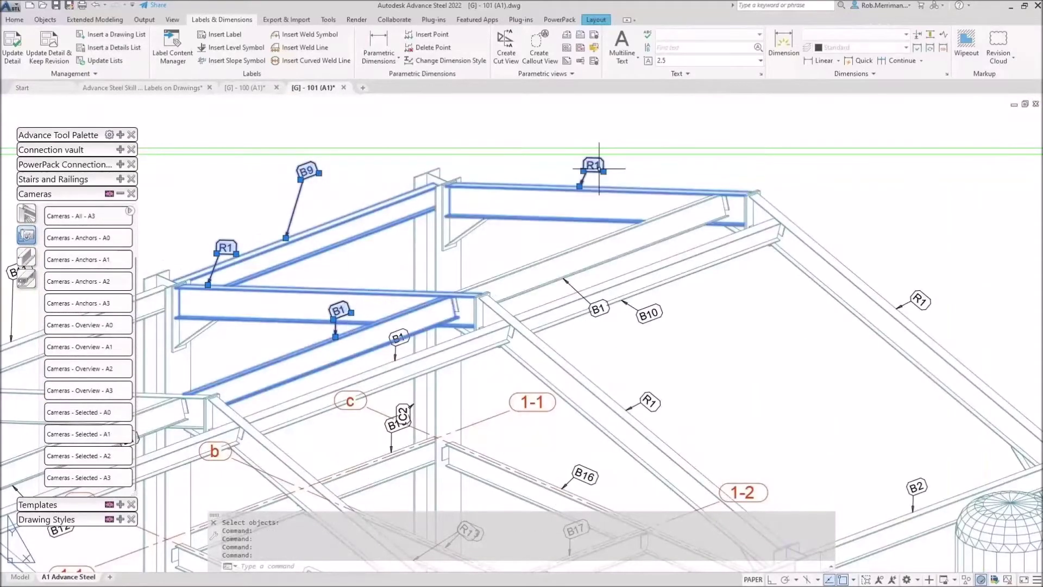
key("Delete")
Insert a horizontal R1 - UB356x127x33 label above the rearmost rafter
scroll(597, 179, "down", 4)
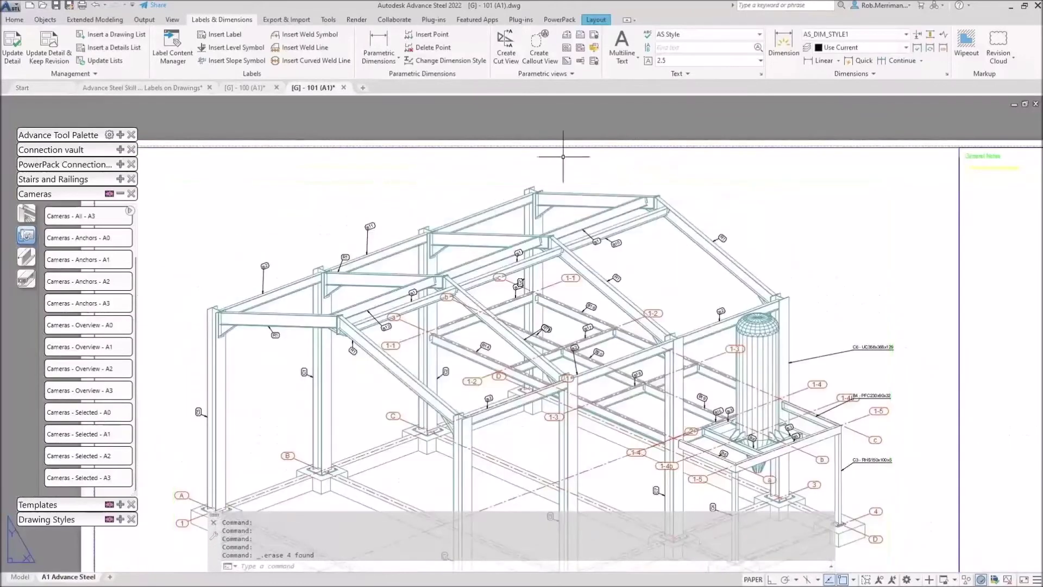
scroll(505, 156, "up", 4)
left_click(95, 35)
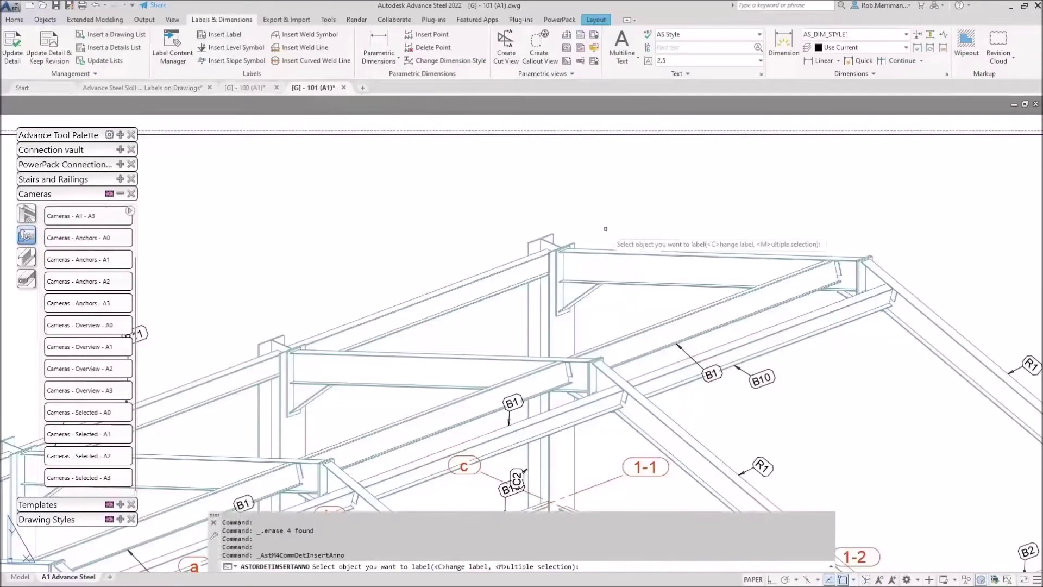
left_click(652, 249)
left_click(659, 249)
left_click(701, 195)
left_click(701, 195)
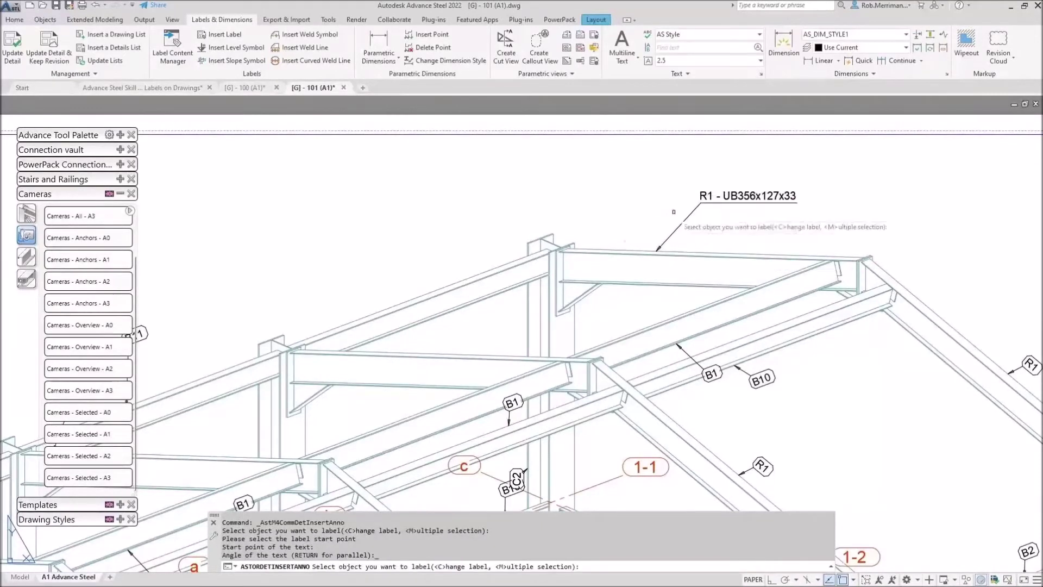
Insert a horizontal B9 - UB254x102x28 label above the eaves beam between the two rear frames
left_click(405, 301)
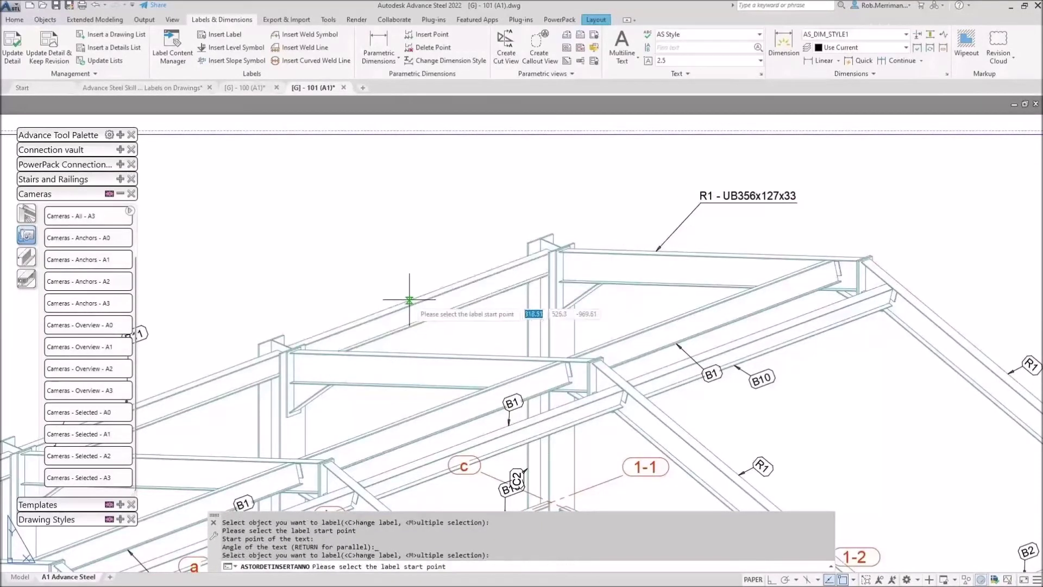
left_click(407, 298)
left_click(351, 249)
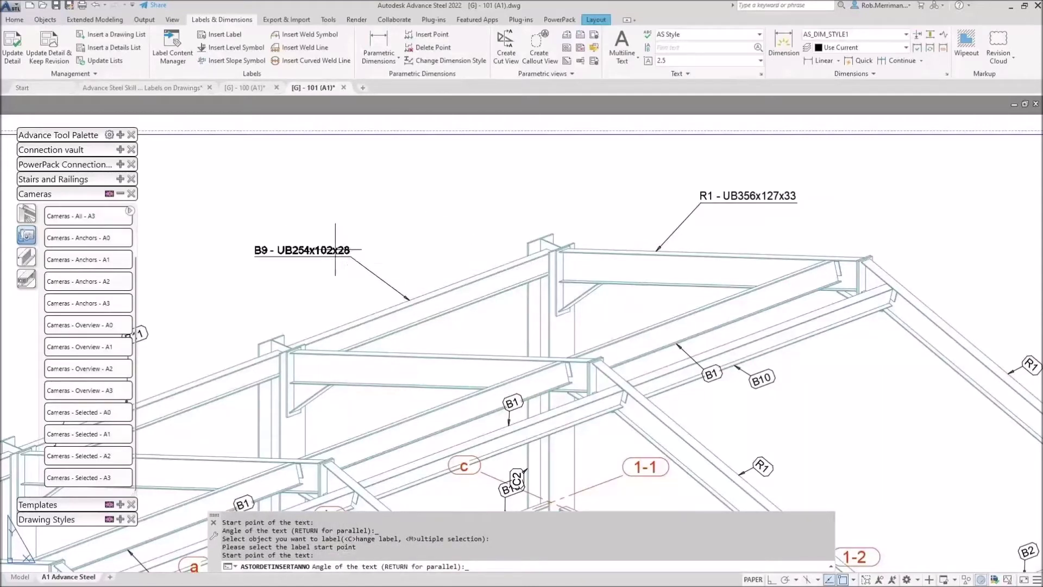
left_click(350, 249)
Label the second rafter from the rear with R1 - UB356x127x33, placing the text high above the roof
left_click(477, 357)
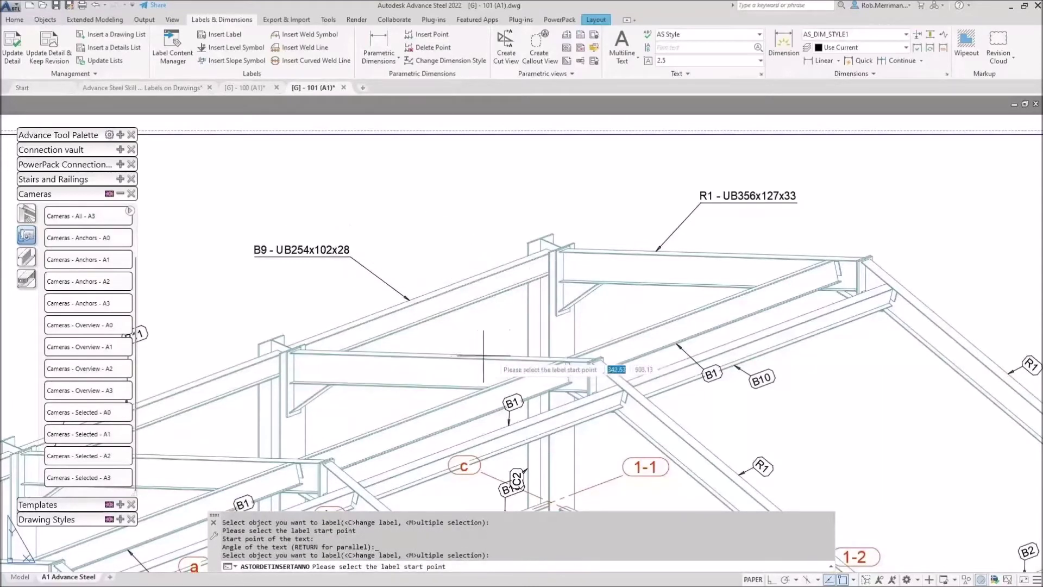
left_click(516, 354)
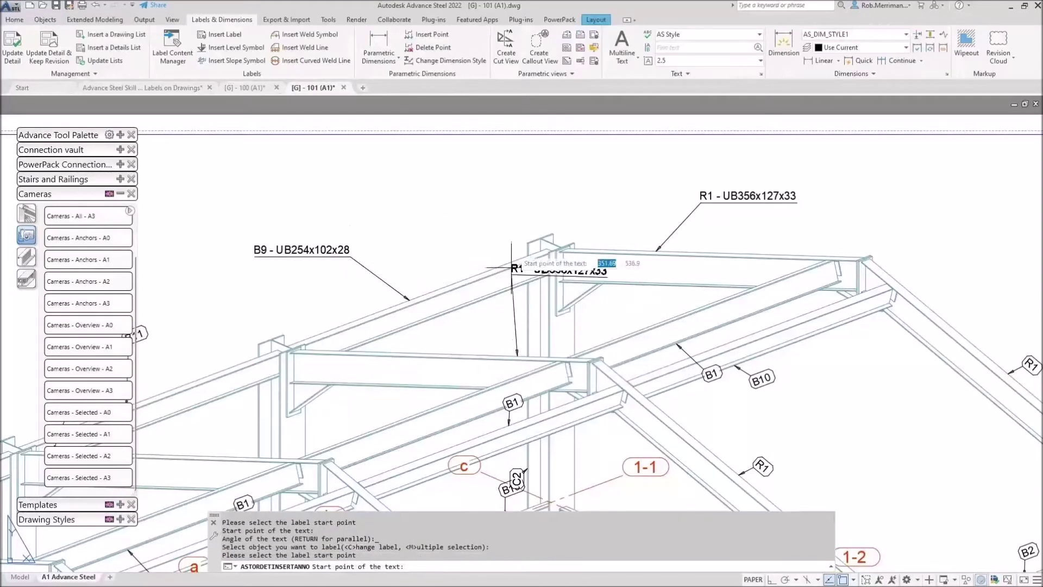
left_click(496, 196)
left_click(493, 197)
Move the text of the rearmost rafter's R1 label slightly lower, closer to the rafter
left_click(722, 194)
left_click(696, 207)
left_click(700, 200)
scroll(698, 222, "up", 5)
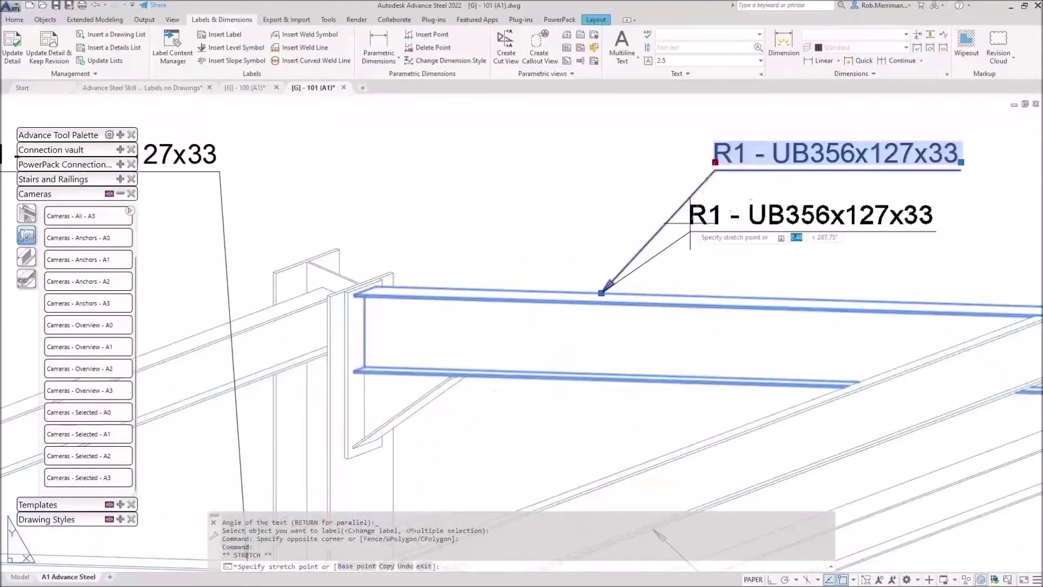
key("Escape")
Align the second rafter's R1 label and the B9 - UB254x102x28 label to the rearmost rafter's R1 label along the X axis
scroll(706, 202, "down", 5)
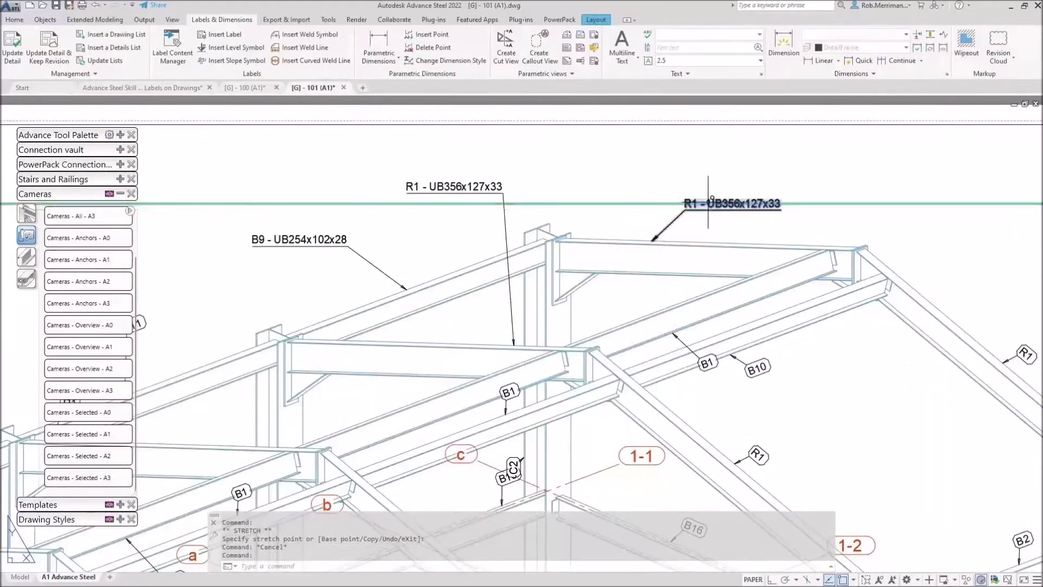
left_click(705, 202)
right_click(707, 177)
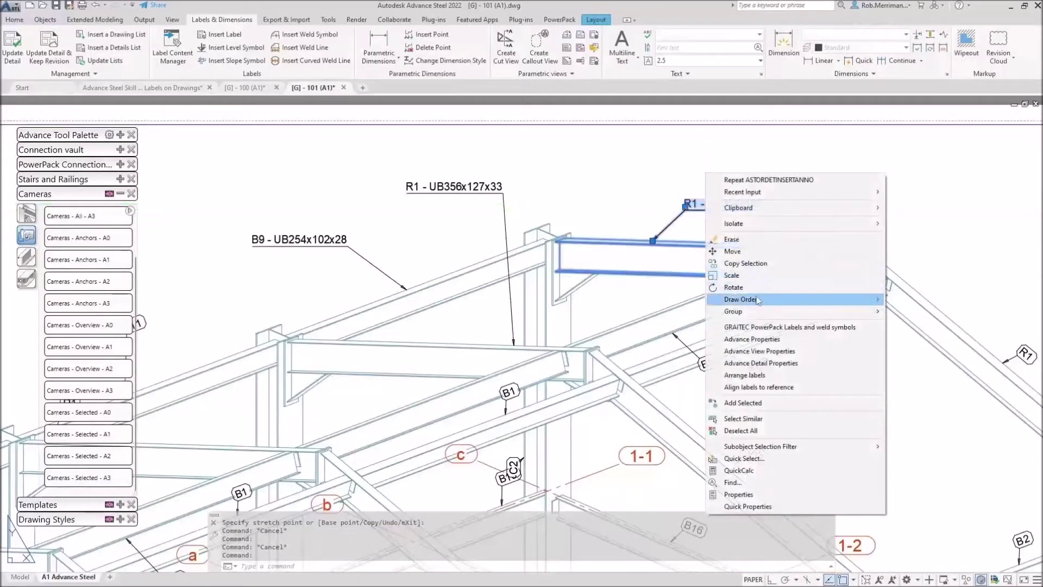
left_click(782, 388)
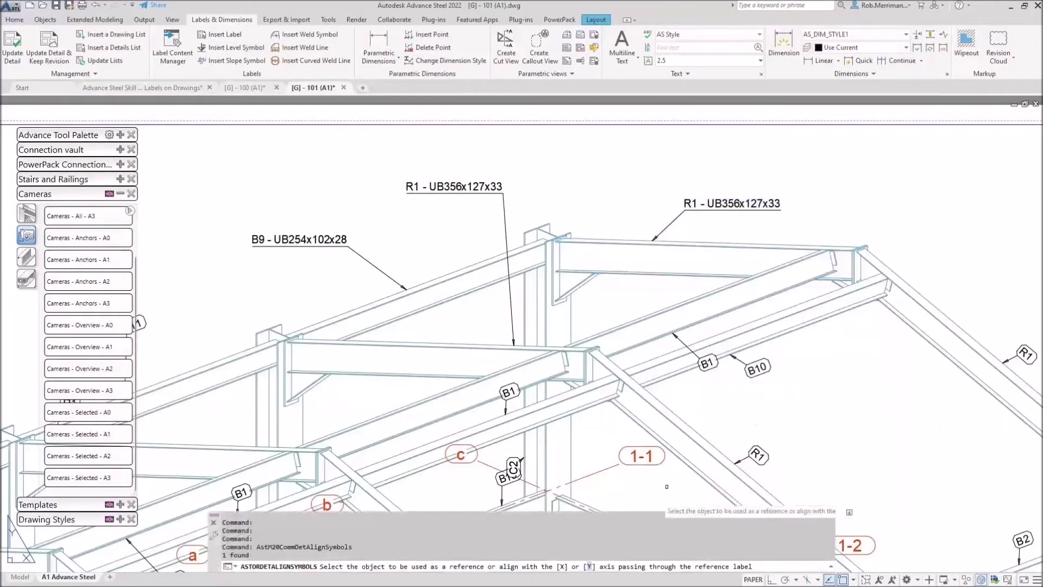
type("x")
key("Return")
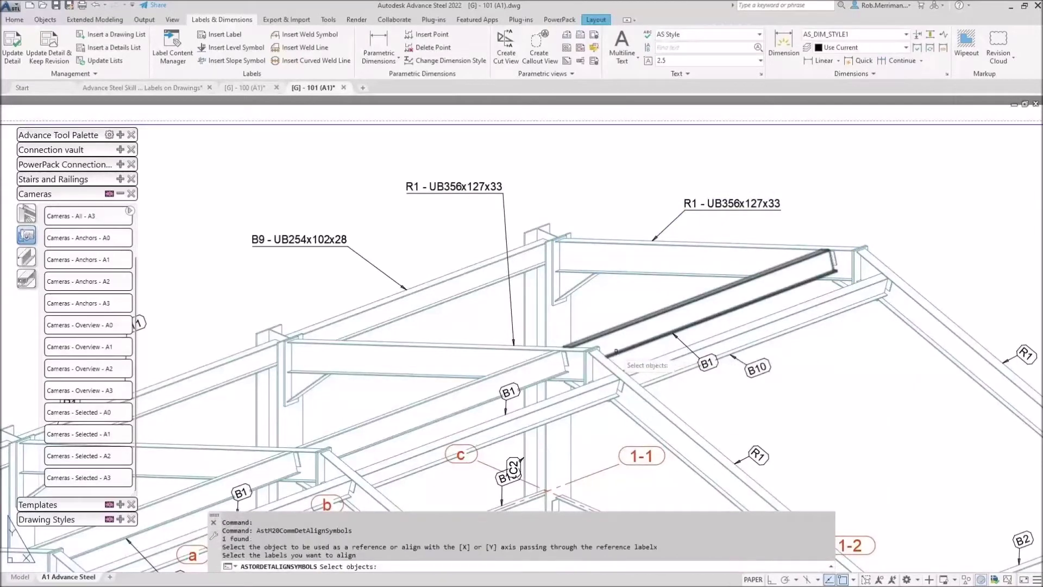
left_click(456, 187)
left_click(334, 240)
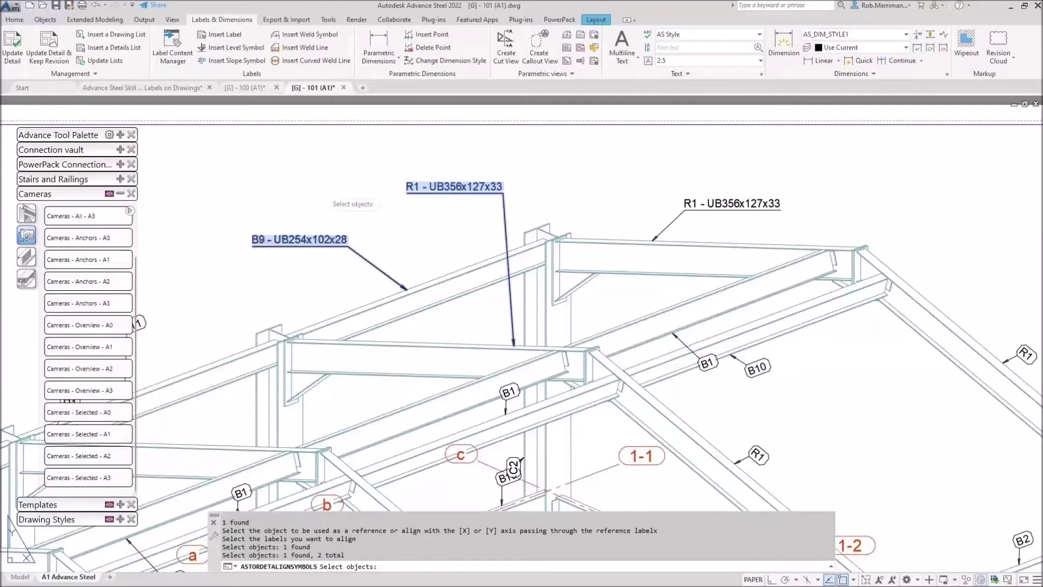
key("Return")
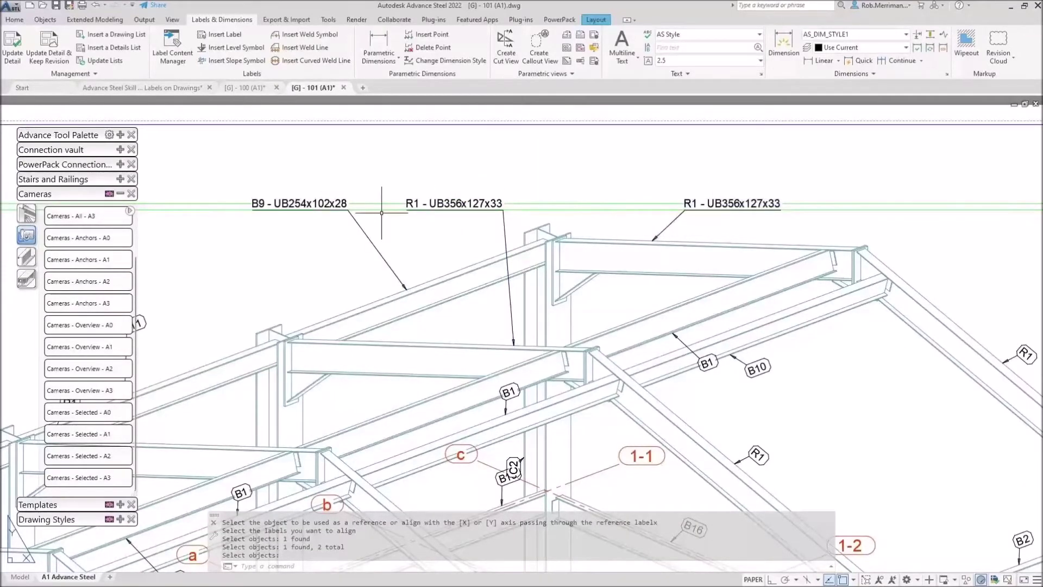
Arrange the B9 - UB254x102x28 label using the label of the neighbouring eaves beam as the starting selection
scroll(615, 213, "down", 4)
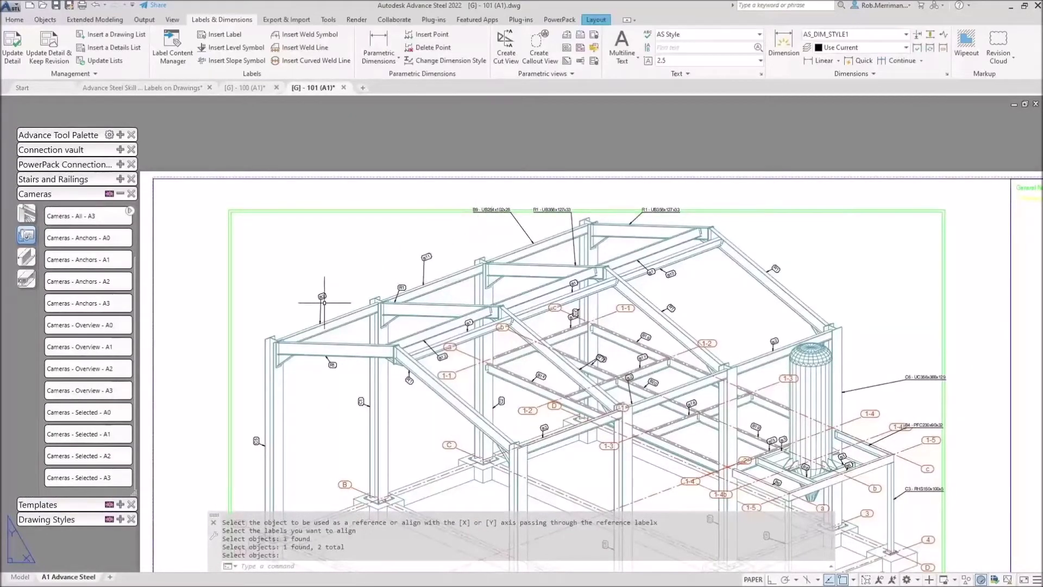
left_click(422, 259)
right_click(421, 259)
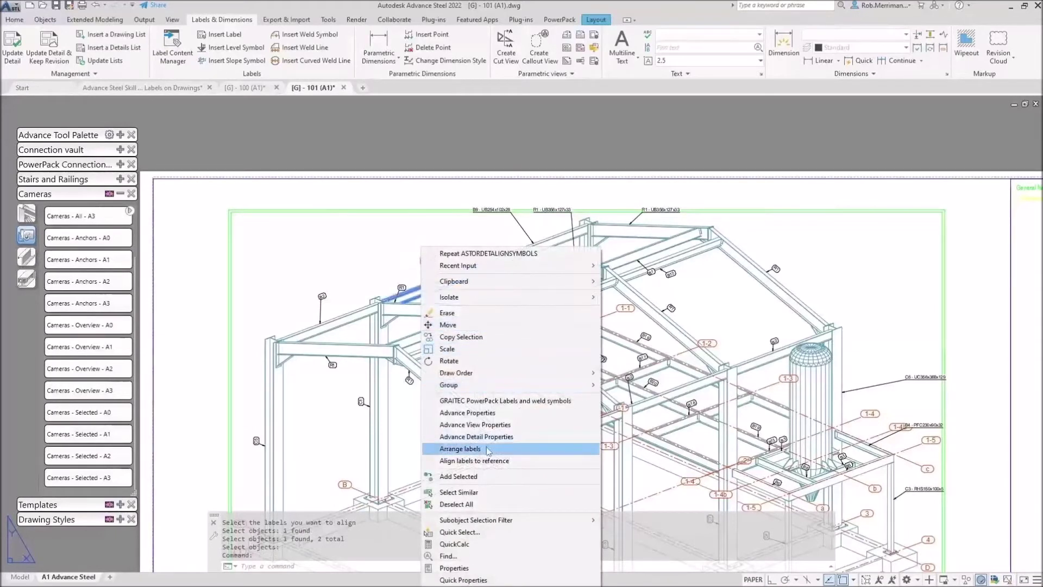
left_click(460, 449)
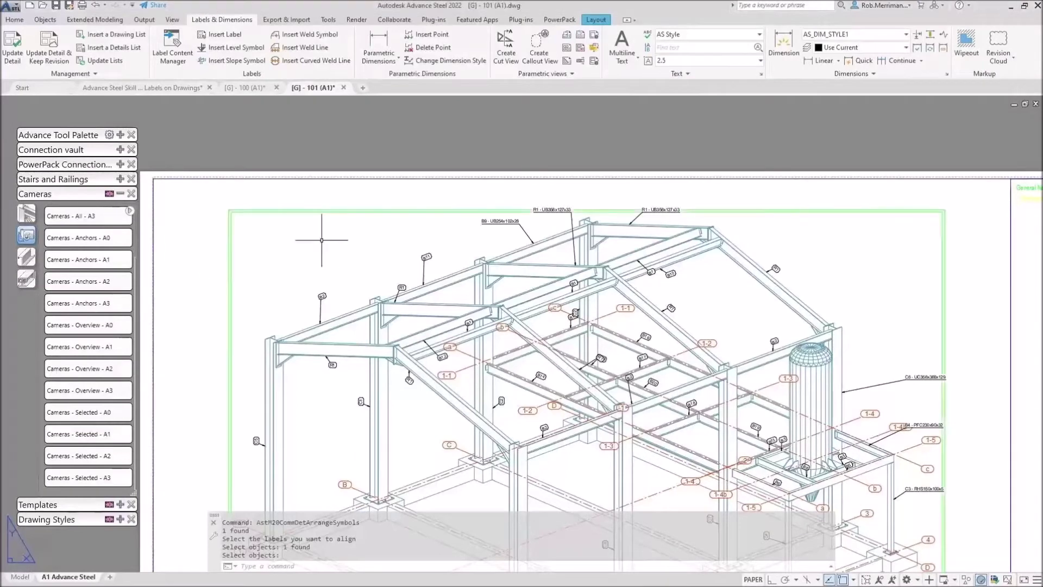
Switch to the [G] - 100 (A1) drawing and bring the Hot Rolled Floor Plan into view
left_click(245, 87)
scroll(628, 281, "down", 3)
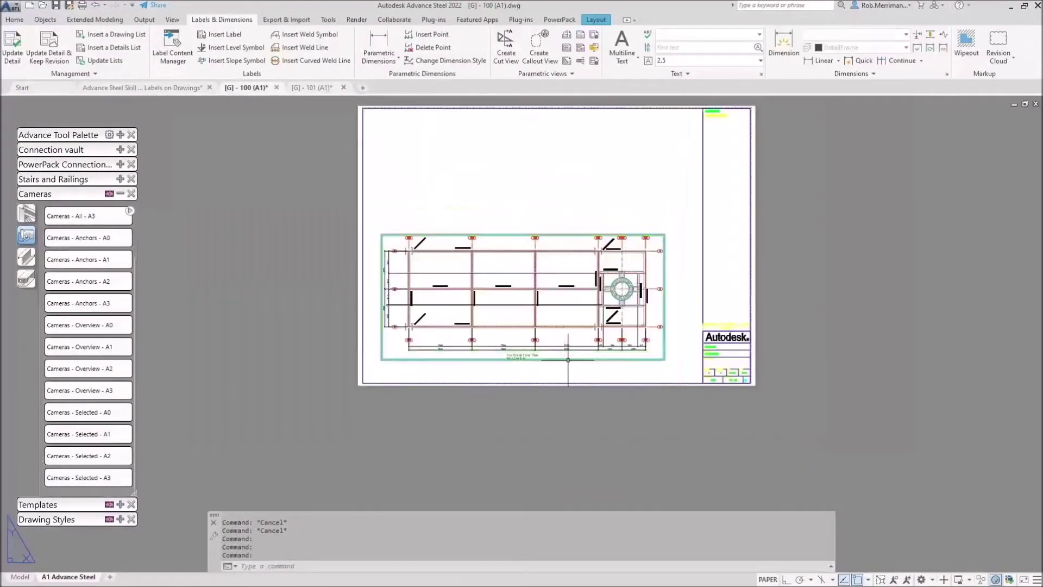
scroll(442, 326, "up", 2)
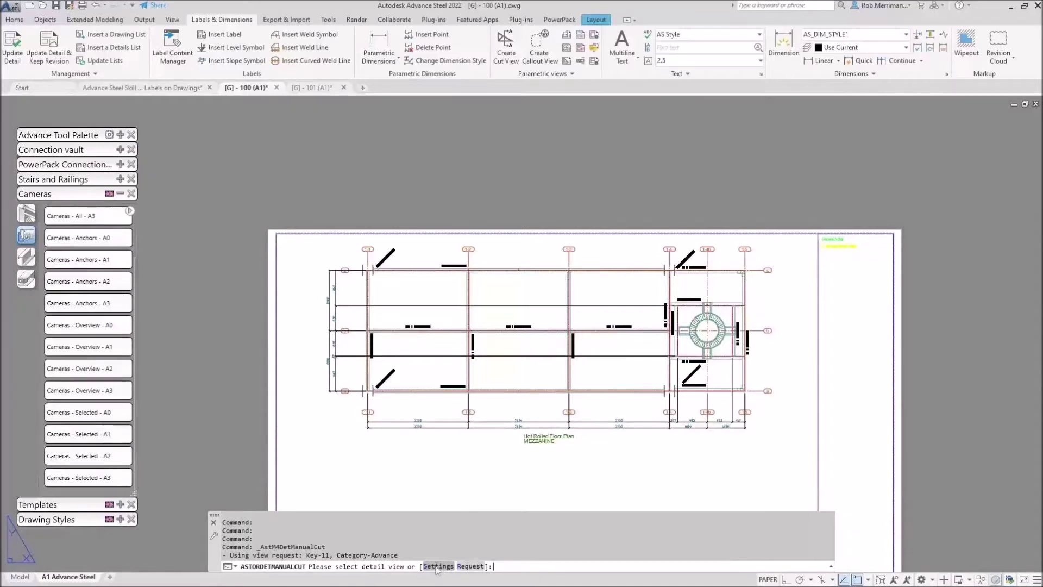
Configure the cut view settings to use the Section - PickBox 1:10 CO view at a scale of 1:25
type("S")
key("Return")
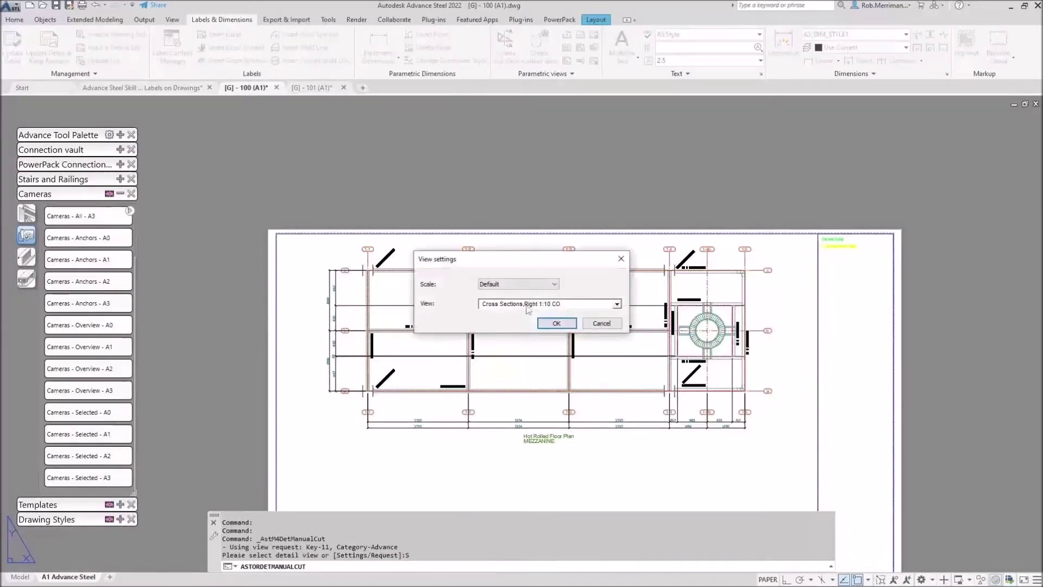
left_click(617, 304)
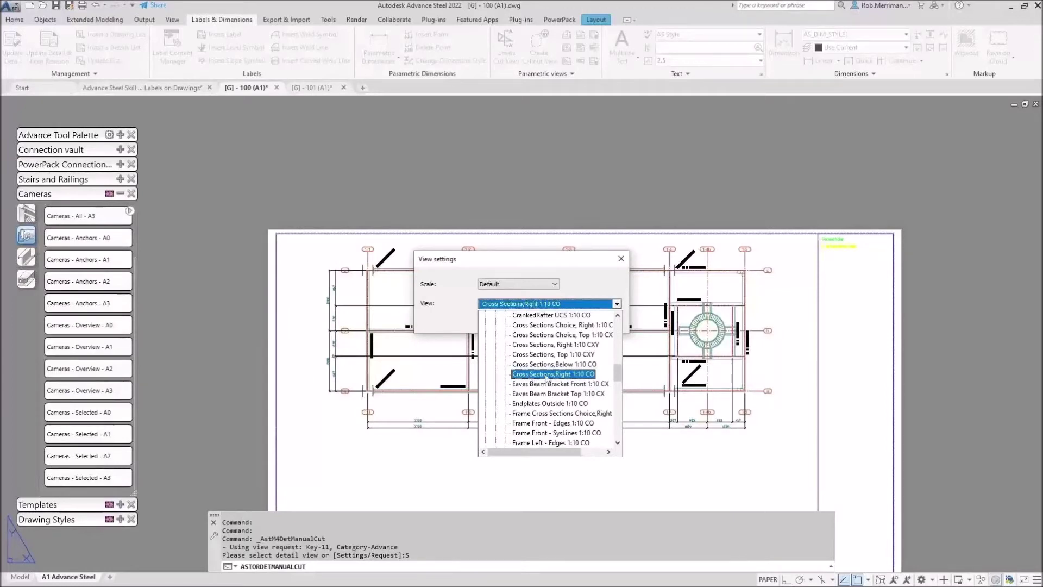
scroll(547, 377, "up", 10)
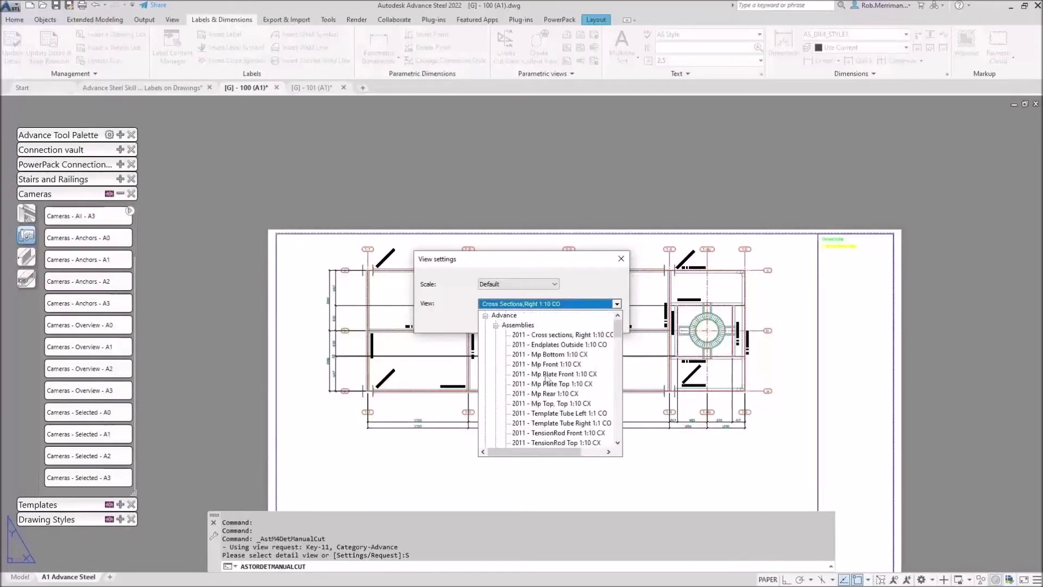
left_click(495, 326)
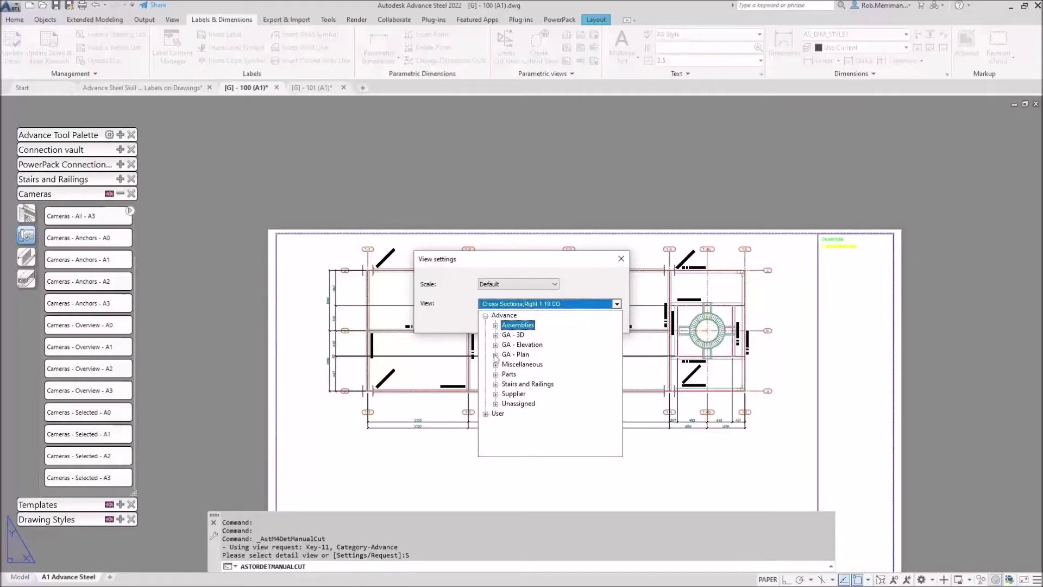
left_click(496, 346)
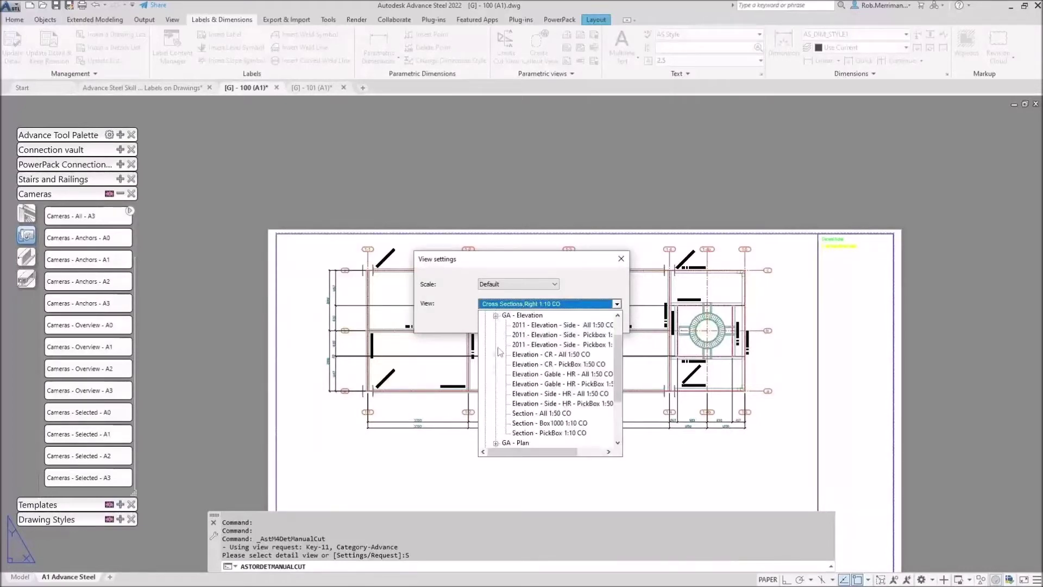
left_click(565, 433)
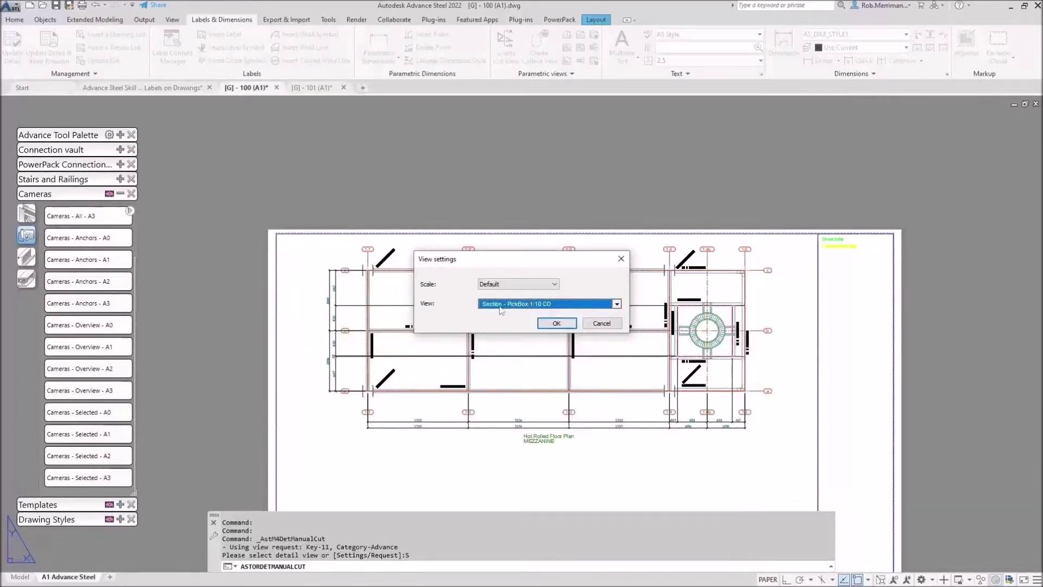
left_click(516, 284)
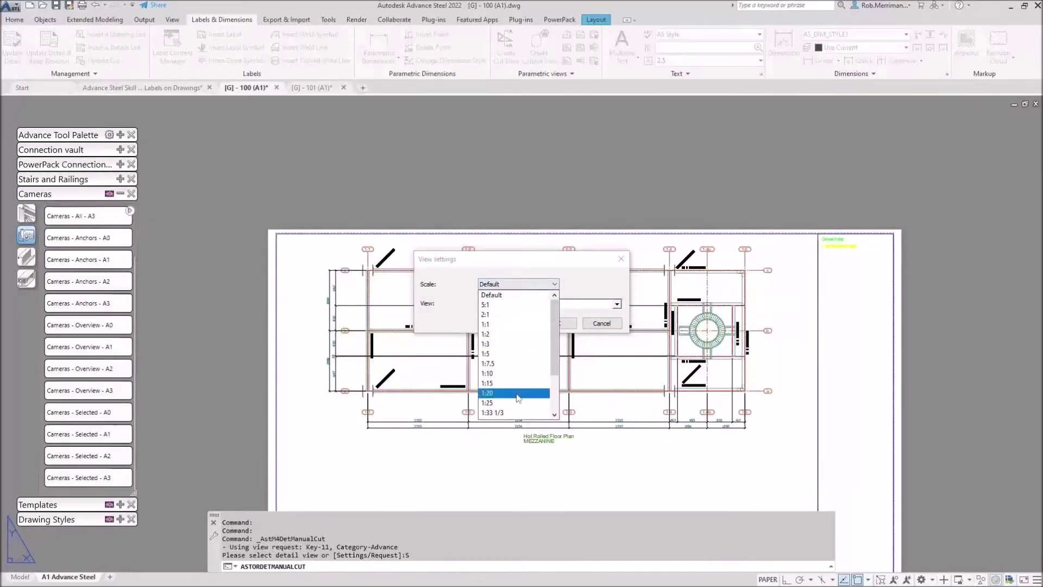
left_click(495, 403)
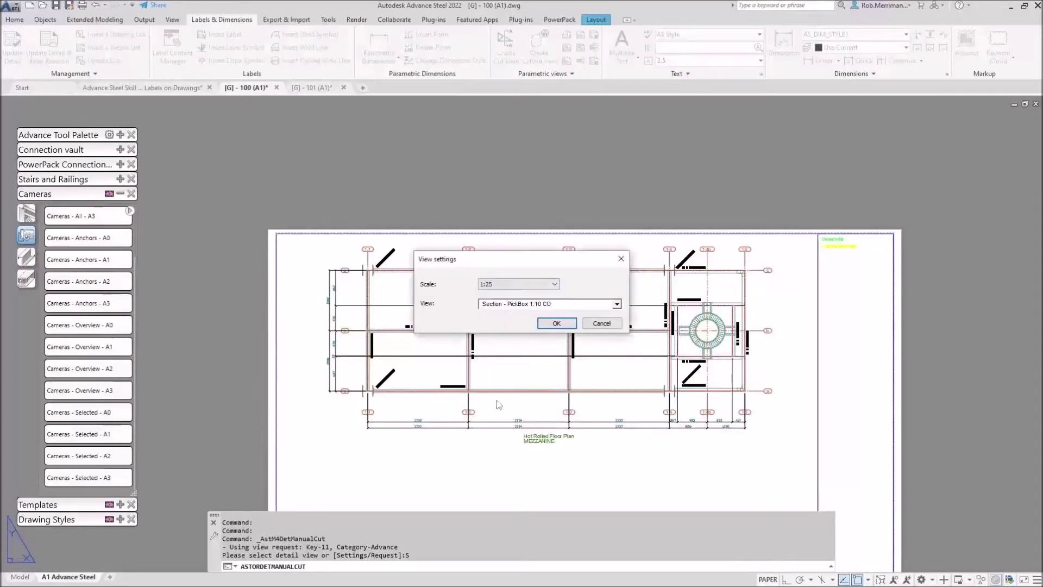
left_click(556, 323)
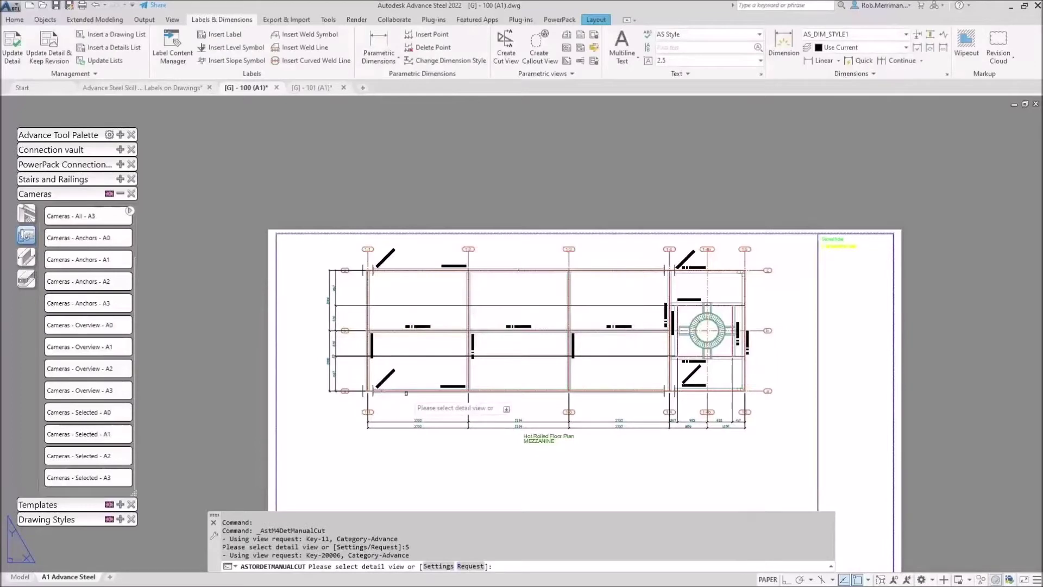
Create a cut view from the floor plan with an orthogonal cut line just below gridline a, spanning gridlines 1-1 to 1-5
left_click(406, 392)
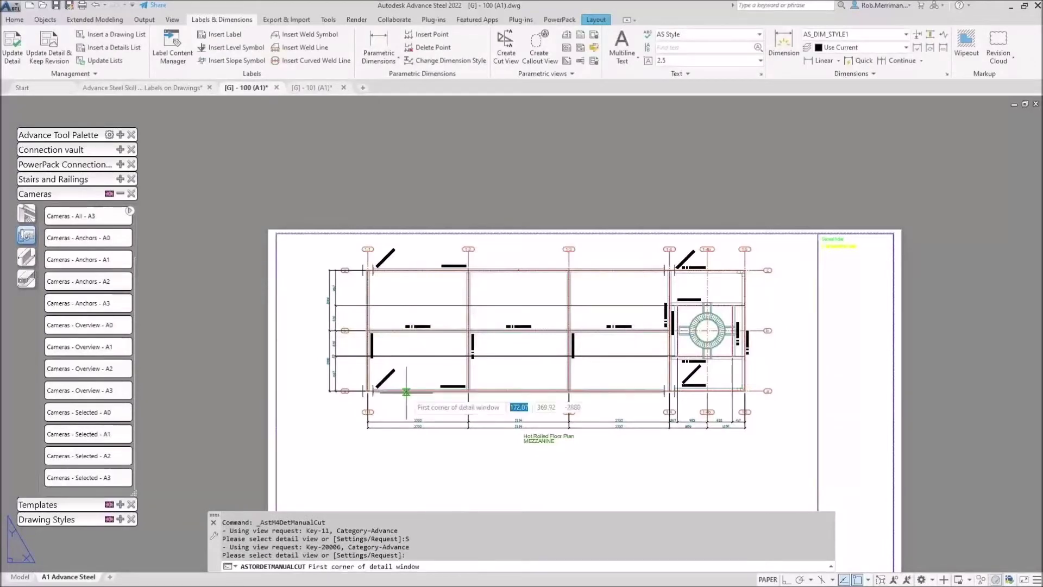
left_click(349, 403)
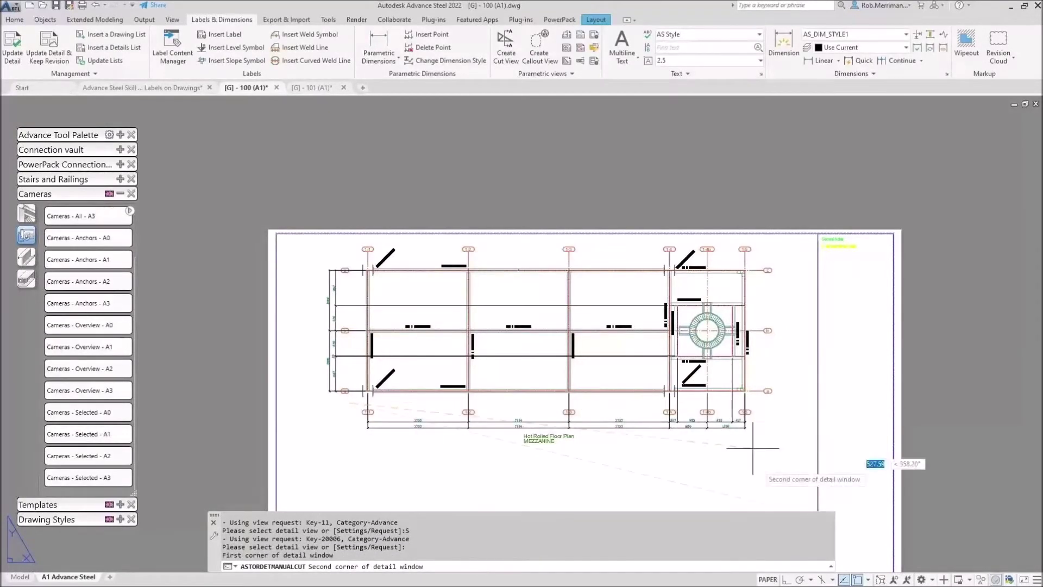
left_click(785, 579)
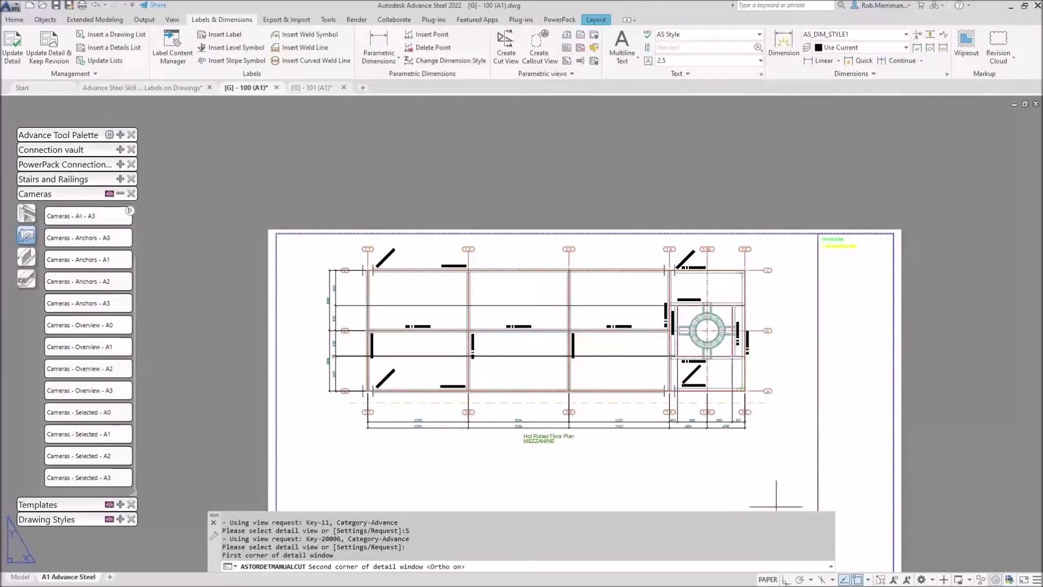
left_click(750, 410)
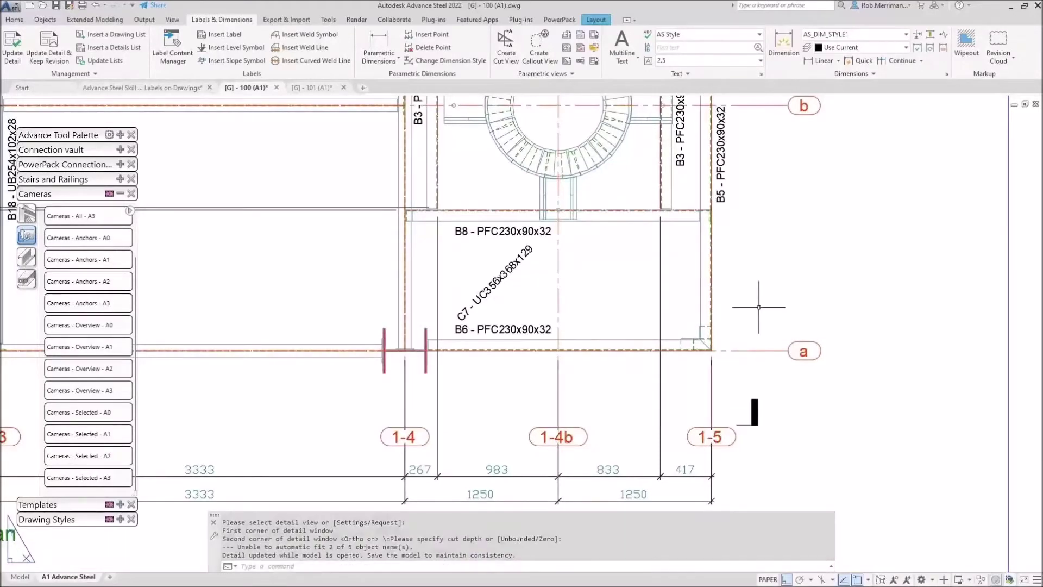
Create a second cut view just below gridline b across the whole plan, with the cut depth reaching just above that gridline
scroll(360, 411, "up", 8)
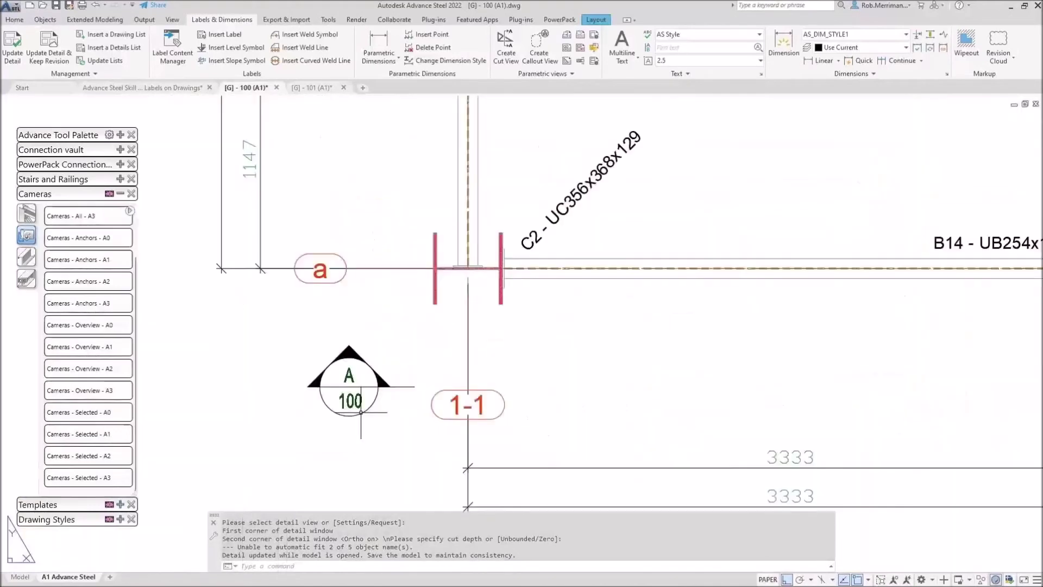
scroll(307, 435, "down", 4)
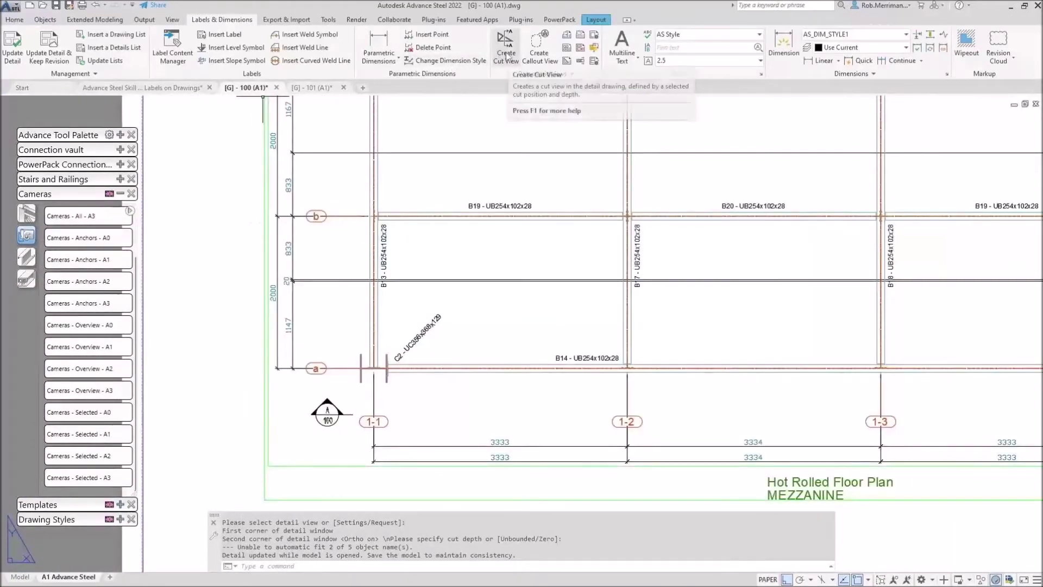
scroll(326, 416, "down", 2)
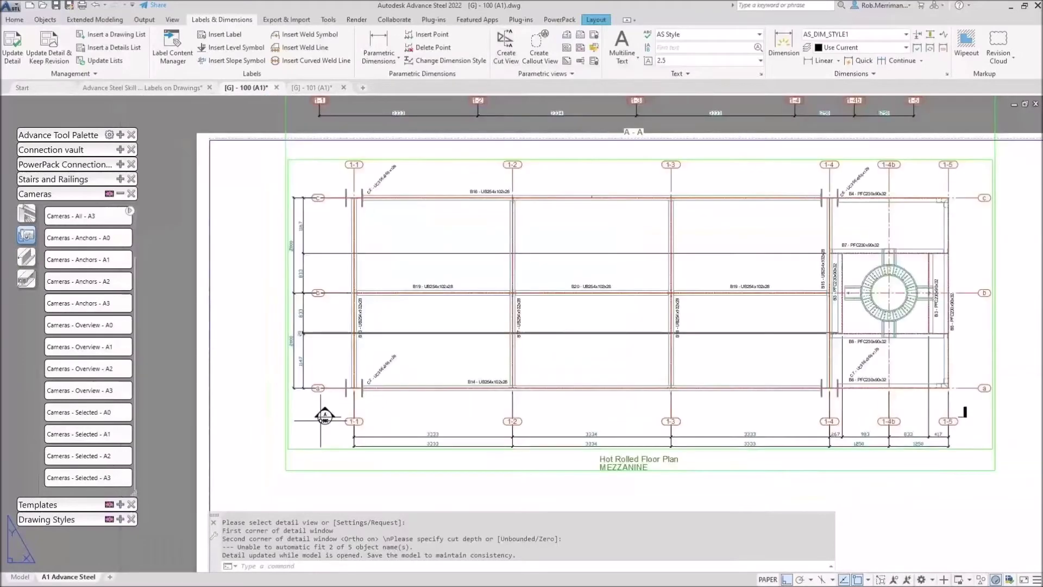
left_click(505, 46)
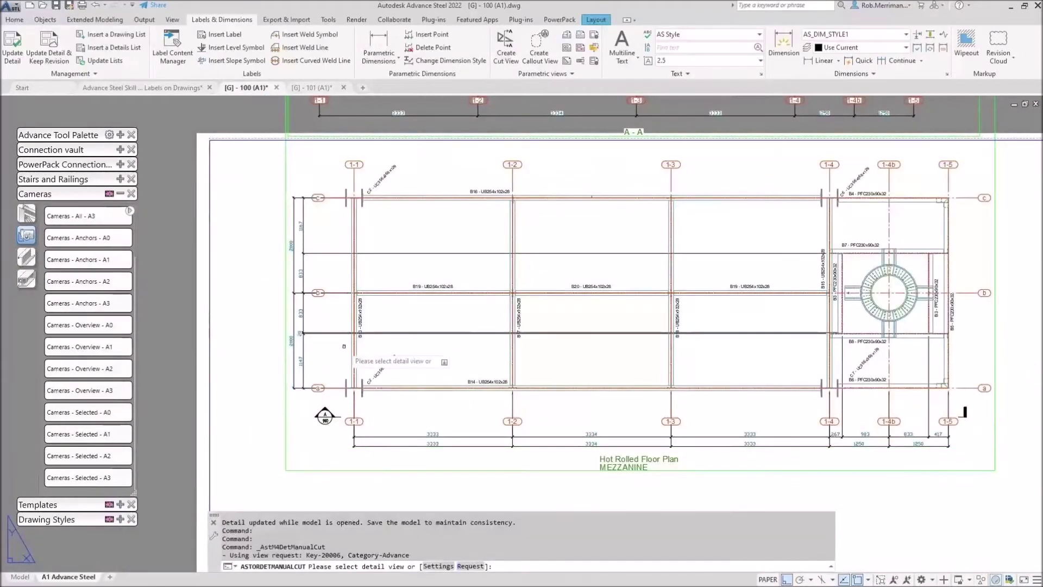
left_click(361, 228)
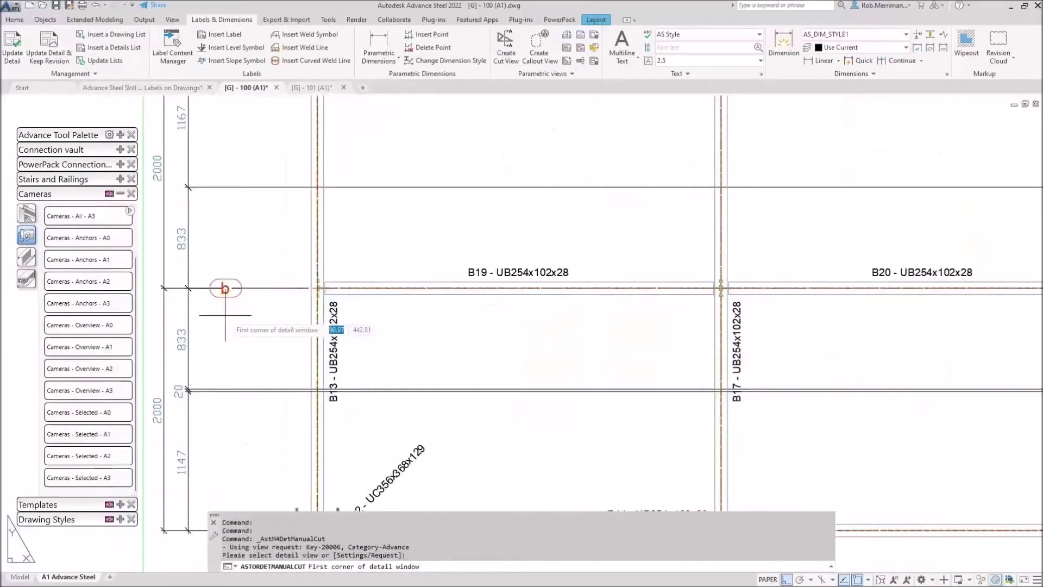
scroll(219, 288, "down", 2)
left_click(188, 314)
scroll(188, 314, "down", 2)
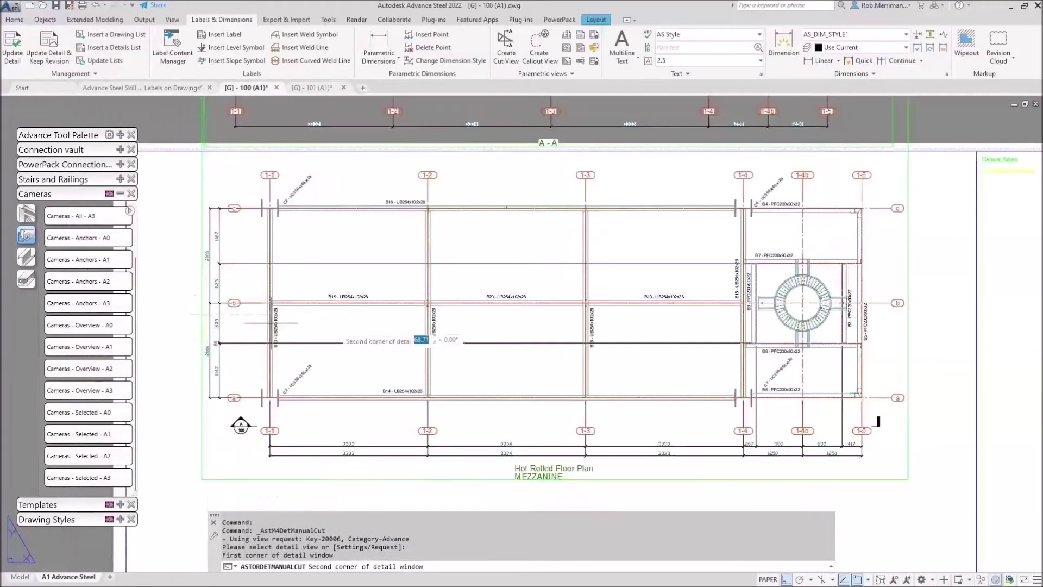
left_click(880, 284)
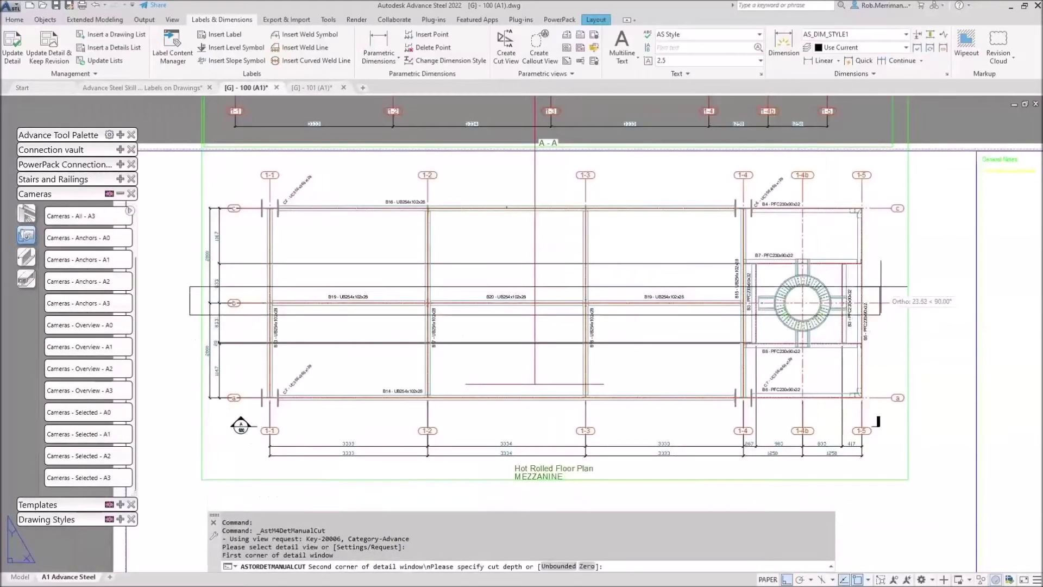
left_click(881, 284)
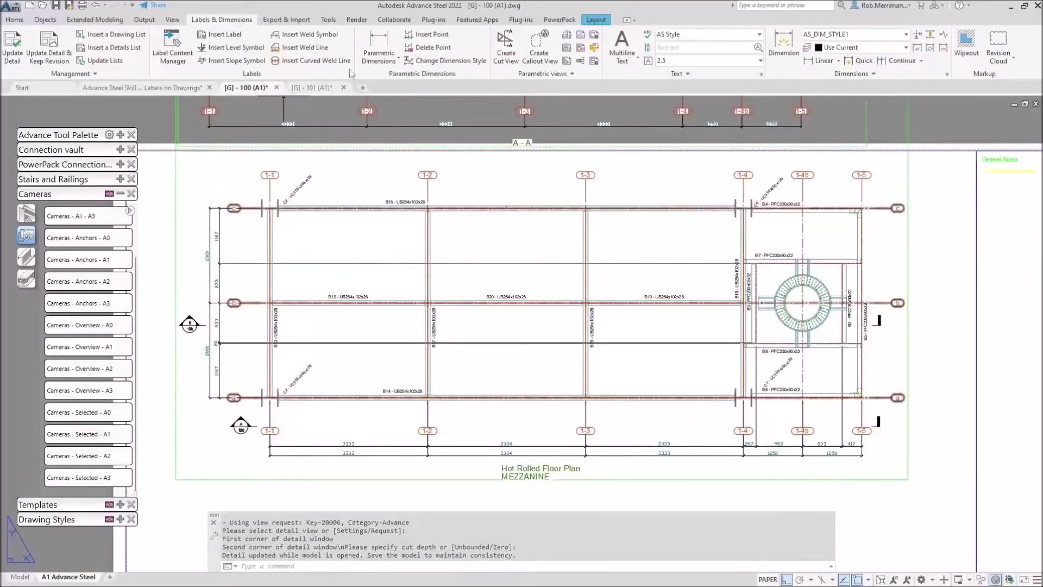
Create a third cut view from the mezzanine floor plan, with its cut line just below gridline c across the whole plan
left_click(505, 46)
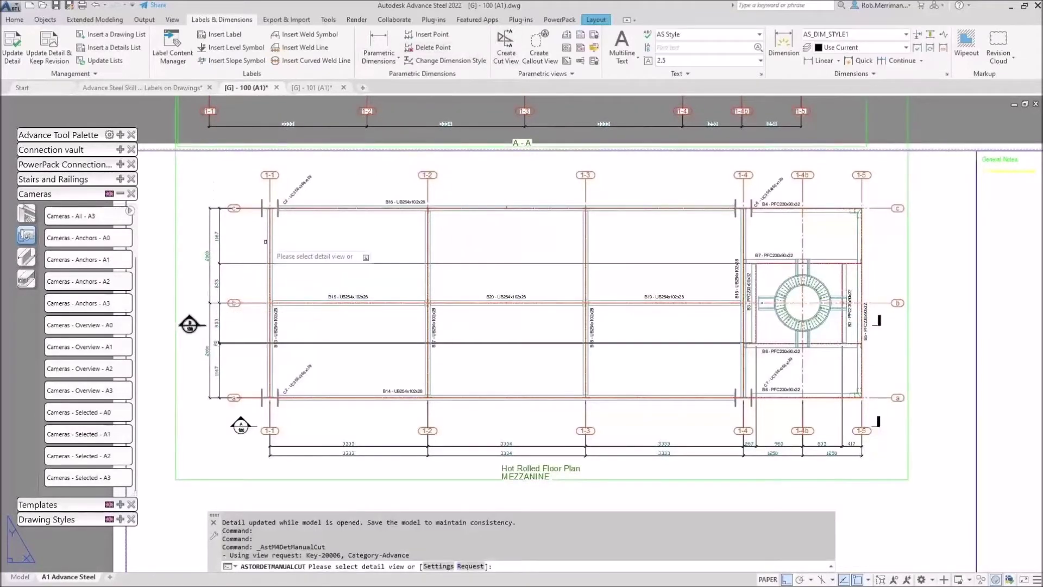
left_click(268, 233)
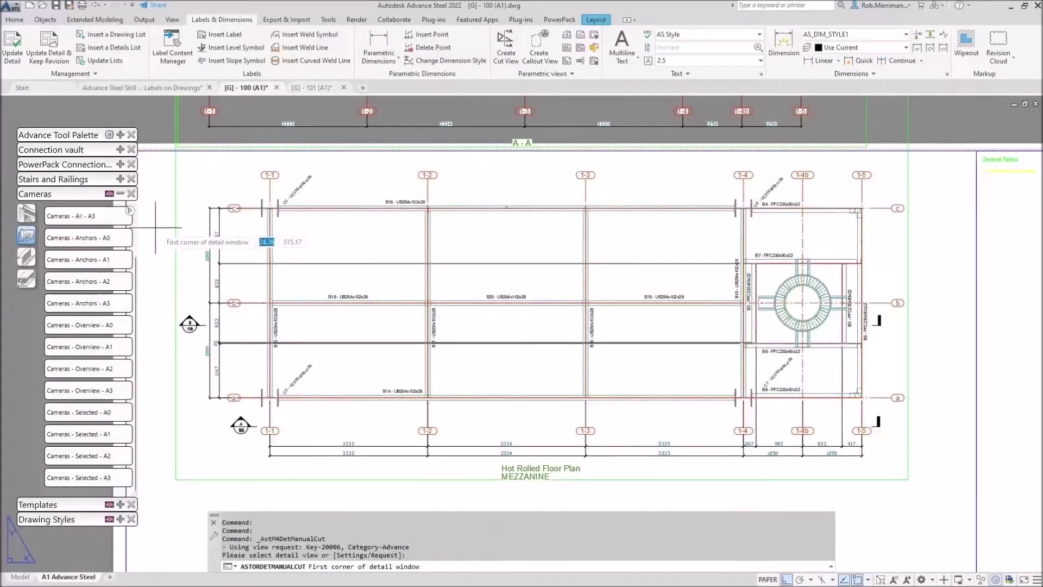
left_click(155, 228)
left_click(955, 191)
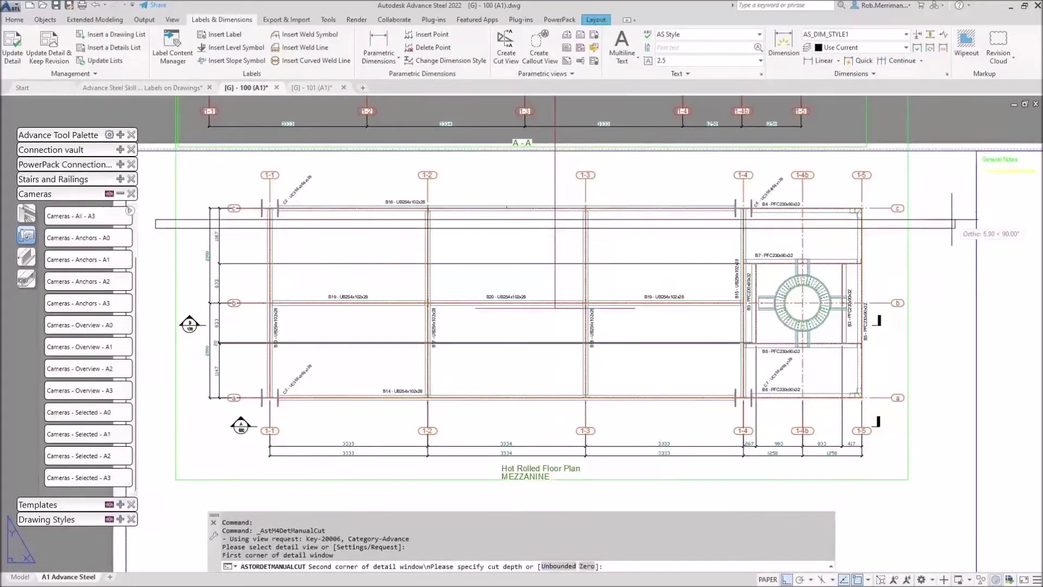
key("Return")
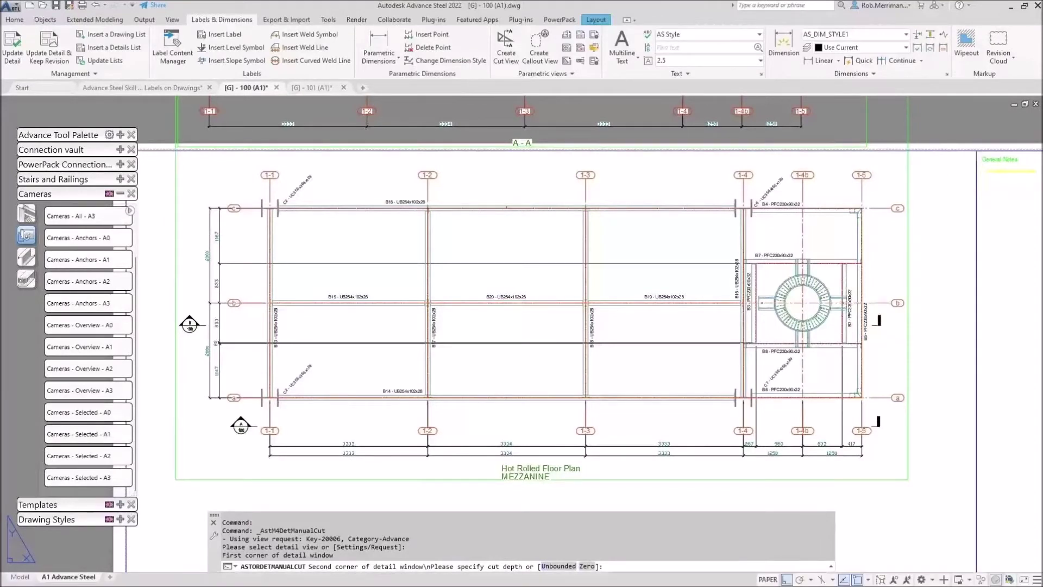
key("Return")
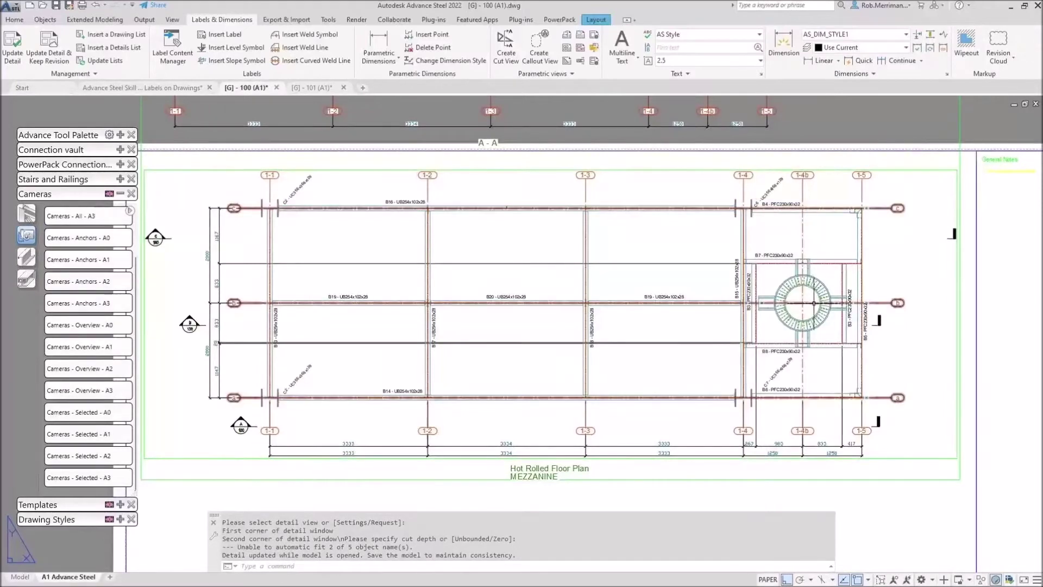
Try to shift the section A cut symbol sideways into line with the section B symbol, and undo the move
scroll(622, 260, "down", 6)
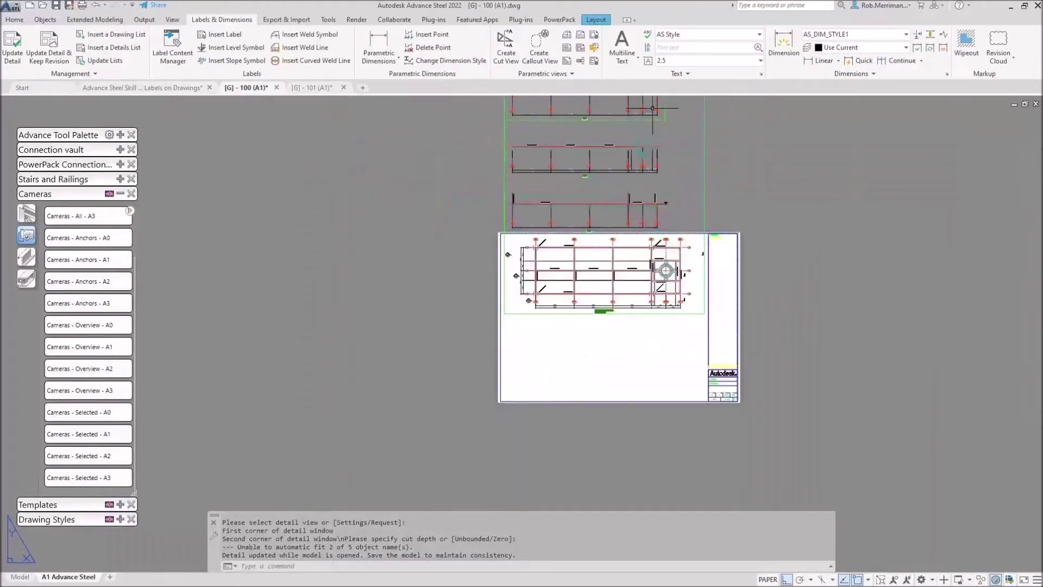
scroll(563, 270, "up", 4)
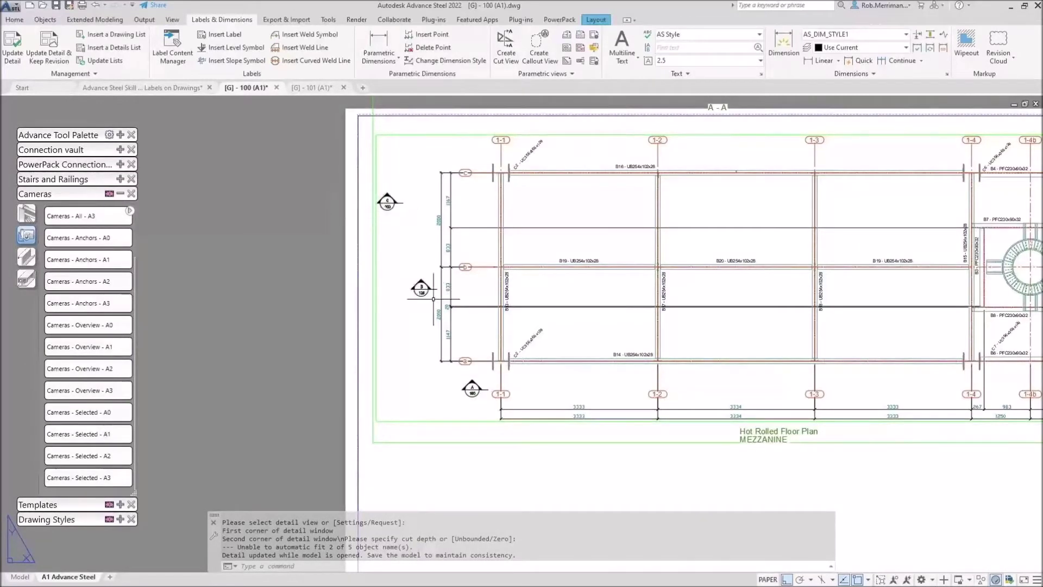
scroll(467, 399, "up", 5)
scroll(429, 368, "down", 5)
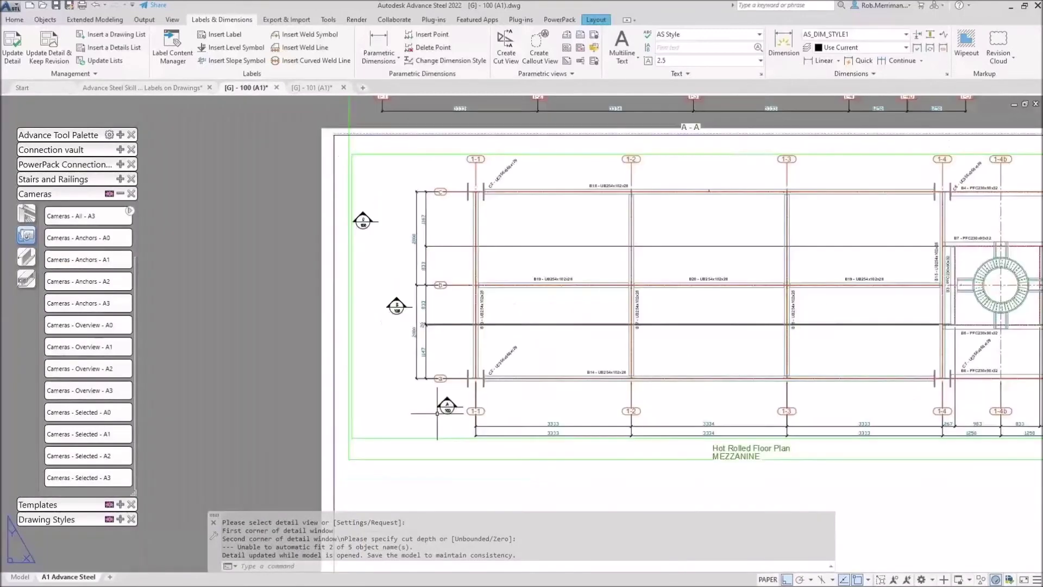
left_click(451, 407)
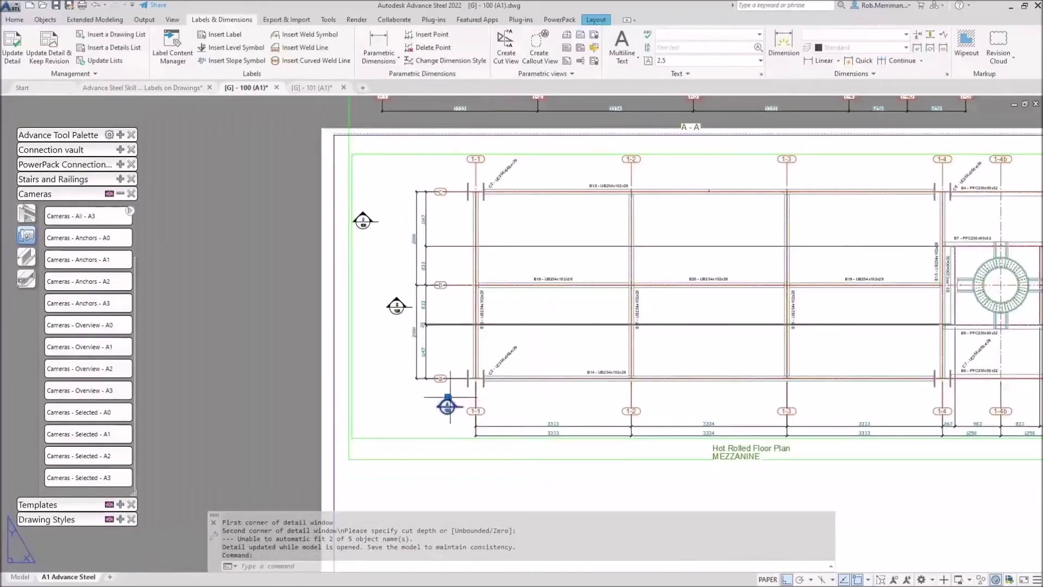
left_click(447, 398)
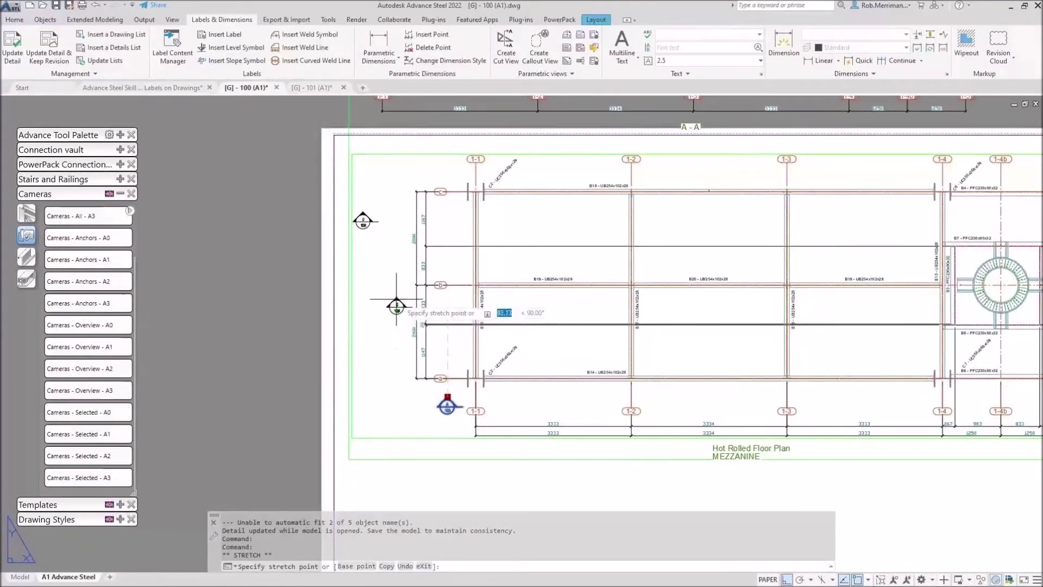
left_click(396, 398)
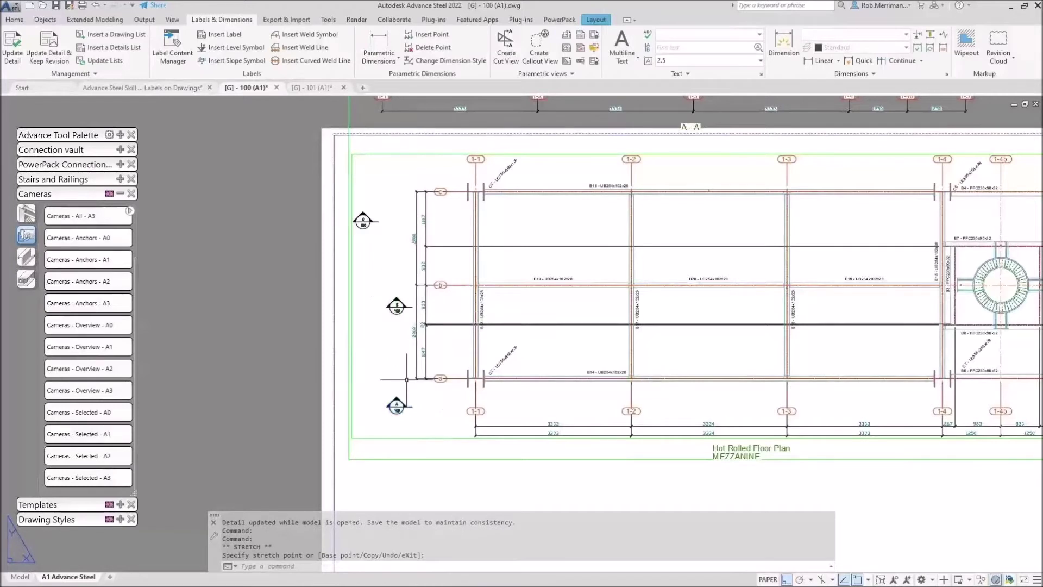
key("Escape")
key("ctrl+z")
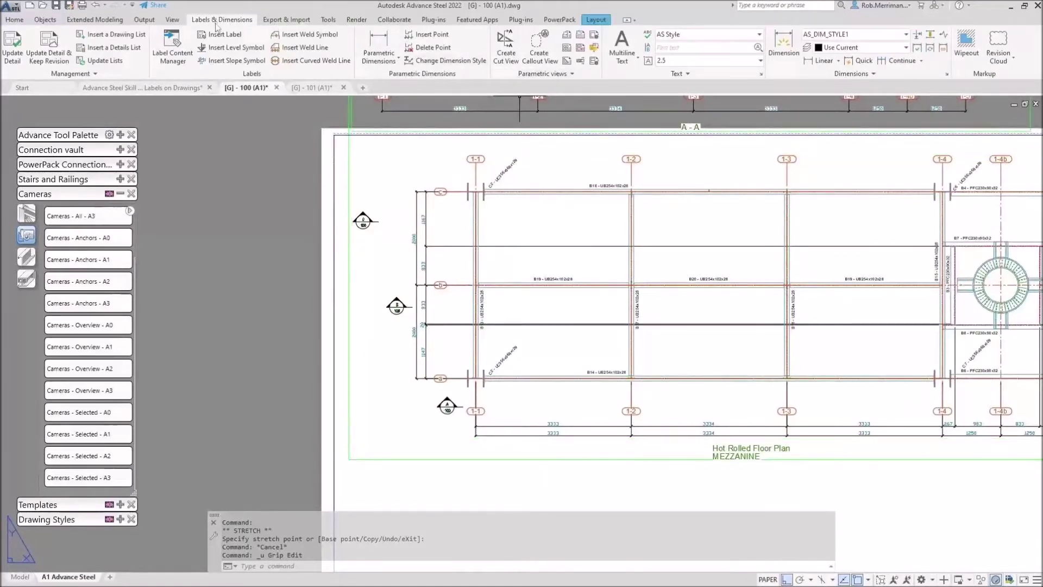
Align the cut view symbols beside gridline 1-1 using the section B symbol as the reference
left_click(572, 74)
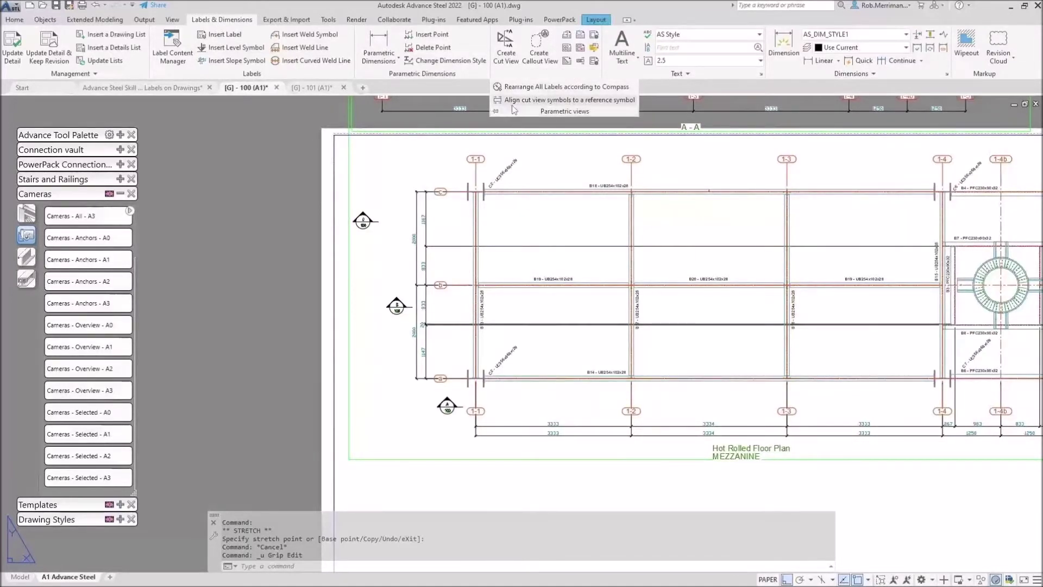
left_click(557, 100)
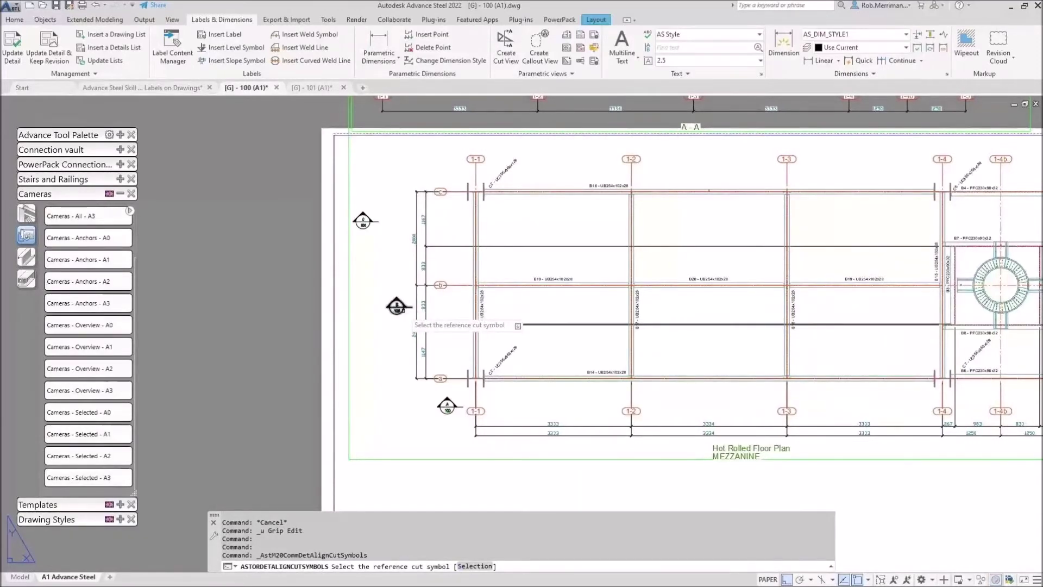
left_click(397, 307)
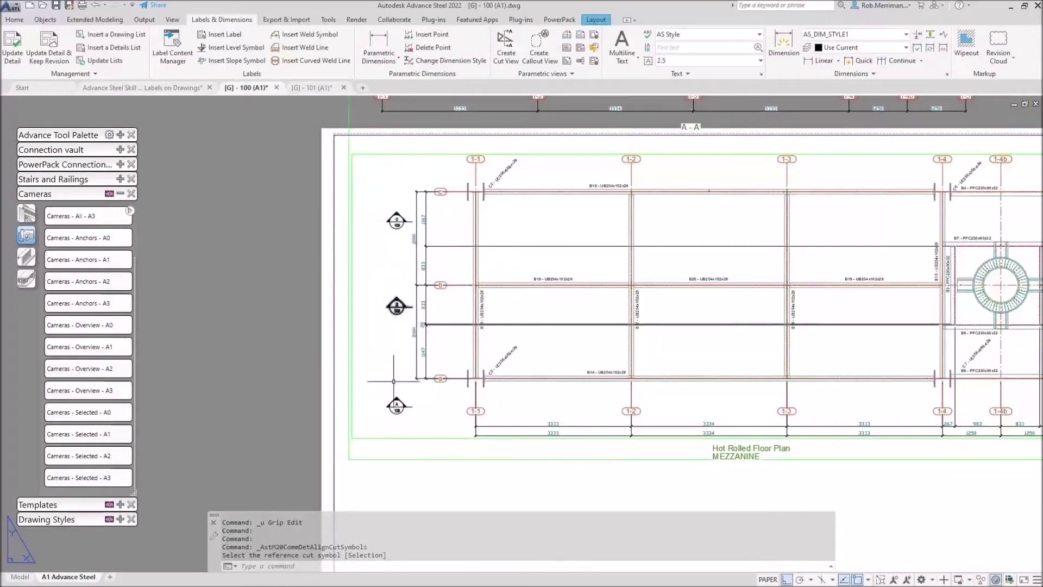
Move the section B end mark beyond gridline 1-5 horizontally outward until it lines up with the gridline b bubble
scroll(410, 273, "down", 4)
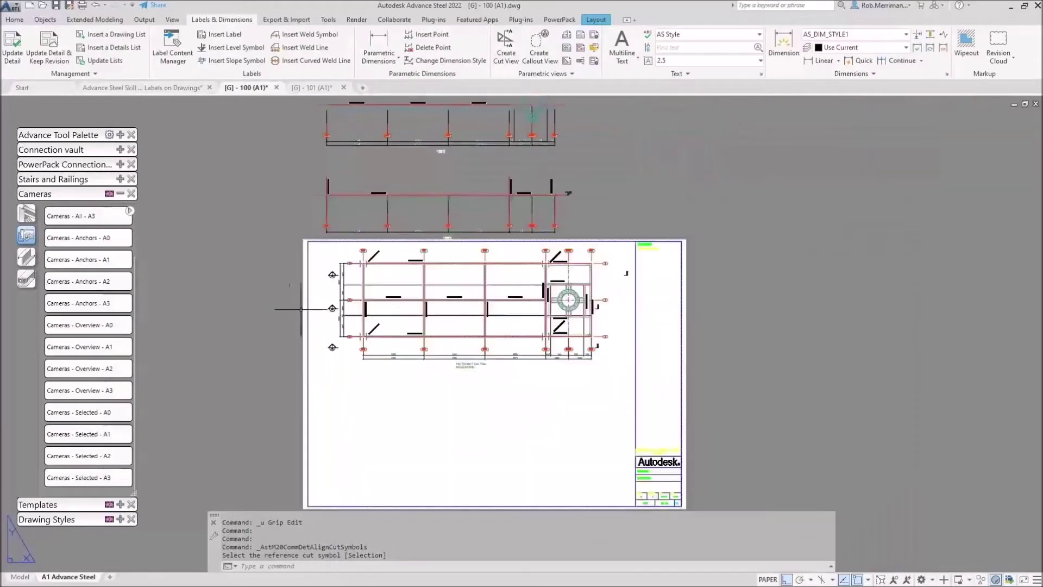
scroll(598, 301, "up", 5)
left_click(594, 318)
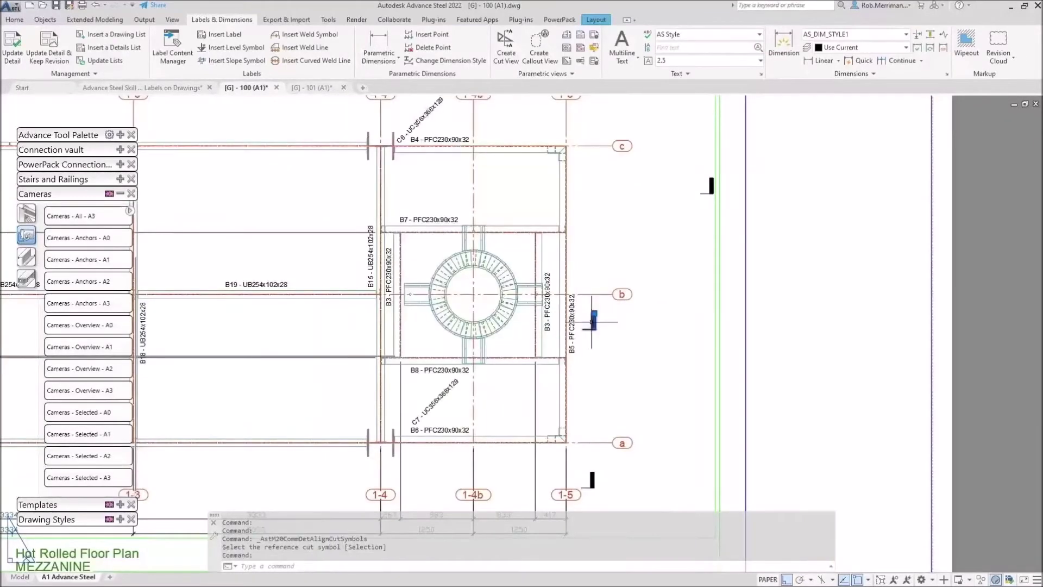
left_click(594, 313)
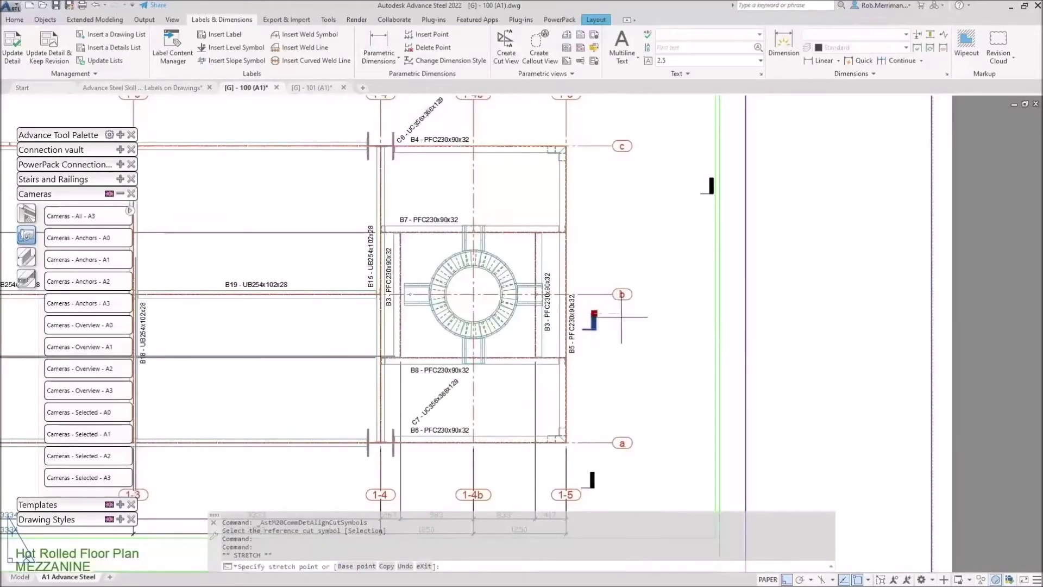
left_click(621, 314)
key("Escape")
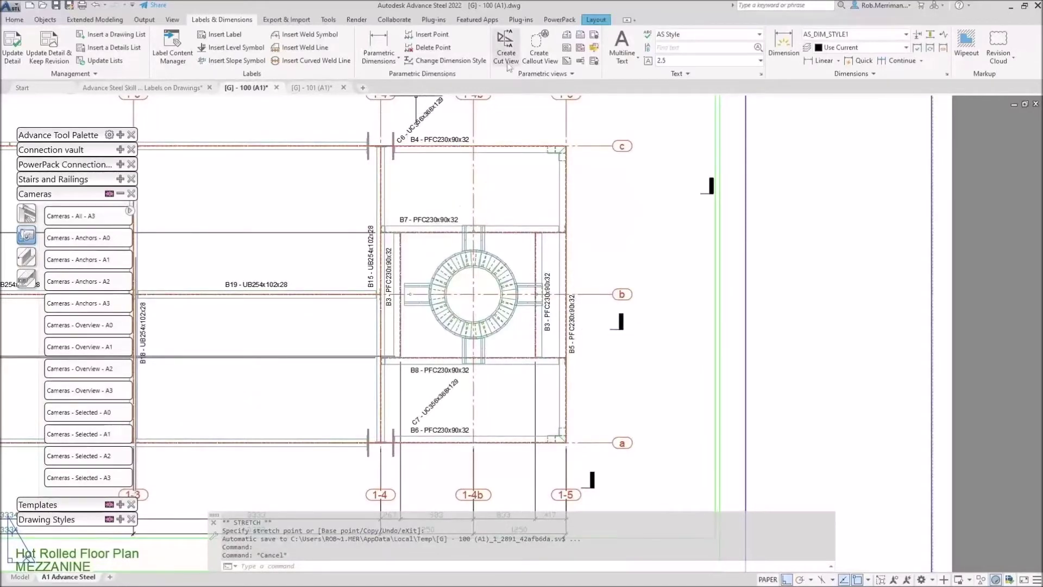
Align the section end marks beyond gridline 1-5 using the moved section B end mark as the reference symbol
left_click(527, 73)
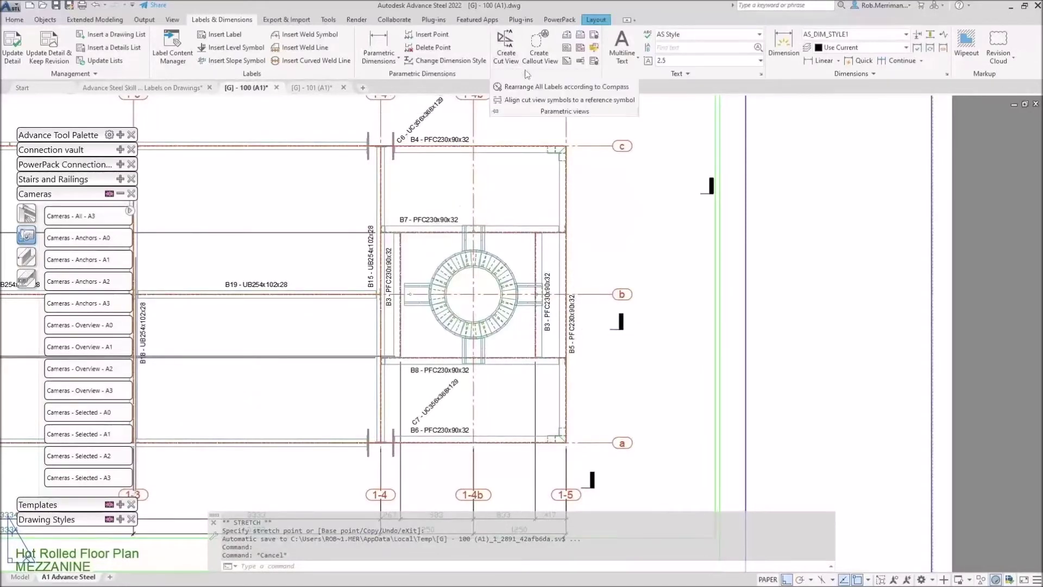
left_click(525, 101)
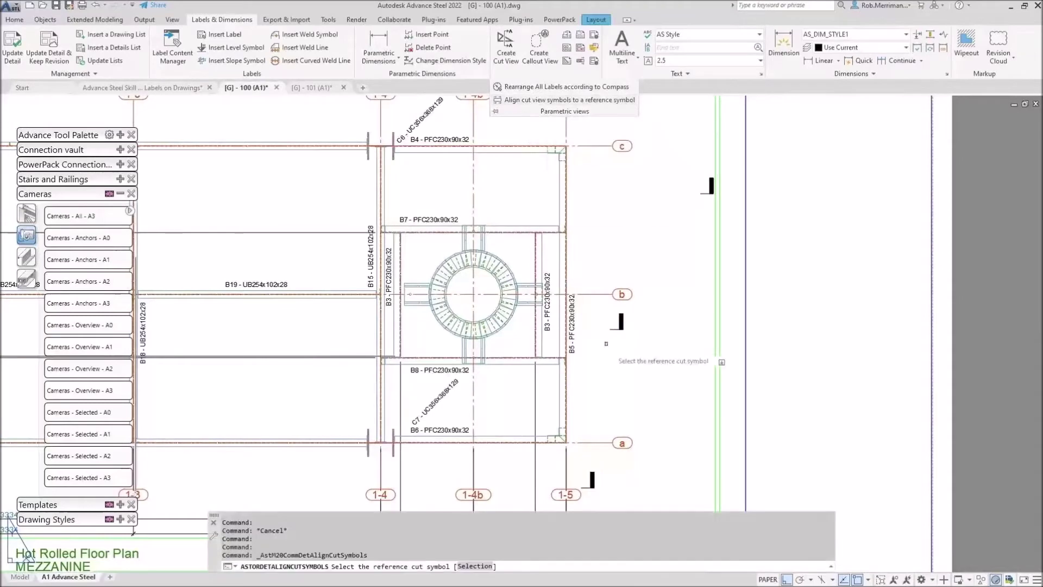
scroll(623, 313, "down", 2)
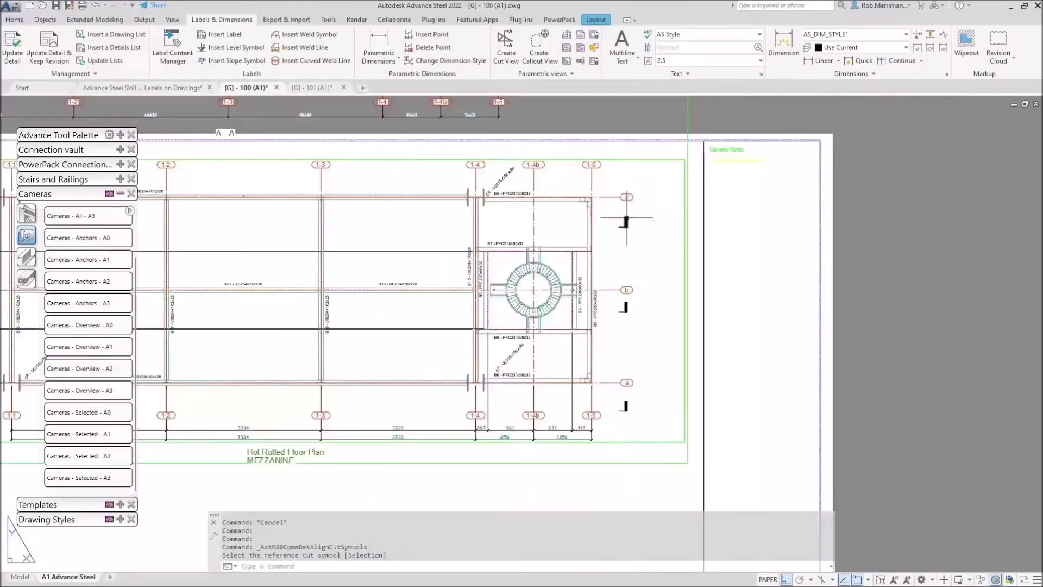
scroll(642, 375, "down", 2)
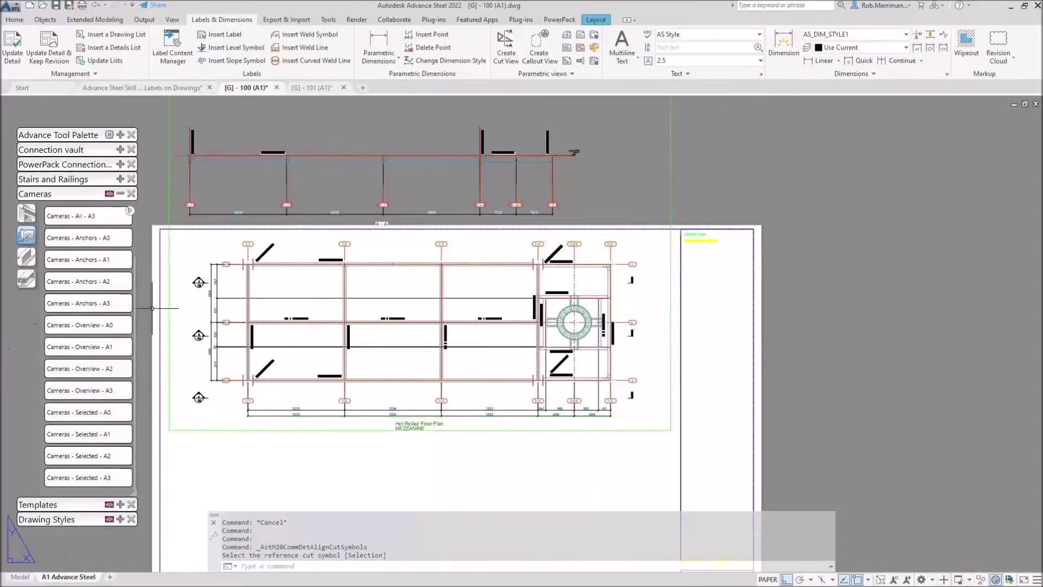
Switch to the 3D model, create a Parts A4-A0 - Single - BOM drawing of a mezzanine beam's shear plate, and open that drawing
left_click(161, 92)
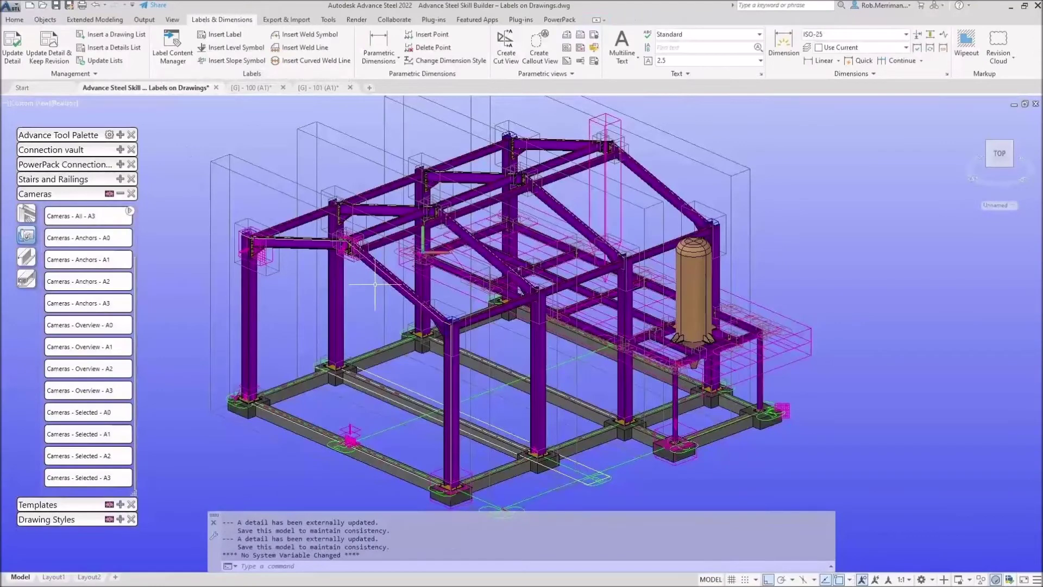
scroll(513, 221, "up", 6)
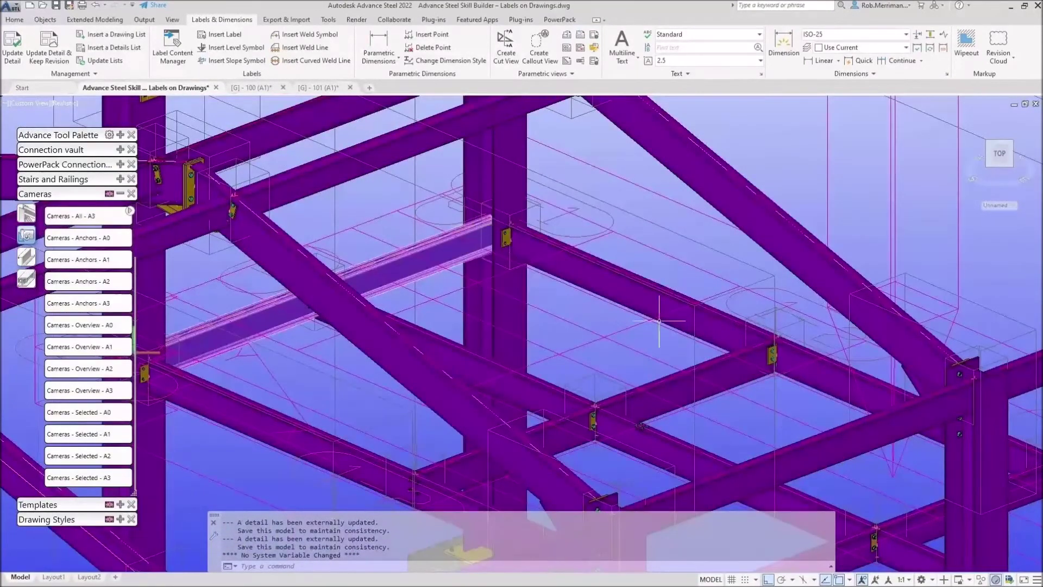
scroll(716, 318, "up", 5)
left_click(716, 319)
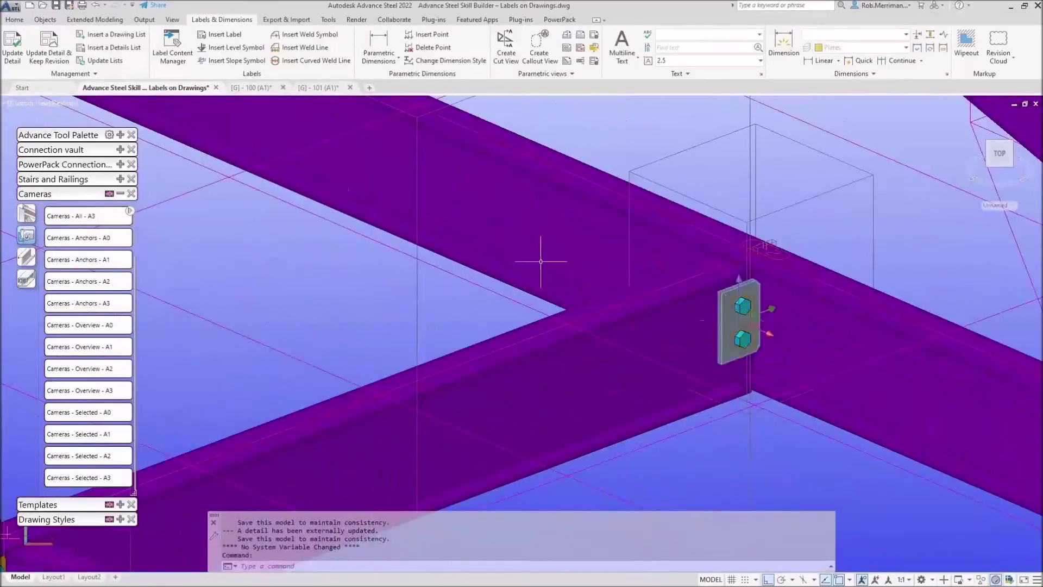
left_click(26, 278)
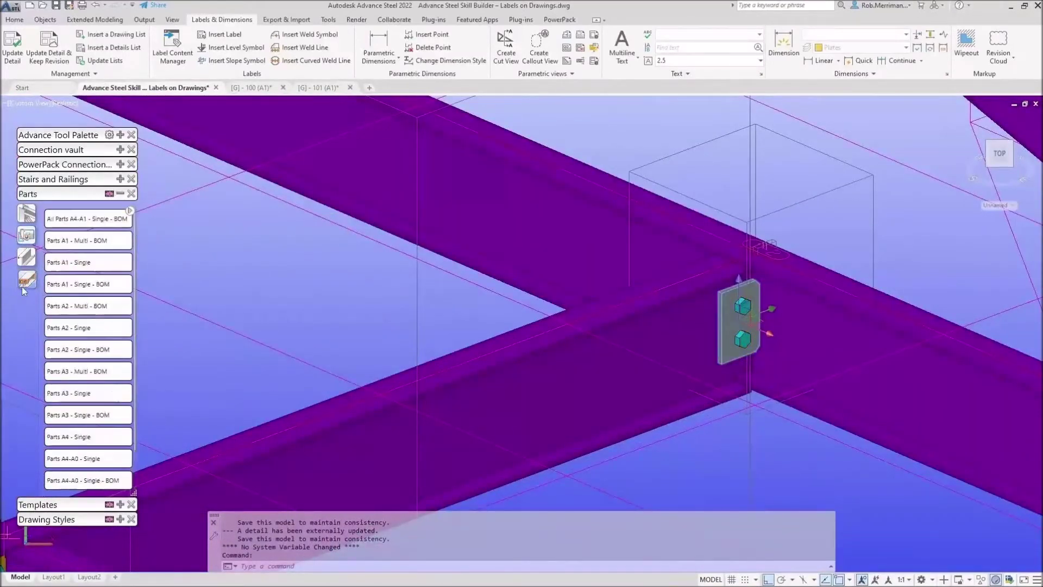
left_click(73, 462)
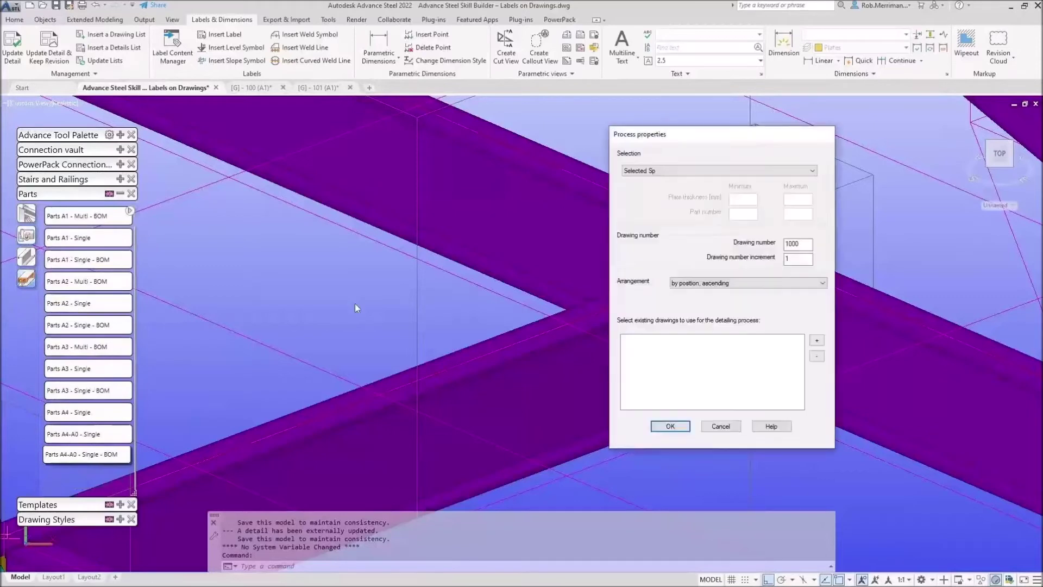
left_click(668, 426)
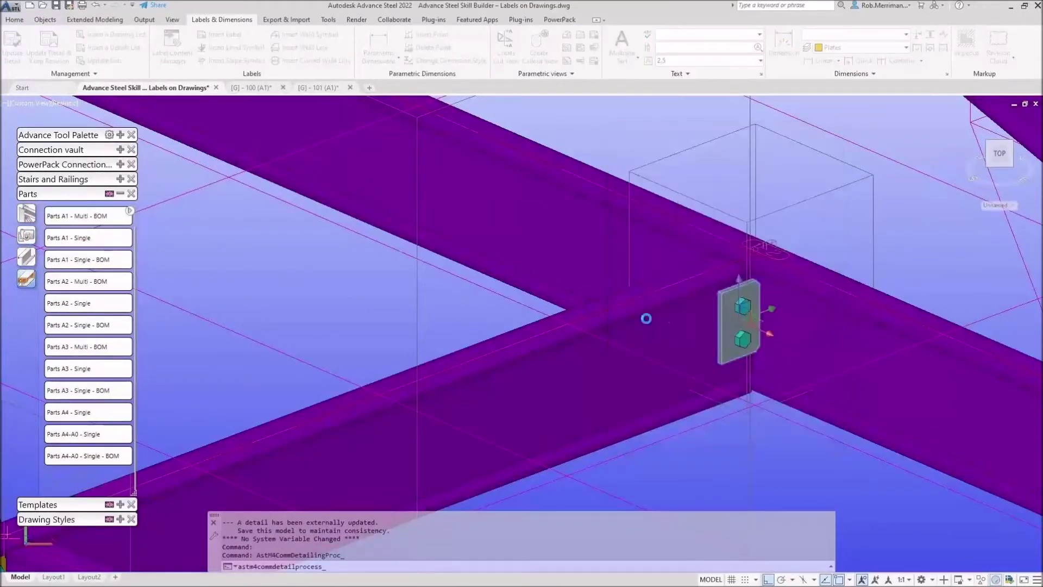
right_click(721, 320)
left_click(763, 436)
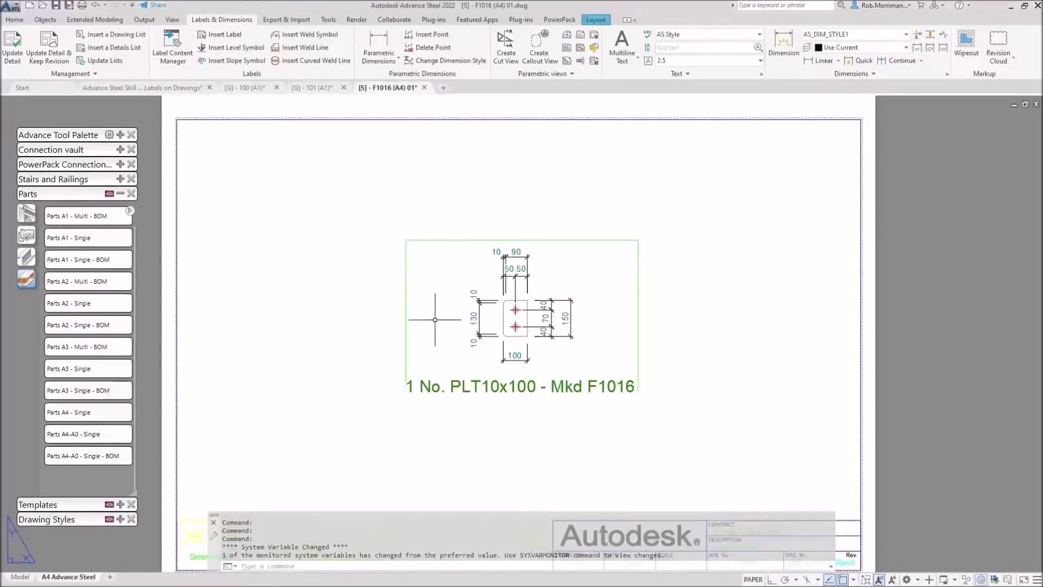
double_click(605, 240)
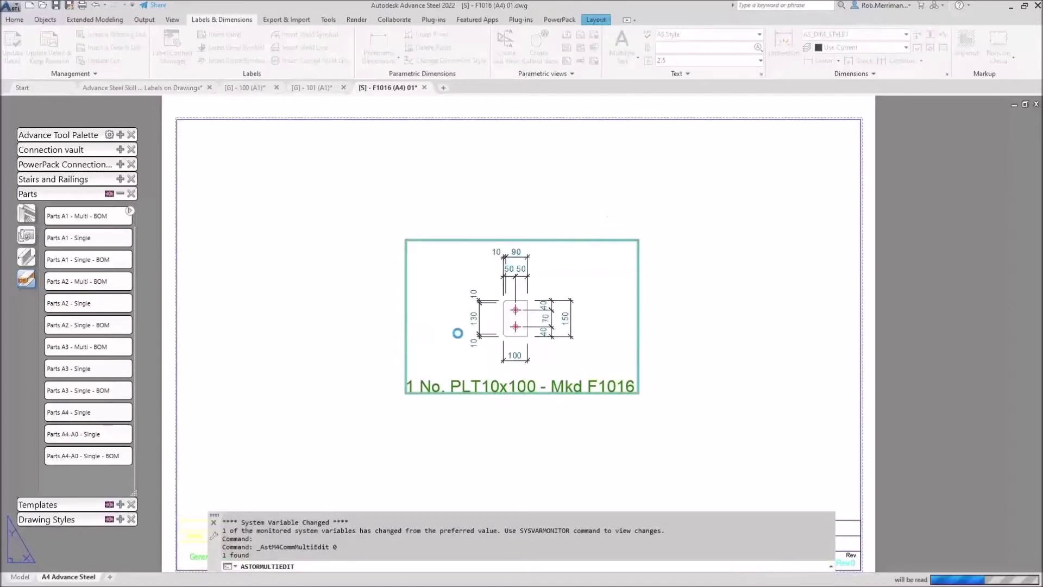
left_click(719, 231)
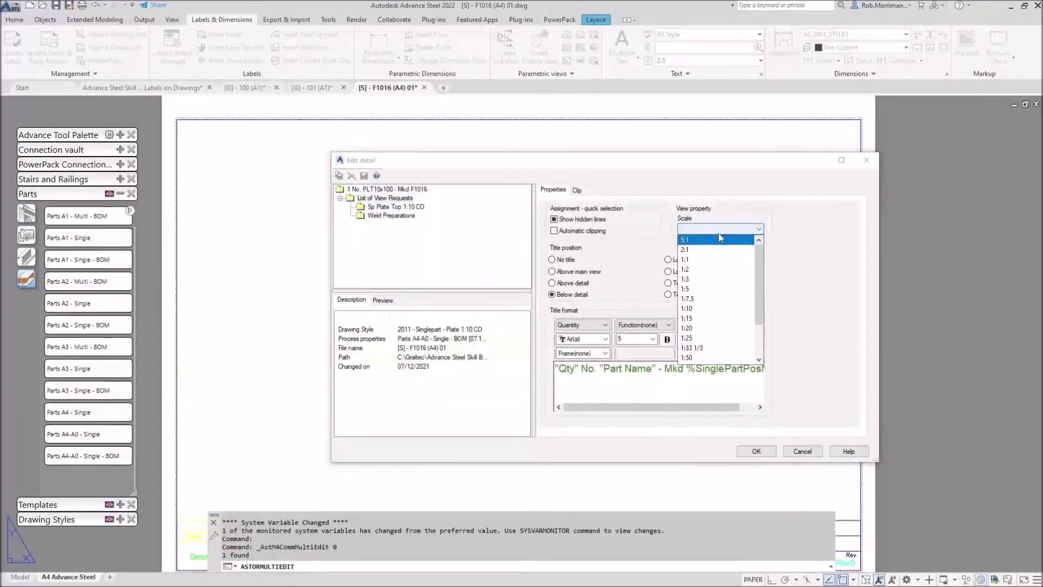
left_click(866, 159)
left_click(866, 160)
Set the scale of the shear plate detail to 1:2
scroll(527, 212, "down", 2)
scroll(597, 380, "up", 2)
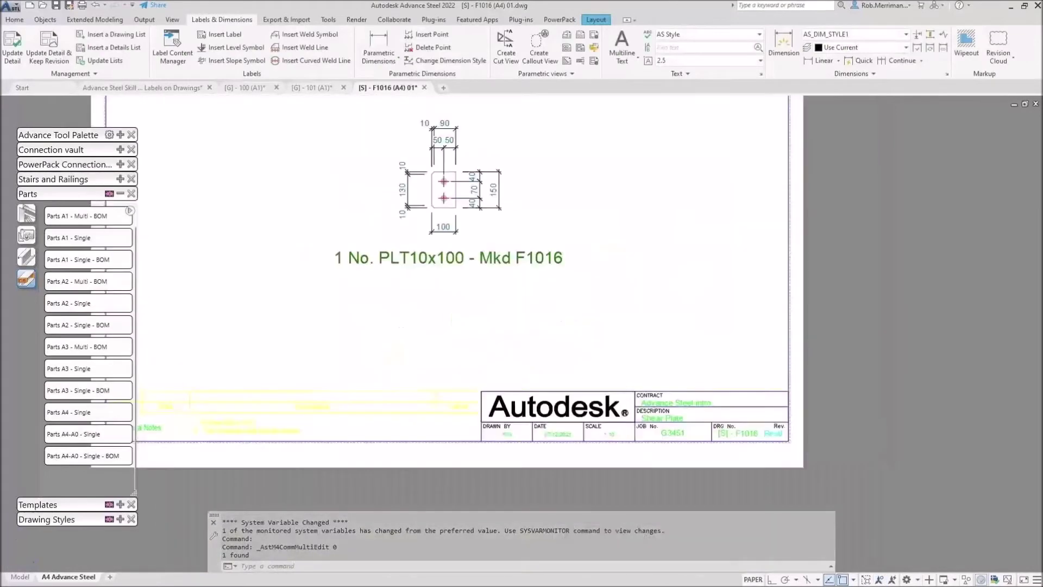
scroll(516, 271, "down", 3)
scroll(543, 313, "up", 2)
scroll(544, 312, "up", 2)
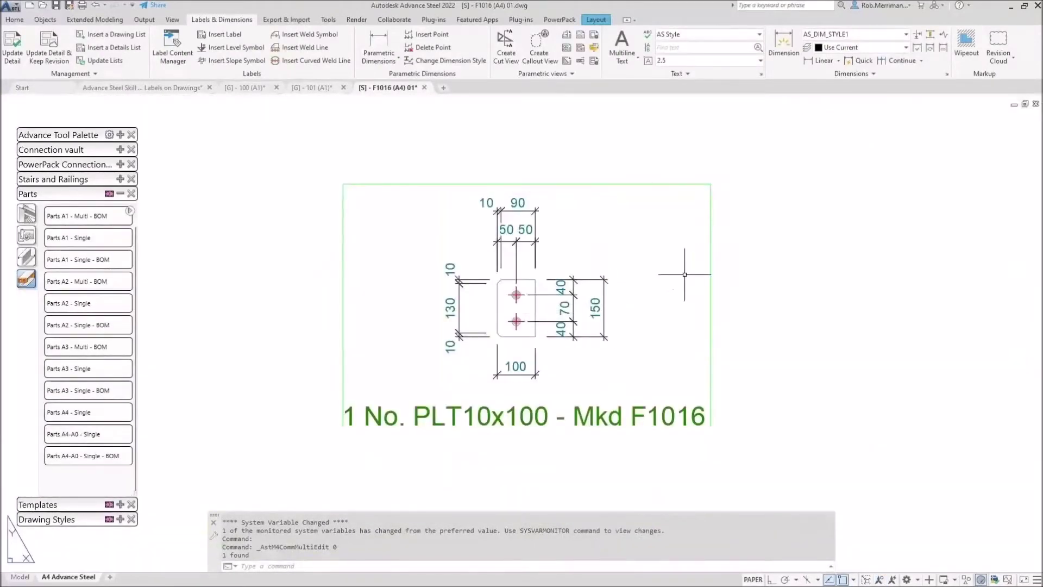
left_click(709, 270)
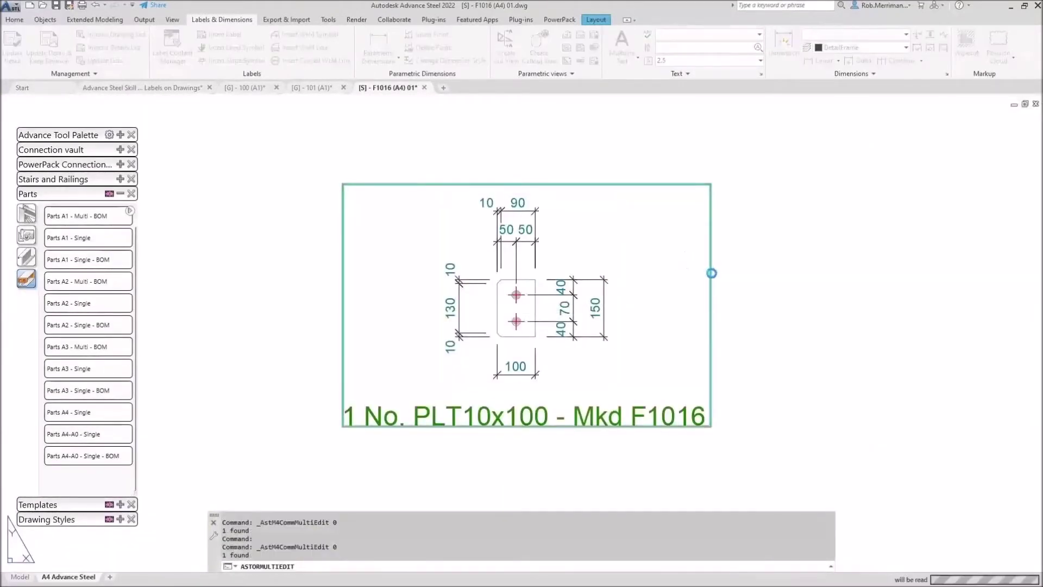
key("Return")
left_click(726, 231)
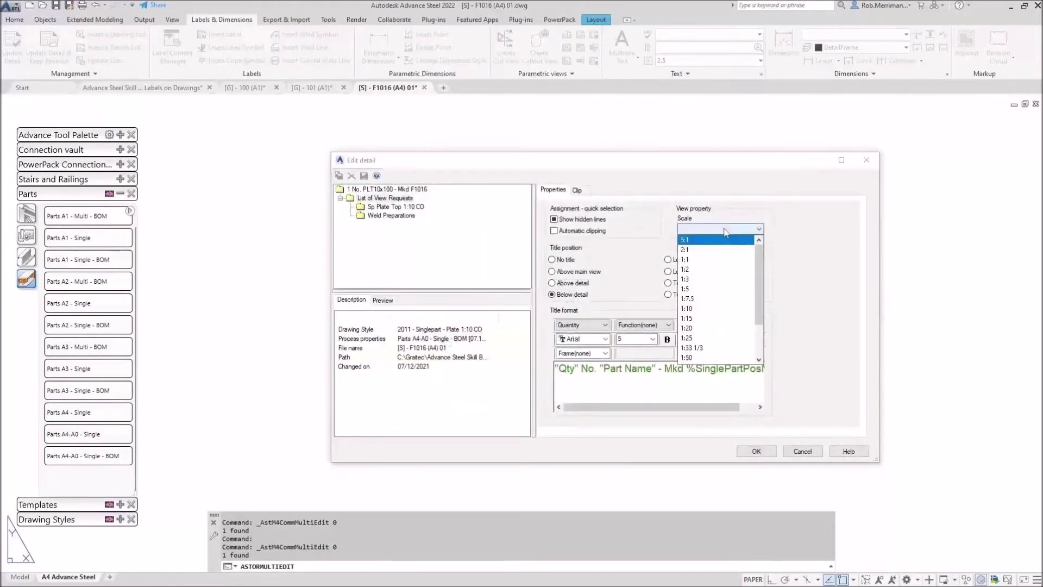
left_click(716, 269)
left_click(756, 451)
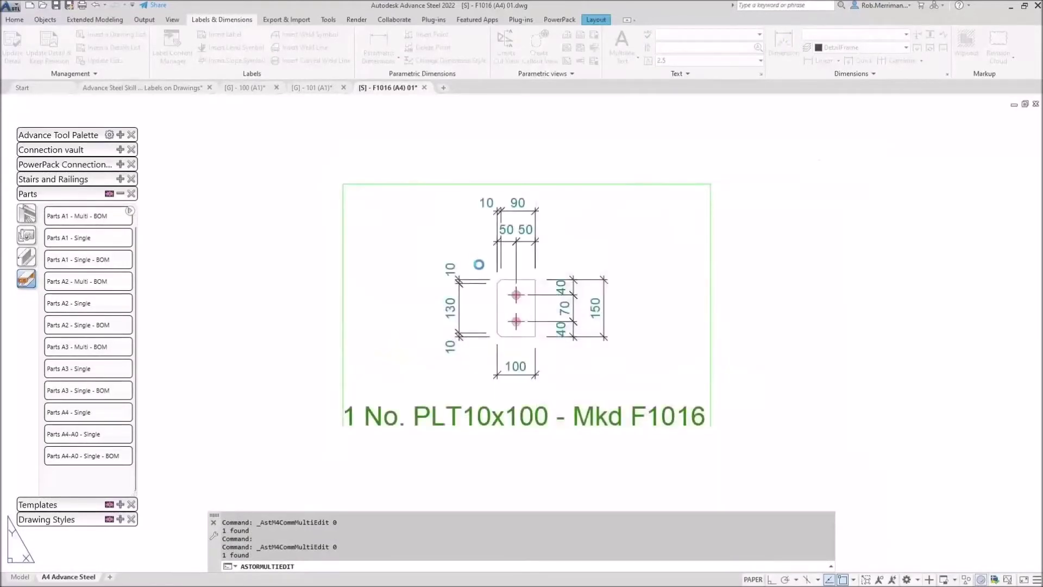
Move the enlarged shear plate detail up the sheet so it clears the title block
scroll(445, 258, "down", 2)
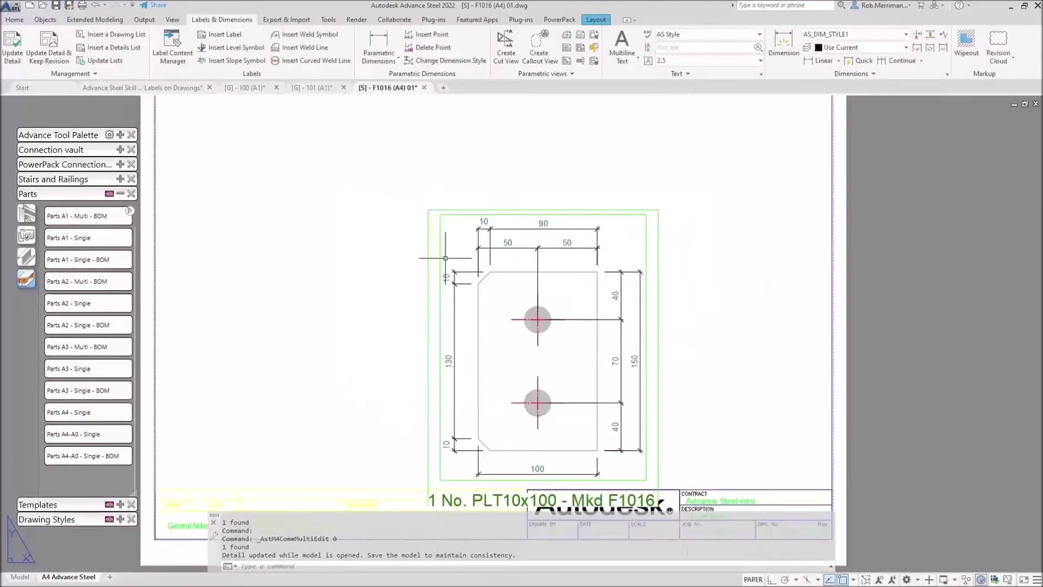
scroll(445, 259, "down", 2)
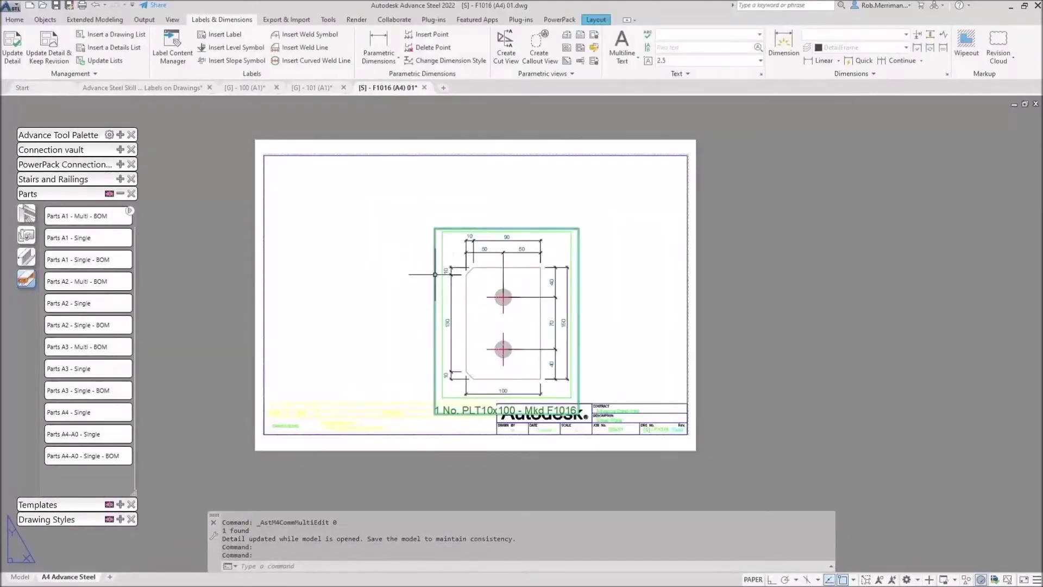
left_click_drag(428, 252, 406, 205)
scroll(367, 163, "up", 2)
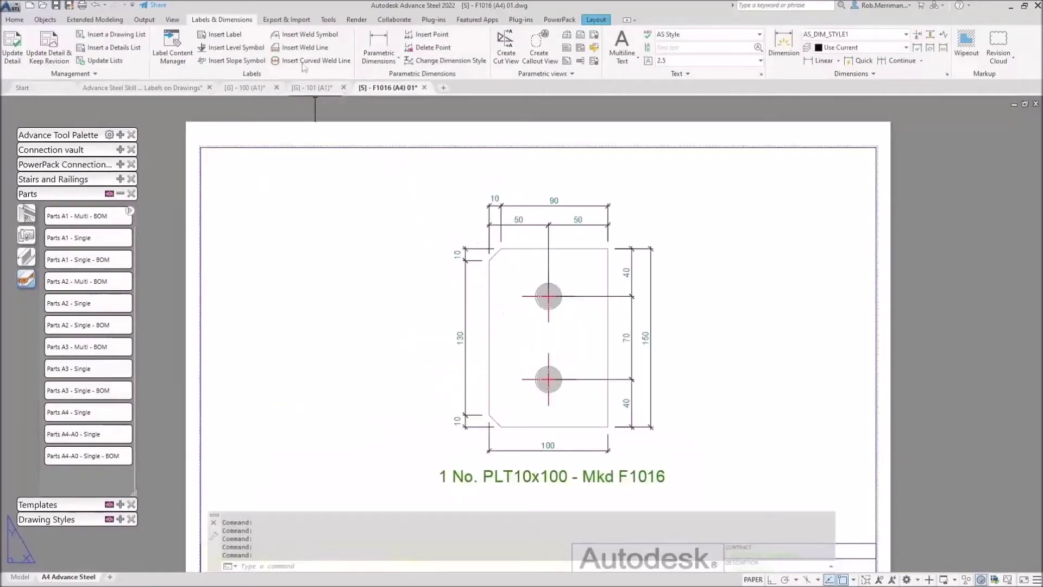
Insert a 2 - 22ø label on the plate's upper hole, placing its text outside the plate's upper left corner
left_click(230, 35)
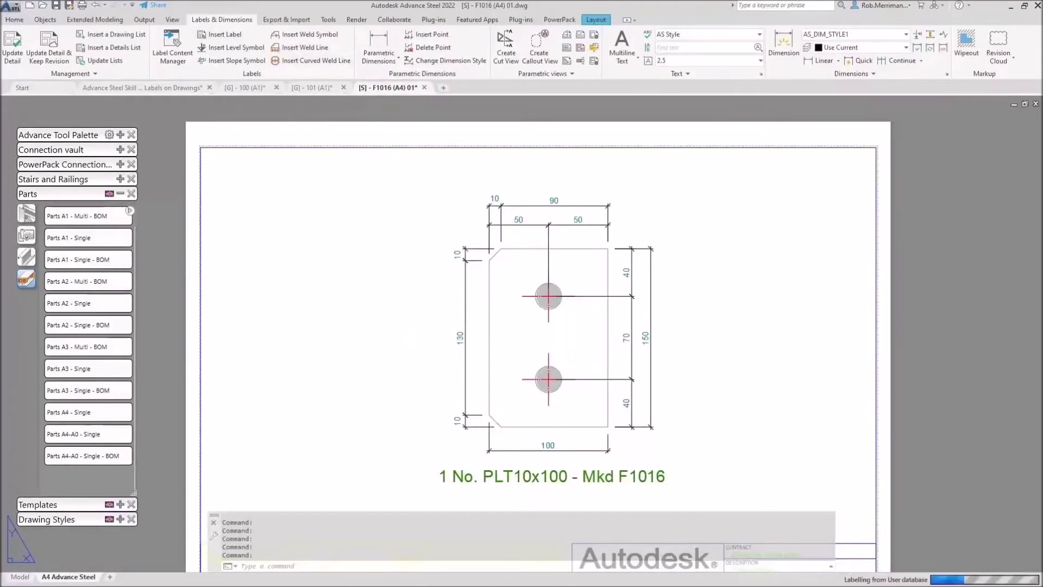
left_click(550, 299)
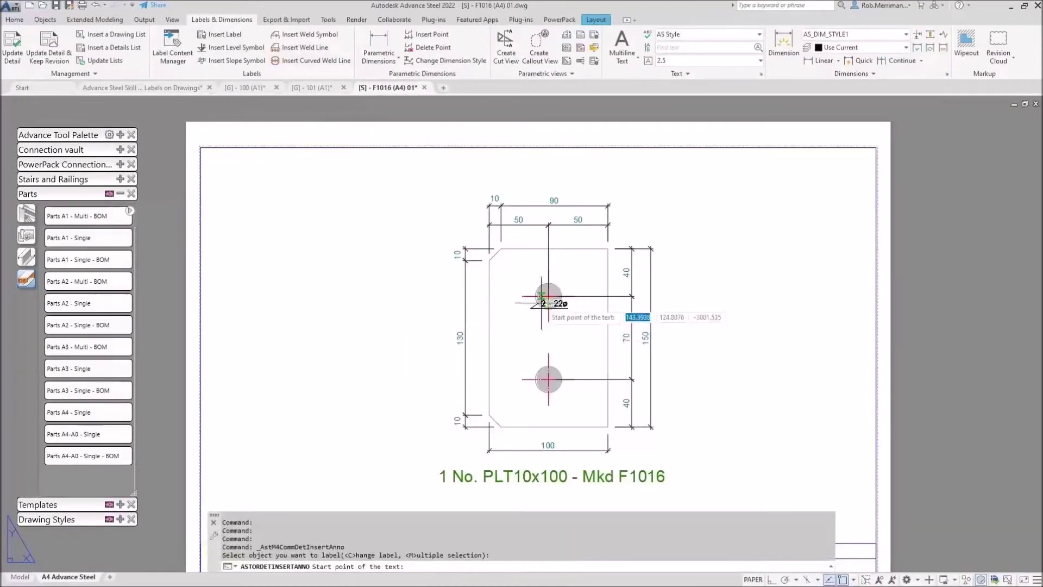
scroll(506, 275, "up", 3)
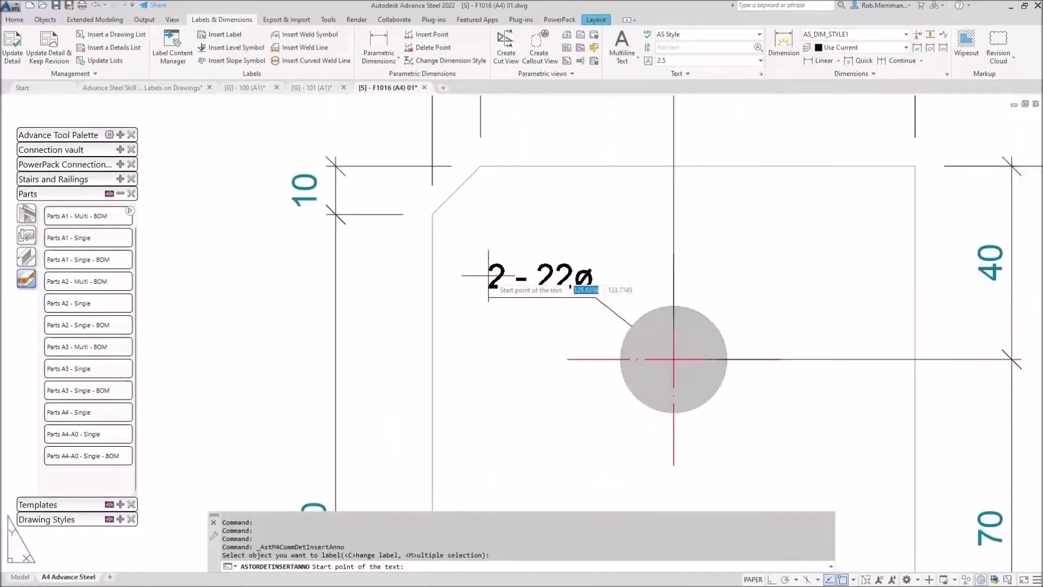
scroll(418, 261, "down", 2)
left_click(363, 258)
key("Return")
Select the hole label and the hole pattern in turn to examine which holes they are linked to
left_click(379, 258)
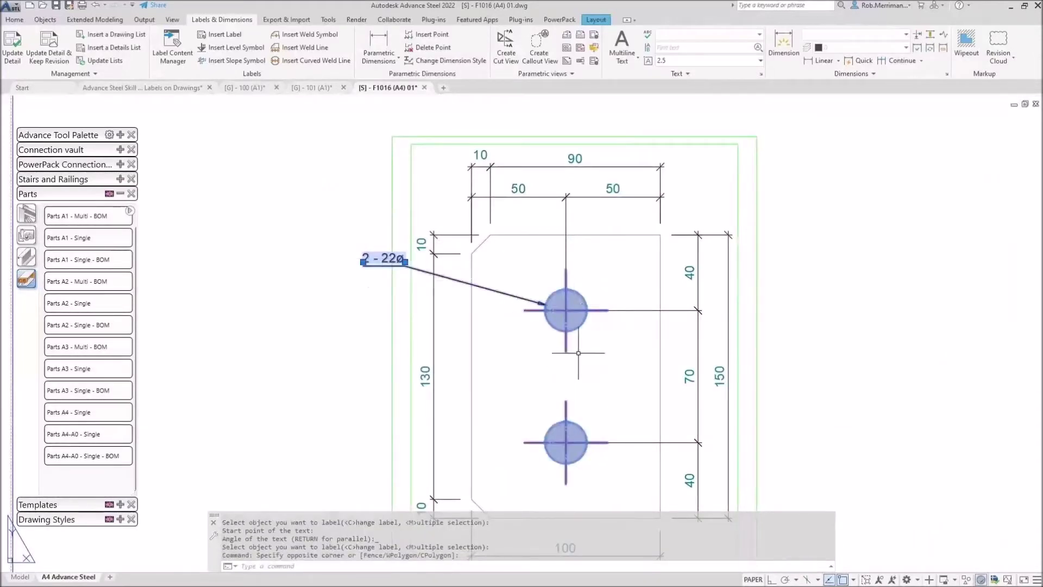
key("Escape")
left_click(586, 322)
left_click(586, 322)
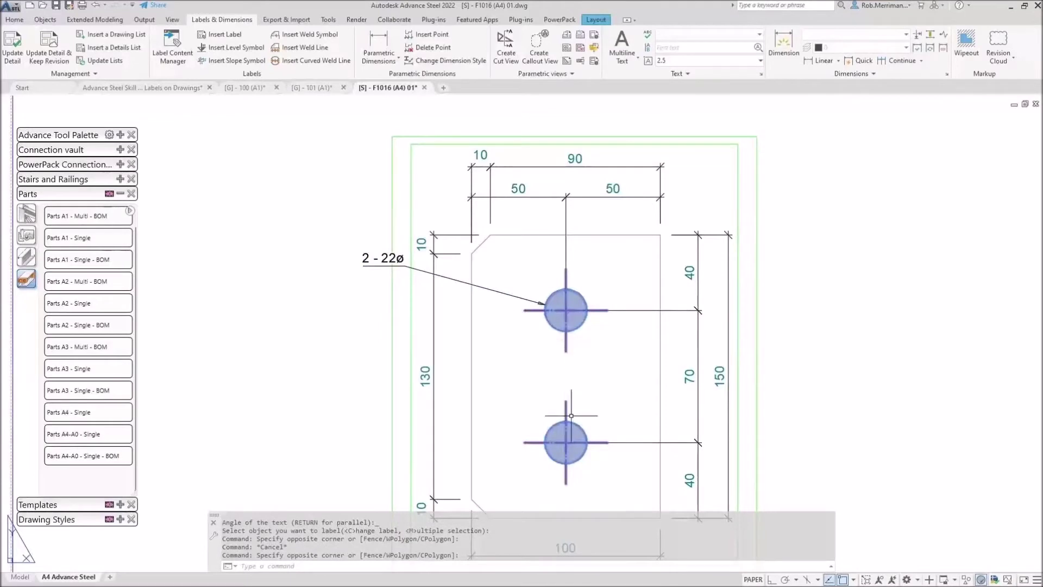
key("Escape")
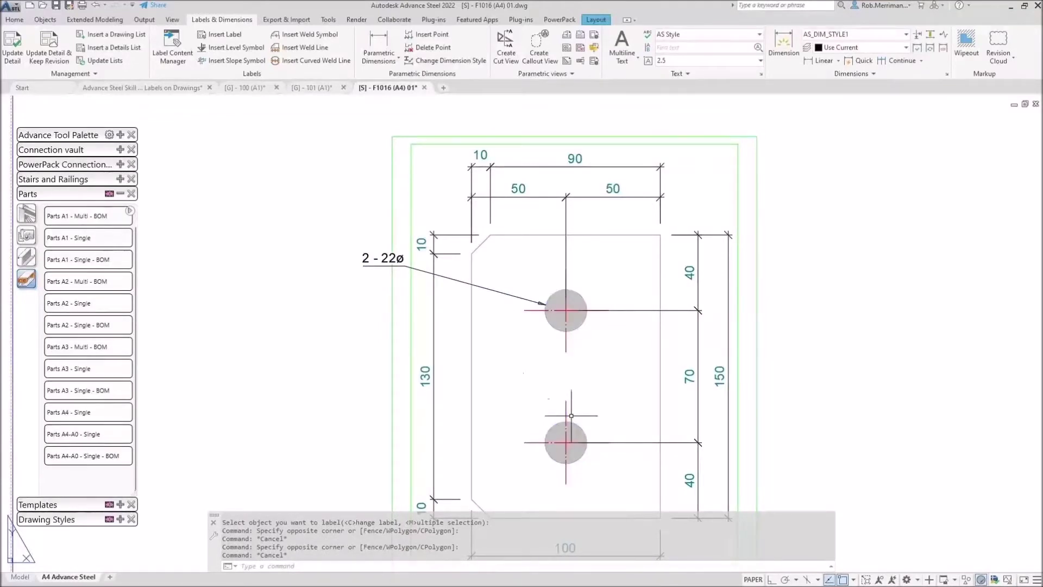
left_click(373, 263)
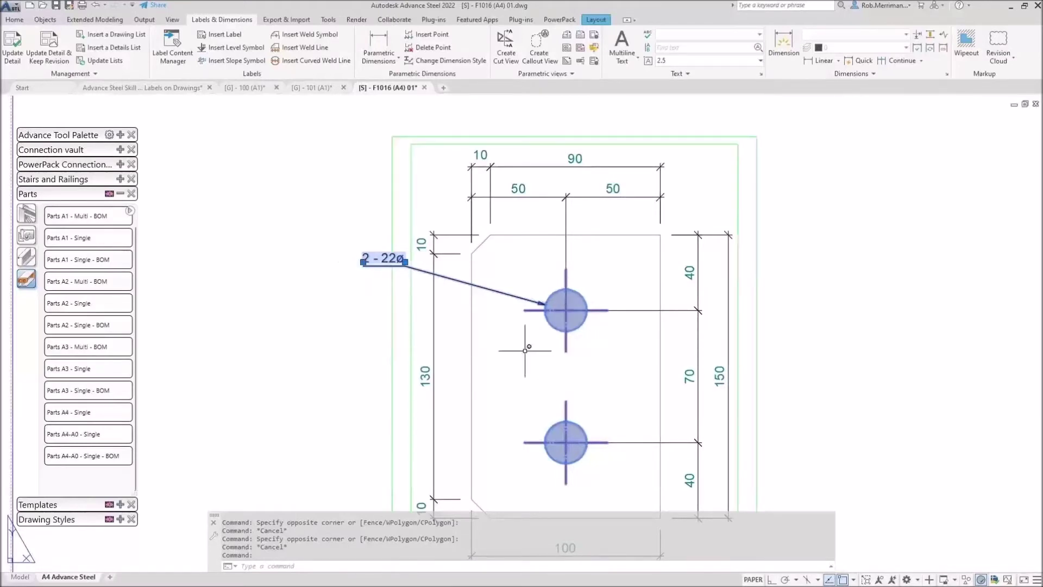
key("Escape")
Move the hole label down beside the plate's lower left corner so its leader points to the lower hole
left_click(372, 253)
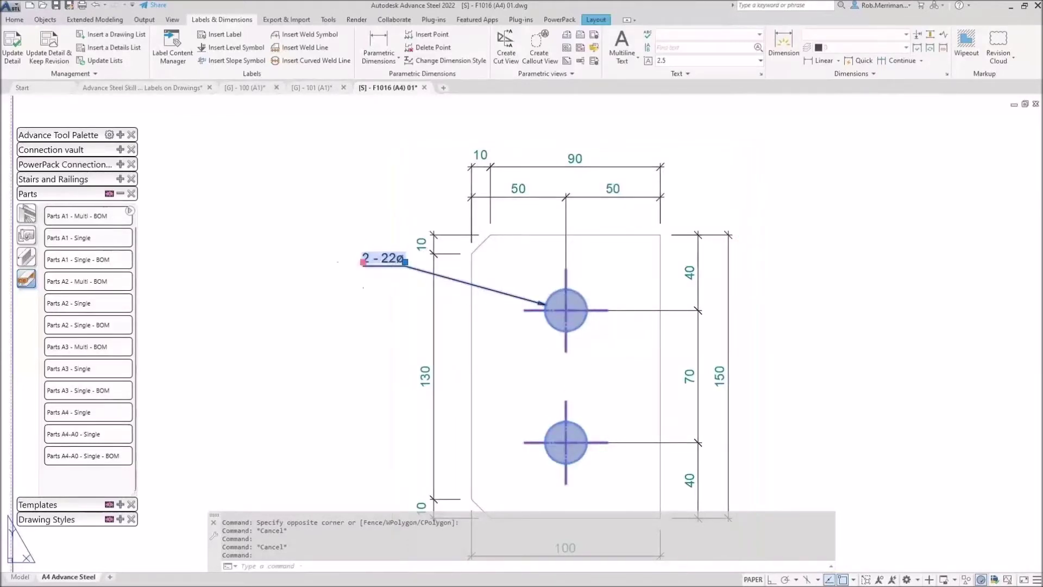
left_click(362, 261)
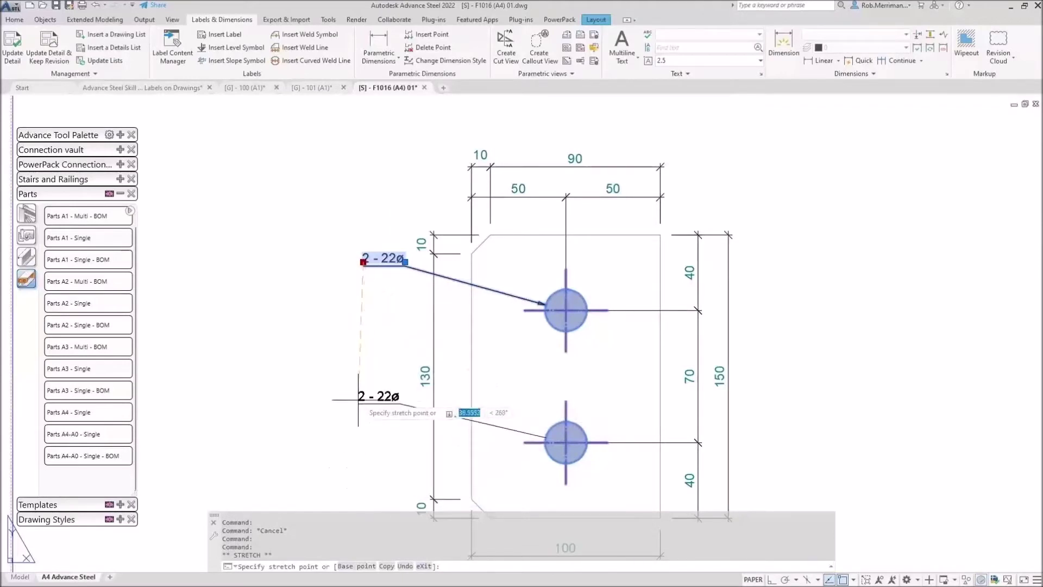
left_click(374, 483)
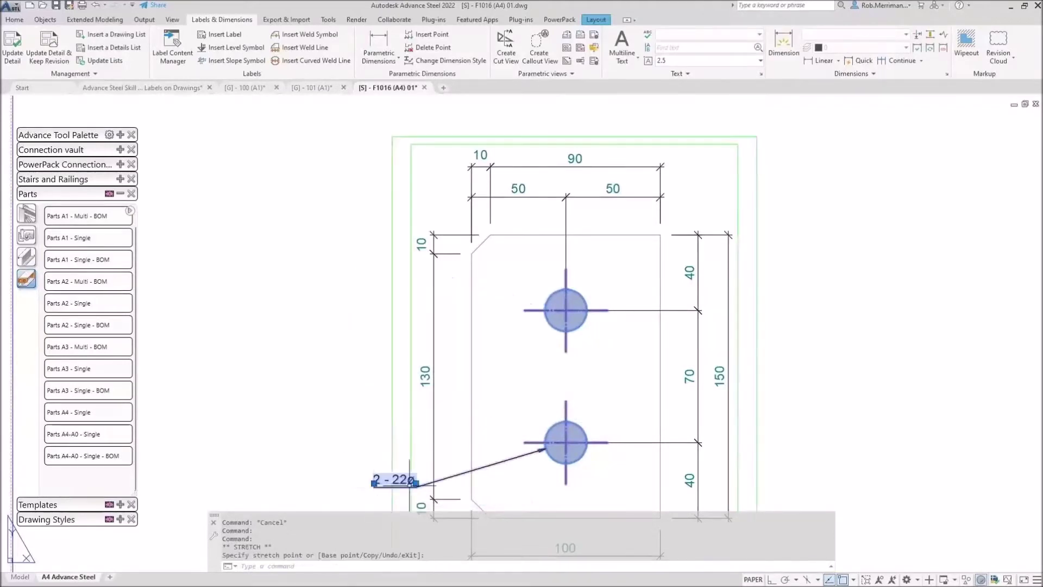
key("Escape")
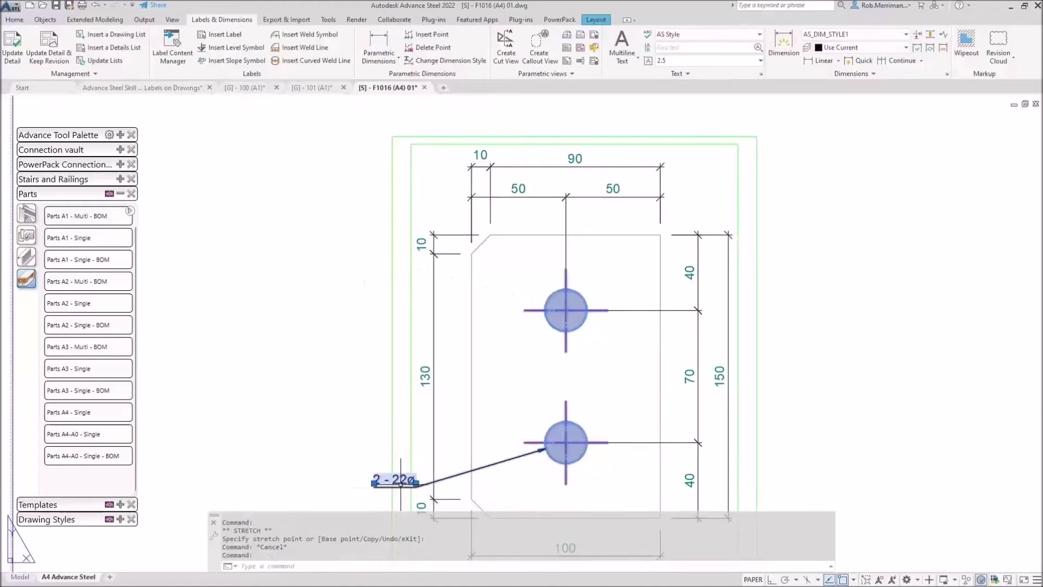
Move the hole label around the lower hole, then place it between the holes with its leader on the upper hole
left_click(374, 482)
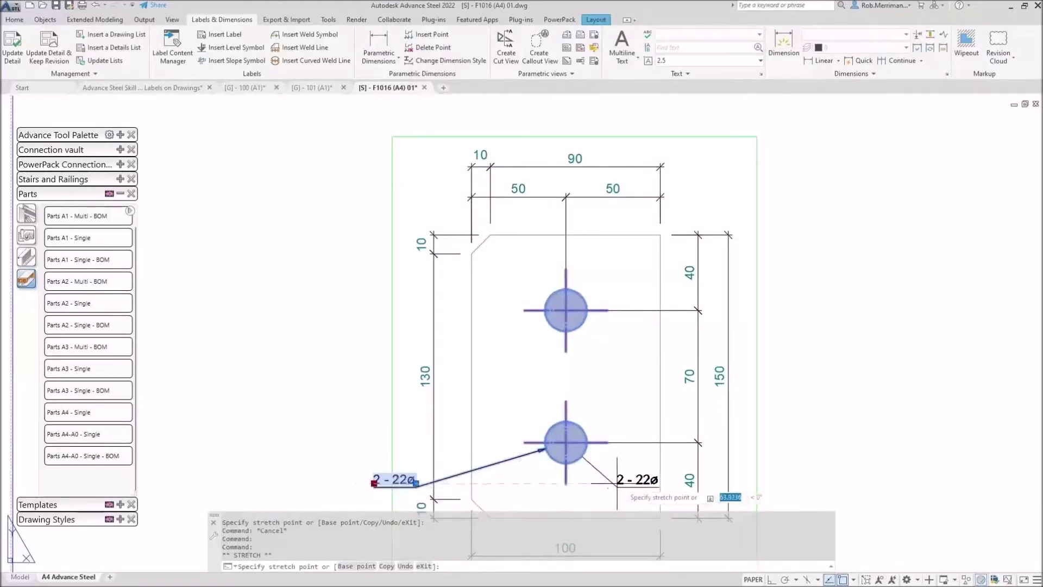
left_click(613, 483)
scroll(586, 459, "up", 6)
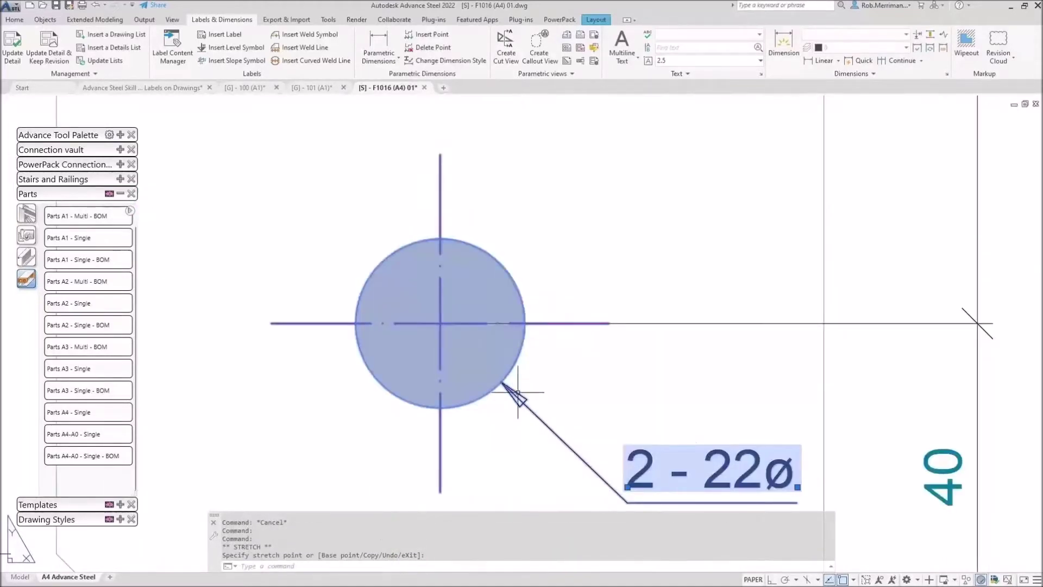
scroll(597, 428, "down", 4)
left_click(607, 450)
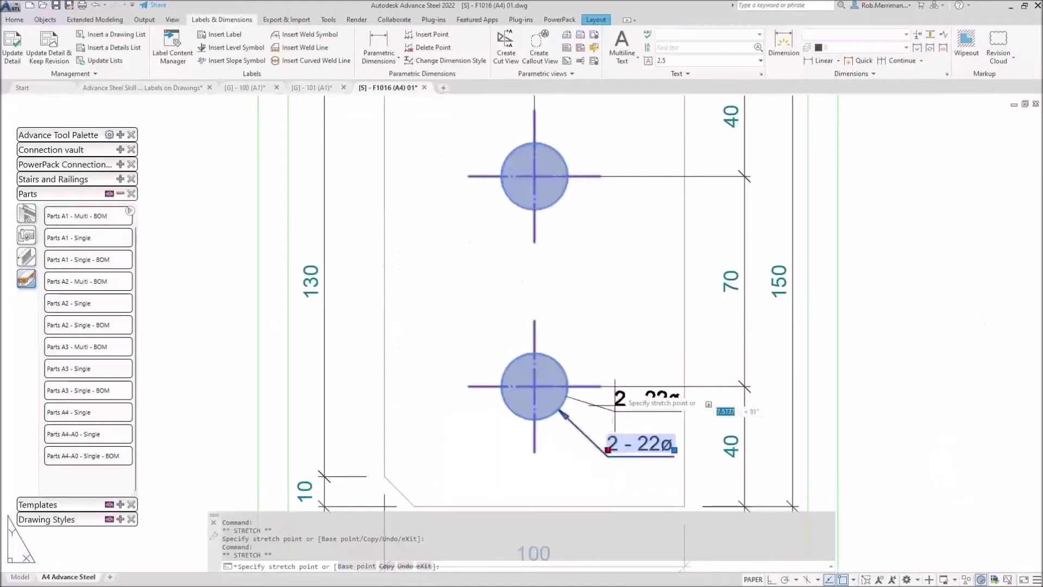
left_click(597, 316)
left_click(597, 316)
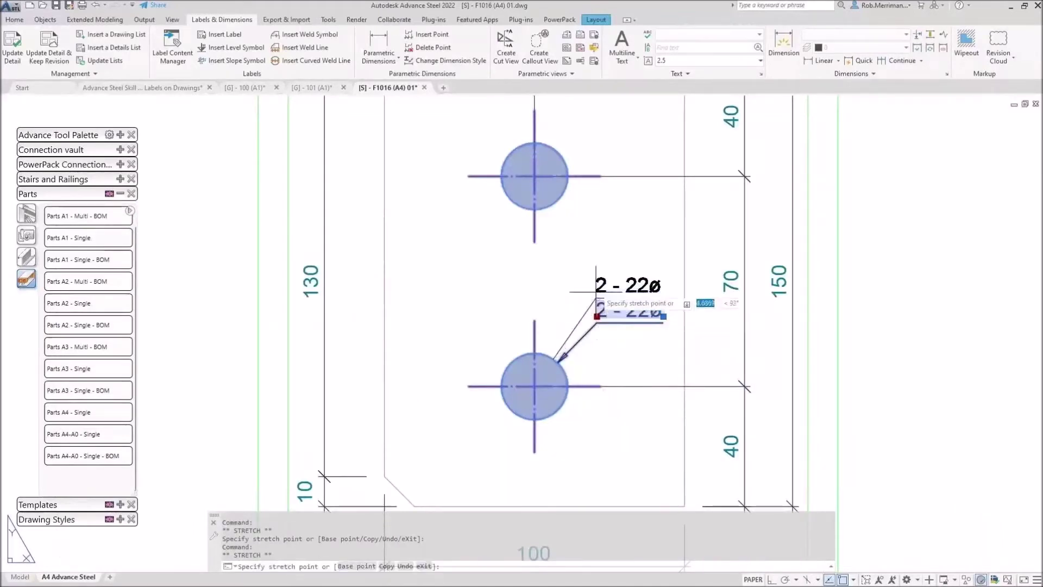
left_click(597, 265)
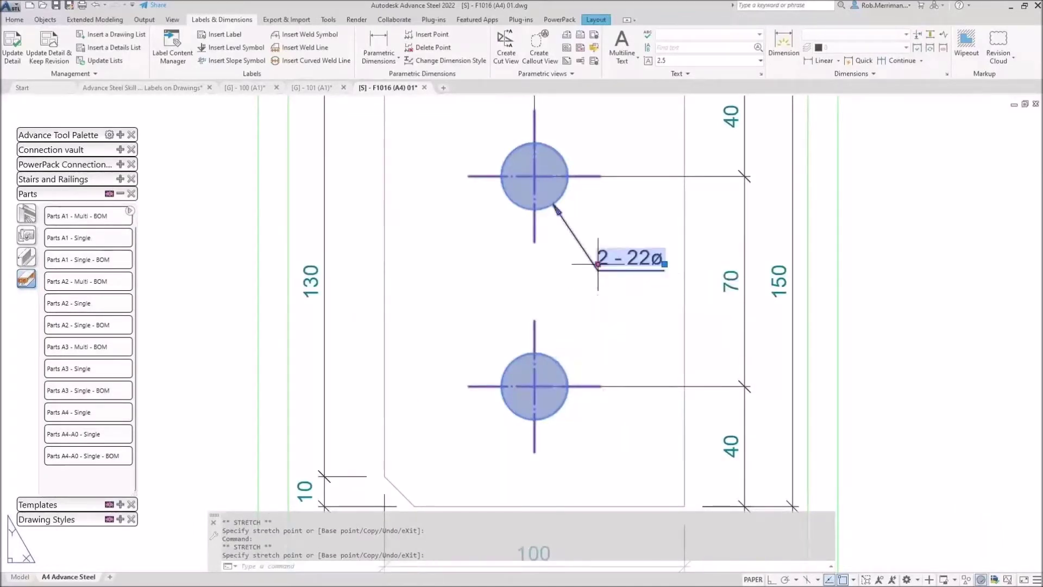
scroll(550, 319, "down", 2)
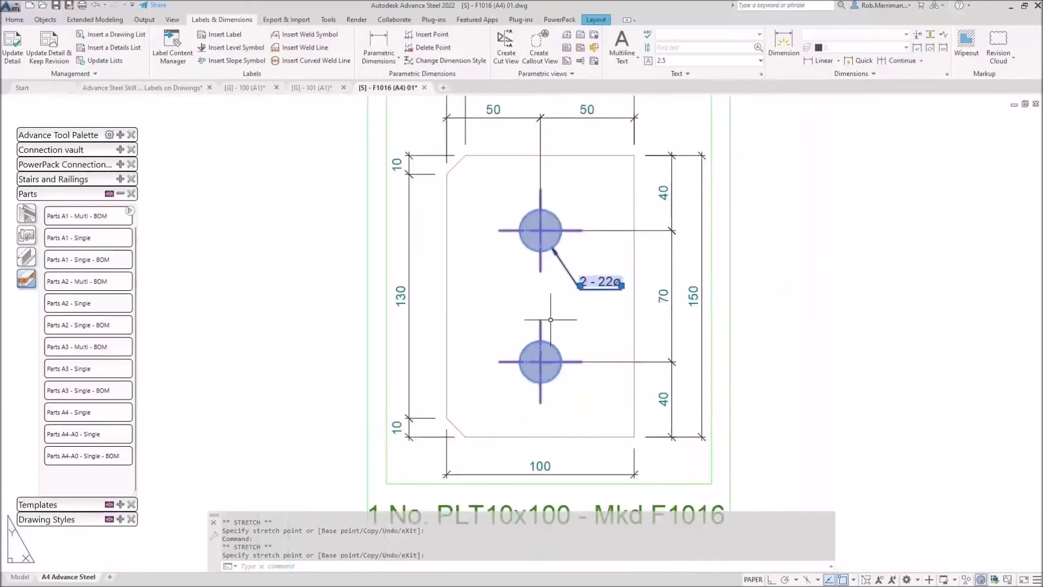
key("Escape")
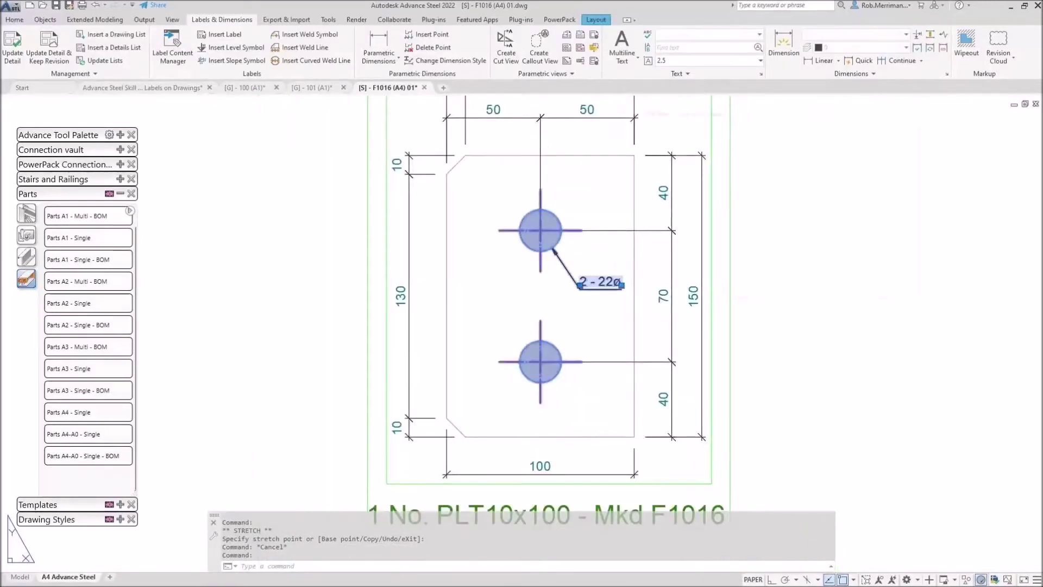
Turn off automatic leader line position for labels on hole patterns in the hole label's properties
double_click(600, 281)
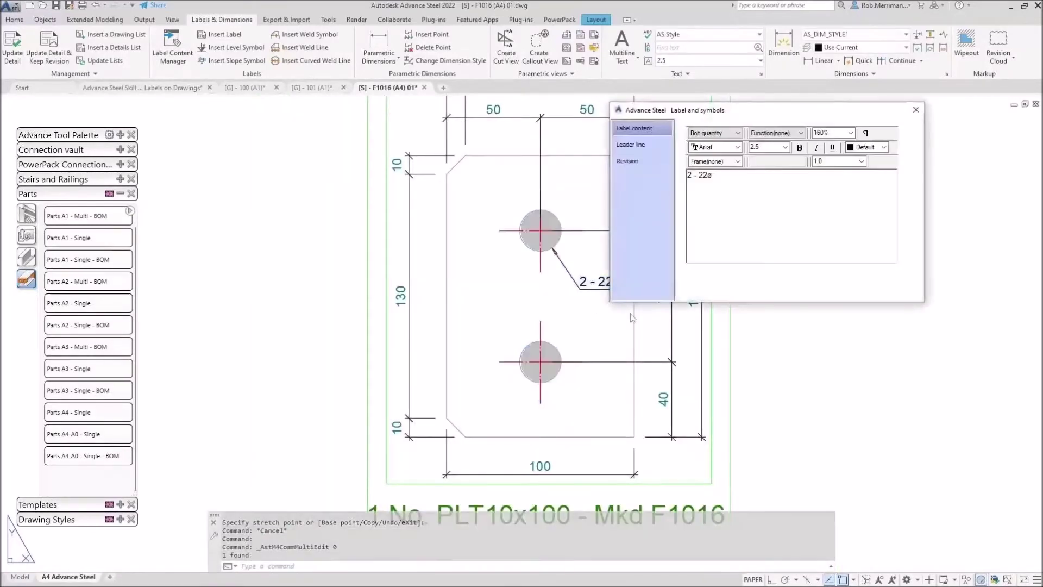
left_click(652, 151)
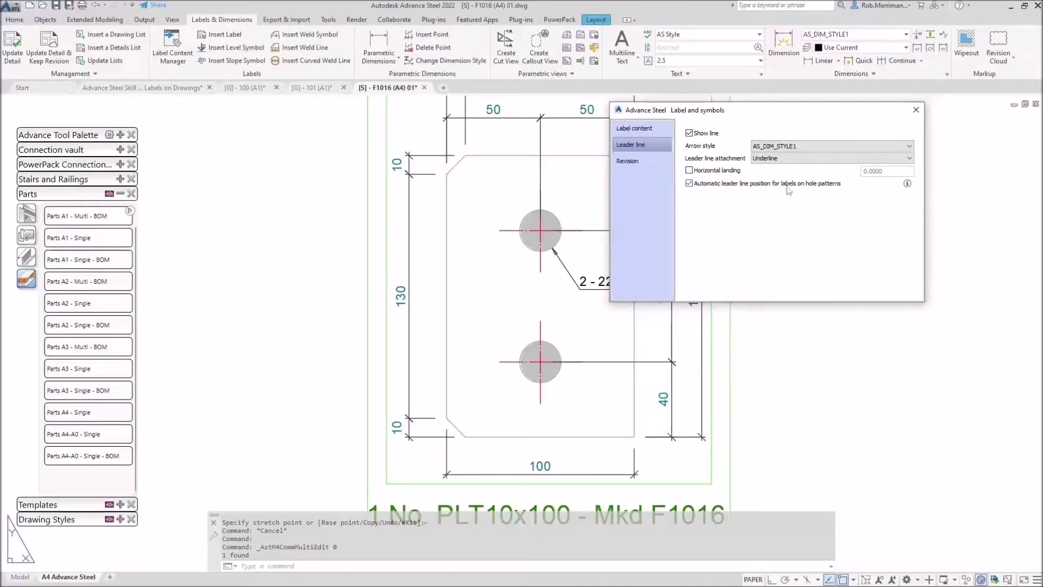
left_click(915, 110)
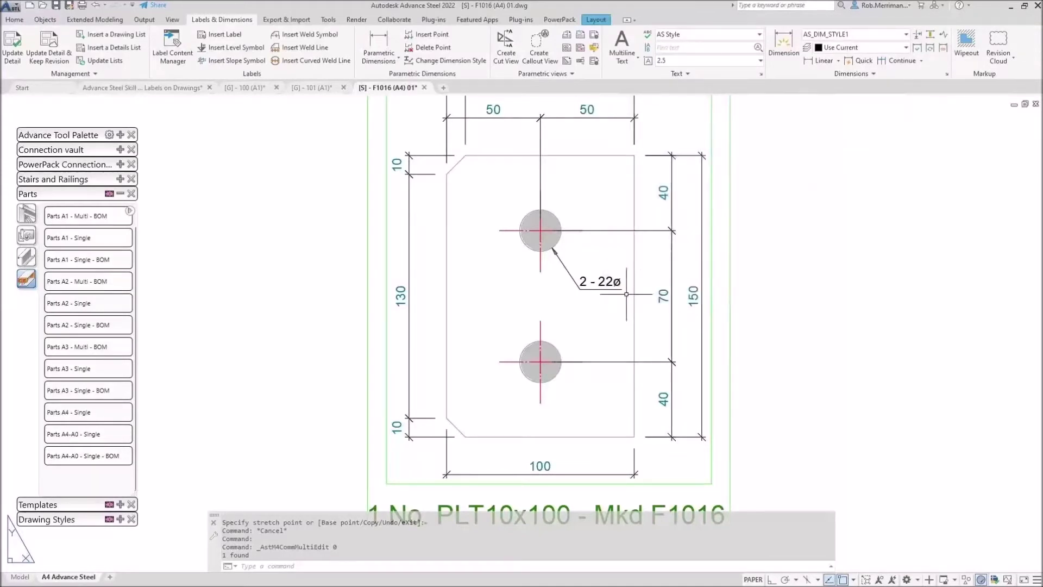
Move the hole label past the lower hole and out to the plate's left side, keeping its leader on the upper hole
left_click(581, 285)
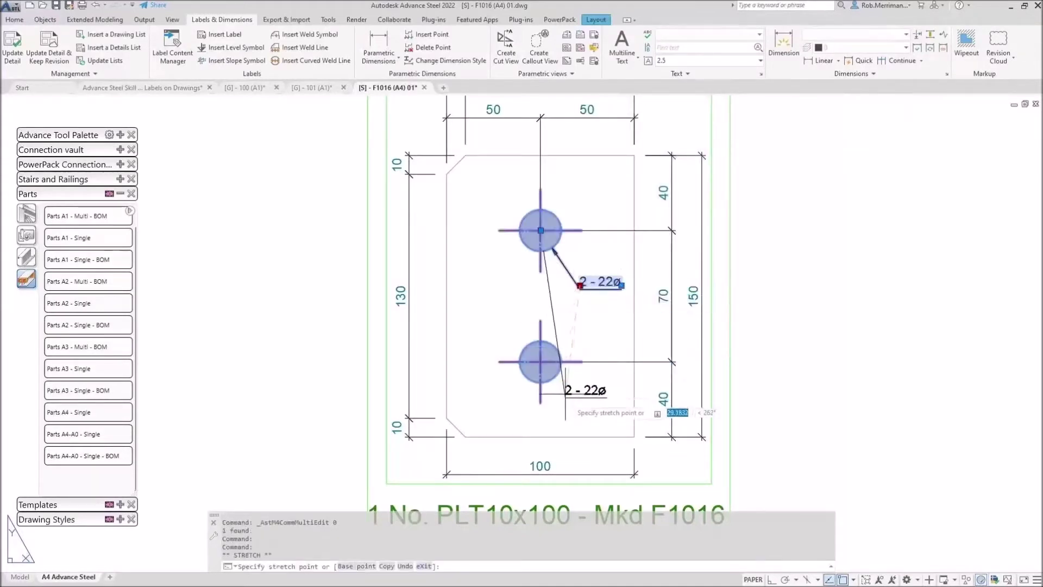
left_click(572, 407)
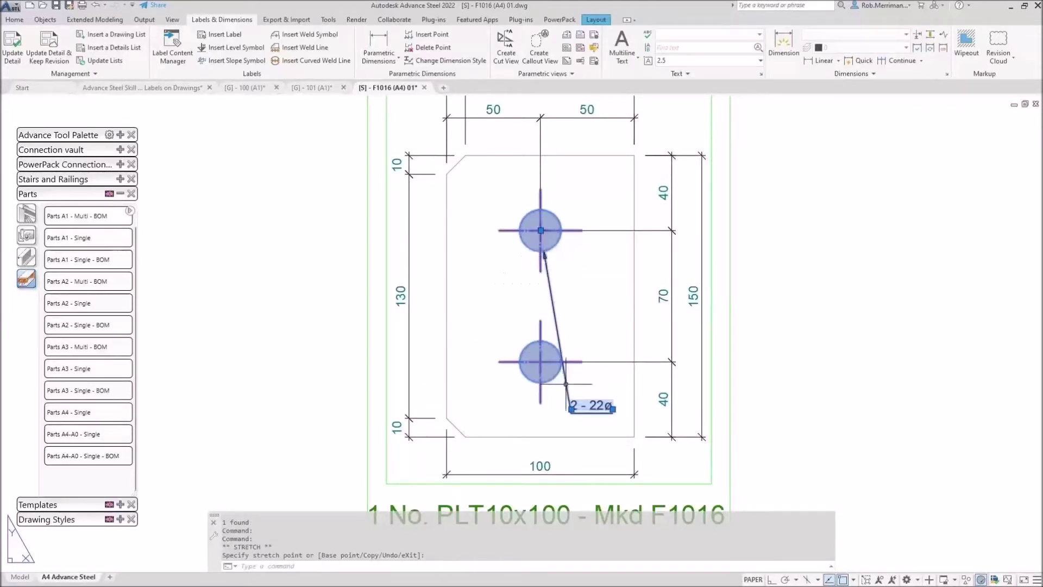
left_click(572, 408)
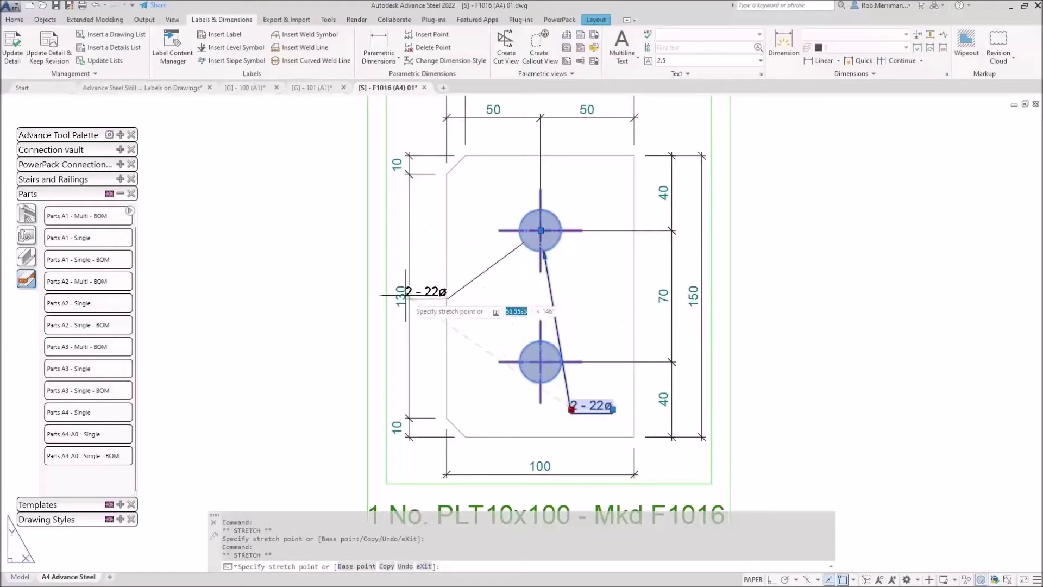
left_click(328, 400)
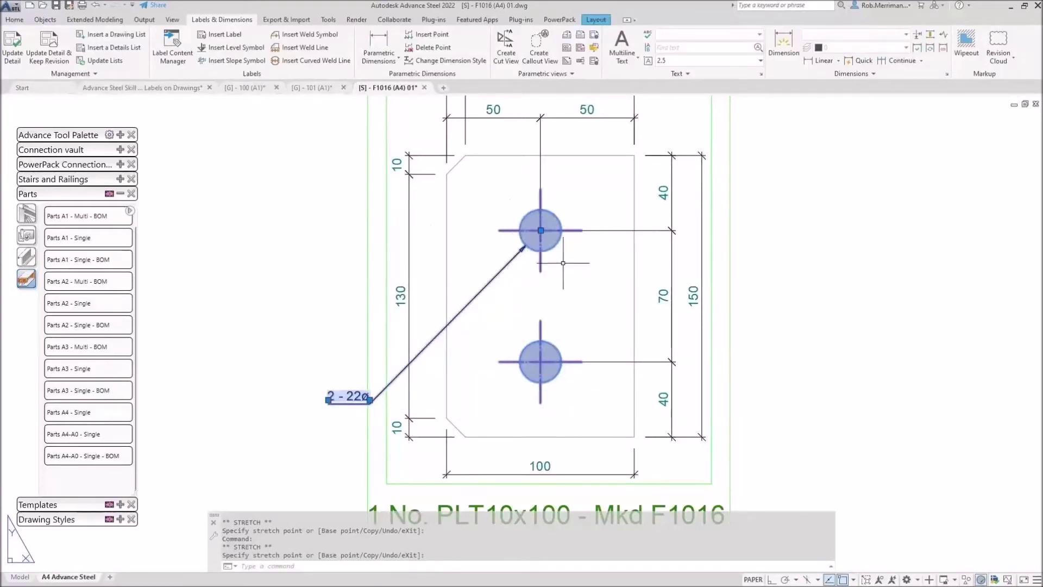
left_click(327, 400)
left_click(374, 371)
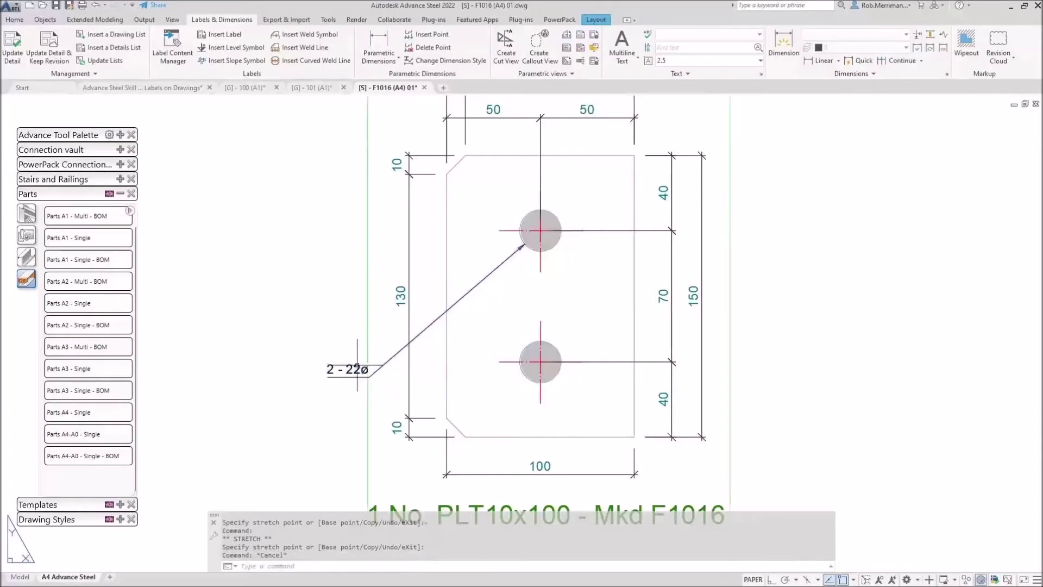
key("Escape")
Turn automatic leader line position back on in the hole label's leader line properties
left_click(374, 371)
double_click(374, 371)
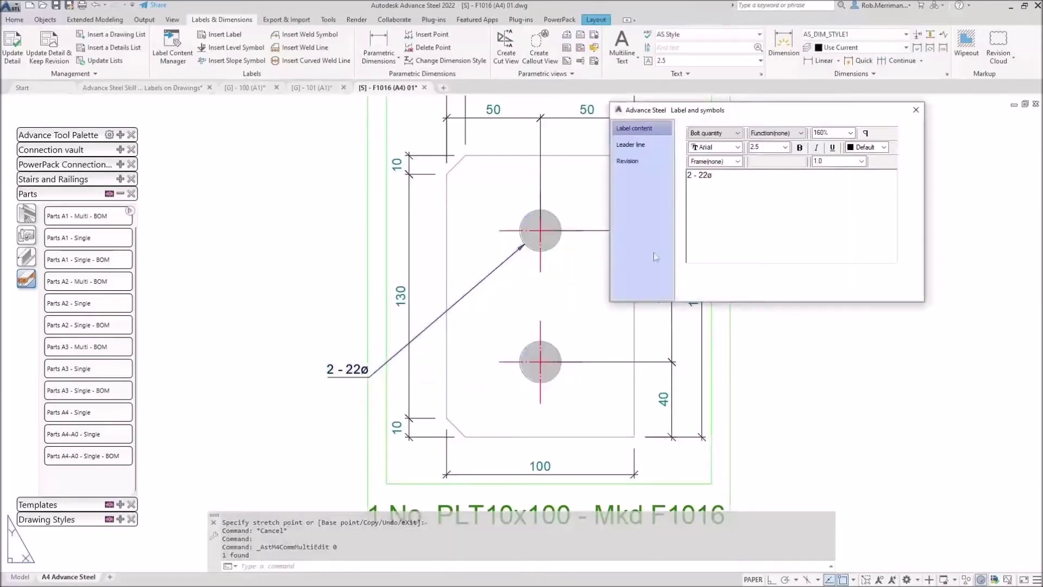
left_click(654, 144)
left_click(741, 185)
left_click(916, 110)
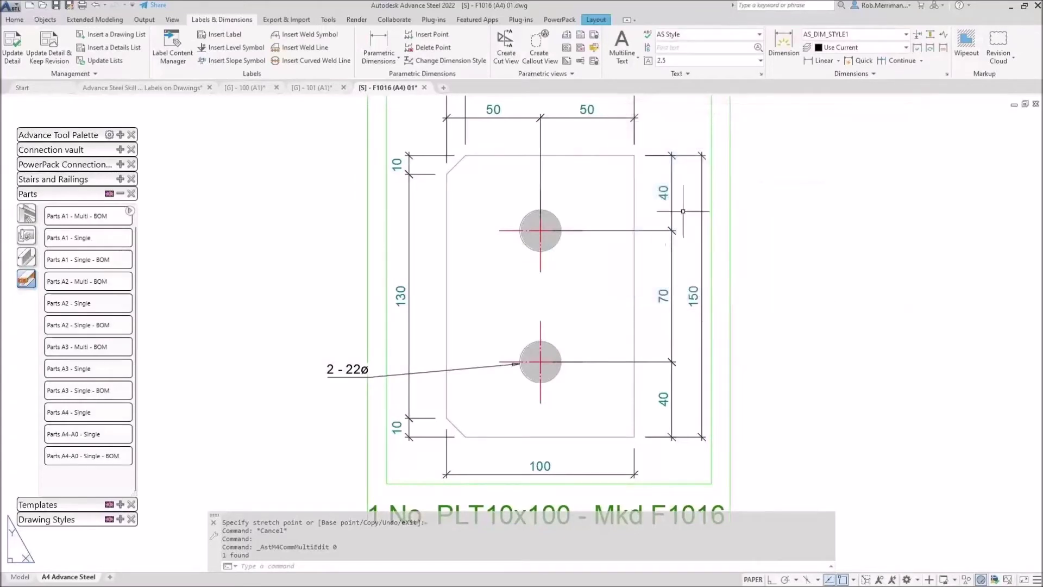
Move the hole label slightly up outside the plate's left edge, to a height between the two holes
left_click(348, 370)
left_click(328, 374)
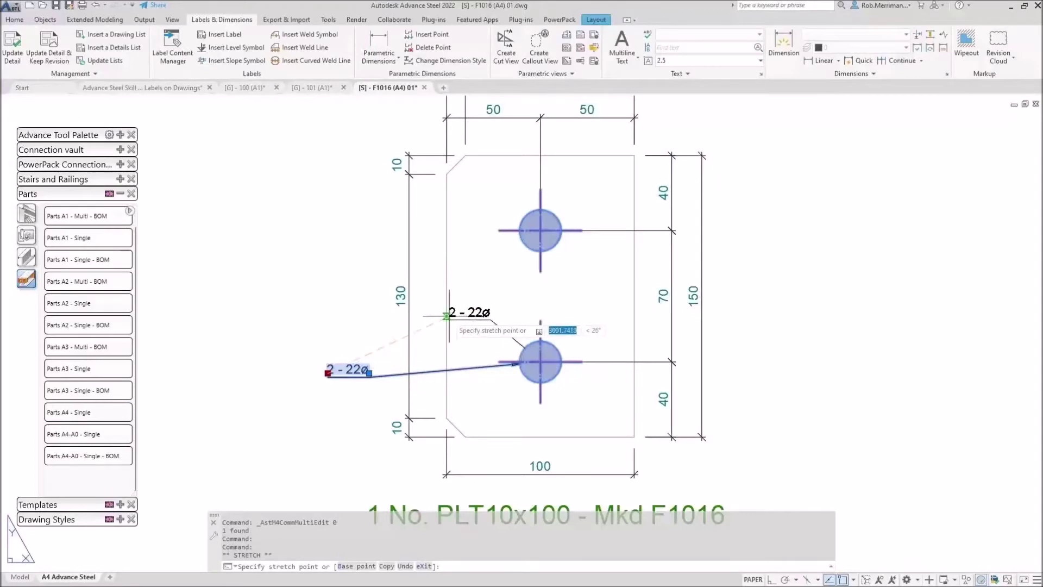
left_click(337, 322)
key("Escape")
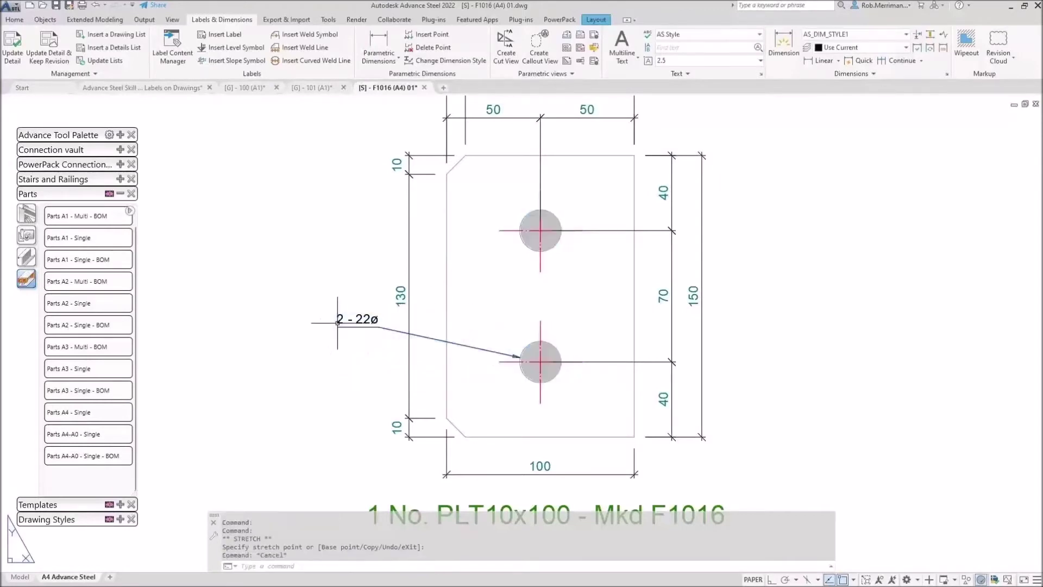
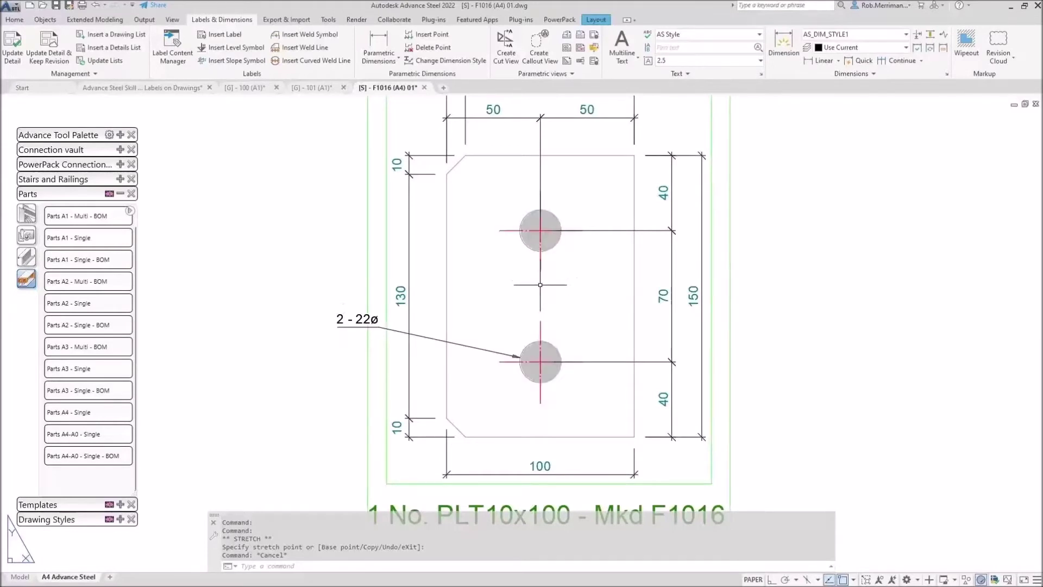
Measure the gap between the facing ends of the two holes' vertical centre marks
type("di")
key("Return")
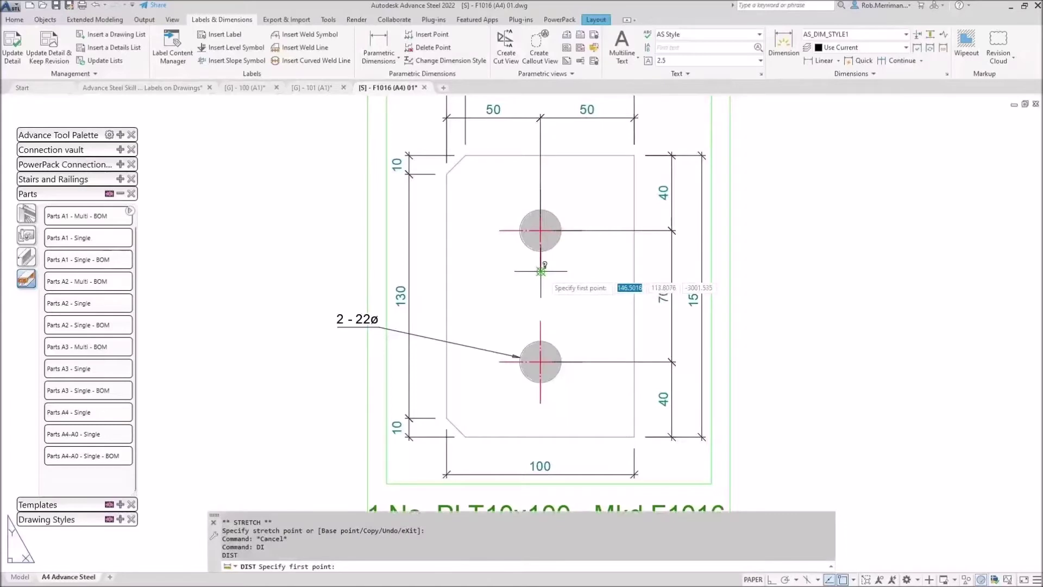
left_click(540, 271)
left_click(540, 320)
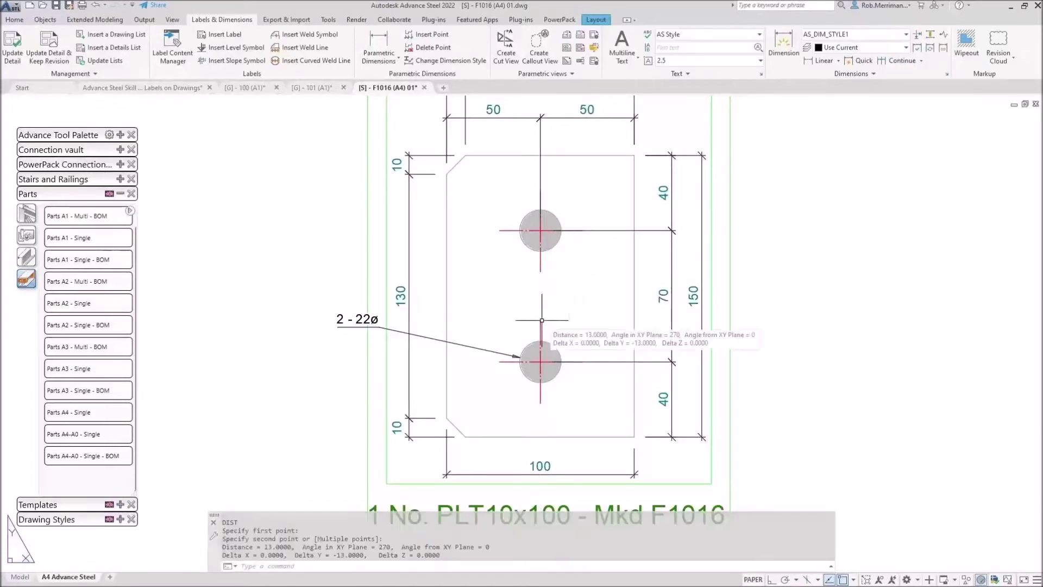
Close the shear plate drawing F1016 (A4) 01
scroll(542, 320, "down", 2)
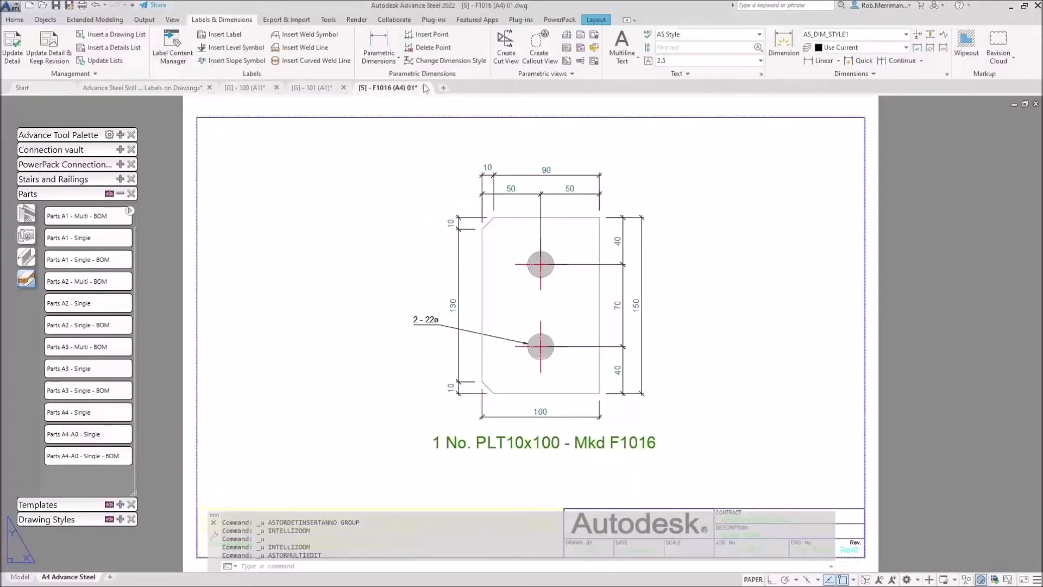
left_click(559, 322)
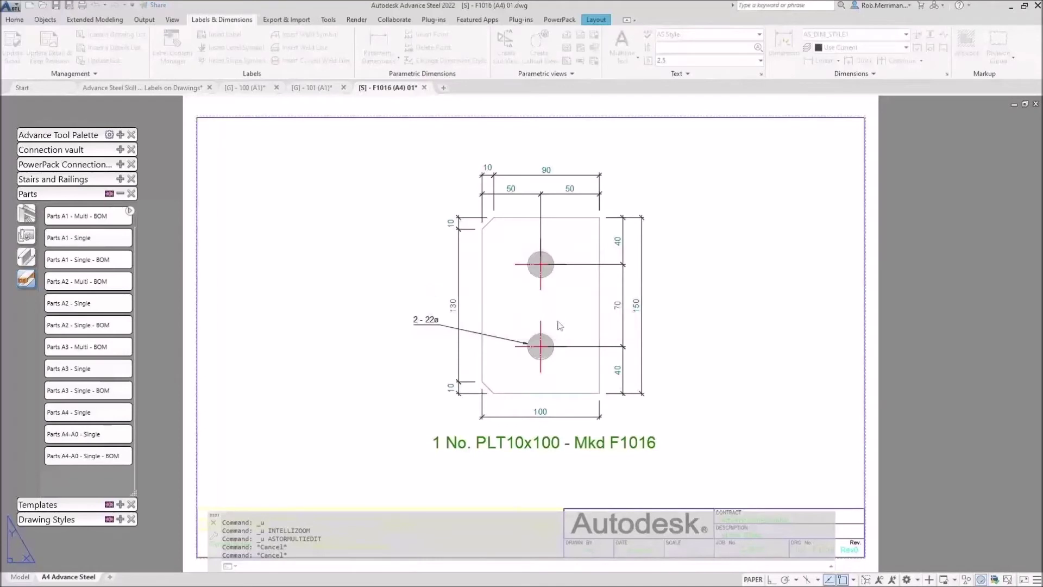
left_click(608, 323)
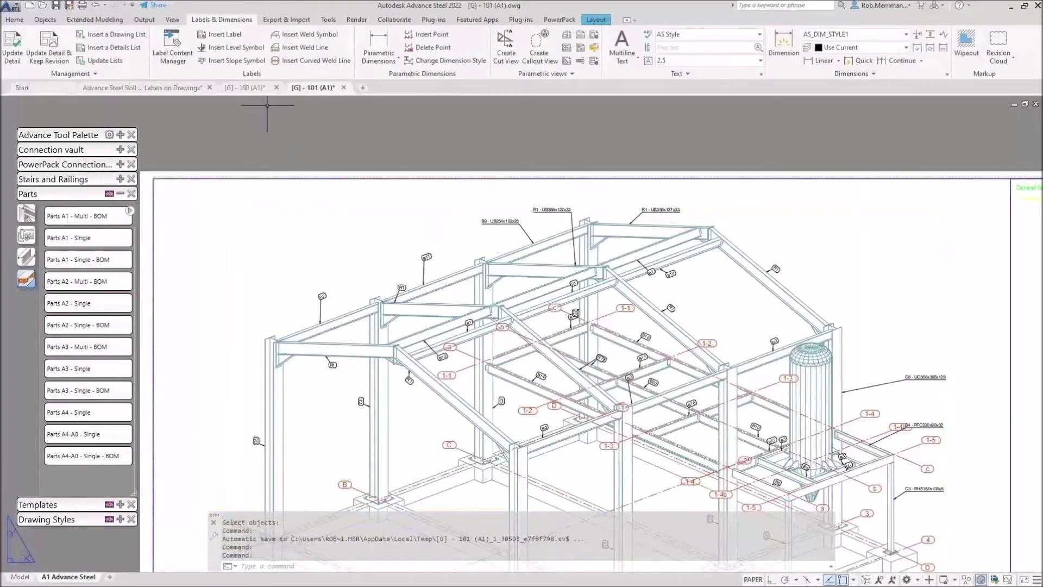
Switch to the [G] - 100 (A1) drawing and move the B20 beam label up and to the right, clear of its beam
left_click(247, 87)
scroll(400, 317, "up", 5)
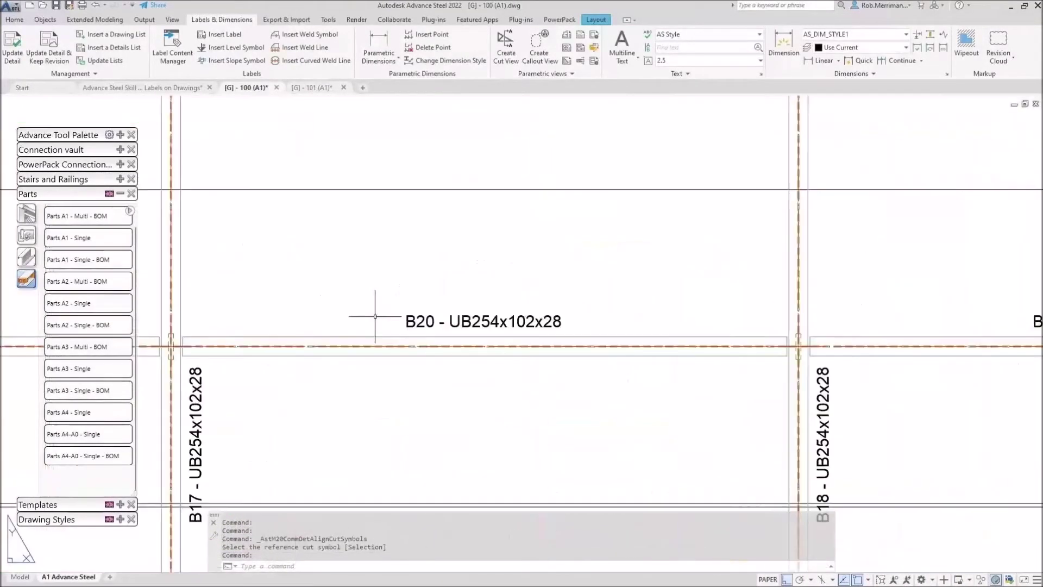
left_click(390, 328)
left_click(408, 327)
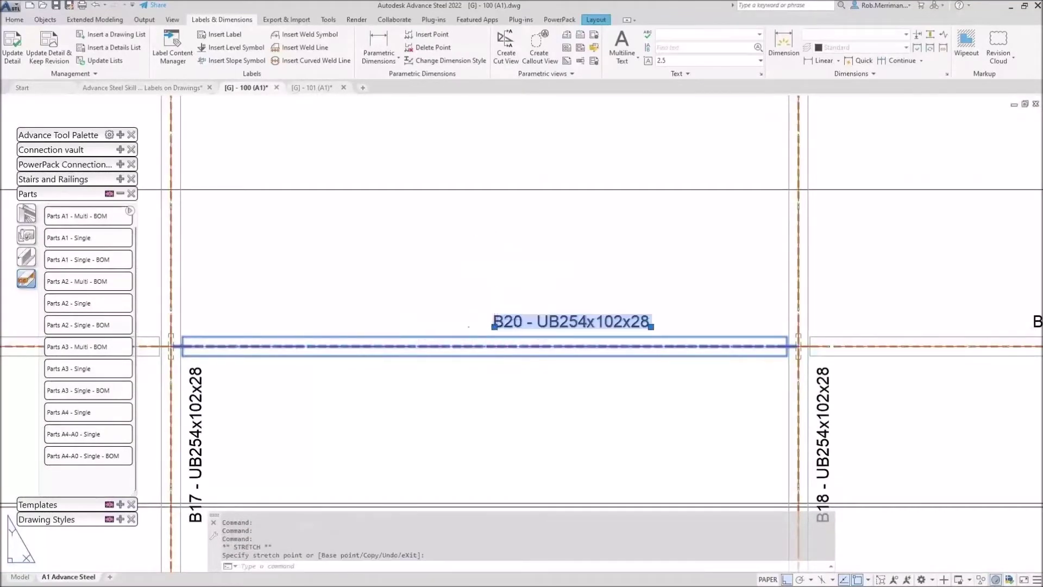
left_click(494, 264)
left_click(494, 265)
left_click(543, 264)
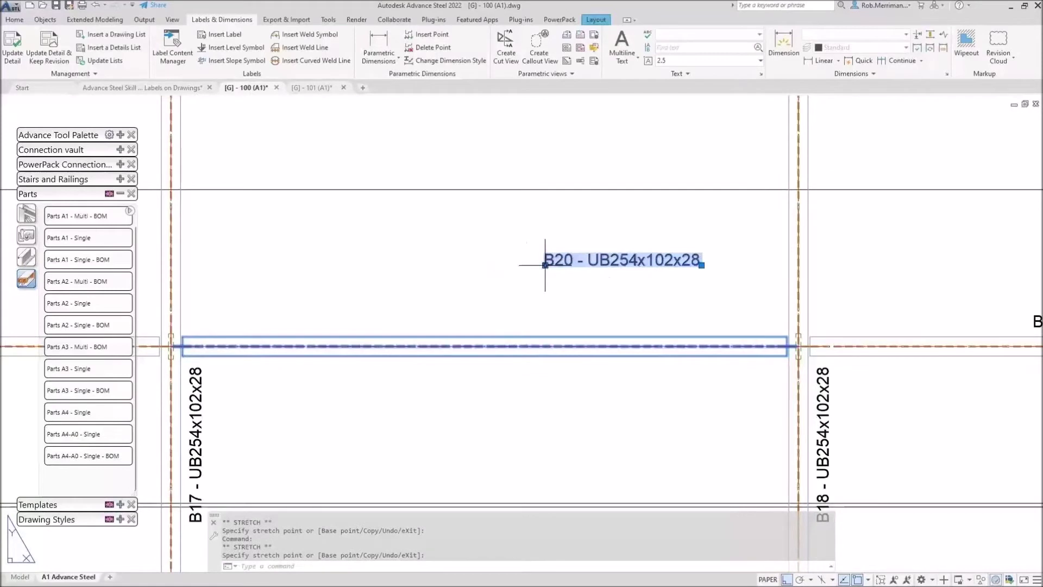
key("Escape")
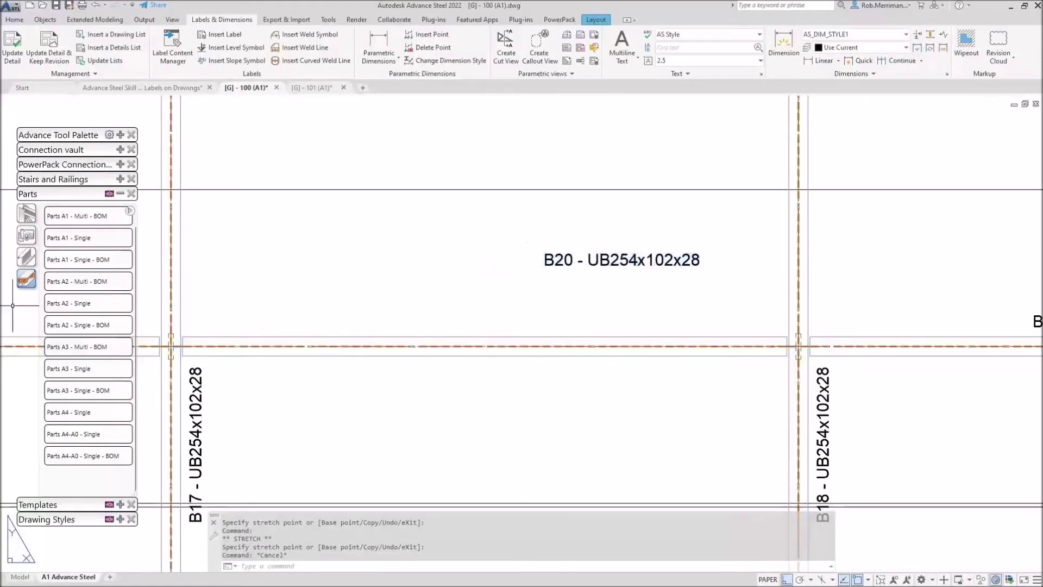
Turn on the leader line for the B20 beam label and place its properties dialog clear of the label
double_click(624, 260)
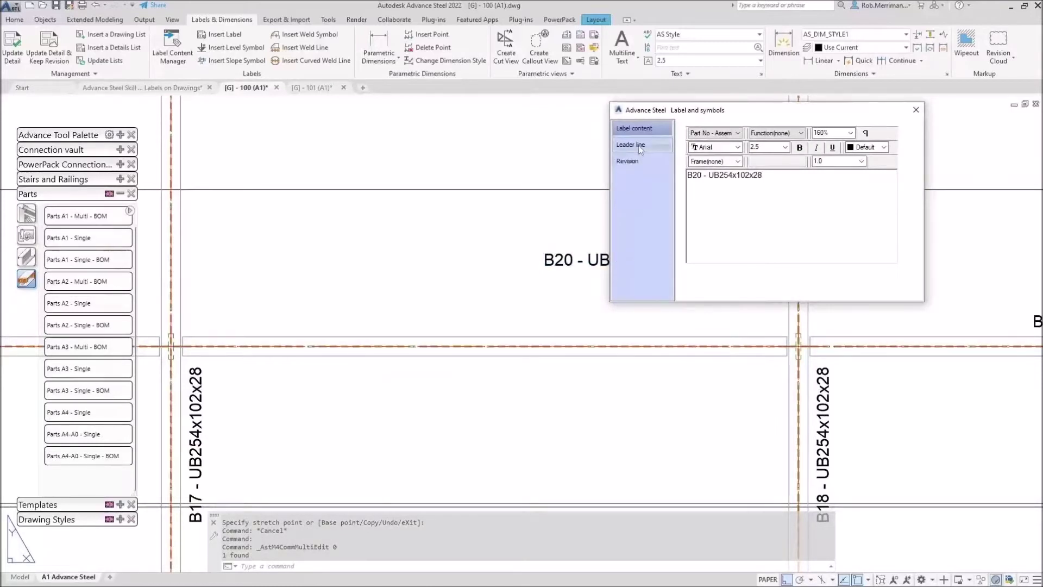
left_click(630, 144)
left_click(703, 134)
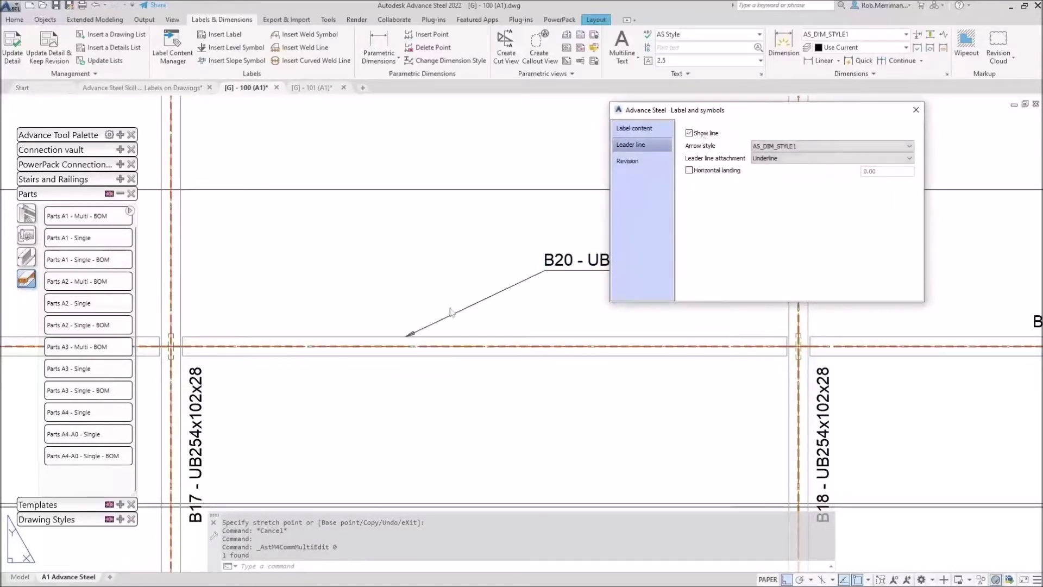
mouse_move(707, 104)
left_mouse_down()
mouse_move(728, 213)
mouse_move(468, 305)
mouse_move(297, 278)
mouse_move(254, 119)
left_mouse_up()
middle_click_drag(567, 239, 730, 257)
left_click_drag(384, 126, 429, 153)
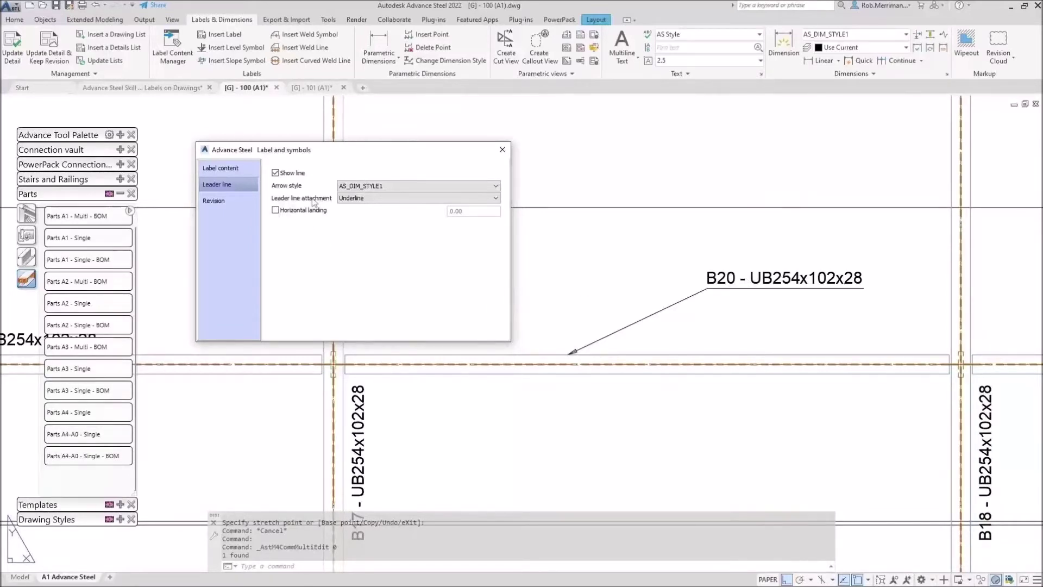
Set the B20 label's leader line attachment to Middle and enable a horizontal landing of 1.5
left_click(362, 199)
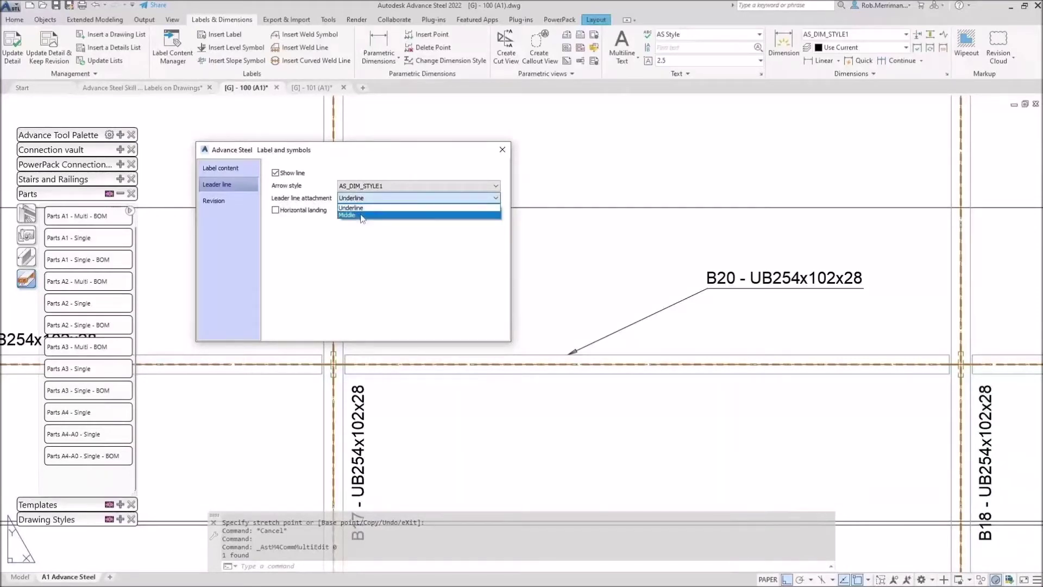
left_click(361, 215)
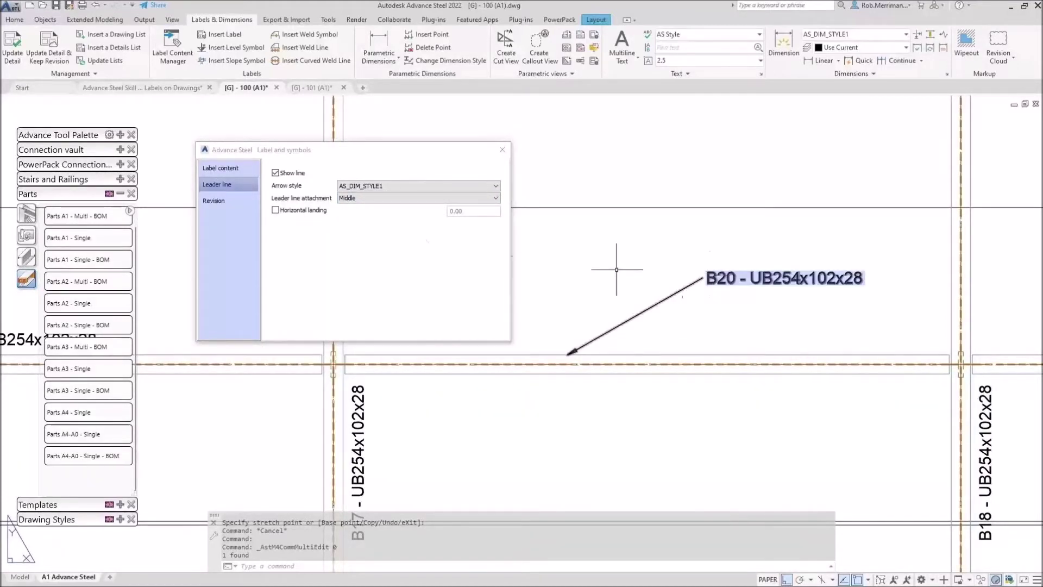
left_click(295, 212)
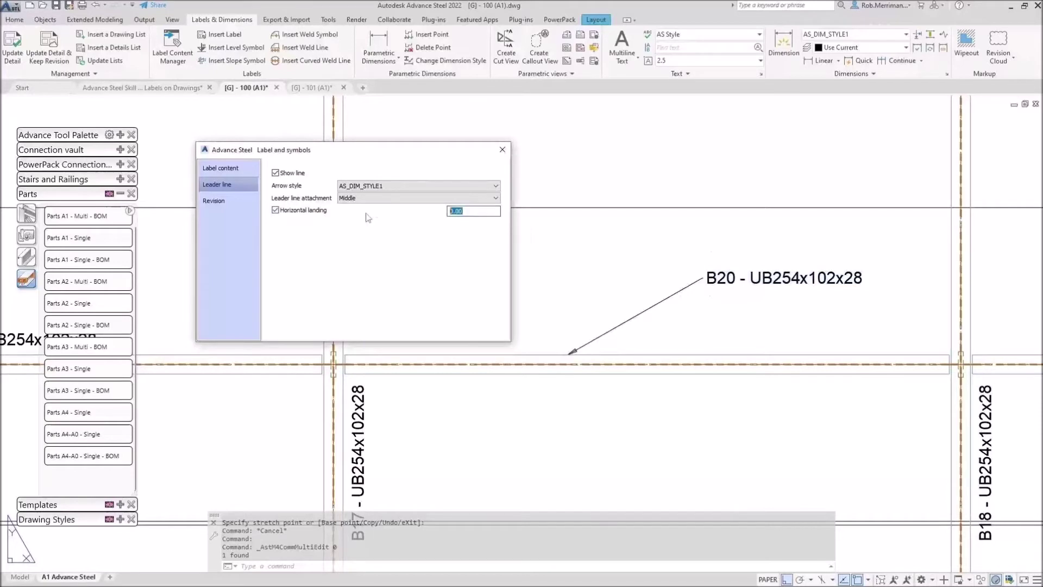
key("Return")
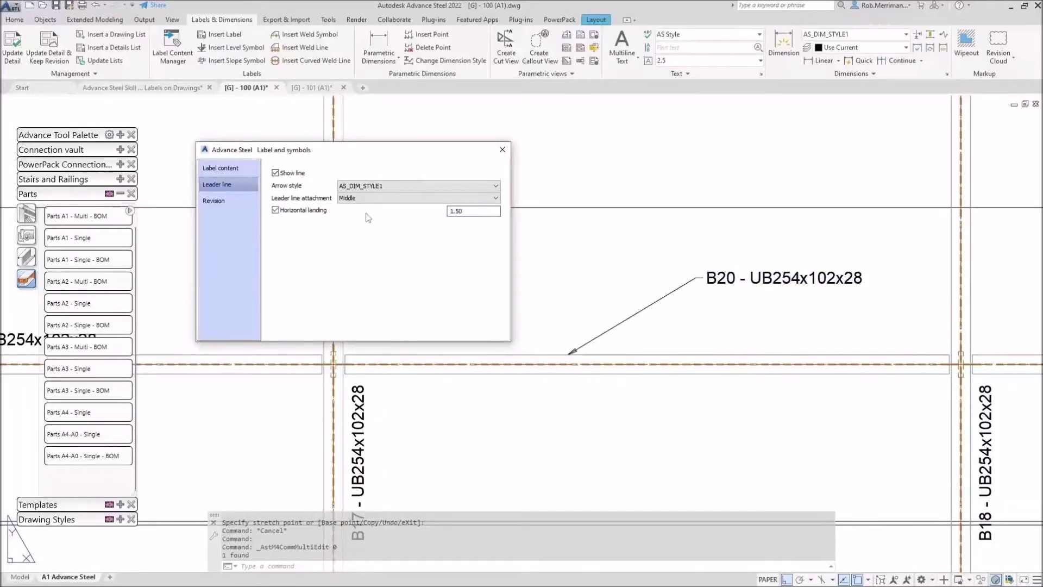
left_click(502, 149)
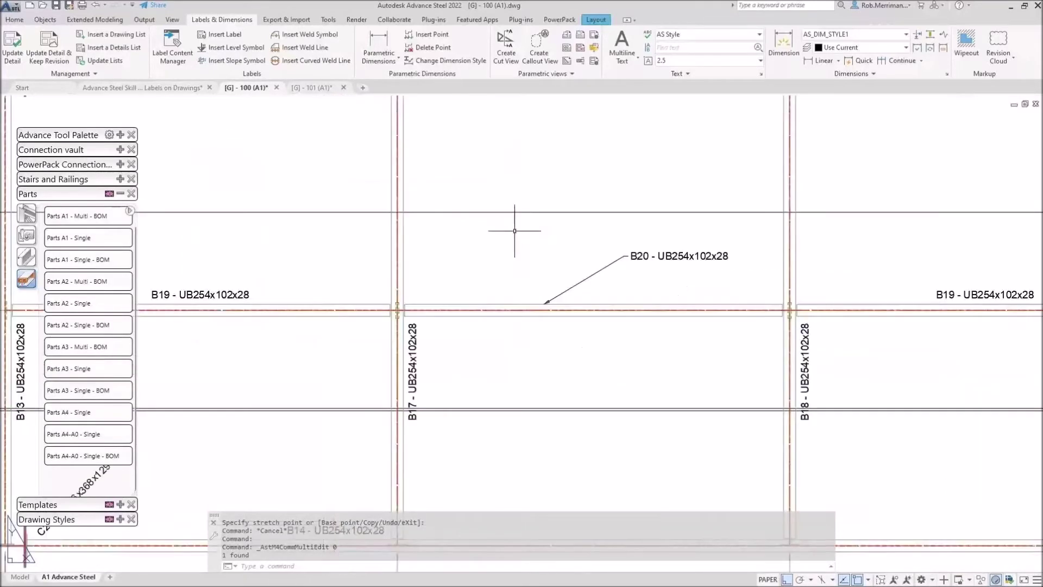
Move the B20 label closer to its leader's arrowhead so the leader runs steeper to the beam
left_click(639, 267)
scroll(593, 279, "up", 6)
left_click(578, 285)
scroll(566, 246, "down", 6)
scroll(566, 246, "down", 2)
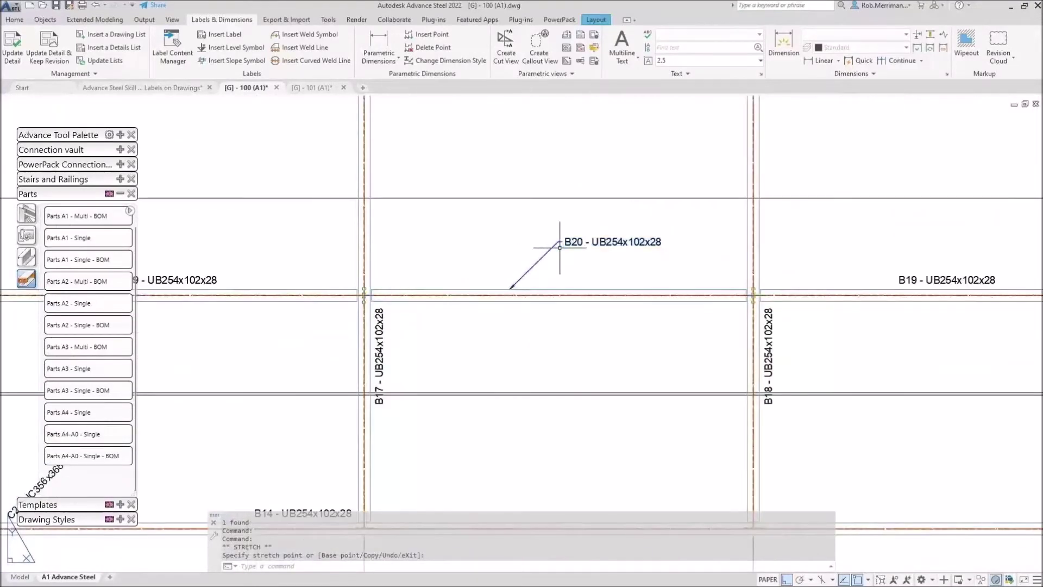
key("Escape")
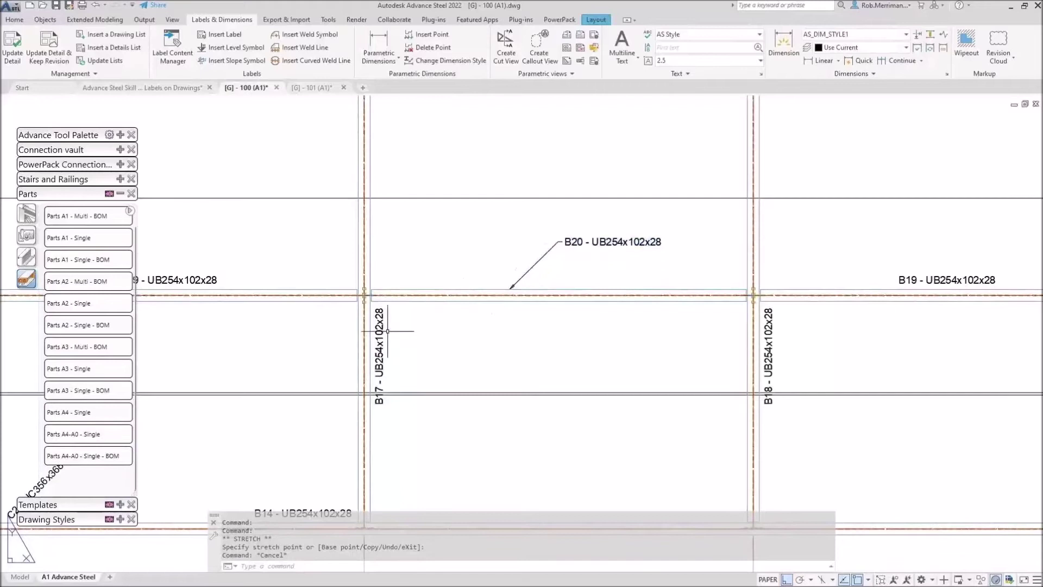
left_click(904, 283)
left_click(212, 282)
right_click(214, 284)
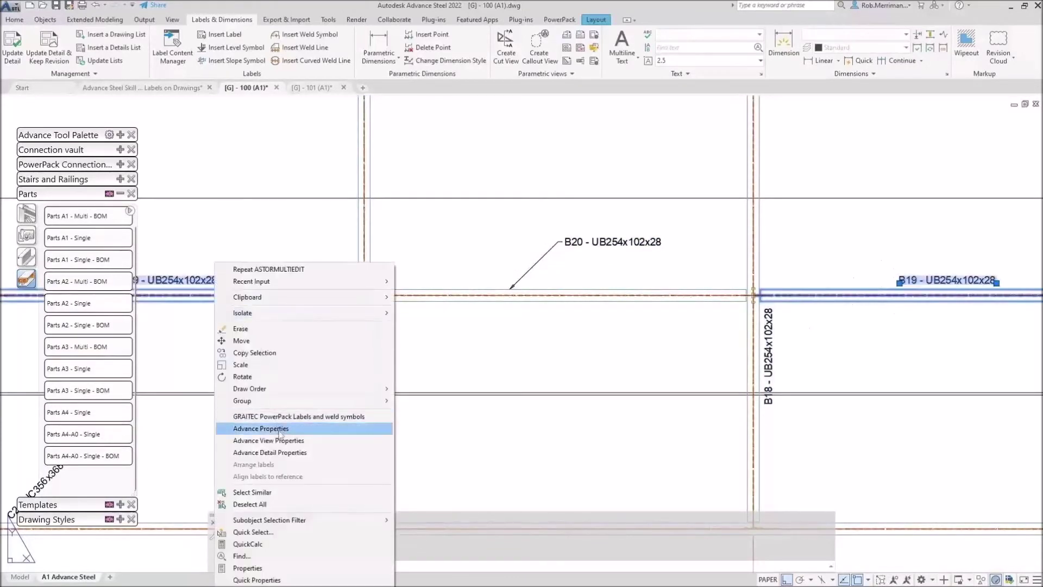
left_click(274, 428)
left_click_drag(381, 149, 616, 341)
left_click(470, 376)
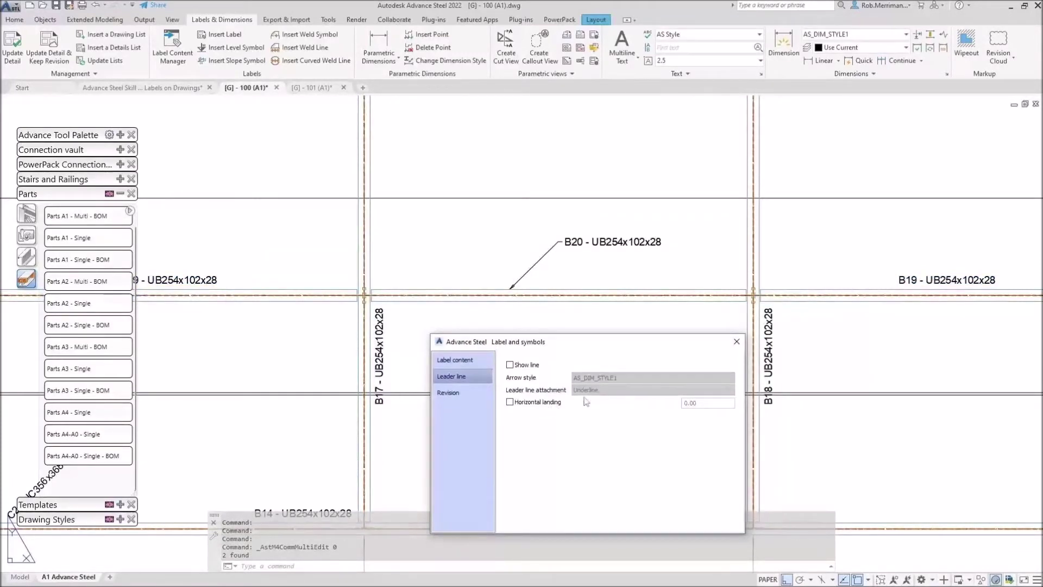
left_click(902, 281)
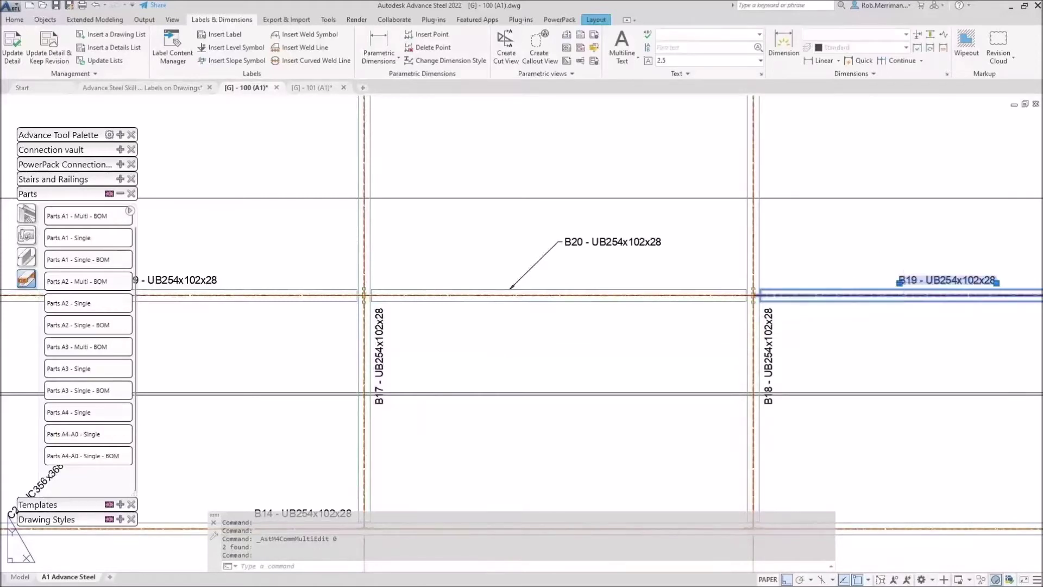
left_click(462, 377)
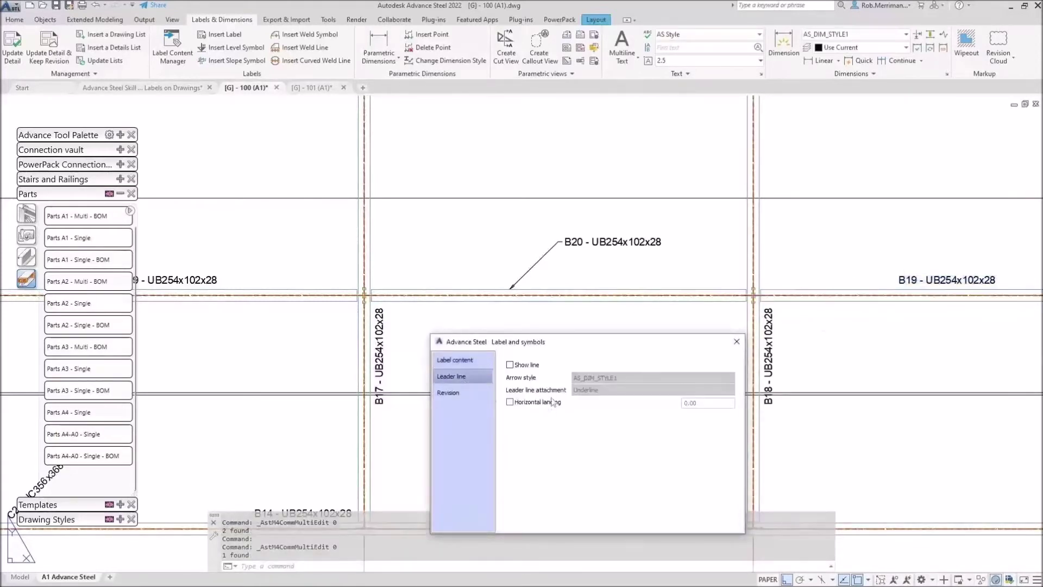
left_click(736, 342)
Open the shared properties of both B19 beam labels on grid line b and turn on their leader lines
left_click(901, 279)
scroll(806, 332, "down", 2)
left_click(406, 300)
right_click(406, 300)
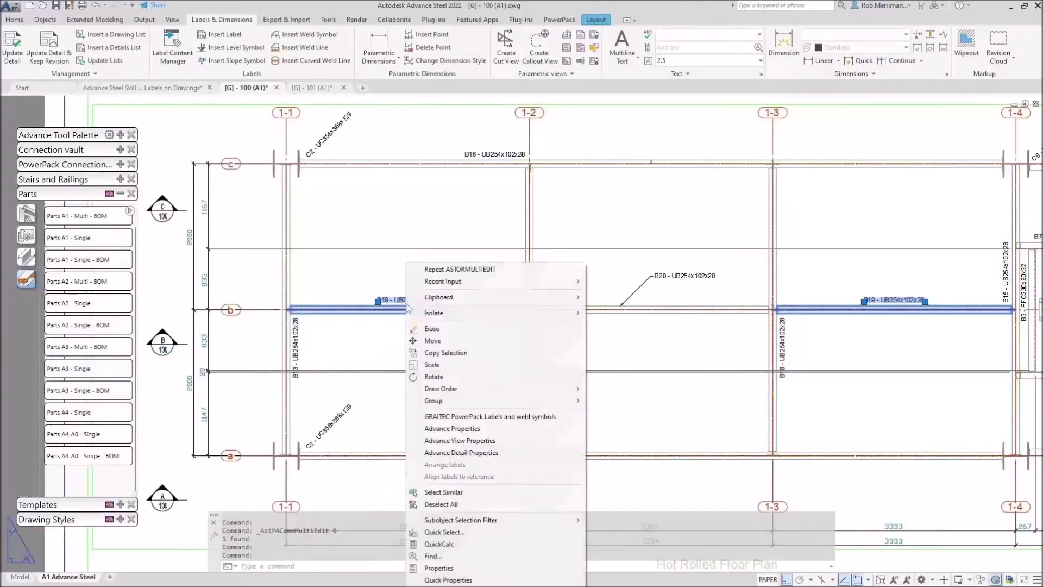
left_click(486, 411)
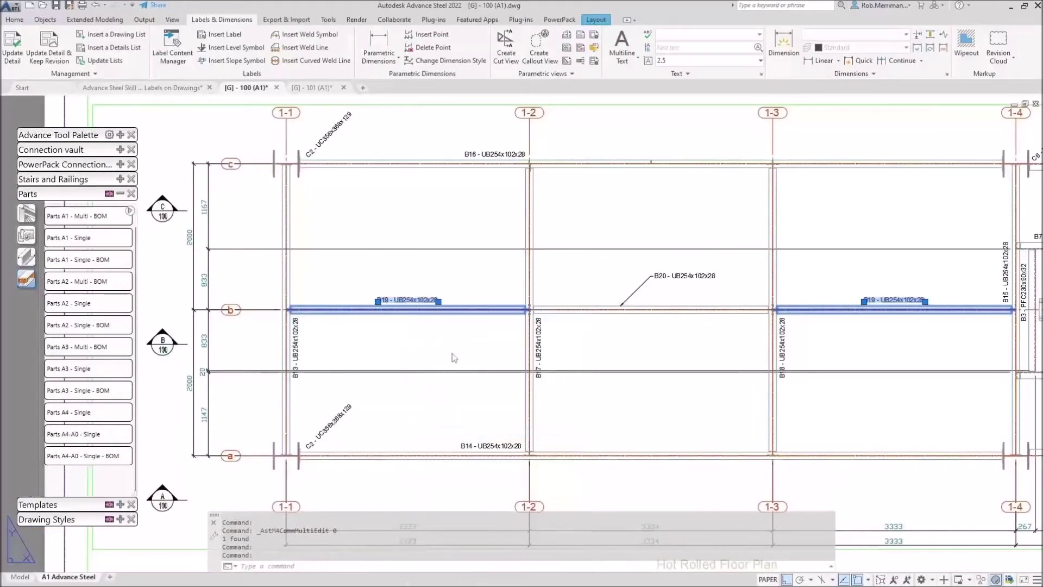
left_click(466, 376)
left_click(525, 365)
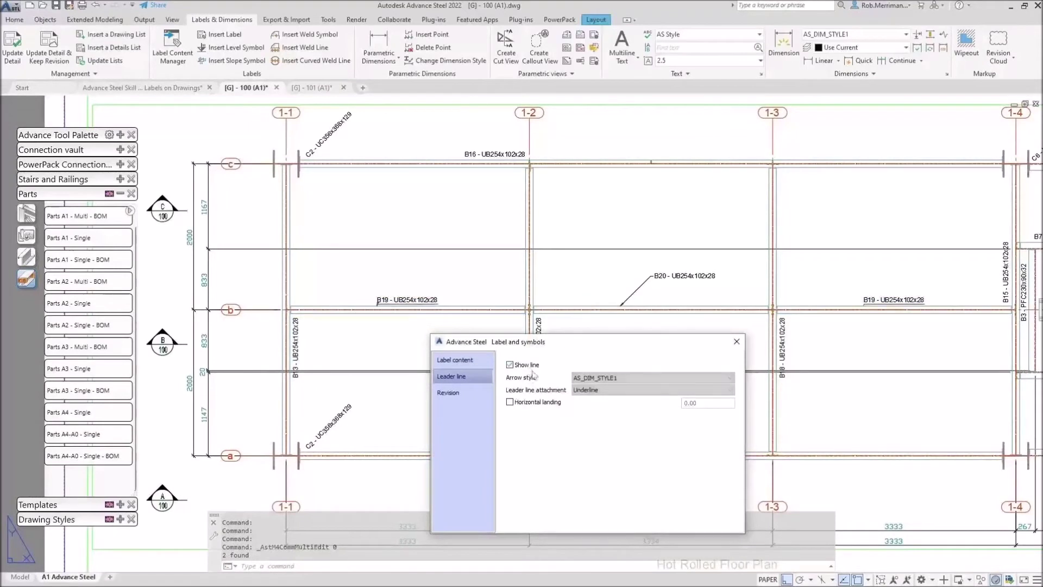
Set both B19 labels' leader line attachment to Middle and enable a horizontal landing of 1.5
left_click(652, 390)
left_click(608, 407)
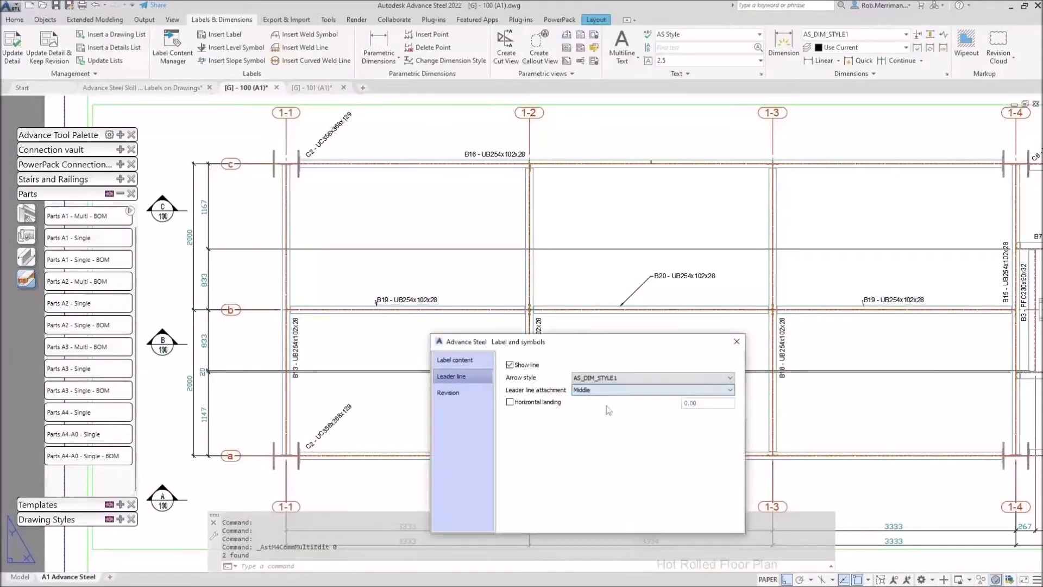
left_click(518, 402)
left_click_drag(700, 402, 651, 399)
type("1.5")
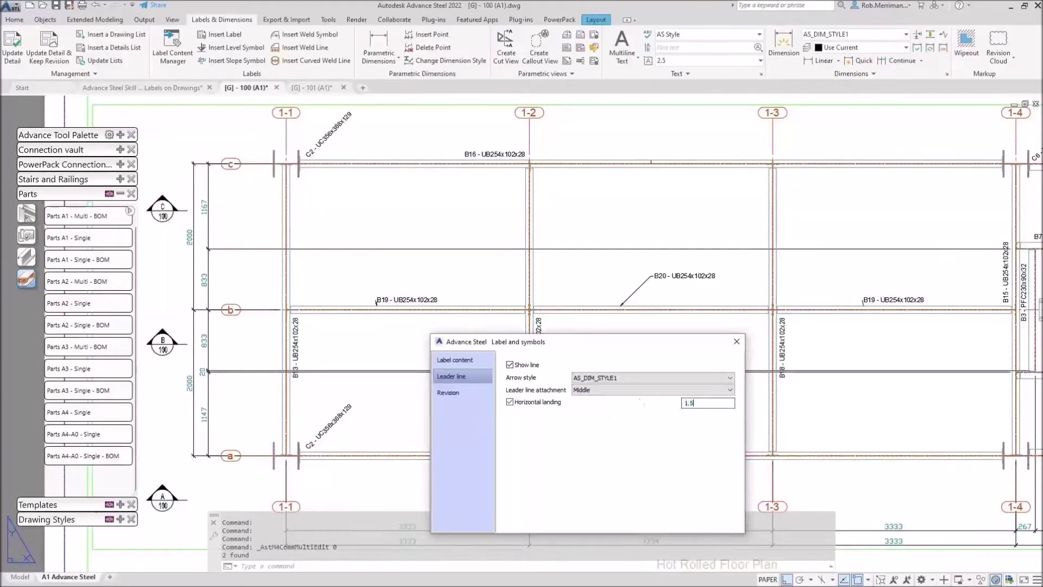
left_click(737, 341)
Move the B19 label between grids 1-1 and 1-2 to the right and about 15 up, giving it a sloping leader
scroll(468, 304, "up", 2)
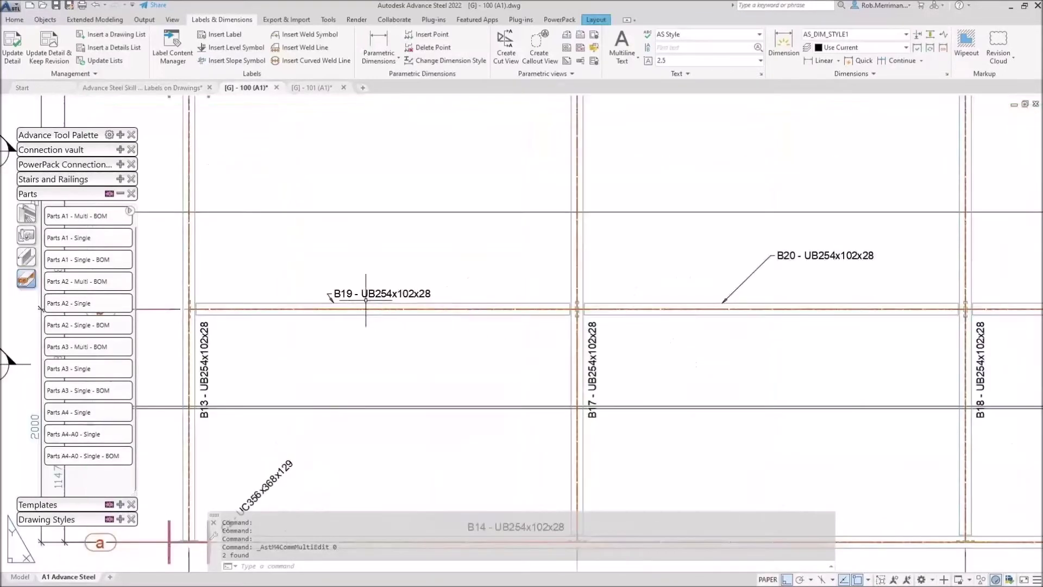
left_click(348, 294)
left_click(333, 298)
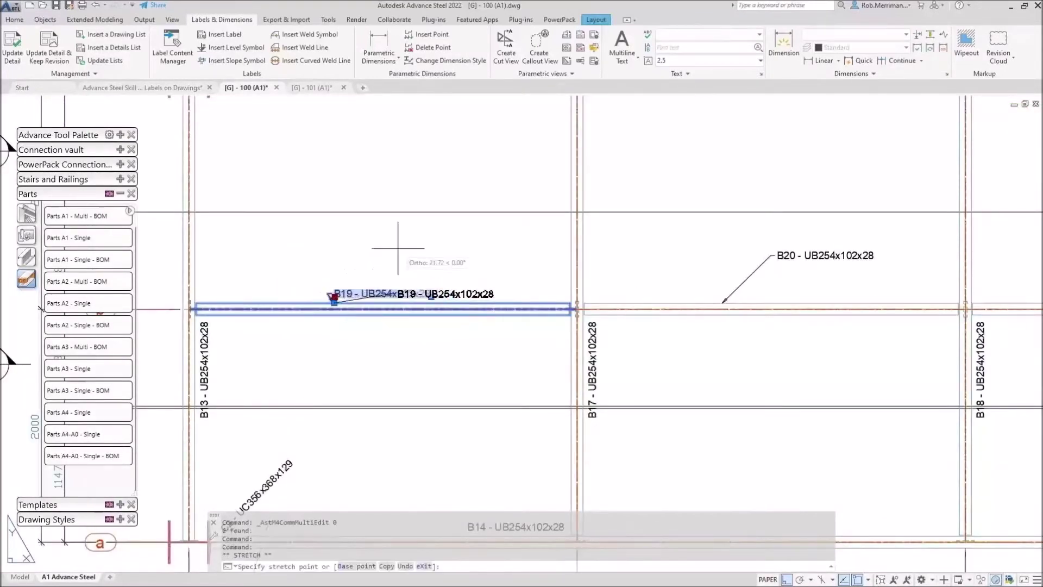
left_click(385, 233)
left_click(379, 296)
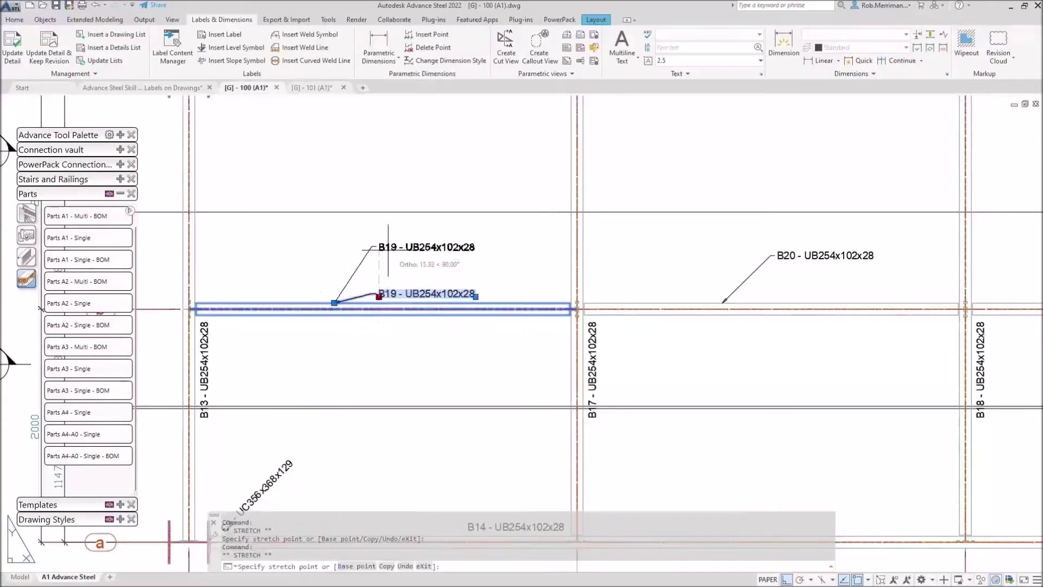
left_click(386, 249)
key("Escape")
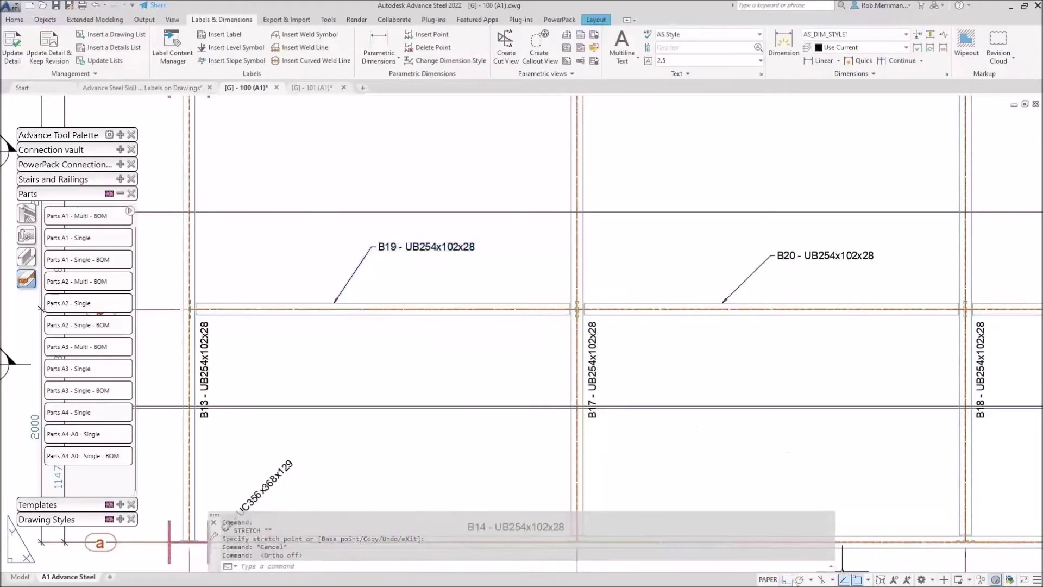
Turn ortho off and move the B19 label between grids 1-3 and 1-4 up and to the right of its arrowhead
scroll(602, 440, "down", 2)
key("F8")
left_click(841, 327)
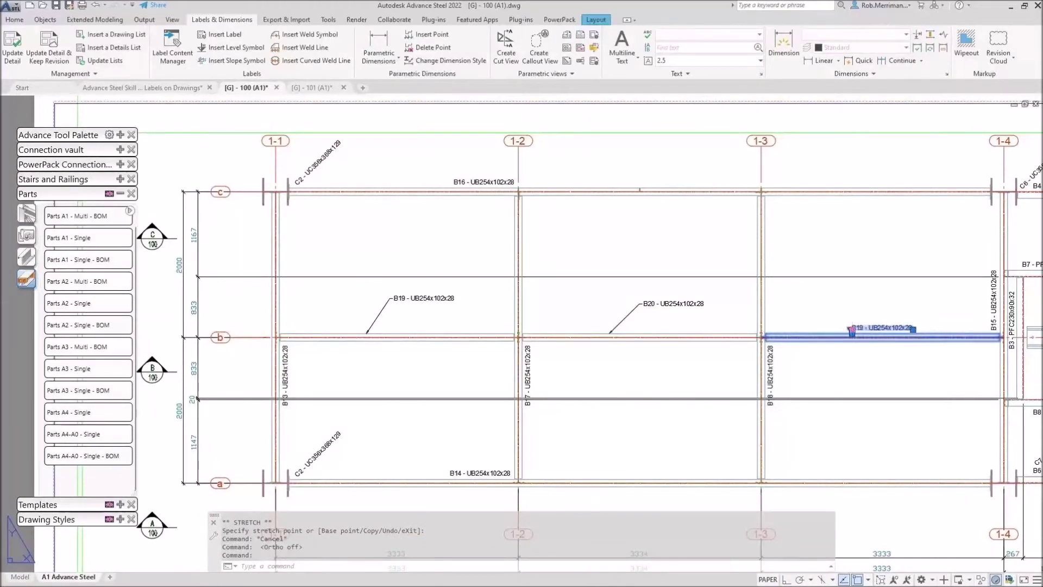
left_click(851, 330)
scroll(881, 306, "up", 1)
left_click(880, 302)
scroll(880, 301, "up", 1)
key("Escape")
scroll(867, 308, "down", 1)
scroll(865, 307, "down", 1)
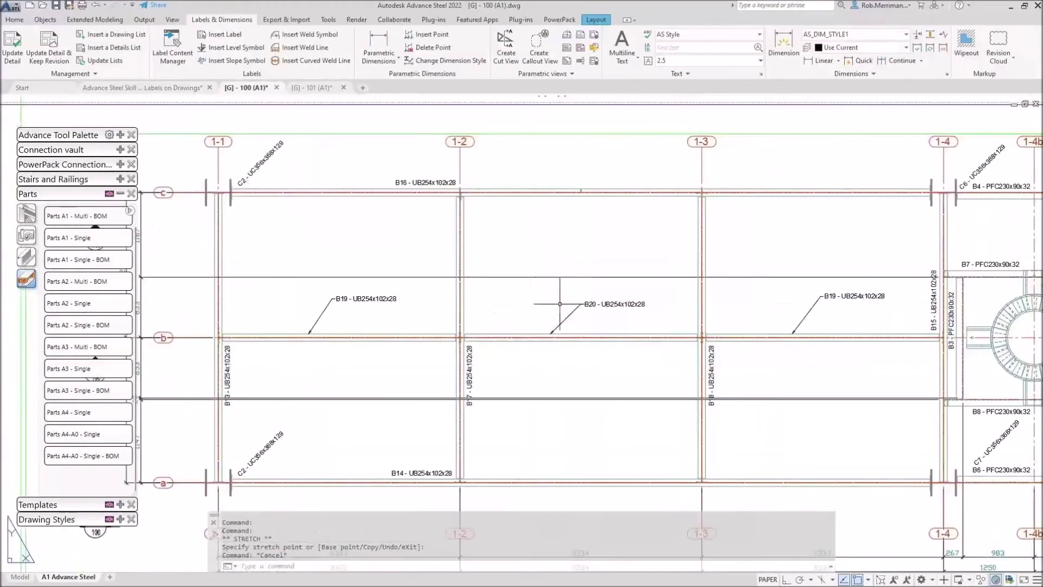
Align both B19 labels to the B20 reference label along the X axis
left_click(585, 302)
right_click(595, 306)
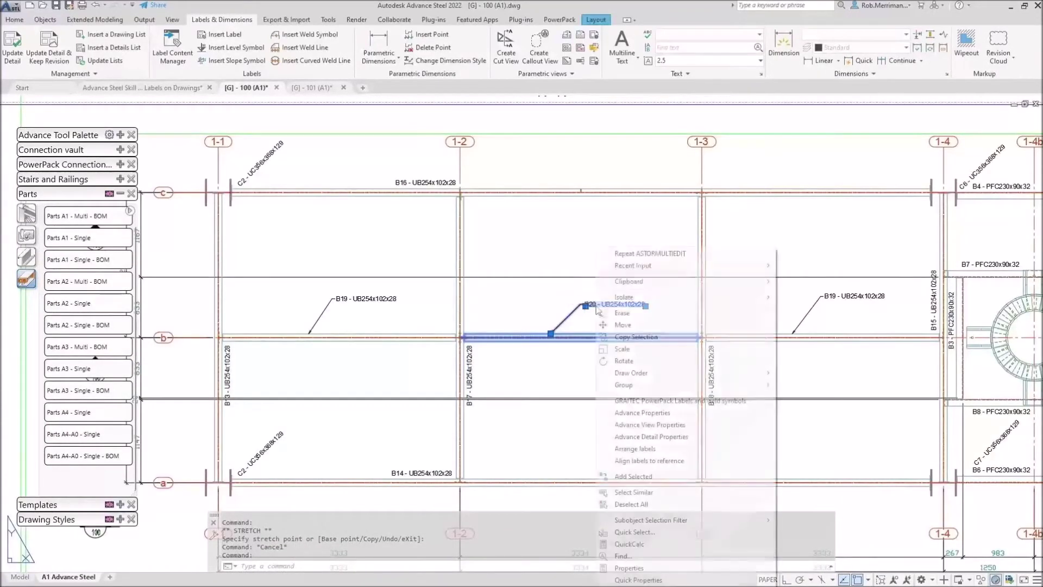
left_click(661, 461)
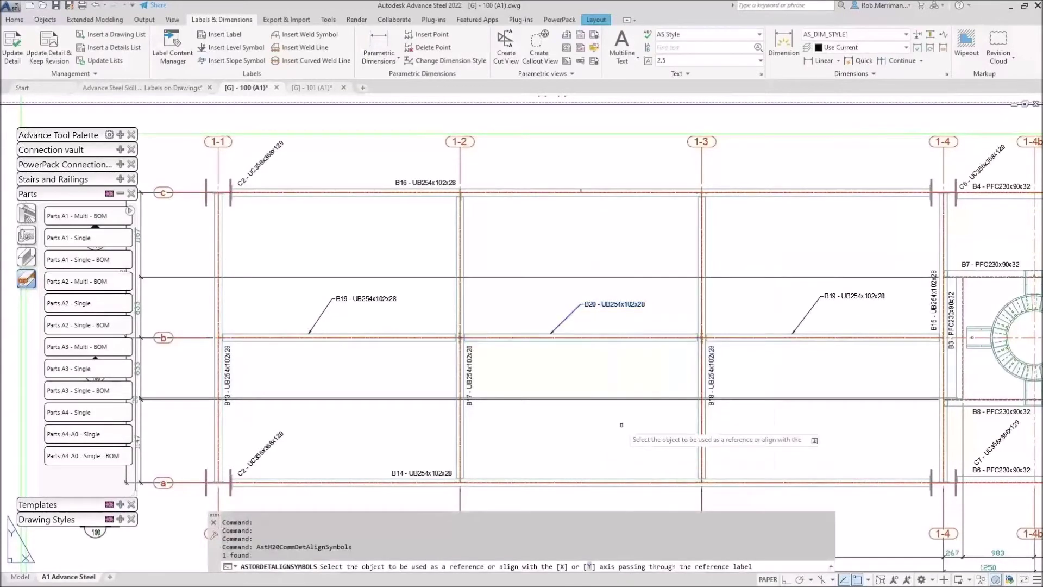
left_click(562, 566)
left_click(386, 299)
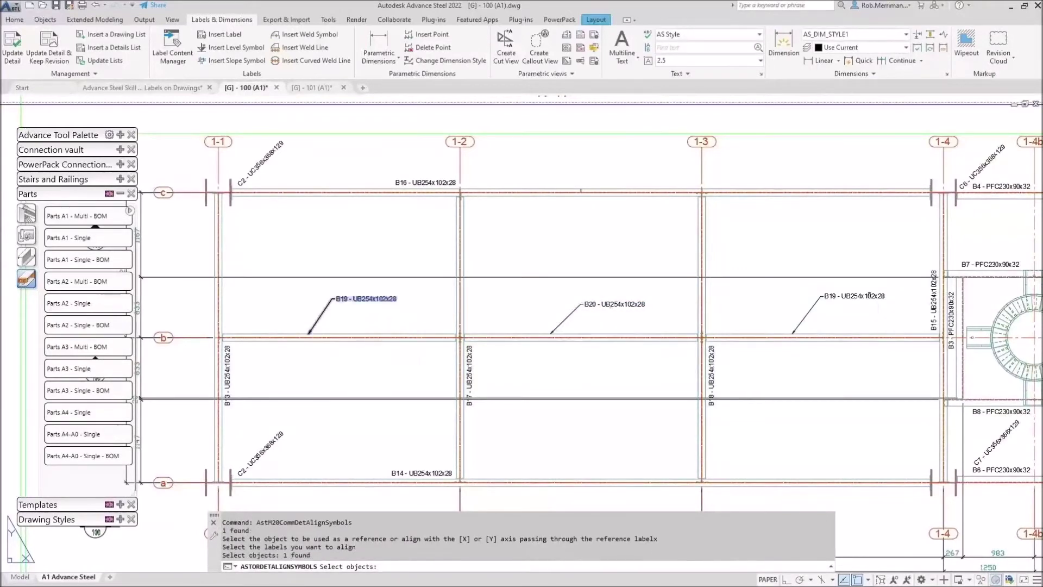
left_click(869, 296)
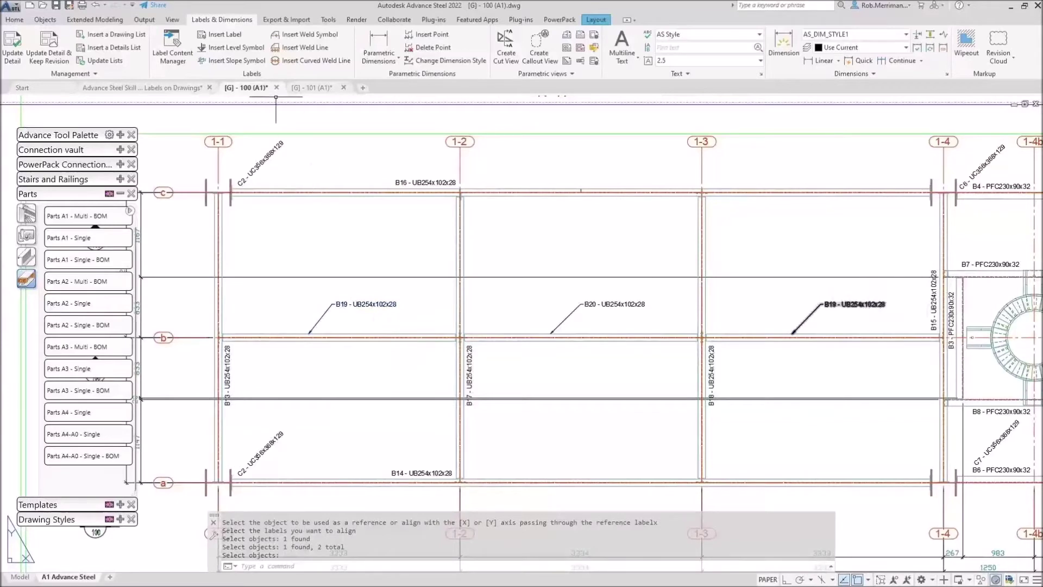
Try to draw a check line from below the first B19 label along the label row, and erase it
left_click(14, 19)
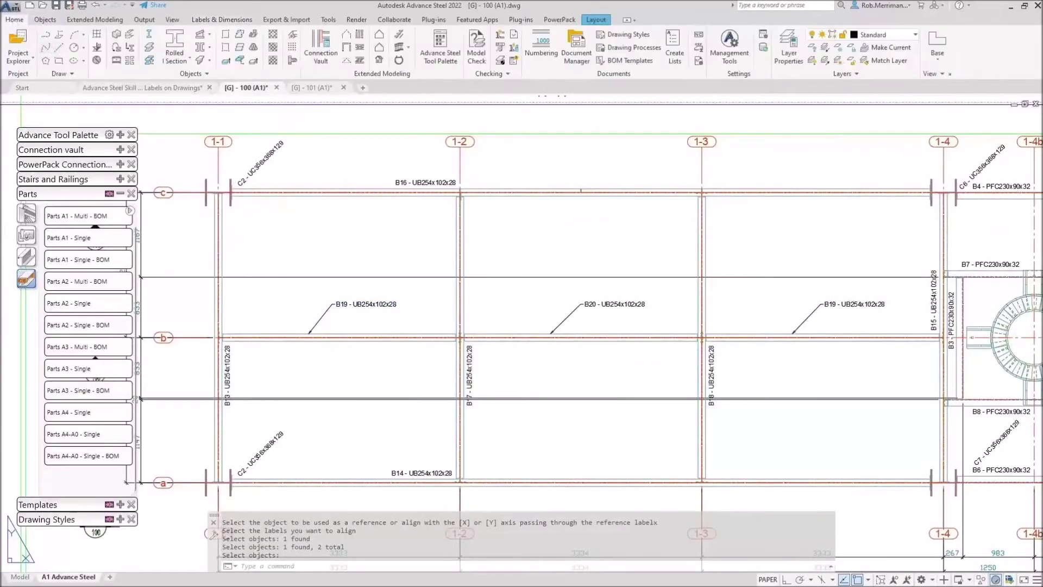
left_click(58, 47)
scroll(337, 306, "up", 10)
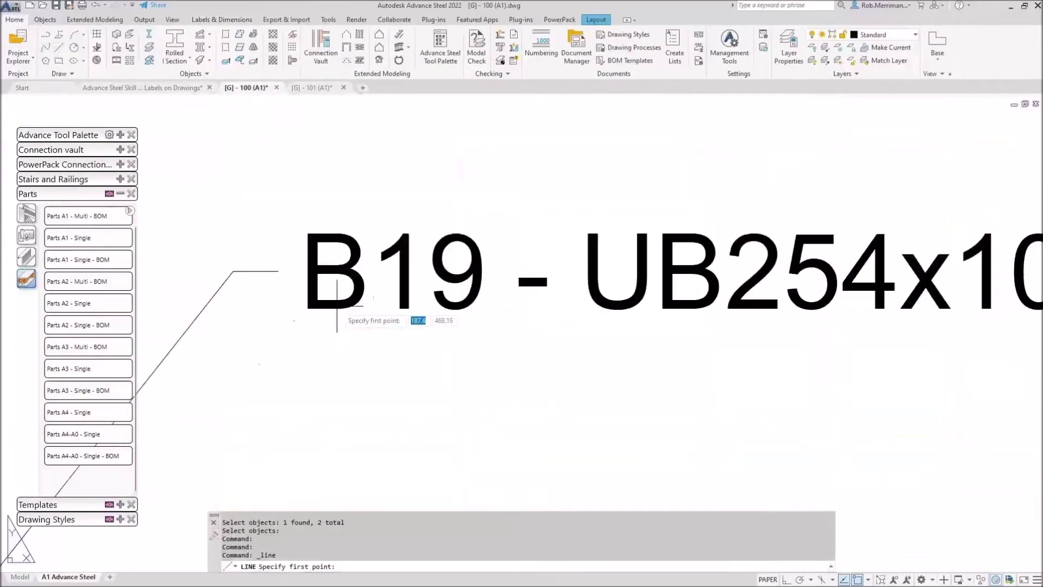
left_click(298, 298)
scroll(297, 298, "down", 8)
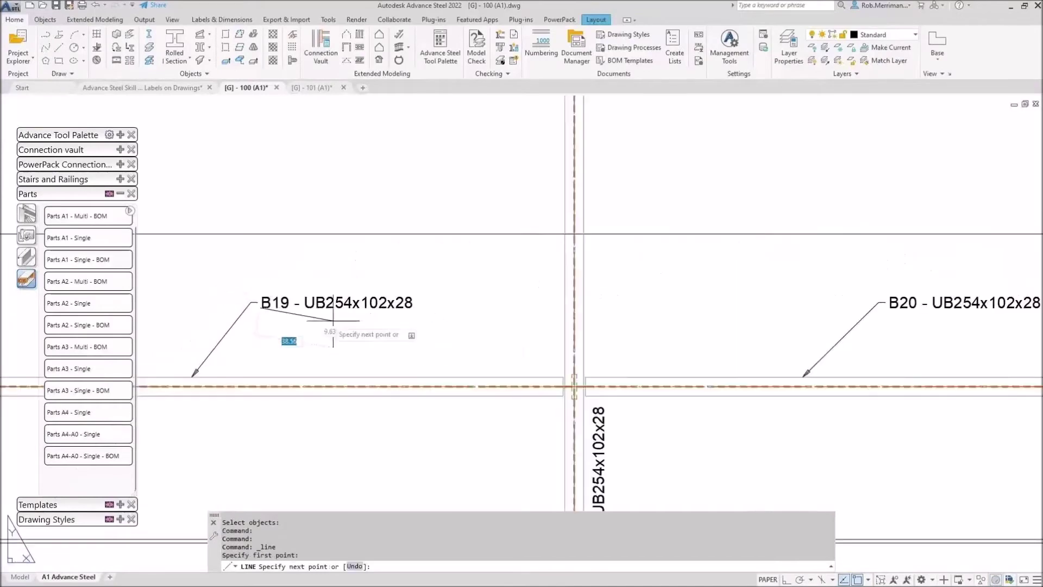
scroll(245, 320, "down", 5)
key("F8")
scroll(501, 309, "down", 5)
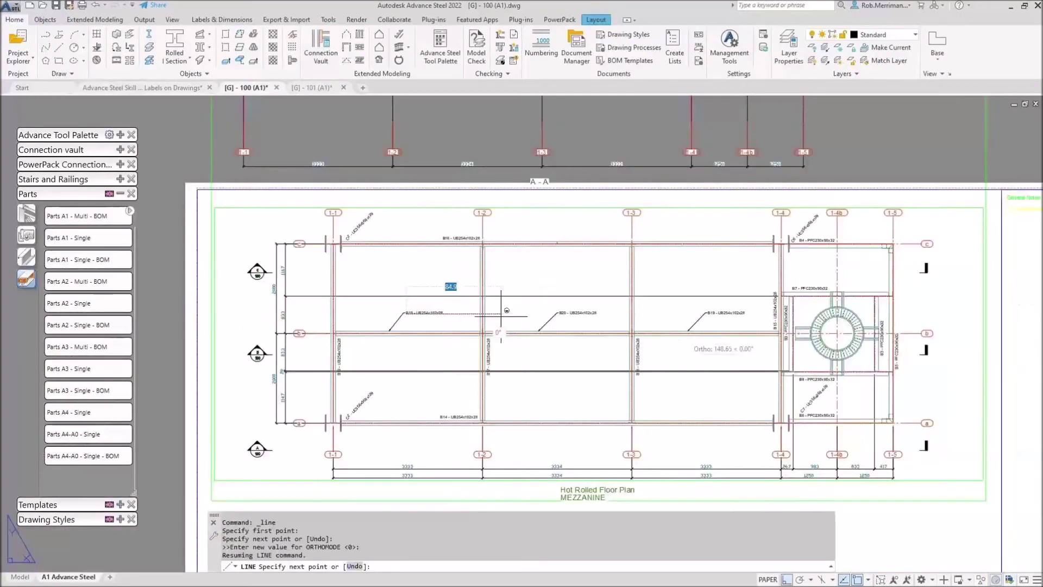
left_click(758, 320)
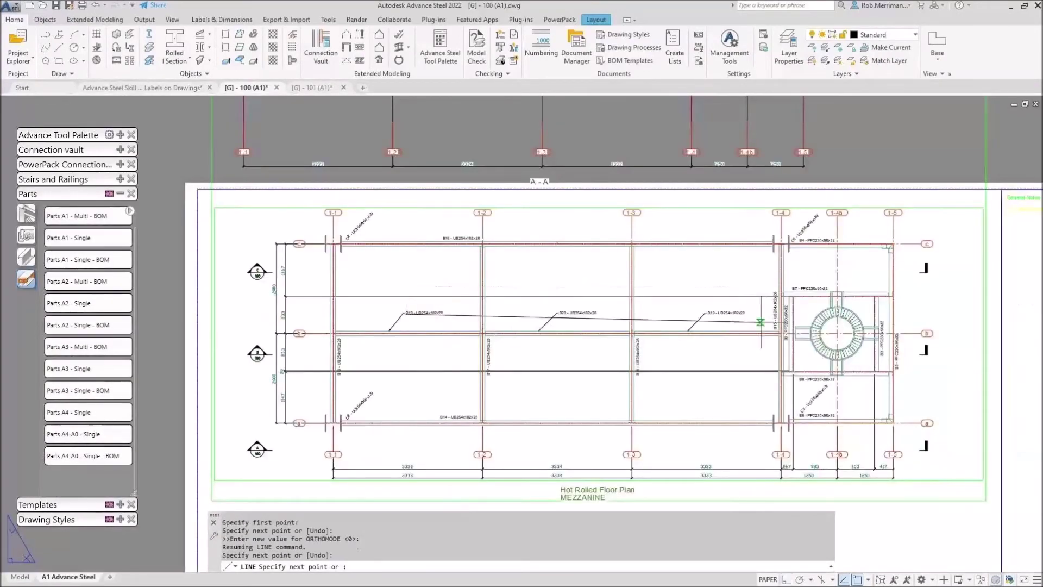
key("Escape")
left_click(753, 322)
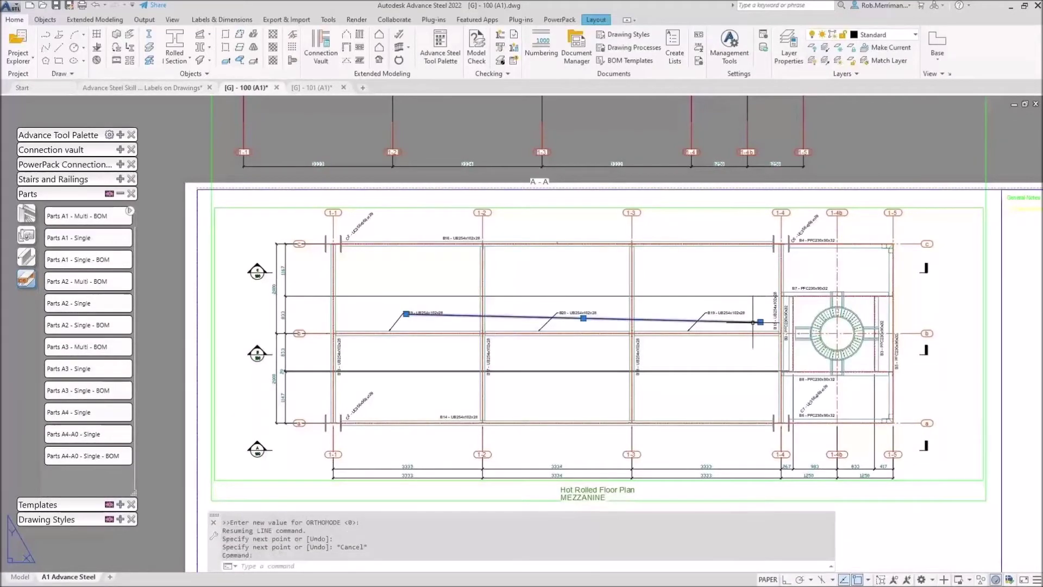
key("Delete")
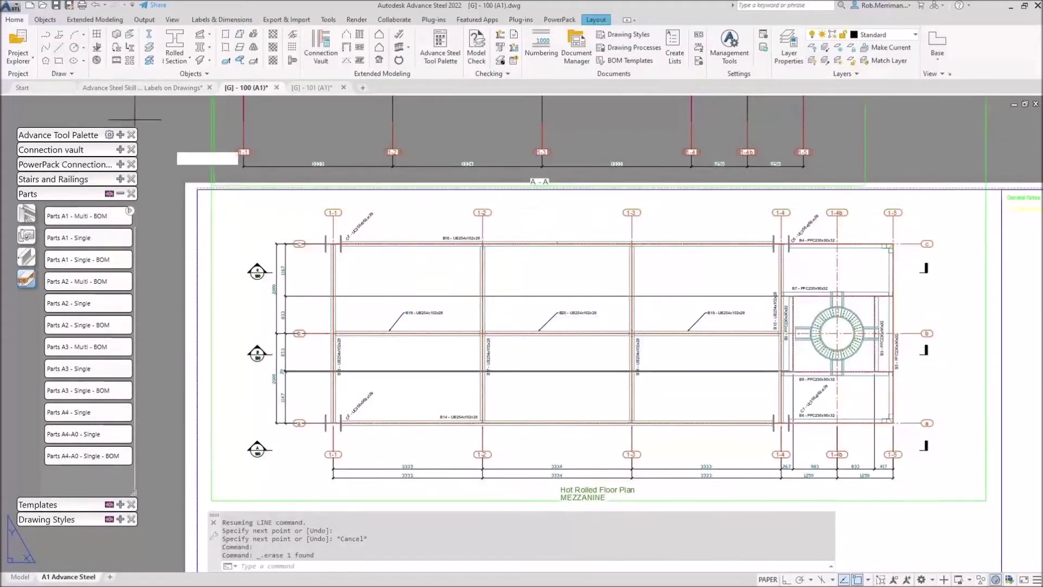
Draw a horizontal line from the base of the first B19 label's text past the last B19 label to check their alignment
left_click(59, 47)
scroll(405, 315, "up", 15)
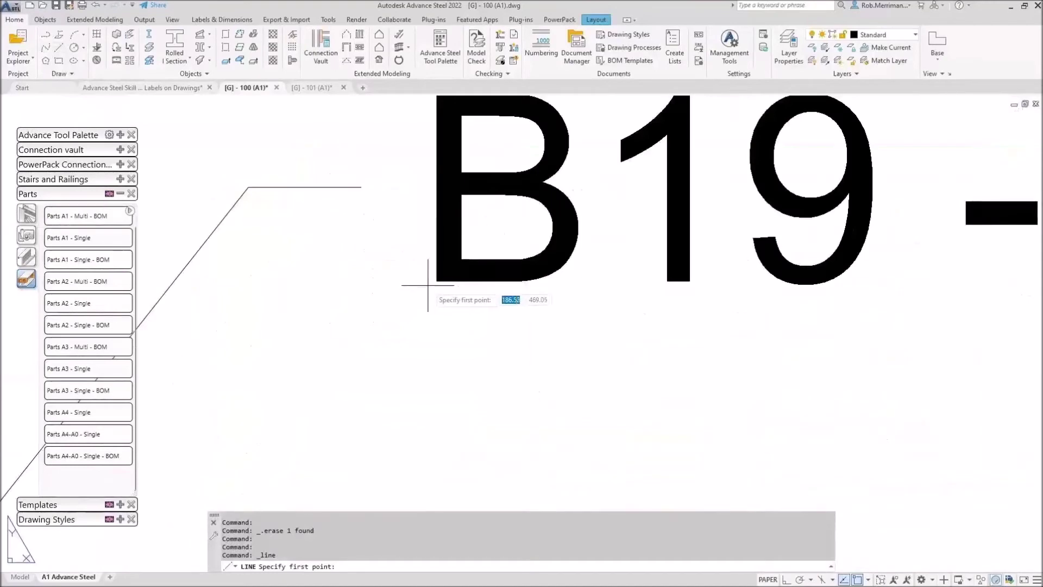
left_click(427, 282)
scroll(271, 283, "down", 2)
scroll(274, 281, "down", 12)
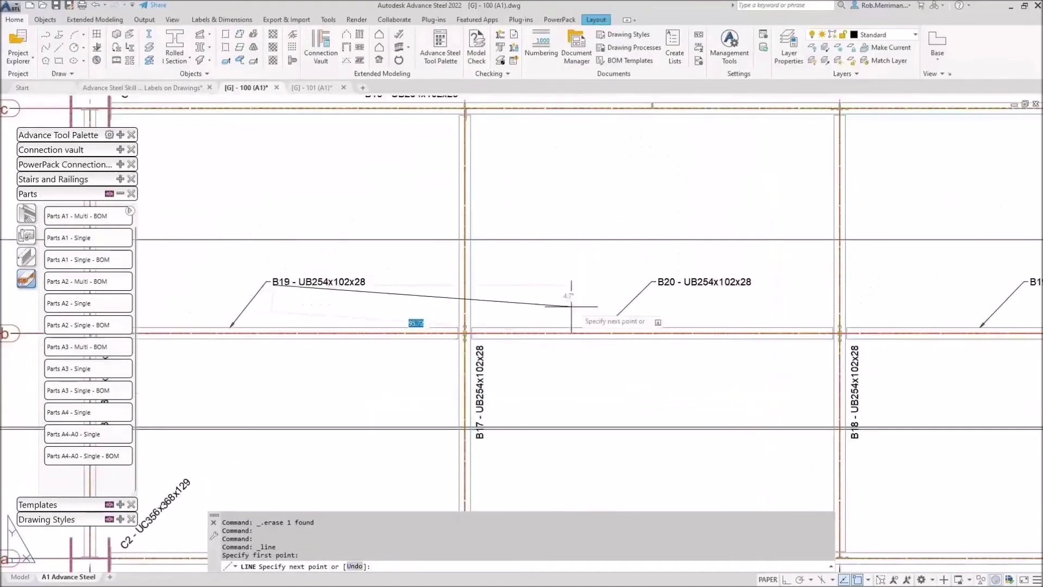
scroll(730, 296, "up", 5)
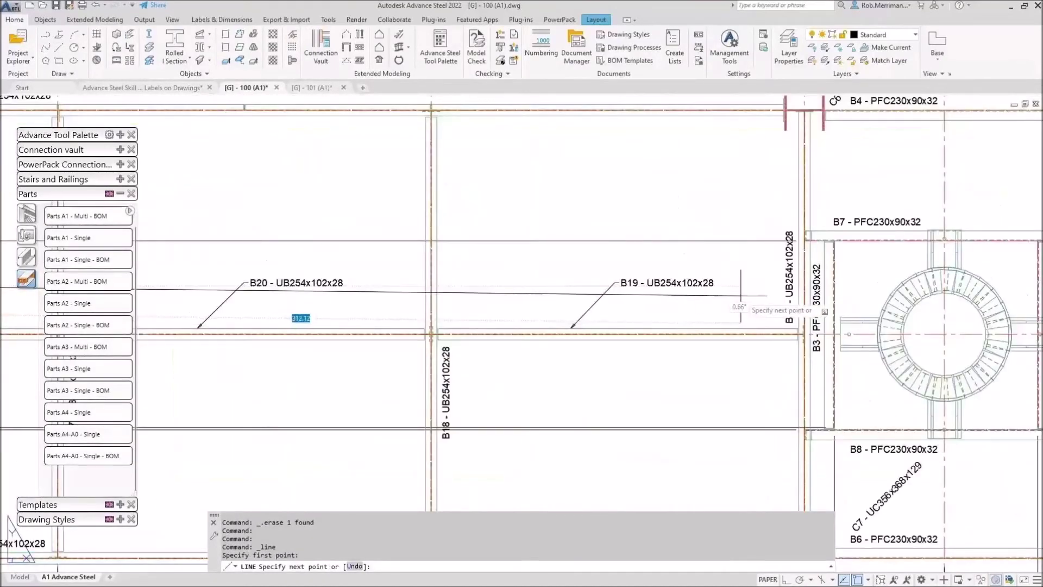
key("F8")
key("Escape")
scroll(651, 281, "up", 12)
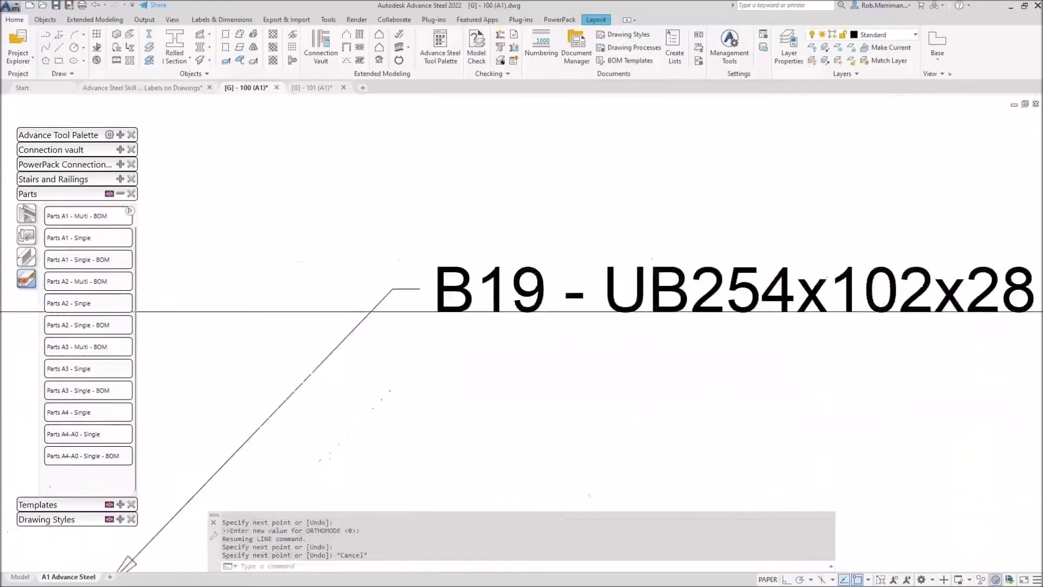
Erase the horizontal check line running beneath the beam labels
scroll(624, 296, "down", 10)
left_click(607, 305)
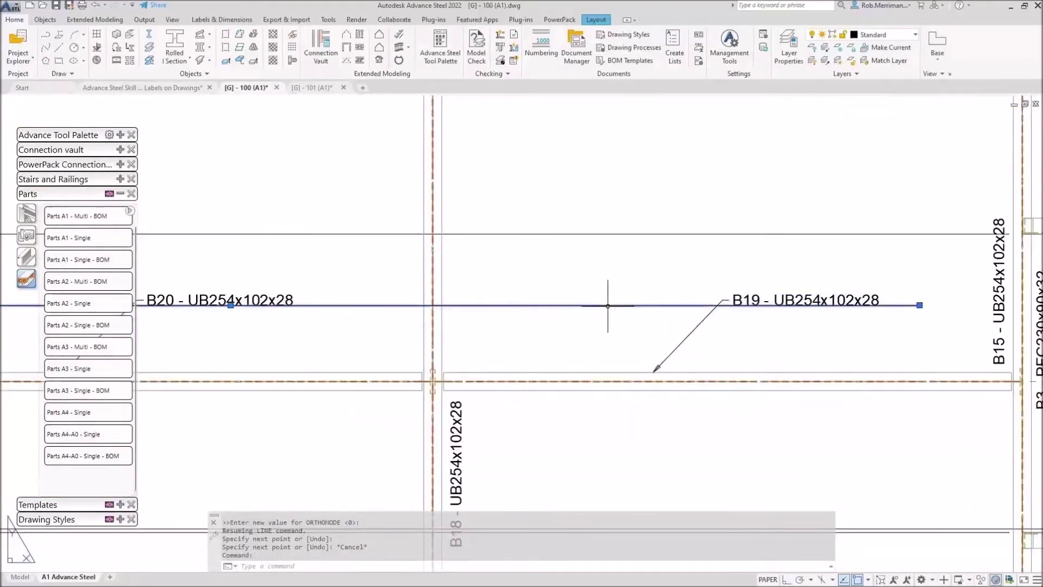
key("Delete")
scroll(641, 300, "down", 5)
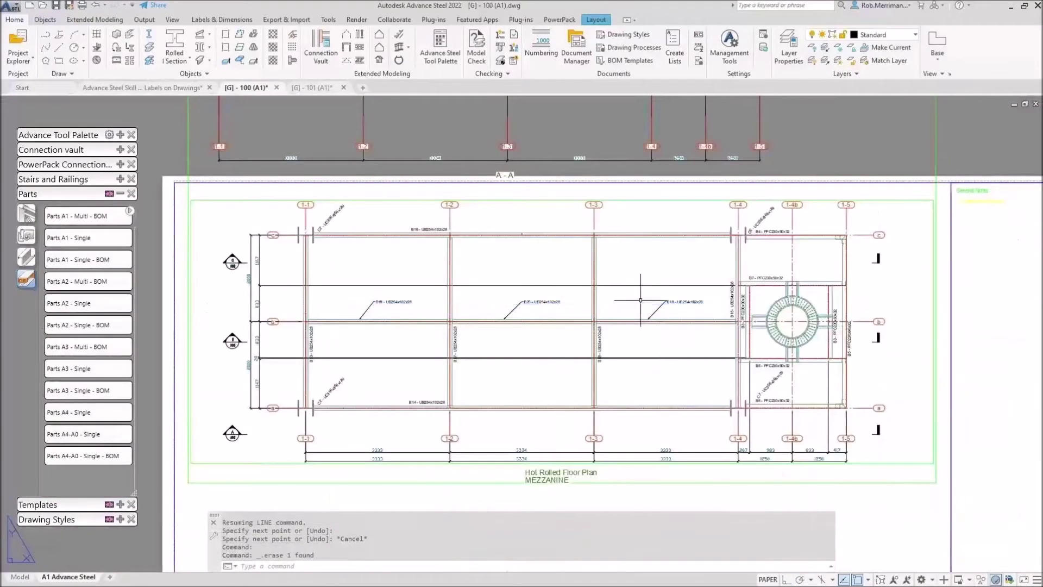
Open the General settings of Drawing - Labelling in the Management Tools defaults
scroll(506, 304, "up", 8)
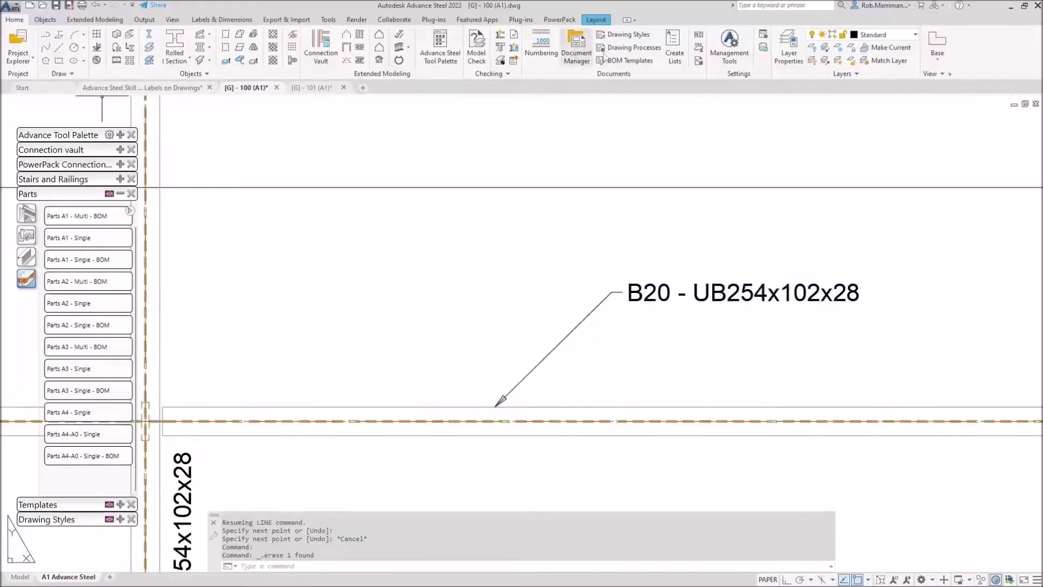
left_click(729, 62)
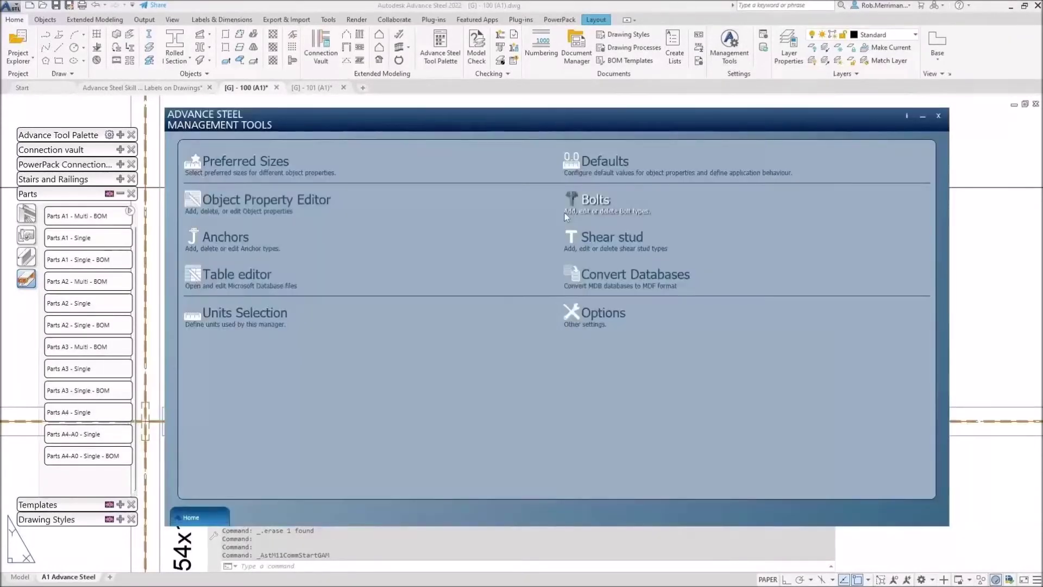
left_click(584, 172)
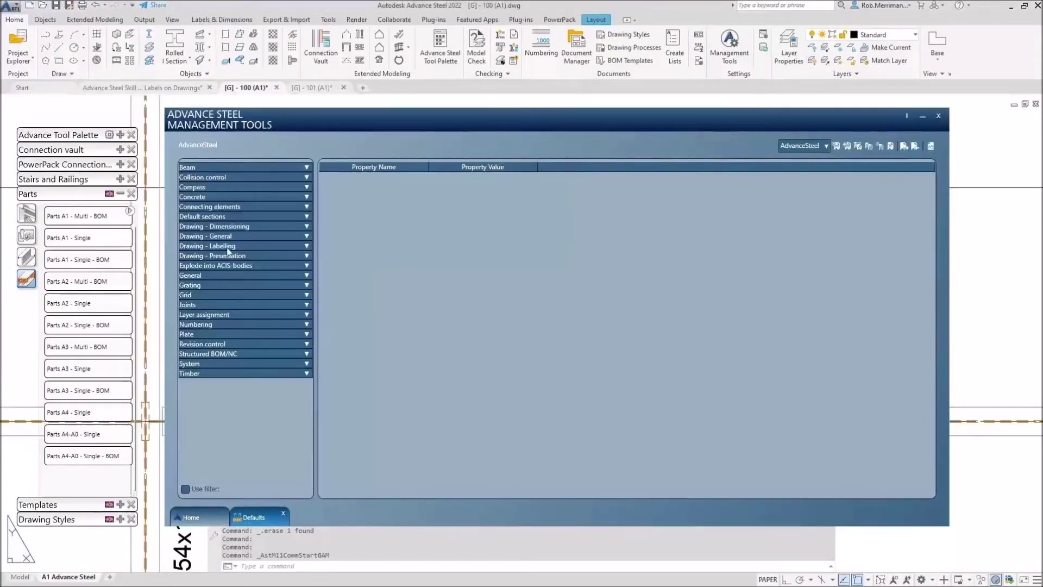
left_click(306, 246)
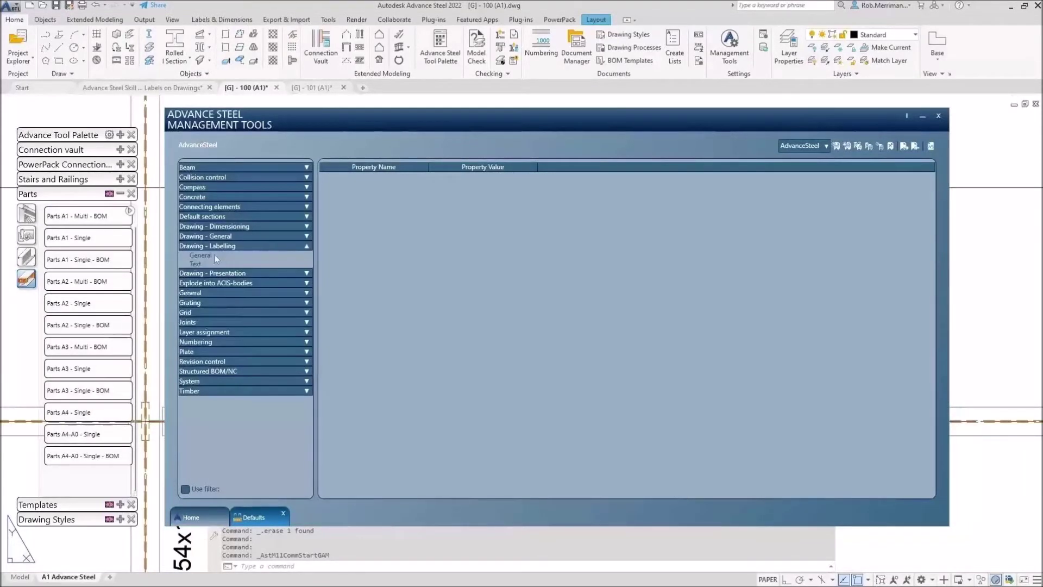
left_click(207, 255)
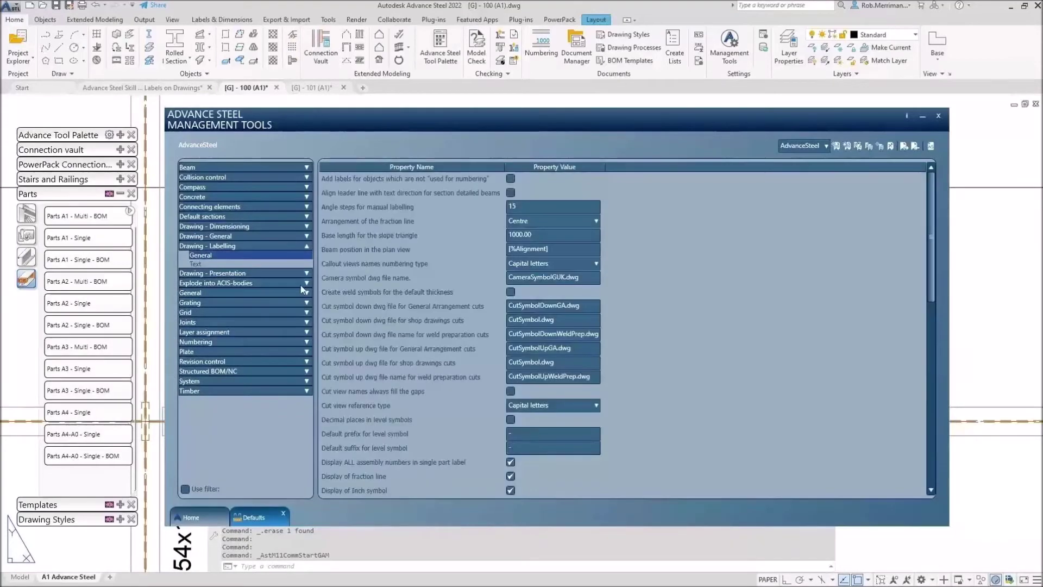
Set the default tag line attachment position to Middle and enable a horizontal landing with a leader length of 1.5
scroll(429, 304, "down", 3)
scroll(430, 304, "down", 6)
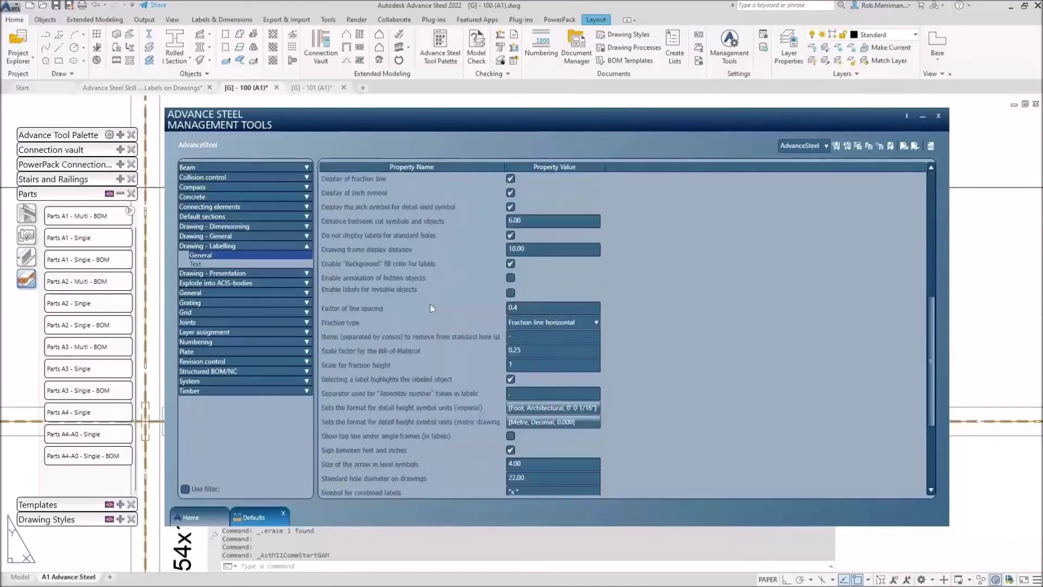
scroll(754, 343, "down", 7)
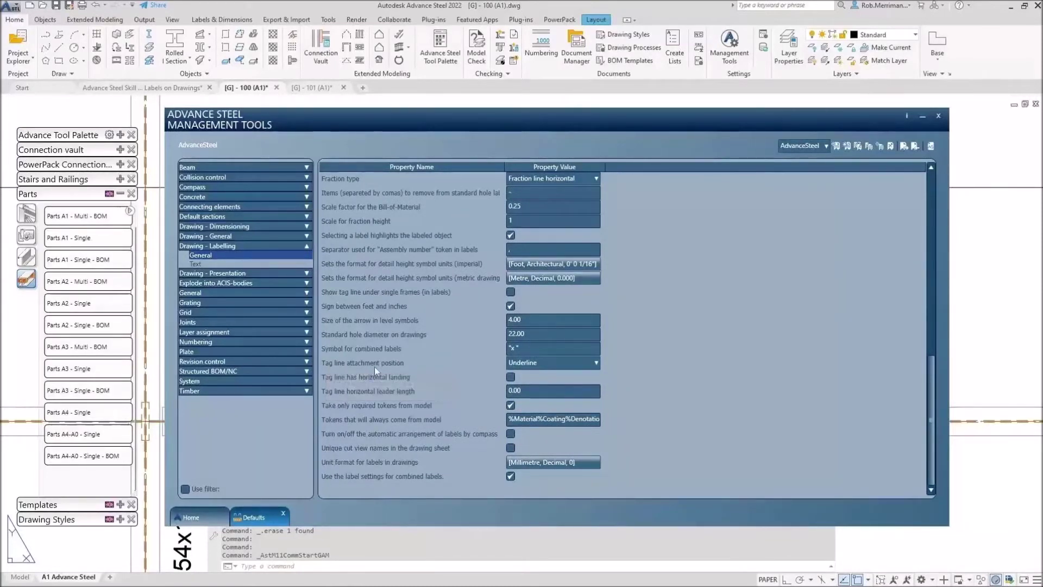
left_click(527, 362)
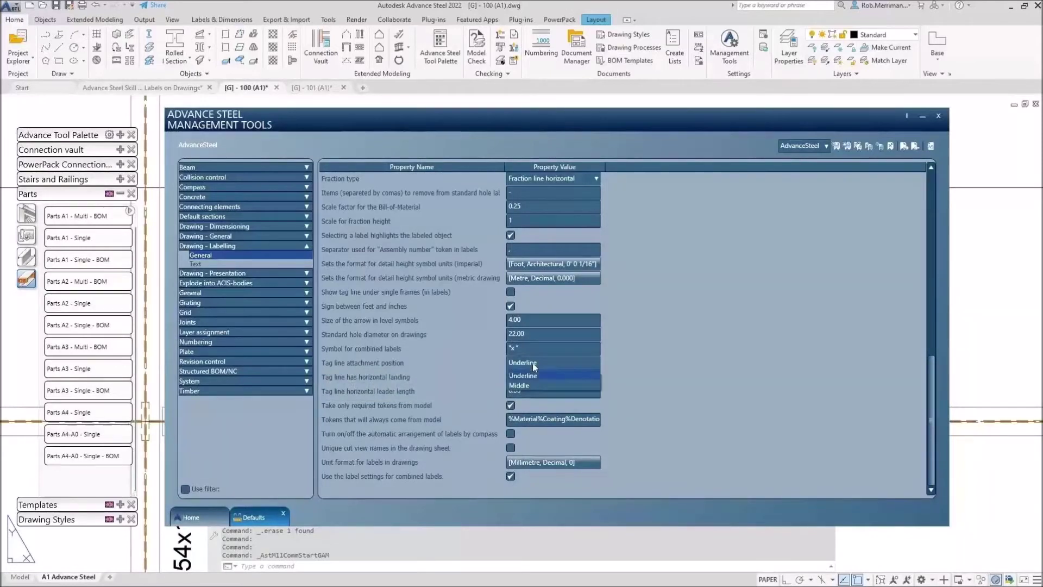
left_click(530, 383)
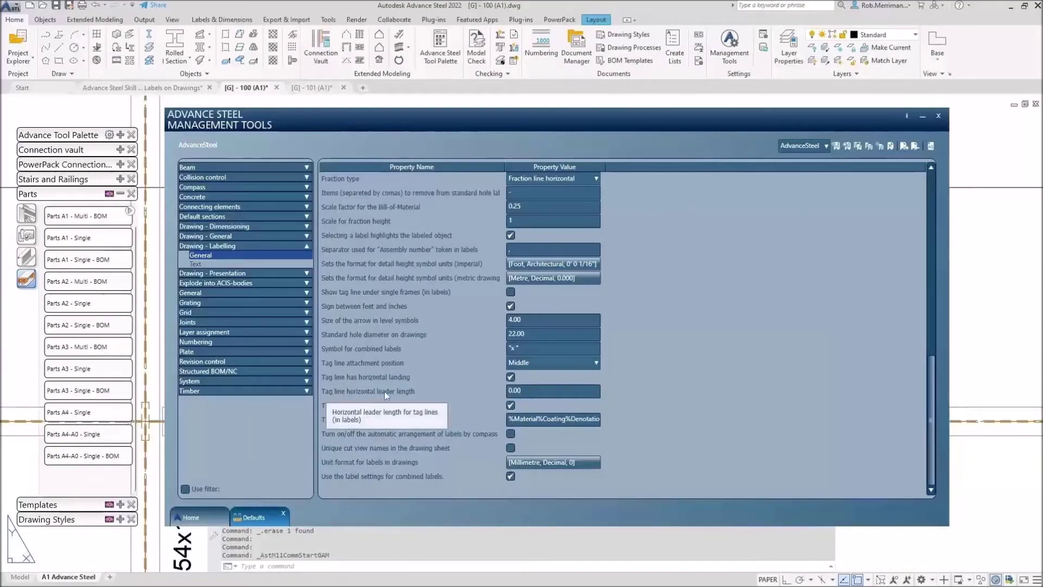
type("1.5")
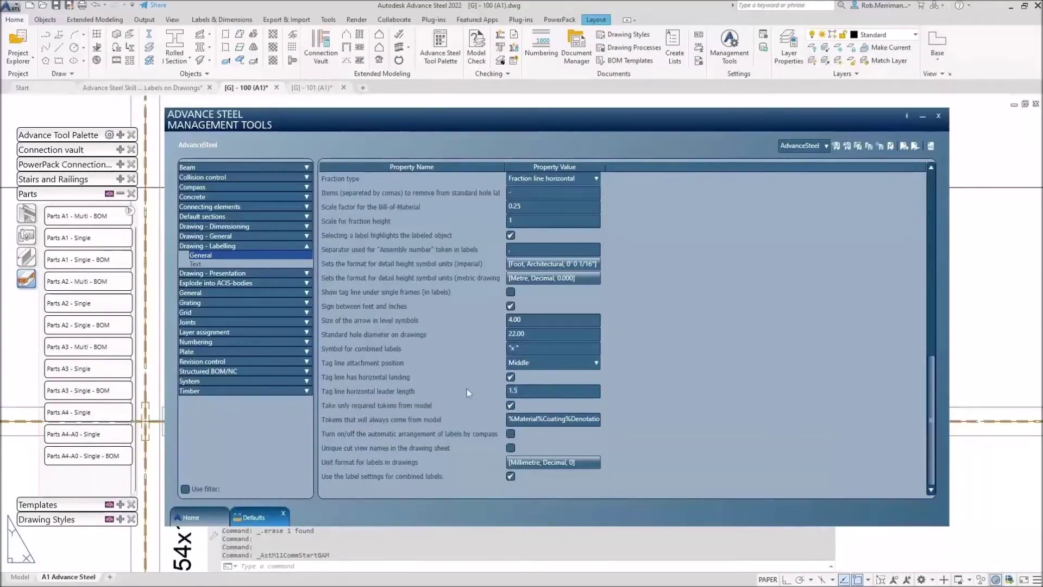
Load the changed defaults into the current session and switch to the Advance Steel Skill Builder – Labels on Drawings model
left_click(931, 146)
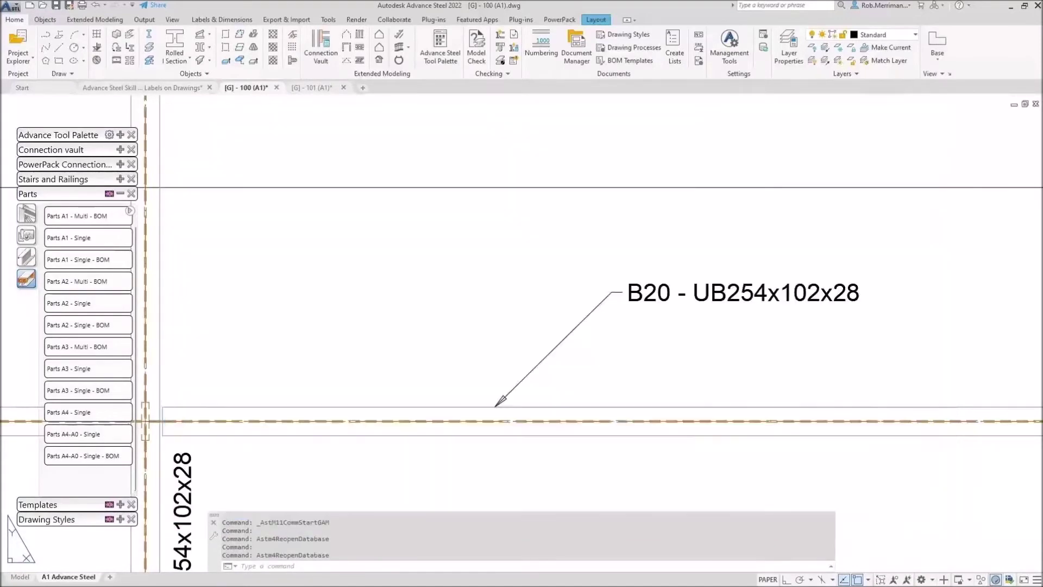
left_click(155, 89)
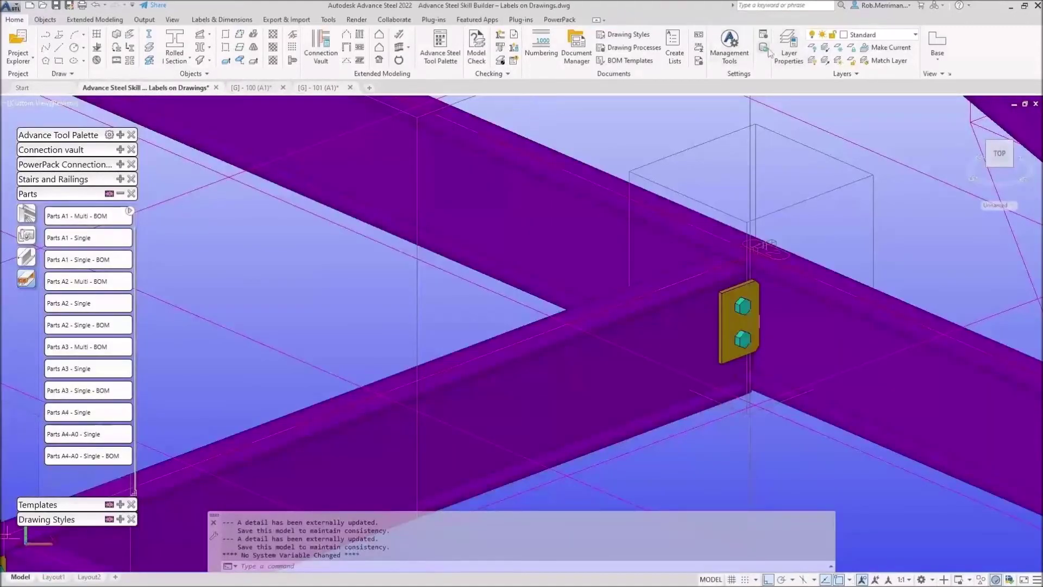
Create an A4 assembly drawing with BOM of the floor beam beside the silo, using the Assemblies A4-A0 single drawing process
scroll(660, 318, "down", 10)
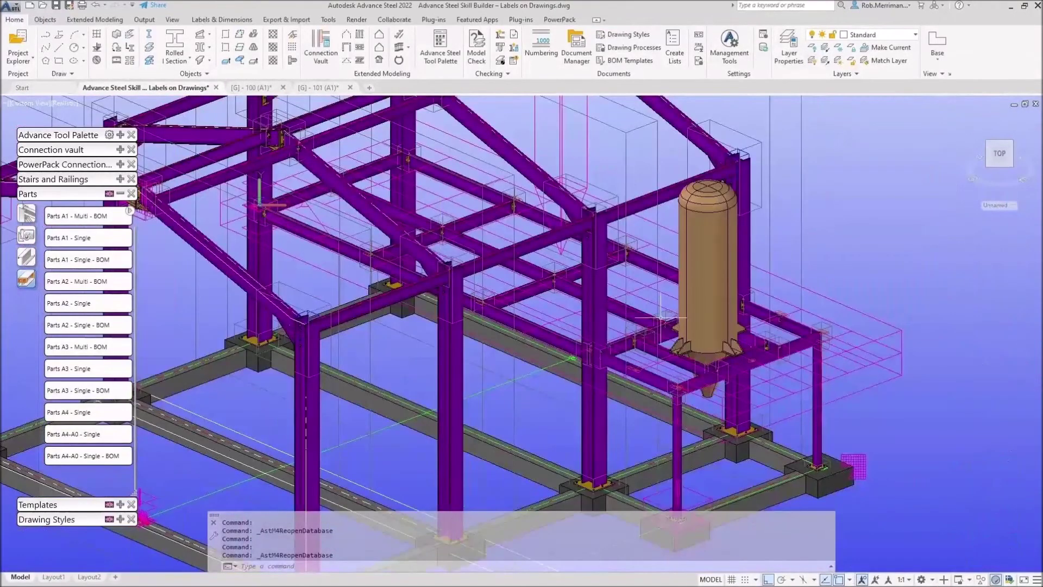
scroll(661, 318, "up", 5)
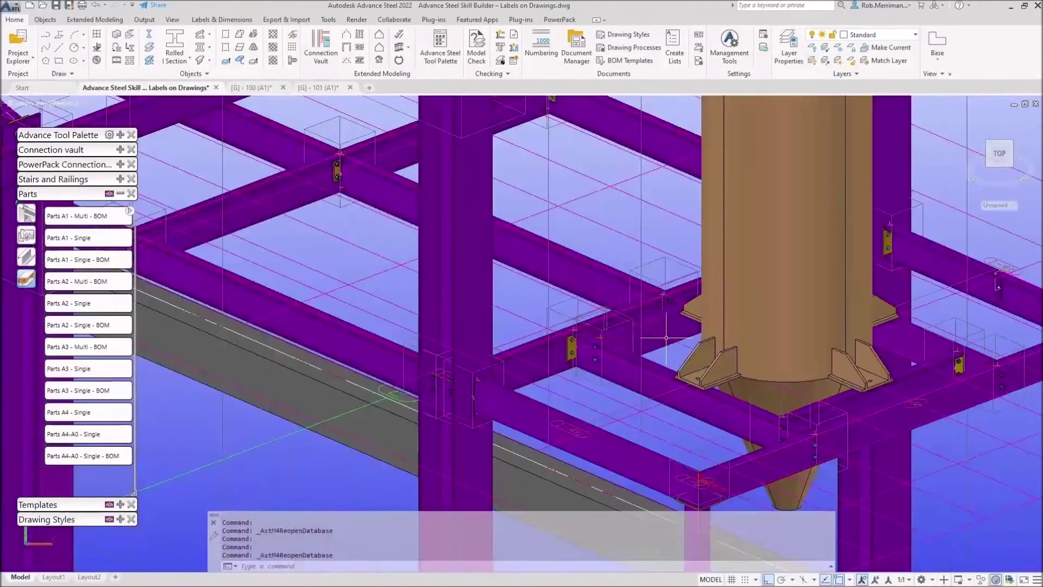
left_click(534, 354)
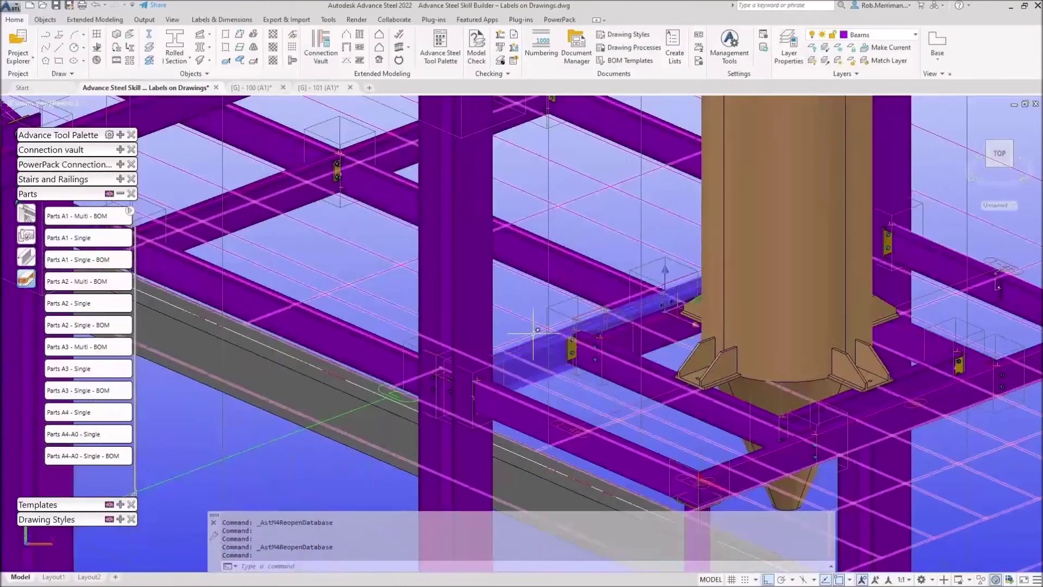
left_click(28, 220)
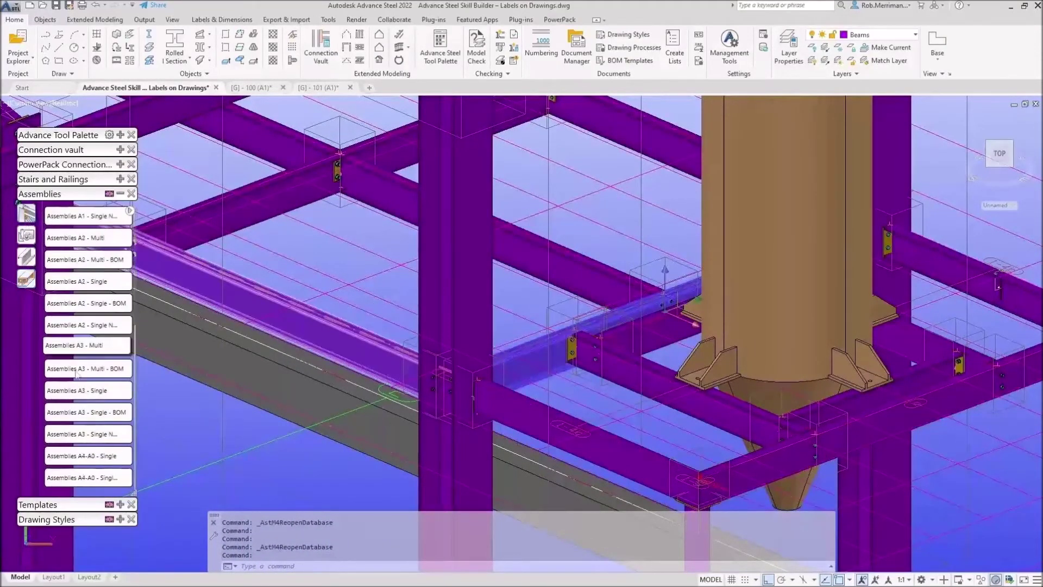
left_click(89, 479)
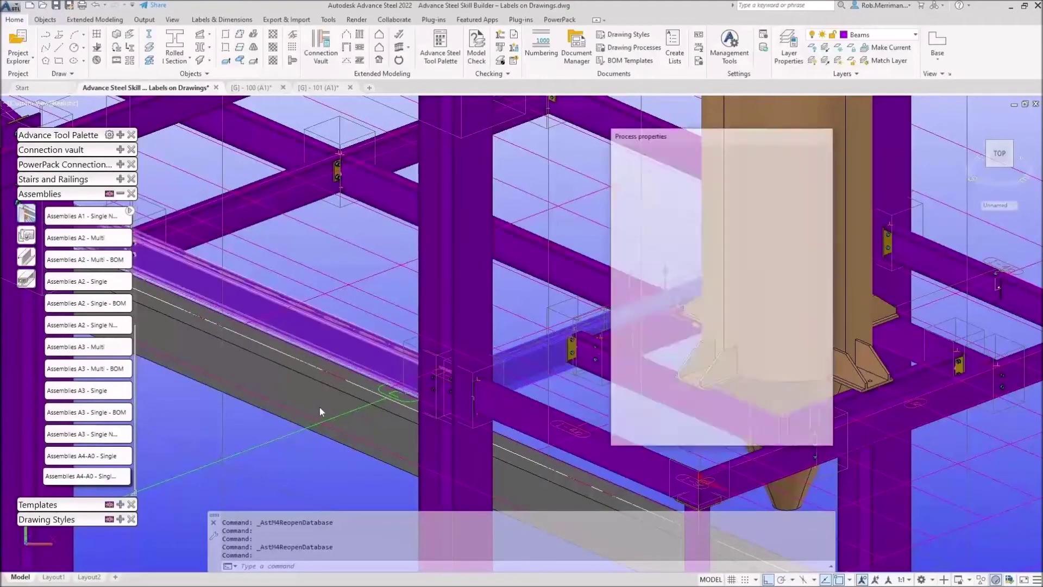
left_click(657, 428)
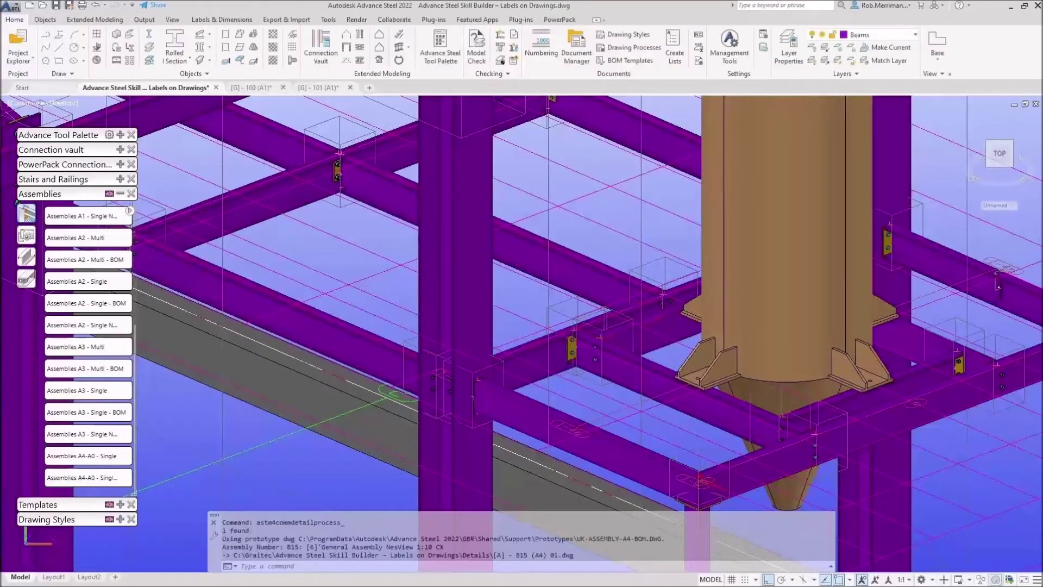
Open the assembly detail drawing of the same floor beam from the model
left_click(559, 361)
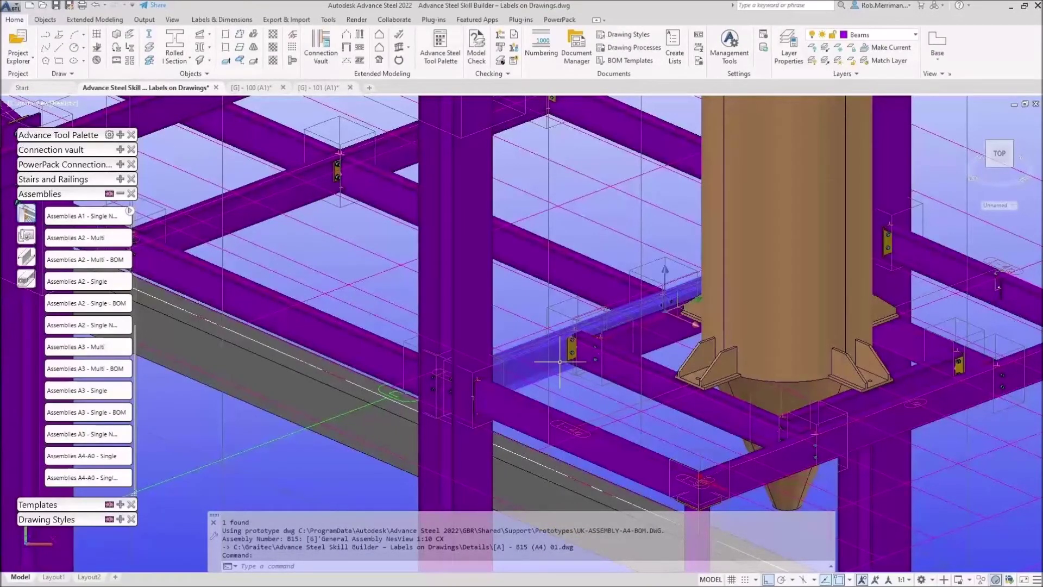
right_click(559, 361)
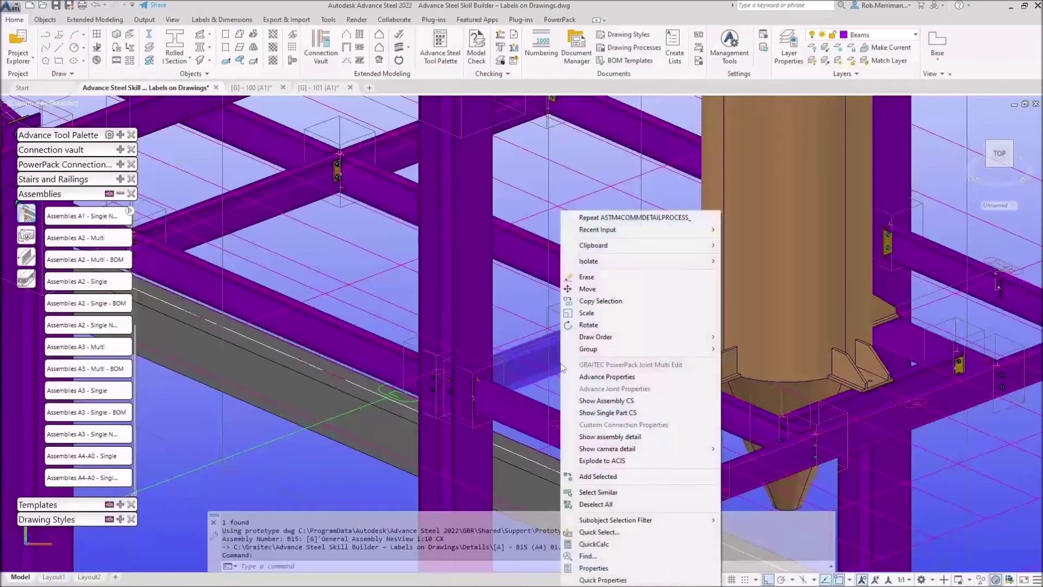
left_click(637, 436)
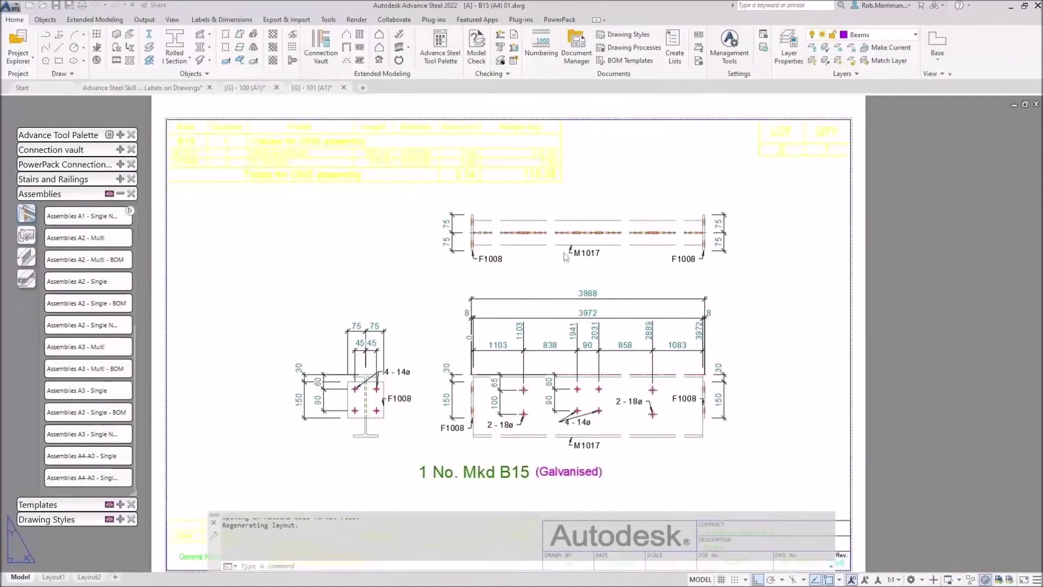
Examine the leader attachment and landings of the F1008 and M1017 part labels in the beam's plan view
scroll(565, 256, "up", 2)
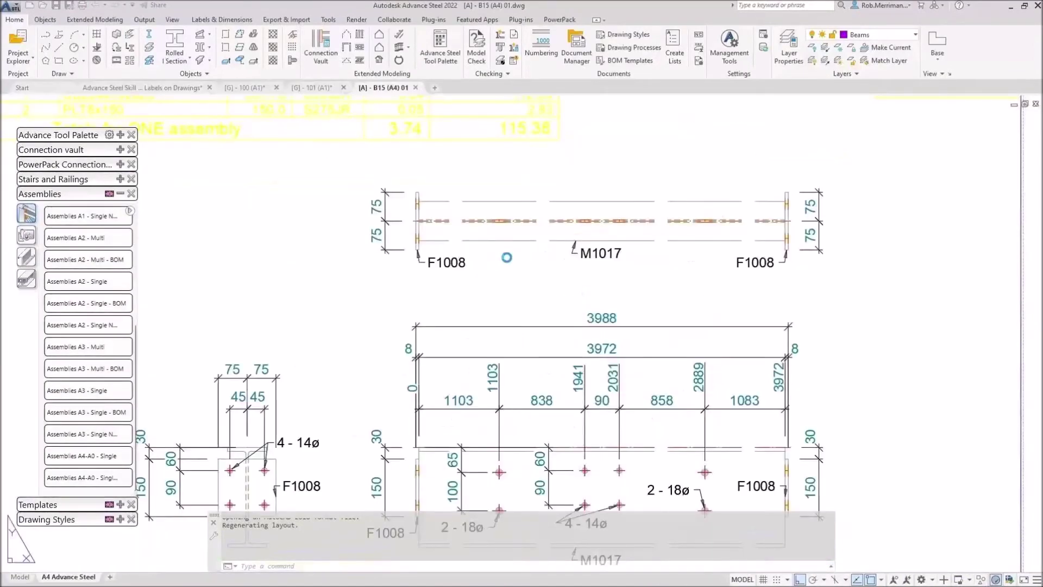
left_click(609, 267)
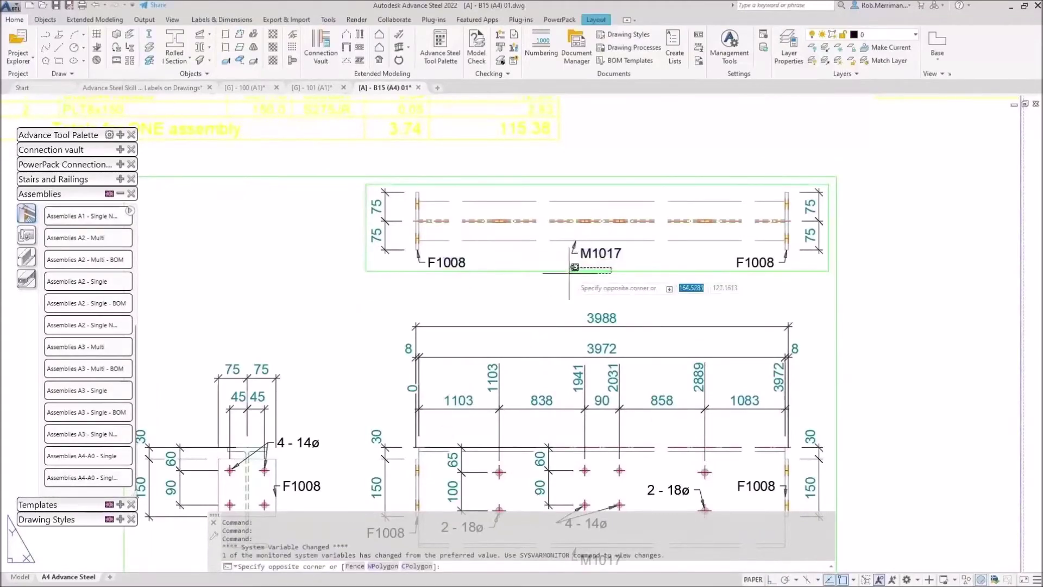
left_click(429, 260)
scroll(429, 260, "up", 4)
scroll(430, 260, "down", 2)
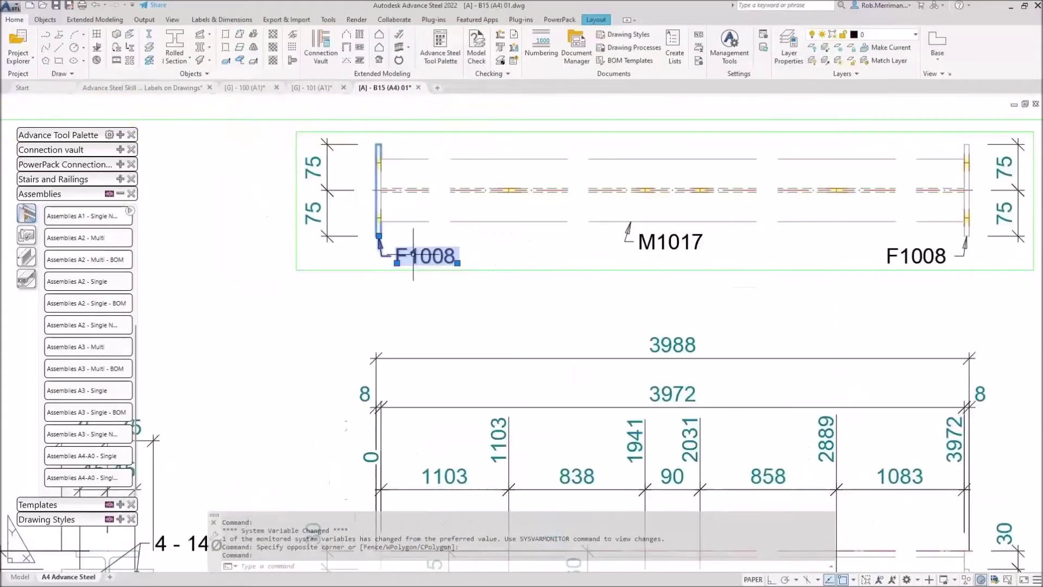
left_click(641, 242)
left_click(915, 258)
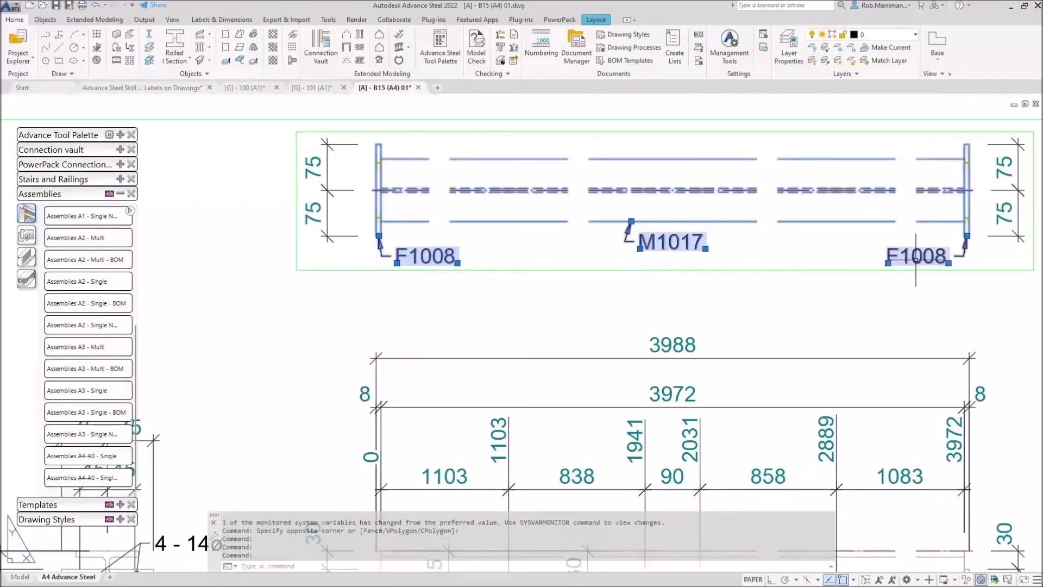
key("Escape")
scroll(916, 257, "up", 6)
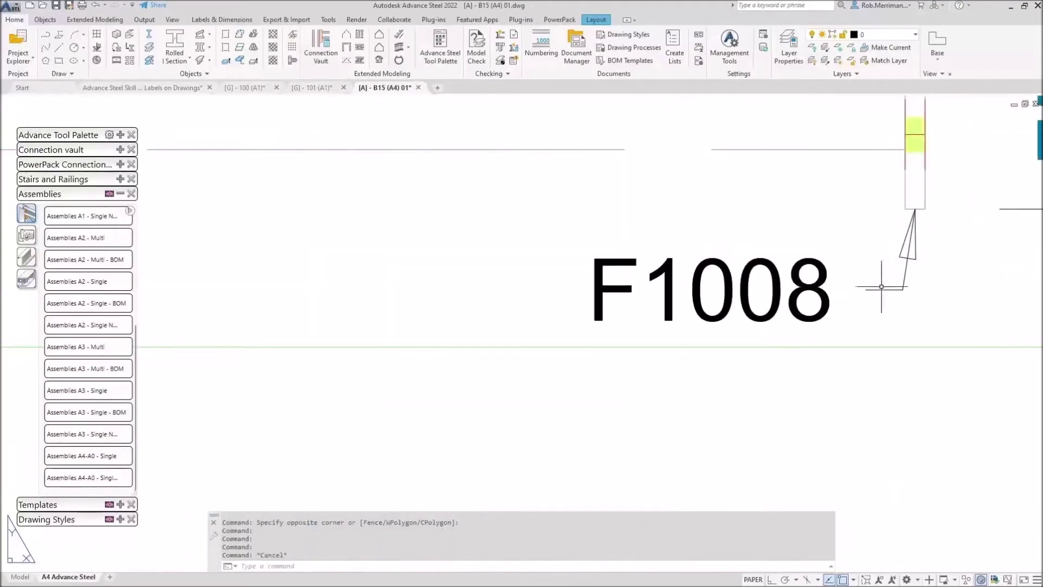
Move the M1017 label in the beam's plan view down and to the right, clear of the F1008 label row
scroll(896, 291, "down", 5)
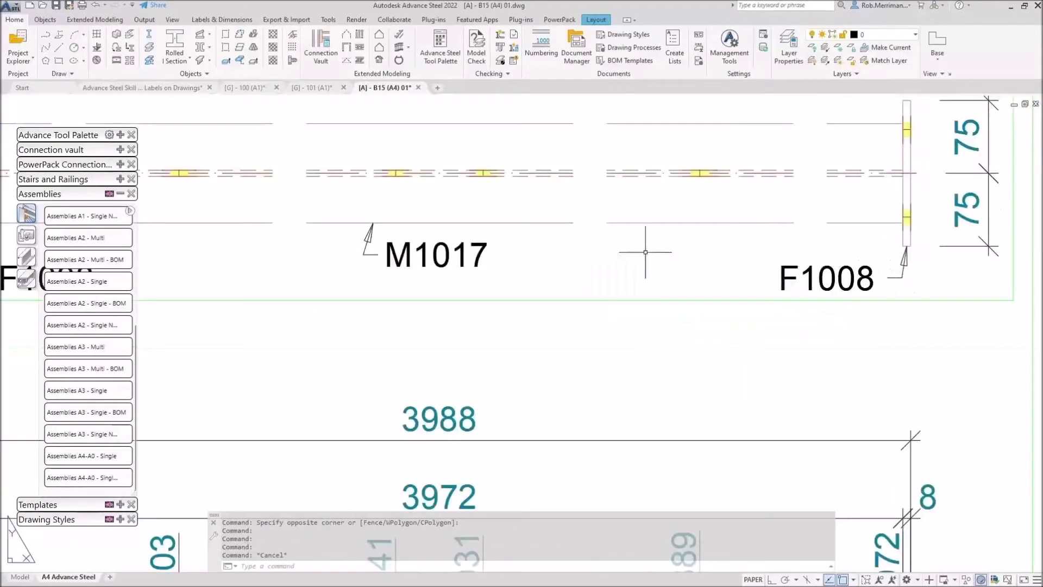
left_click(378, 248)
left_click(387, 266)
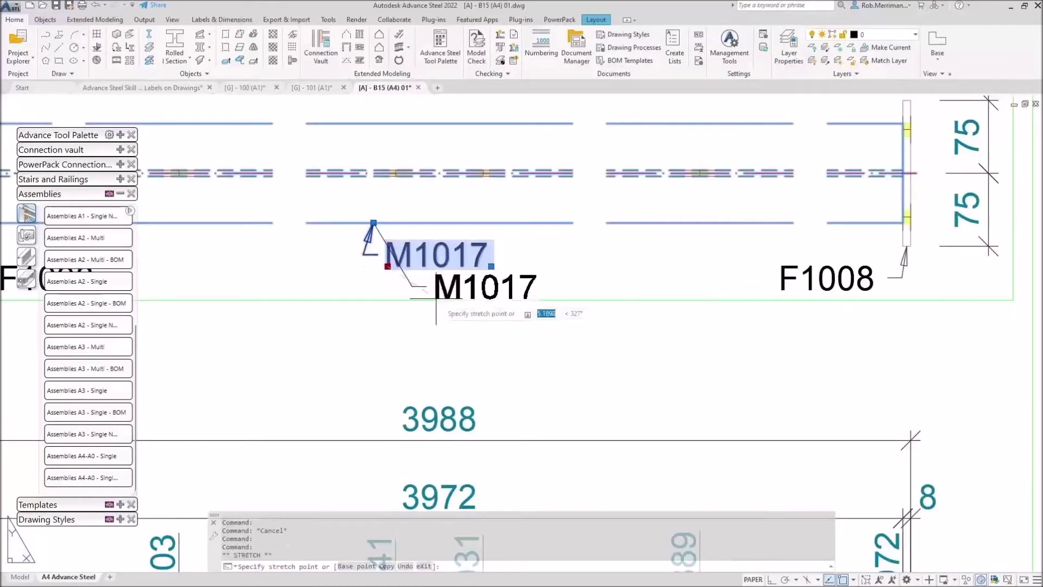
left_click(469, 323)
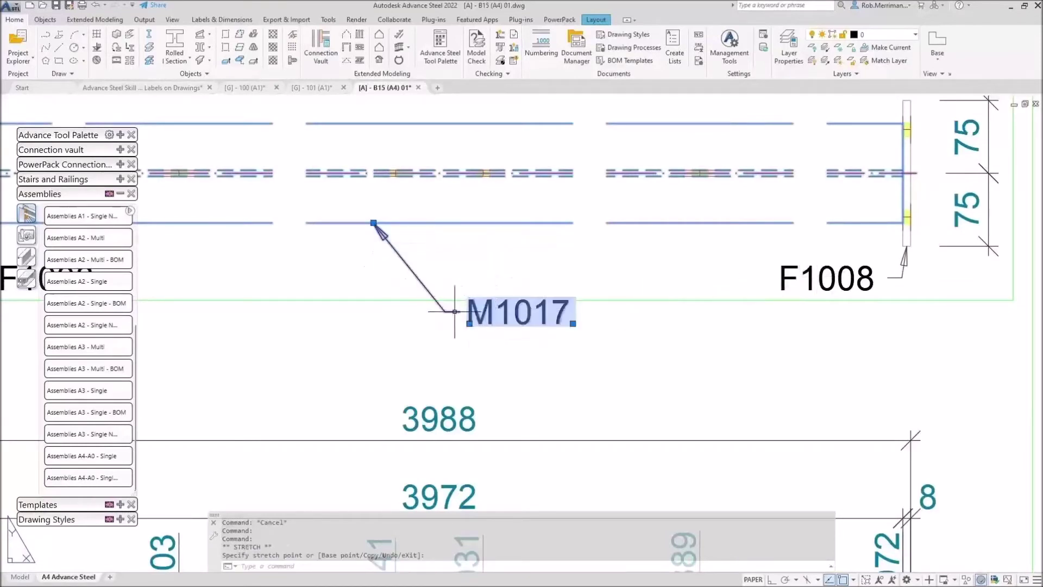
key("Escape")
Align both F1008 labels in the plan view to the M1017 label along the X axis
scroll(548, 307, "down", 2)
left_click(541, 310)
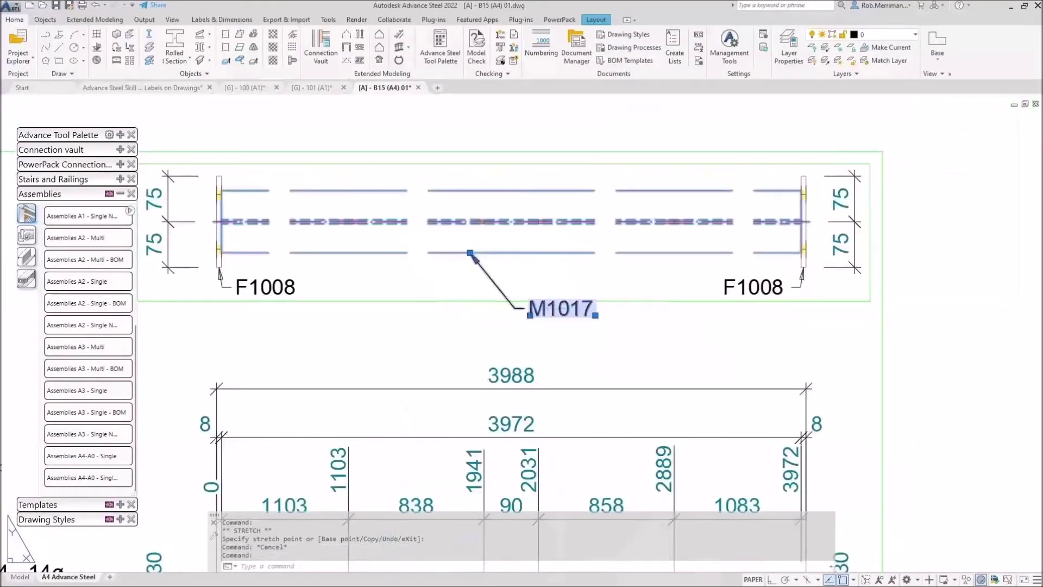
right_click(548, 312)
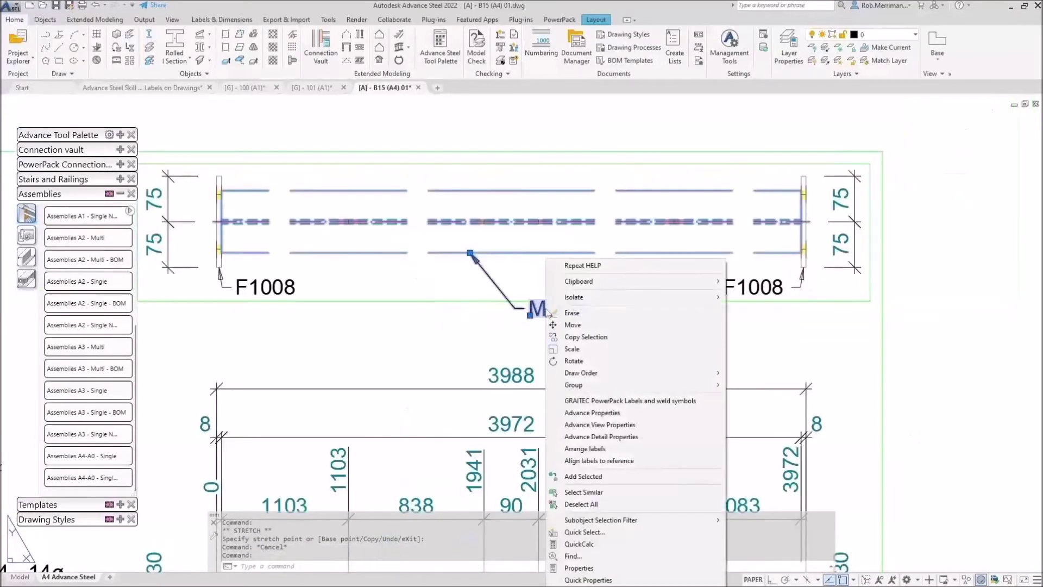
left_click(591, 462)
type("x")
key("Return")
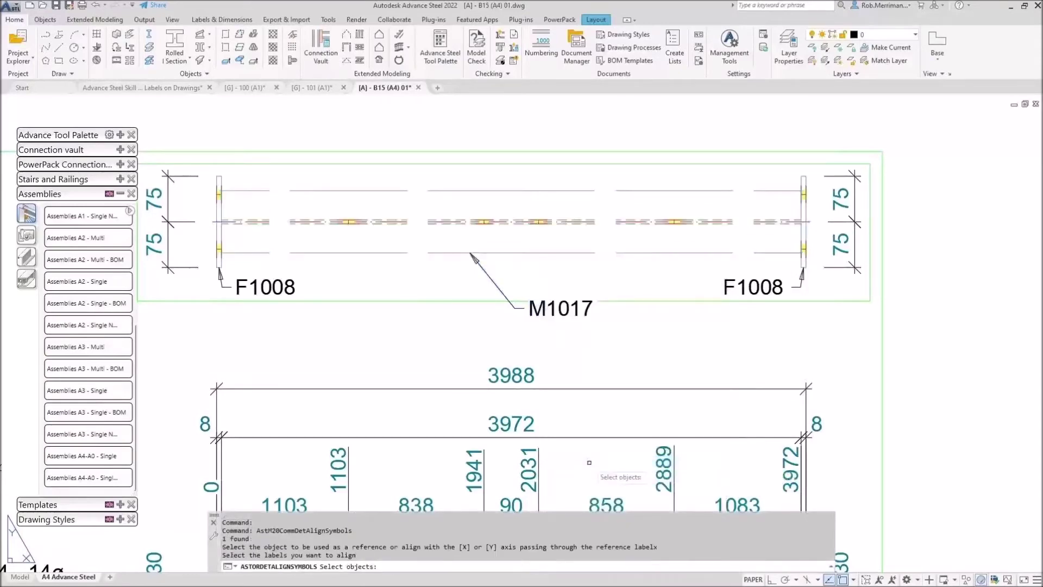
left_click(755, 287)
left_click(266, 287)
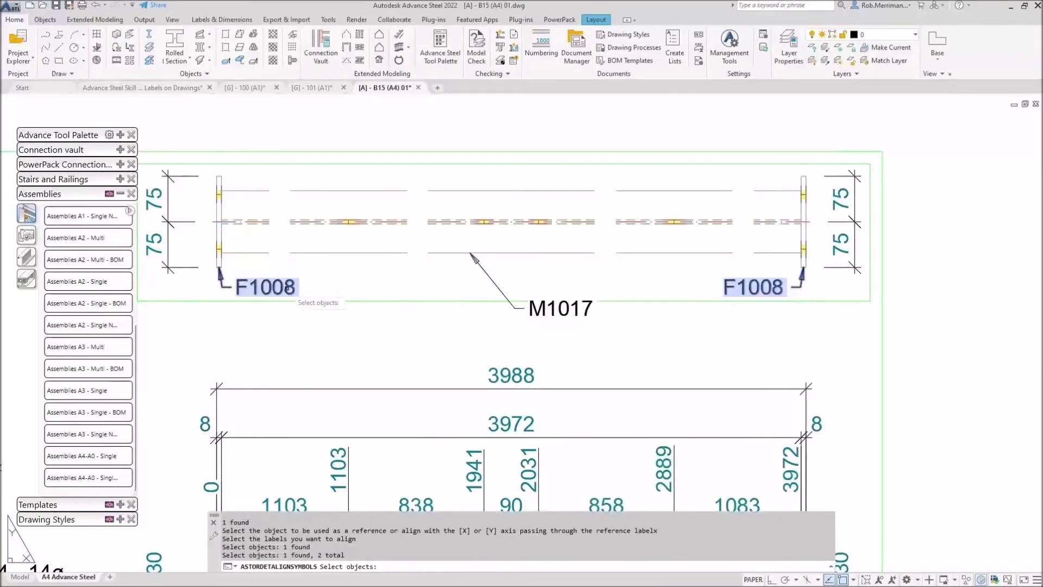
Move the 2 - 18ø label for the holes at 2889 in the front view to just above the beam
scroll(471, 277, "down", 3)
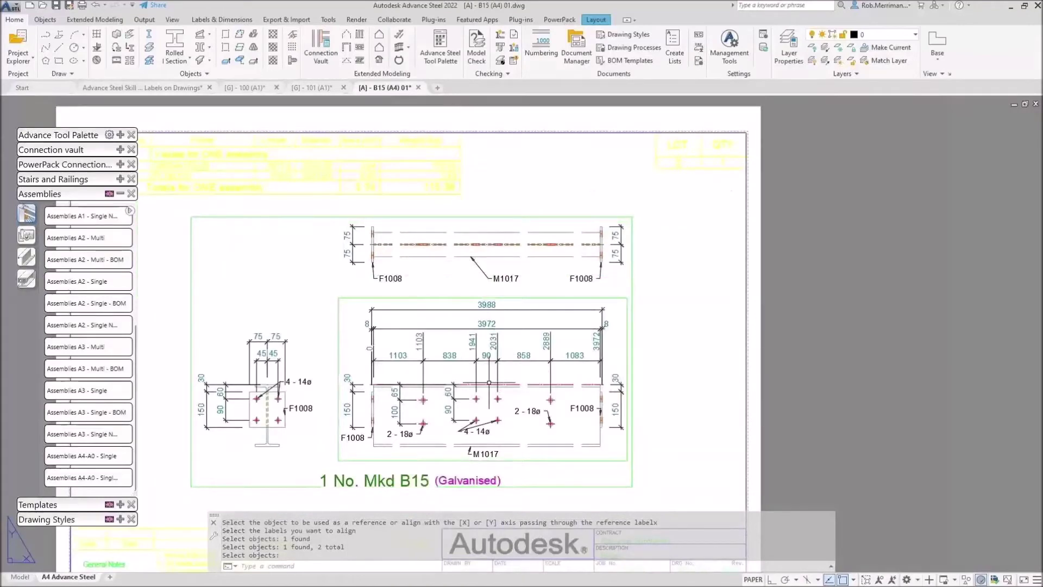
scroll(512, 424, "up", 4)
left_click(565, 400)
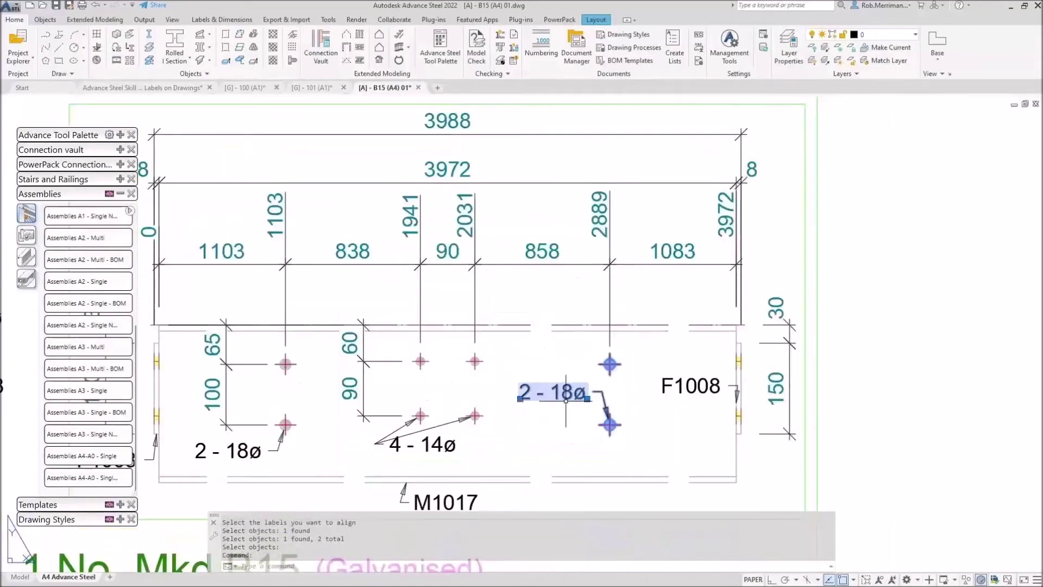
left_click(520, 398)
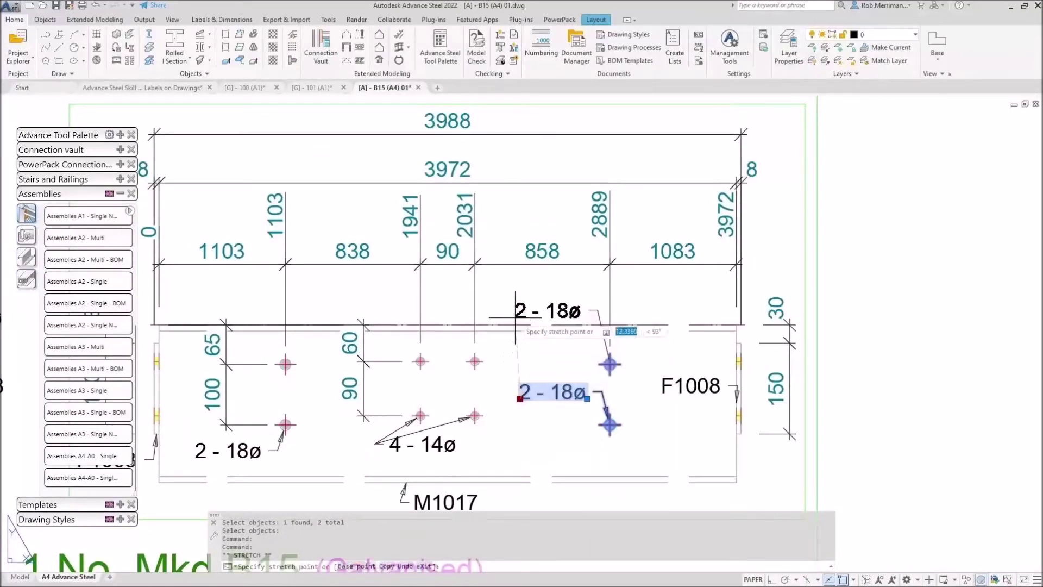
left_click(509, 297)
key("Escape")
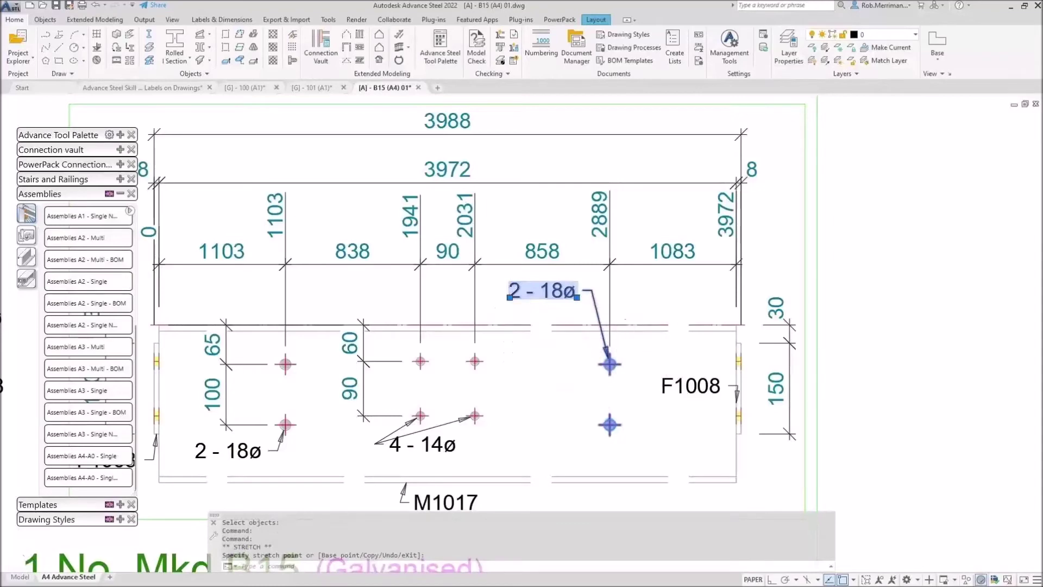
scroll(635, 326, "down", 4)
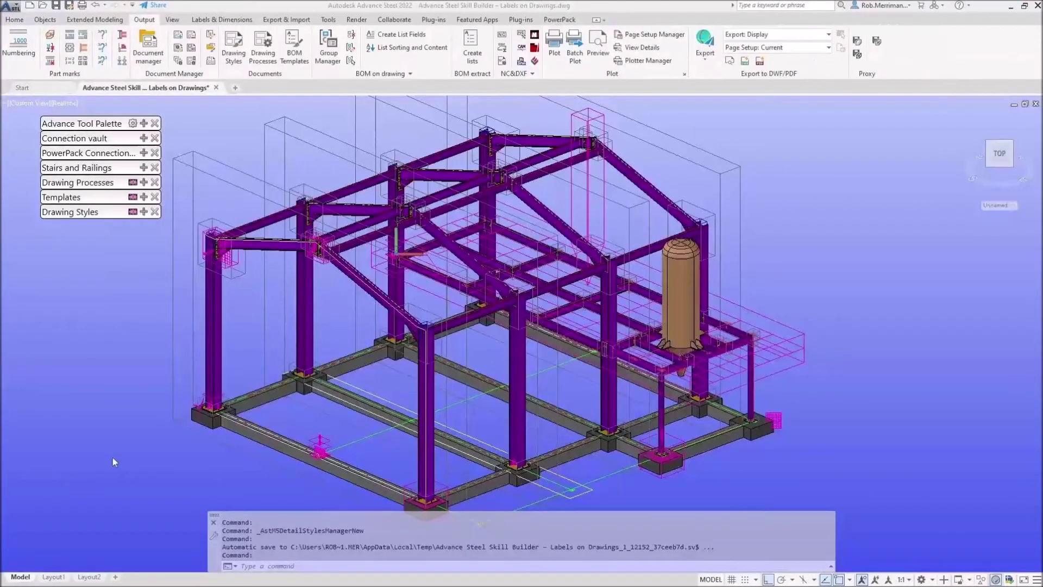
Show the camera detail drawing for the mezzanine floor plan camera in the 3D model
left_click(112, 458)
left_click(801, 332)
right_click(801, 332)
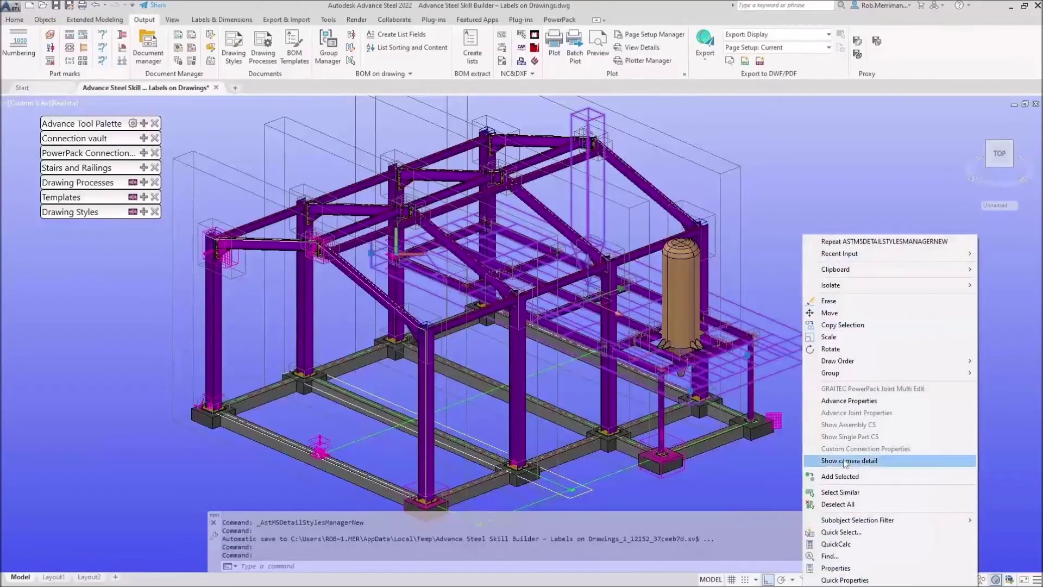
left_click(844, 460)
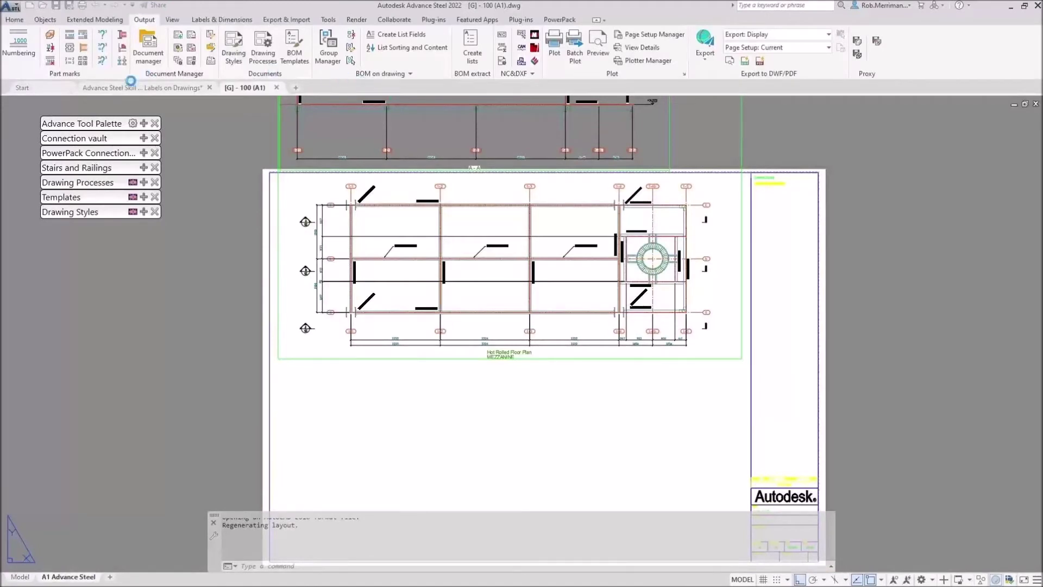
Return to the 3D model and show the detail drawing of the overall 3D view camera beside the outer corner base
left_click(144, 88)
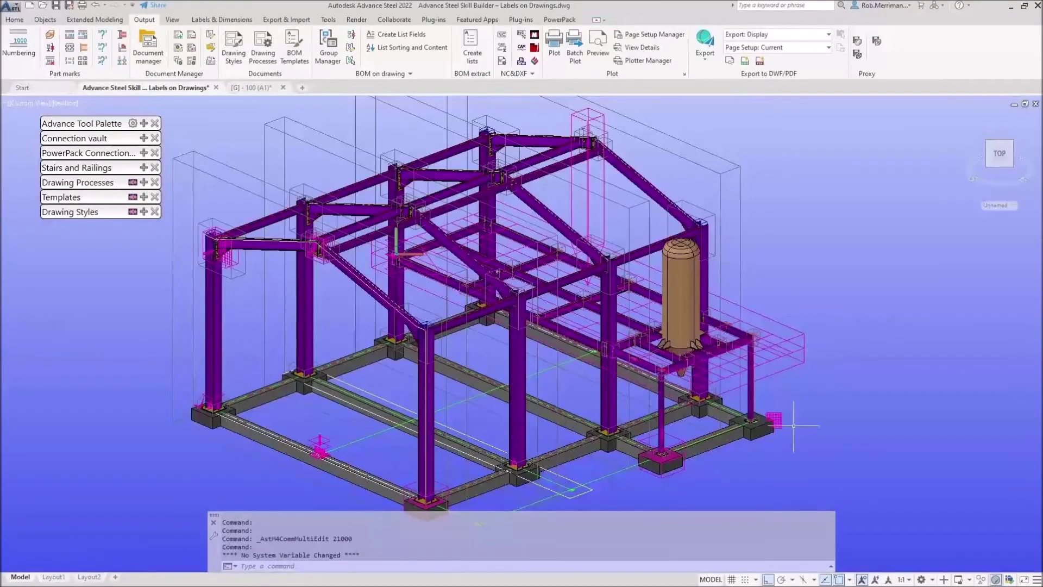
left_click(767, 416)
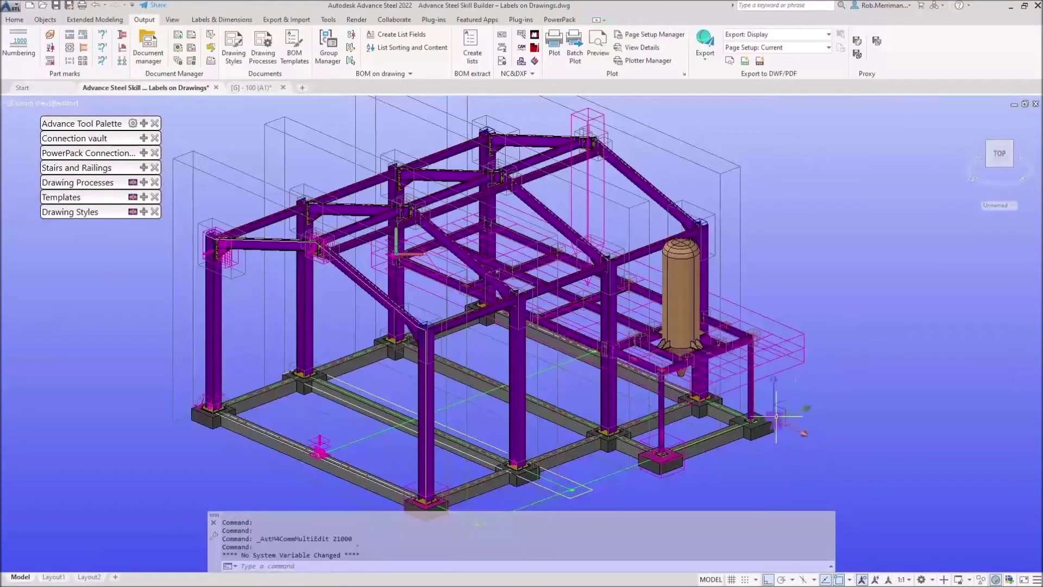
right_click(808, 391)
left_click(878, 261)
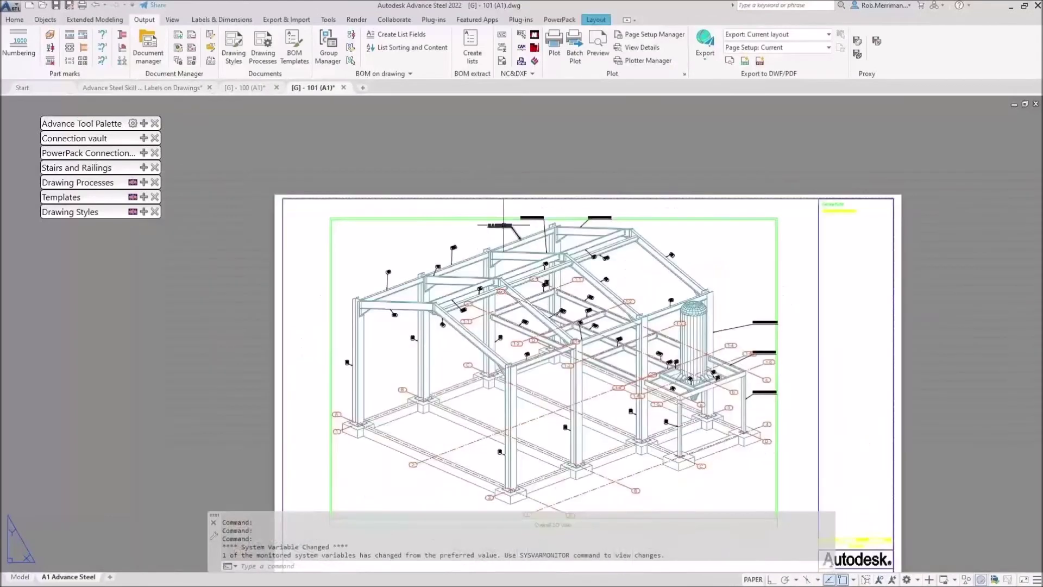
Erase all the member labels from the 3D drawing using Select Similar, excluding the Overall 3D View title from the selection
left_click(521, 233)
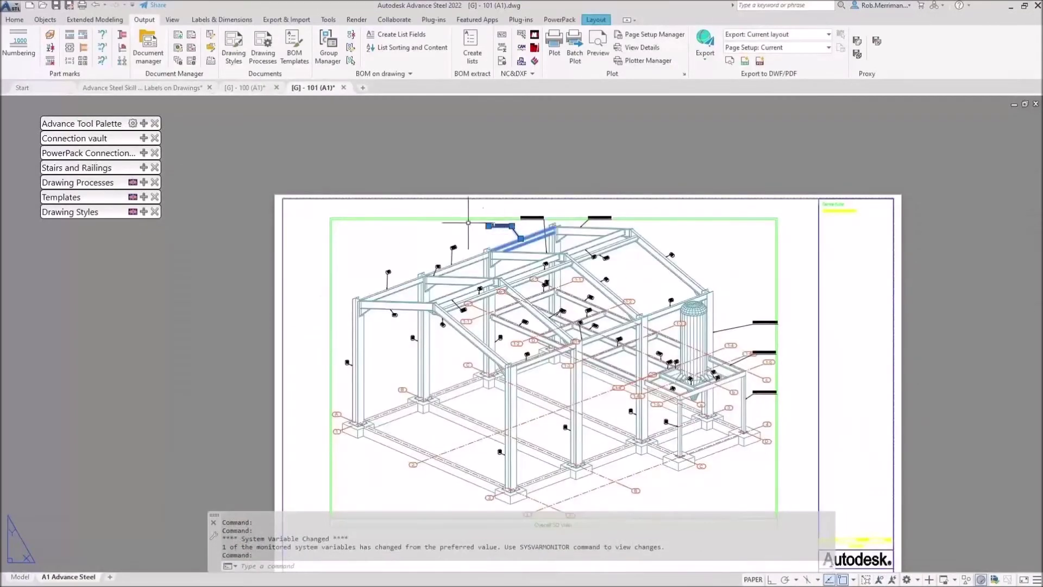
scroll(516, 253, "down", 1)
scroll(517, 274, "up", 1)
right_click(518, 274)
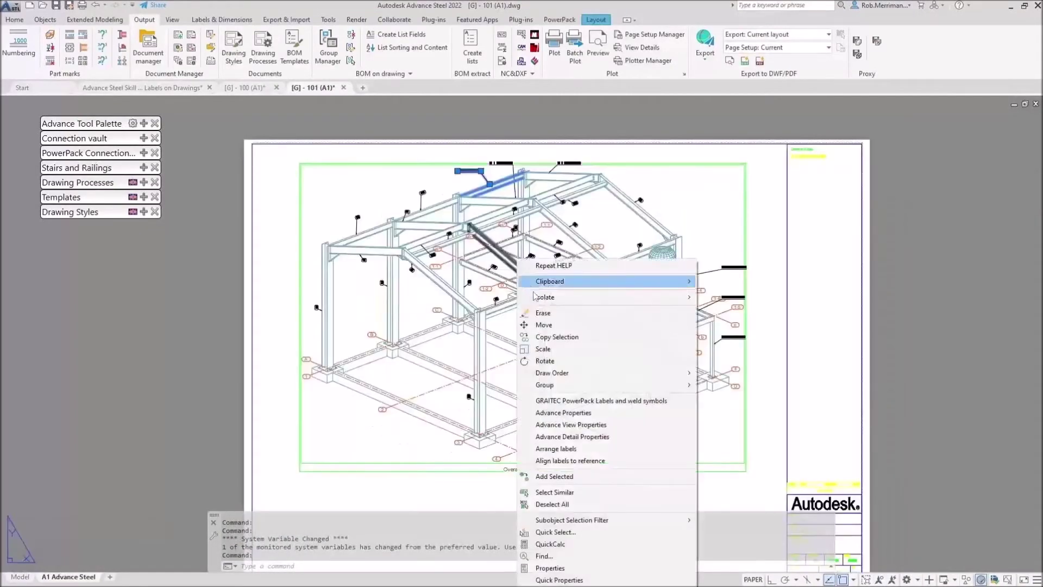
left_click(585, 493)
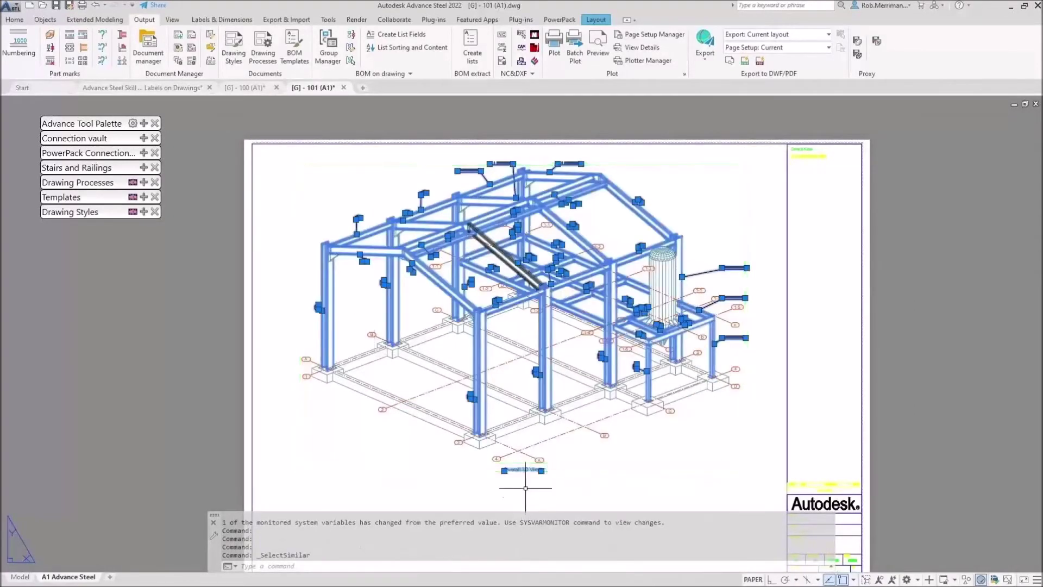
scroll(524, 486, "up", 8)
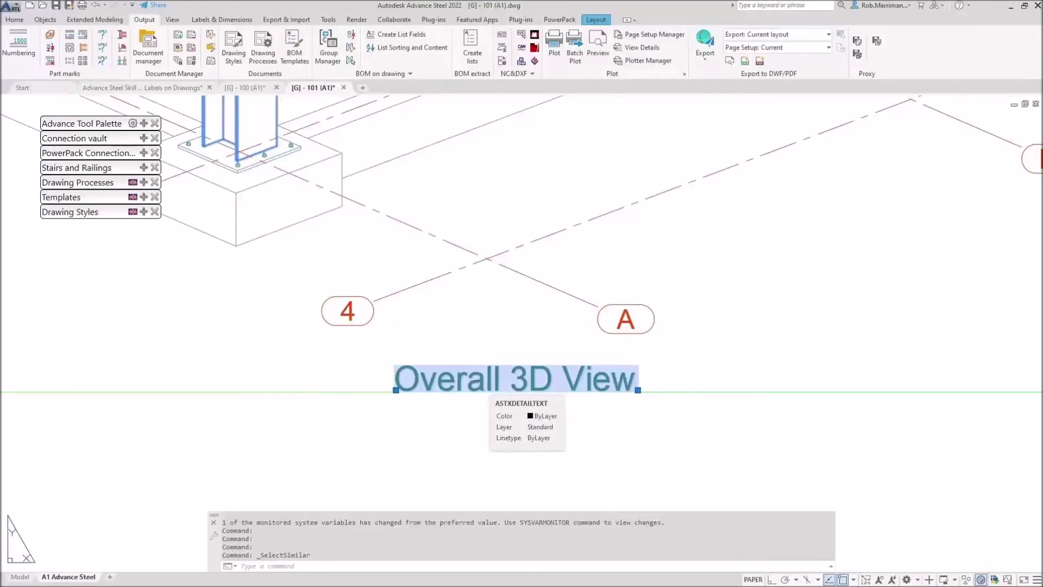
key("Escape")
scroll(465, 430, "down", 6)
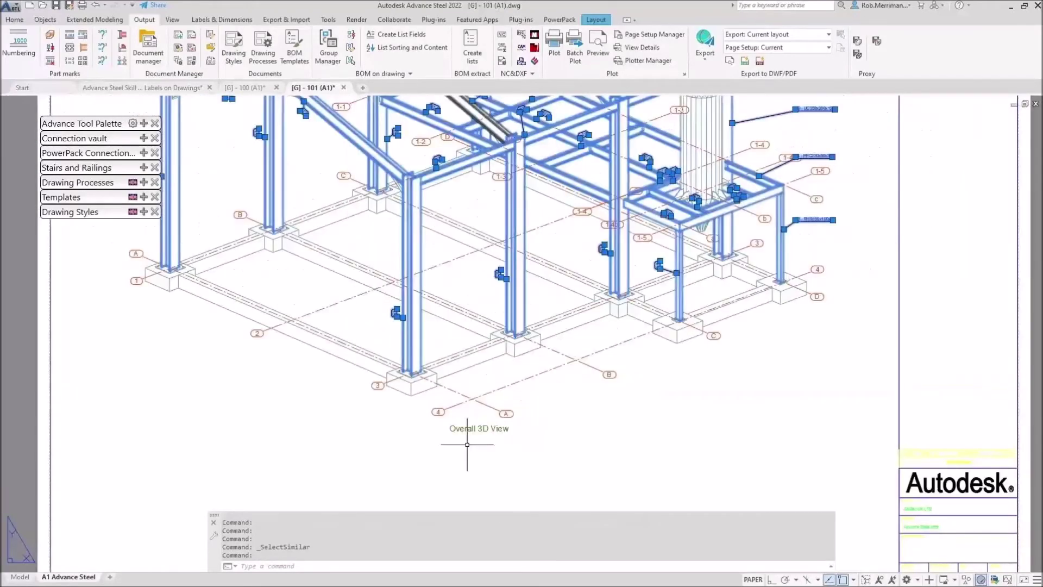
key("Delete")
scroll(467, 444, "down", 5)
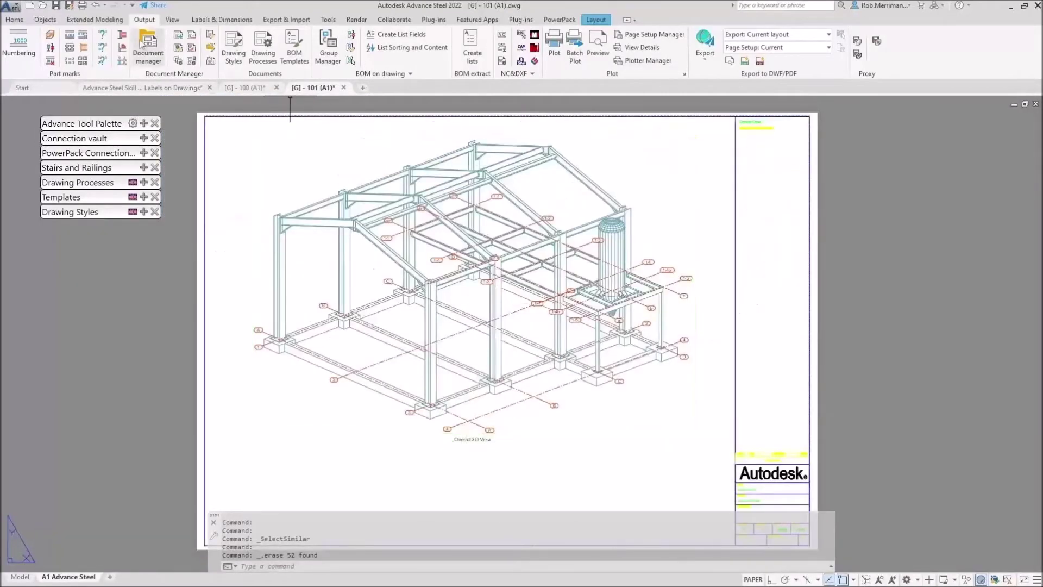
Insert a label with a leader on the end frame's rafter nearest the tank, placing its text above and to the right
left_click(220, 21)
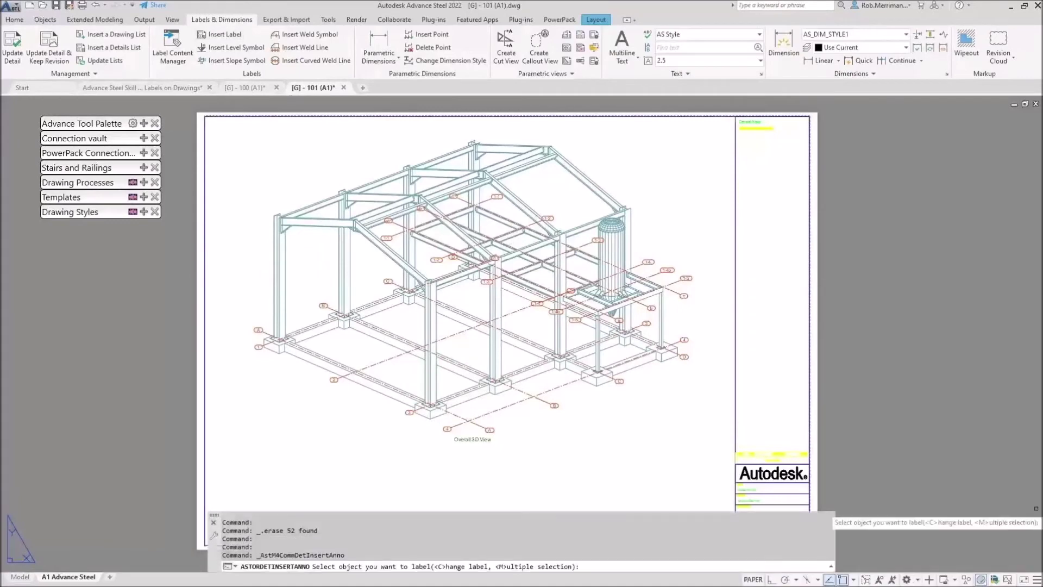
scroll(591, 173, "up", 6)
left_click(582, 192)
left_click(583, 189)
left_click(668, 158)
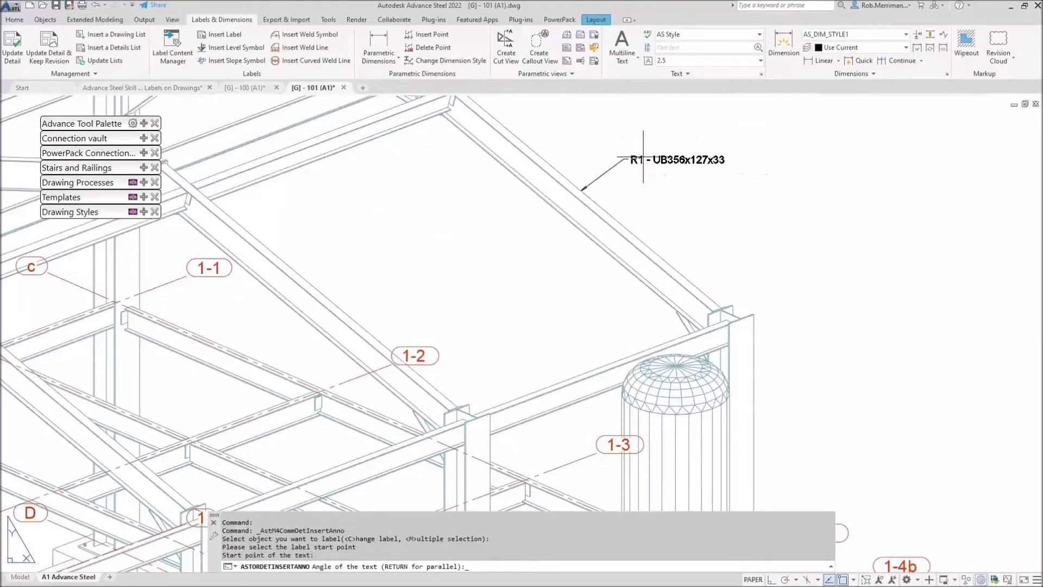
Insert another label on the column behind the tank, with its text to the right, and end labelling
scroll(559, 266, "down", 2)
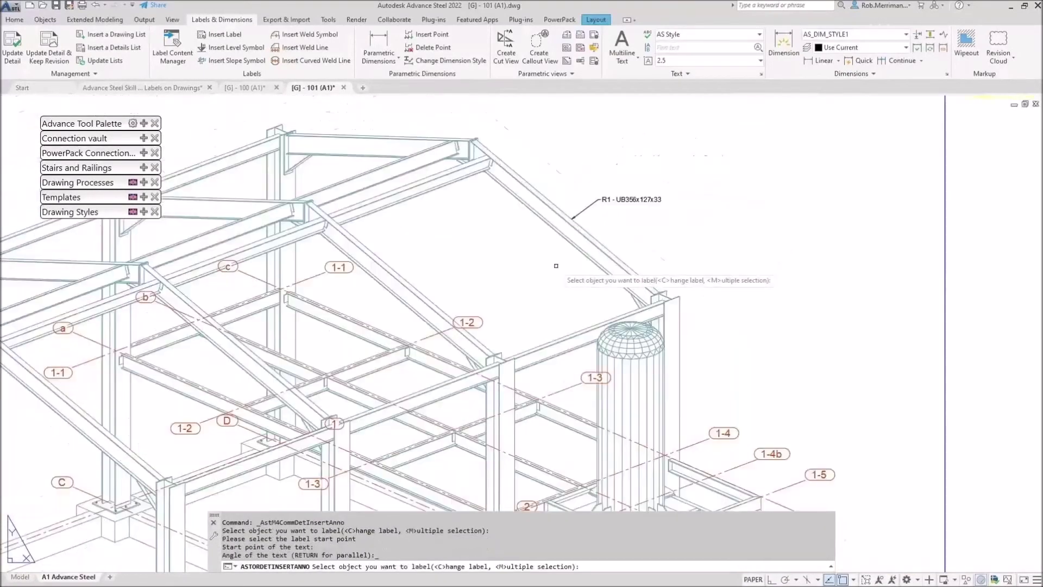
left_click(682, 335)
left_click(681, 369)
left_click(715, 343)
left_click(731, 344)
key("Escape")
Edit the properties of the rafter and column labels together and set their content to the Part Name token
left_click(733, 344)
left_click(631, 200)
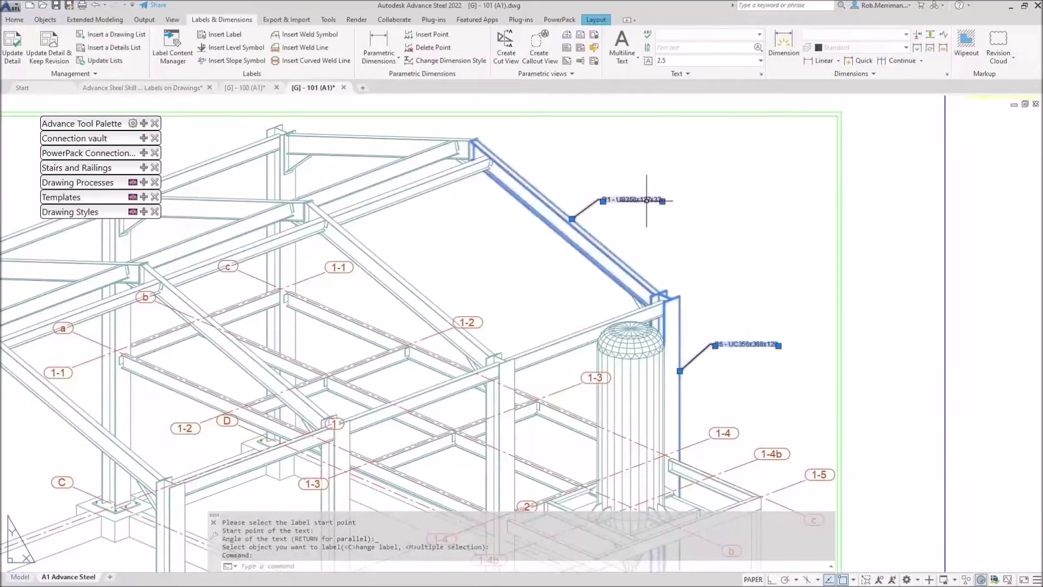
right_click(649, 205)
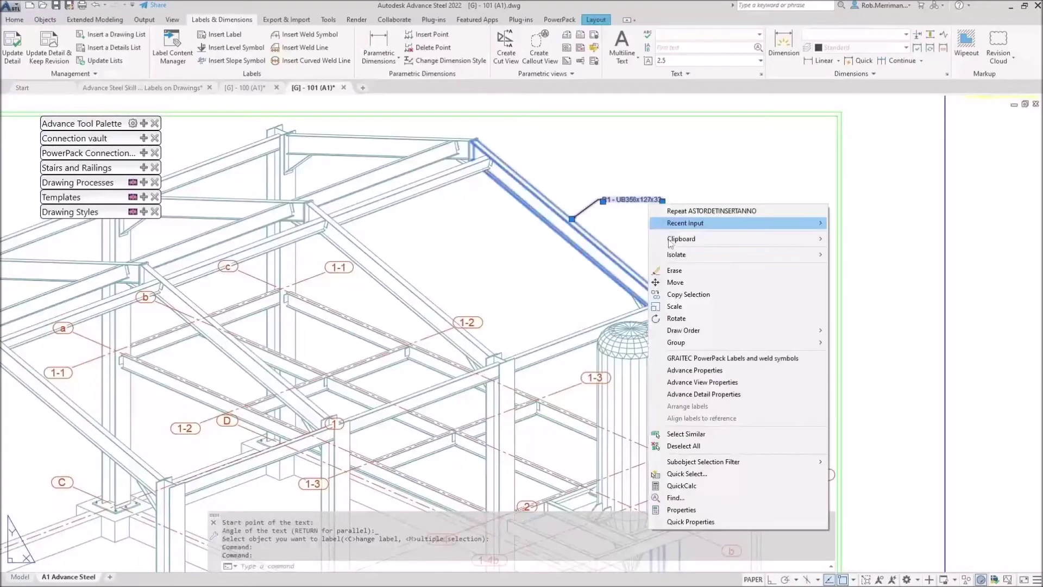
left_click(698, 372)
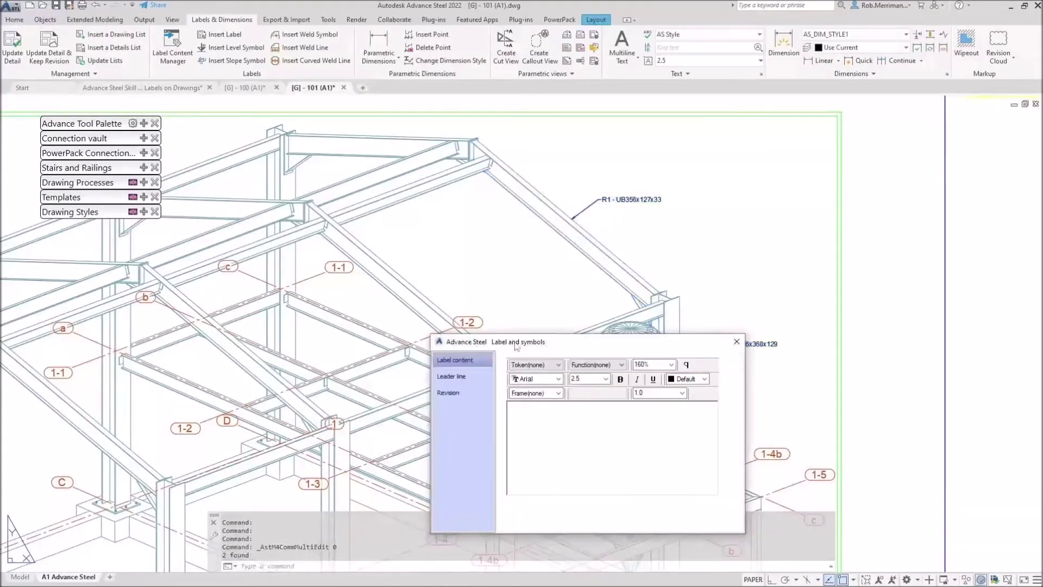
left_click_drag(515, 346, 252, 253)
left_click(280, 272)
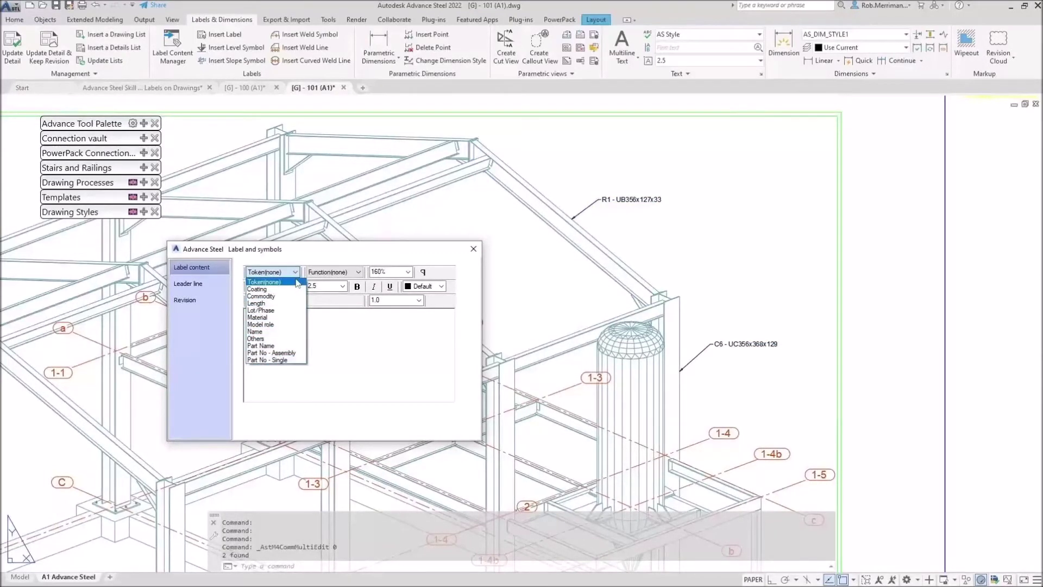
left_click(285, 346)
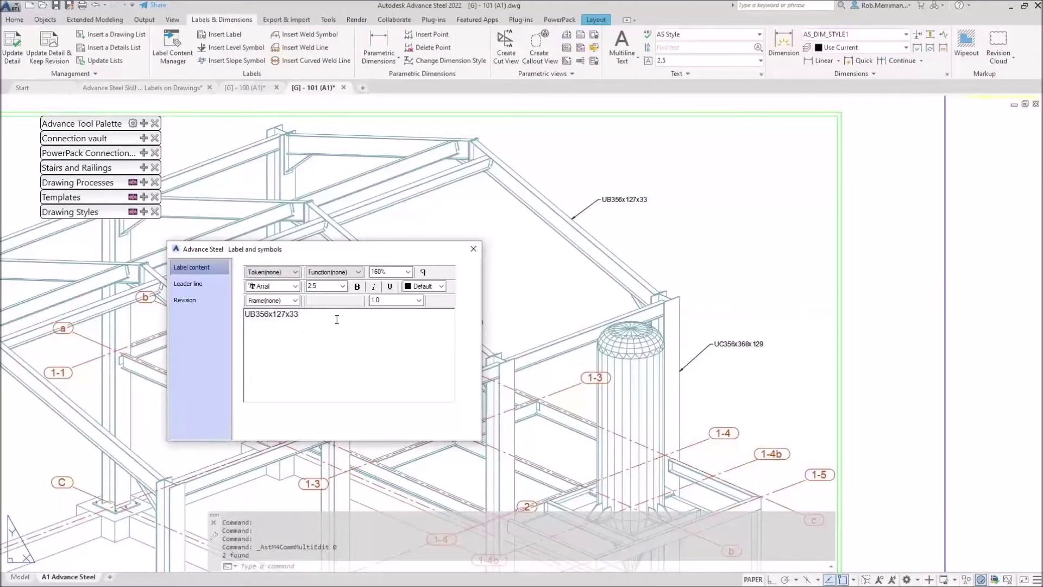
Append a dash and the Part No - Assembly token to both labels, with the Material token on a second line
left_click(265, 272)
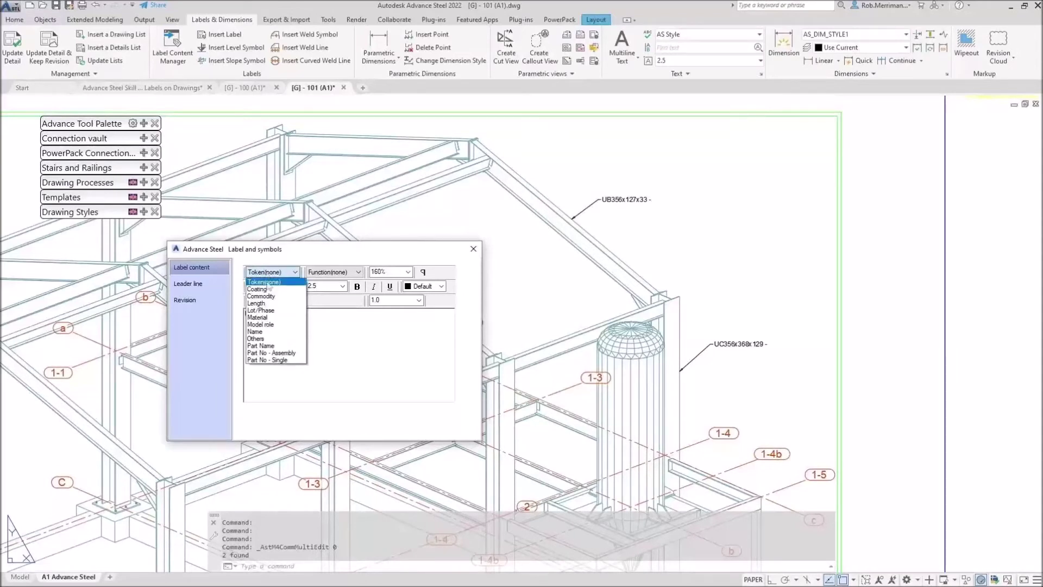
left_click(275, 353)
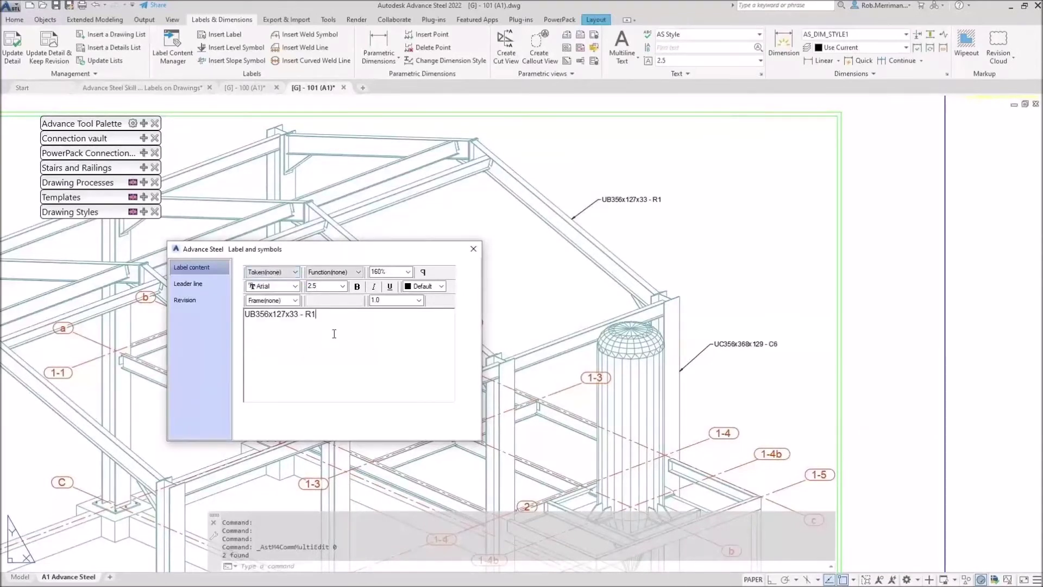
left_click(282, 272)
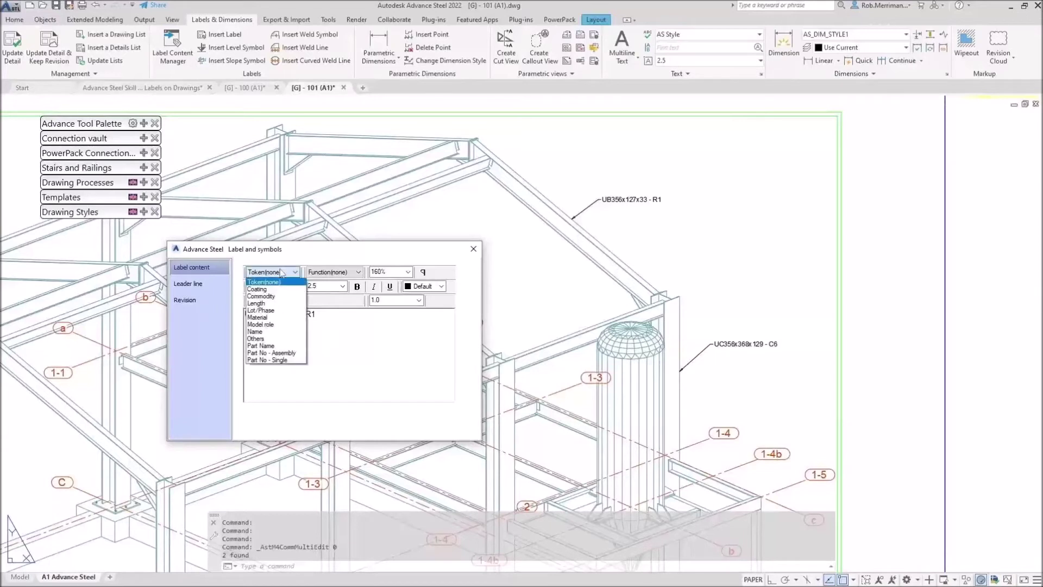
left_click(283, 316)
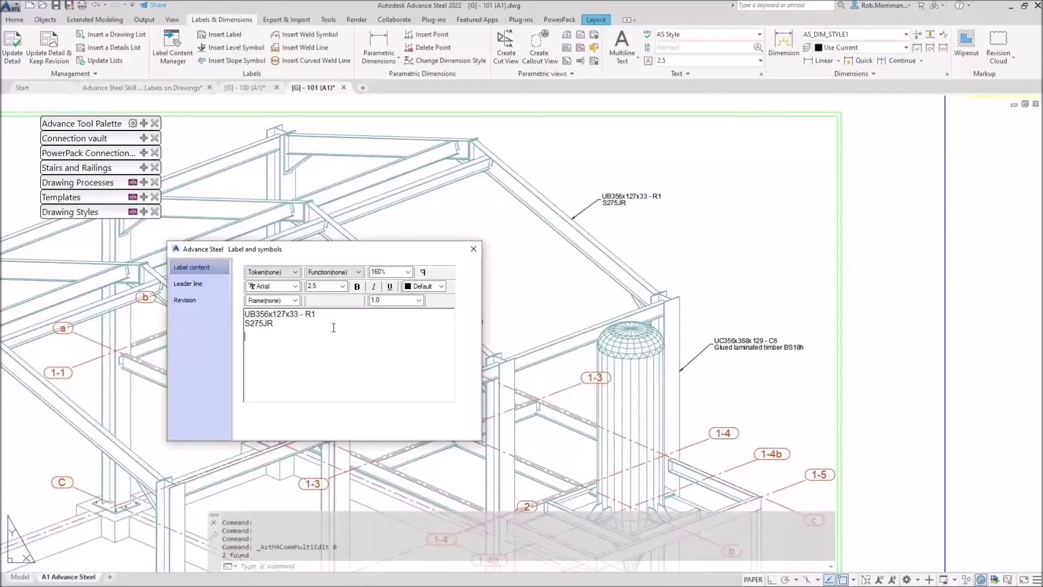
Add the Coating token as a third line of the rafter and column labels and finish editing them
left_click(280, 272)
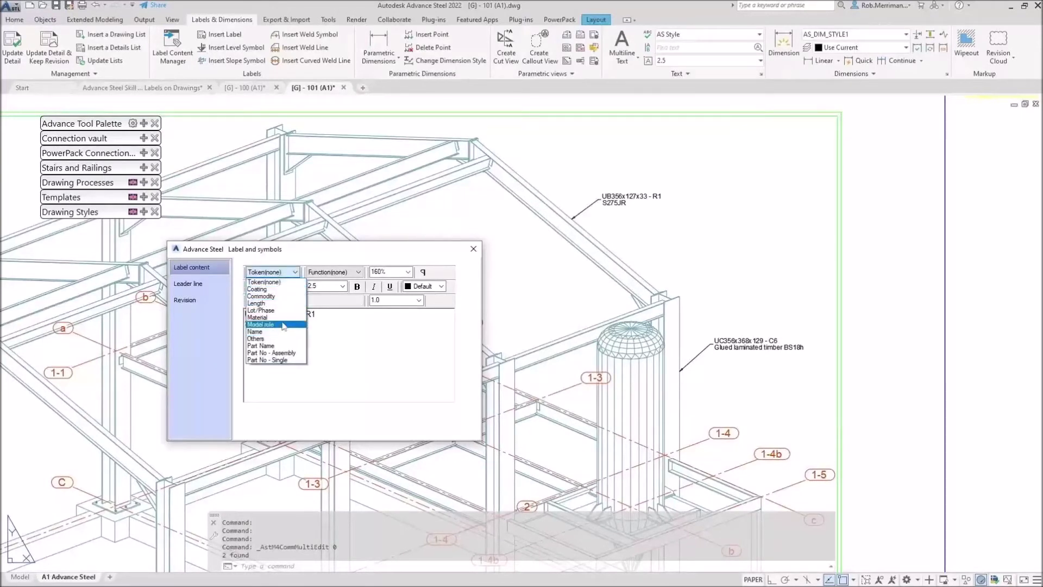
left_click(286, 289)
left_click(294, 272)
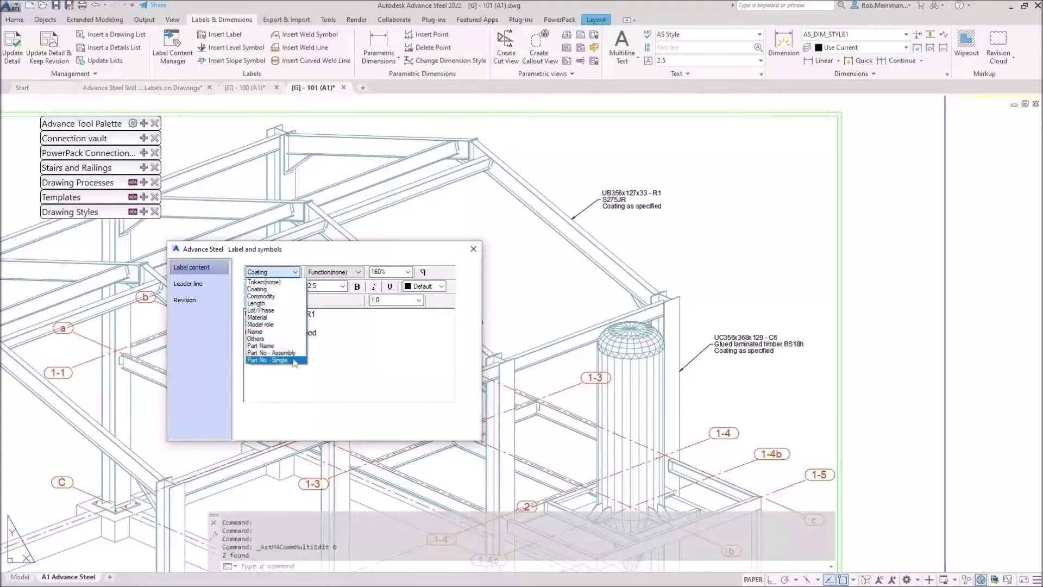
left_click(478, 253)
left_click(478, 253)
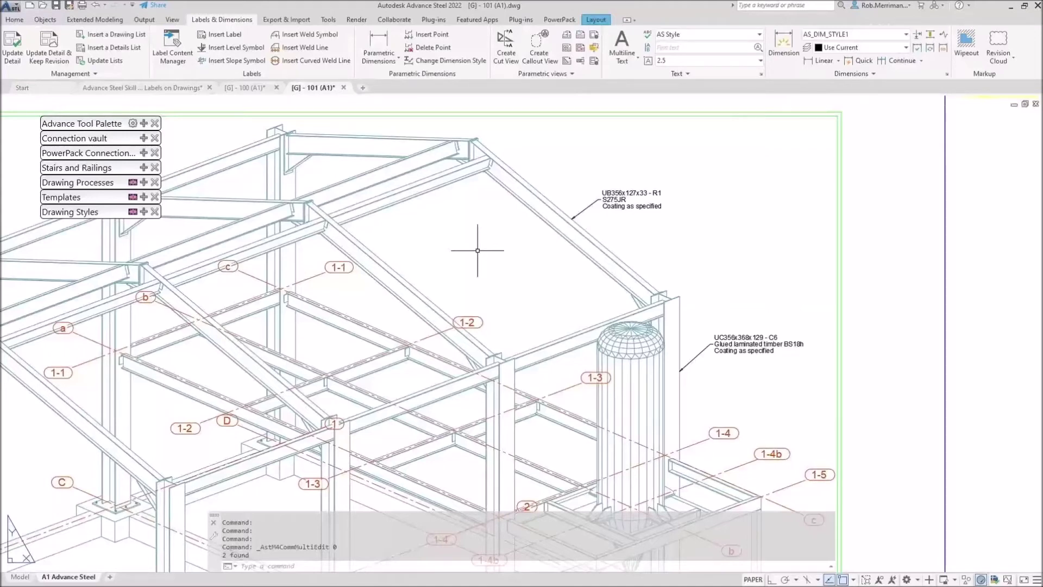
In drawing [G] - 100, examine the tokens available for the leader label on the middle beam between grids 1-1 and 1-2
left_click(245, 88)
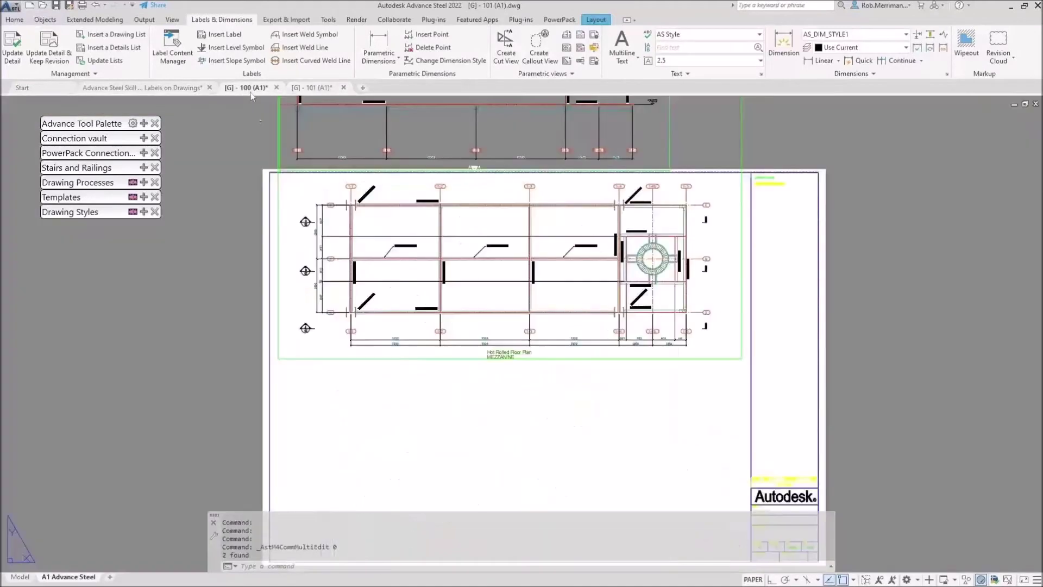
scroll(402, 228, "up", 4)
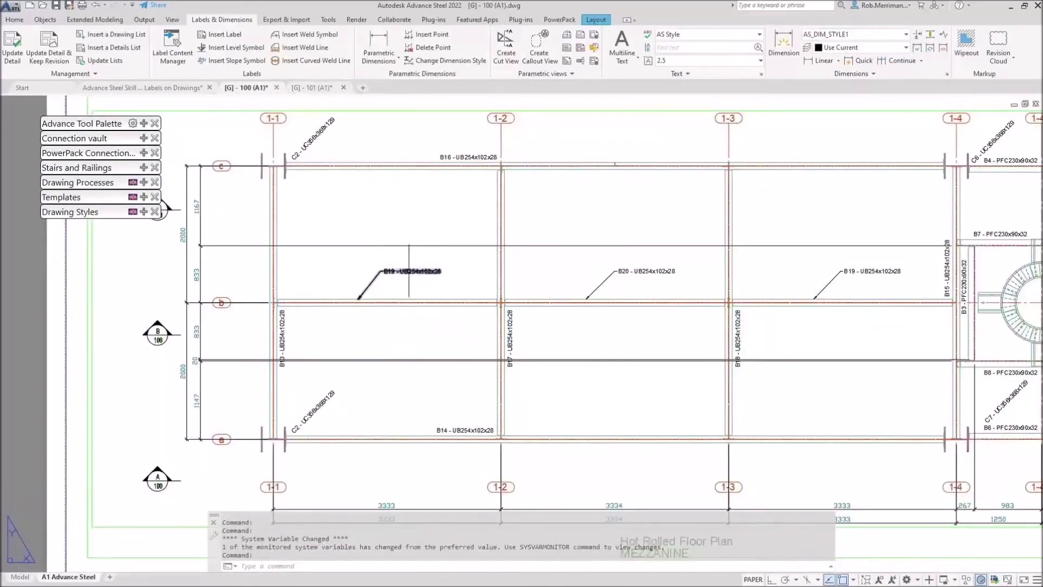
left_click(413, 271)
double_click(412, 271)
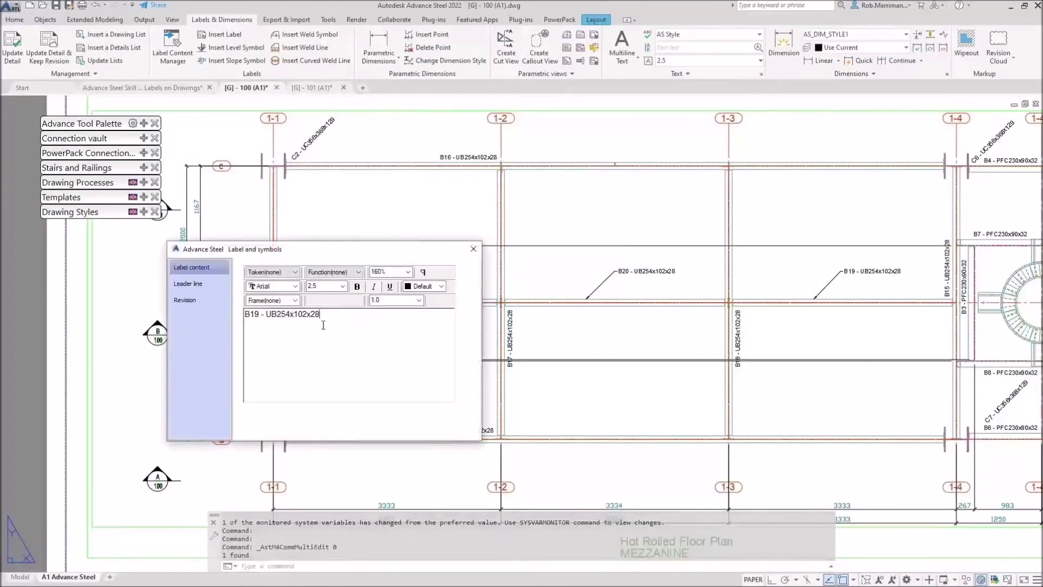
left_click(288, 272)
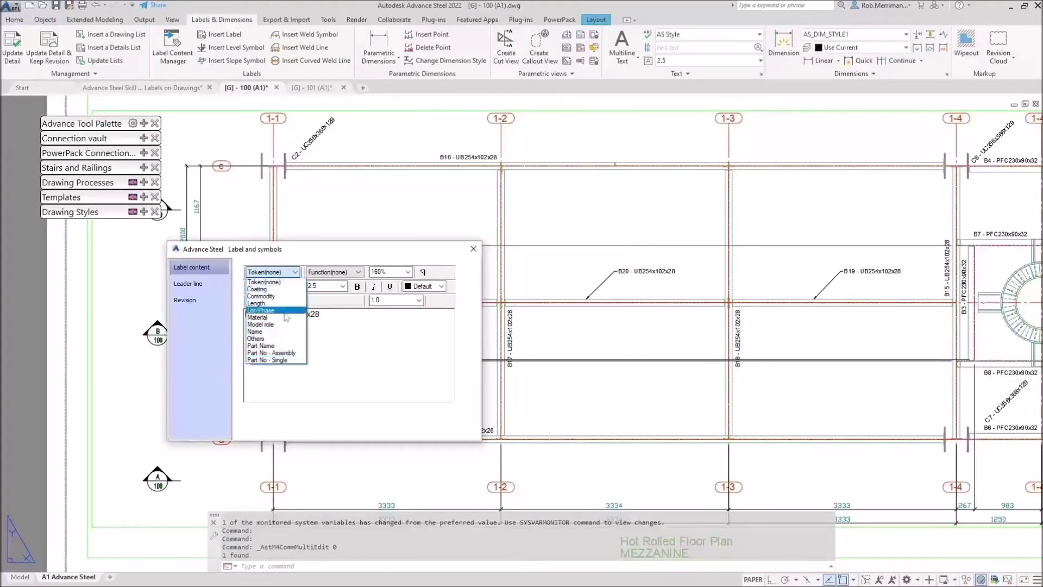
left_click(462, 254)
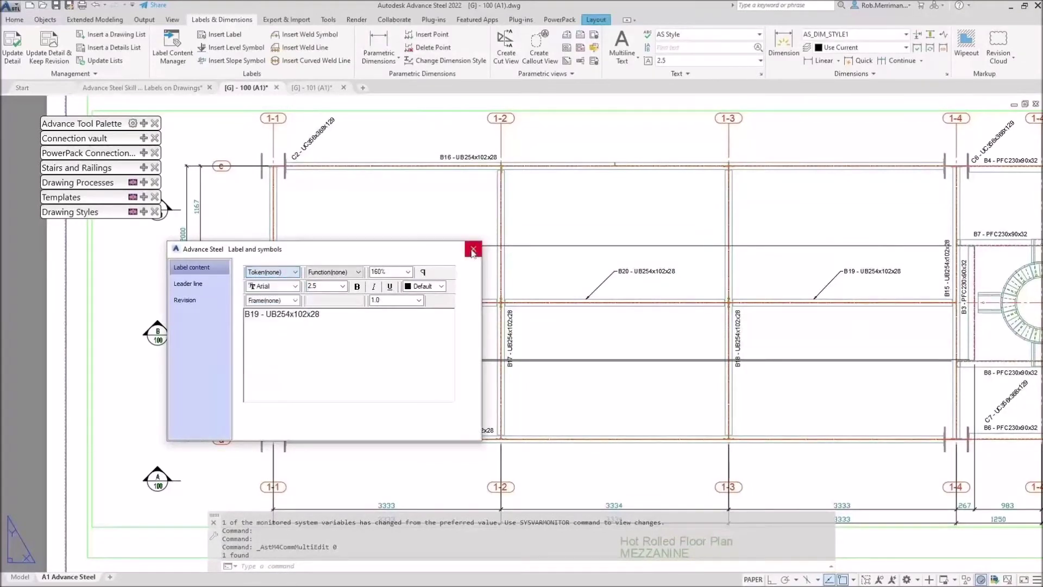
left_click_drag(462, 254, 466, 253)
left_click(478, 249)
Return to the 3D model and turn on the Grid B model view to isolate that frame
left_click(140, 87)
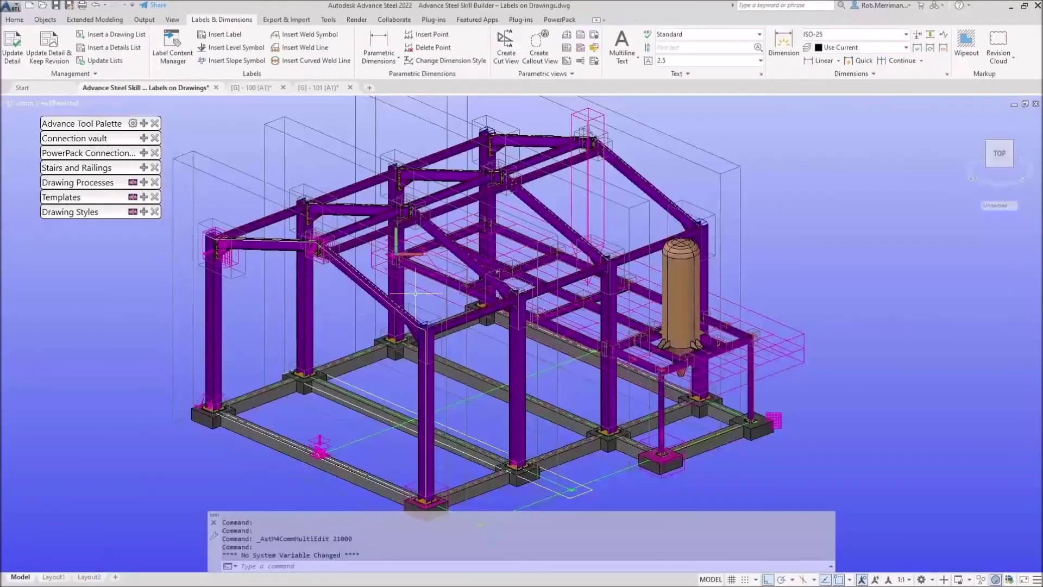
scroll(478, 418, "down", 1)
scroll(491, 412, "up", 4)
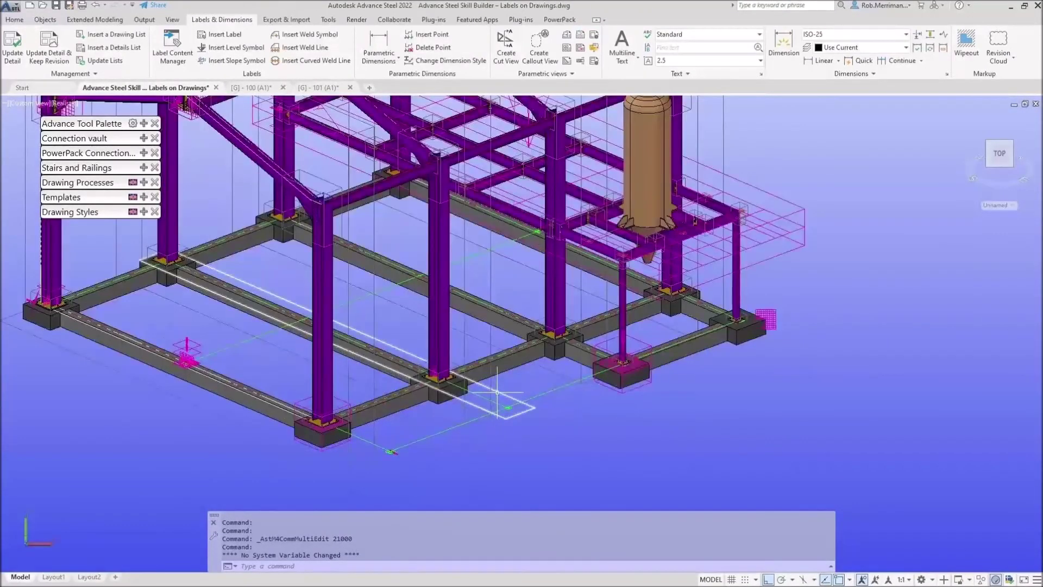
left_click(494, 405)
right_click(497, 393)
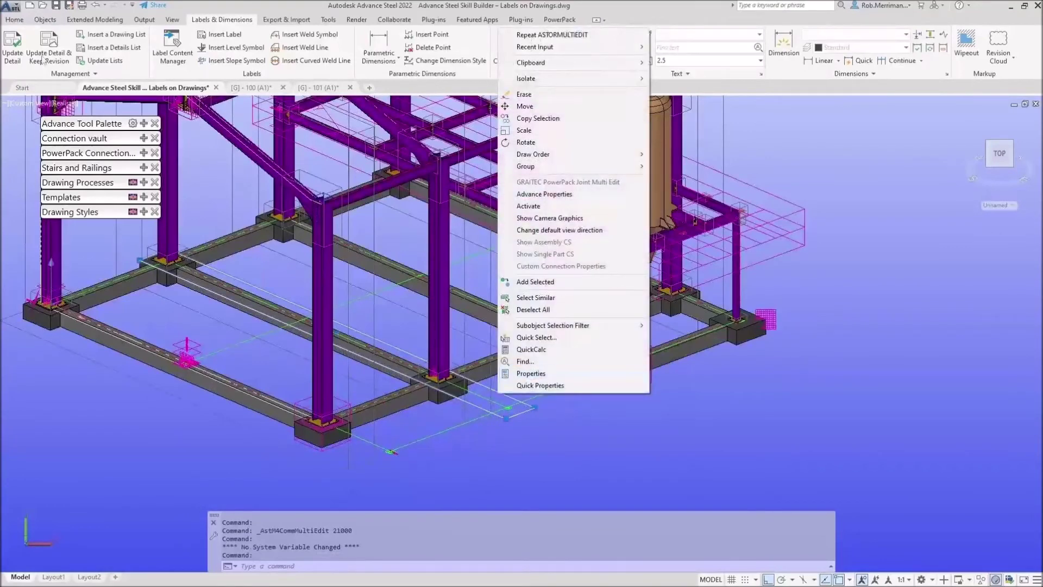
left_click(12, 20)
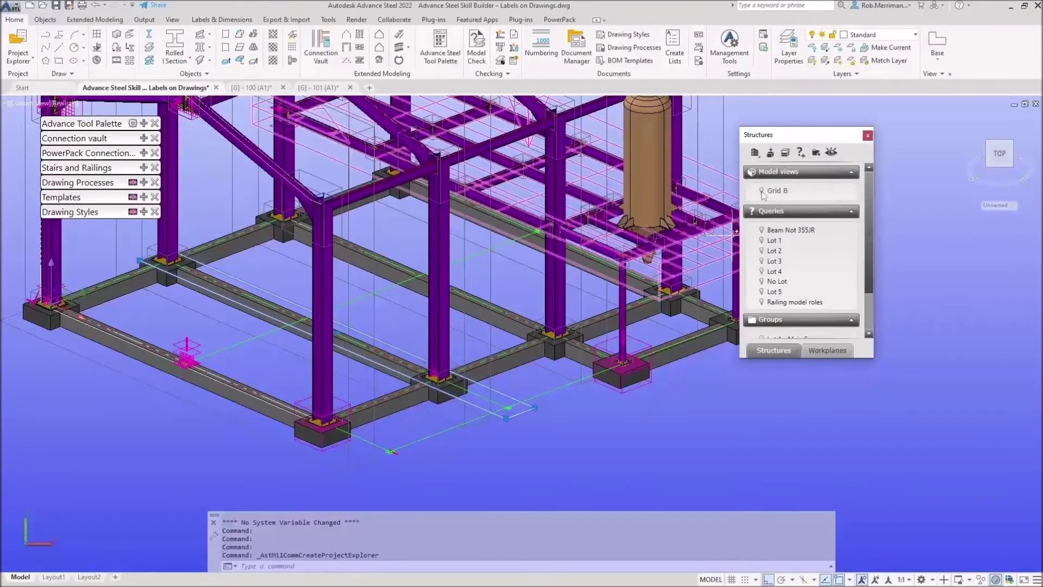
left_click(762, 191)
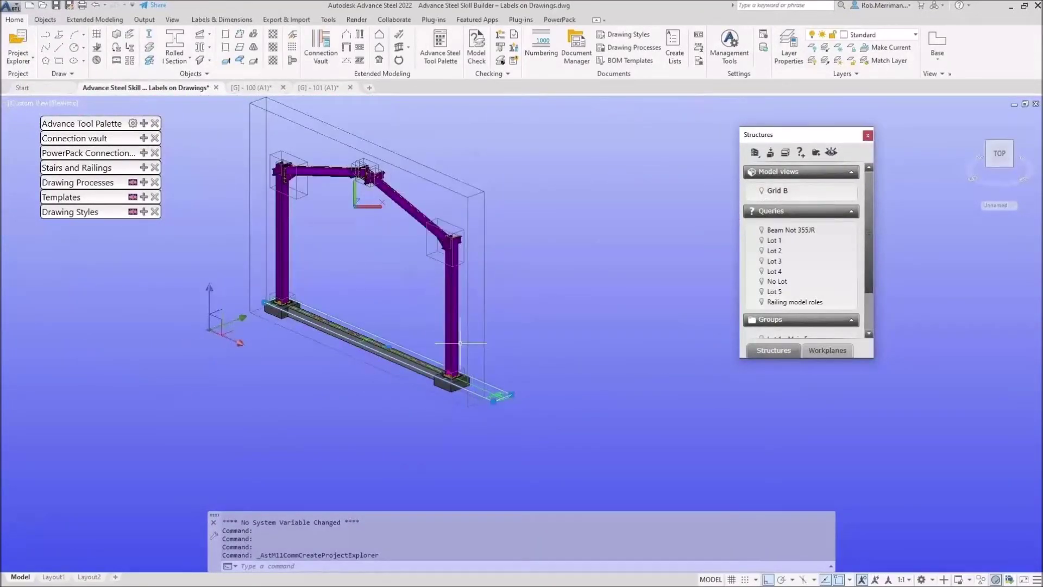
key("Escape")
In the Grid B camera's properties, set the detail style override to Section - Selected + pickbox
left_click(481, 382)
right_click(487, 383)
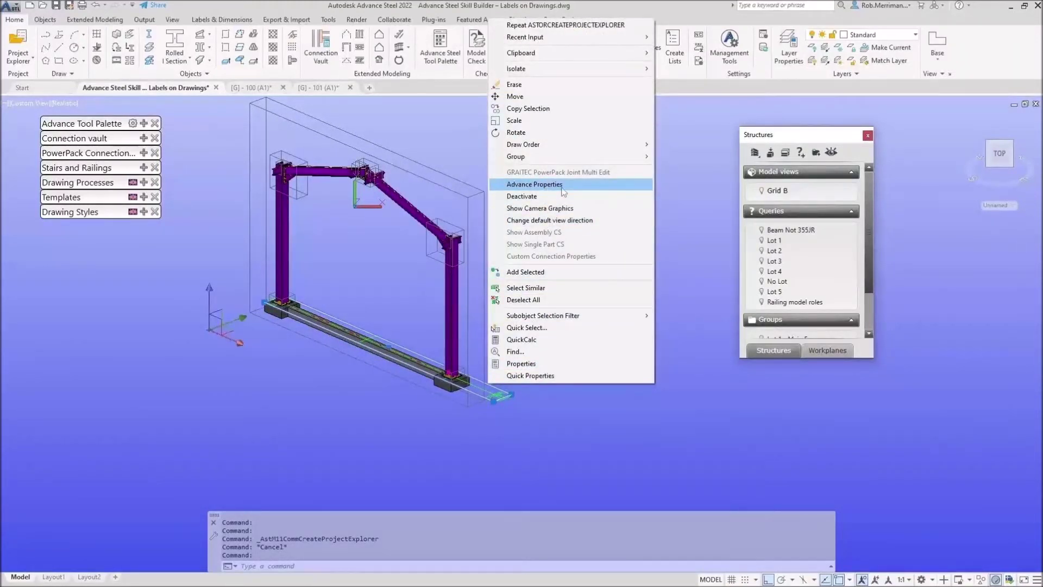
left_click(562, 187)
left_click(205, 301)
left_click(205, 302)
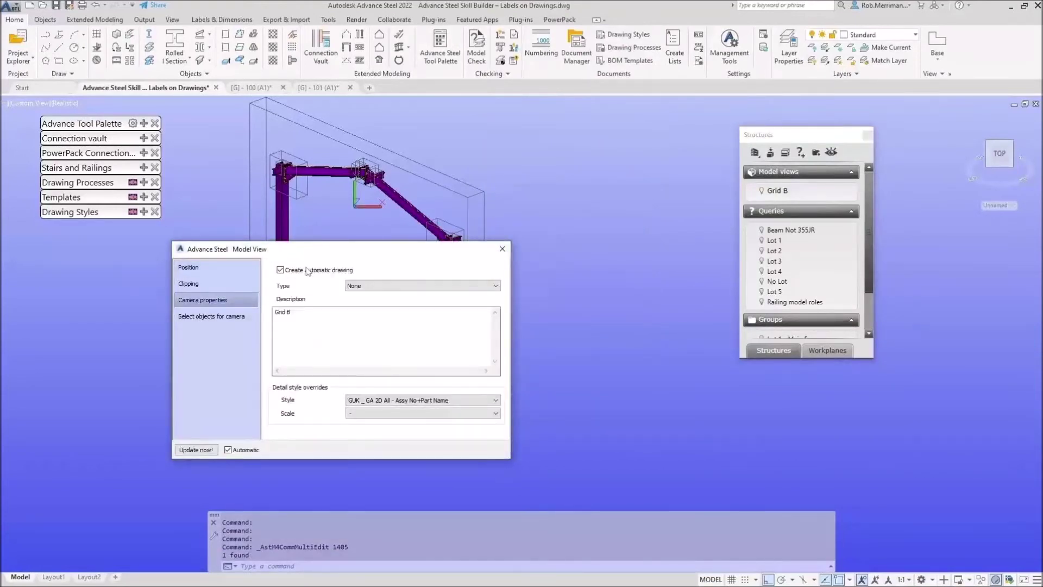
left_click(404, 400)
scroll(430, 440, "down", 1)
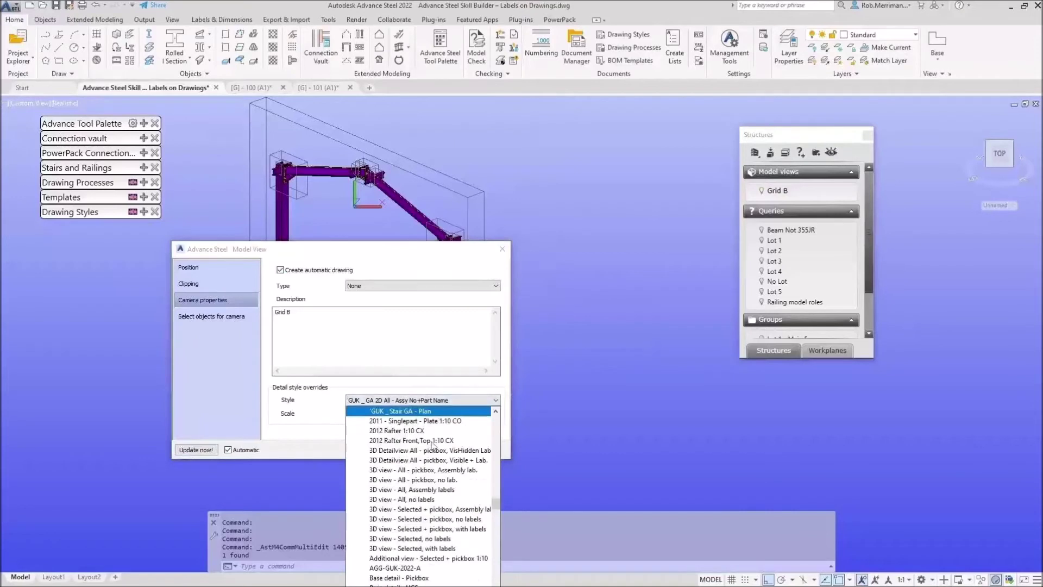
scroll(433, 444, "up", 5)
scroll(433, 444, "up", 5)
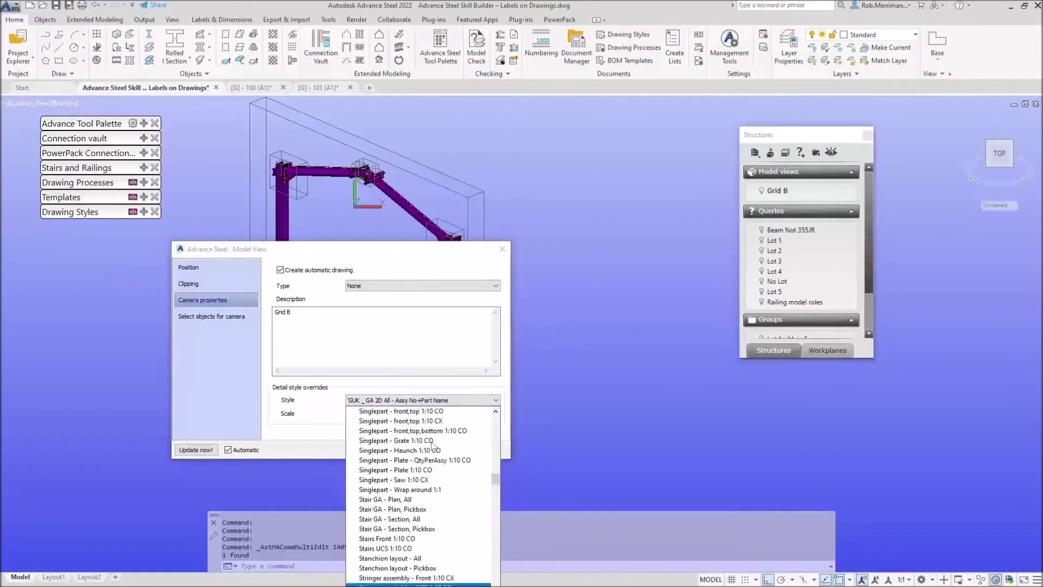
scroll(433, 444, "up", 5)
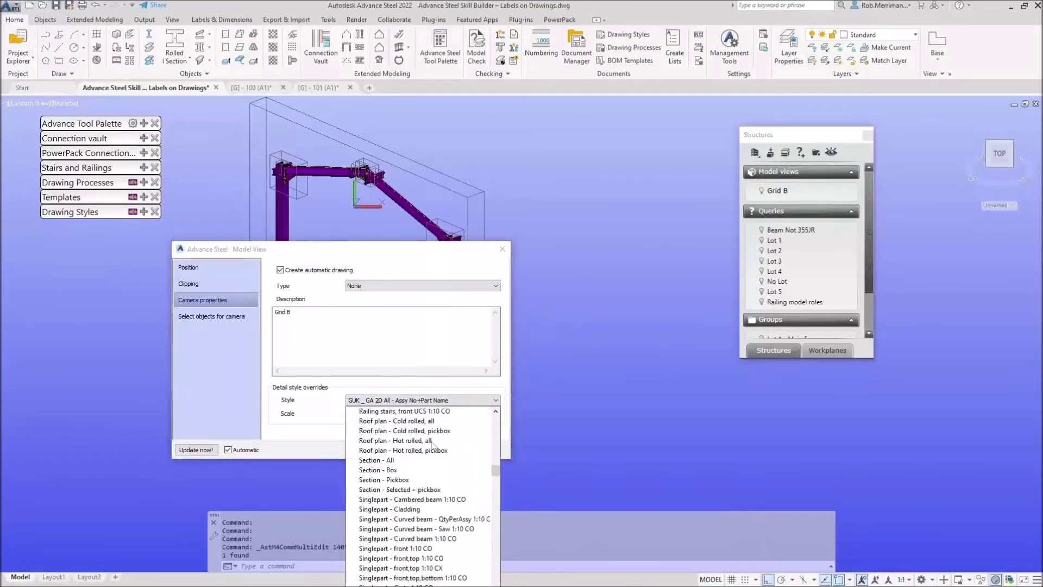
scroll(436, 470, "down", 4)
scroll(436, 471, "down", 2)
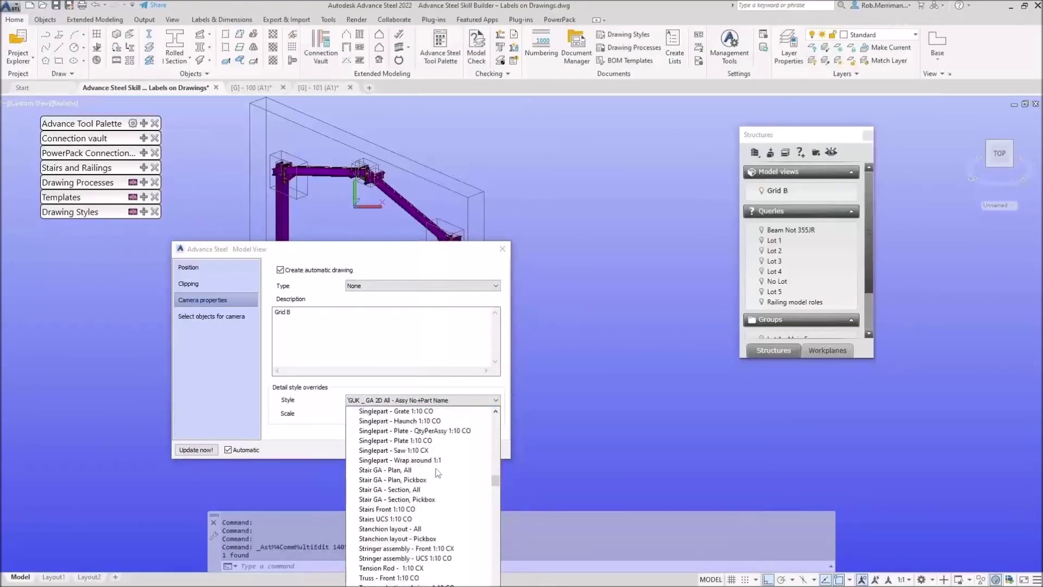
scroll(436, 471, "up", 5)
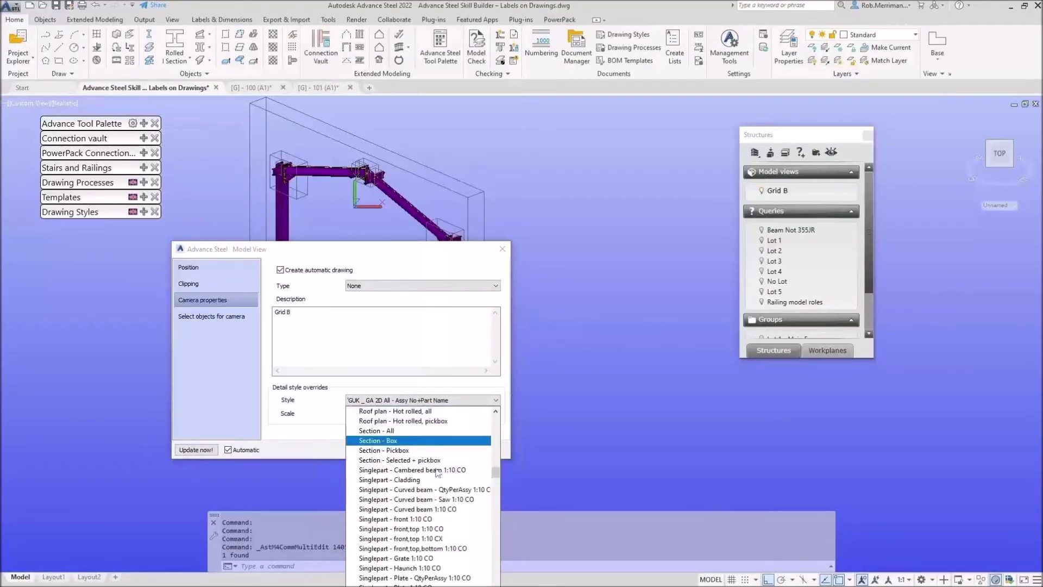
left_click(424, 460)
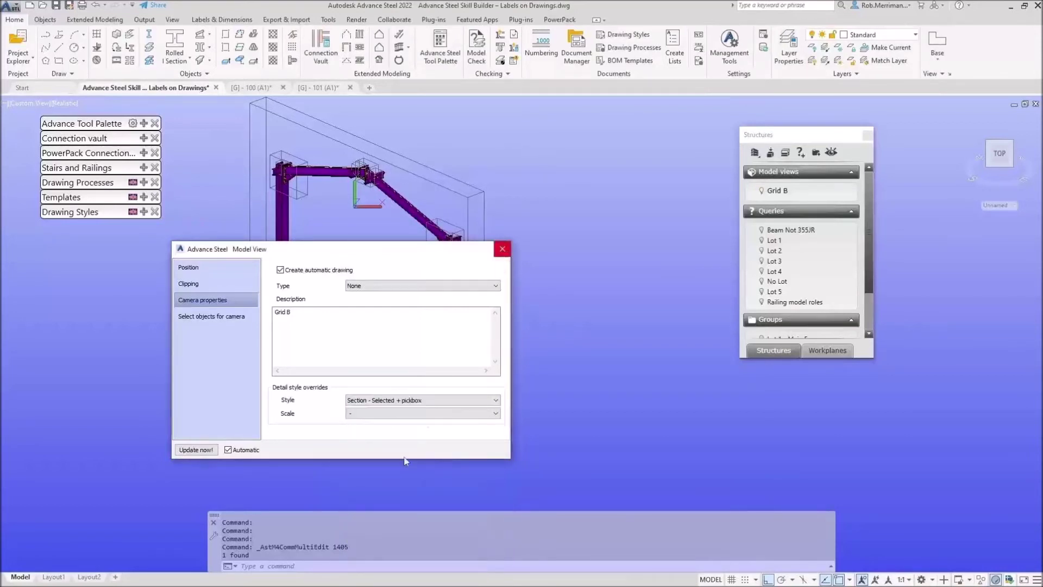
Set the Grid B camera's scale override to 1:20 and finish editing its properties
left_click(404, 413)
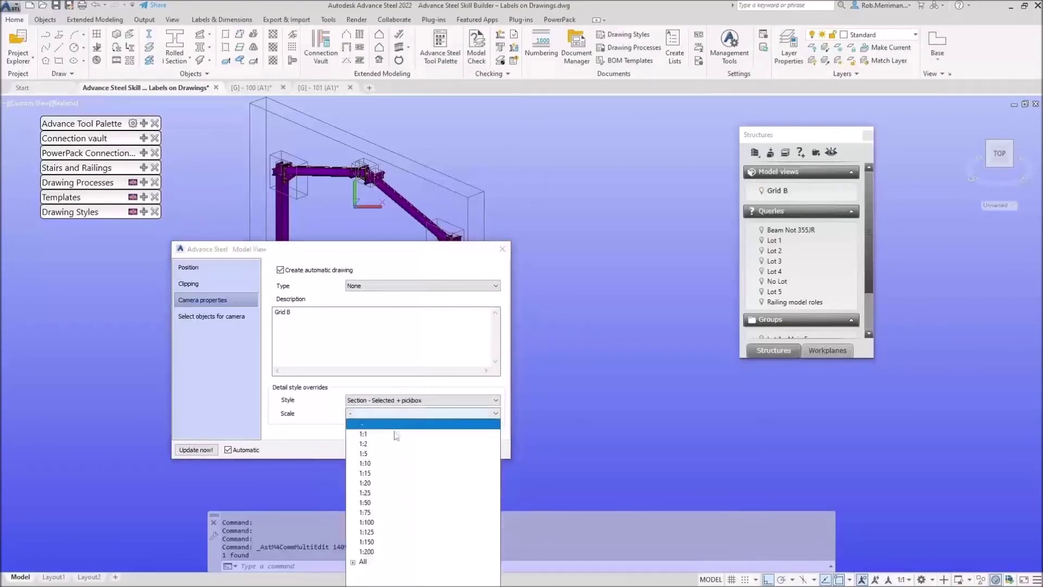
left_click(386, 482)
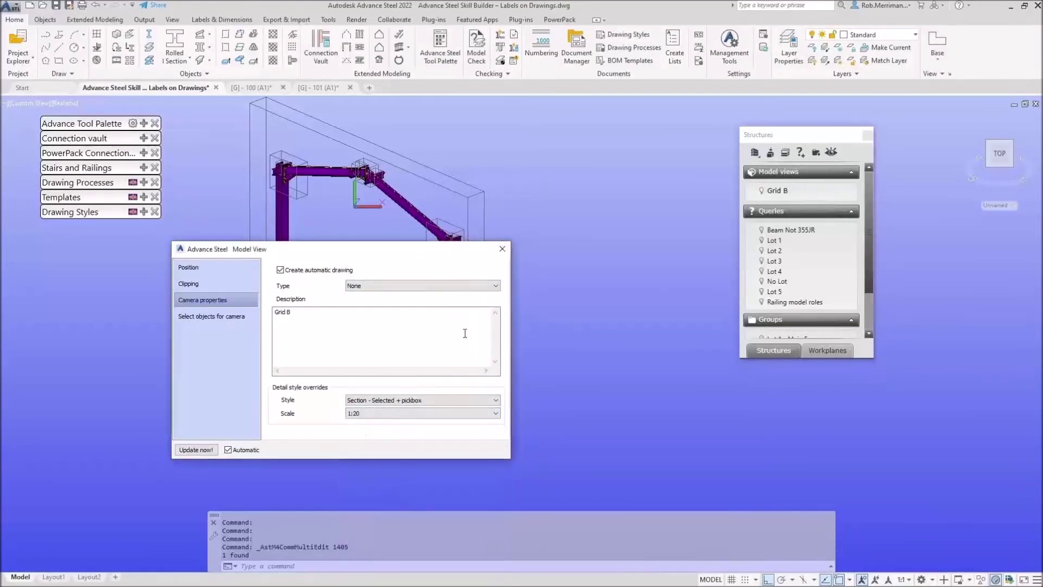
left_click(501, 249)
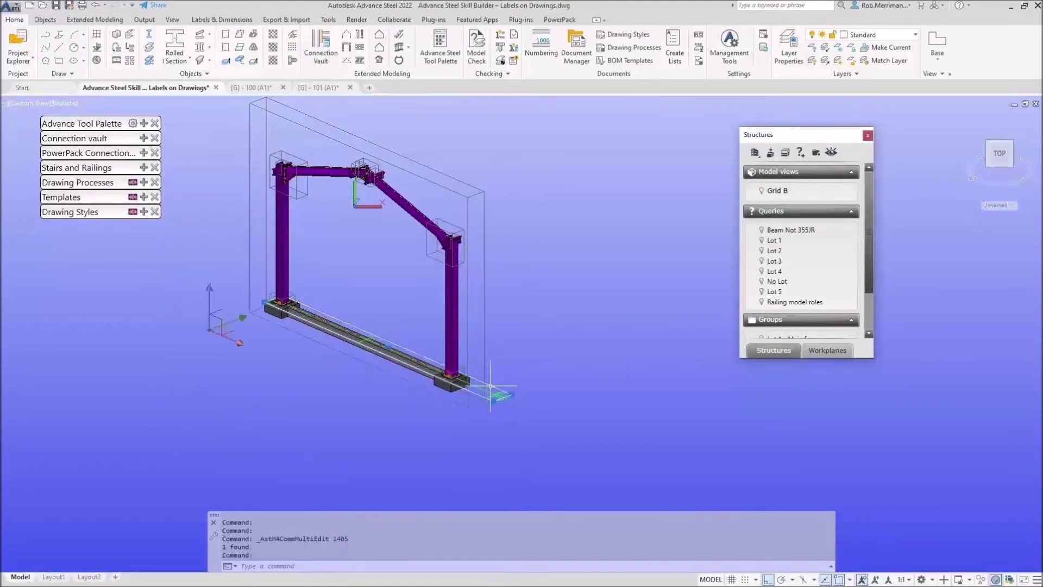
Generate a drawing of the selected Grid B camera with the Cameras - Selected - A1 process and open the resulting camera detail
left_click(144, 182)
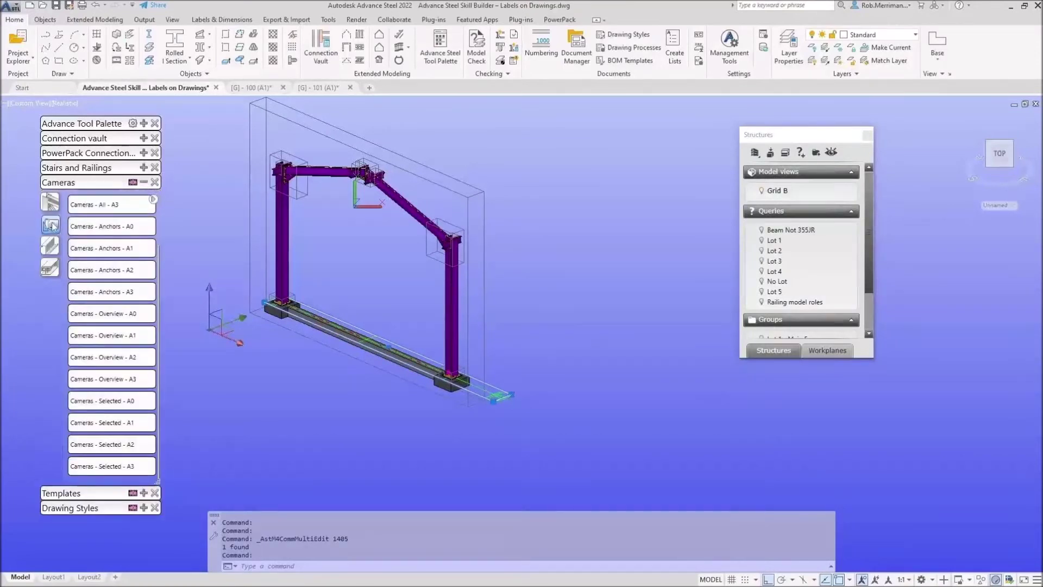
left_click(123, 424)
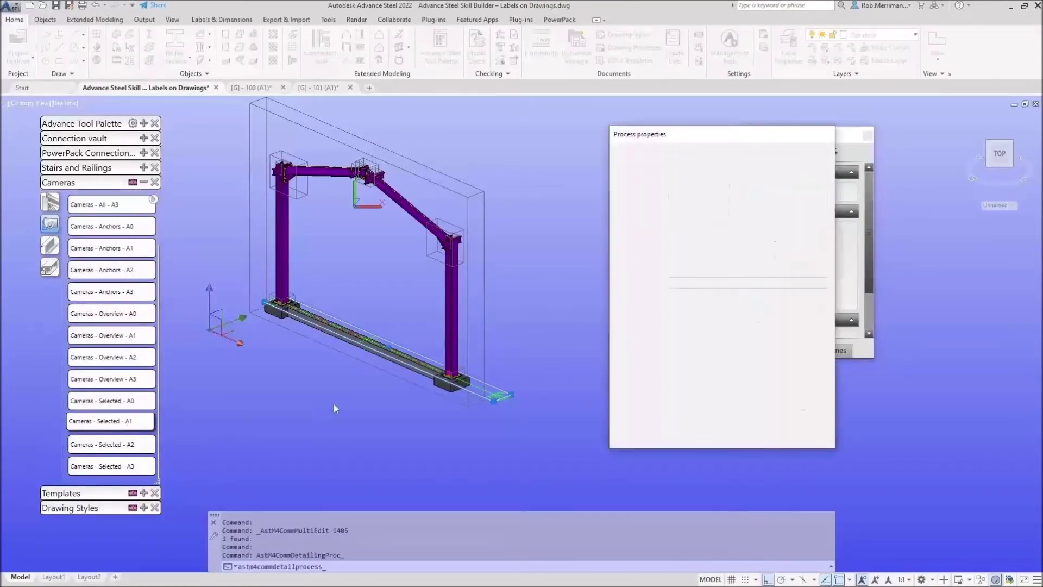
left_click(677, 428)
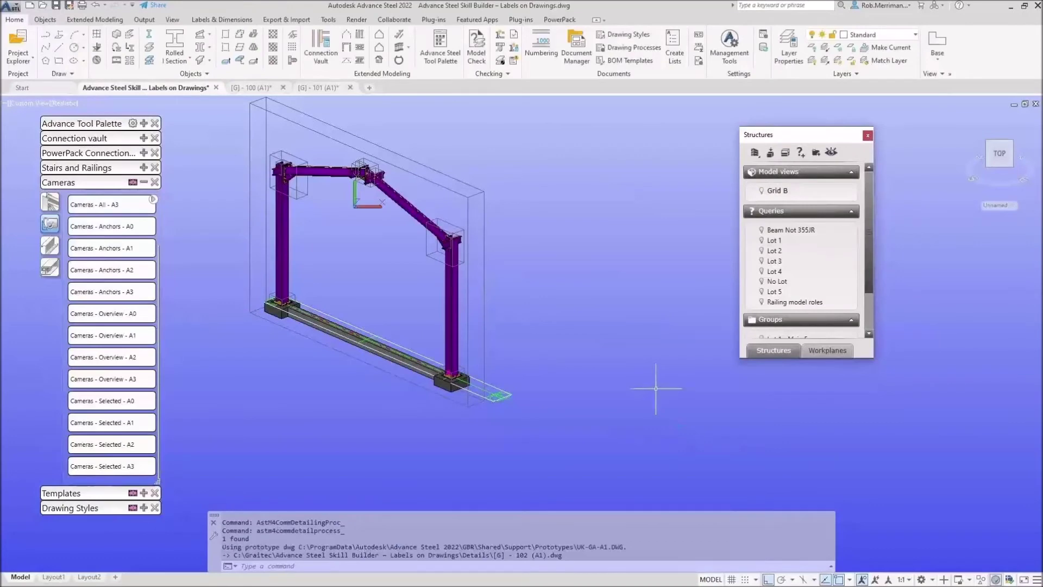
left_click(490, 385)
right_click(490, 386)
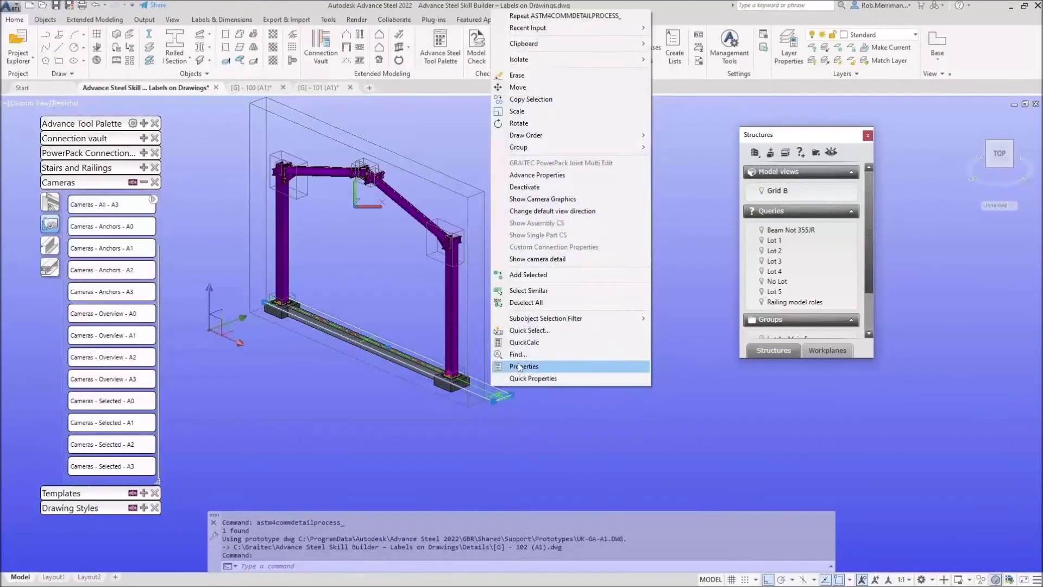
left_click(543, 259)
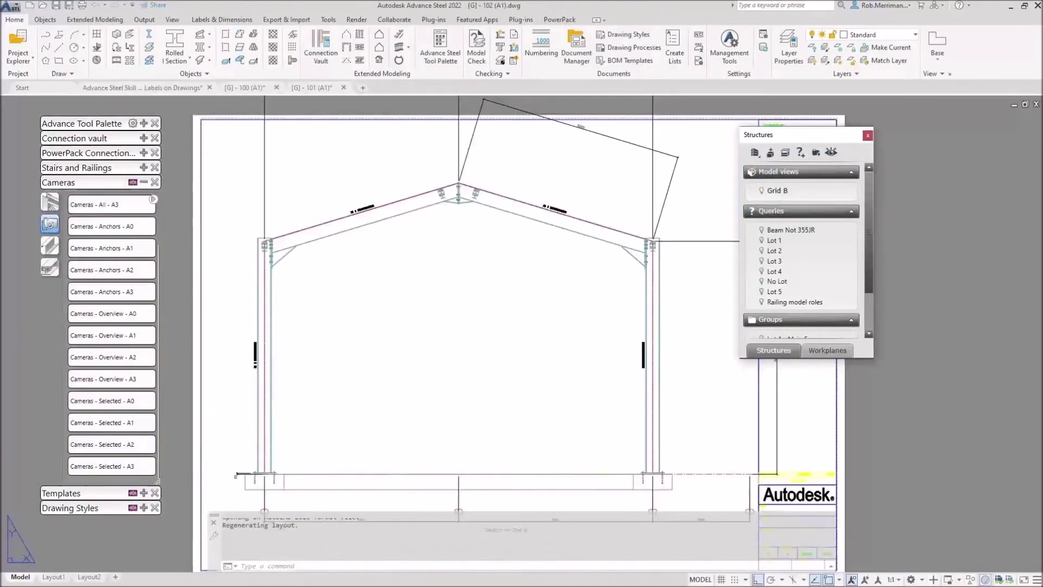
Examine the full list of tokens available for the left rafter's label in the new Grid B section drawing
scroll(352, 209, "up", 7)
left_click(409, 220)
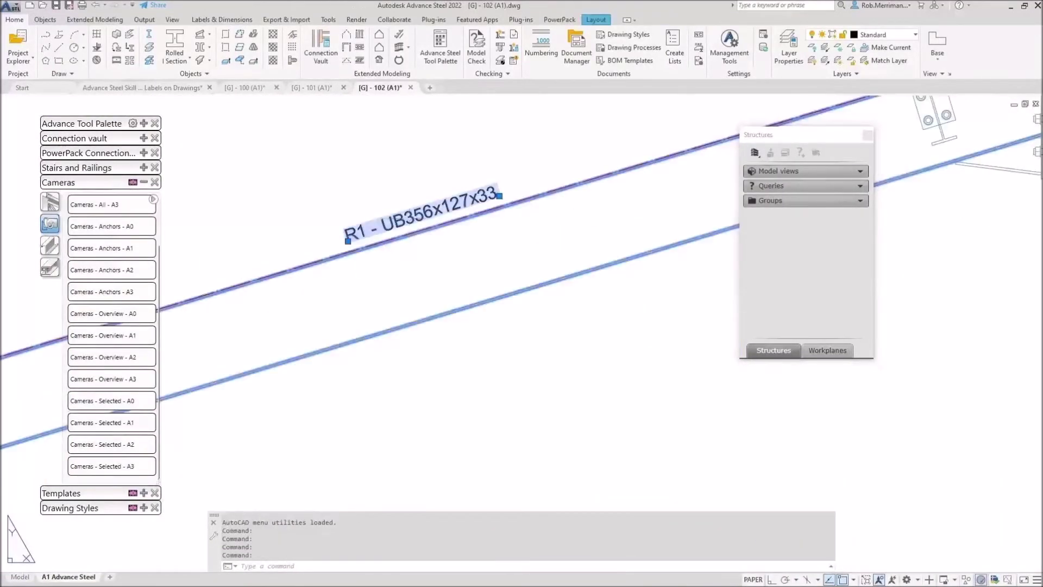
double_click(409, 220)
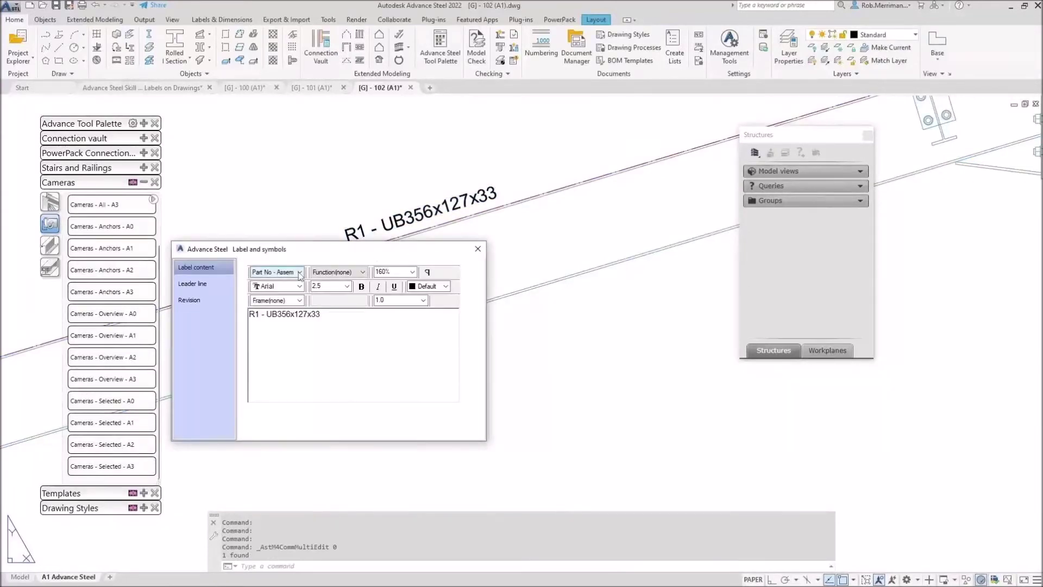
left_click(300, 272)
scroll(298, 389, "up", 5)
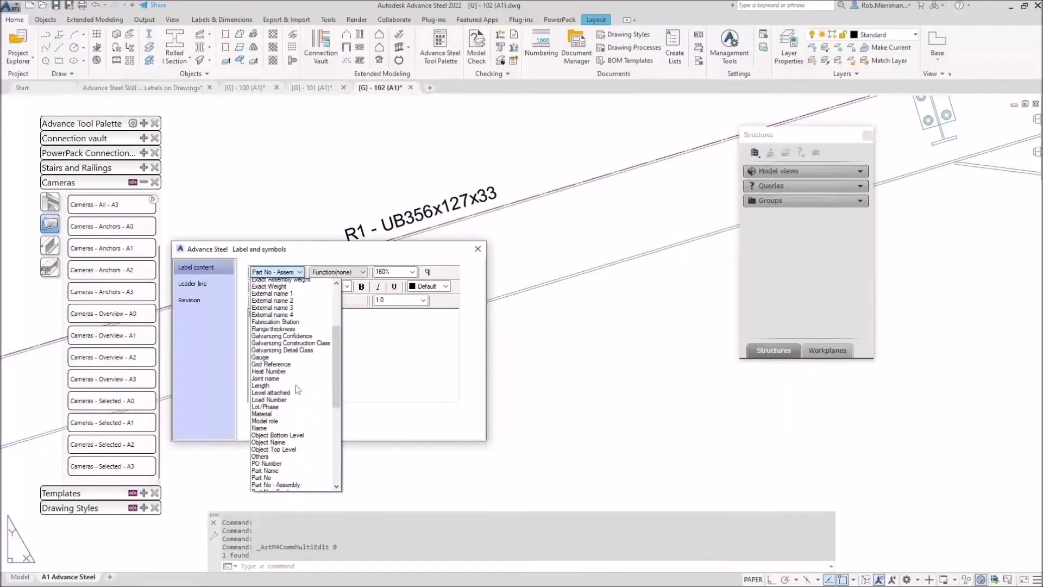
scroll(297, 389, "up", 5)
scroll(303, 332, "down", 5)
scroll(303, 330, "down", 7)
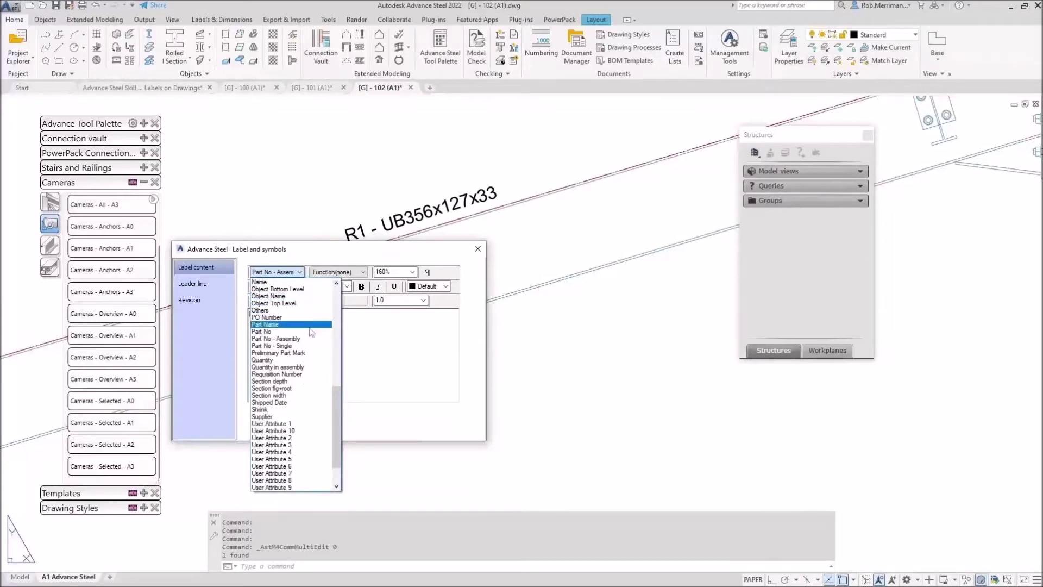
scroll(307, 353, "down", 2)
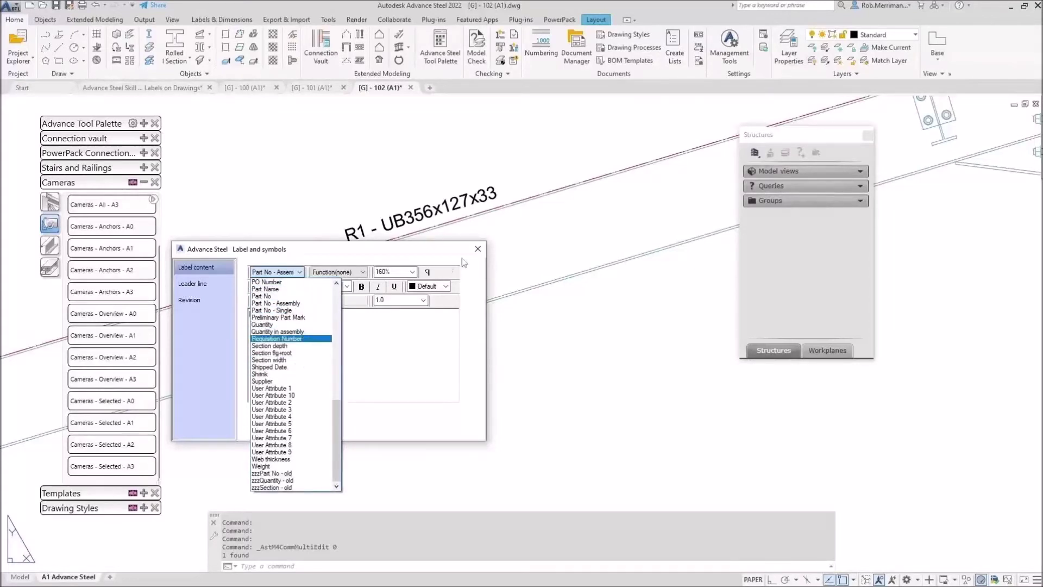
left_click(480, 254)
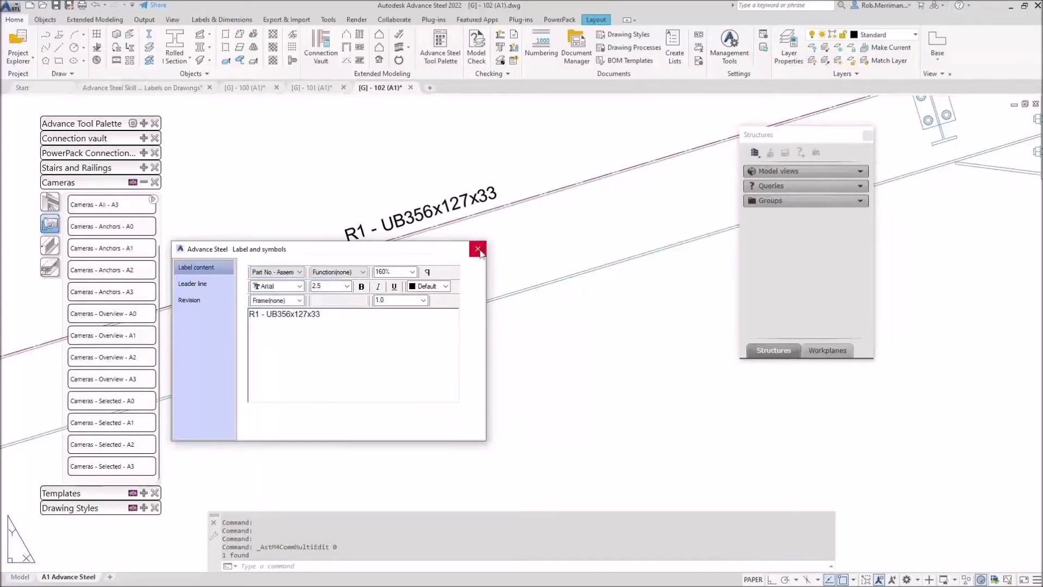
Examine the tokens available for the upper B19 beam label in the [G] - 100 (A1) floor plan drawing
left_click(478, 250)
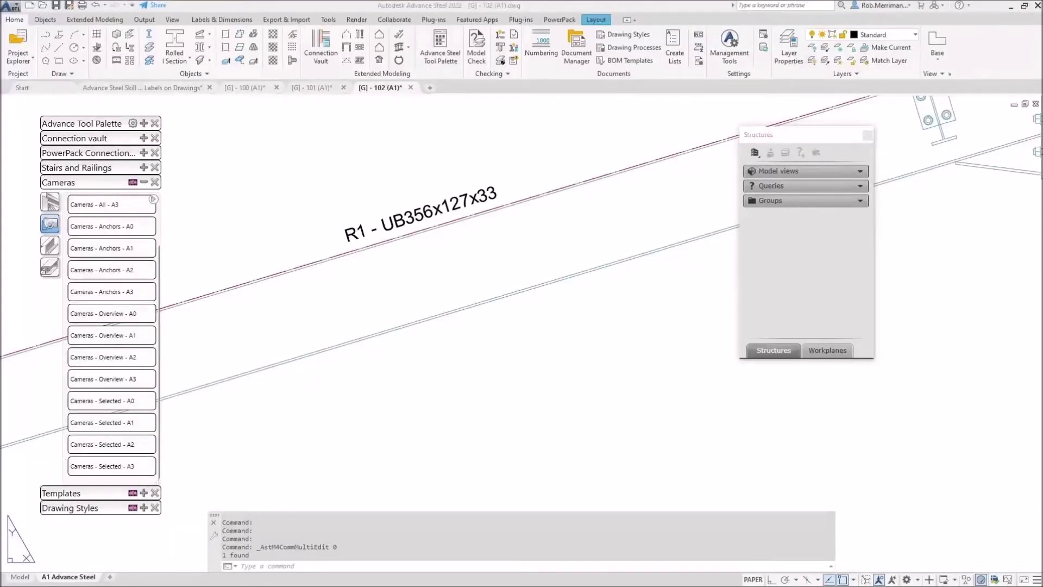
left_click(321, 92)
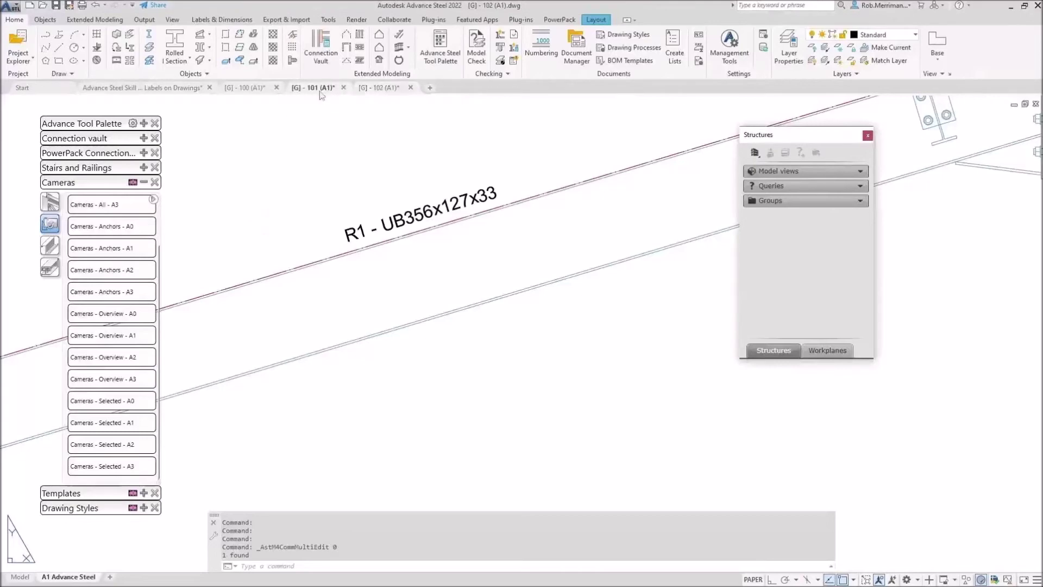
left_click(259, 91)
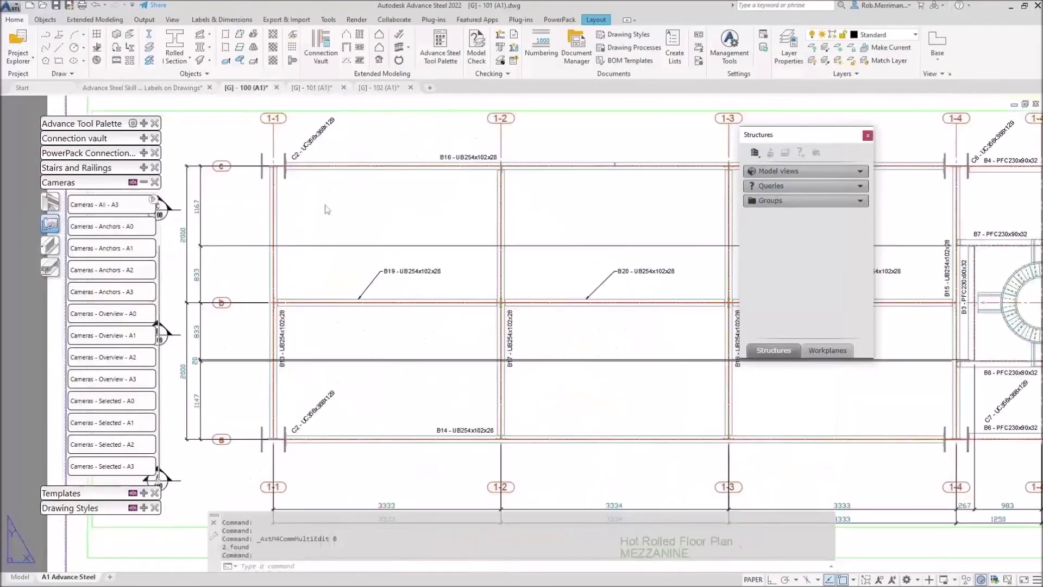
left_click(413, 271)
double_click(413, 271)
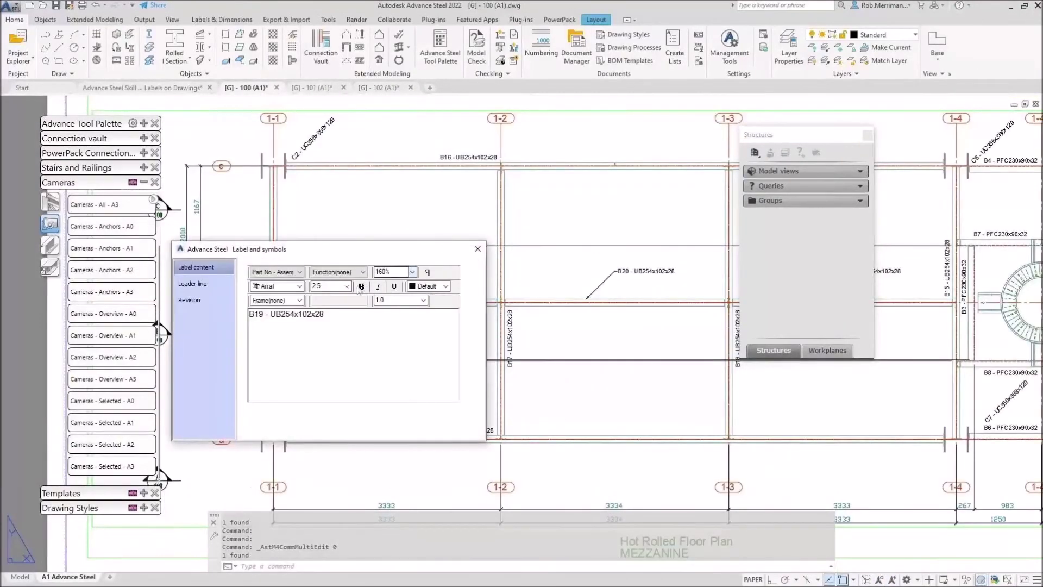
left_click(274, 271)
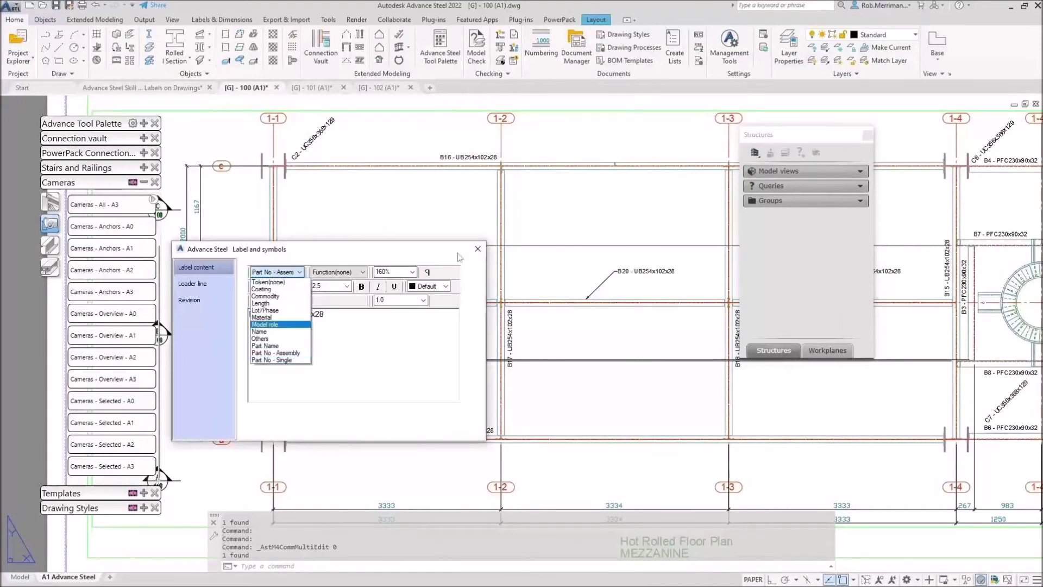
left_click(478, 251)
left_click(477, 250)
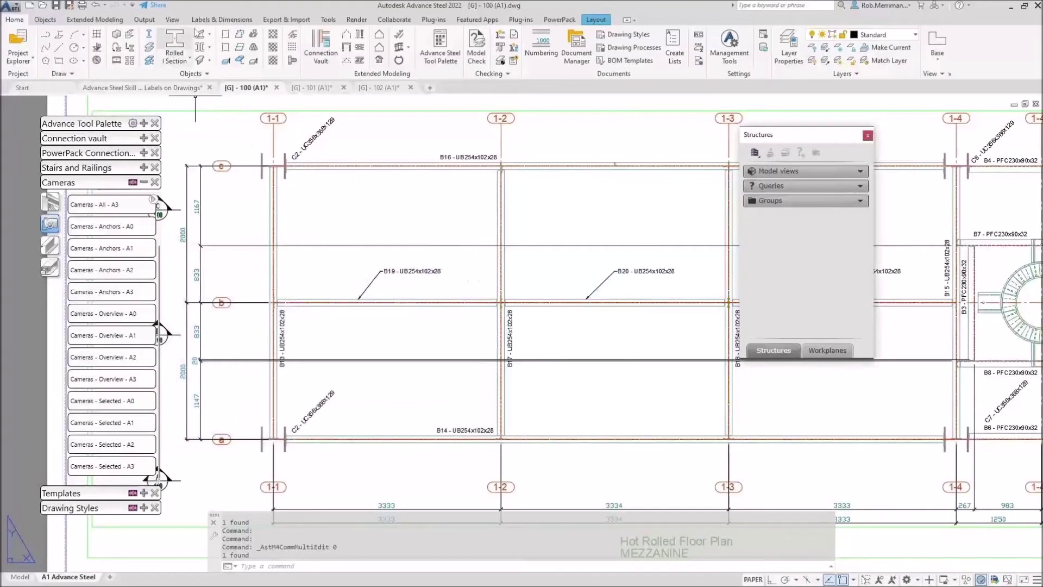
left_click(211, 20)
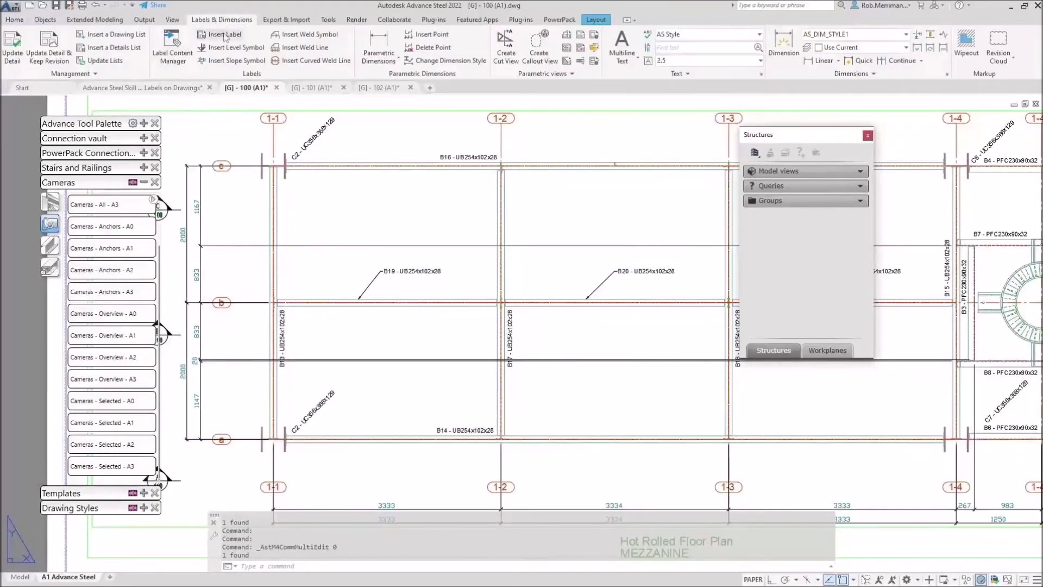
left_click(224, 36)
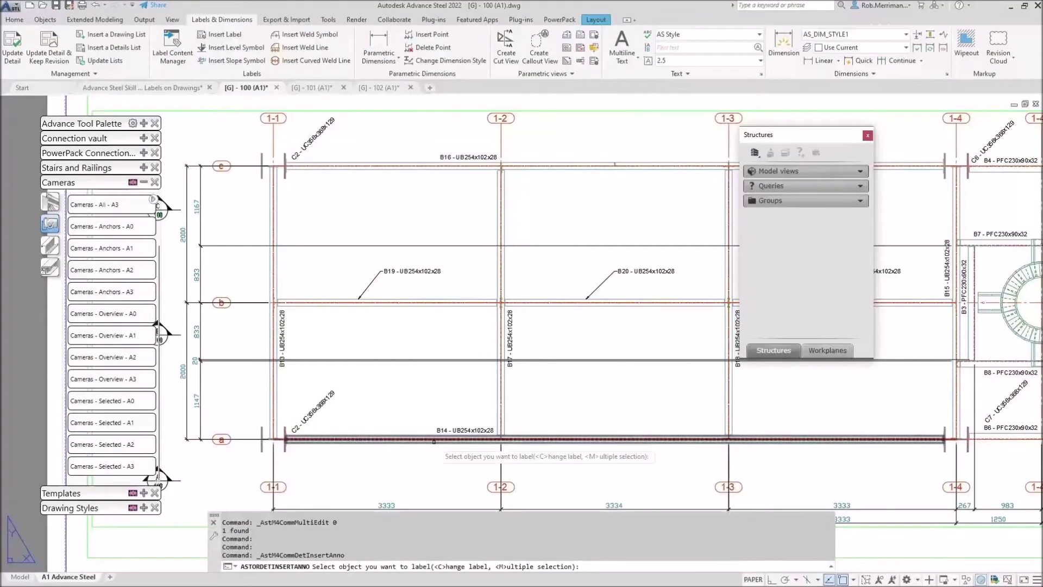
key("Escape")
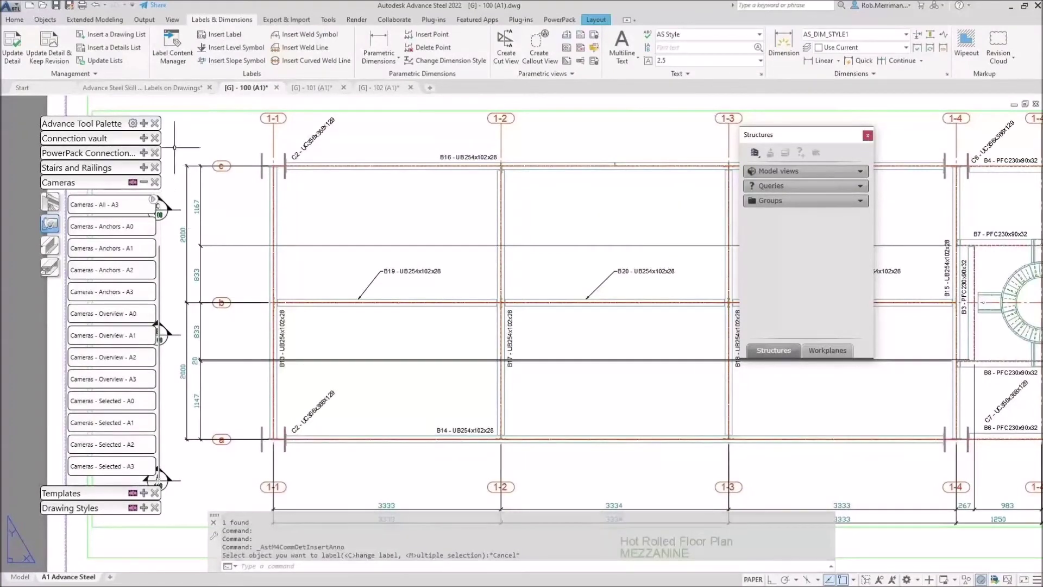
Use Label Content Manager on the mezzanine floor plan view to enable the Object Top Level and Object Bottom Level tokens for beams
left_click(174, 58)
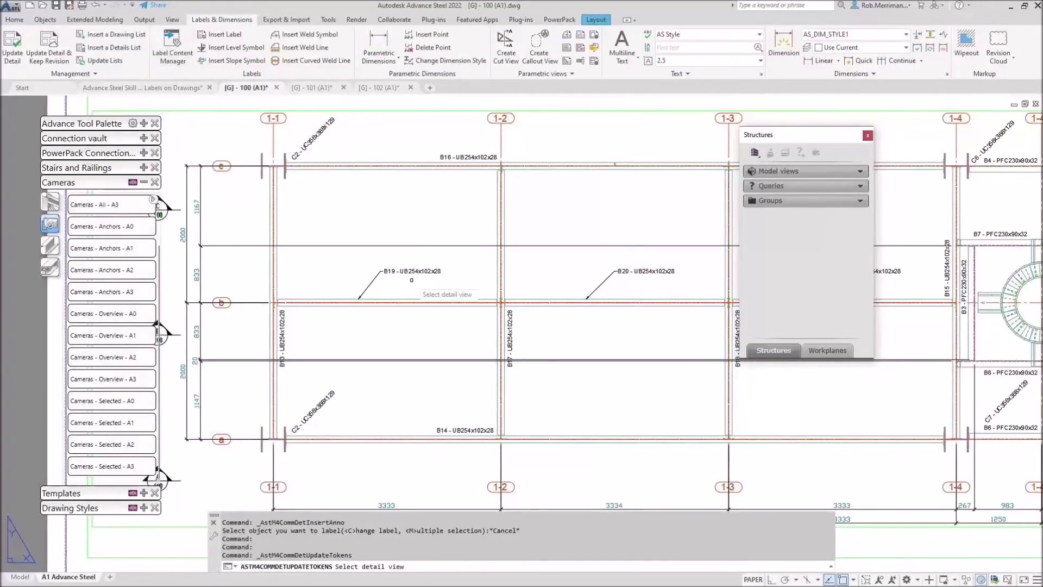
scroll(403, 327, "down", 2)
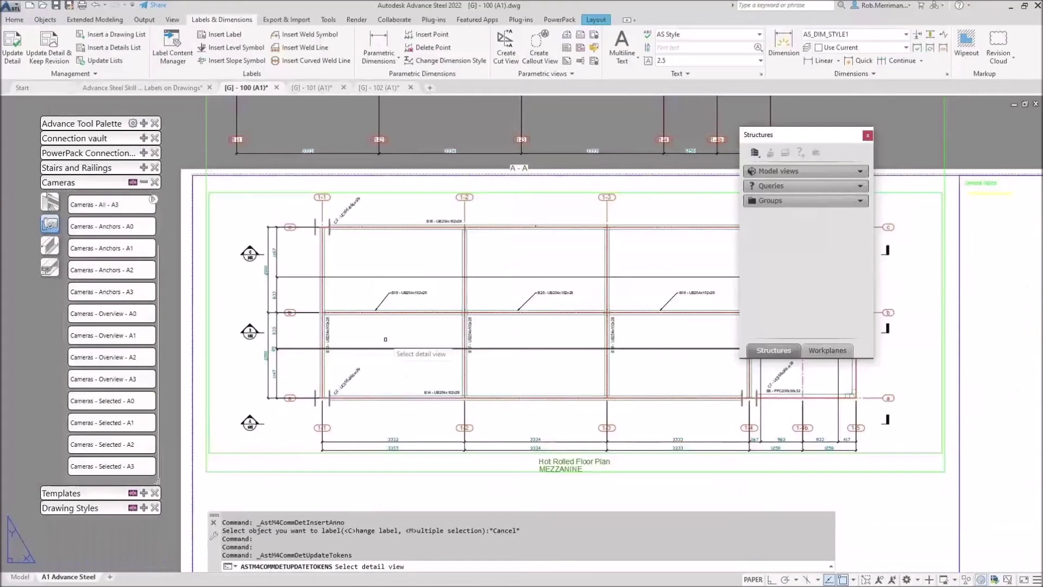
scroll(378, 281, "up", 5)
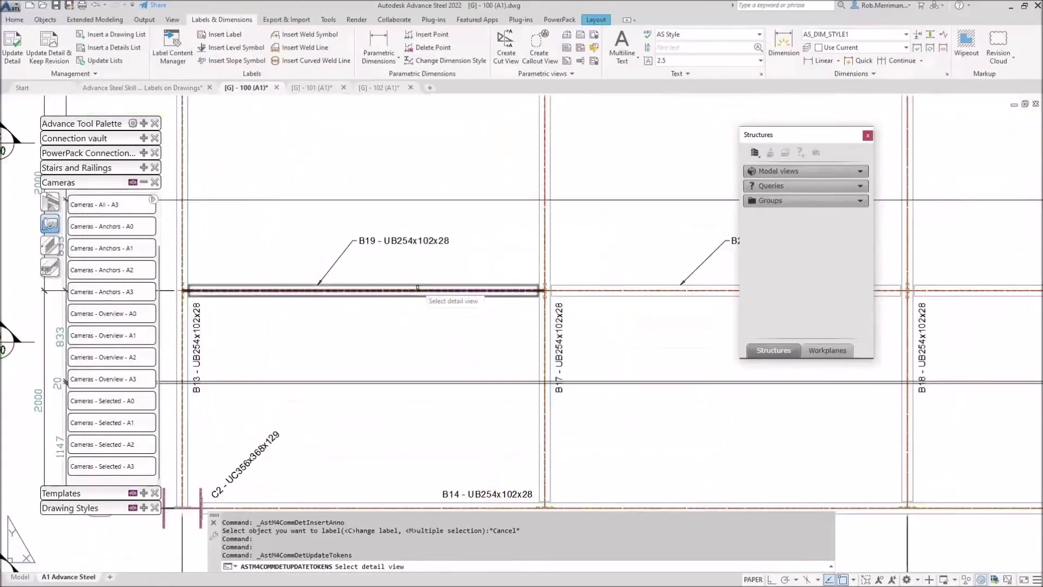
left_click(417, 285)
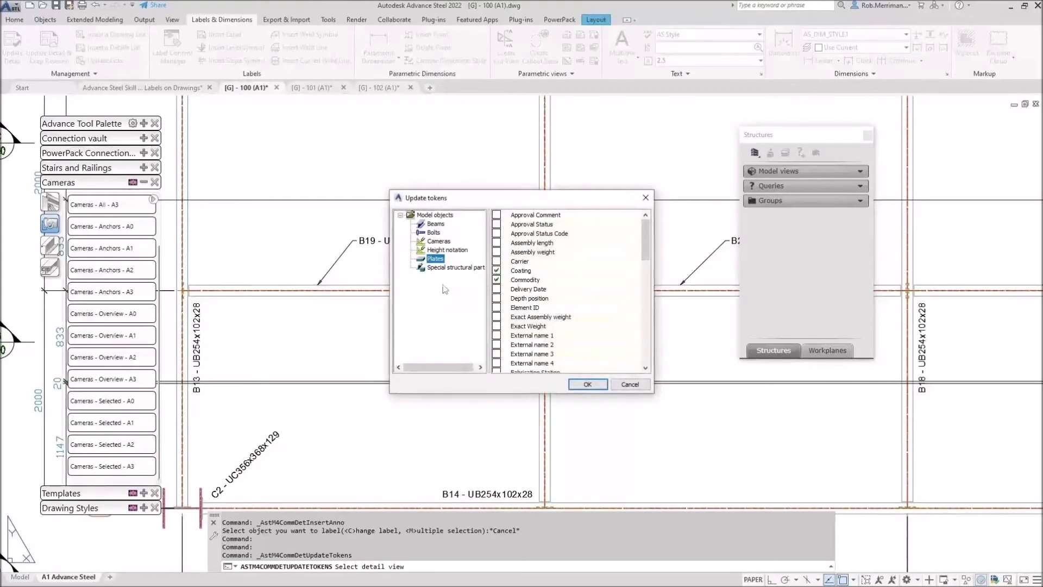
left_click(436, 223)
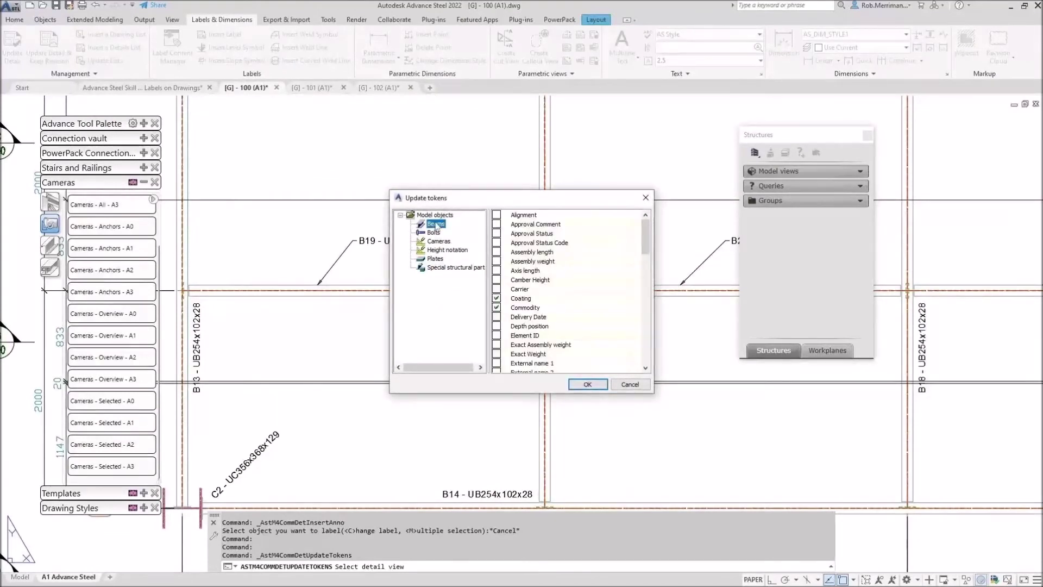
left_click_drag(649, 237, 672, 310)
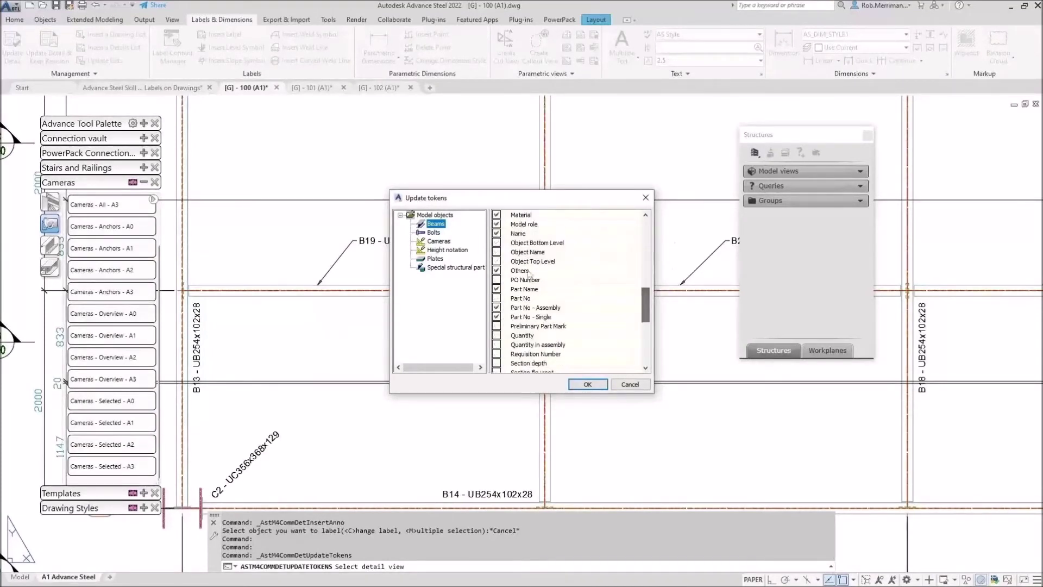
left_click(499, 261)
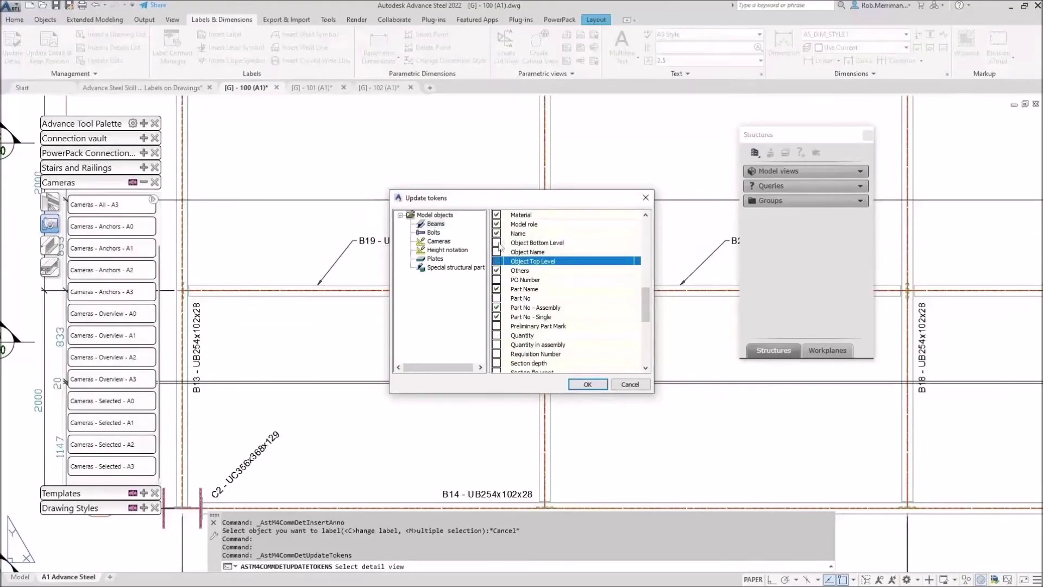
left_click(499, 244)
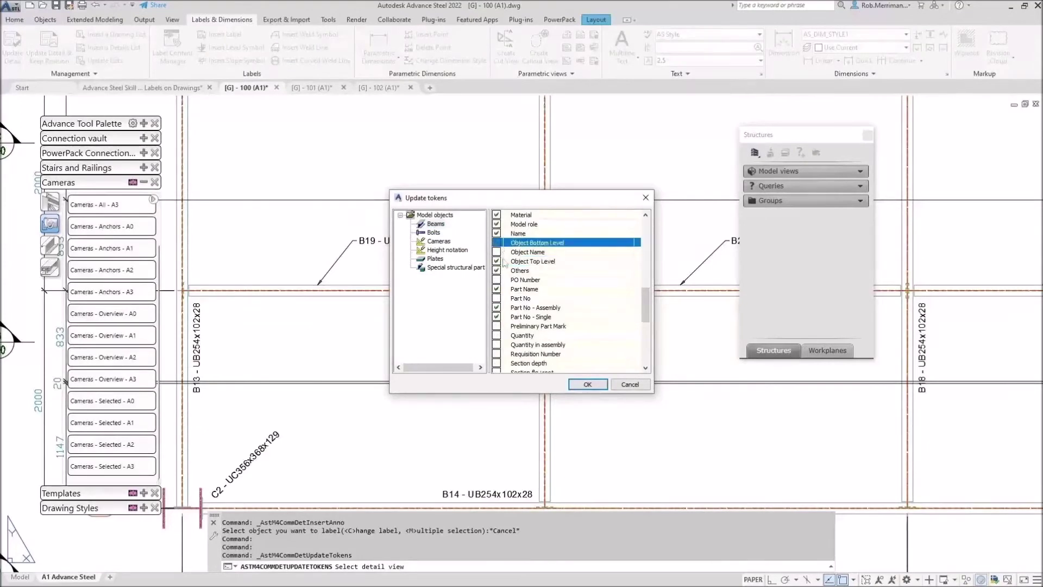
left_click(588, 384)
left_click(456, 243)
Insert a second label for beam B19 below the beam, with its text at the default parallel angle
scroll(445, 239, "down", 2)
left_click(225, 35)
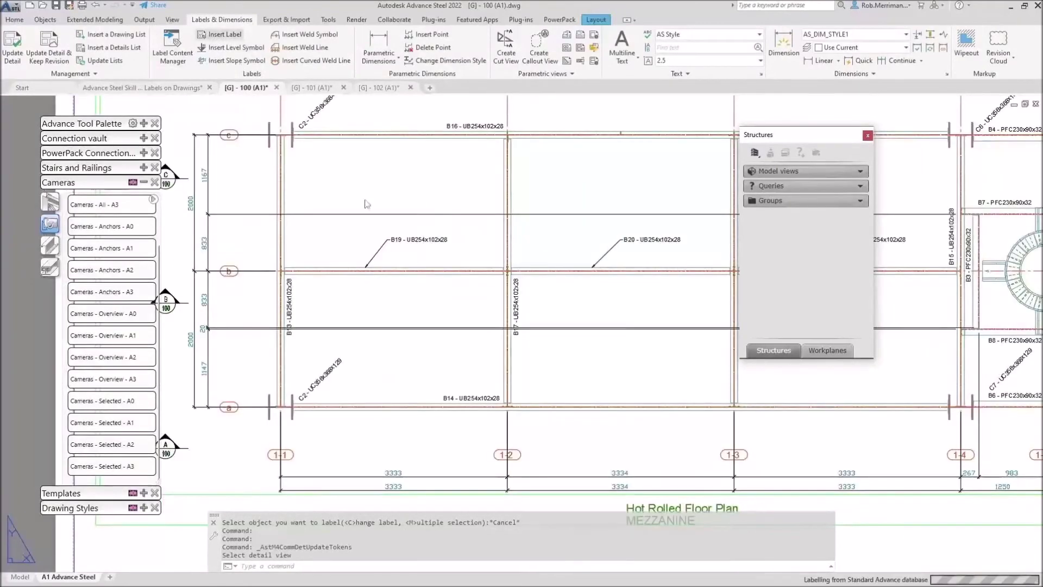
left_click(323, 272)
left_click(386, 272)
left_click(400, 290)
key("Return")
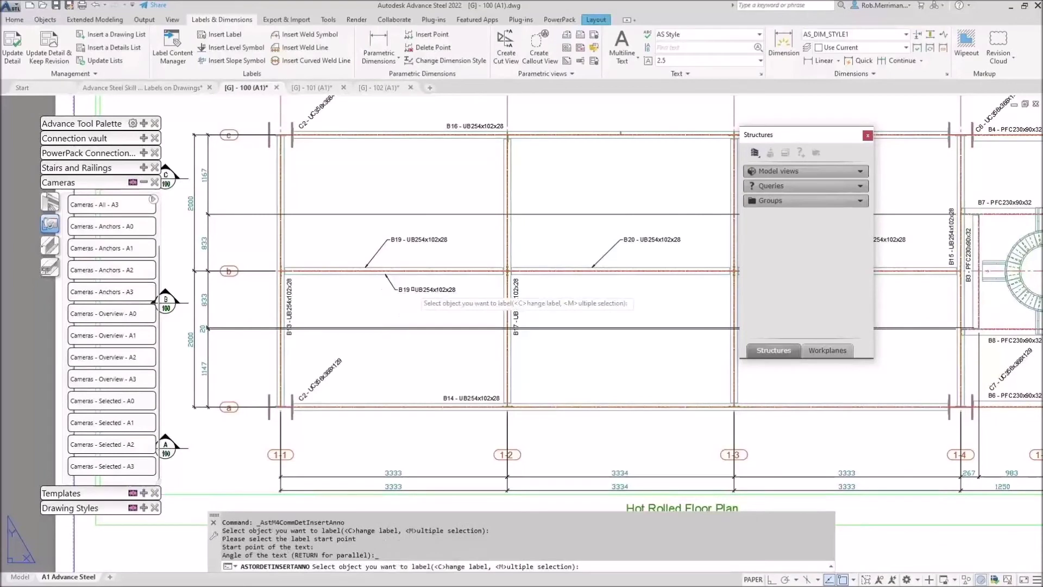
key("Return")
Add the Object Top Level token on a second line of the new B19 label and prefix it with TOS
double_click(435, 290)
left_click(347, 320)
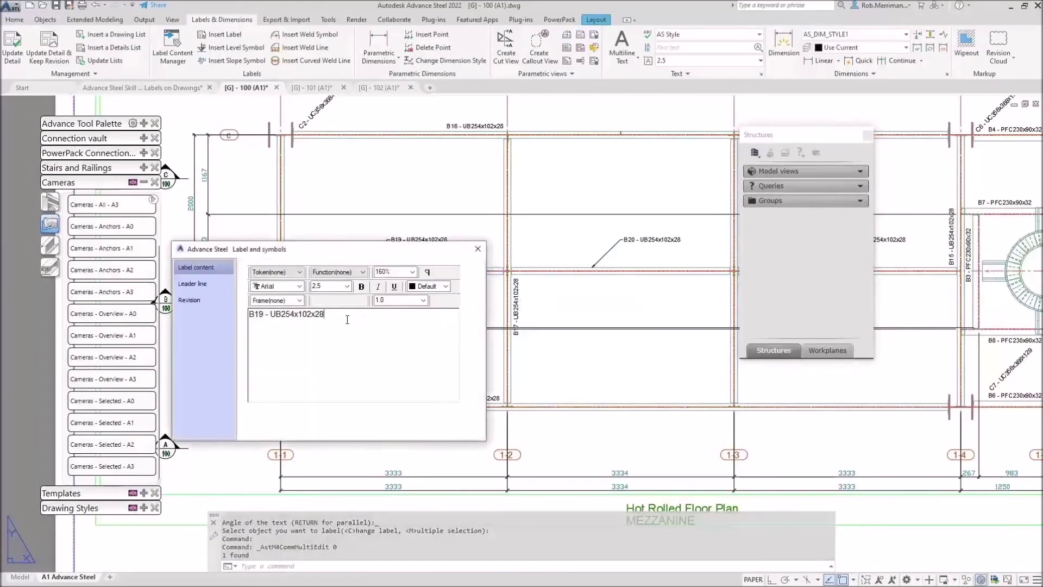
left_click(280, 272)
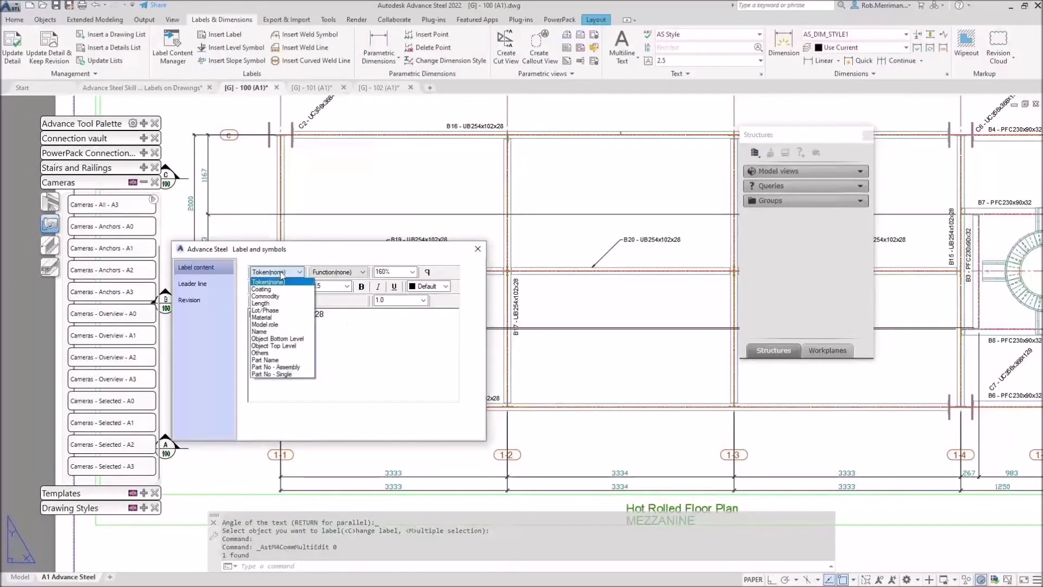
left_click(277, 346)
left_click_drag(371, 258, 418, 327)
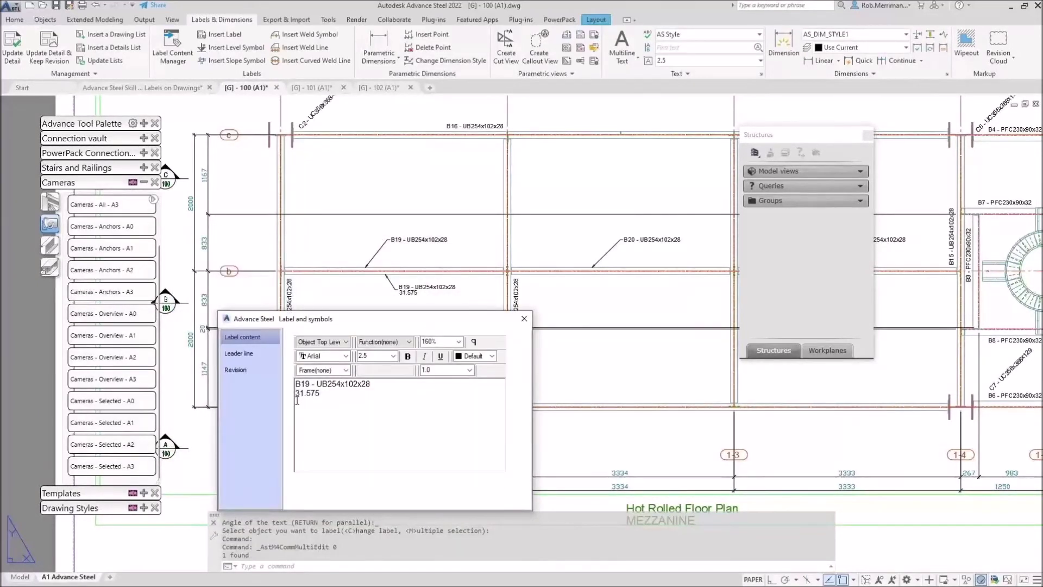
type("TOS")
left_click(524, 319)
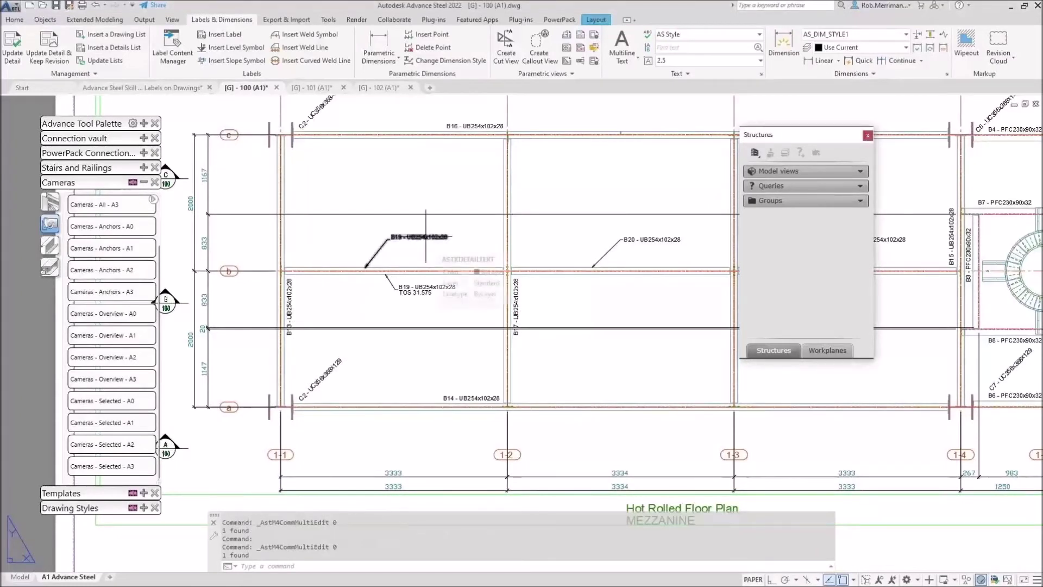
Add the Object Top Level token on a second line of the original B19 label above the beam
double_click(426, 236)
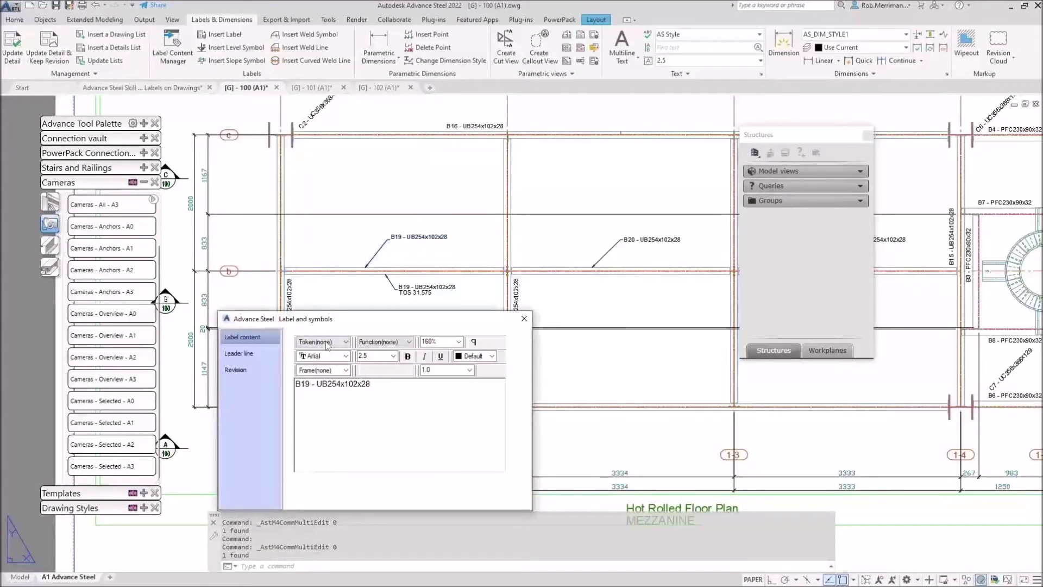
left_click(326, 342)
left_click(321, 416)
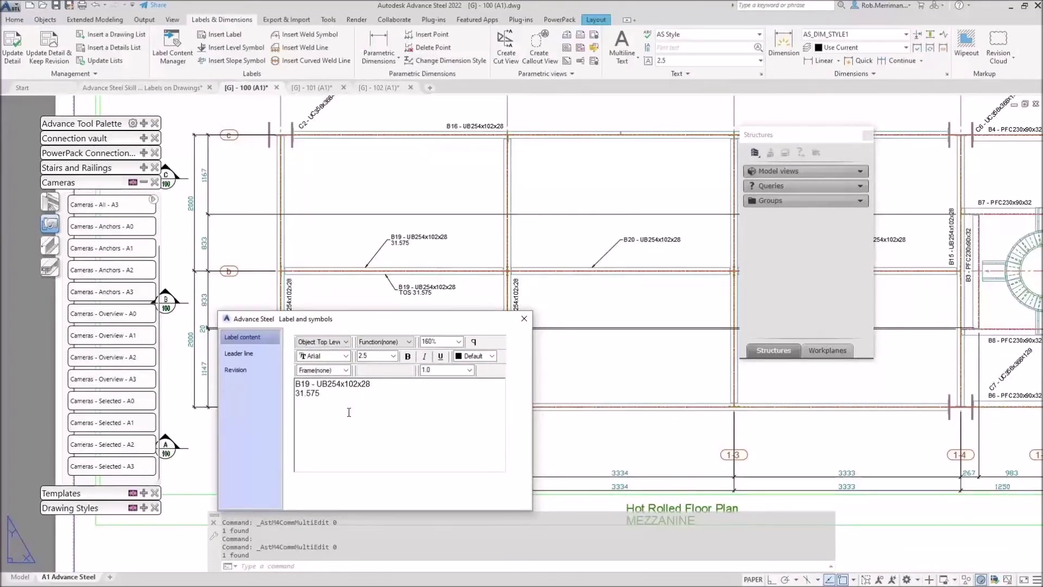
Show the raw token codes of the original B19 label, copy %ObjectTopLevel, and return to the normal content display
left_click(474, 342)
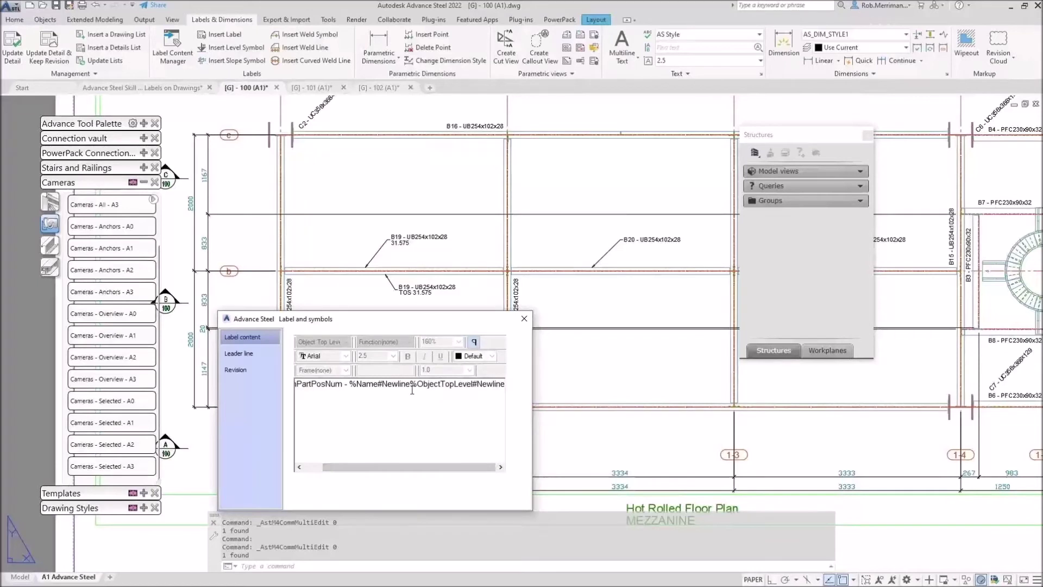
left_click_drag(418, 389, 431, 390)
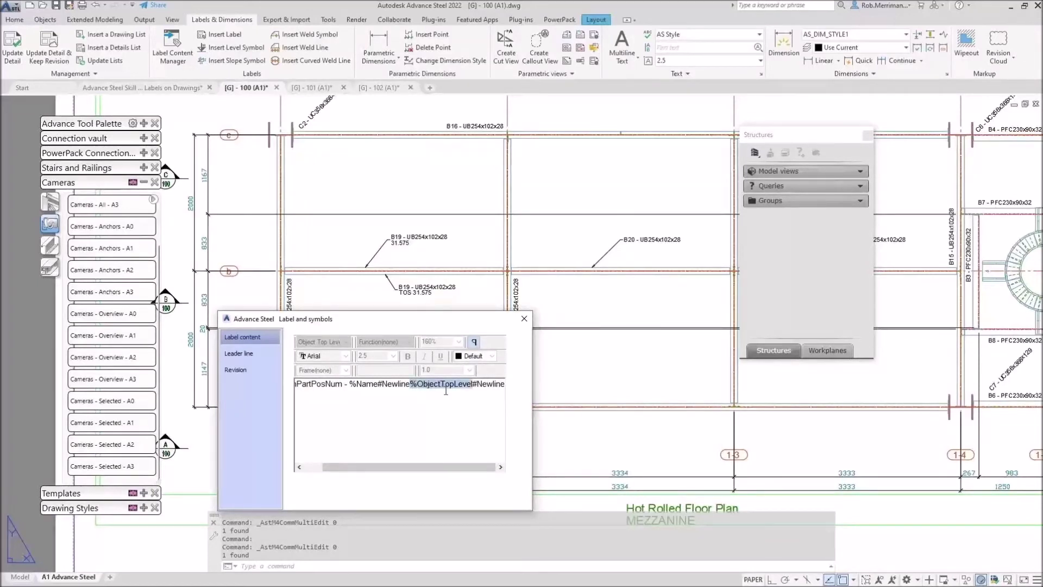
right_click(441, 388)
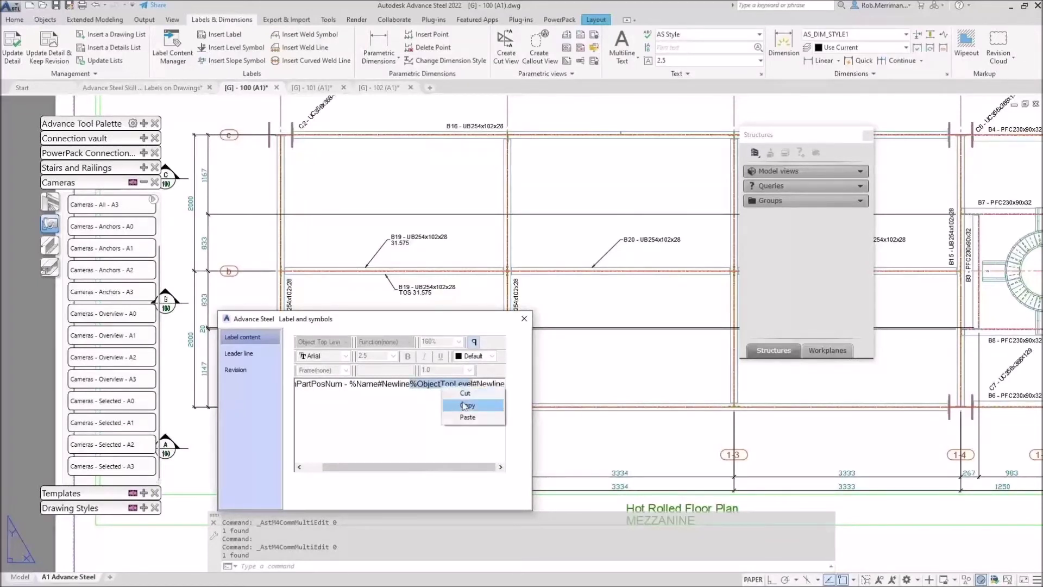
left_click(463, 405)
left_click(473, 341)
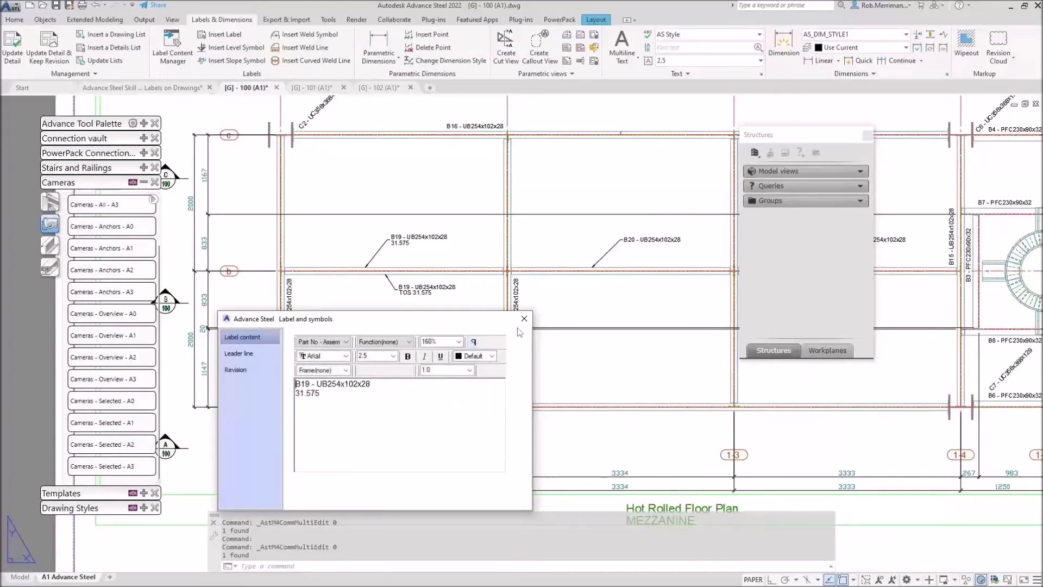
Append %ObjectTopLevel to the "Tokens that will always come from model" default under Drawing - Labelling, General in Management Tools, and reload the settings
left_click(20, 21)
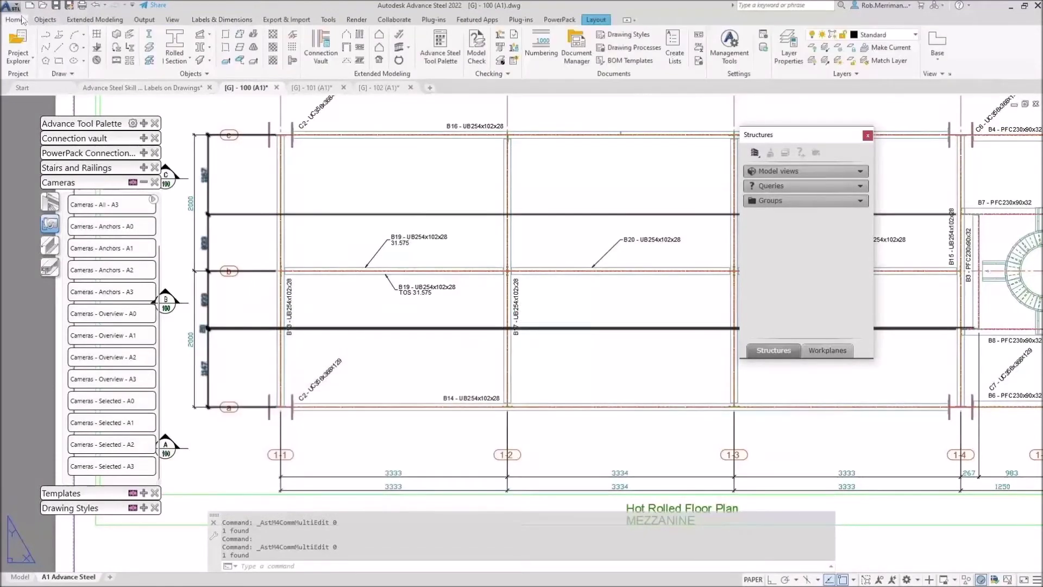
left_click(734, 53)
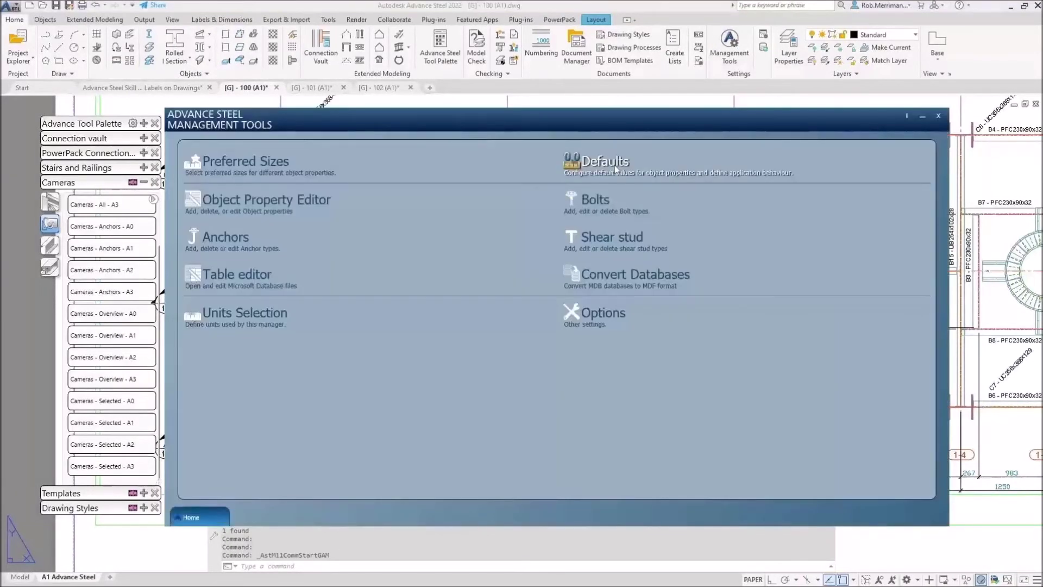
left_click(603, 162)
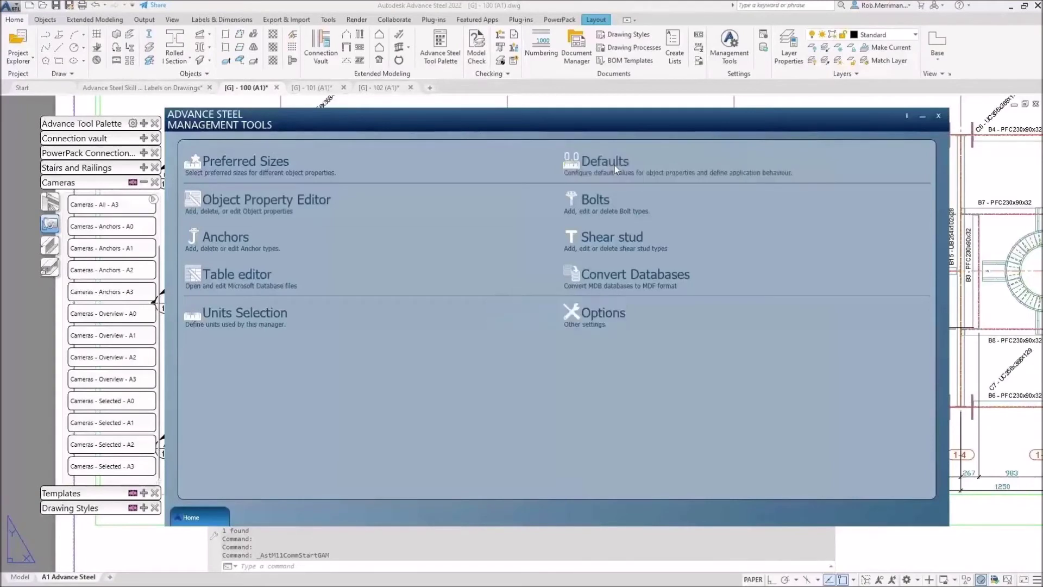
left_click(306, 246)
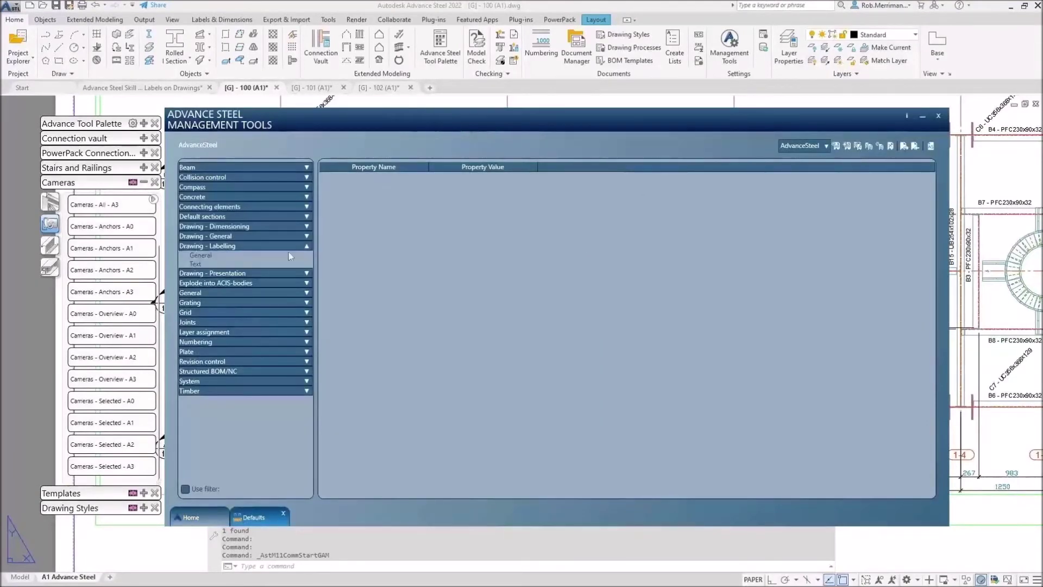
left_click(209, 256)
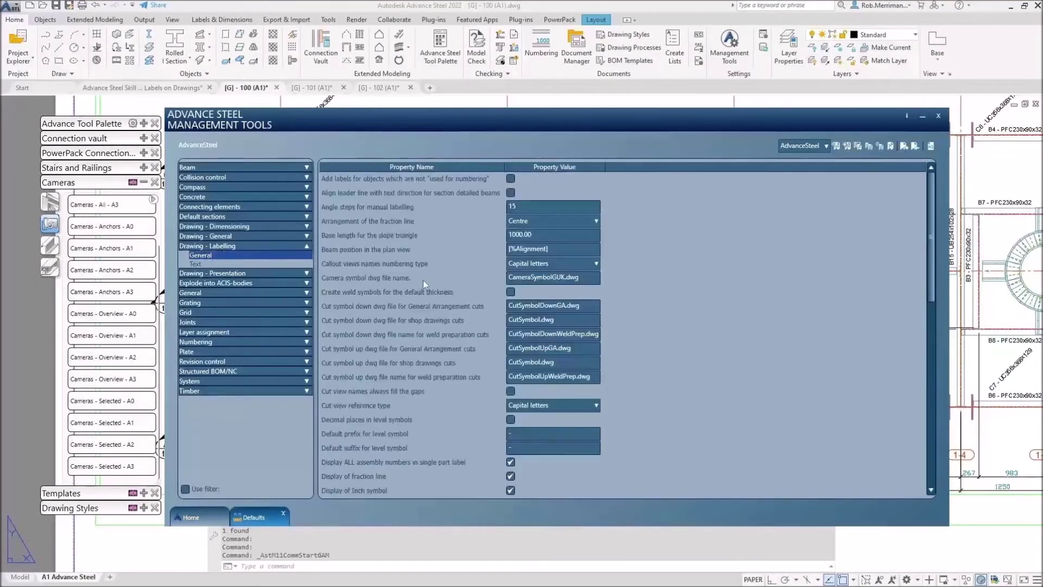
scroll(422, 280, "down", 10)
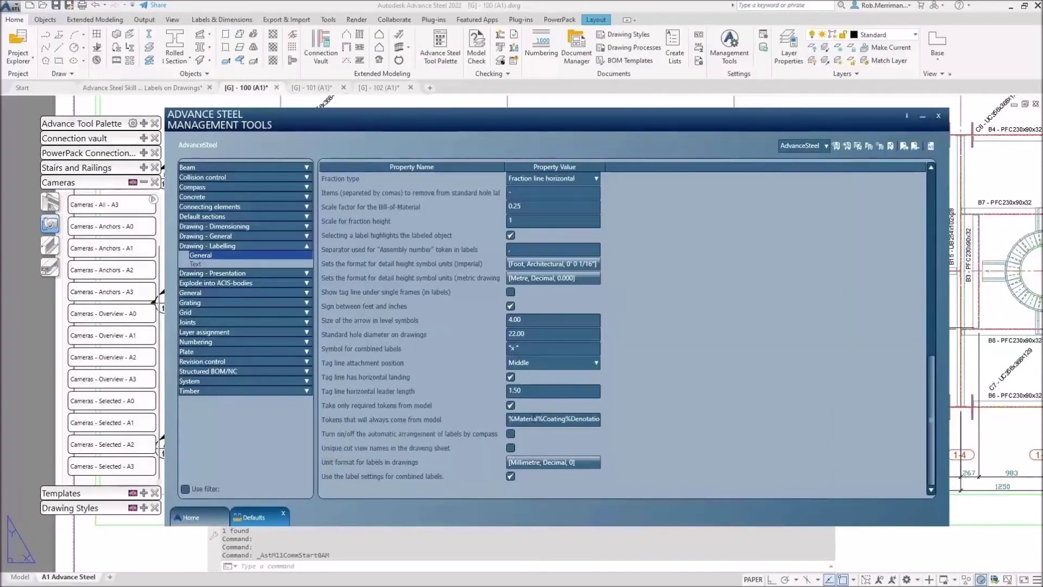
left_click_drag(540, 419, 649, 422)
key("ctrl+v")
left_click(930, 145)
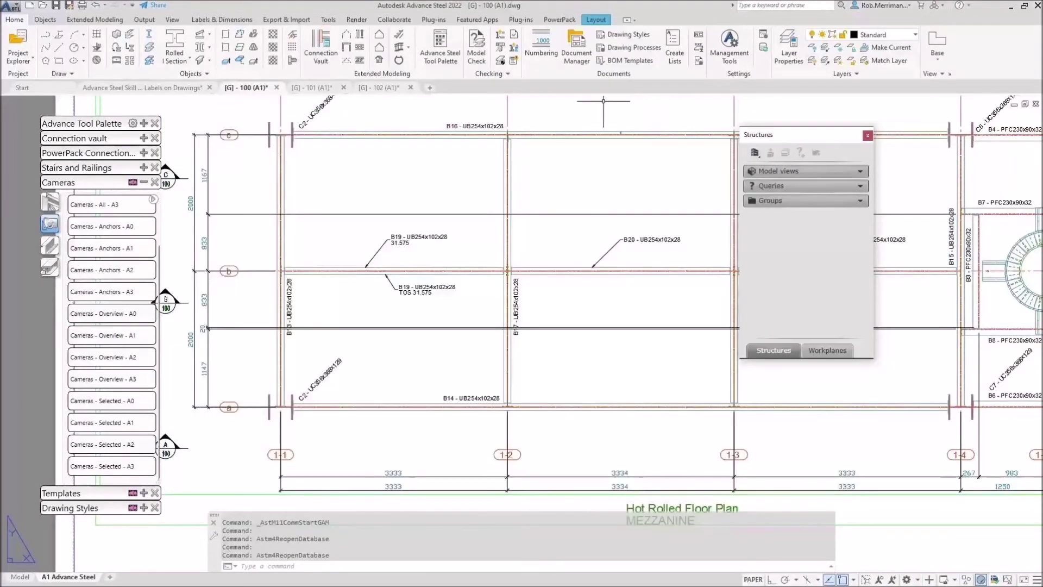
Switch to the Labels on Drawings model, maximise its floating window, and dock it back among the open drawing tabs
left_click_drag(163, 88, 288, 158)
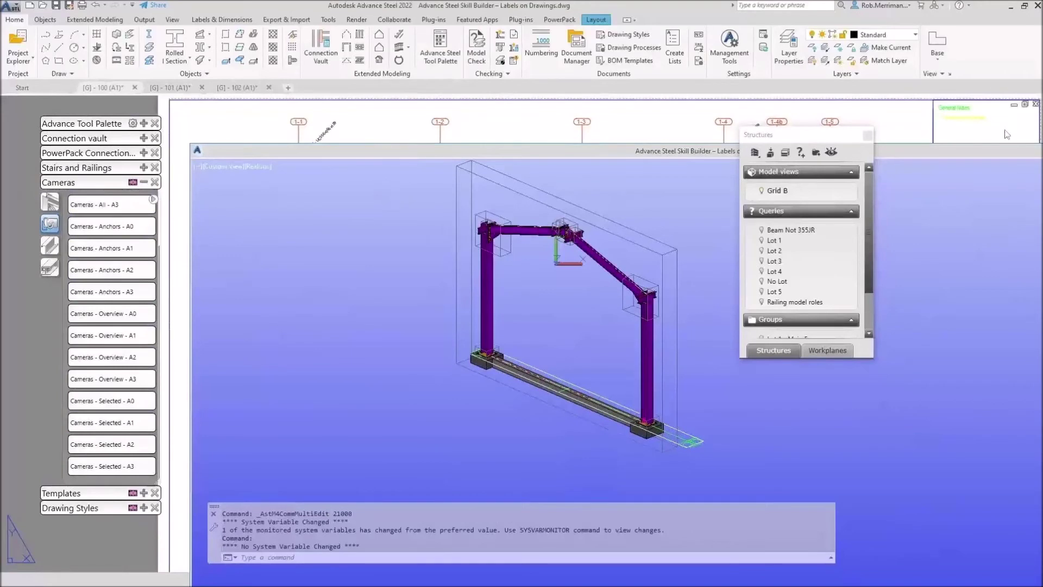
left_click_drag(996, 147, 881, 120)
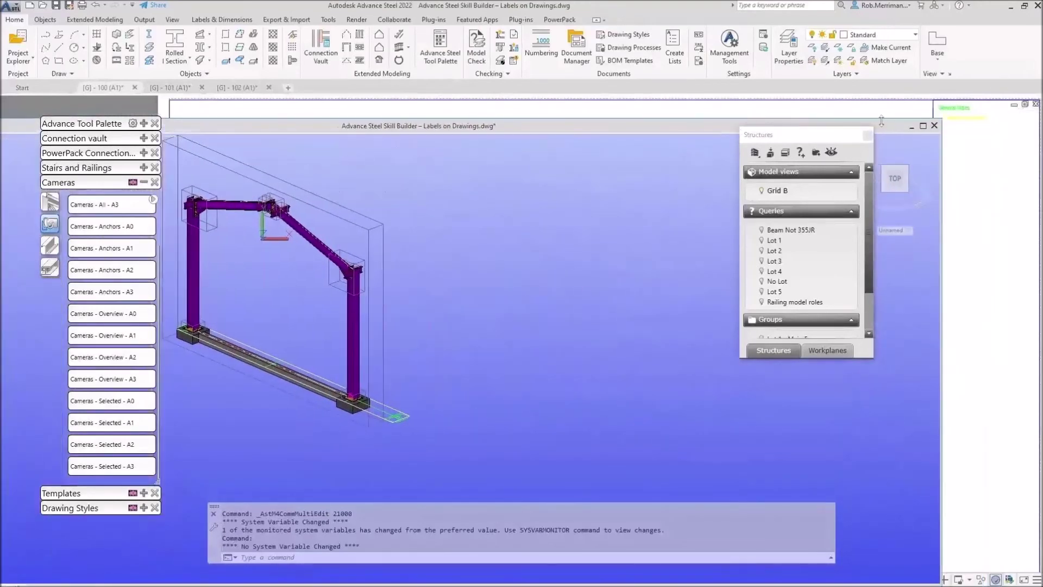
left_click(922, 126)
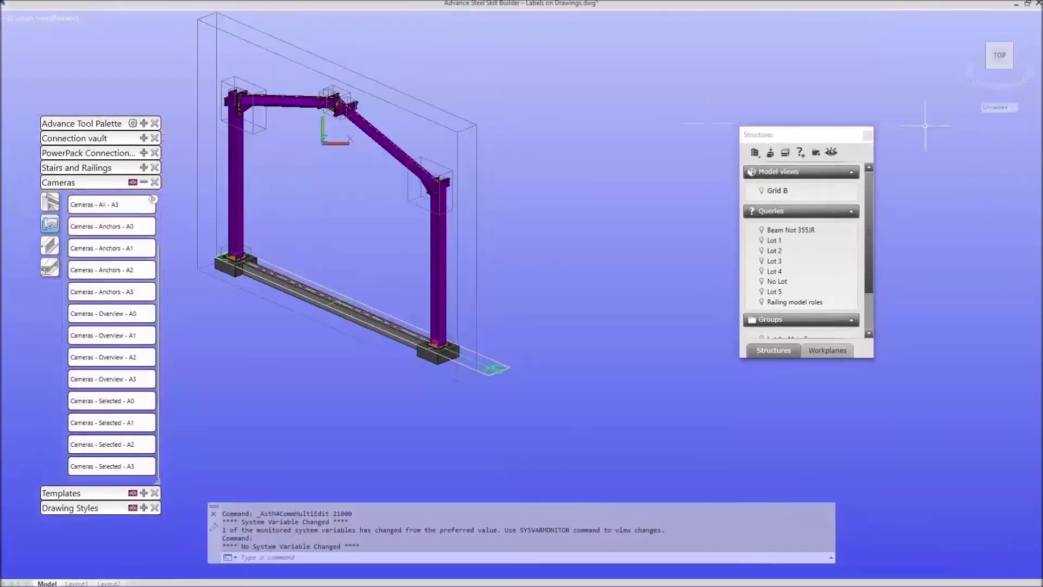
left_click(1030, 3)
left_click_drag(246, 119, 302, 89)
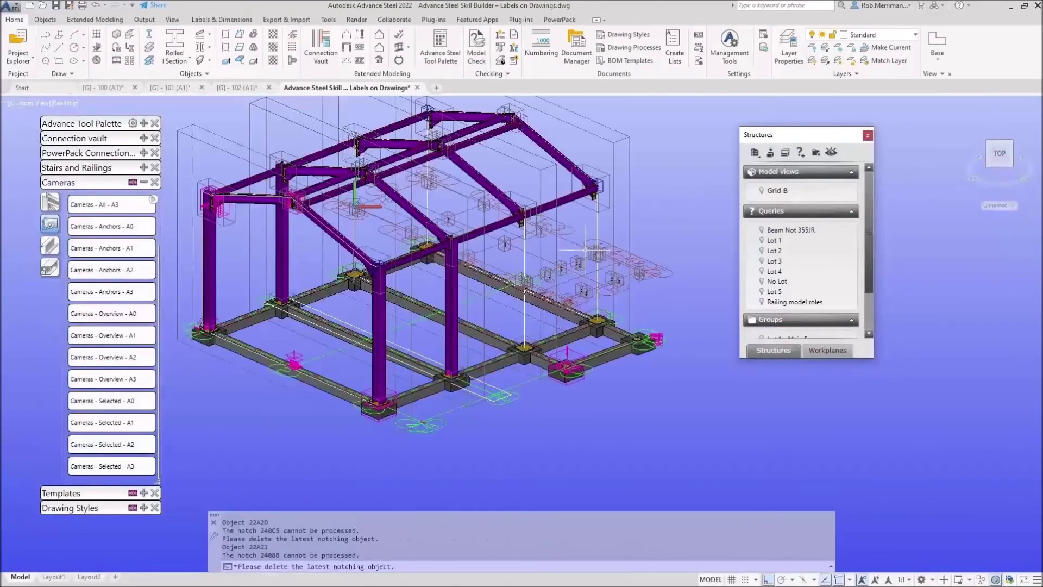
Show all hidden objects in the model so the full structure and the mezzanine are displayed
scroll(568, 235, "up", 2)
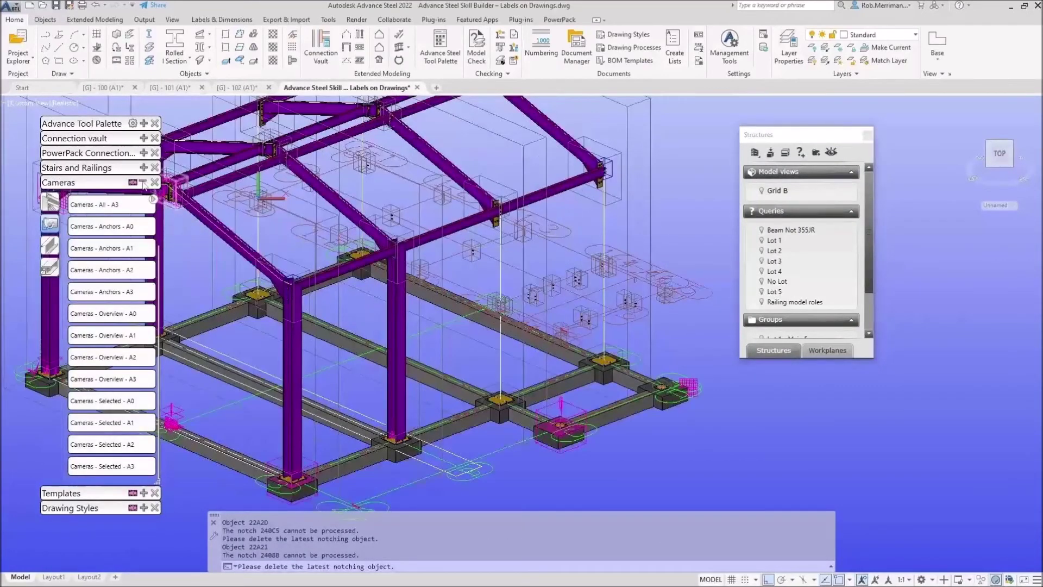
left_click(143, 182)
left_click(80, 231)
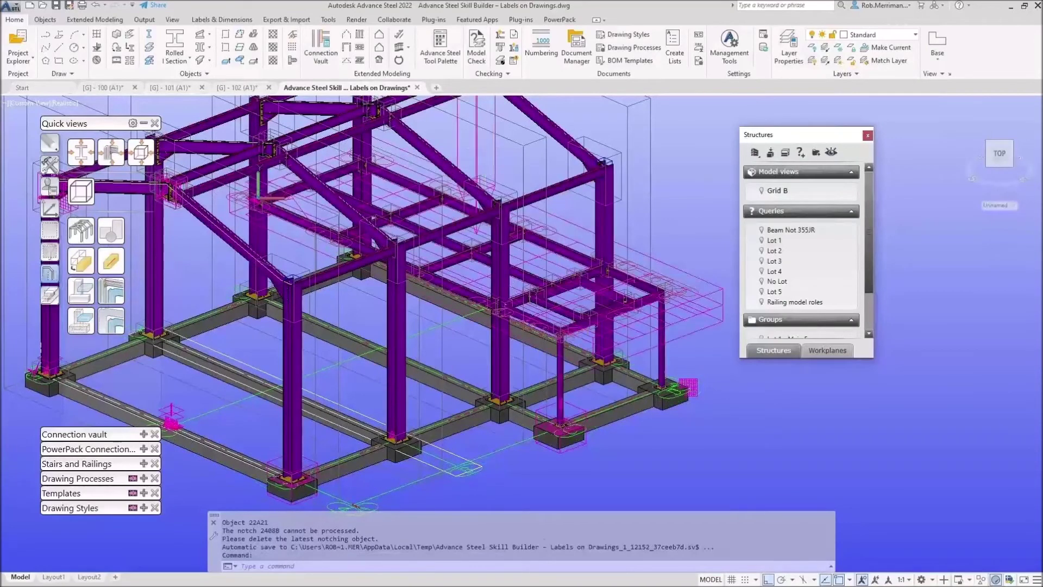
Create a new drawing from the selected mezzanine camera with the Cameras - Selected - A1 drawing process
left_click(144, 124)
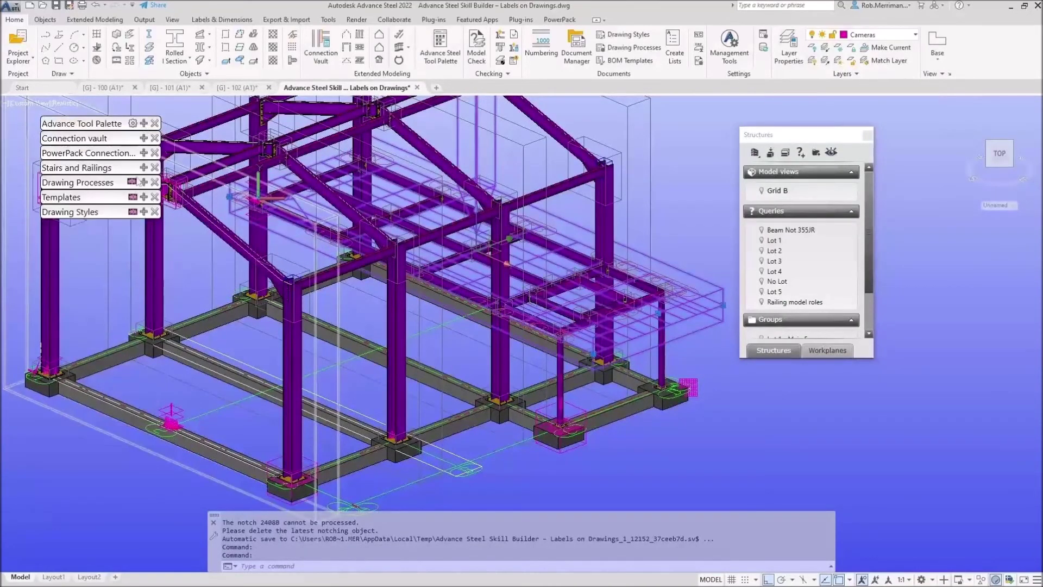
left_click(144, 183)
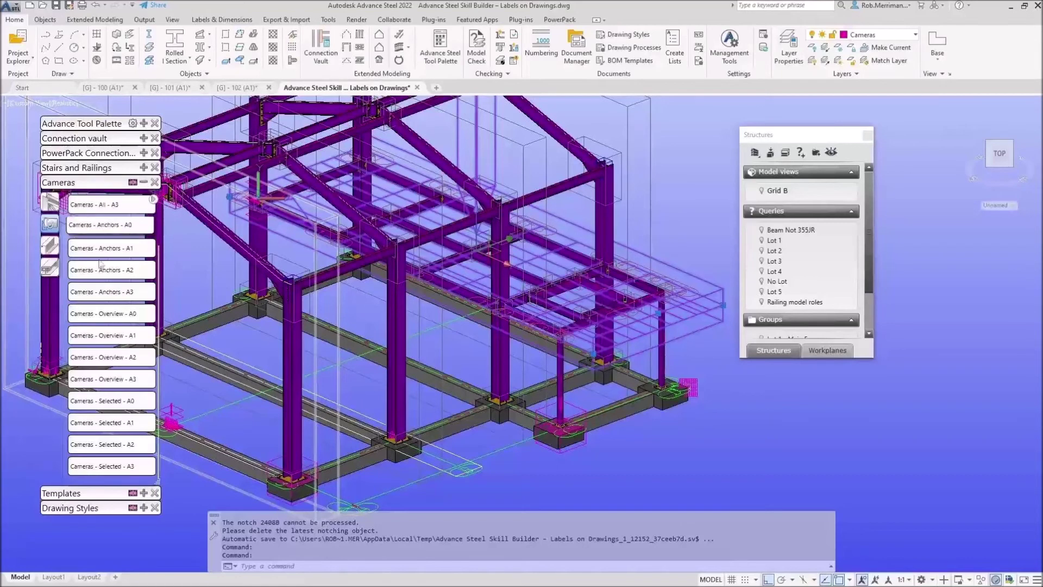
left_click(99, 423)
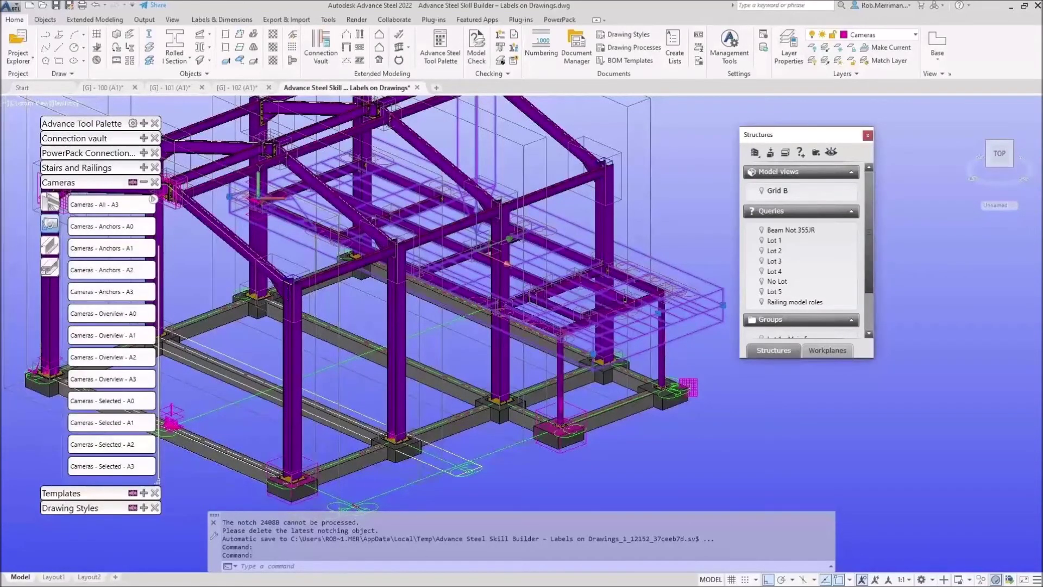
left_click(685, 427)
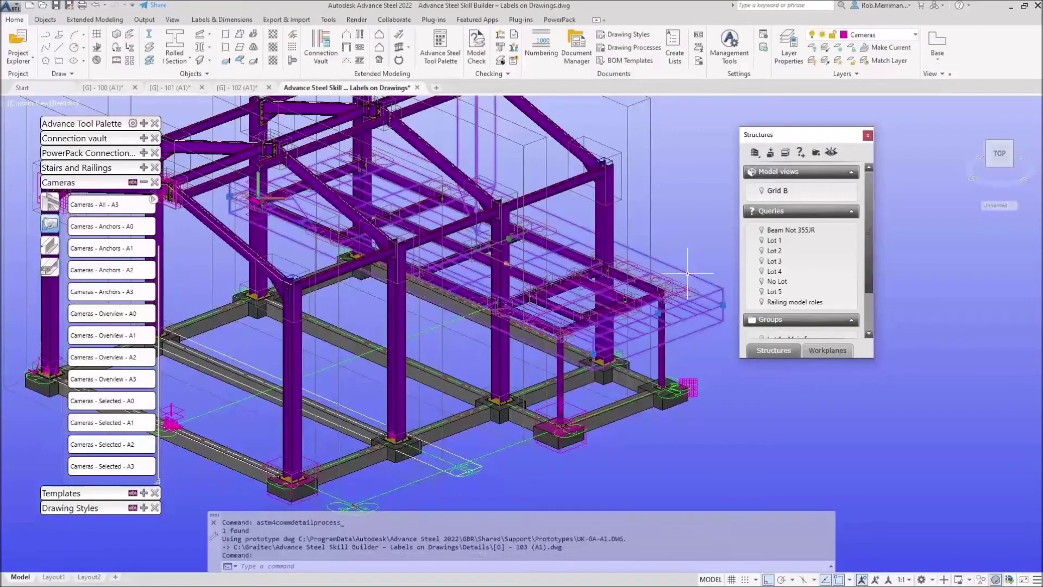
Open the mezzanine camera's detail drawing [G] - 103 (A1) from the model
right_click(689, 372)
mouse_move(753, 462)
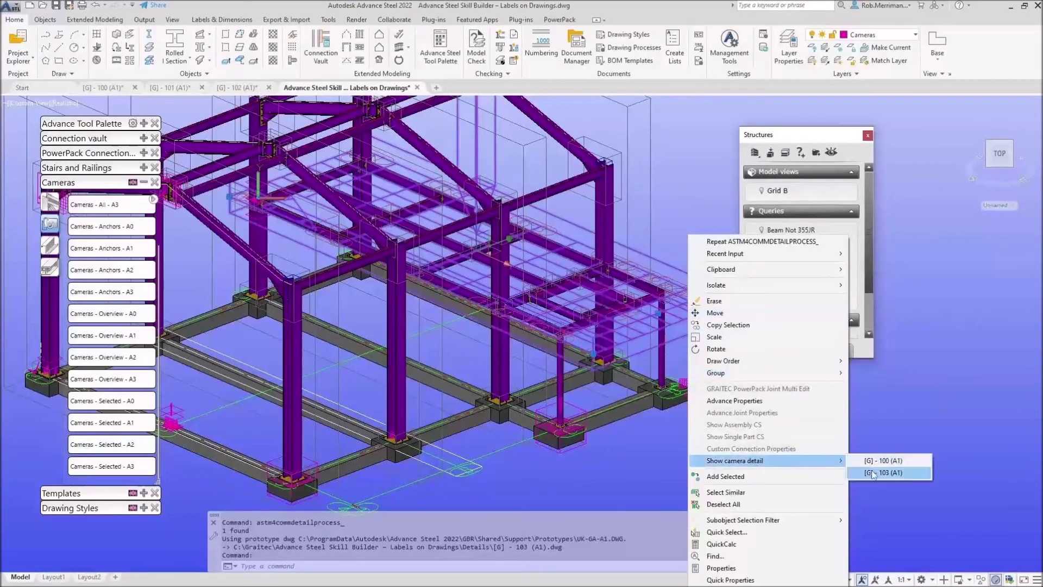
left_click(872, 472)
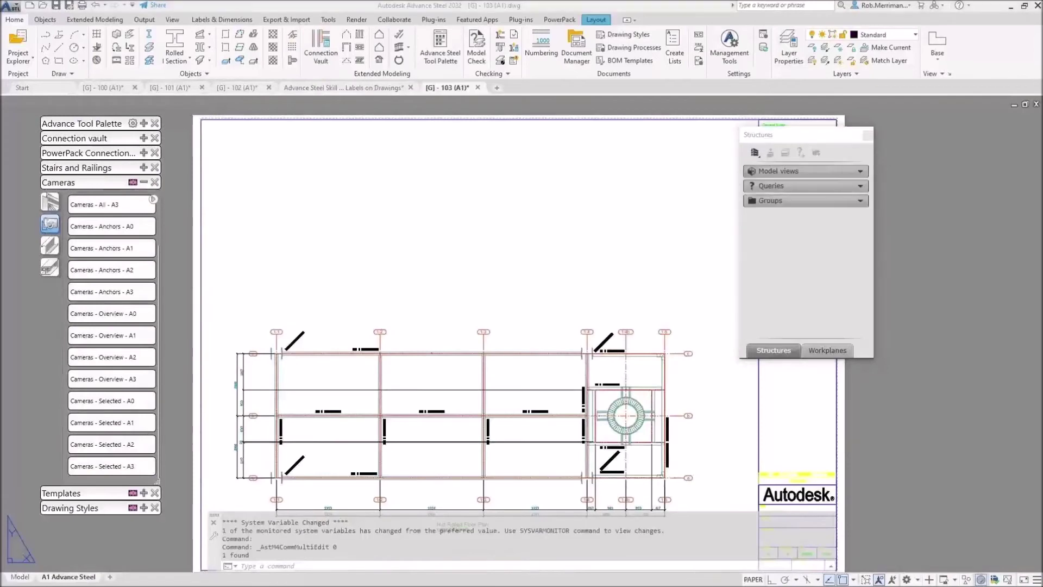
Add a second line reading "TOS -" to the B19 label between grids 1-1 and 1-2, and try to insert the Object Top Level token after it
double_click(300, 473)
scroll(315, 424, "up", 6)
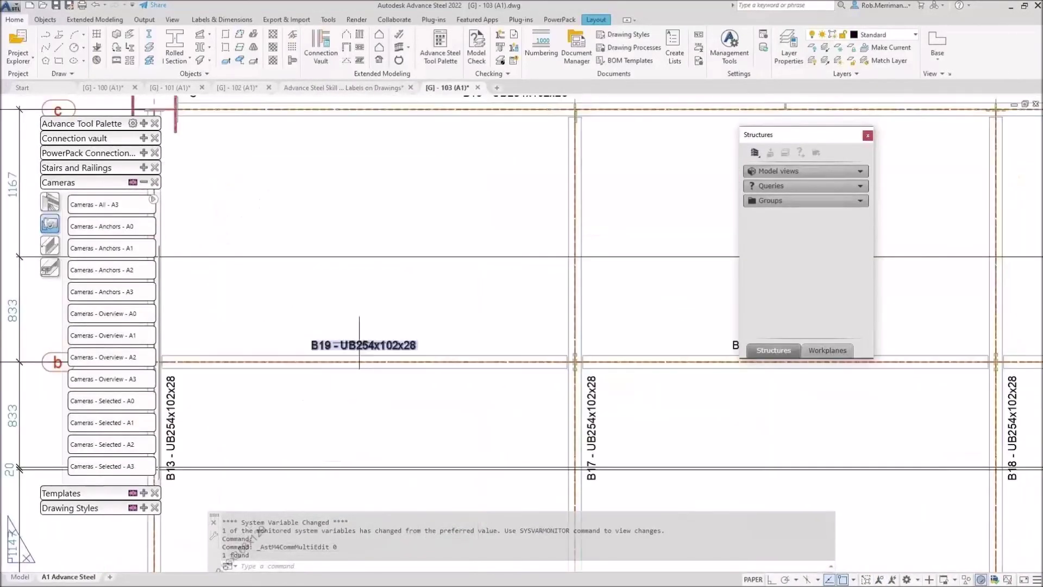
double_click(364, 343)
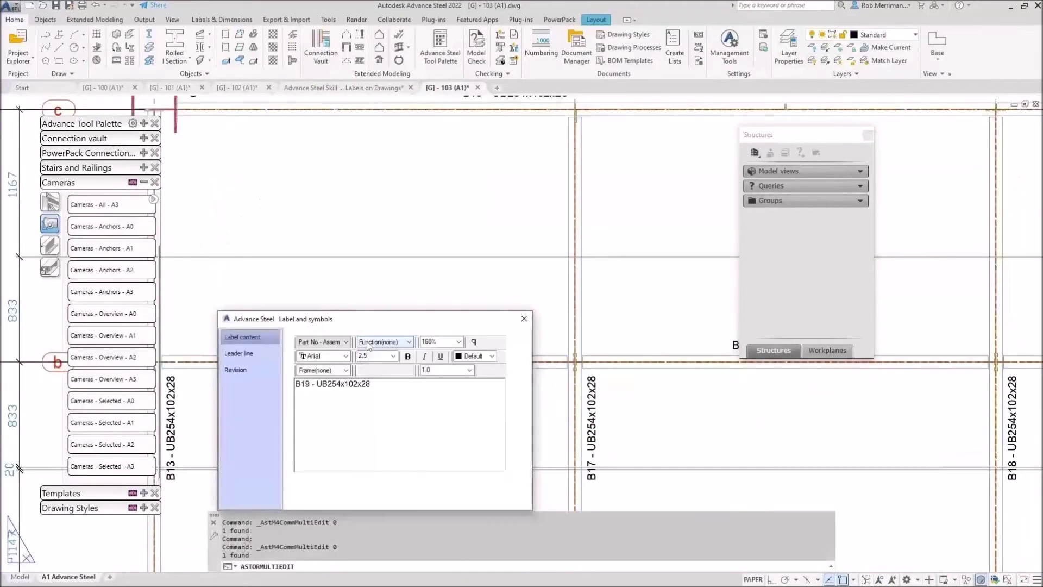
left_click(383, 385)
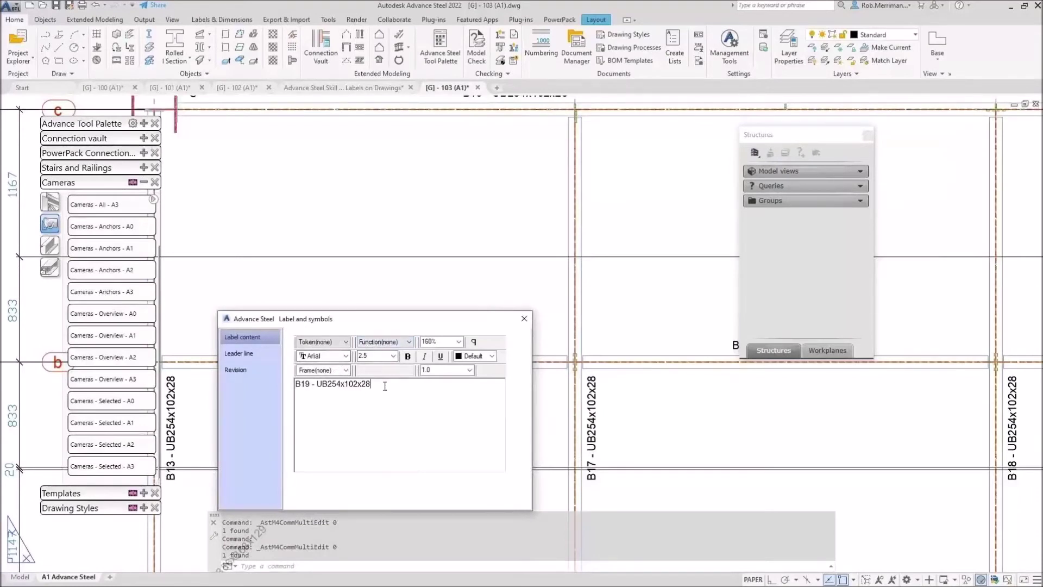
type("tos")
key("BackSpace")
key("BackSpace")
key("BackSpace")
type("TOS -")
left_click(345, 342)
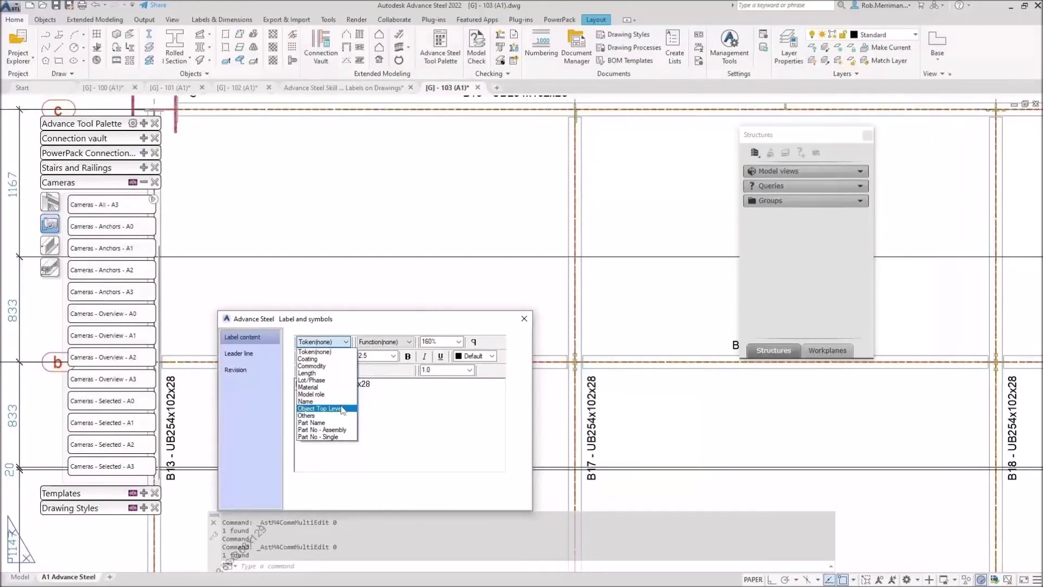
left_click(524, 319)
left_click(524, 319)
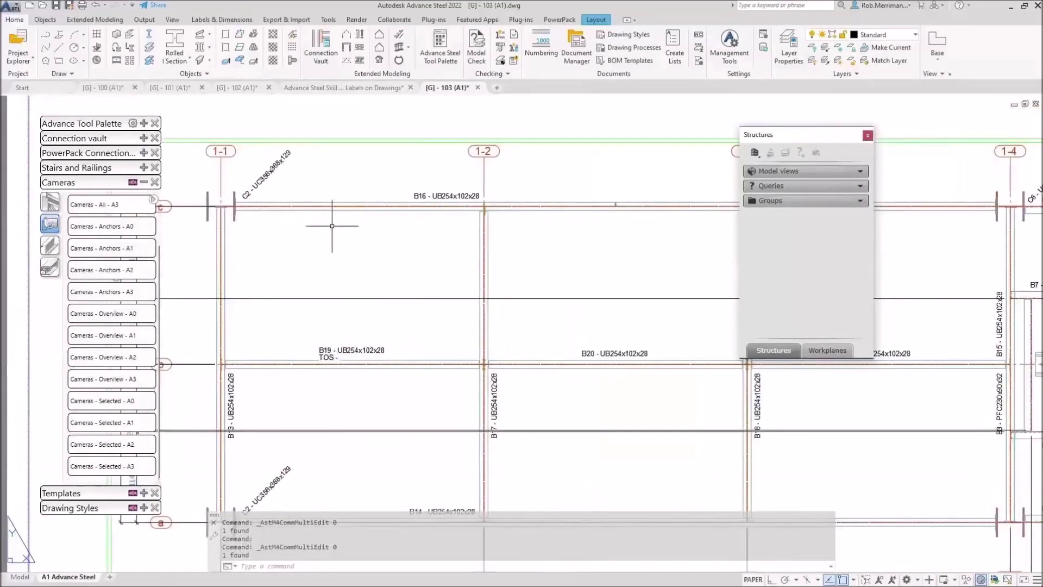
Try to insert a leader label on beam B16 between grids 1-2 and 1-3, and erase the slanted label
scroll(234, 232, "down", 2)
left_click(213, 19)
left_click(218, 34)
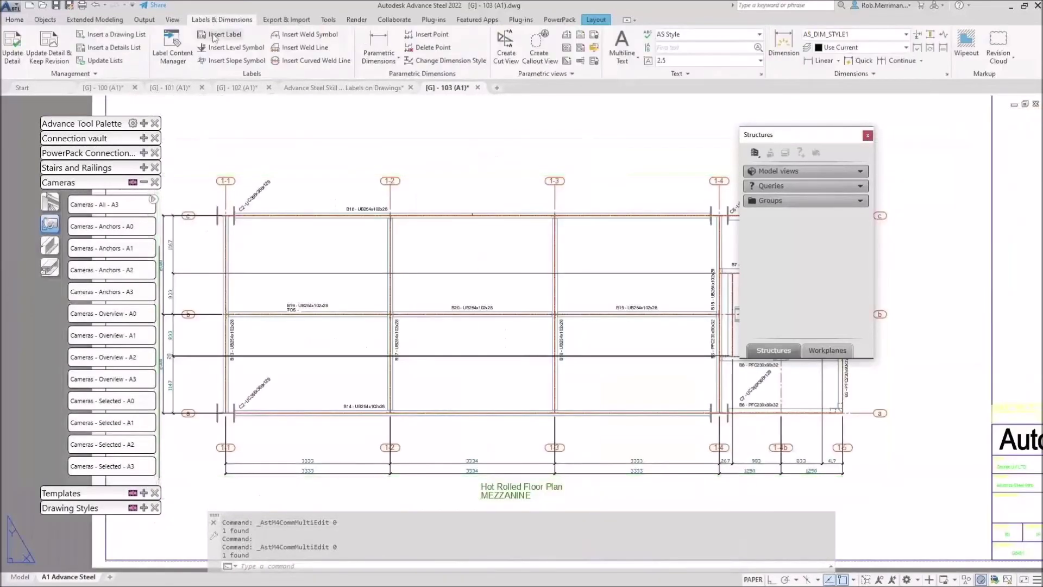
left_click(456, 214)
left_click(456, 213)
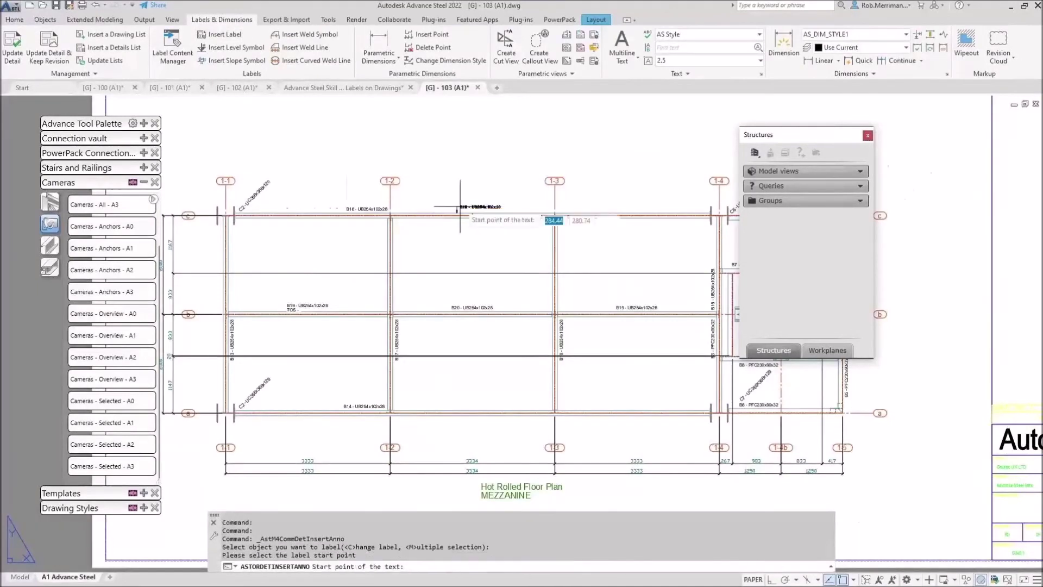
scroll(462, 208, "up", 4)
left_click(464, 205)
key("Escape")
left_click(520, 216)
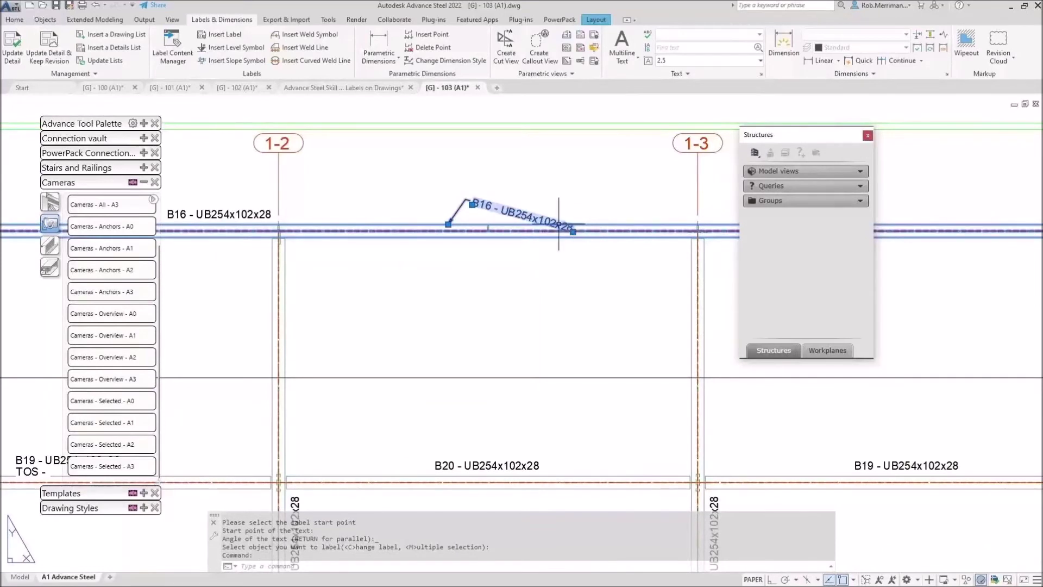
key("Delete")
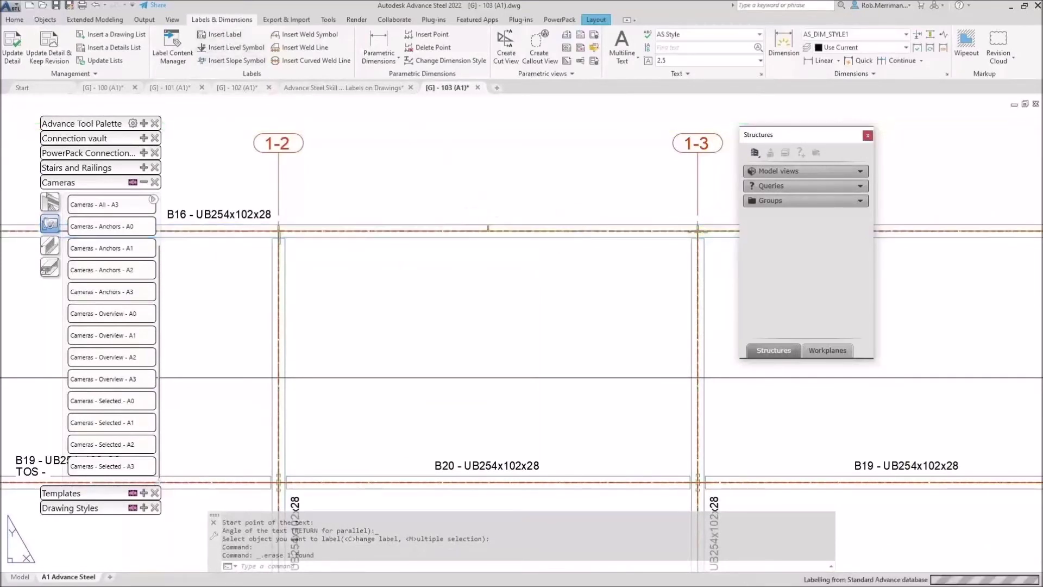
Insert a leader label on beam B16 between grids 1-2 and 1-3, with its text placed above the beam and set horizontal
left_click(226, 35)
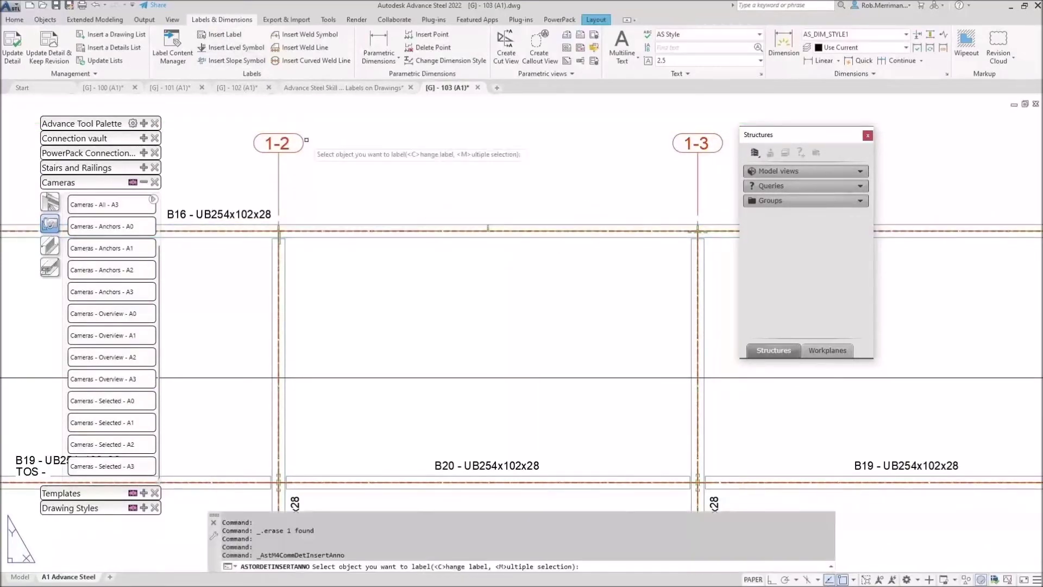
left_click(417, 224)
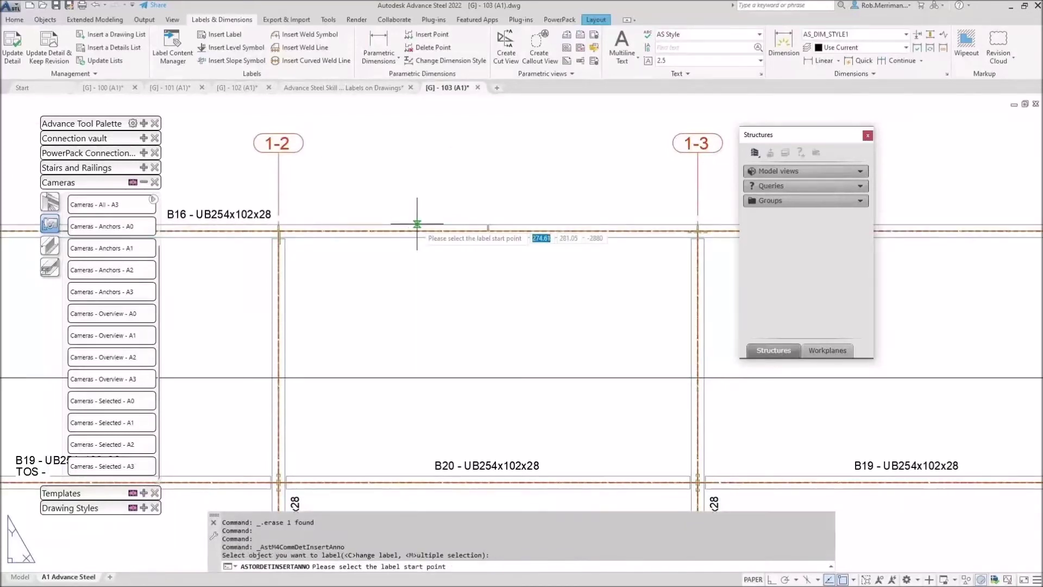
left_click(416, 223)
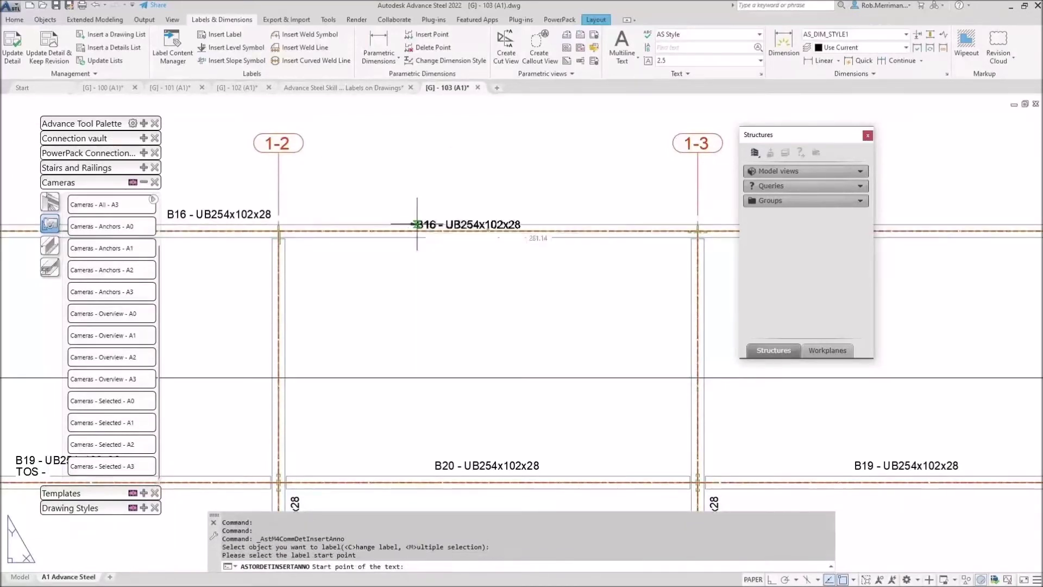
left_click(455, 192)
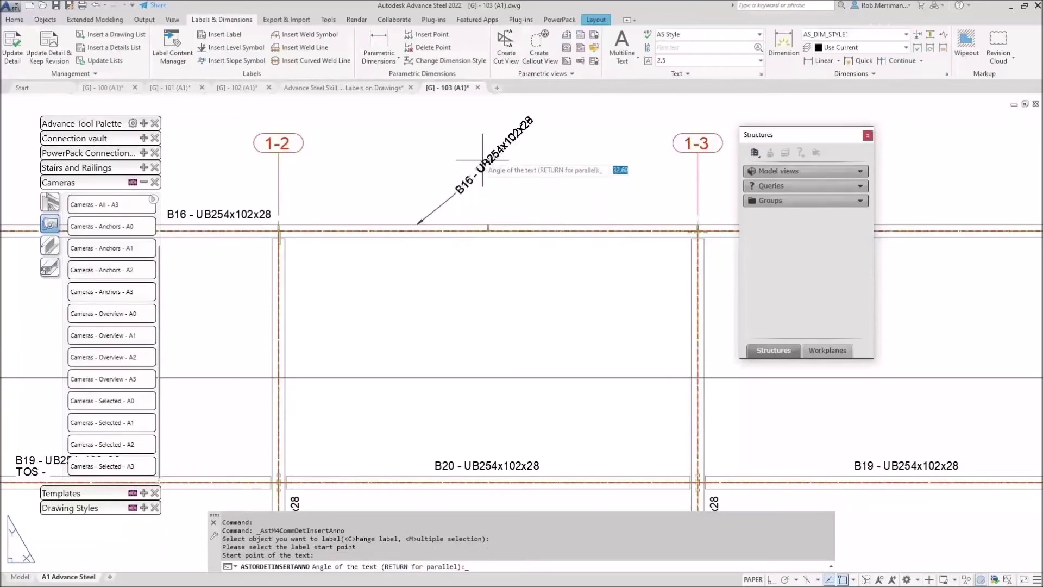
left_click(526, 181)
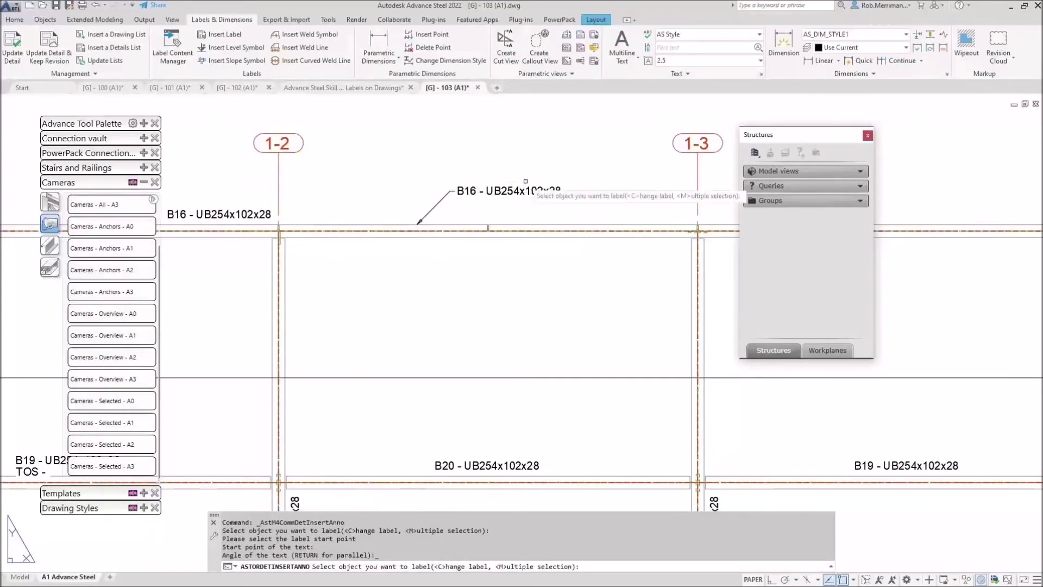
key("Return")
Switch to drawing [G] - 101 (A1) and insert a leader label on beam B10, with its text parallel to the beam
left_click(170, 88)
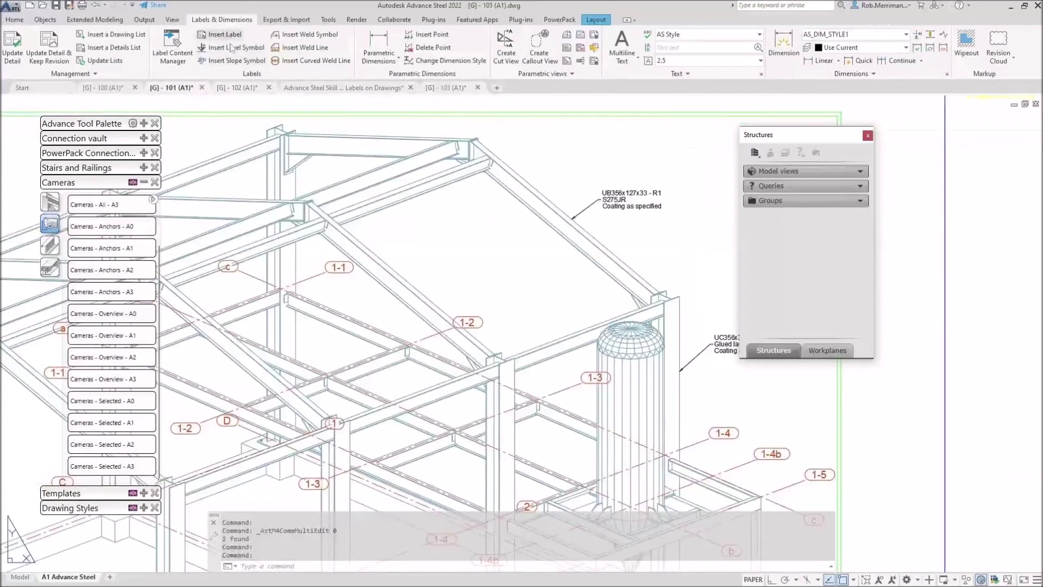
left_click(227, 36)
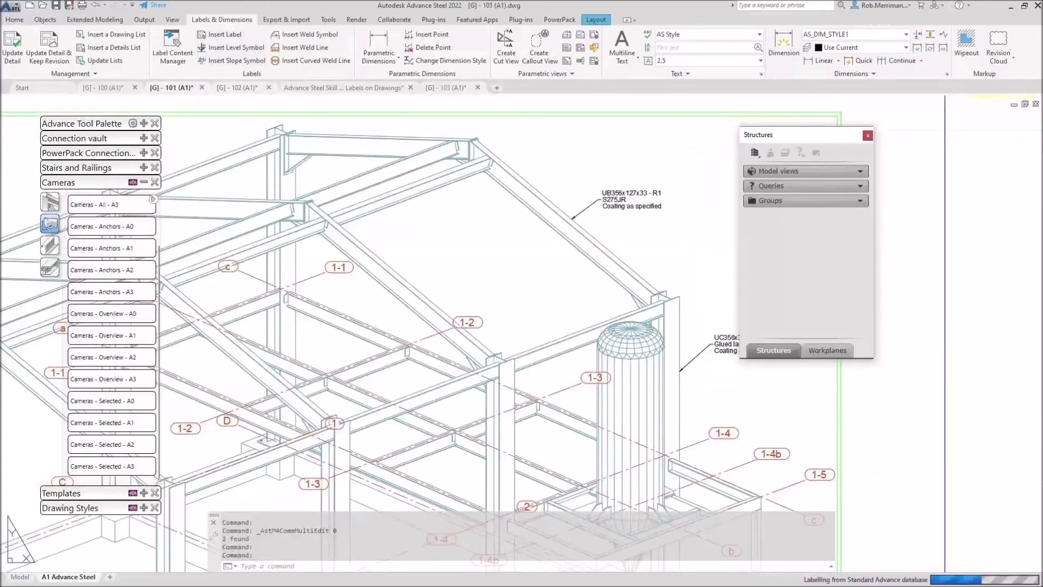
left_click(397, 216)
scroll(393, 216, "up", 4)
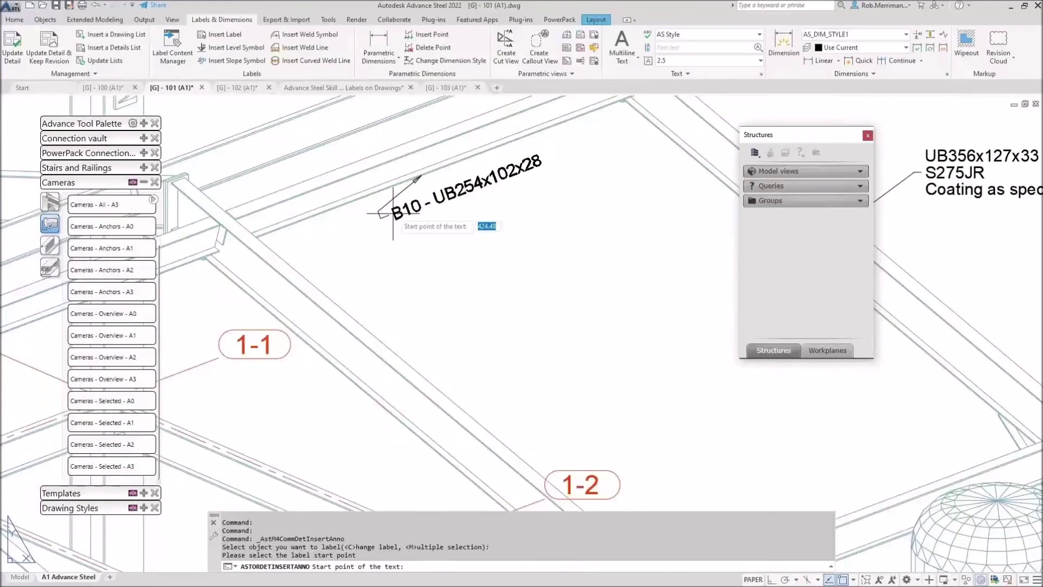
left_click(393, 213)
key("Return")
scroll(393, 213, "down", 3)
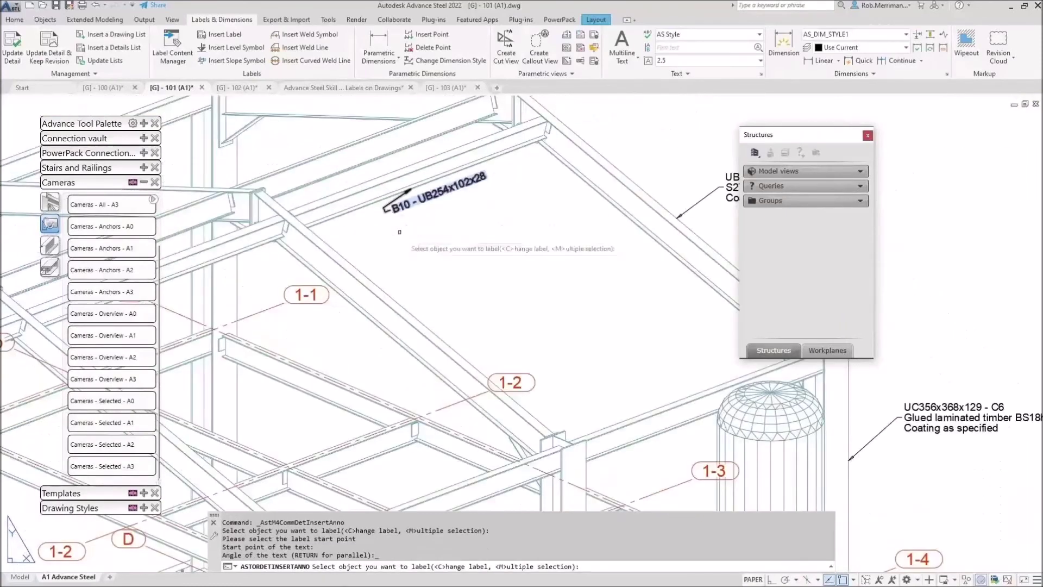
Insert a leader label on rafter R1 near grid 1-2, with its text parallel to the rafter
left_click(404, 303)
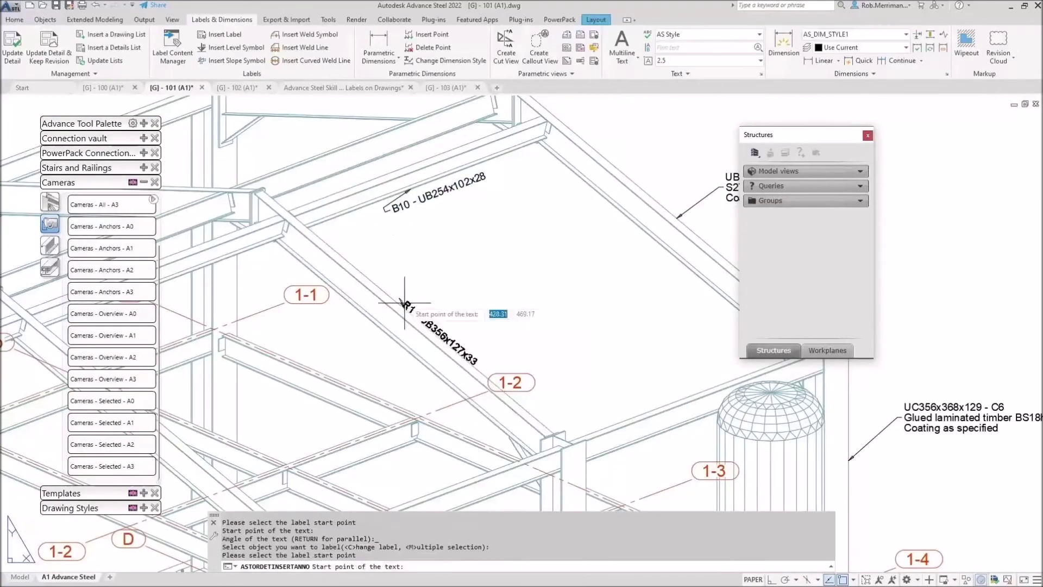
left_click(406, 306)
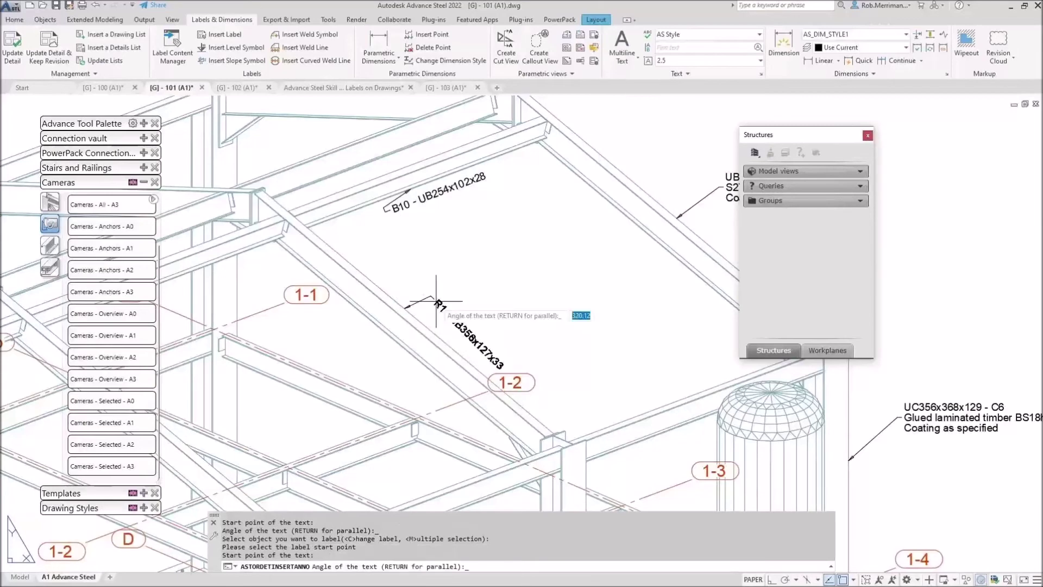
key("Return")
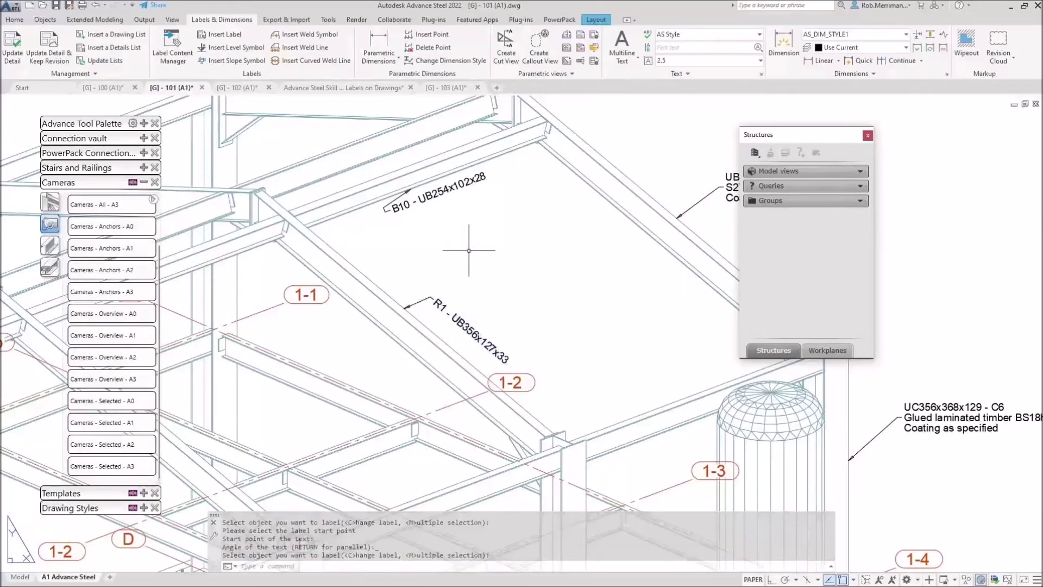
Return to drawing [G] - 103 (A1) and open the label content definitions through the Insert Label command's Change label option
left_click(447, 87)
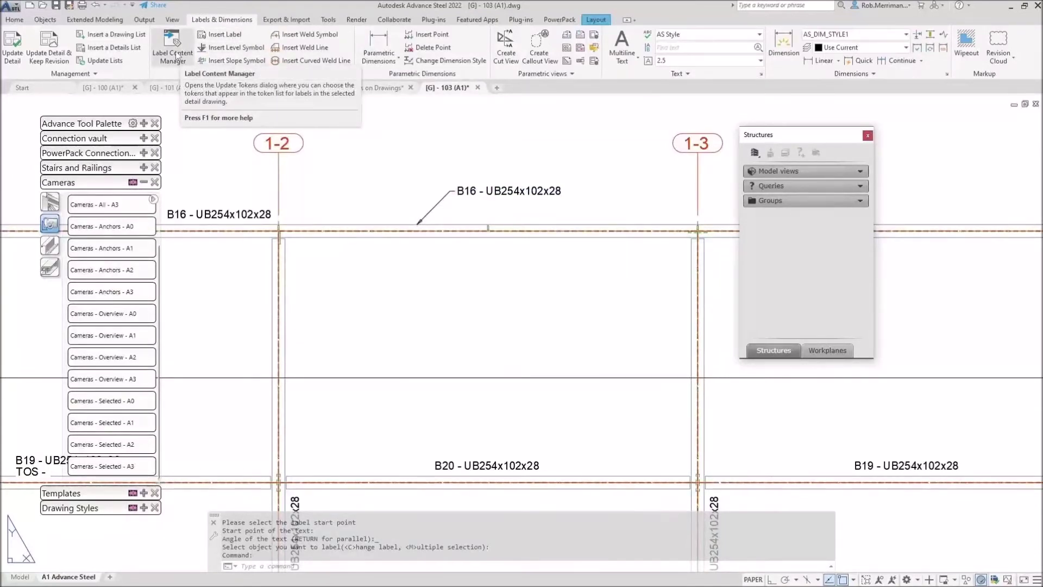
left_click(220, 35)
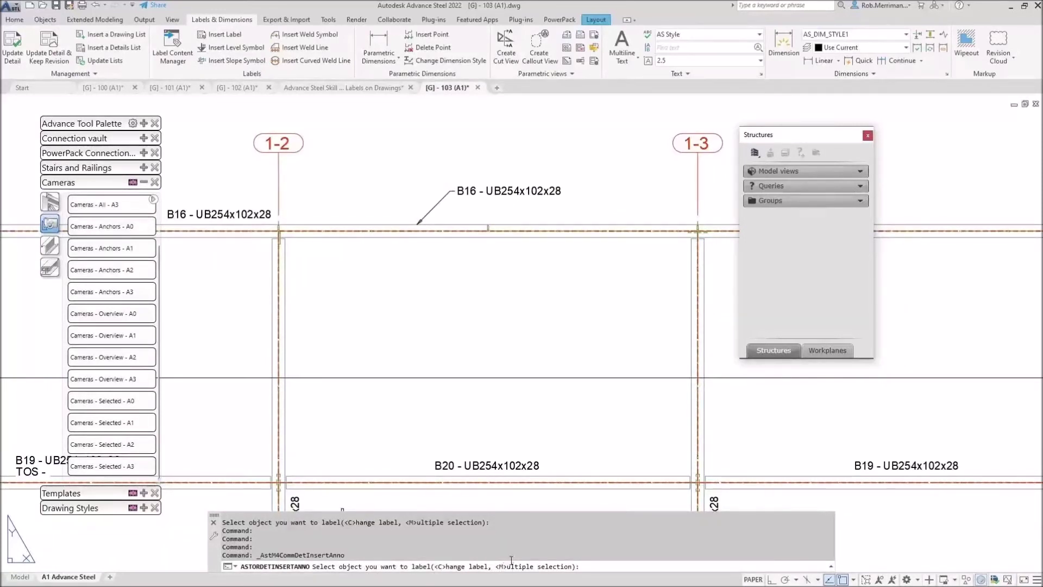
type("C")
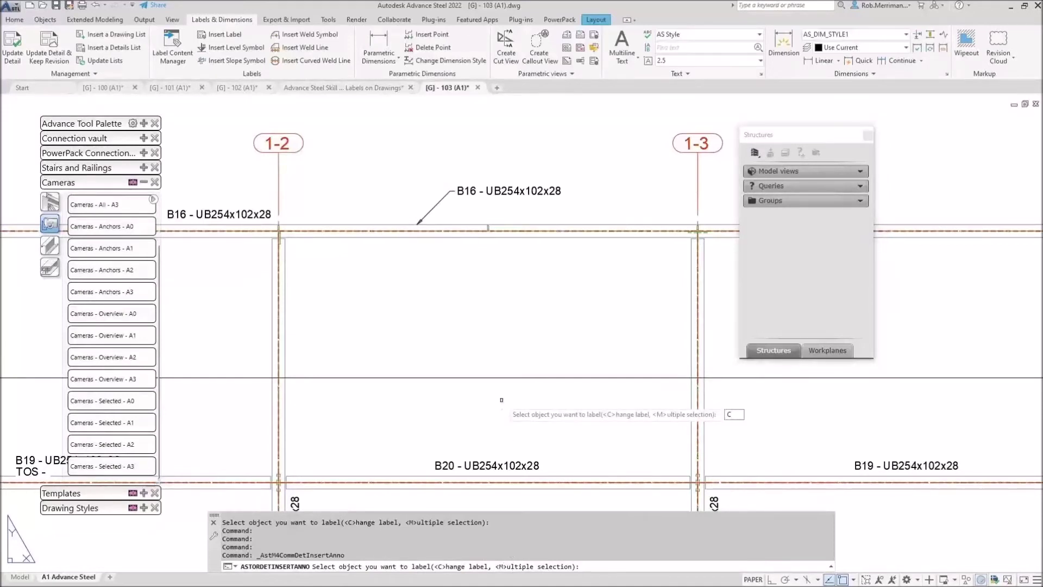
key("Return")
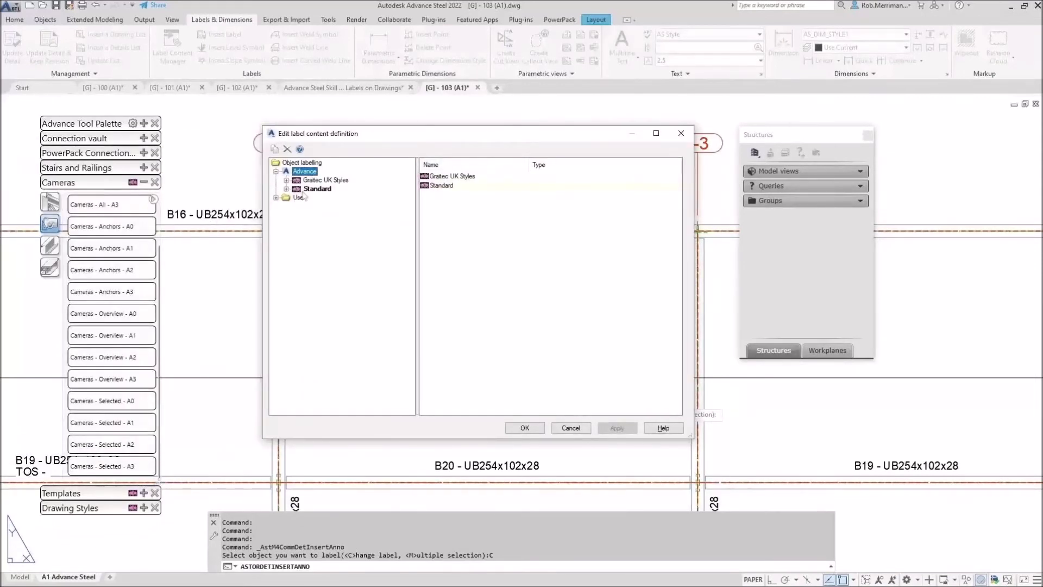
Open the User profile's MainPart label definition for beams and review the available label content definitions
left_click(287, 188)
left_click(276, 206)
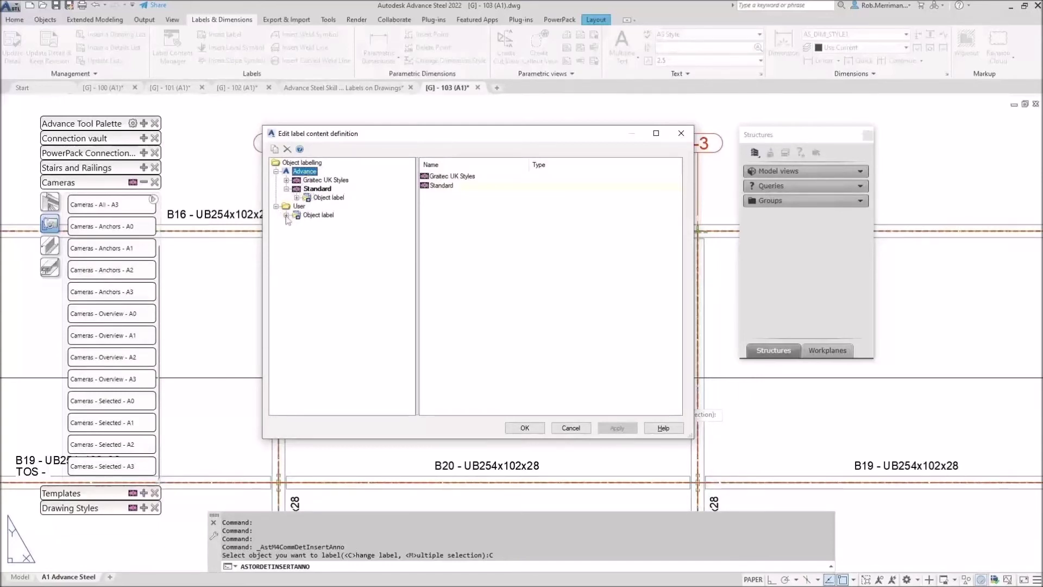
left_click(286, 216)
left_click(322, 233)
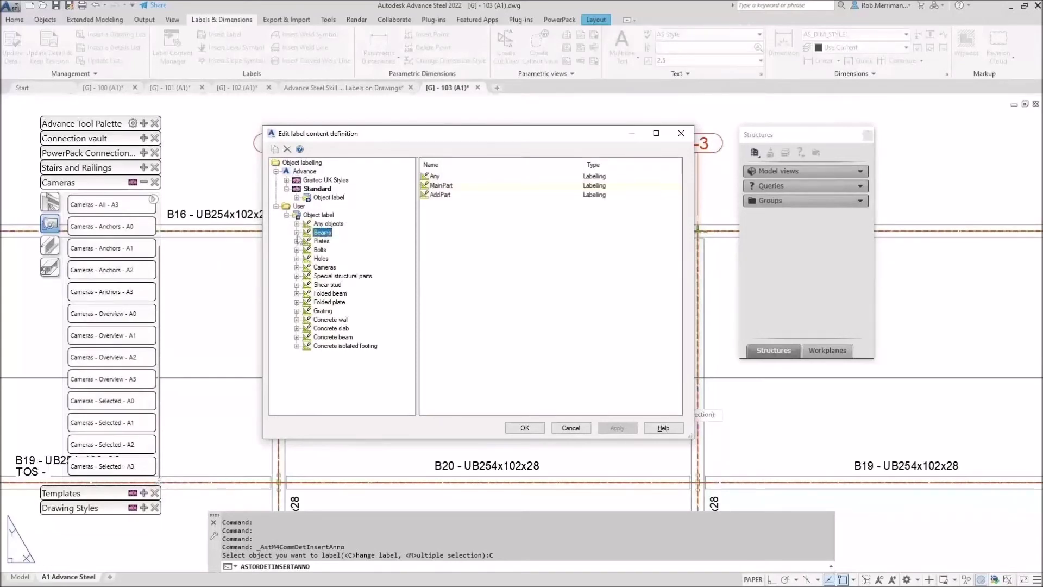
left_click(297, 233)
left_click(337, 251)
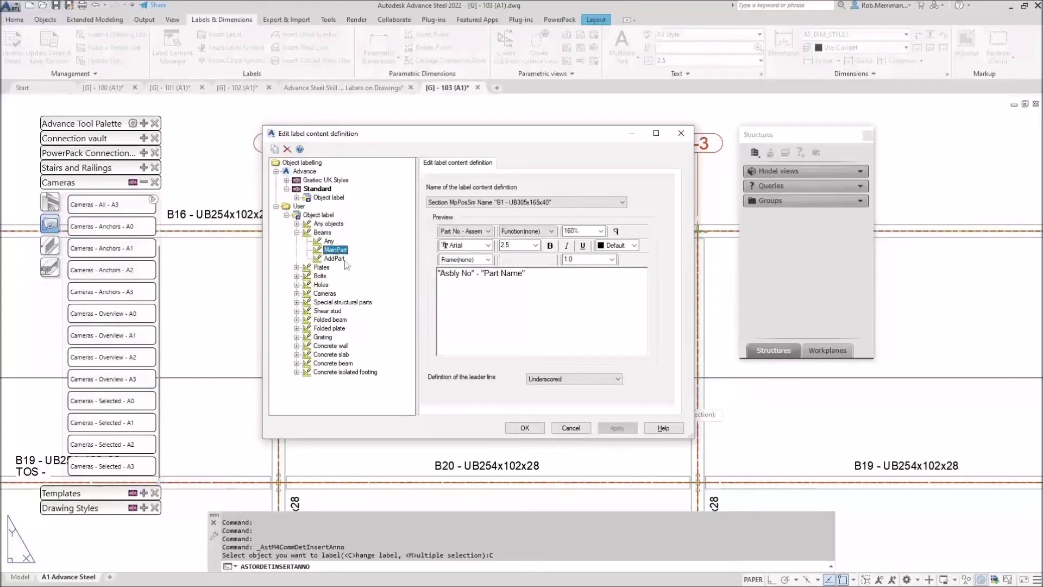
left_click(459, 273)
left_click(529, 203)
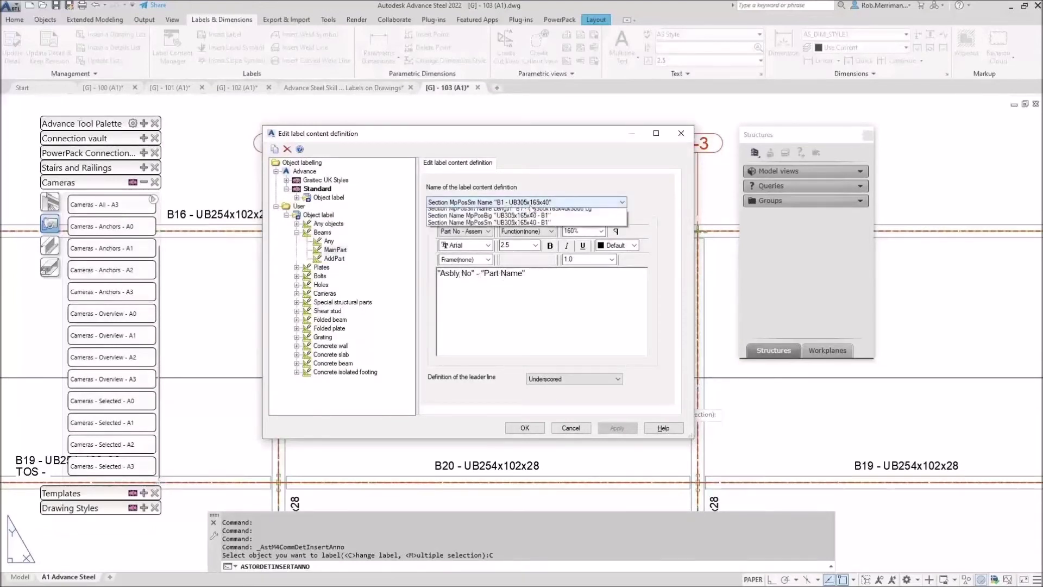
left_click(531, 207)
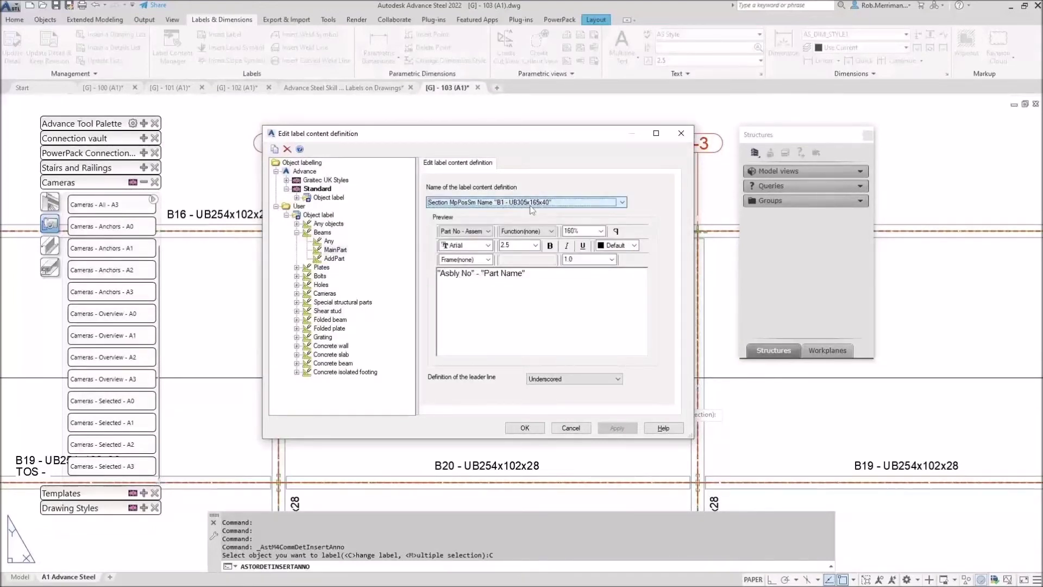
Copy the MainPart beam definition as a new style named Section MpPosSm Name TOS "B1 - UB305x165x40 - TOS +35.00"
left_click(335, 250)
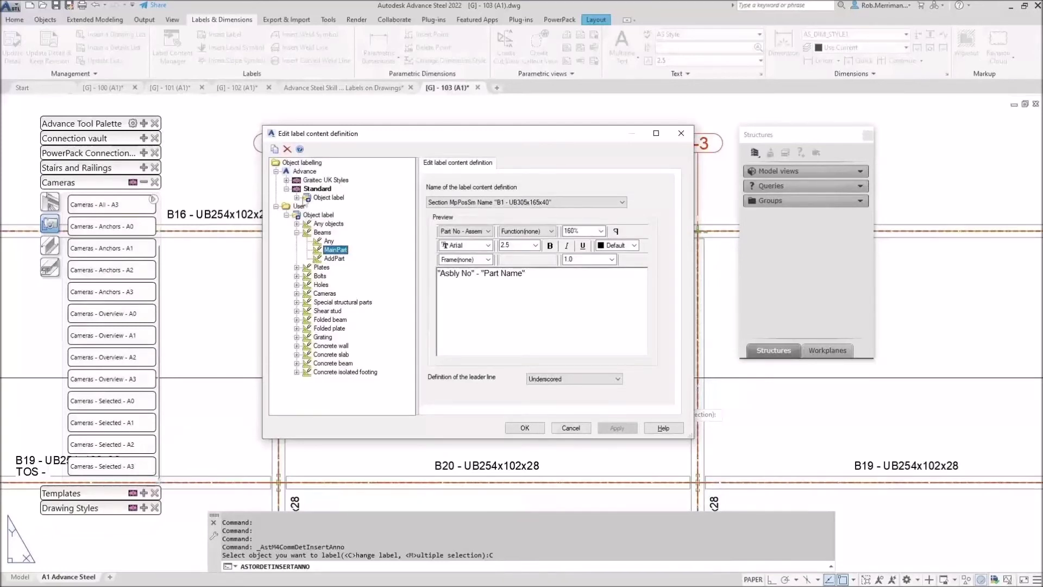
left_click(275, 149)
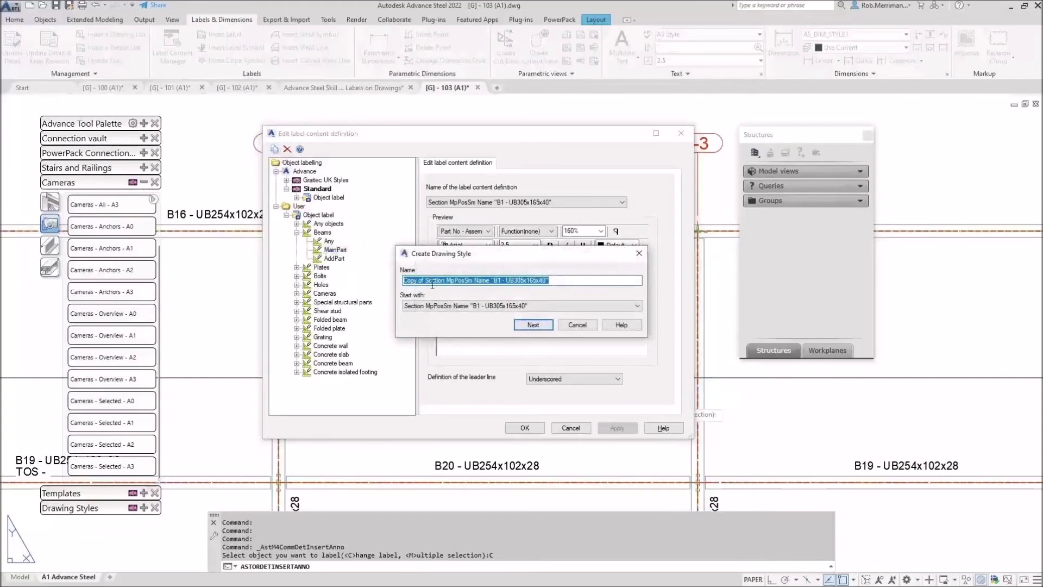
left_click(426, 280)
left_click_drag(426, 280, 379, 281)
key("BackSpace")
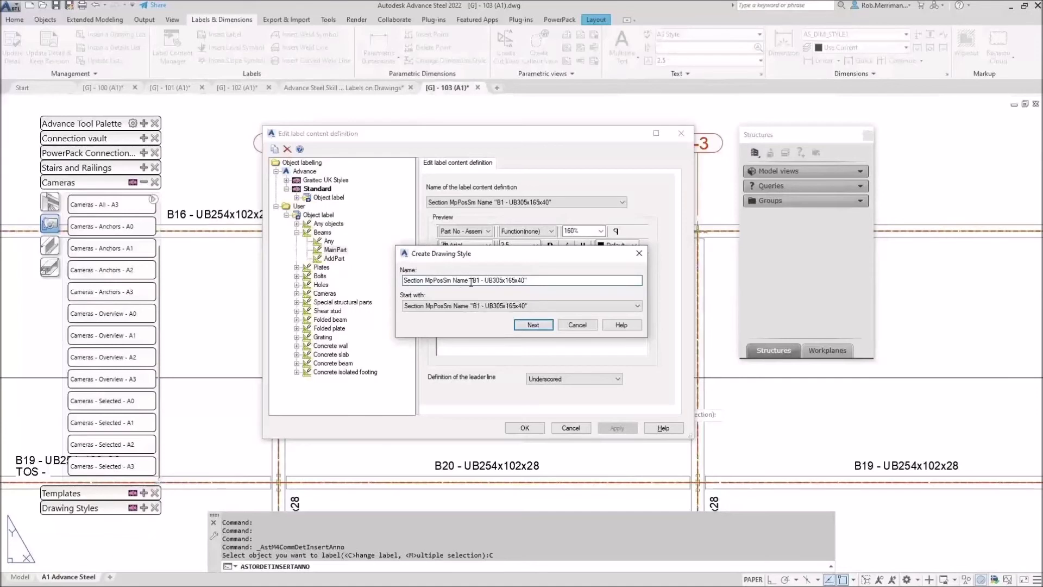
left_click(471, 280)
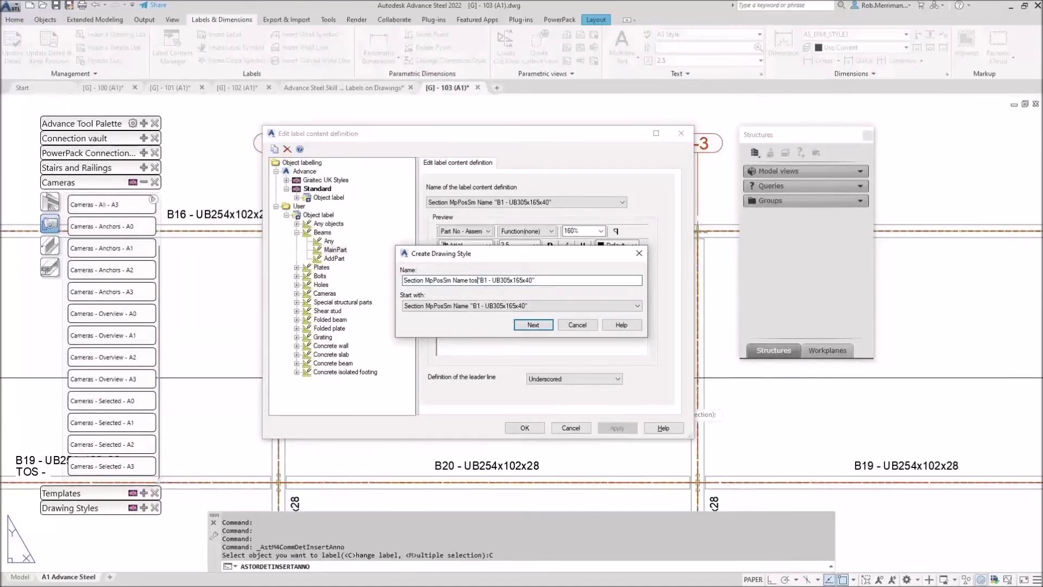
type("TOS")
type(".00")
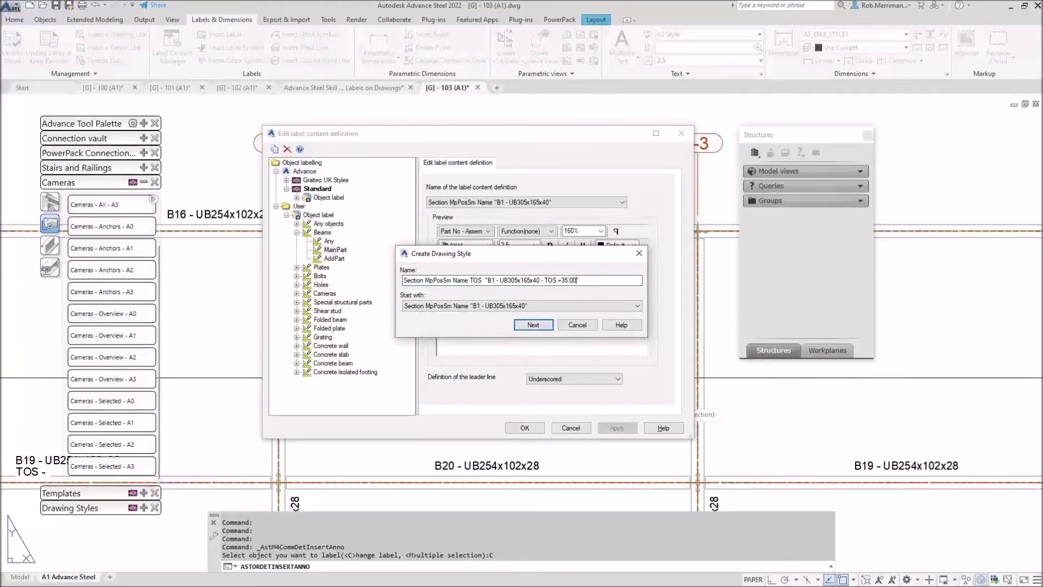
left_click(533, 324)
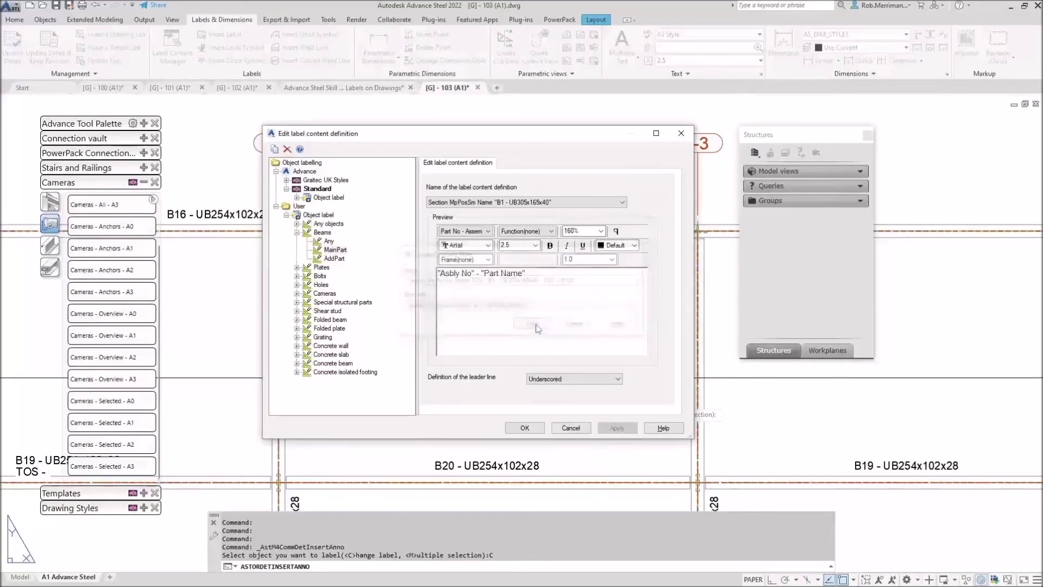
Reopen the User profile's MainPart beam definition and add the text "TOS" after the Part Name token
left_click(276, 197)
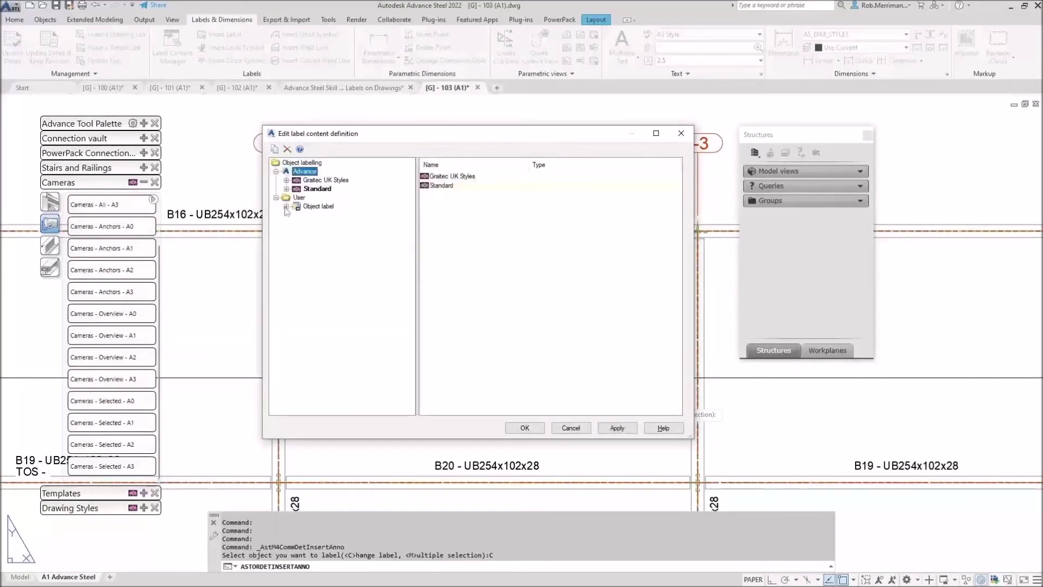
left_click(287, 207)
left_click(296, 224)
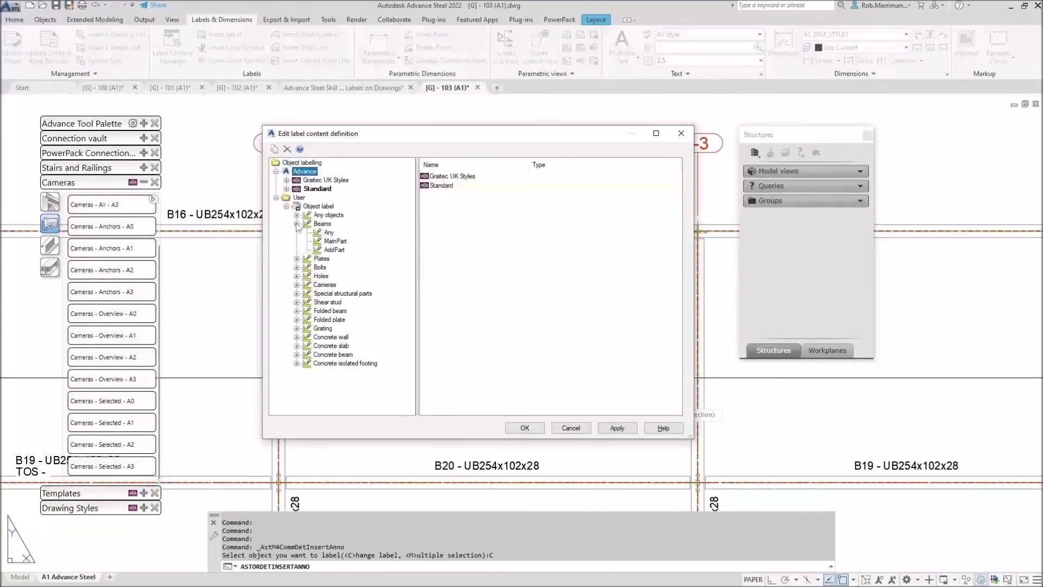
left_click(333, 241)
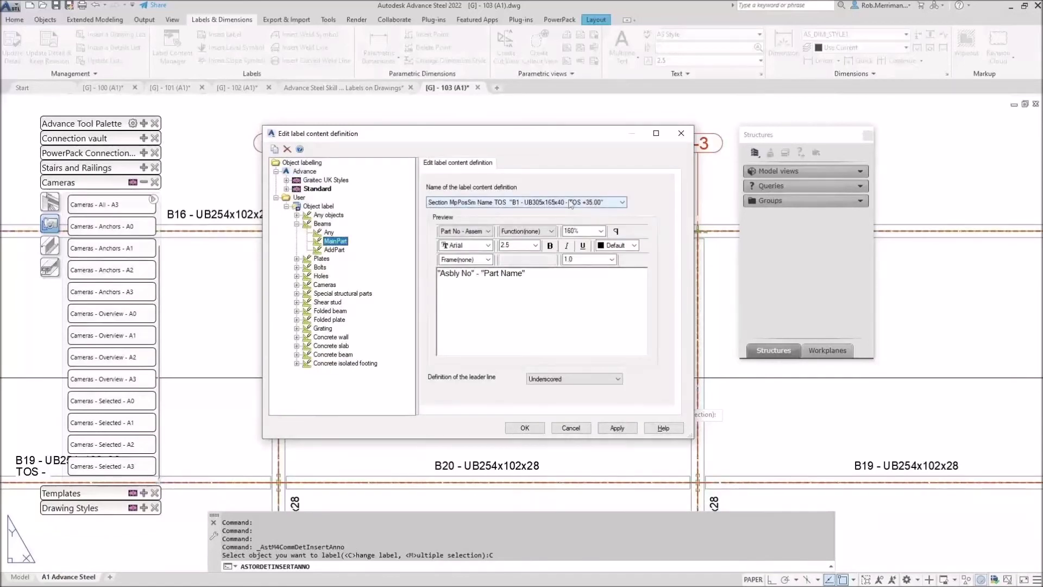
left_click(544, 283)
type("TOS")
key("BackSpace")
key("BackSpace")
key("BackSpace")
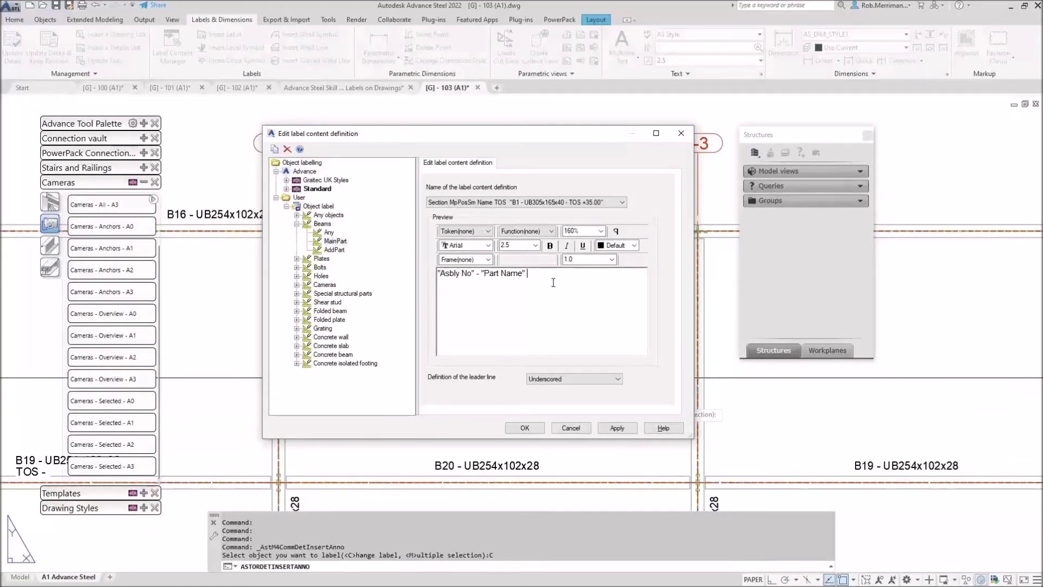
type("TOS")
Insert the Object Top Level token after "TOS" in the label content and check the underlying token codes
left_click(616, 231)
left_click(616, 231)
left_click(473, 235)
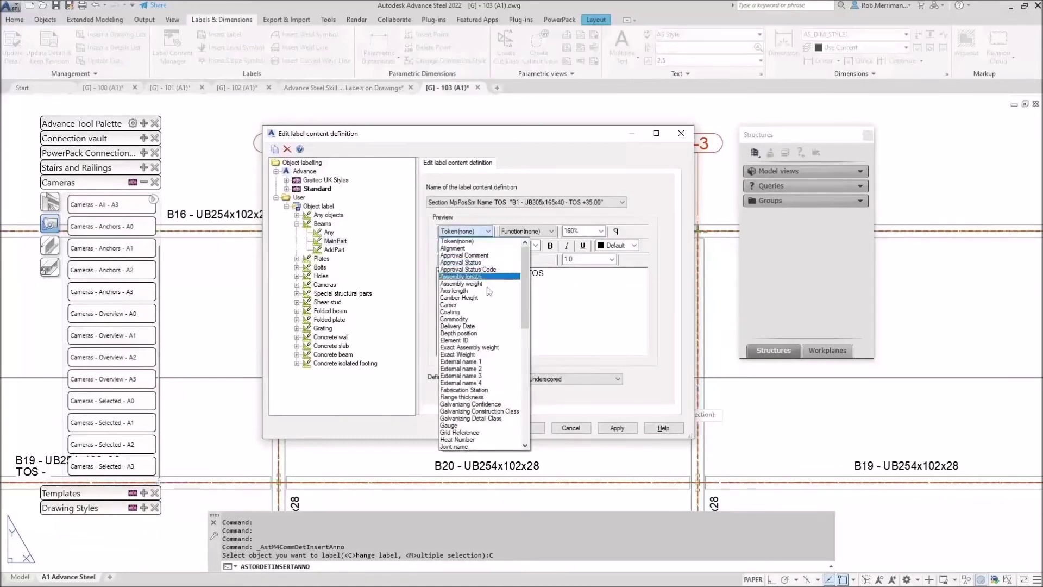
scroll(495, 320, "down", 5)
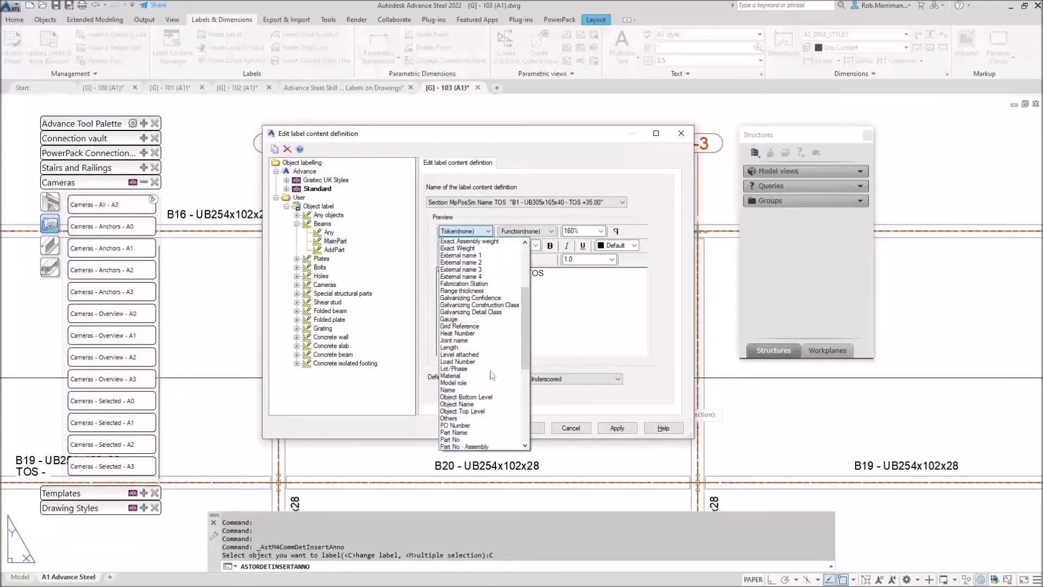
left_click(466, 412)
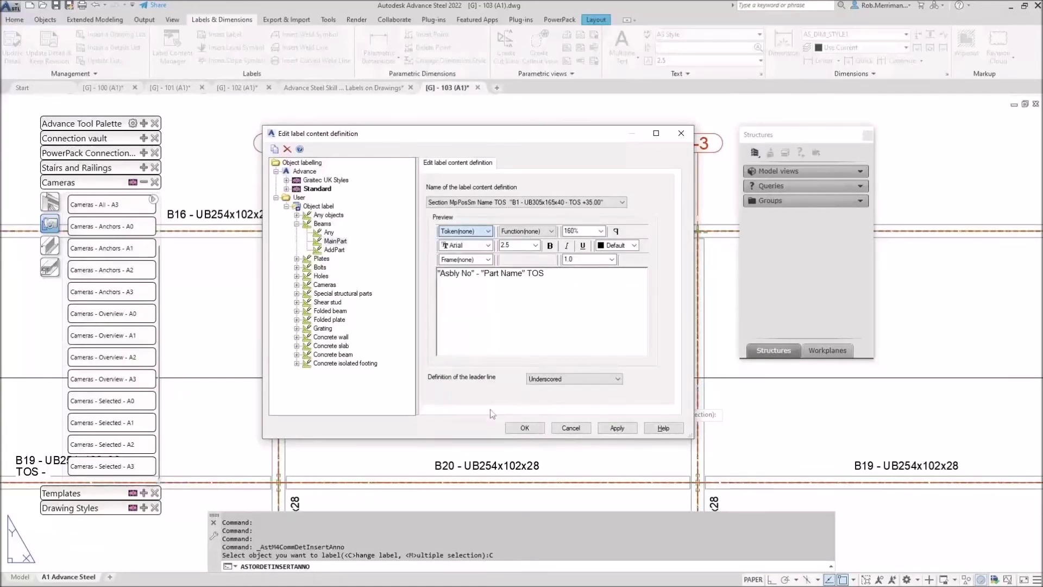
left_click(528, 275)
left_click(615, 232)
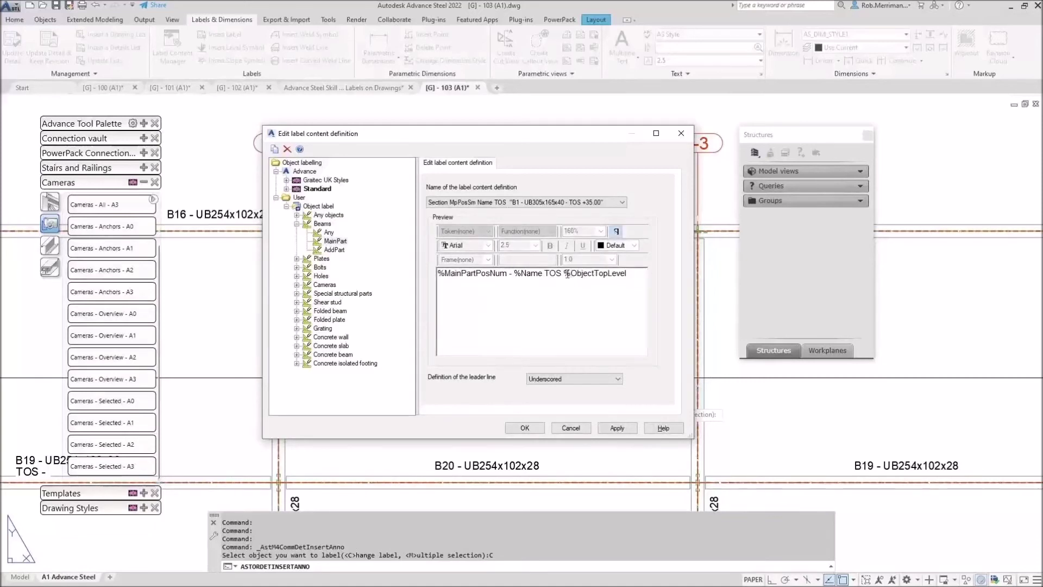
left_click(616, 231)
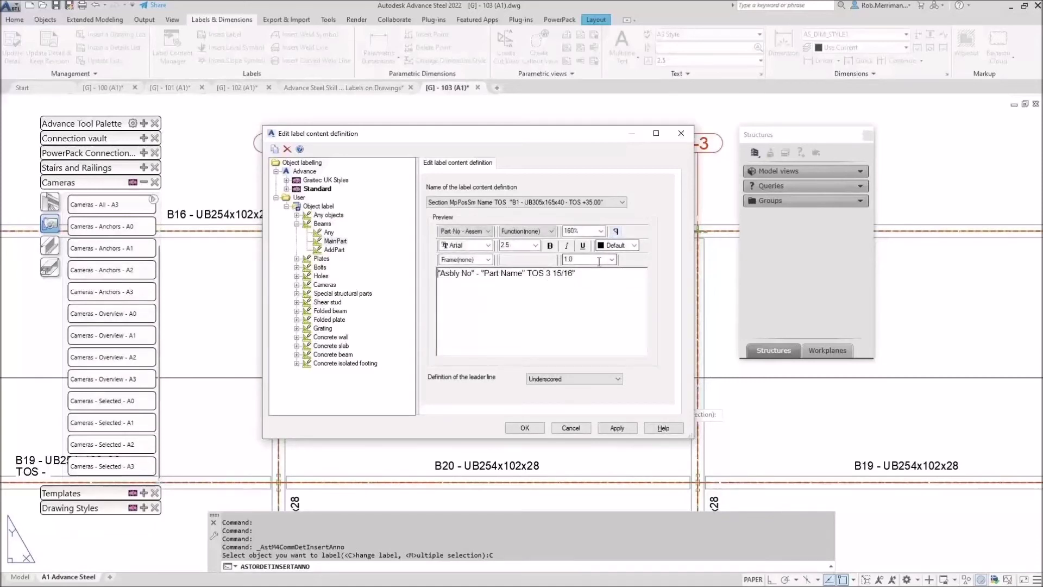
Keep the leader line definition as Underscored and apply the new label content definition
left_click(557, 381)
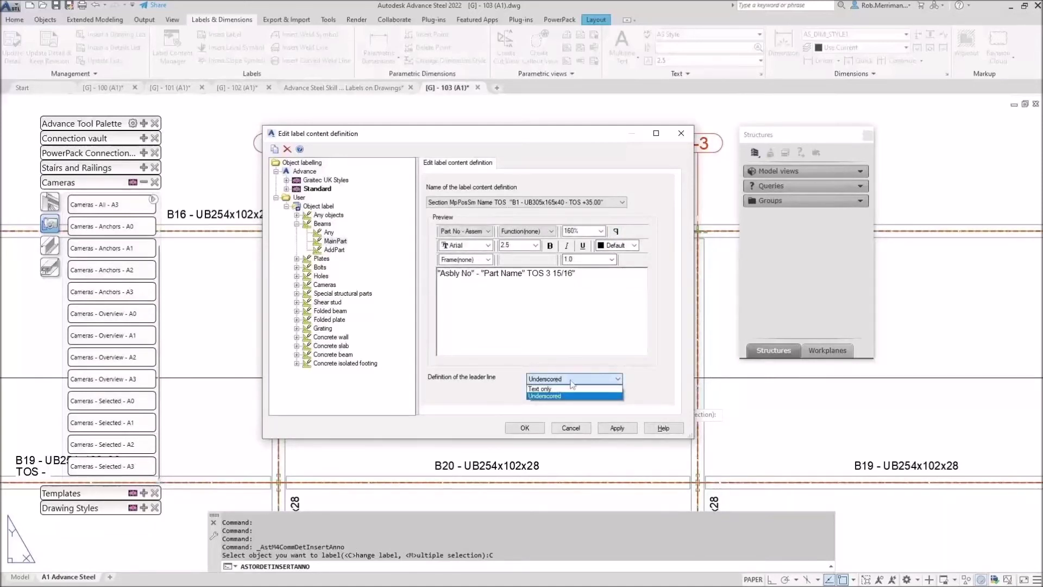
left_click(570, 381)
left_click(615, 428)
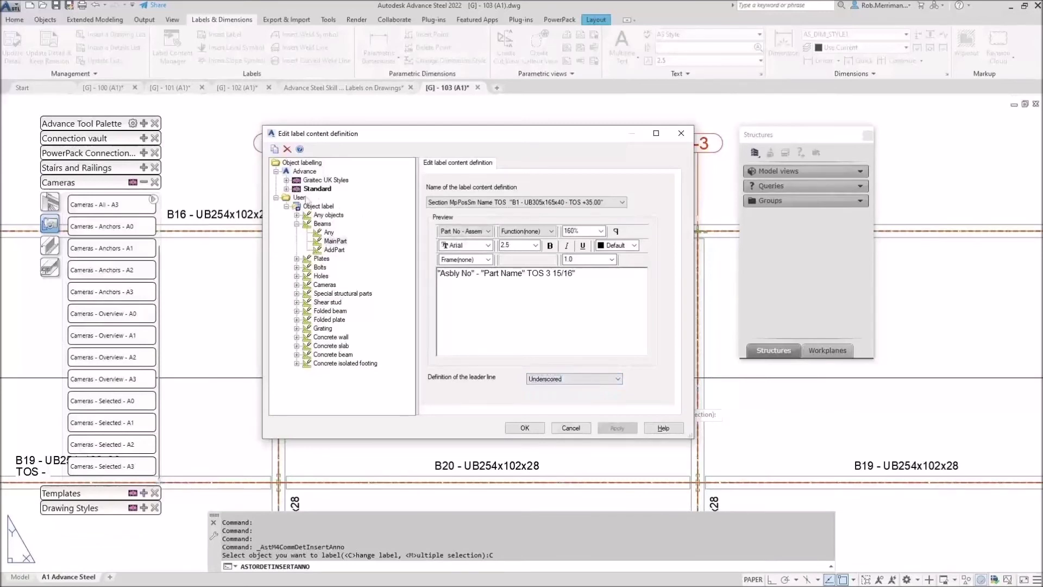
Set the User profile as the current object labelling profile
left_click(299, 197)
right_click(300, 198)
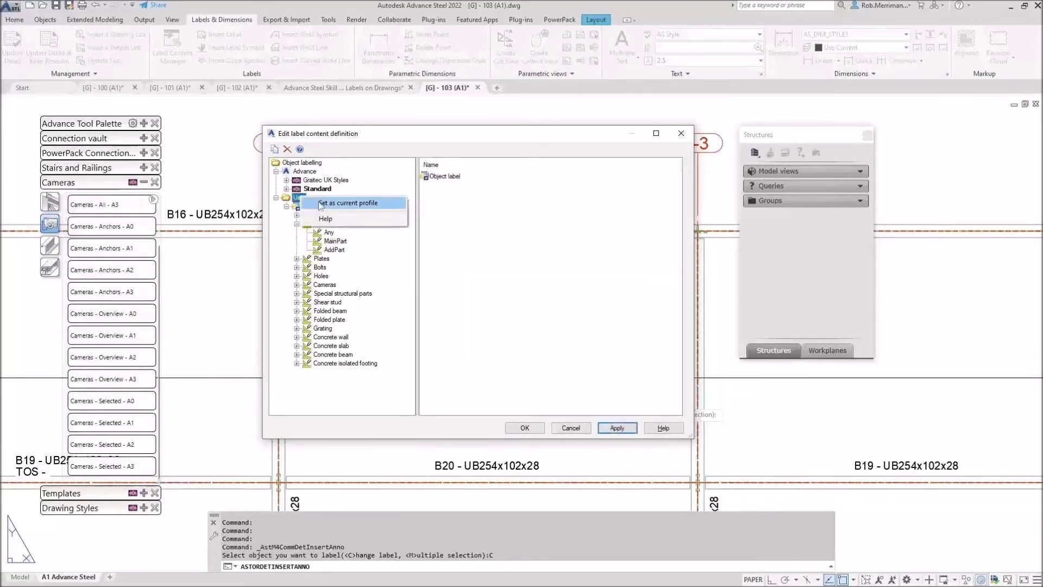
left_click(320, 205)
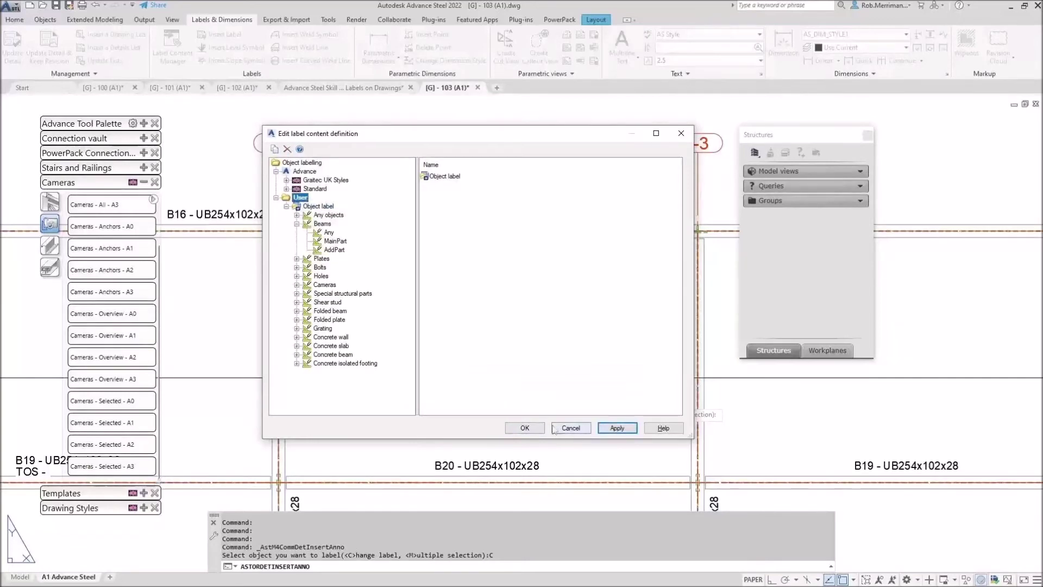
Accept the label definition dialog and insert a label below the central B20 beam on the floor plan, with its text parallel to the beam
left_click(525, 428)
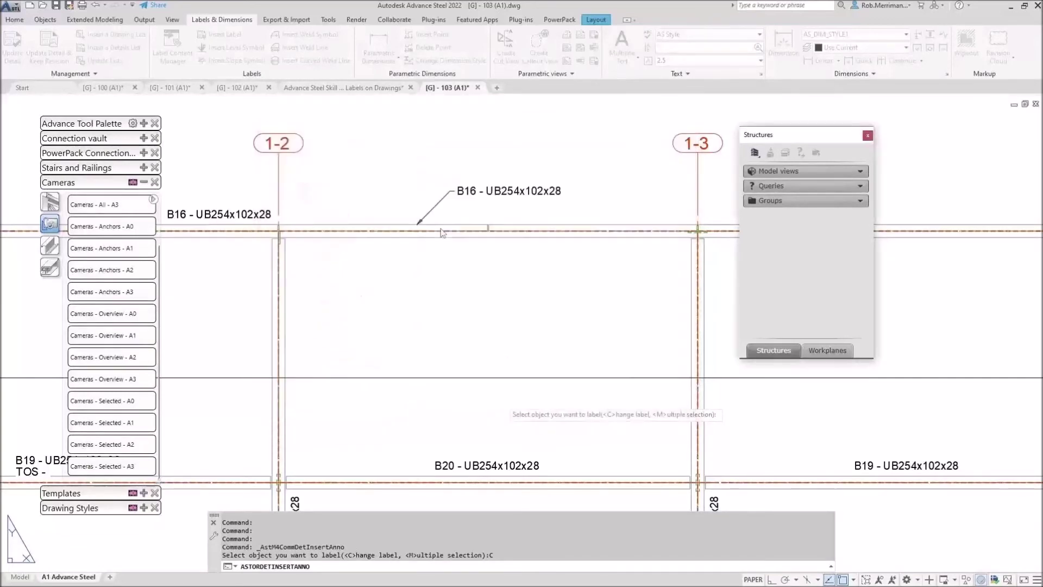
scroll(348, 169, "down", 6)
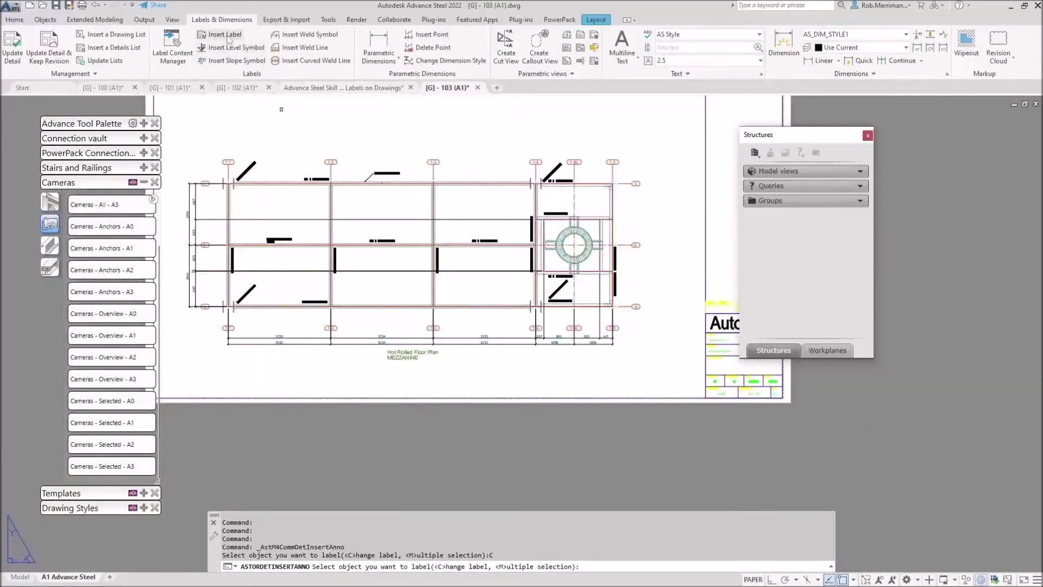
left_click(228, 37)
scroll(363, 246, "up", 6)
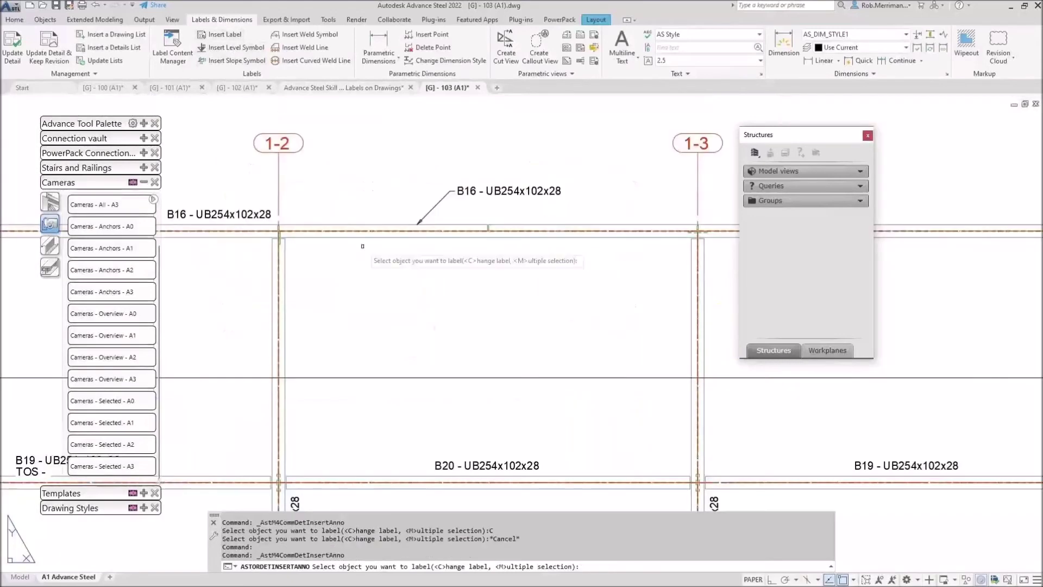
scroll(380, 233, "down", 6)
scroll(423, 293, "up", 6)
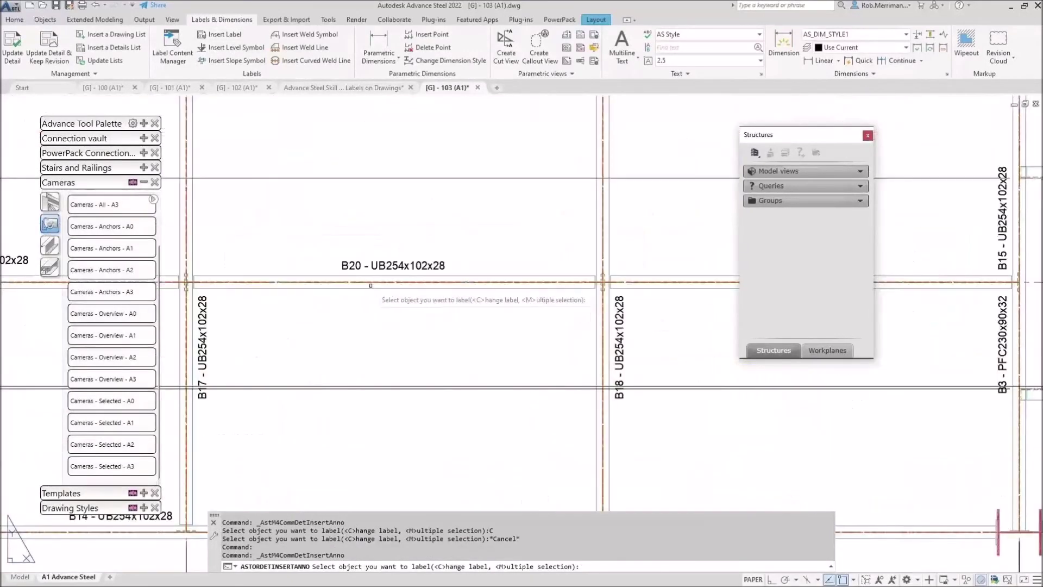
left_click(370, 285)
left_click(362, 290)
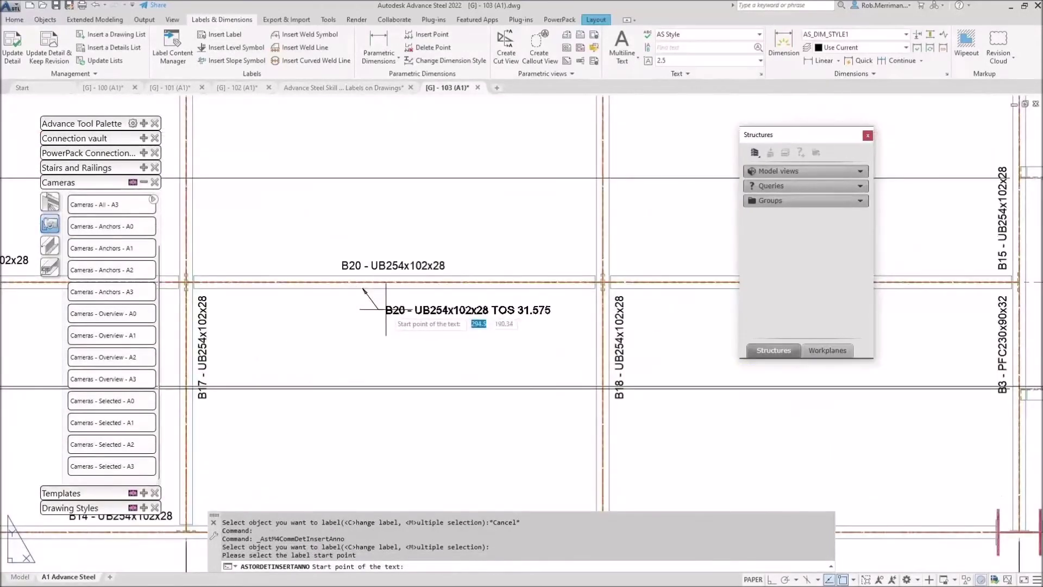
left_click(385, 309)
key("Return")
scroll(488, 311, "up", 4)
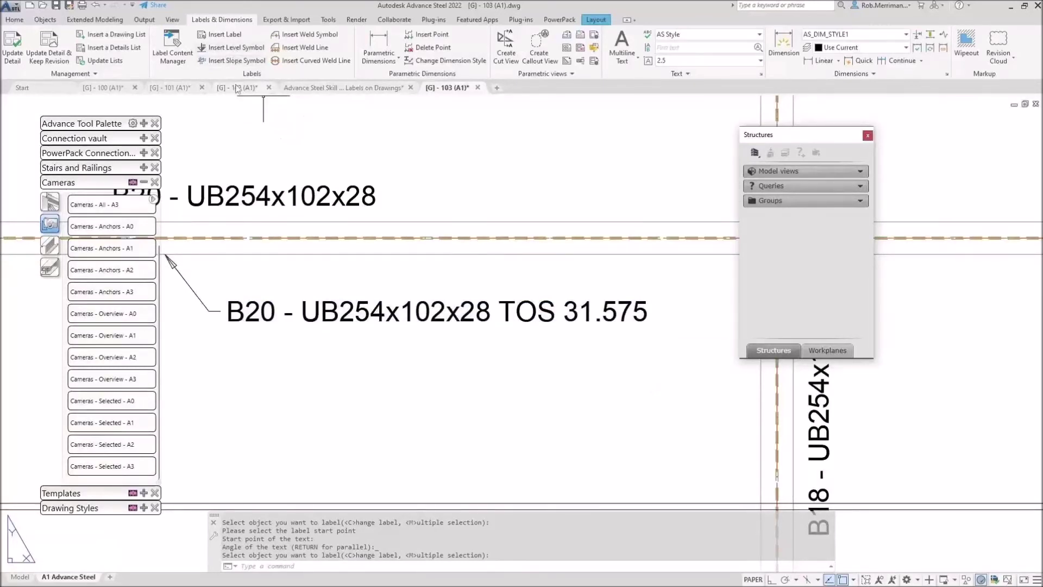
Switch to drawing [G] - 101 (A1) and label the far R1 rafter, placing the text above the existing S275JR label
mouse_move(238, 88)
left_click(180, 89)
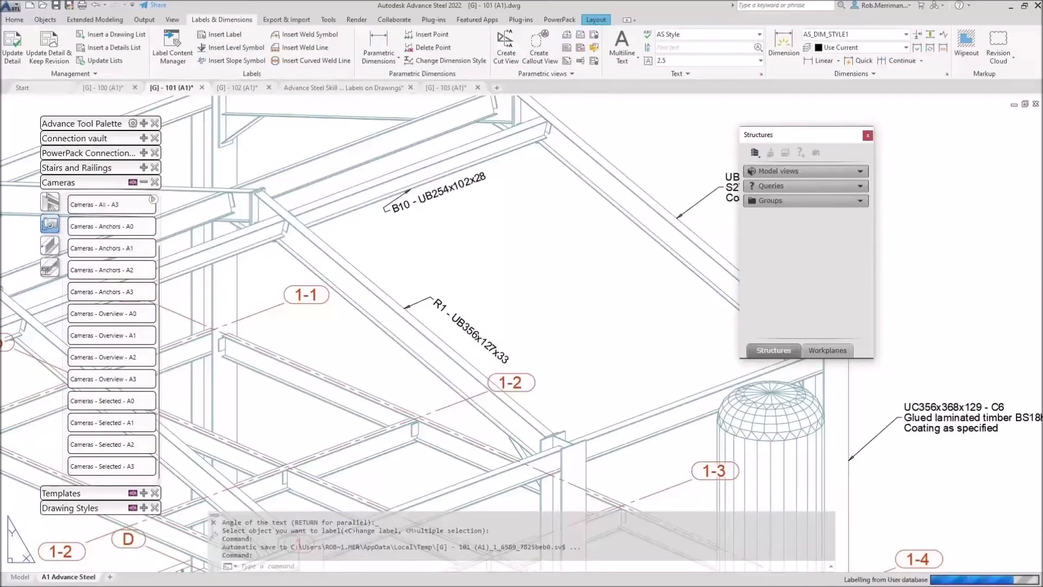
scroll(341, 248, "down", 2)
left_click(545, 220)
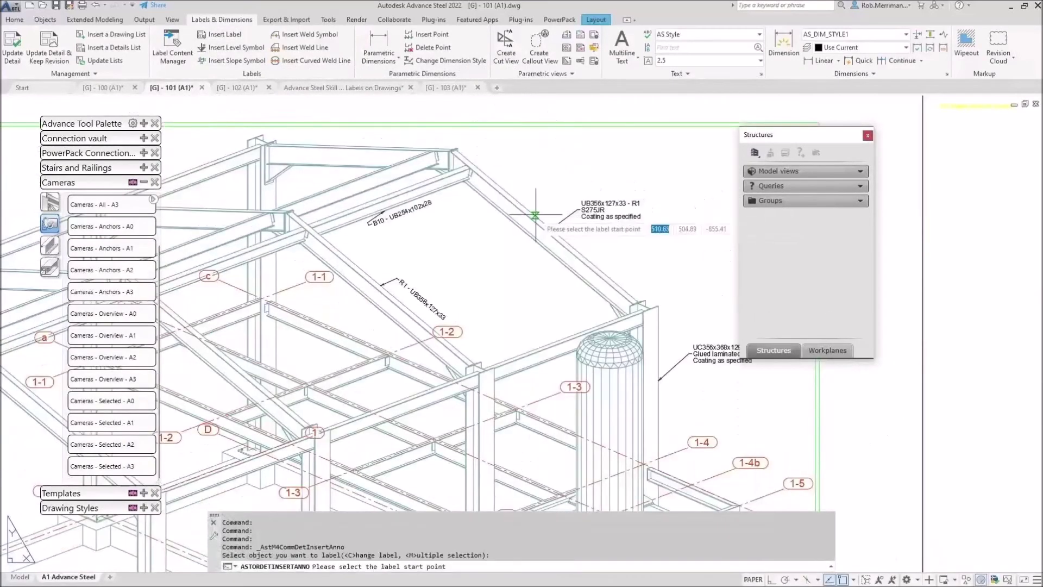
left_click(566, 187)
left_click(578, 187)
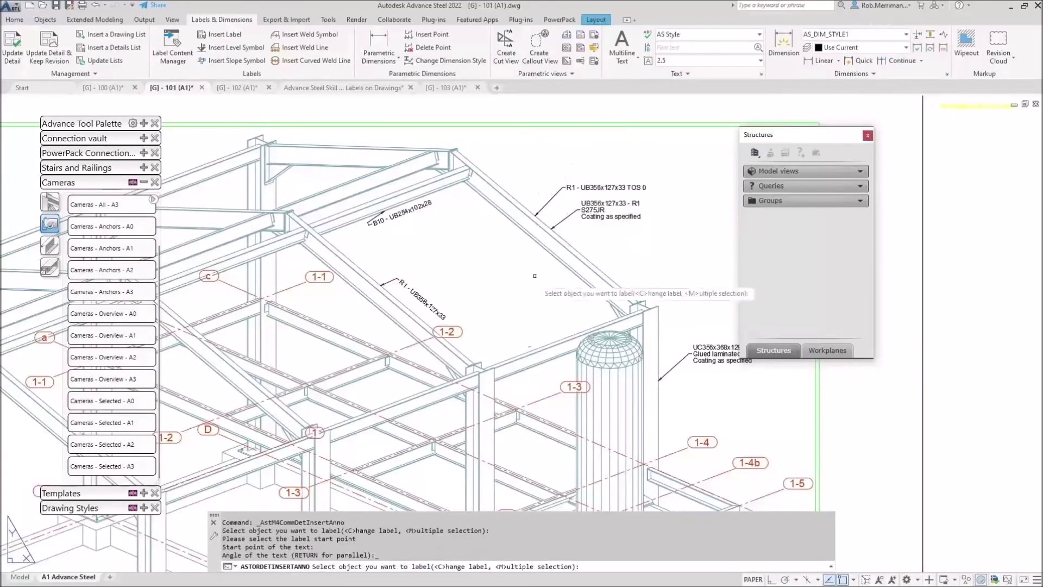
Label the B2 eaves beam beside the tank in the isometric view, placing the text above the beam, and finish labelling
left_click(535, 351)
left_click(558, 330)
left_click(550, 322)
left_click(540, 322)
scroll(540, 322, "up", 6)
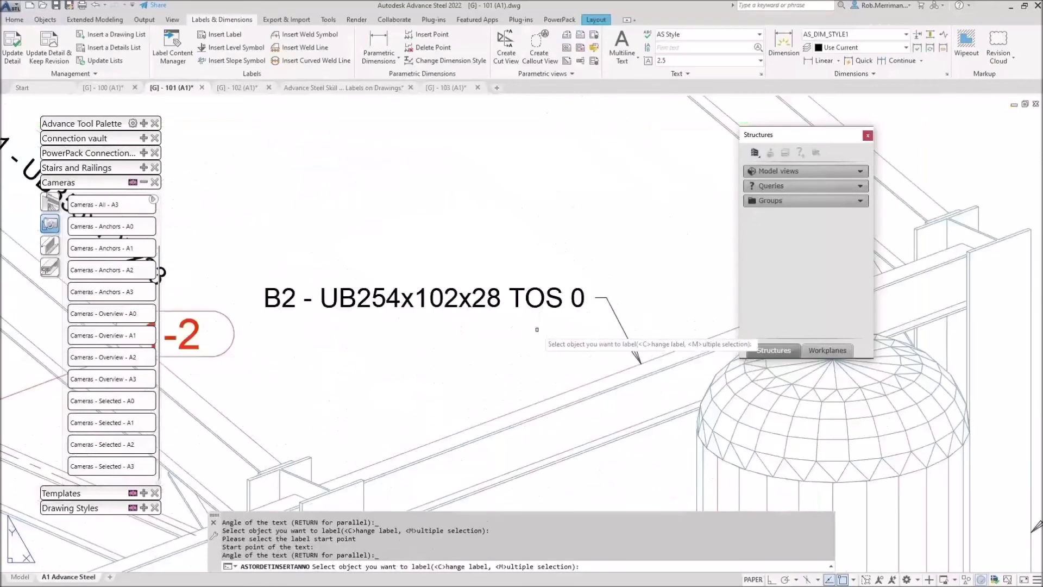
key("Return")
scroll(508, 266, "down", 4)
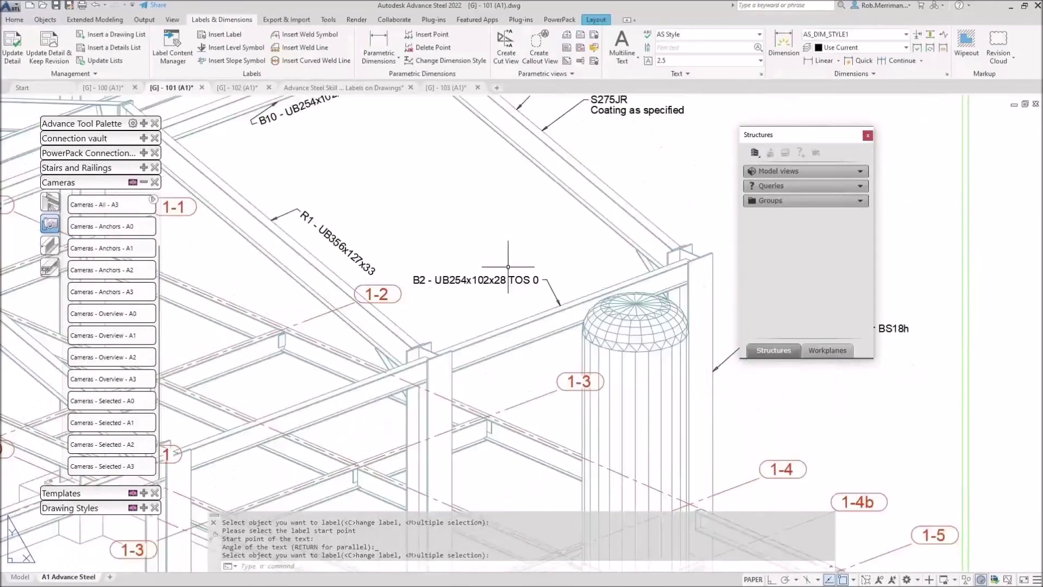
scroll(508, 266, "down", 2)
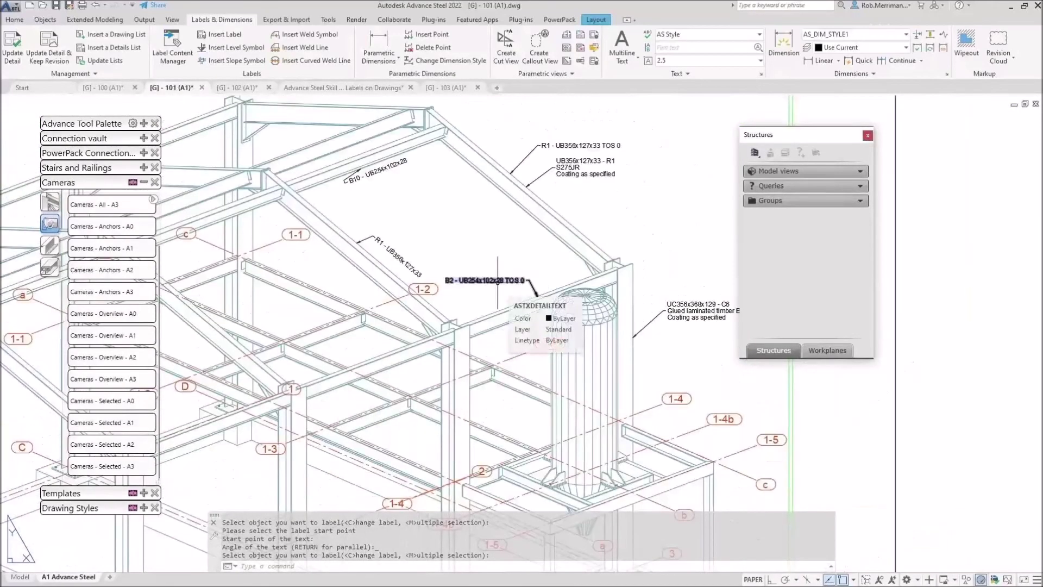
Set the User profile's MainPart beam label content to Section MpPosSm Name "B1 - UB305x165x40" and apply it
left_click(600, 146)
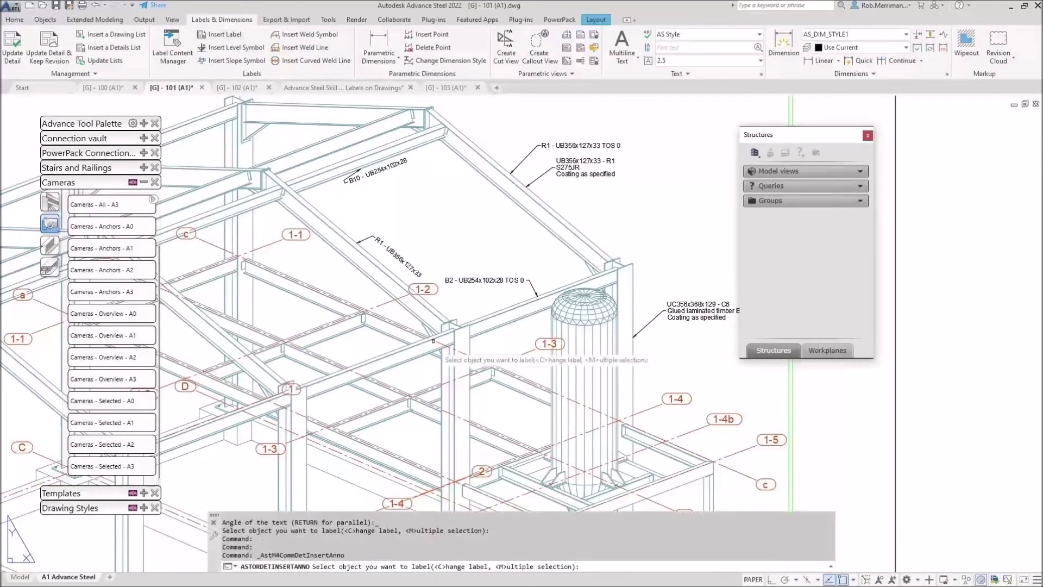
type("C")
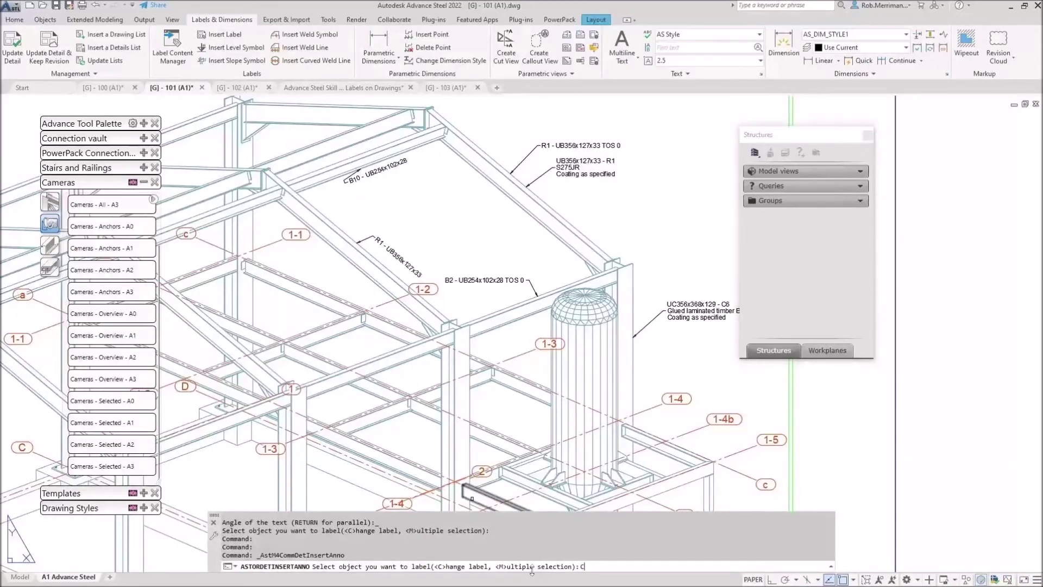
key("Return")
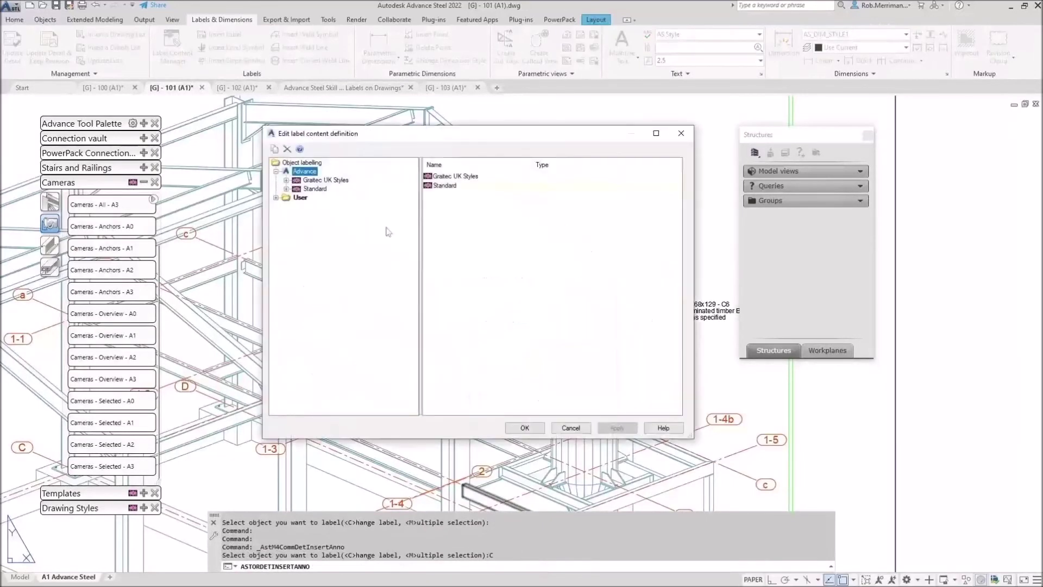
left_click(277, 198)
left_click(286, 207)
left_click(297, 224)
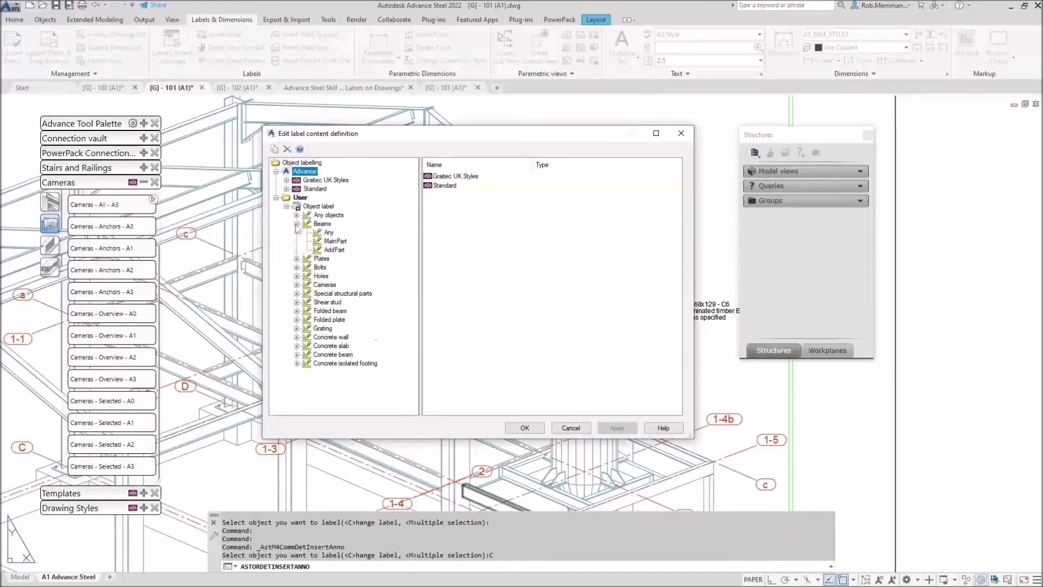
left_click(334, 242)
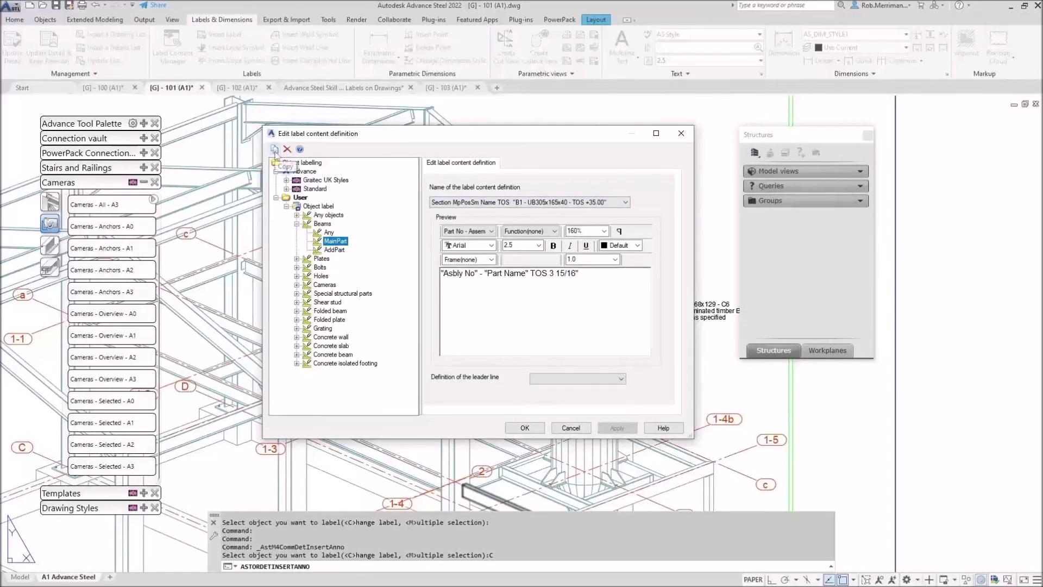
left_click(463, 205)
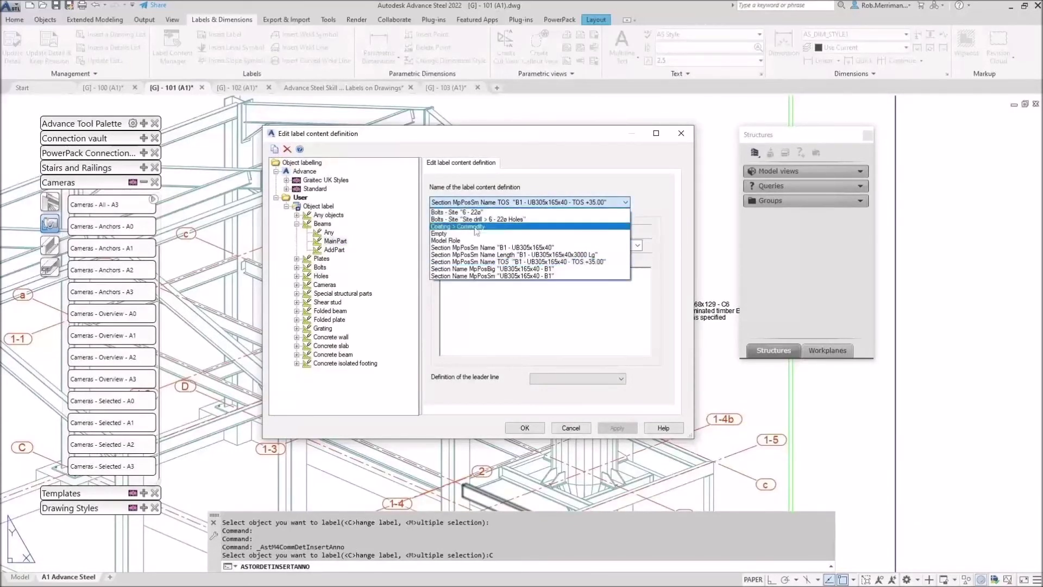
left_click(480, 248)
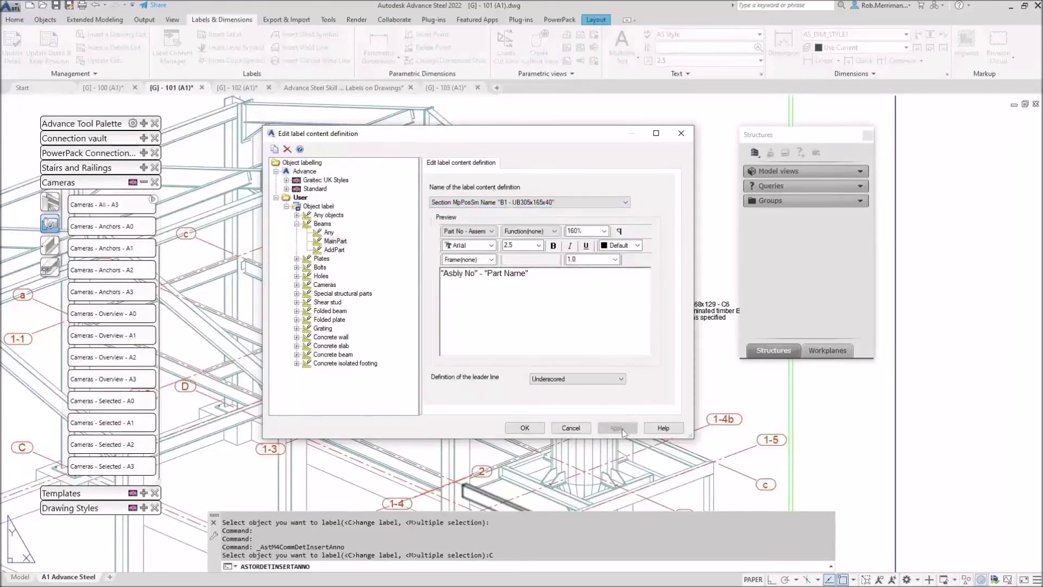
Set the Standard profile as the current object labelling profile and accept the label content definitions
right_click(311, 189)
left_click(323, 193)
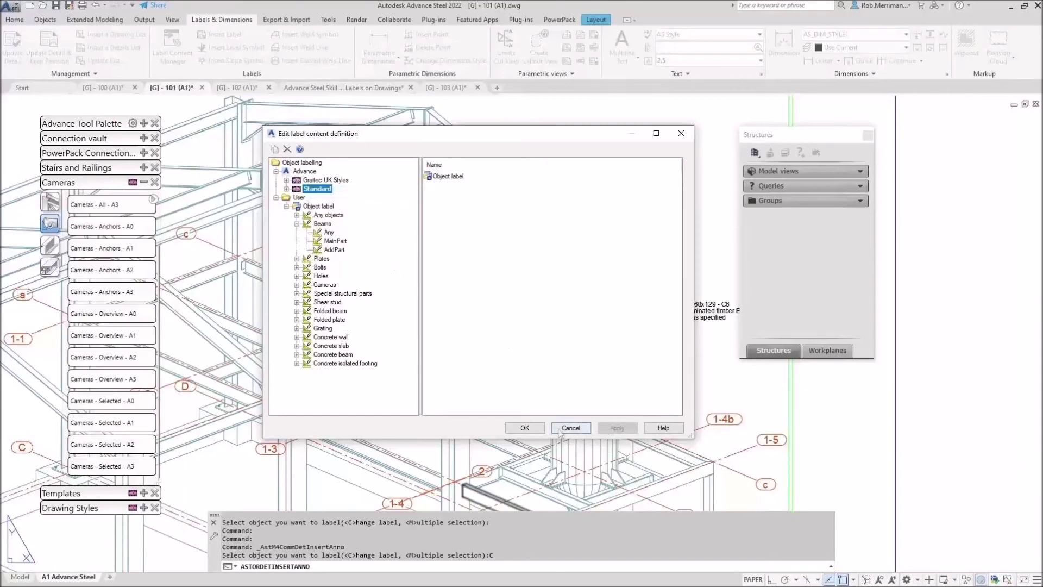
left_click(524, 428)
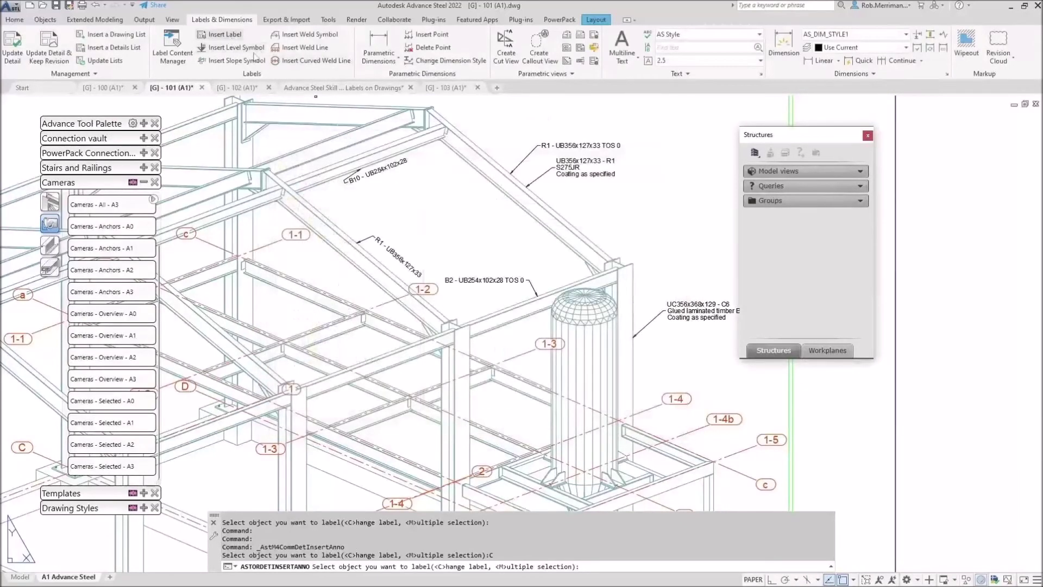
Insert a label on the upper end of the far R1 rafter, with its text placed above the beam
left_click(466, 142)
left_click(504, 119)
key("Return")
key("Return")
Switch back to drawing [G] - 103 (A1) and insert a label with a leader above the central B20 beam
left_click(441, 88)
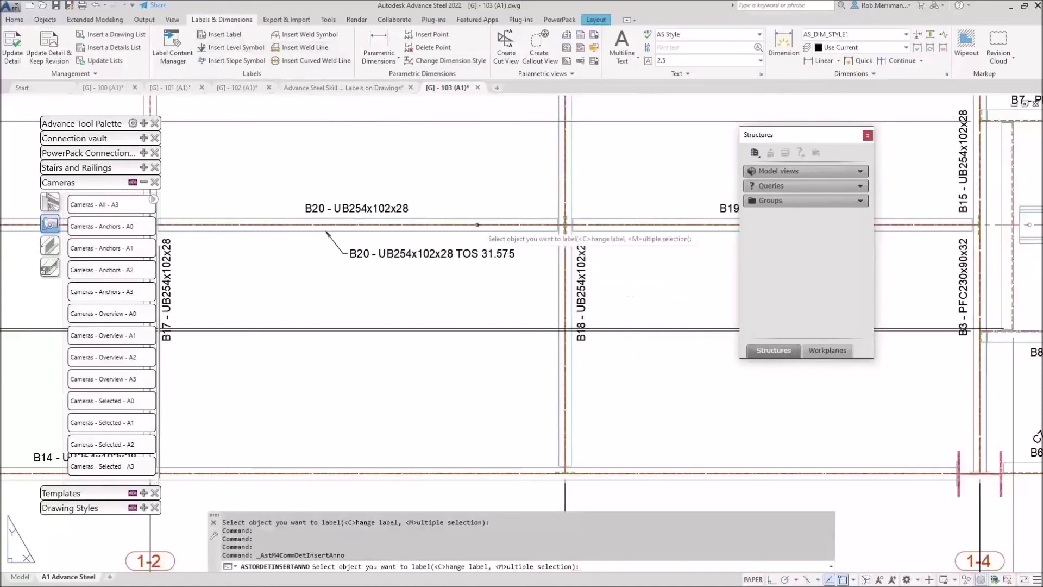
left_click(477, 219)
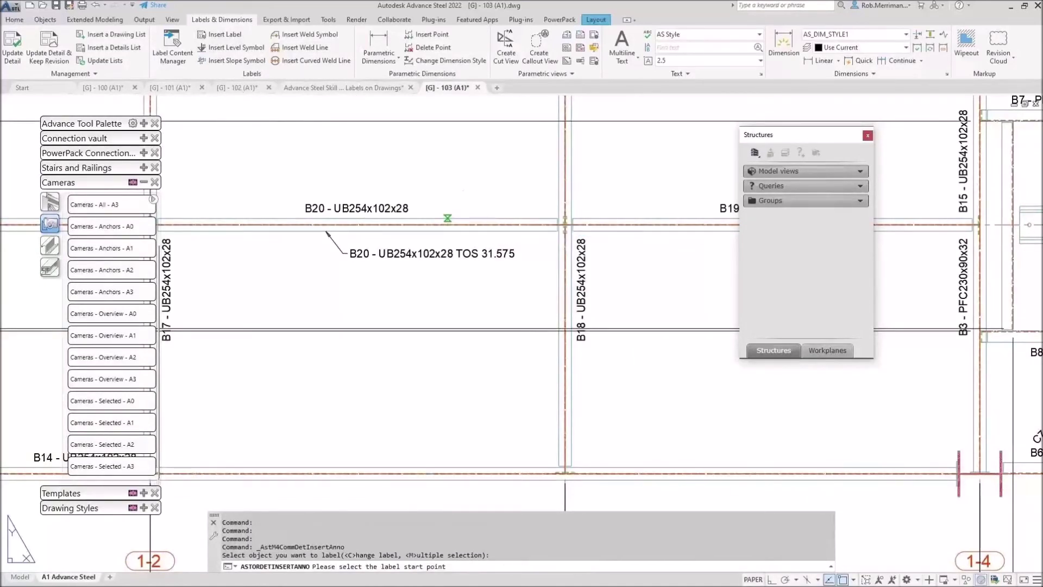
left_click(474, 185)
key("Return")
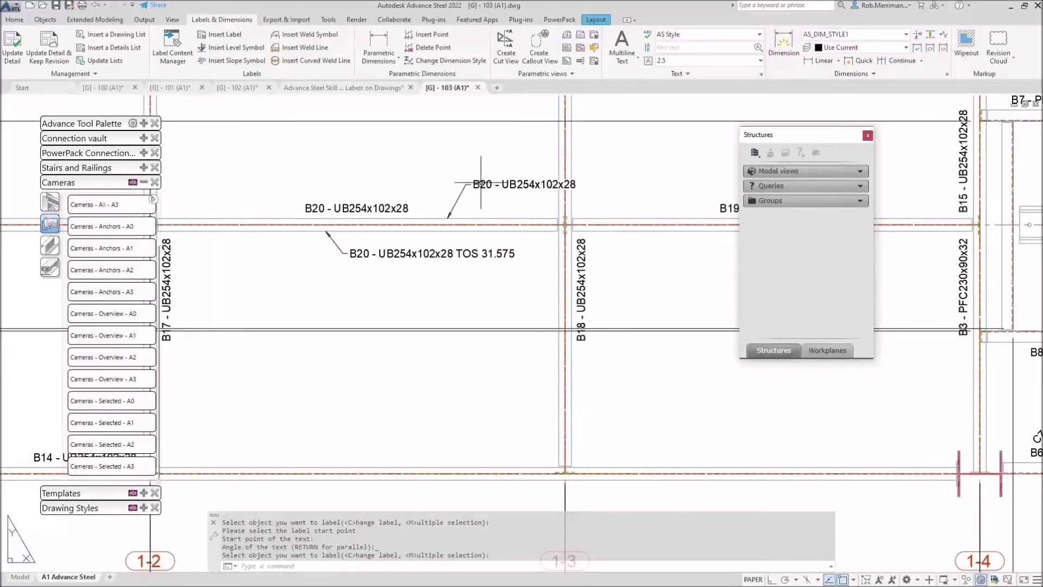
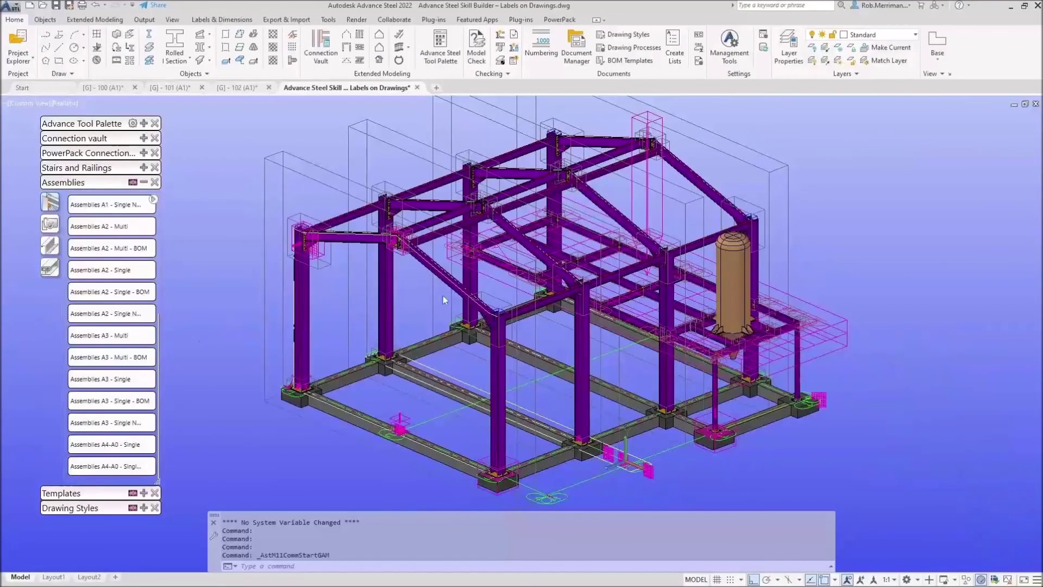
Open the assembly detail drawing of the sloping rafter above the tank from the 3D model
left_click(706, 183)
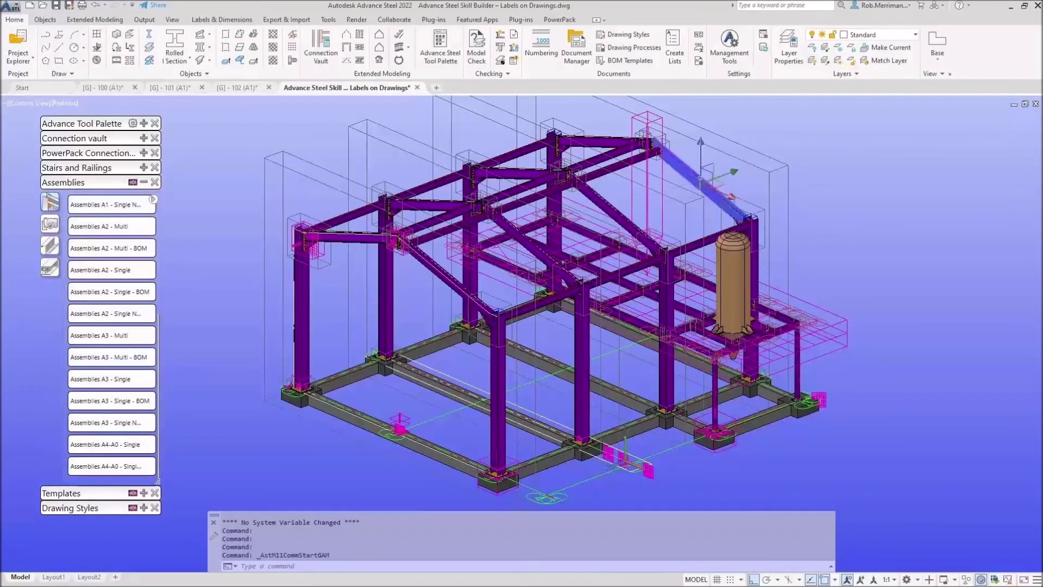
right_click(724, 132)
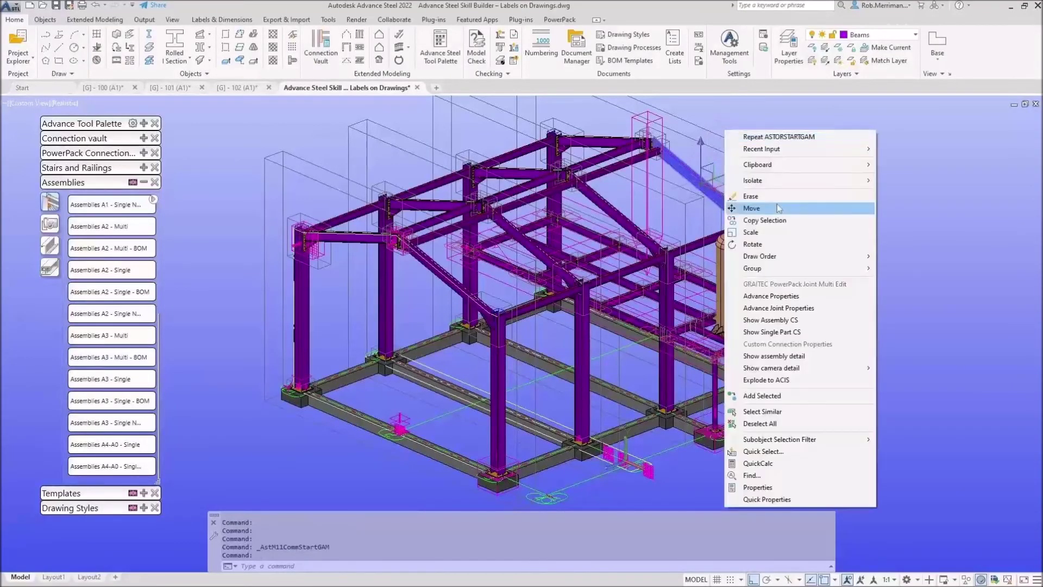
left_click(798, 356)
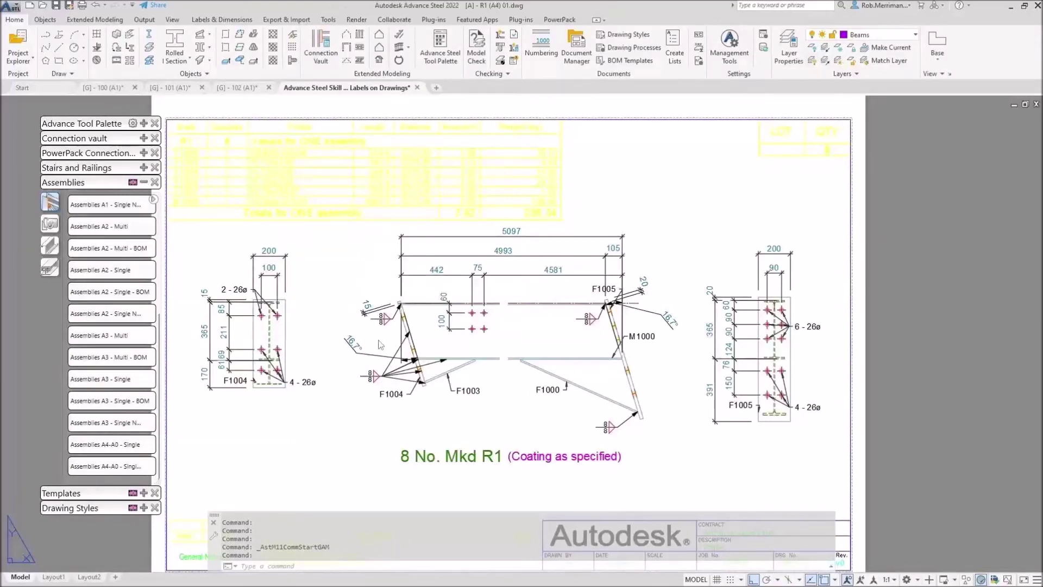
Remove four leader lines from the 8/8 weld symbol beside plate F1004, keeping only the lowest leader
scroll(375, 379, "up", 6)
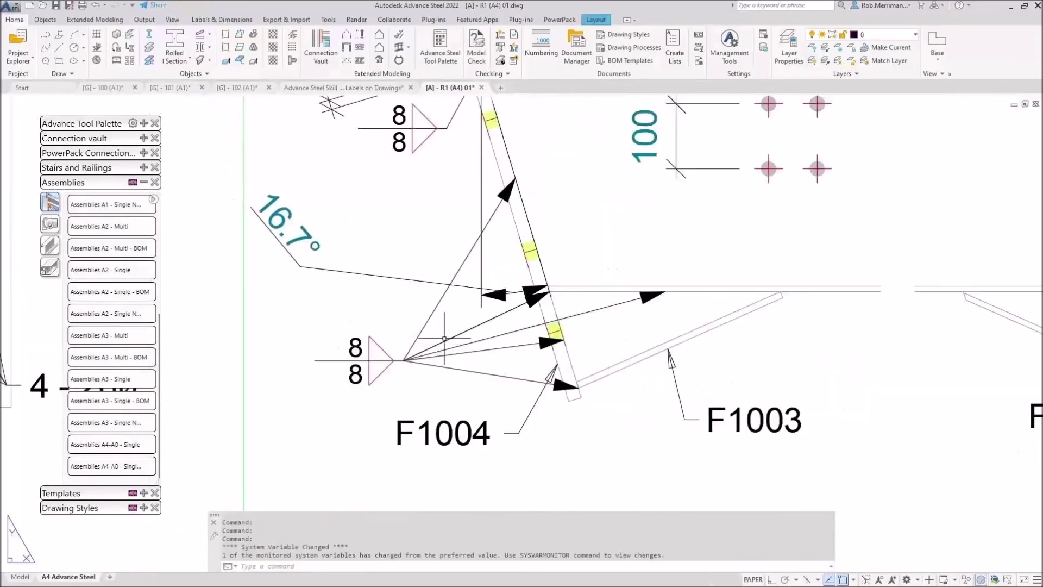
left_click(429, 354)
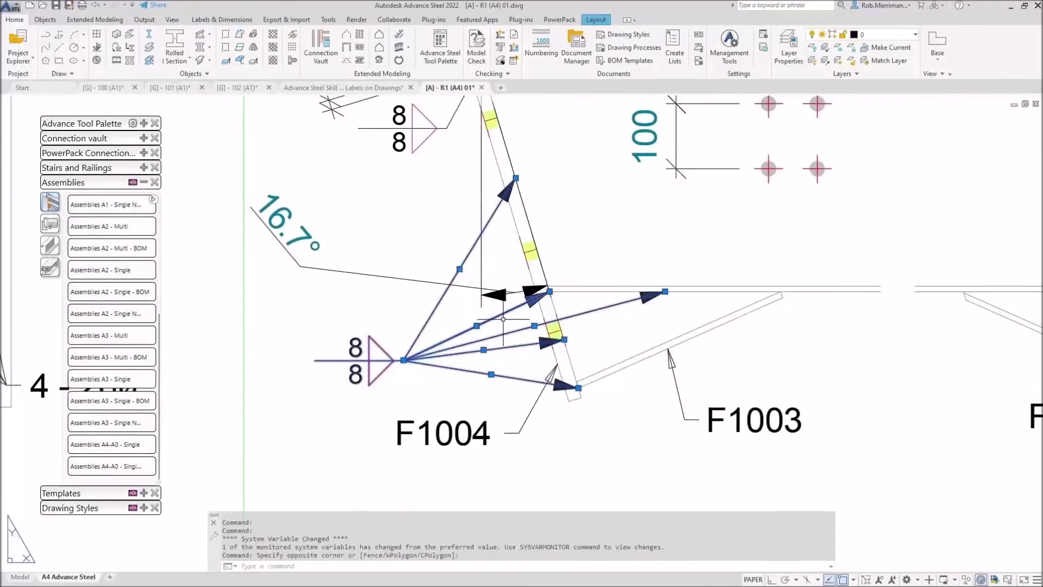
right_click(504, 261)
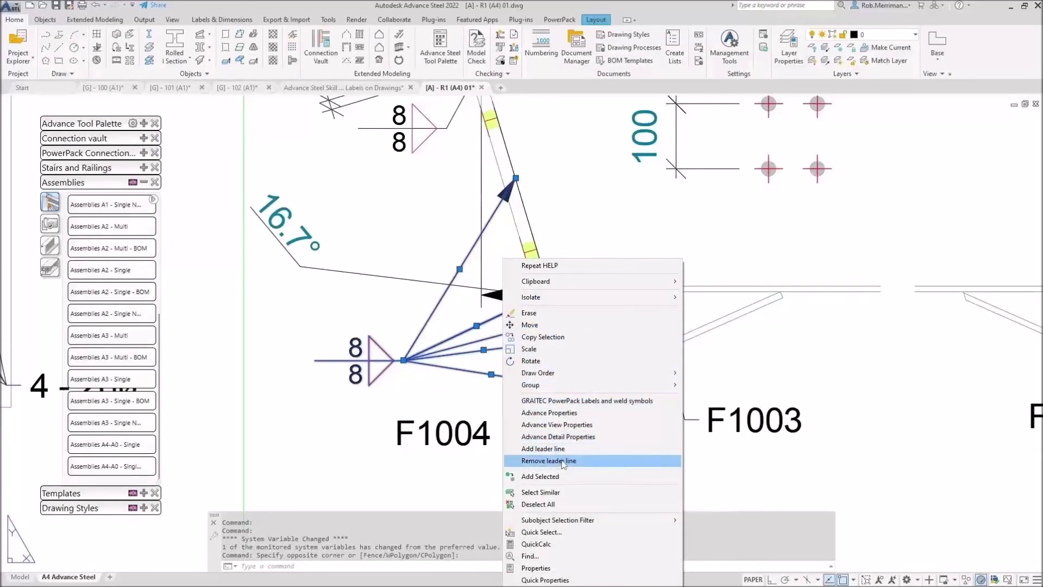
left_click(563, 461)
left_click(518, 314)
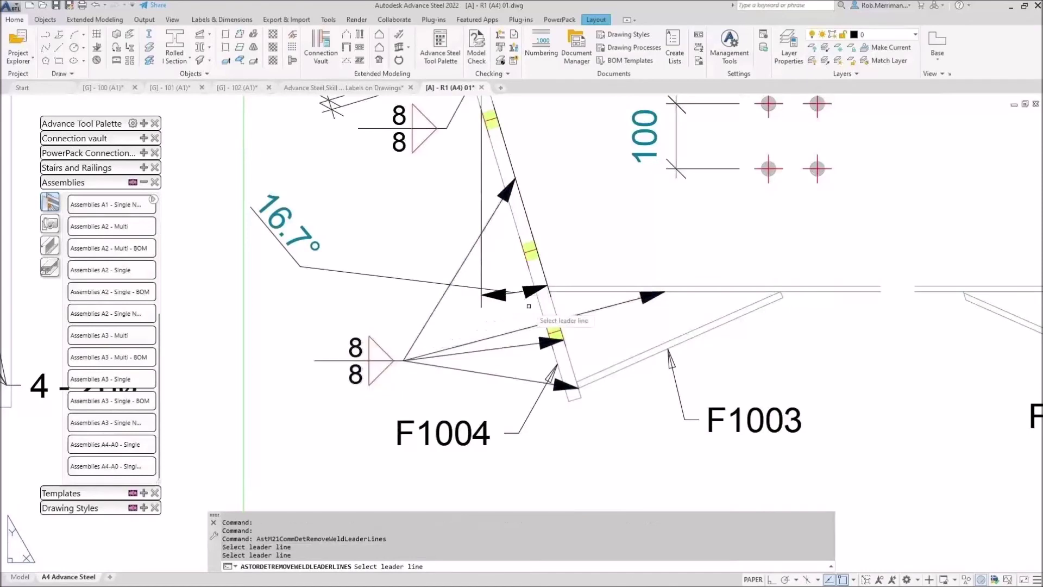
left_click(608, 308)
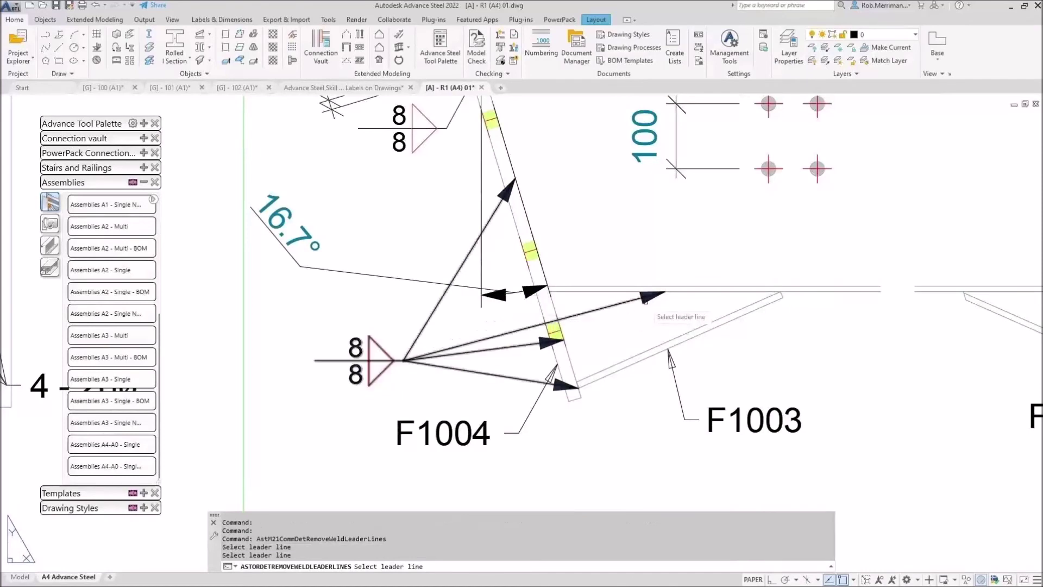
left_click(525, 345)
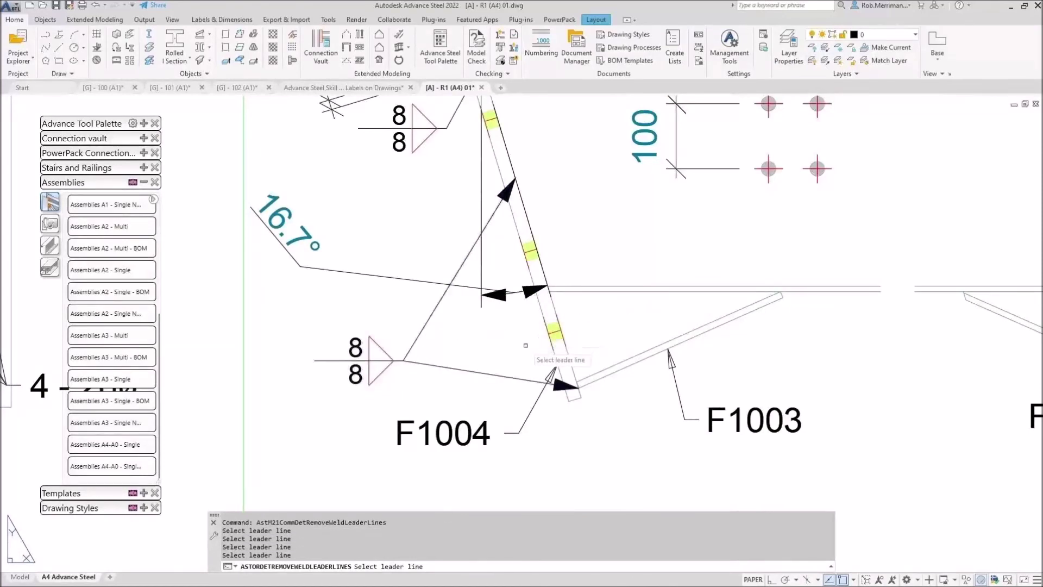
left_click(470, 257)
key("Return")
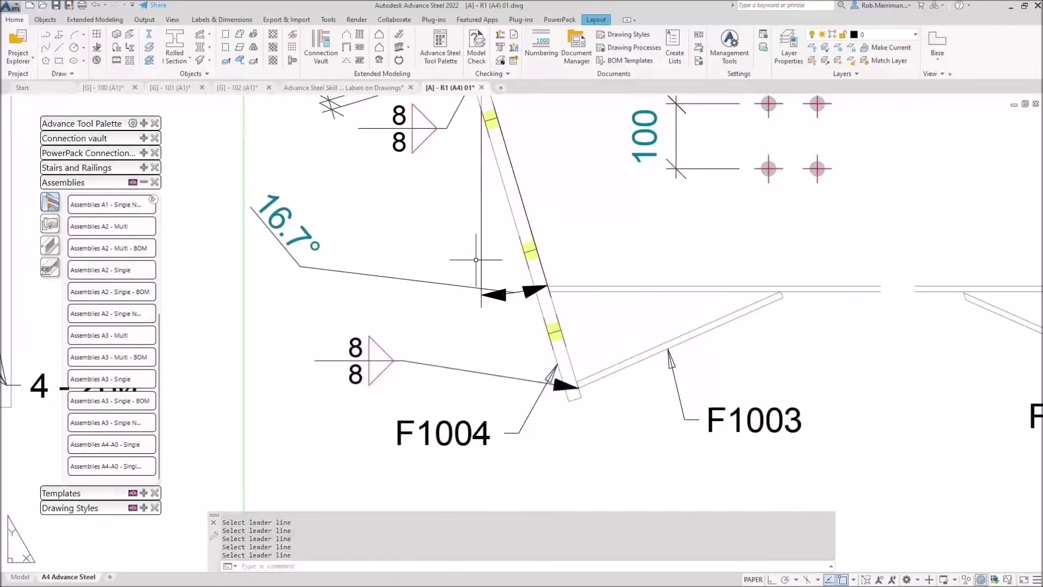
Add three leader lines to the 8/8 weld symbol beside plate F1004, pointing to the sloping plate, its corner and the horizontal flange
left_click(442, 367)
right_click(442, 368)
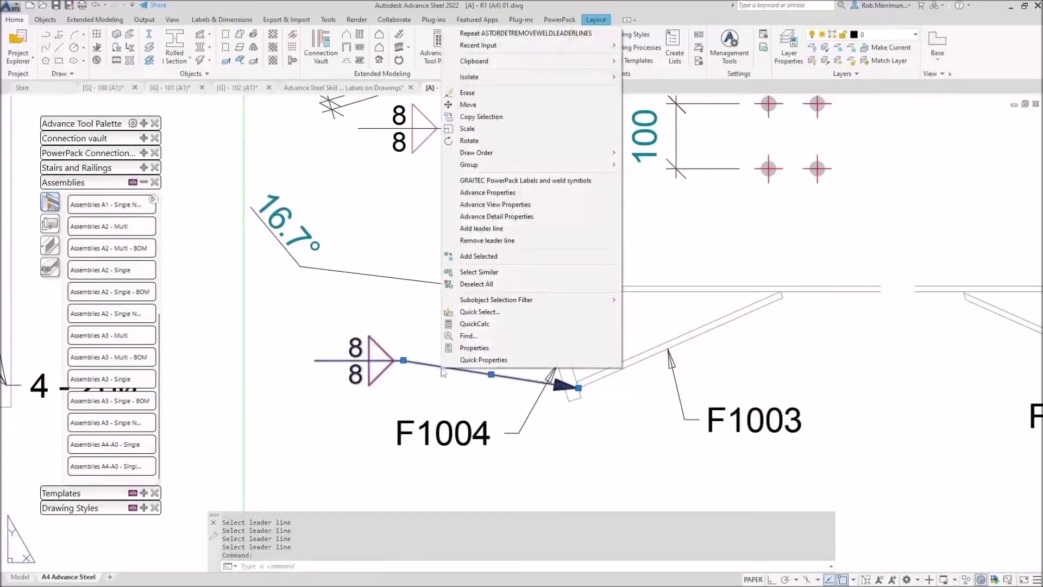
left_click(482, 228)
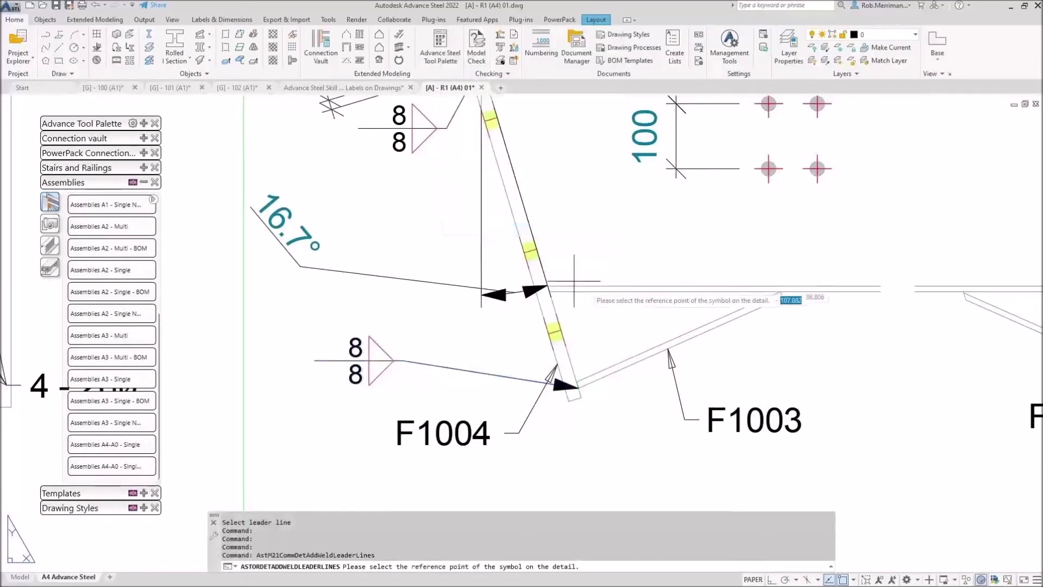
left_click(655, 292)
left_click(546, 289)
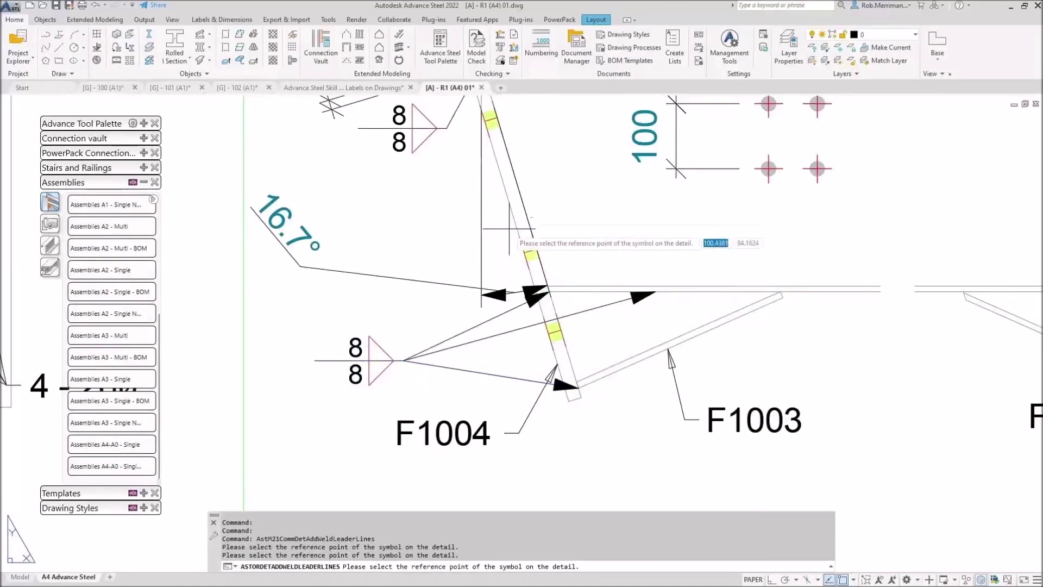
left_click(507, 200)
right_click(566, 219)
right_click(565, 218)
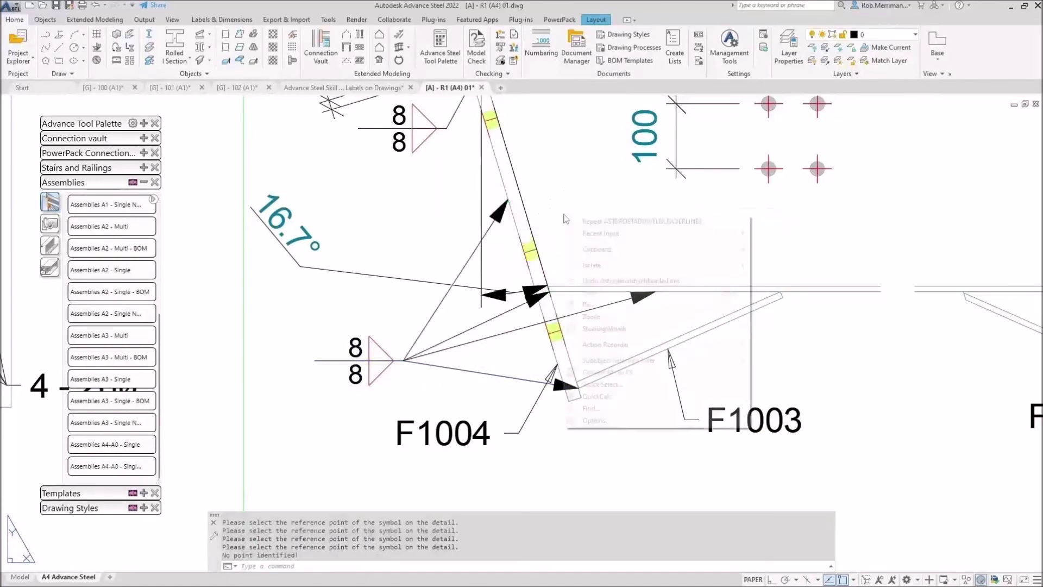
left_click(566, 219)
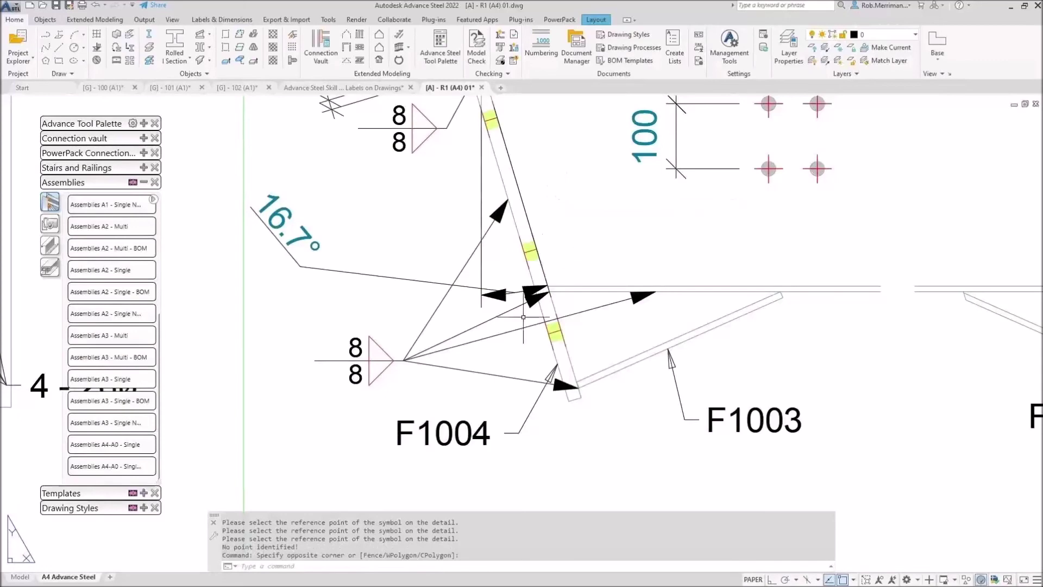
Close the R1 assembly drawing without saving its changes
scroll(523, 316, "down", 5)
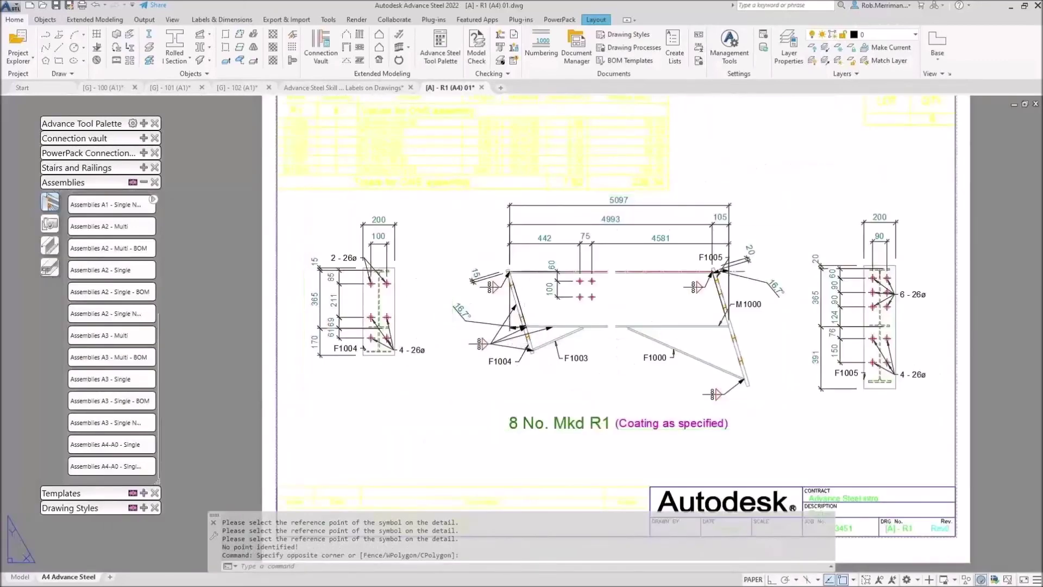
left_click(481, 87)
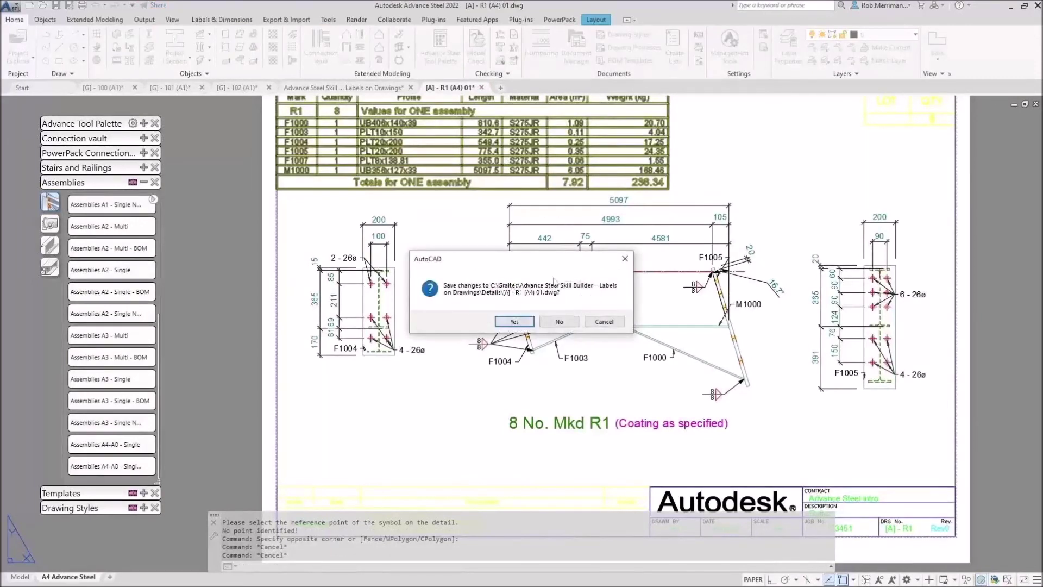
left_click(558, 321)
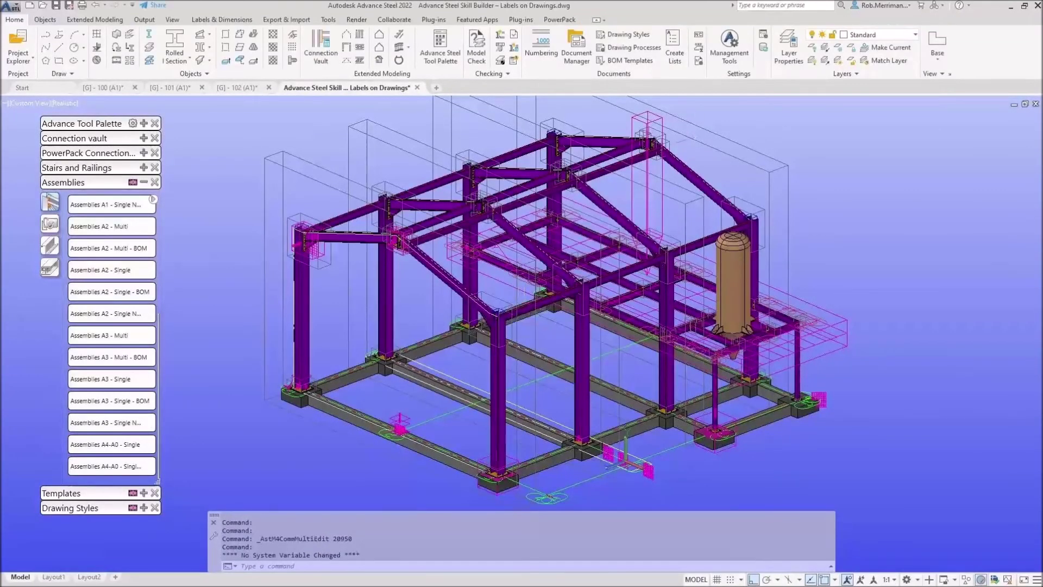
Open the Defaults settings in the Advance Steel Management Tools
left_click(729, 54)
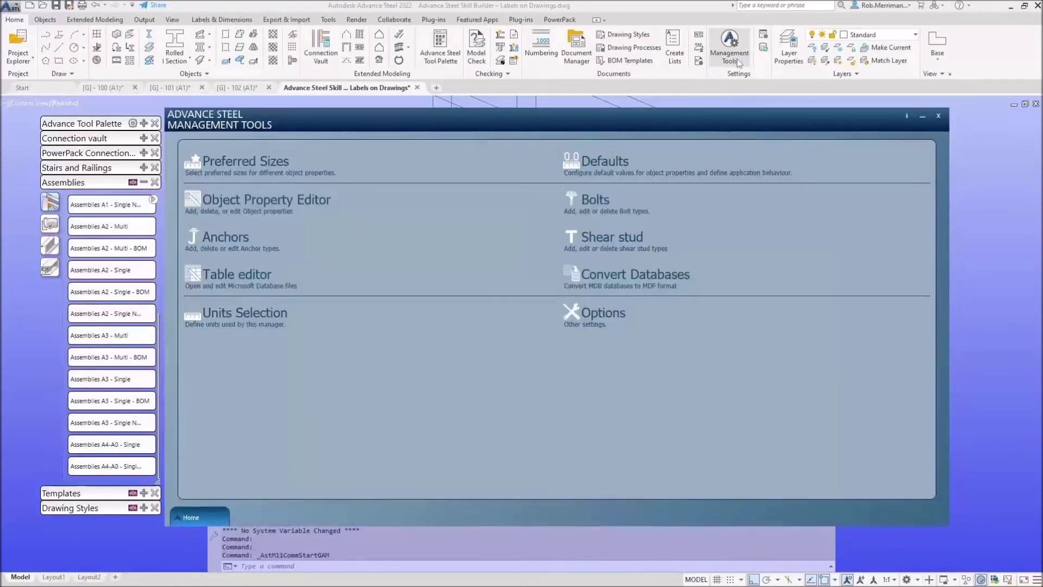
left_click(594, 162)
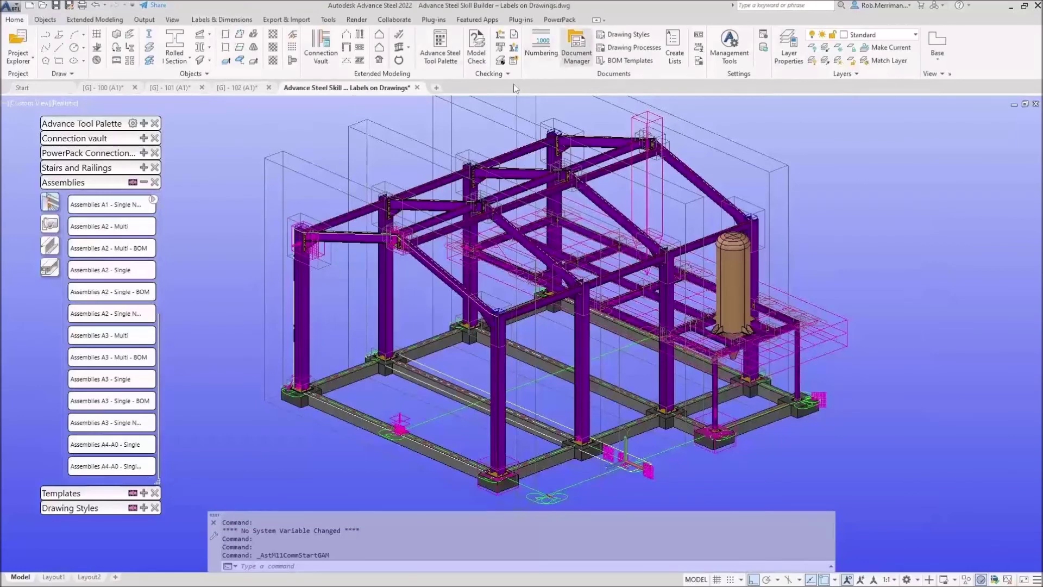
Open the single-part drawing [S] - F1016 (A4) 01.dwg from the Document Manager
left_click(577, 44)
left_click(586, 329)
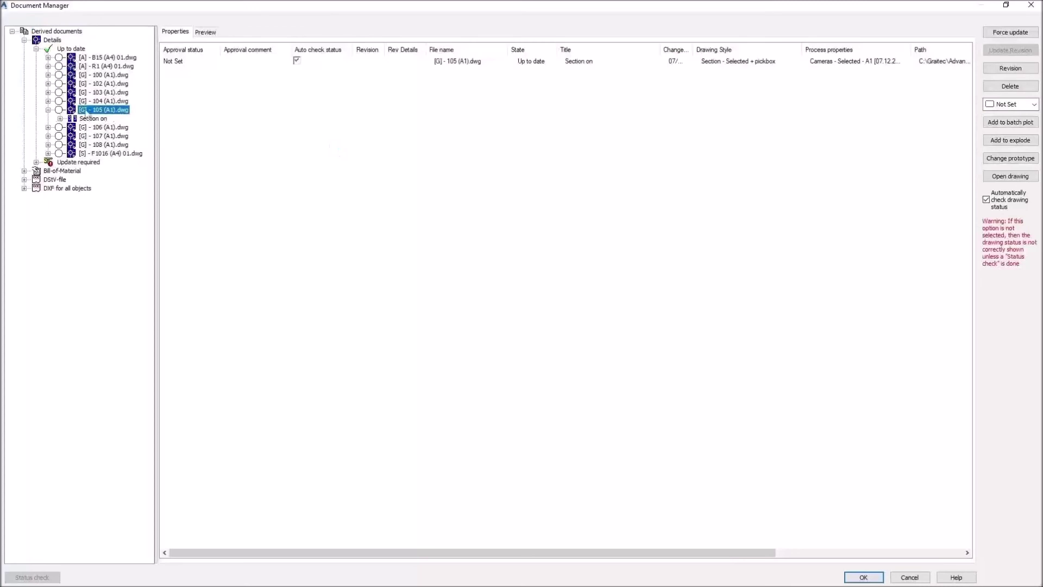
left_click(101, 153)
left_click(208, 31)
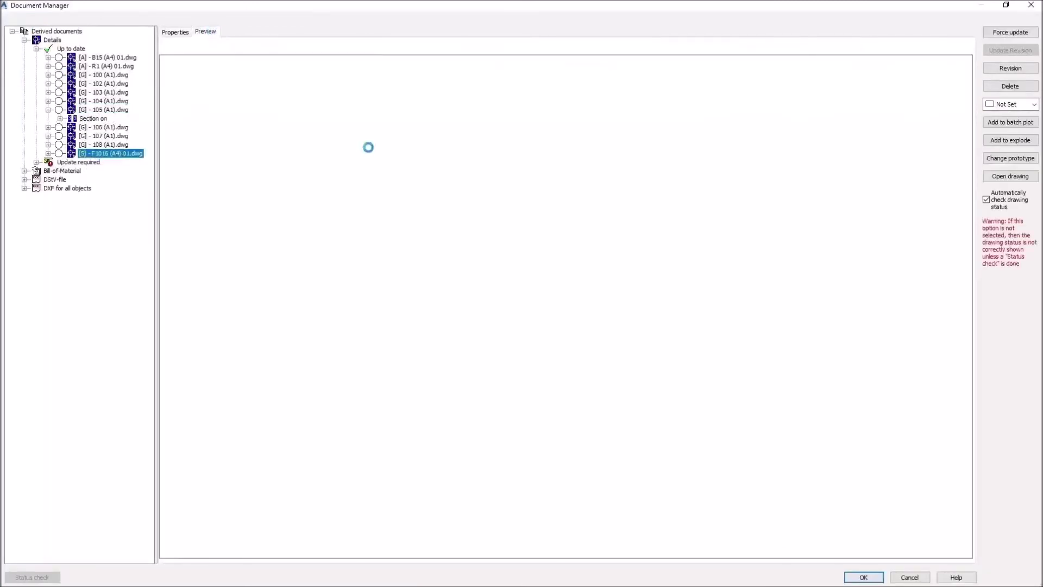
left_click(1000, 177)
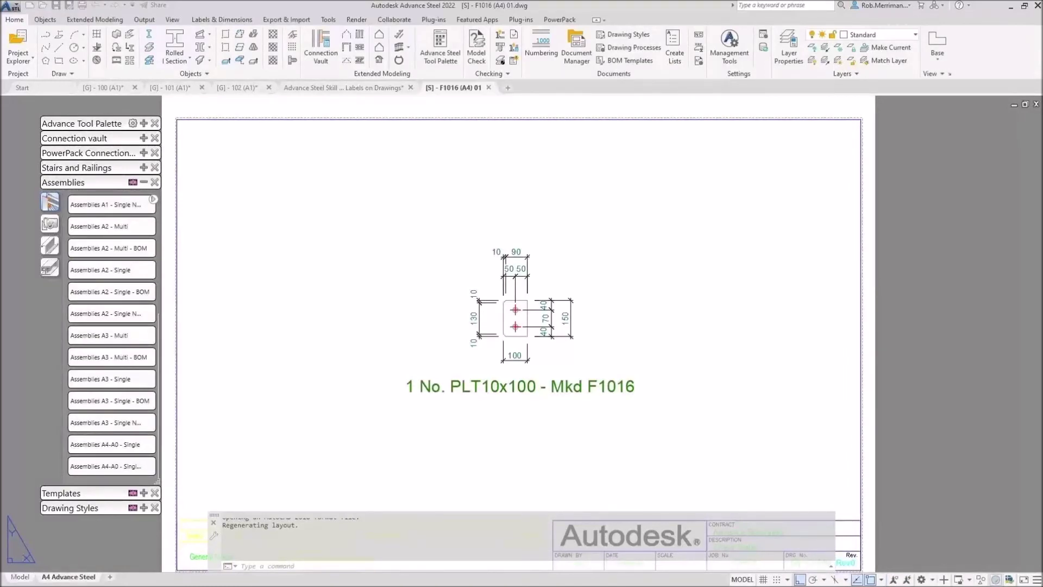
Examine the general notes beside the title block for the standard hole size, leaving the note text unedited
scroll(512, 220, "down", 2)
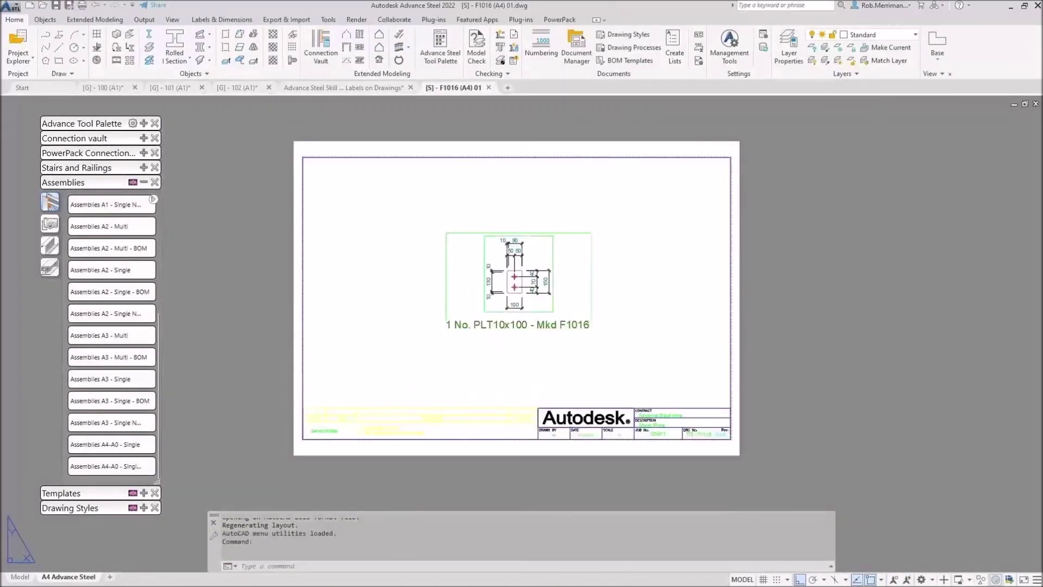
scroll(374, 428, "up", 2)
scroll(374, 429, "up", 5)
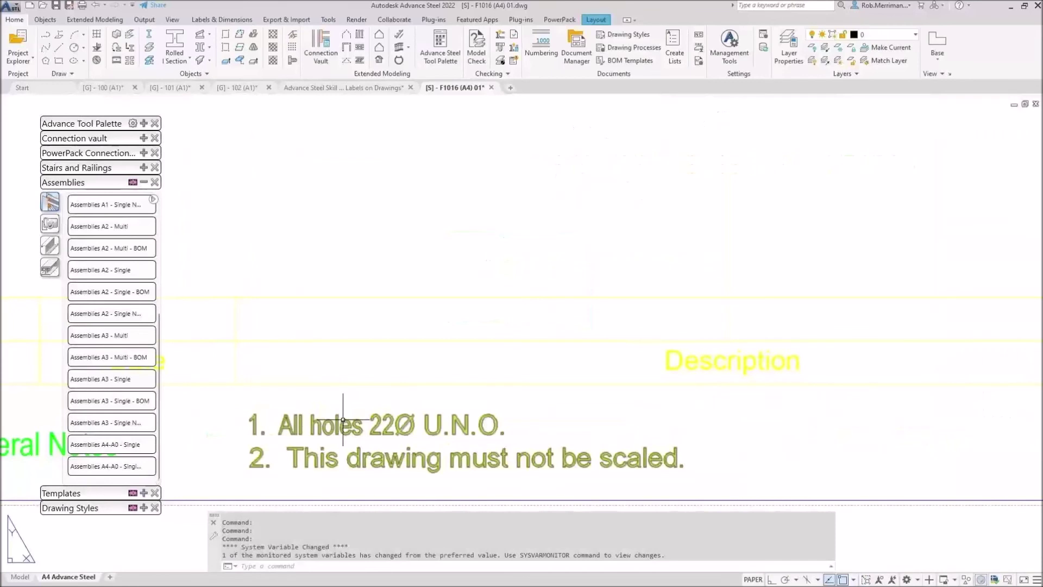
left_click(343, 419)
left_click(241, 401)
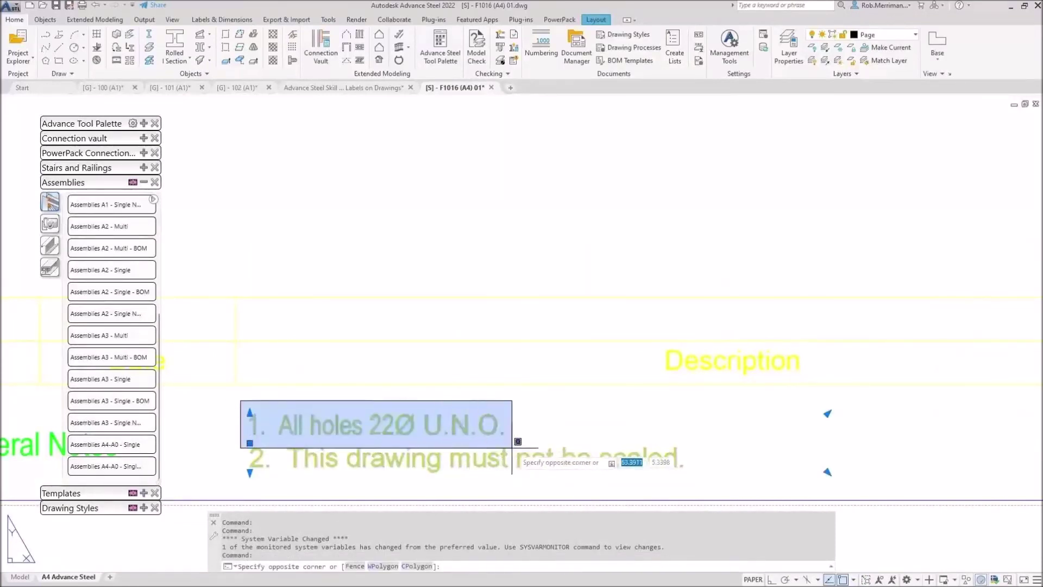
key("Escape")
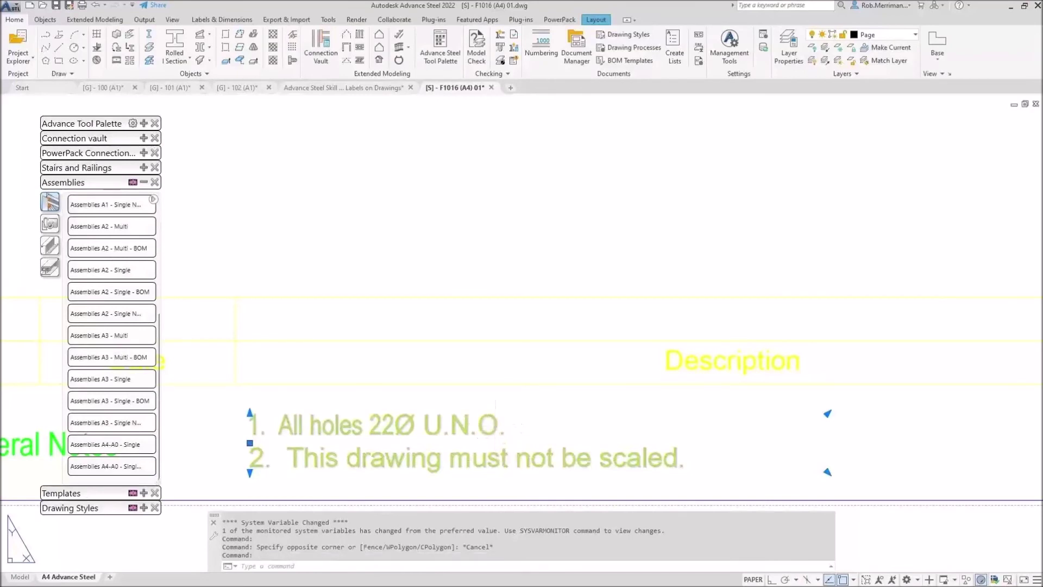
double_click(494, 418)
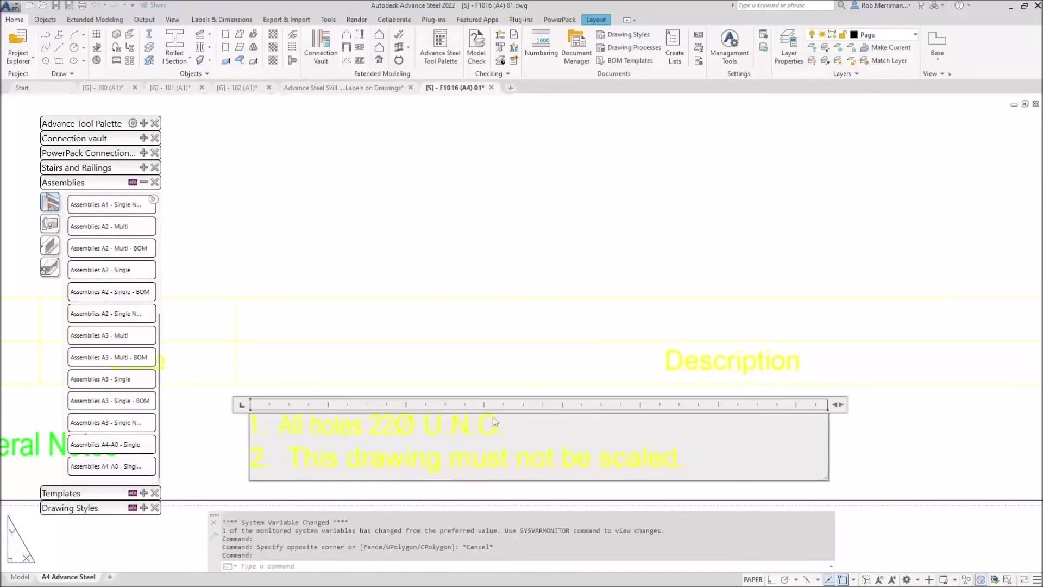
left_click_drag(517, 431, 240, 434)
left_click(371, 326)
scroll(374, 380, "down", 8)
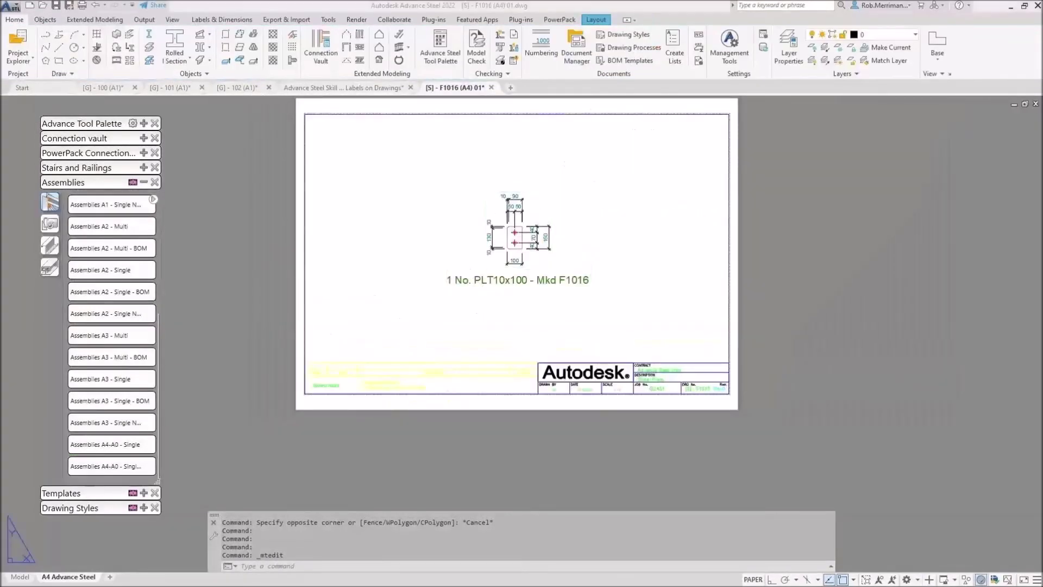
Switch to Management Tools, turn off "Do not display labels for standard holes" in the general Drawing - Labelling defaults, and reload the settings
key("alt+Tab")
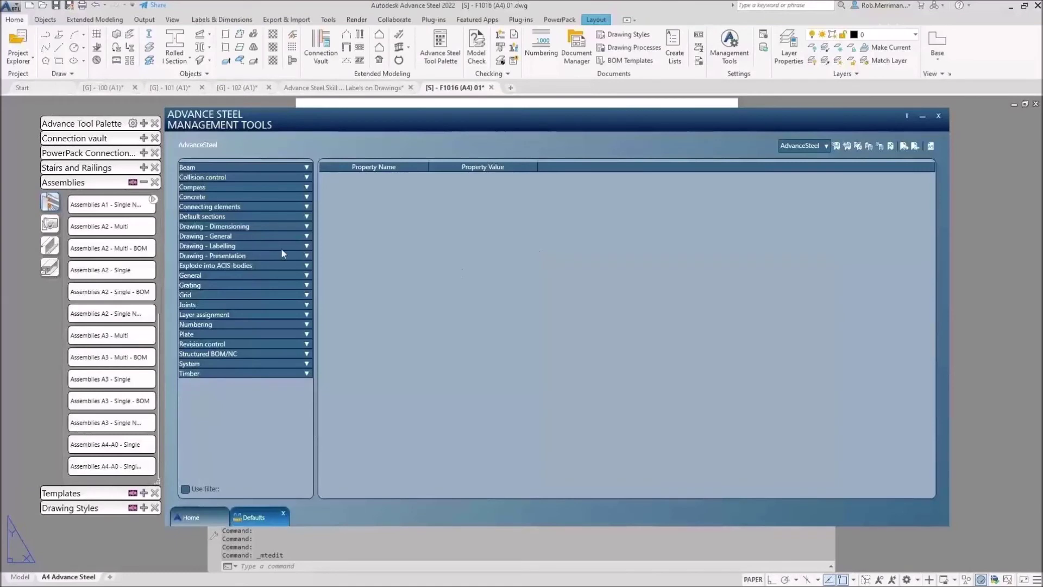
left_click(302, 247)
left_click(200, 256)
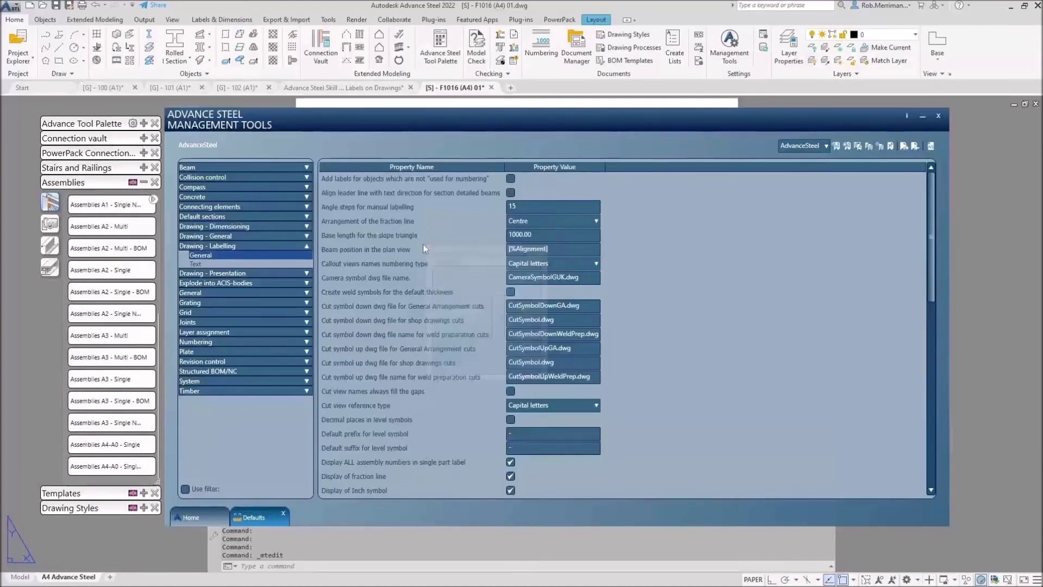
scroll(423, 282, "down", 2)
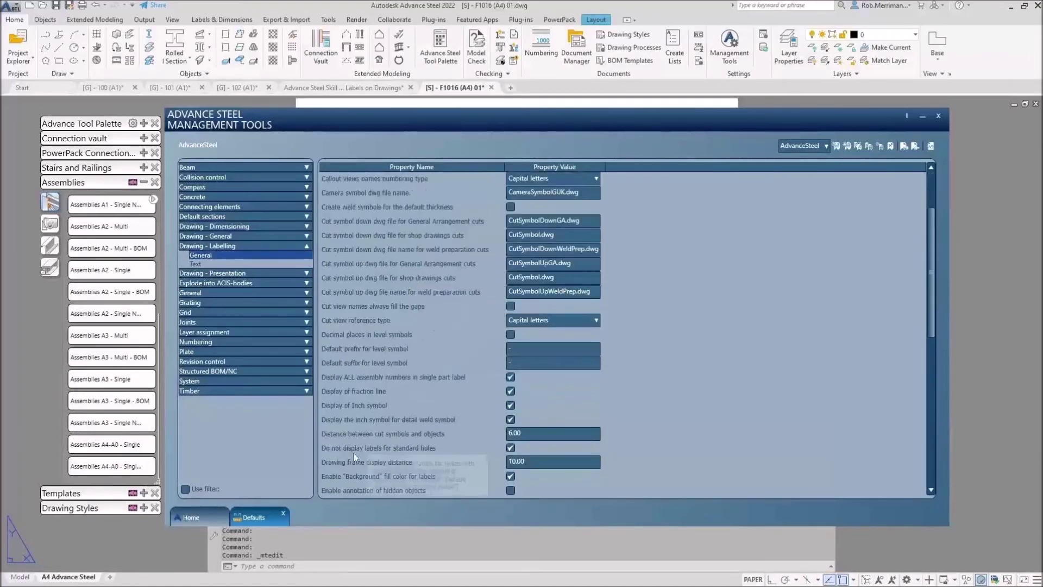
mouse_move(330, 450)
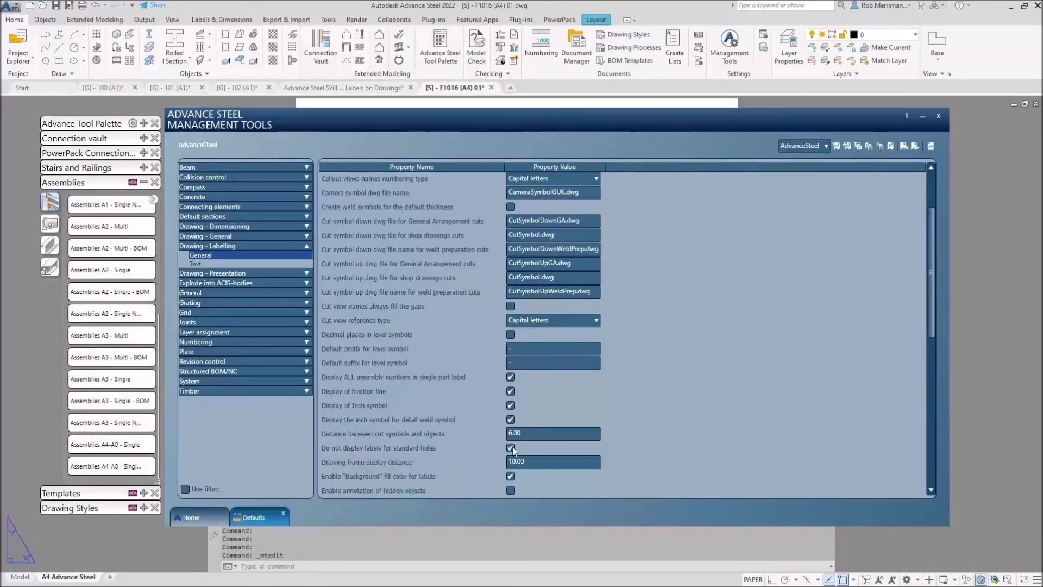
scroll(711, 380, "down", 3)
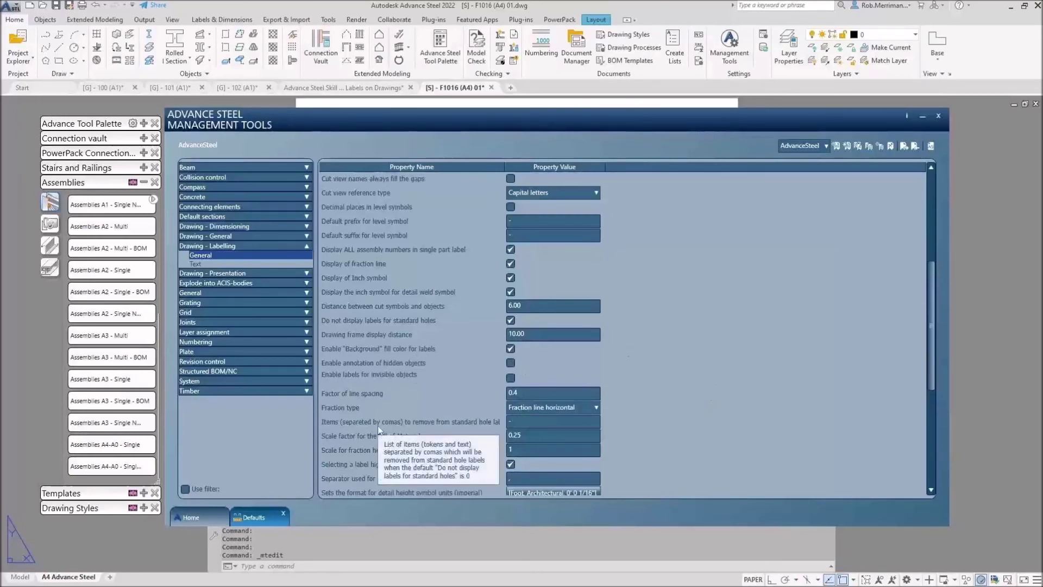
mouse_move(376, 319)
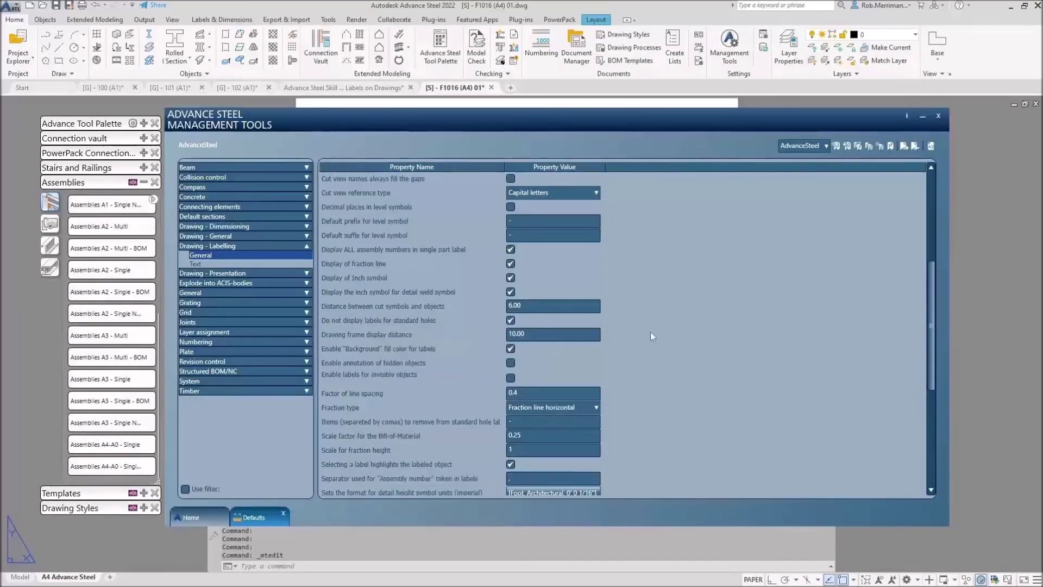
scroll(646, 331, "down", 5)
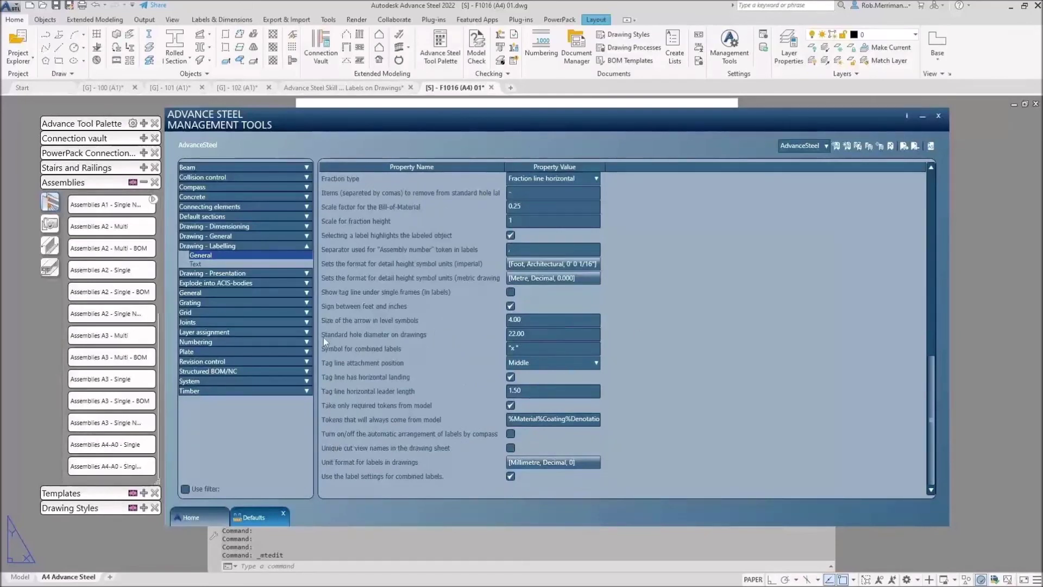
mouse_move(324, 338)
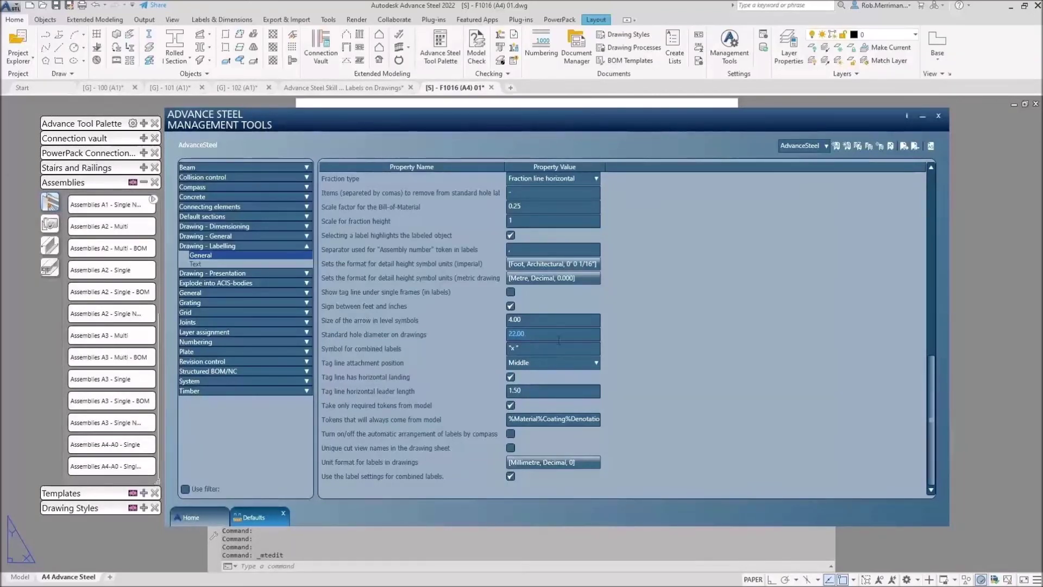
scroll(655, 326, "up", 5)
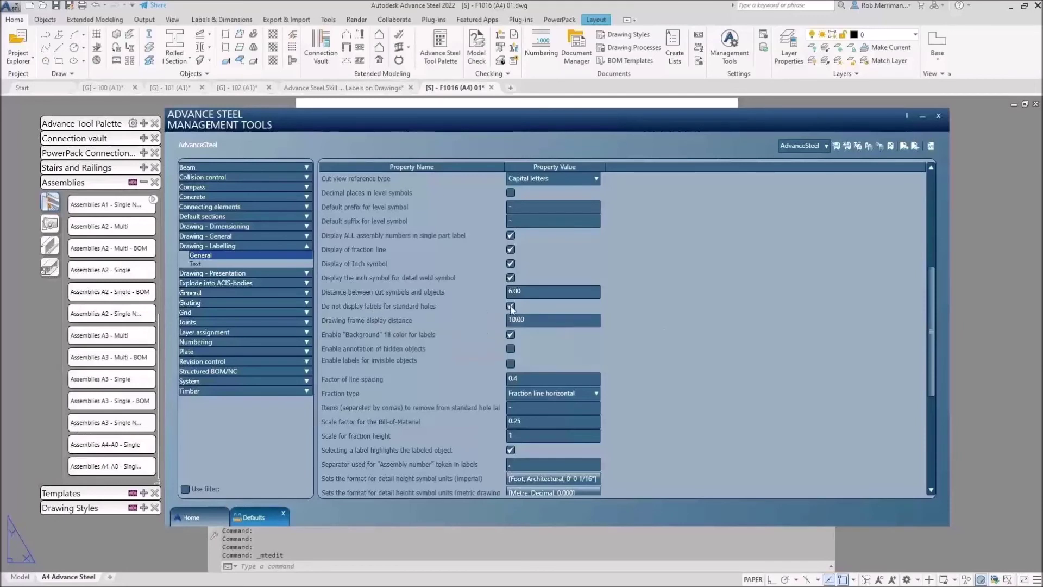
left_click(932, 148)
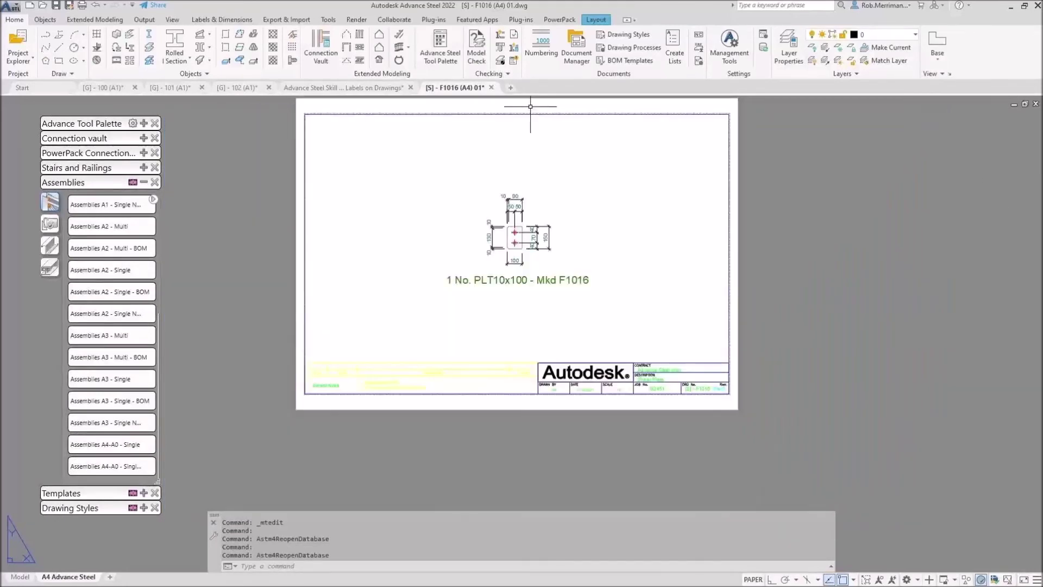
Update the F1016 plate's detail view to apply the changed hole labelling default
left_click(222, 20)
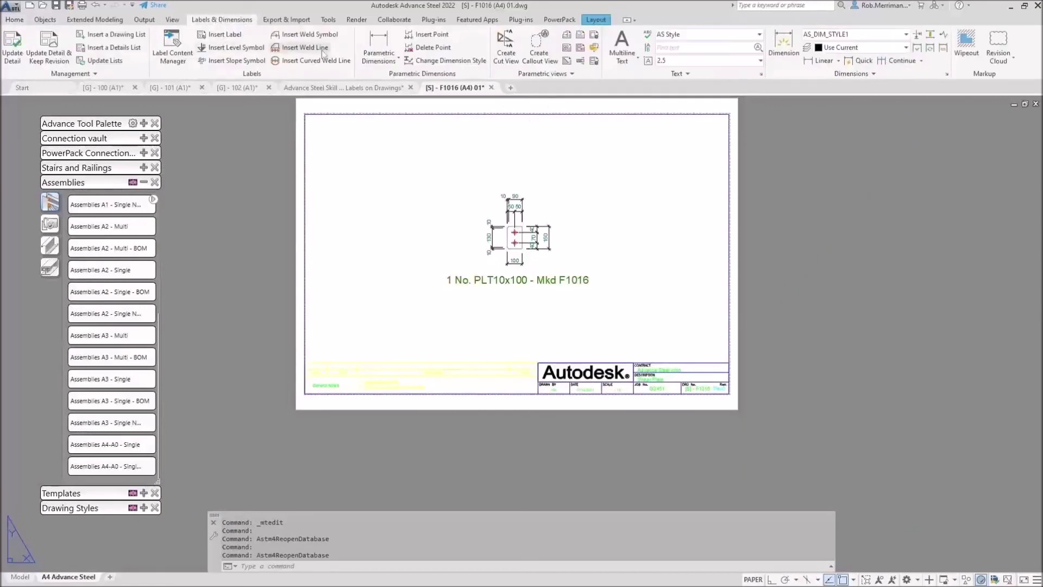
left_click(12, 47)
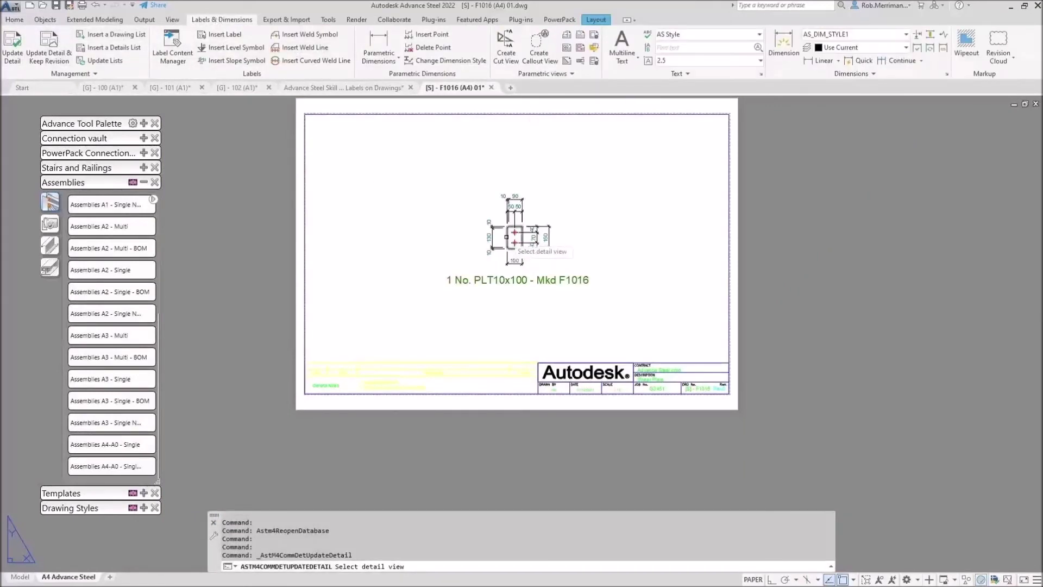
left_click(506, 237)
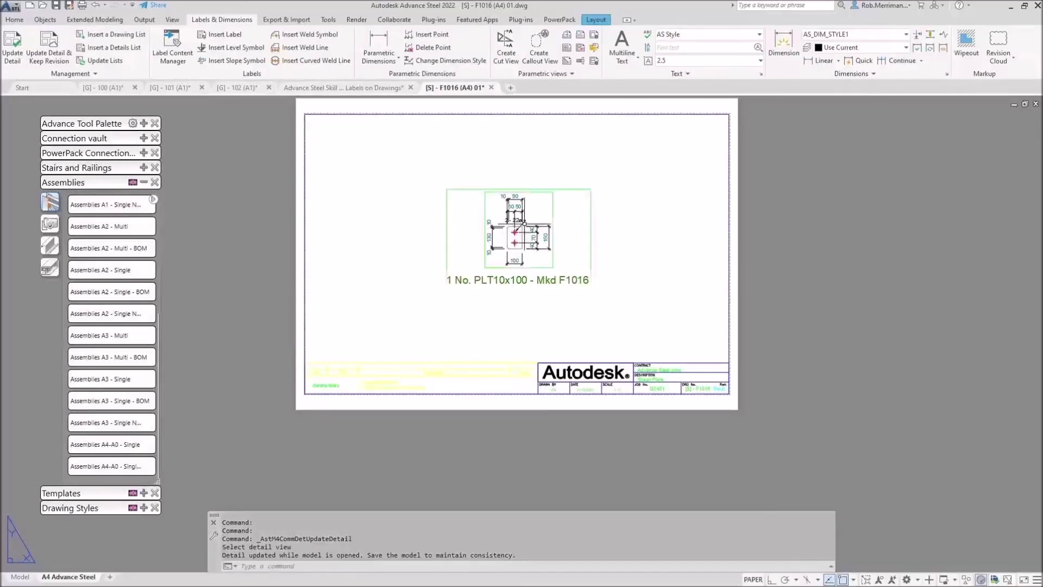
Move the 2 - 22ø hole label up and to the right, clear of the plate and its dimensions
scroll(520, 217, "up", 6)
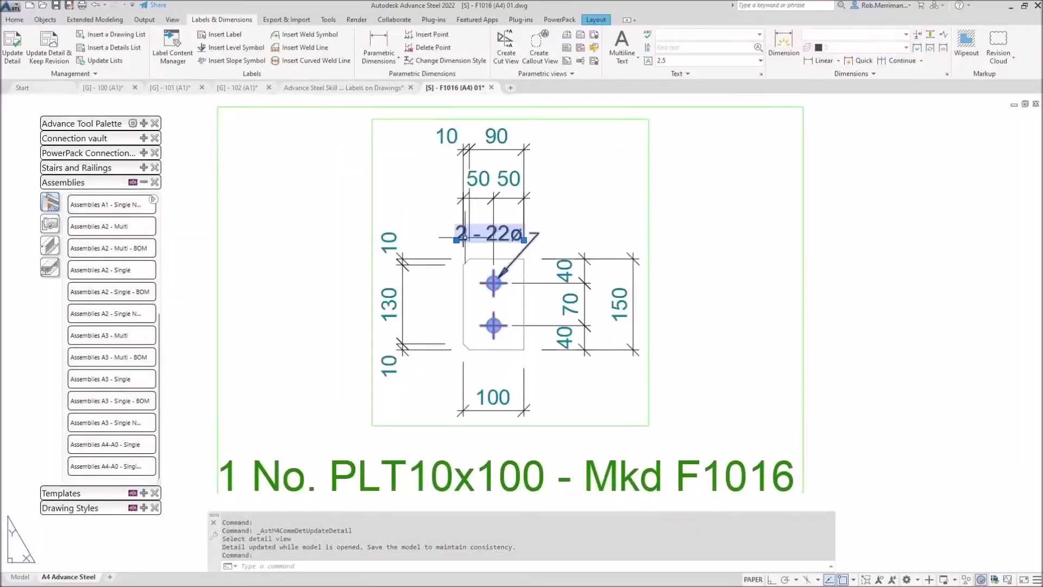
left_click(478, 233)
left_click(457, 240)
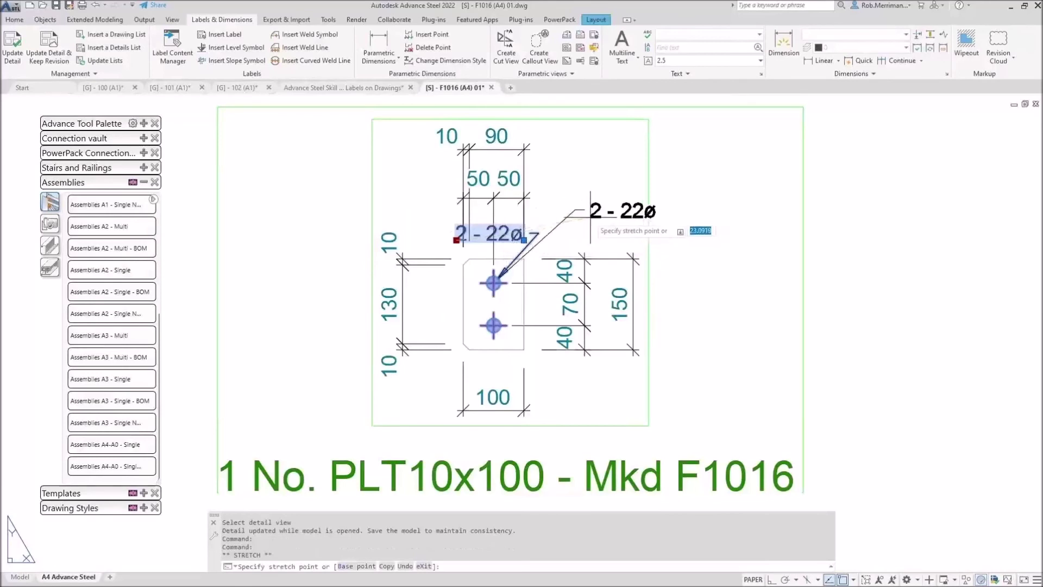
left_click(582, 209)
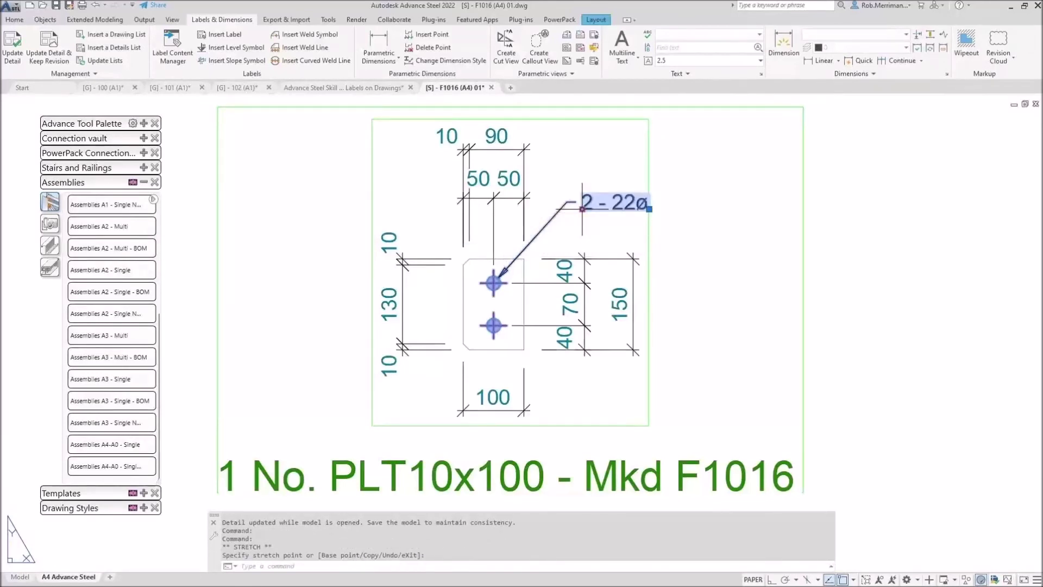
Return to the Labels on Drawings model and set the scale of the section camera without a description to 1:50
key("Escape")
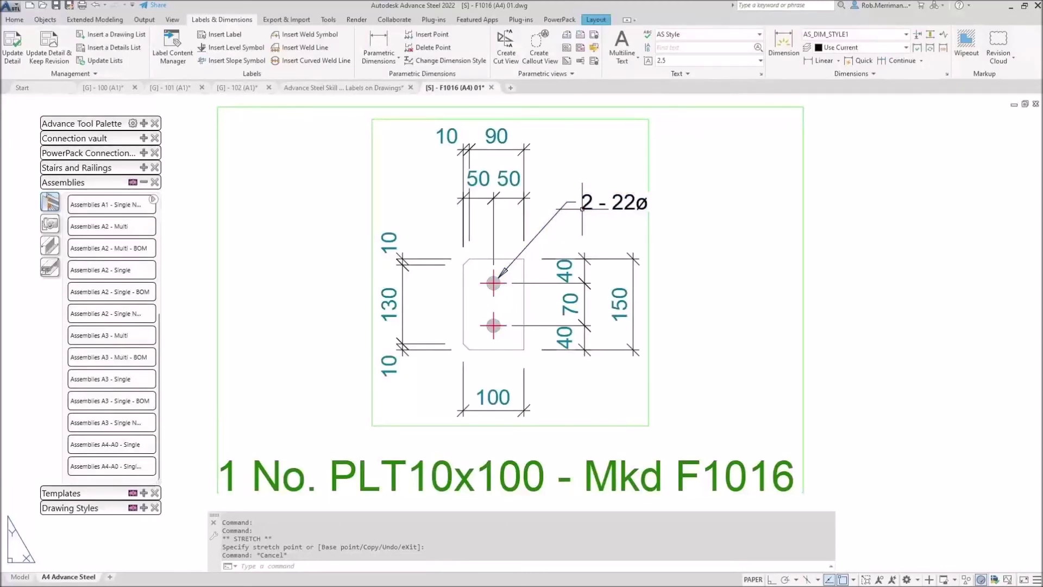
scroll(582, 209, "down", 2)
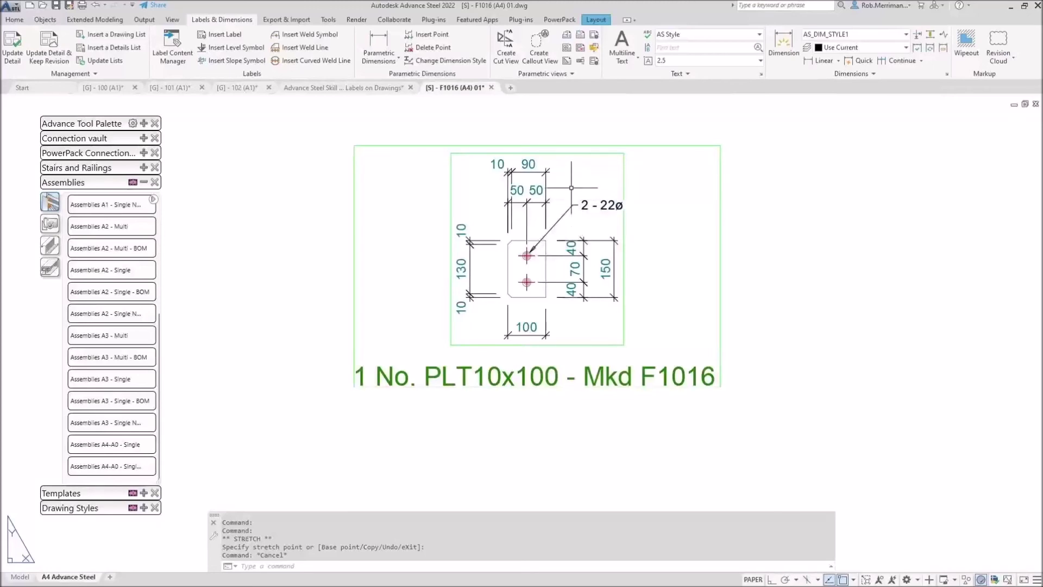
left_click(348, 87)
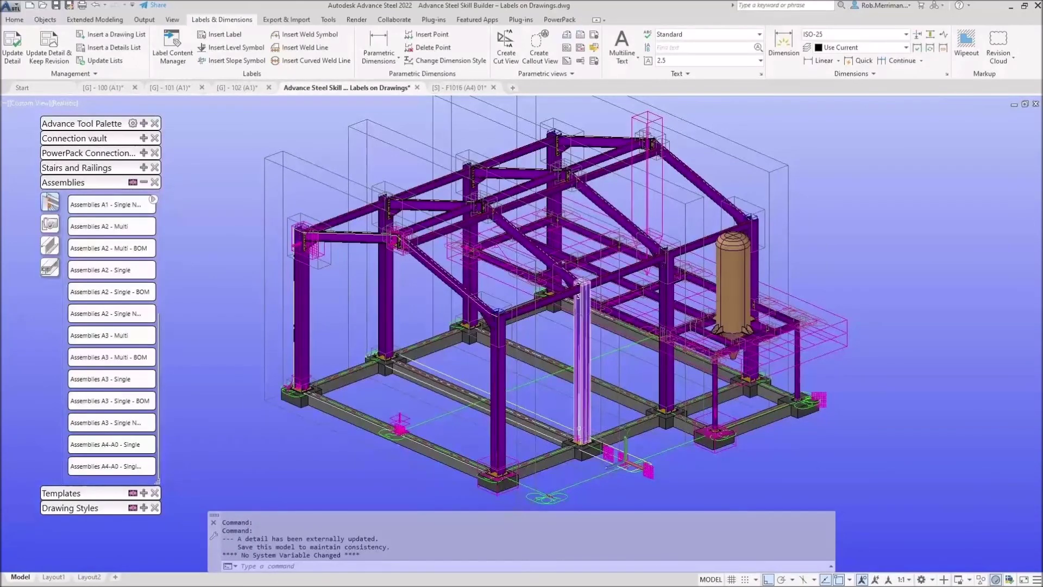
mouse_move(582, 438)
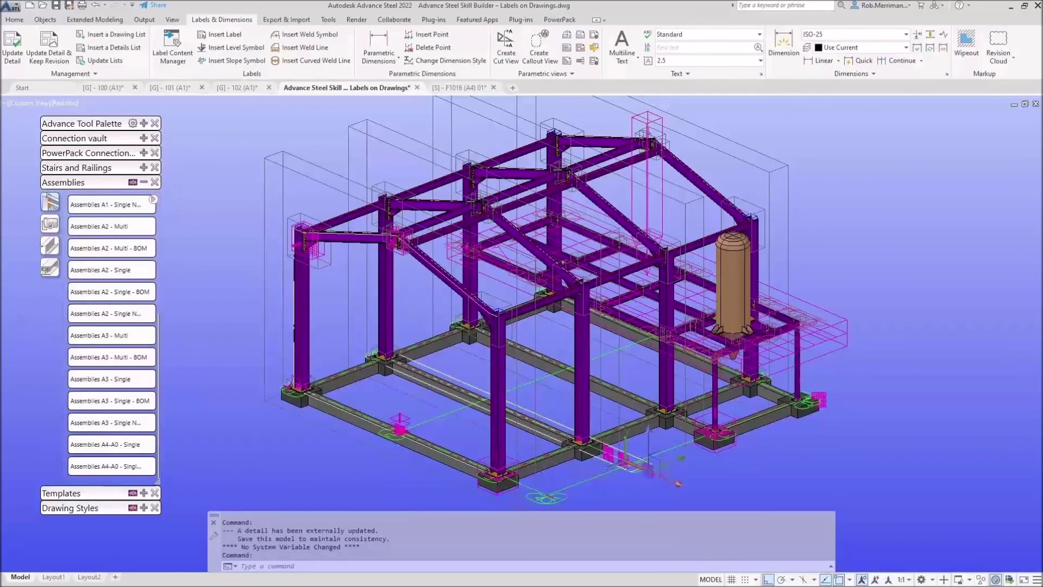
double_click(620, 457)
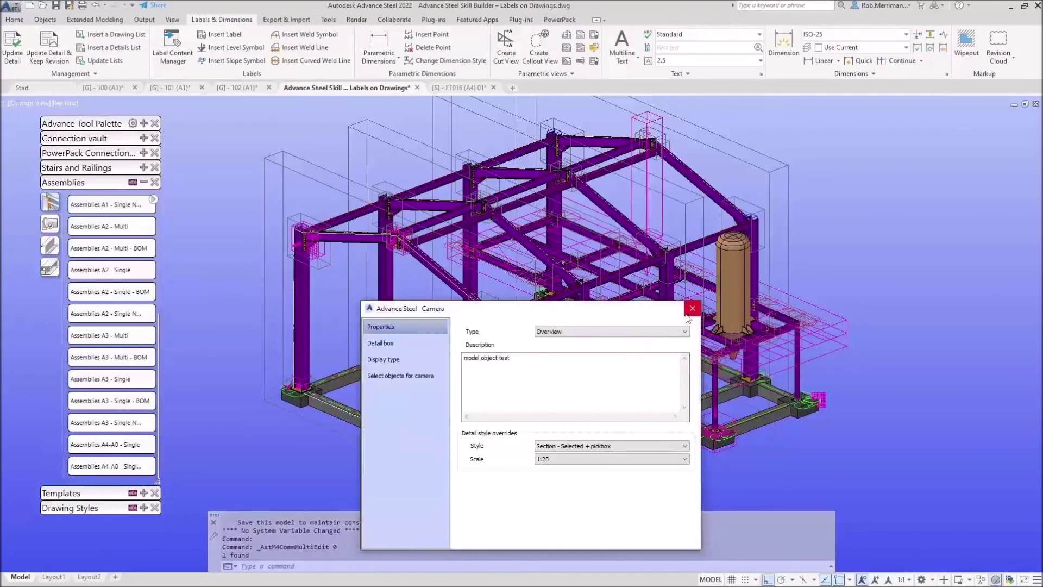
left_click(691, 308)
scroll(613, 445, "up", 5)
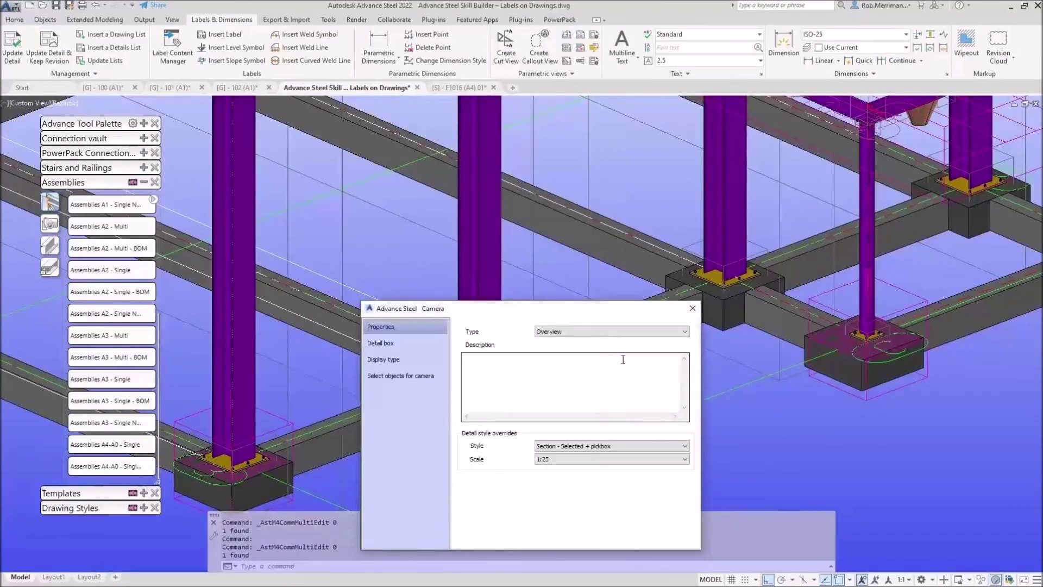
left_click(691, 308)
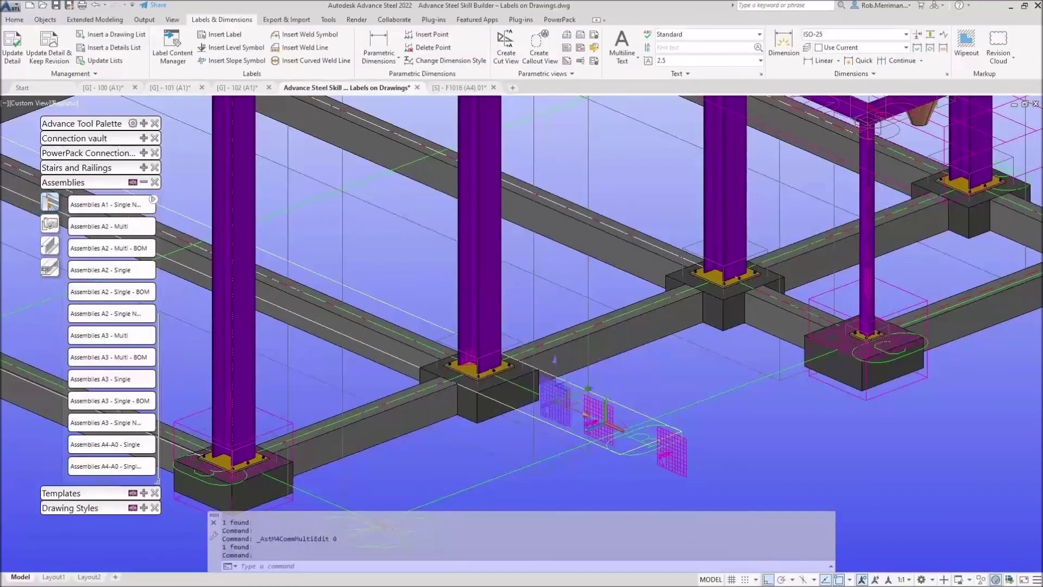
double_click(606, 424)
left_click(566, 460)
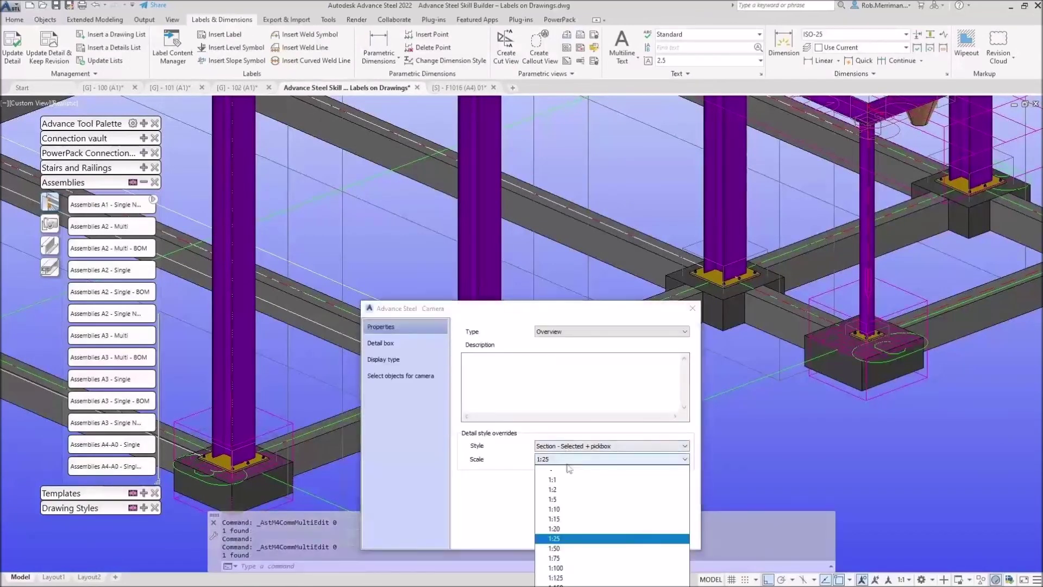
left_click(572, 557)
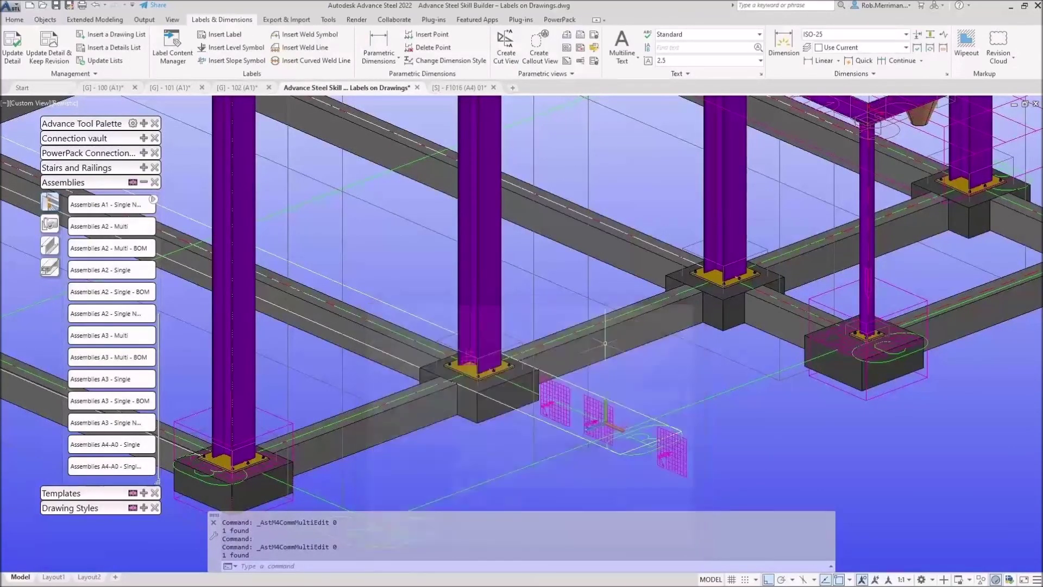
left_click(691, 308)
Set the MEZZANINE floor plan camera's scale to 1:50
double_click(733, 247)
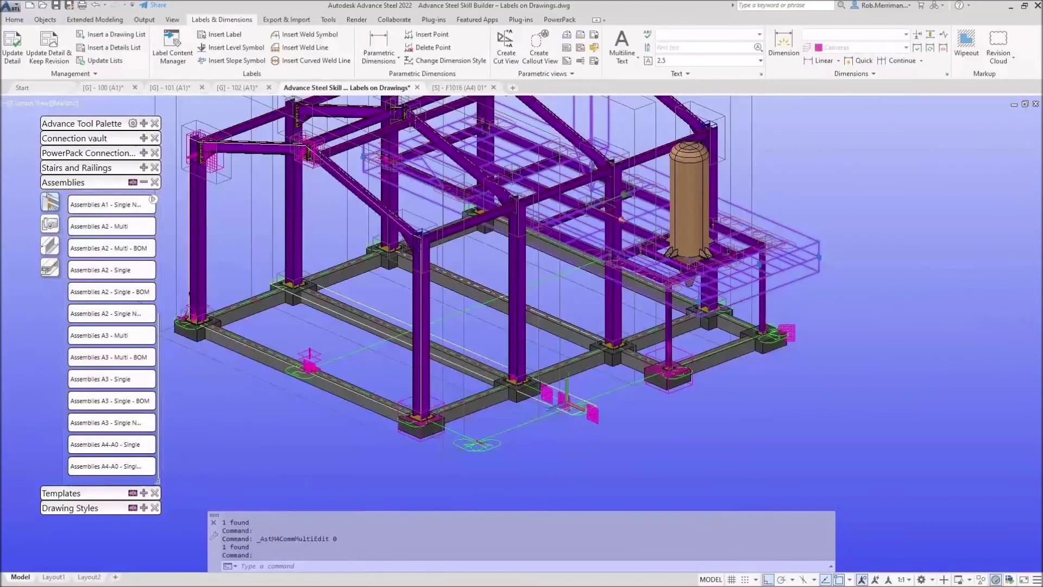
left_click(566, 459)
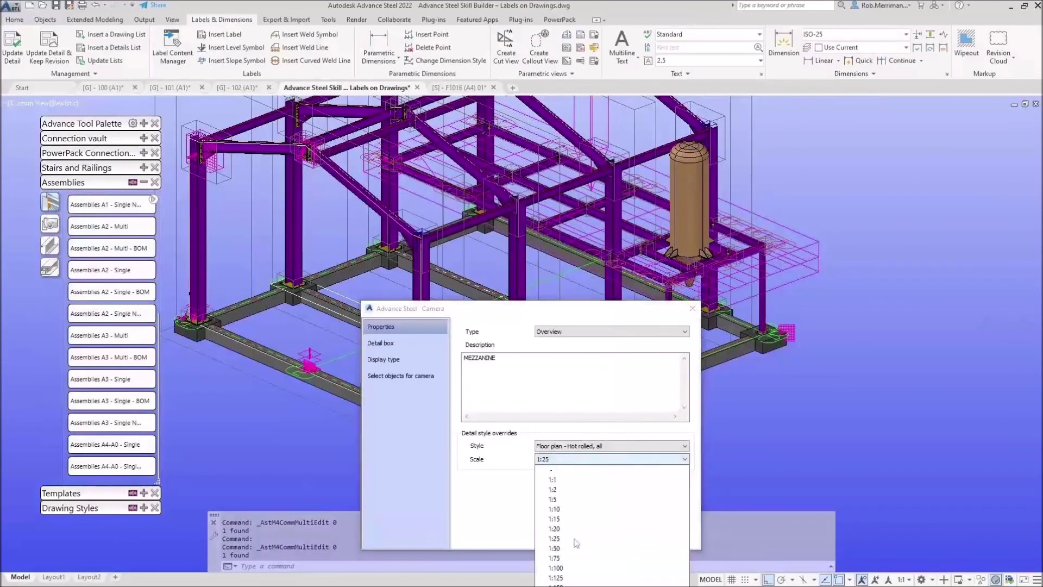
left_click(573, 548)
left_click(692, 307)
Select the MEZZANINE and section cameras and create their drawing with the Cameras - Selected - A1 process
left_click(815, 274)
left_click(815, 275)
scroll(539, 388, "up", 5)
double_click(547, 392)
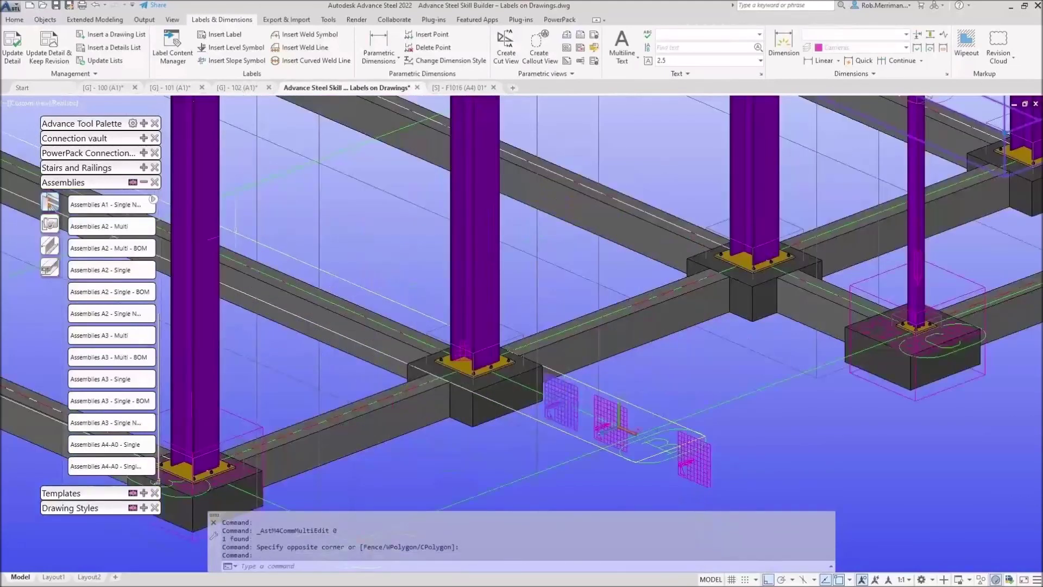
left_click(50, 223)
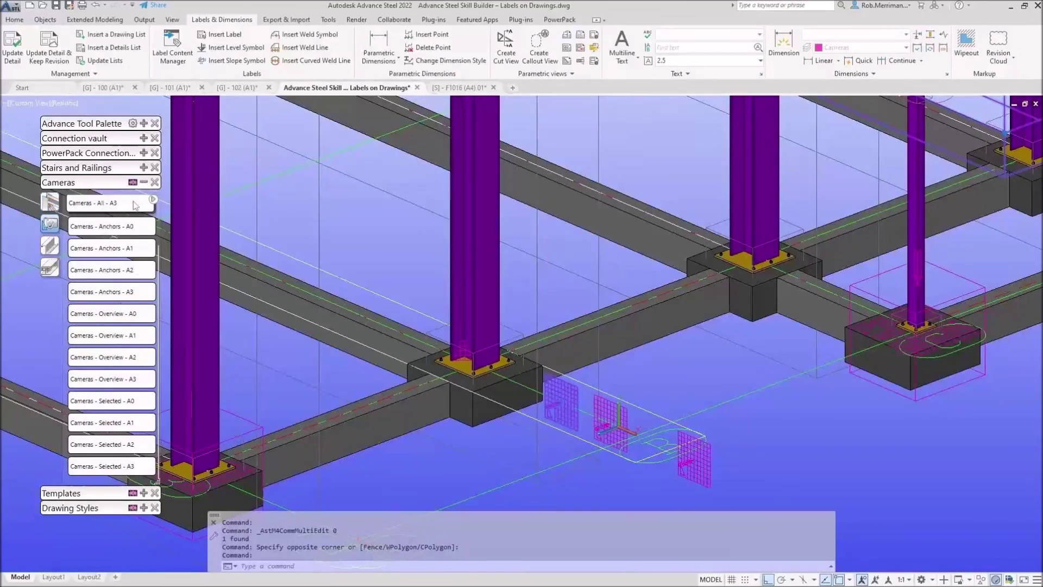
left_click(139, 427)
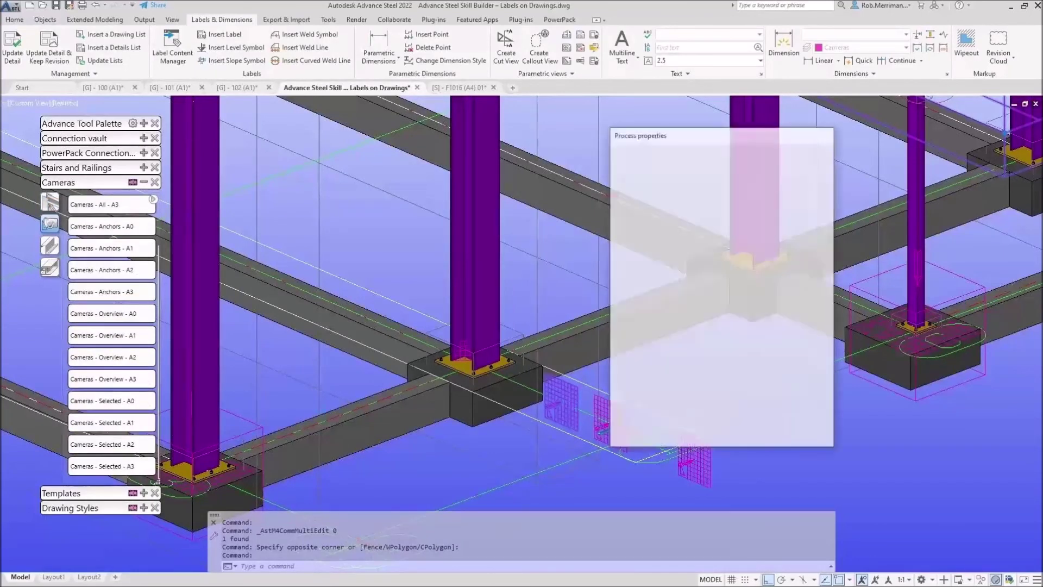
left_click(669, 426)
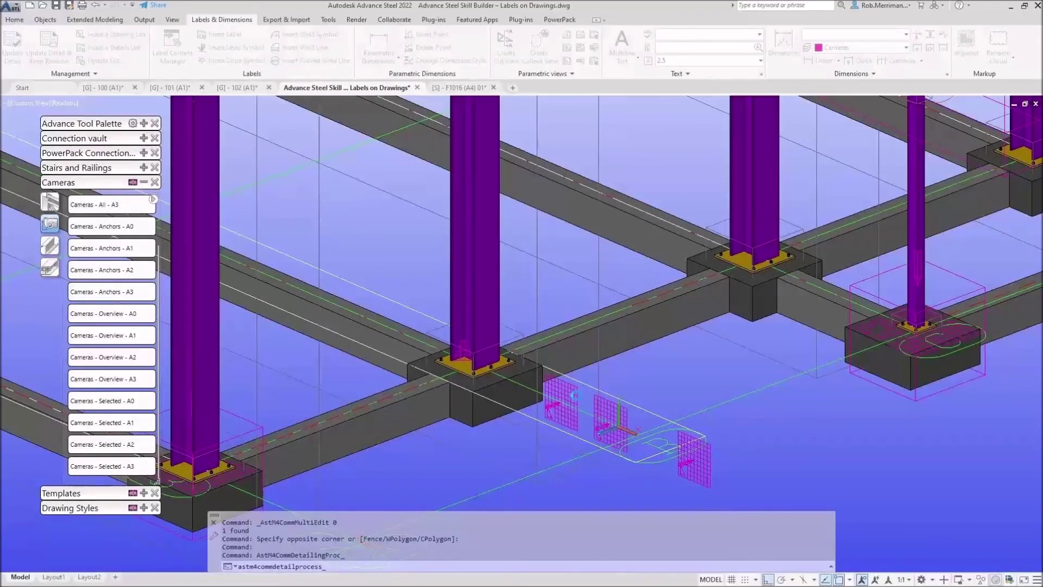
Open the newly created detail drawing from the section camera
left_click(576, 391)
right_click(639, 378)
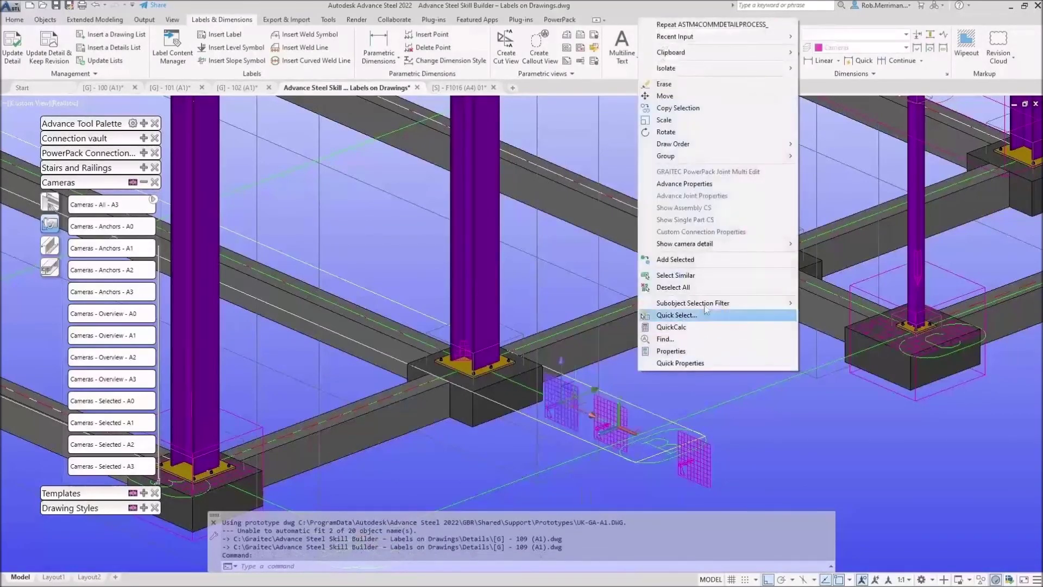
mouse_move(717, 244)
left_click(839, 256)
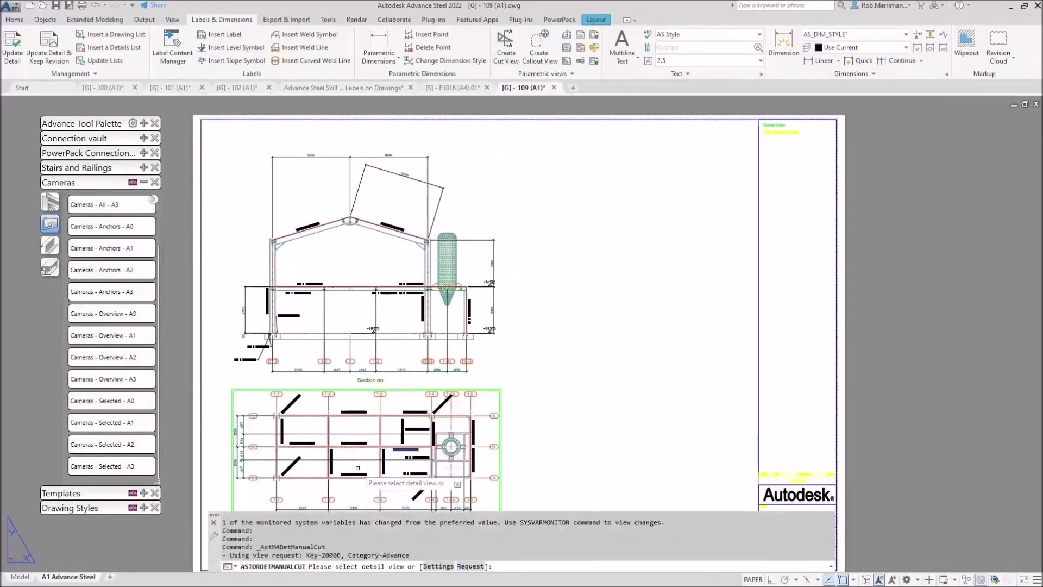
Create a vertical cut view through the floor plan just right of gridline 1-3, with a depth reaching just left of that gridline
scroll(357, 483, "up", 5)
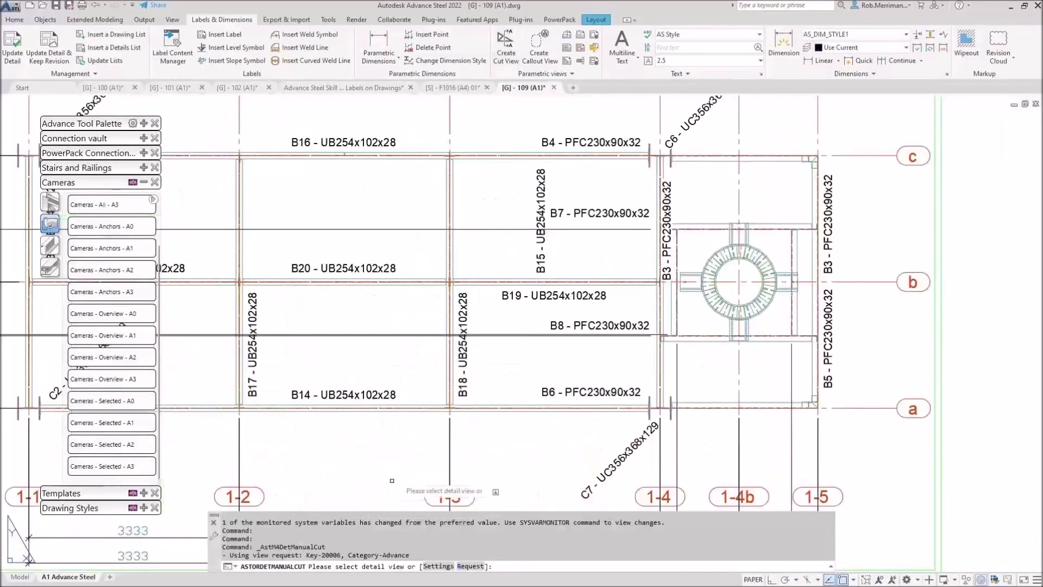
scroll(449, 368, "down", 2)
left_click(466, 216)
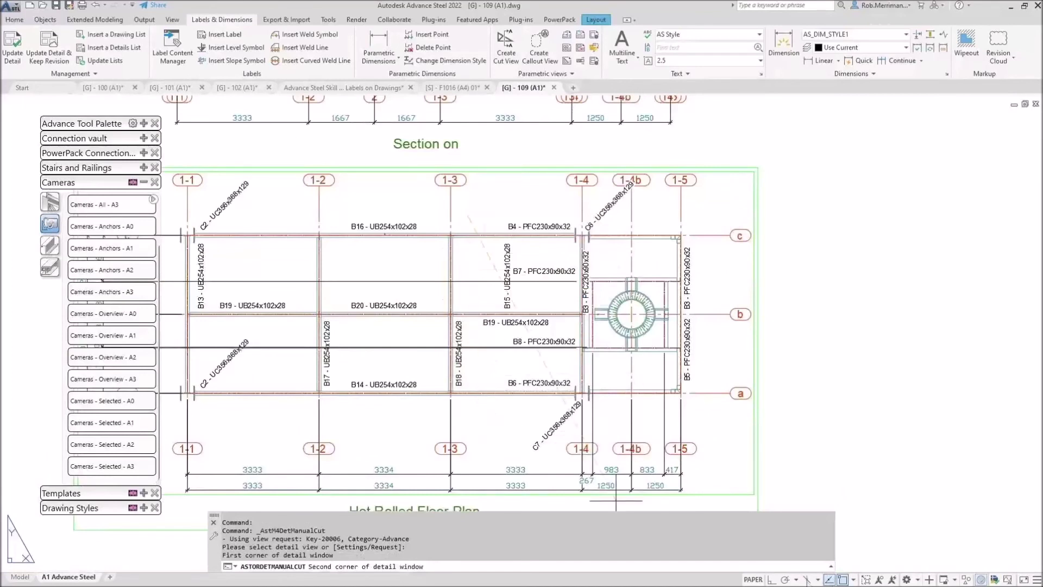
key("F8")
left_click(437, 418)
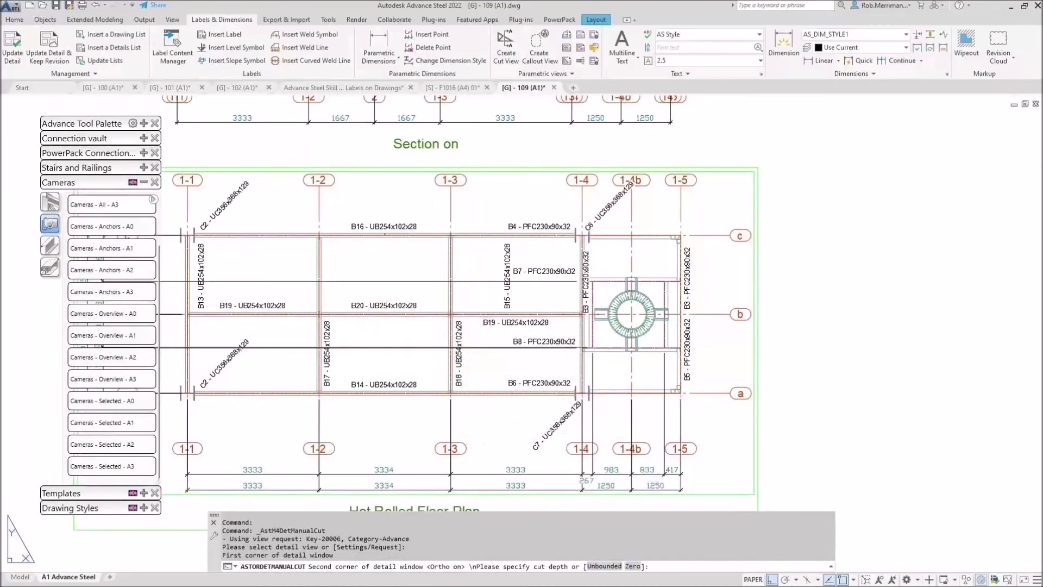
left_click(436, 412)
Move the A-A cut view to the right of the floor plan and shift the main section view slightly up
scroll(456, 293, "down", 5)
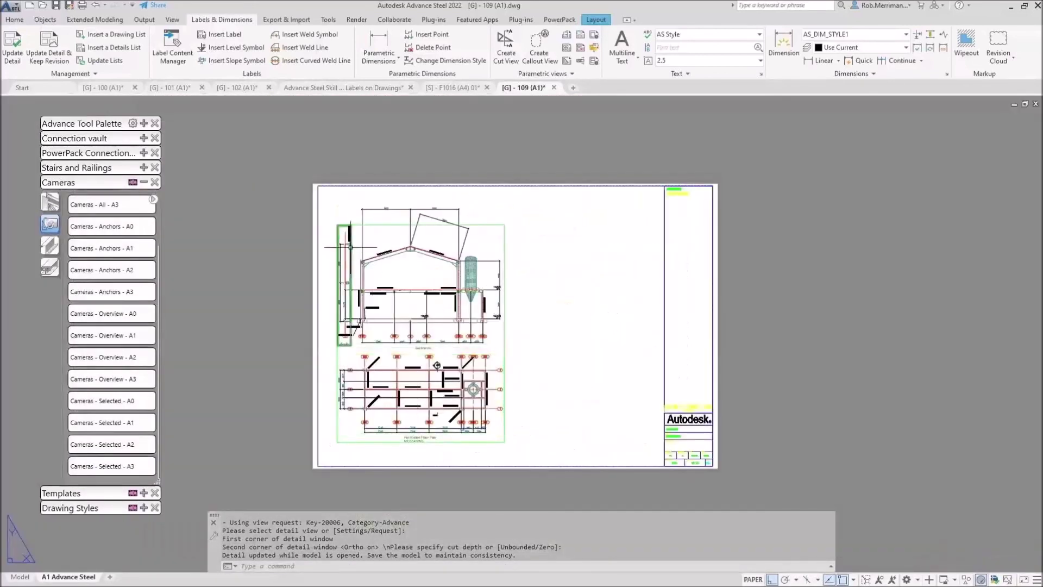
scroll(342, 334, "up", 2)
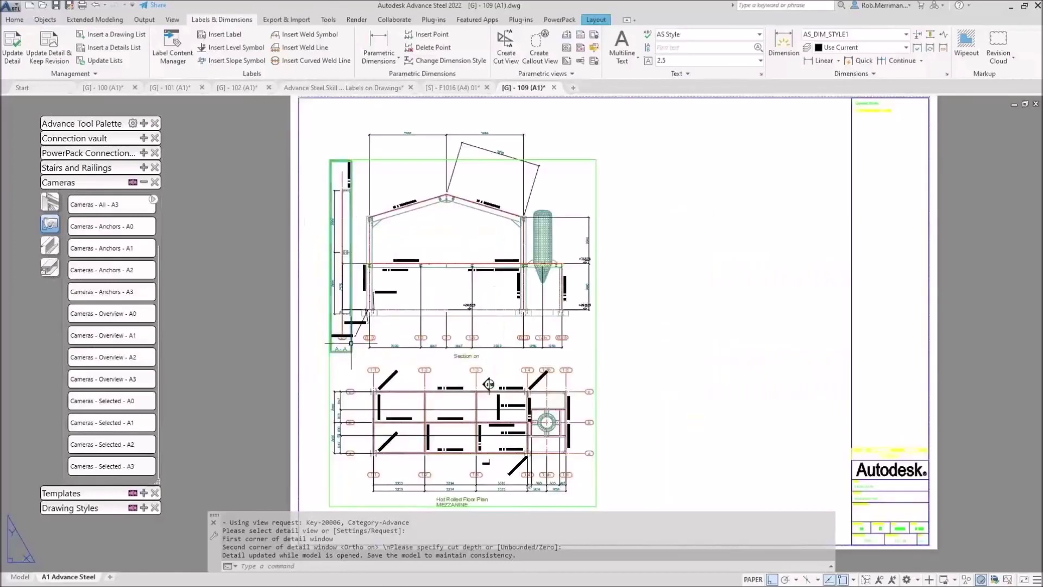
left_click(351, 343)
left_click_drag(351, 344, 701, 499)
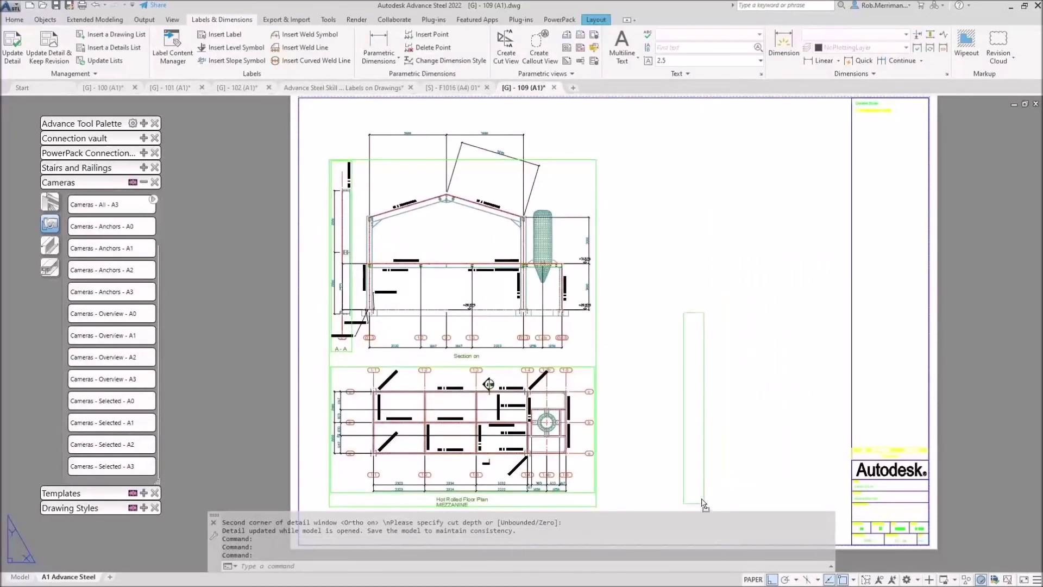
left_click(679, 513)
scroll(490, 403, "down", 2)
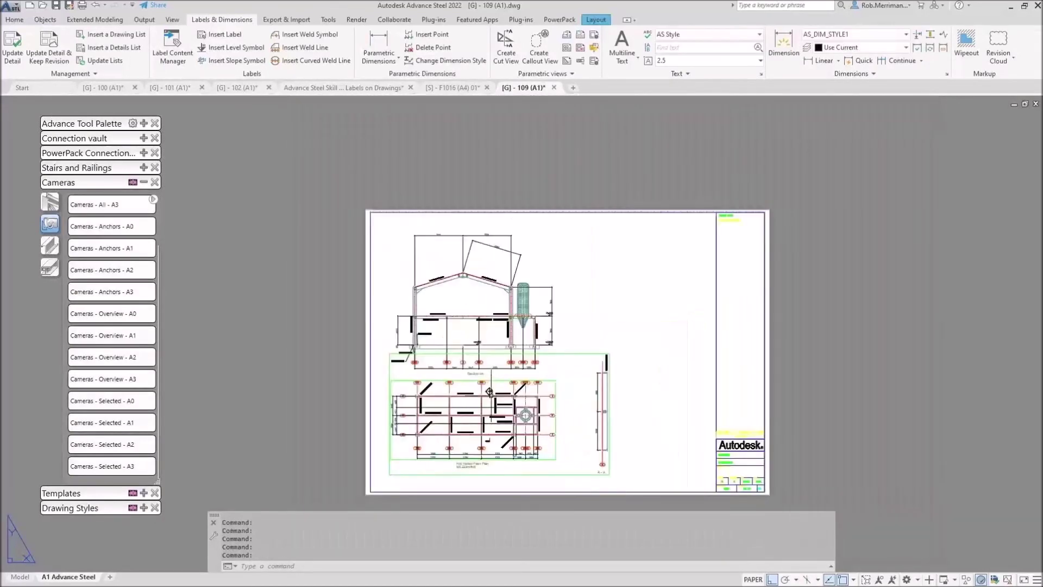
left_click(557, 374)
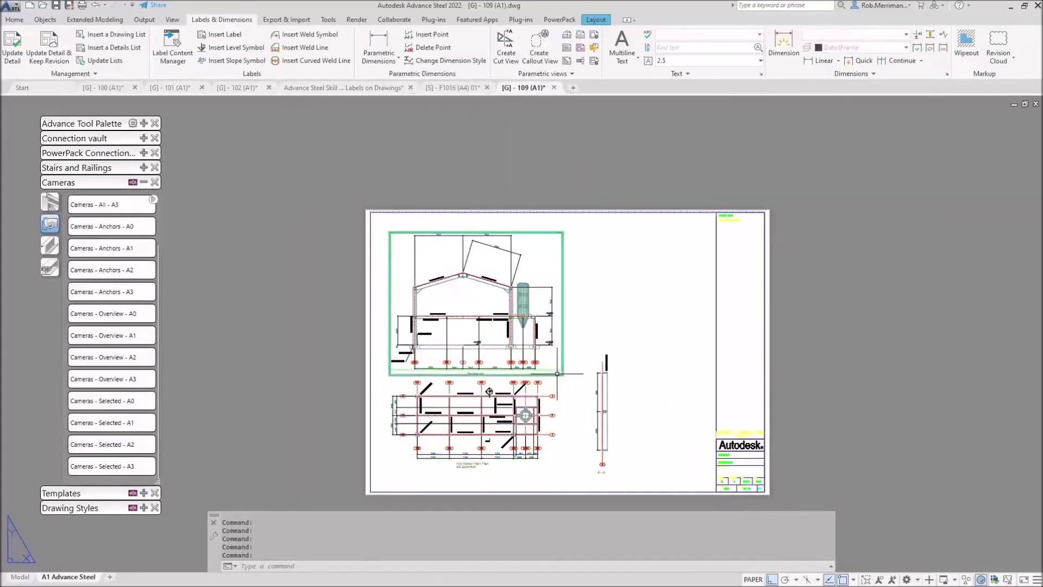
left_click_drag(557, 365, 552, 349)
Create a vertical cut view through the right-hand R1 rafter beside the ridge in the main section view
left_click(505, 41)
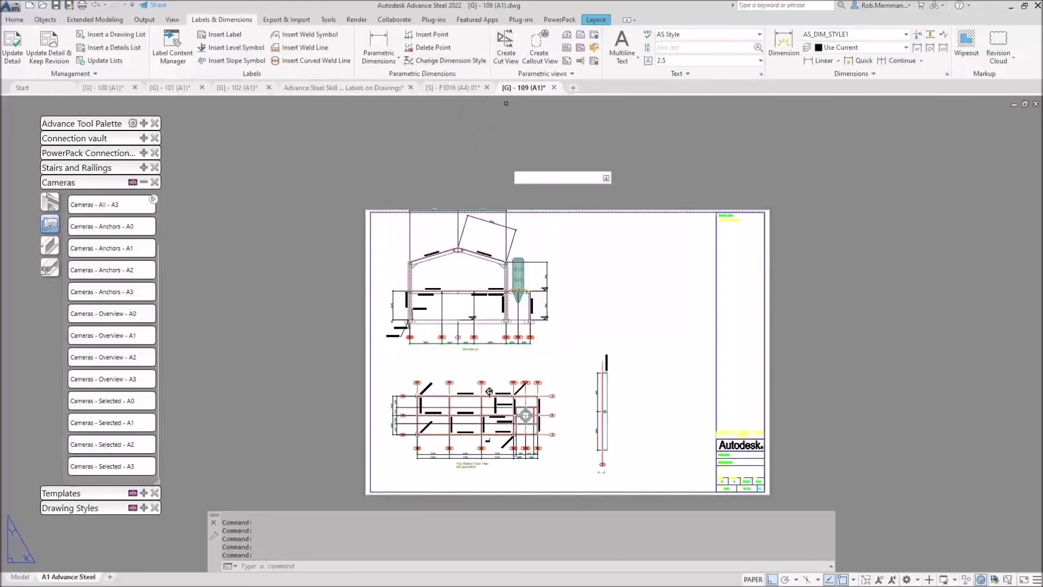
scroll(474, 264, "up", 8)
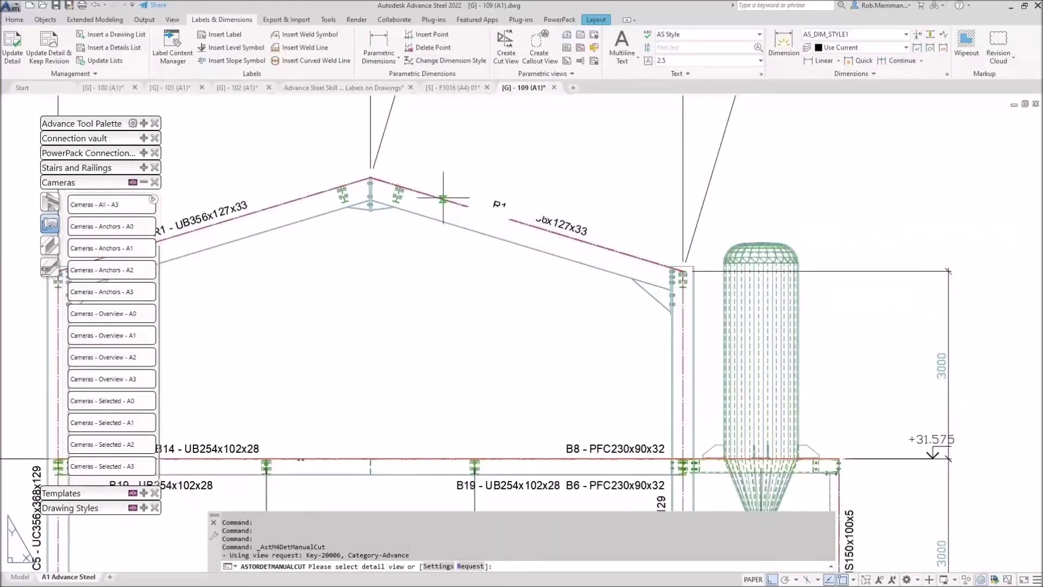
left_click(444, 202)
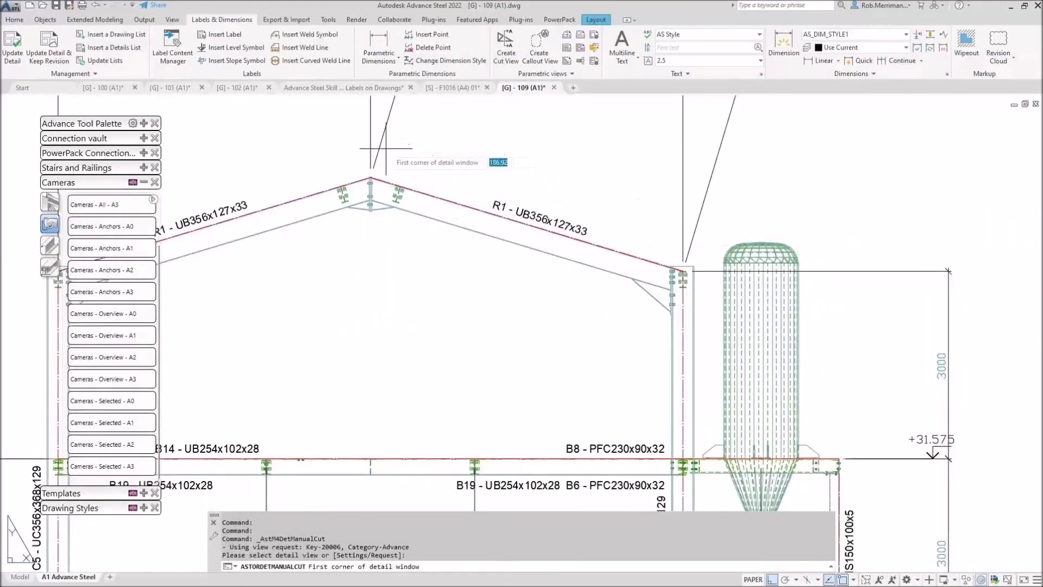
left_click(379, 117)
left_click(390, 278)
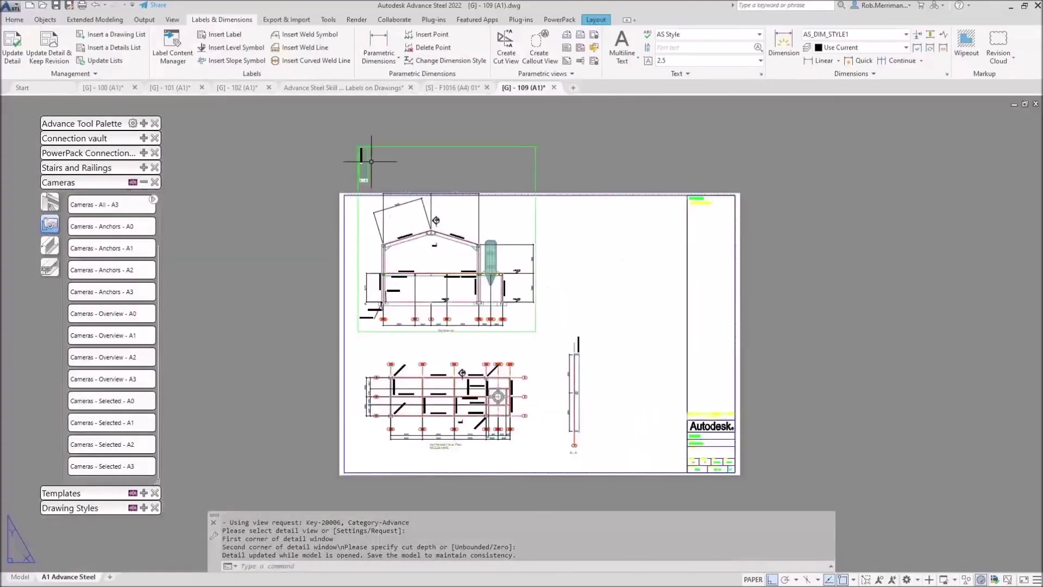
Move the rafter cut view onto the sheet, to the right of the main section and above the first cut view
left_click(361, 159)
left_click(364, 156)
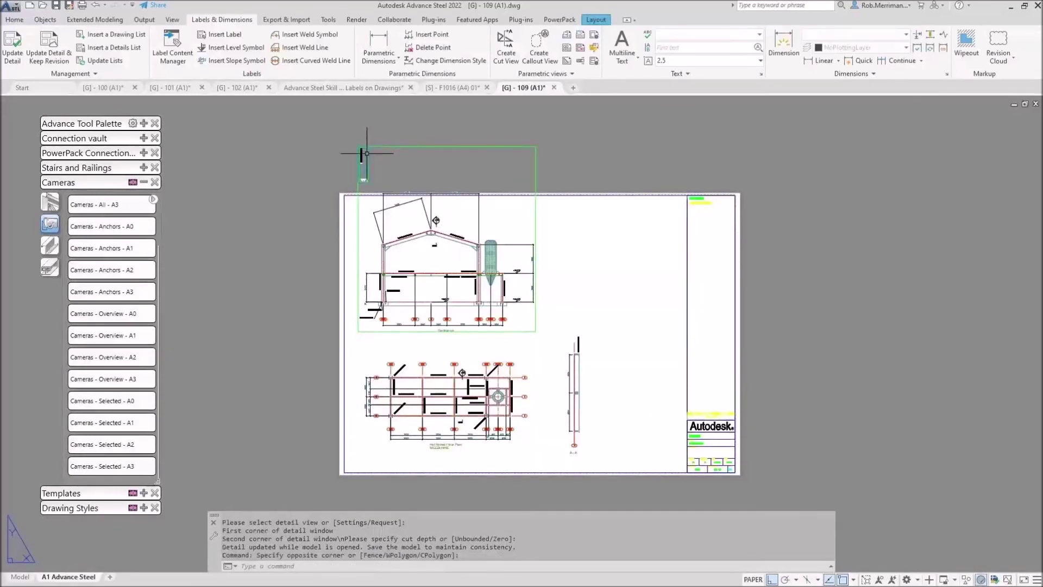
left_click_drag(400, 182, 574, 260)
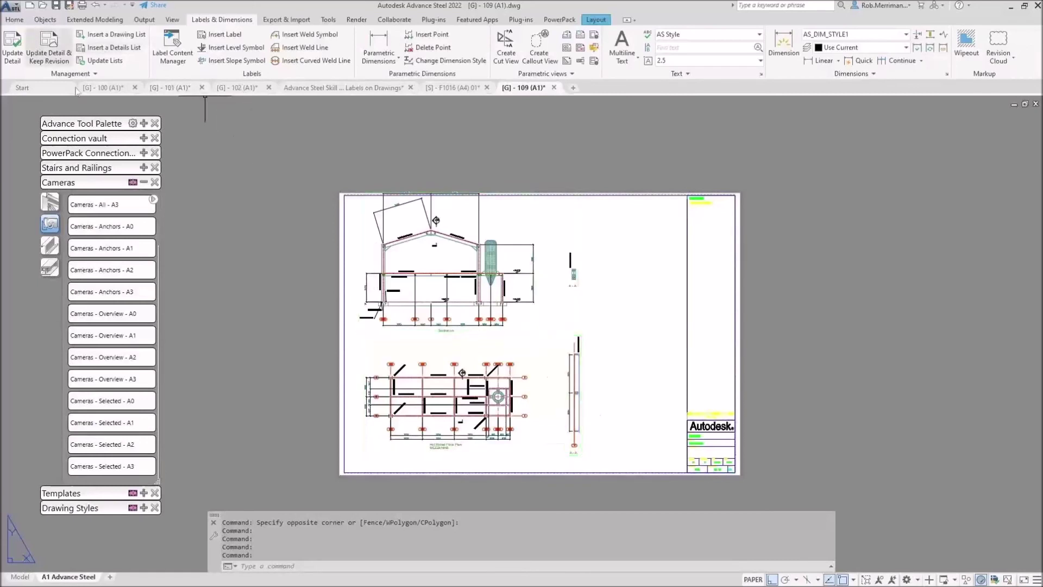
Close the [G] - 109 (A1) drawing without saving its changes
left_click(555, 88)
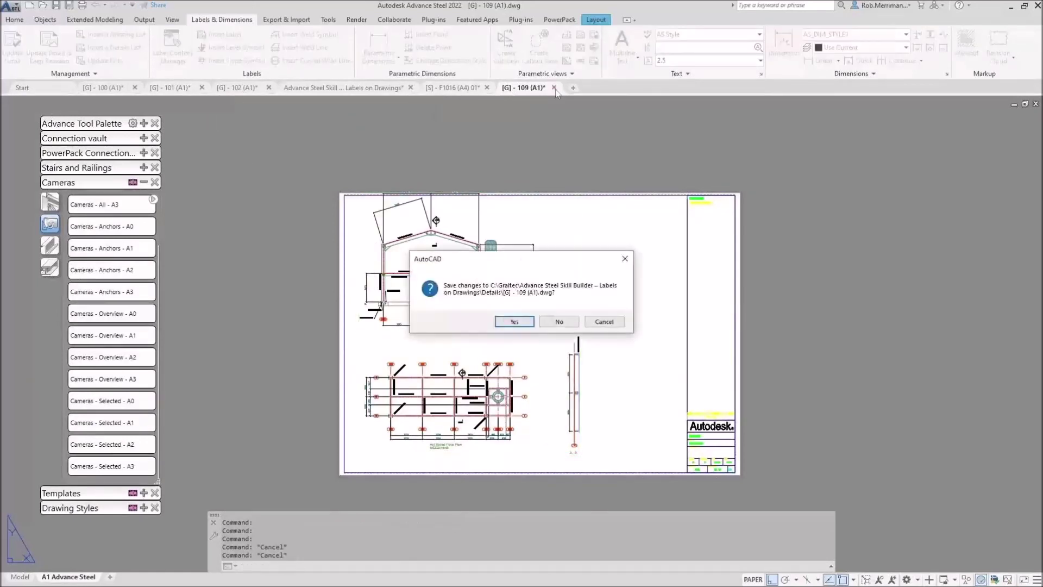
left_click(550, 323)
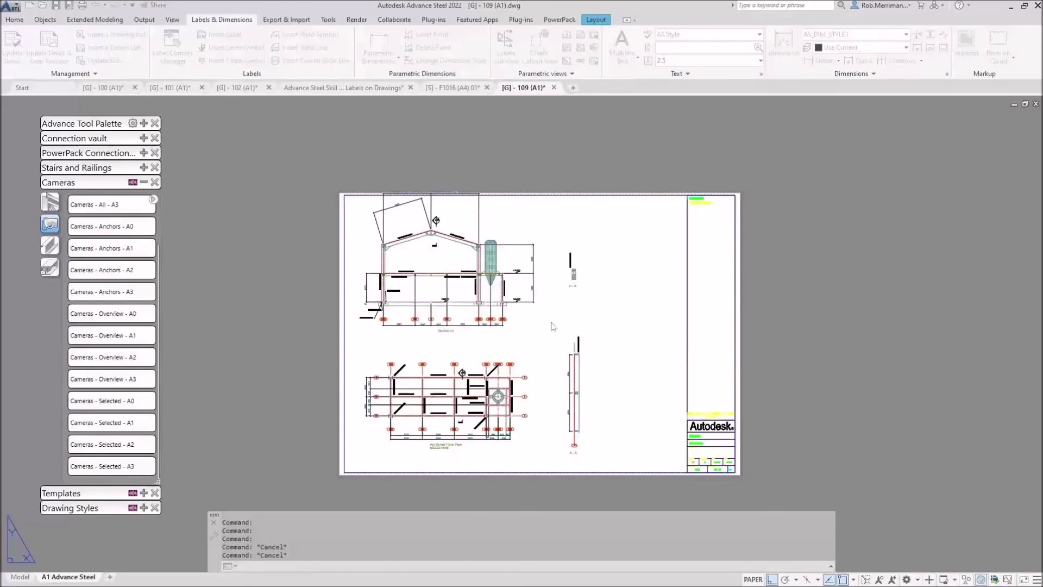
left_click(601, 324)
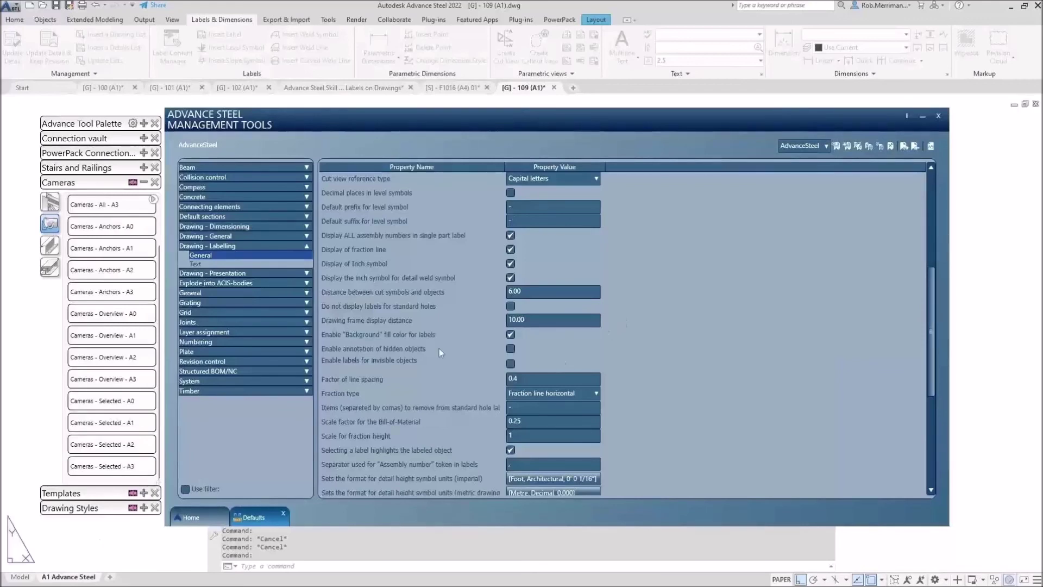
Enable unique cut view names in the drawing sheet in the General labelling defaults and load the changed defaults
scroll(439, 348, "down", 5)
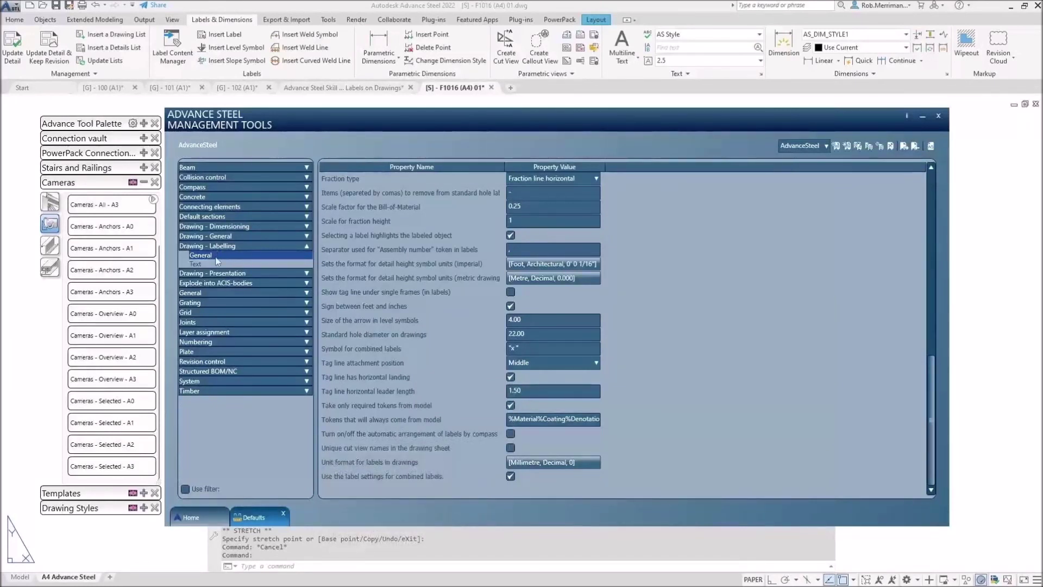
mouse_move(330, 446)
left_click(929, 147)
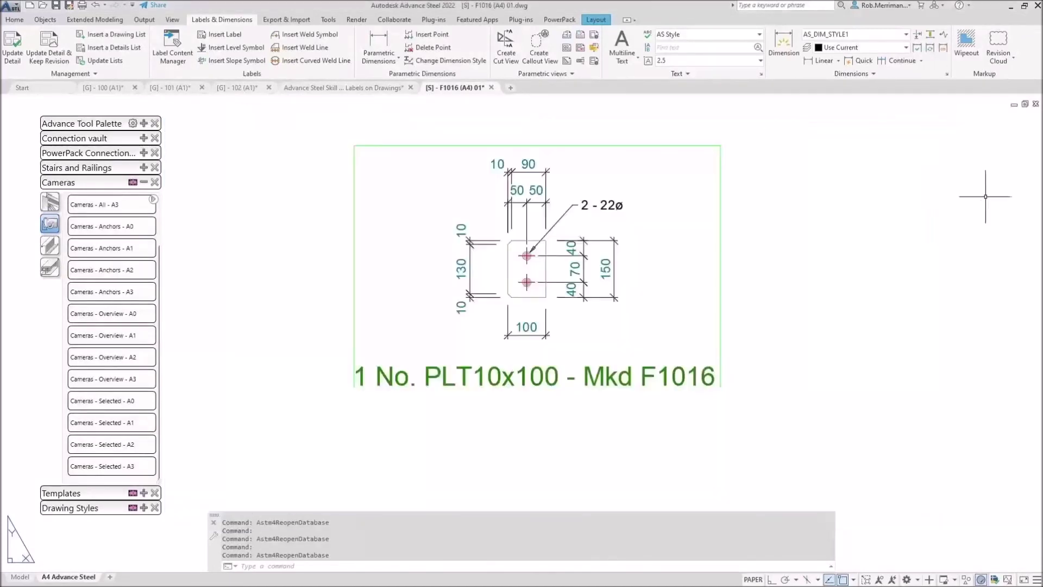
Return to the Labels on Drawings model and open the [G] - 109 (A1) detail of the camera beside the column bases
left_click(343, 87)
left_click(550, 397)
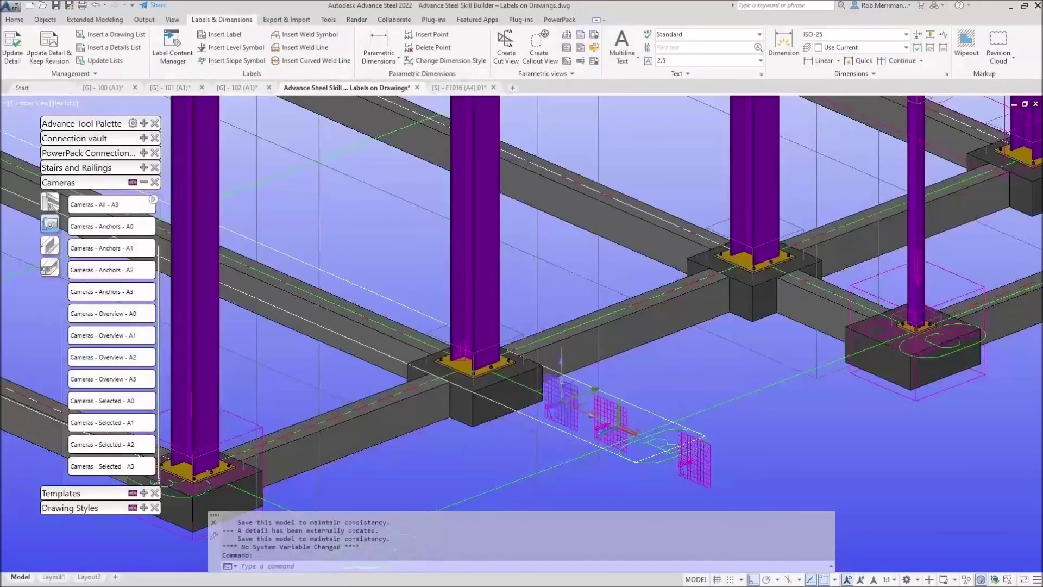
right_click(551, 314)
mouse_move(652, 460)
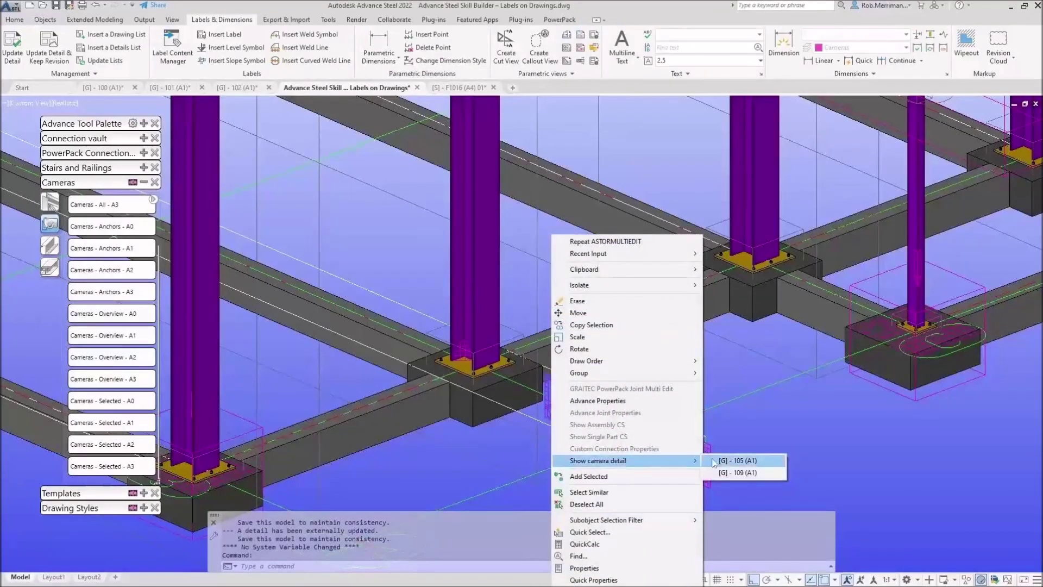
left_click(747, 472)
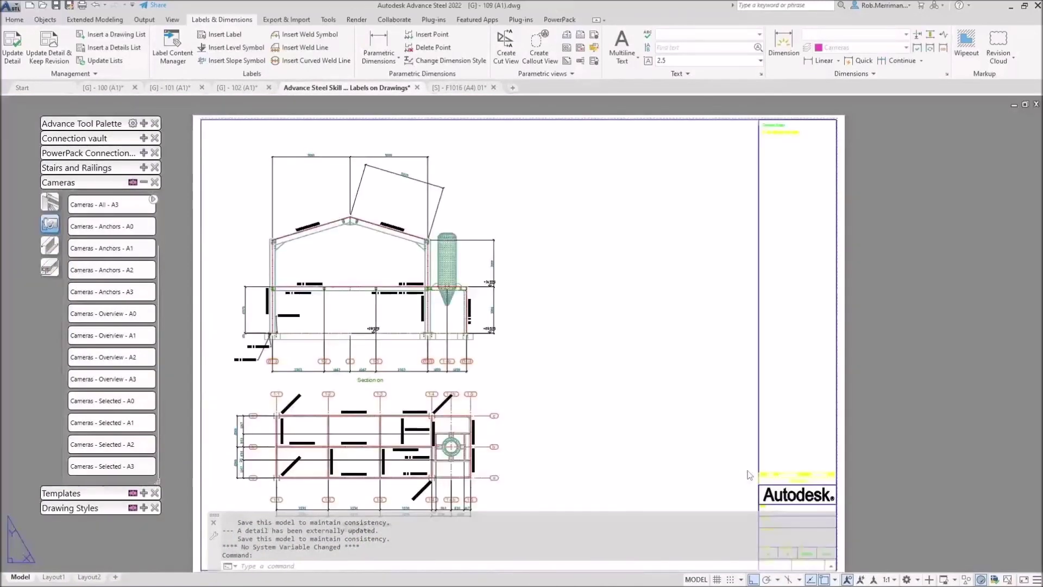
Create a vertical cut view through the floor plan just right of grid 1-3, looking left past beam B18
left_click(15, 20)
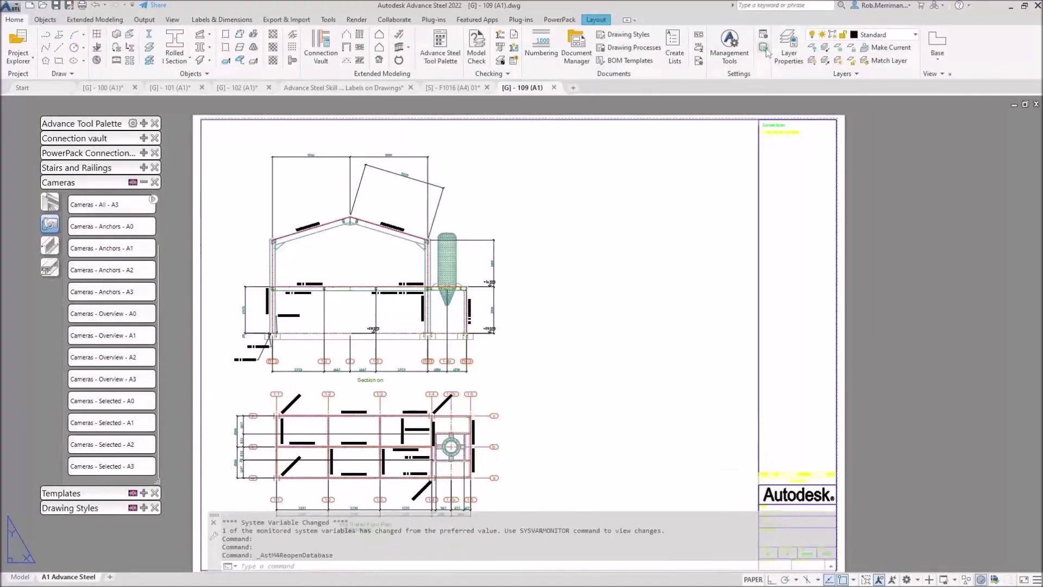
left_click(221, 20)
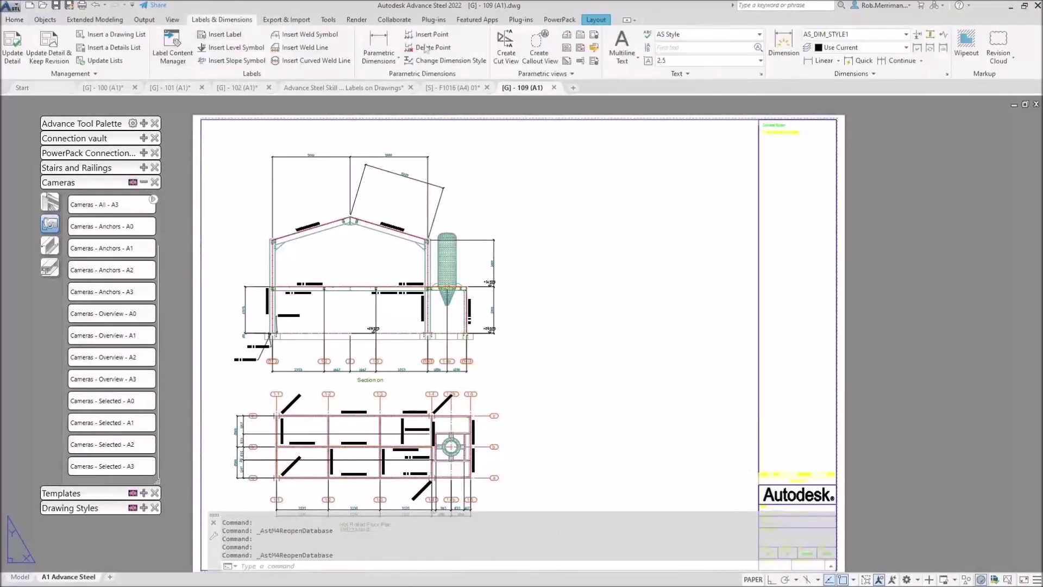
left_click(503, 48)
scroll(427, 491, "up", 4)
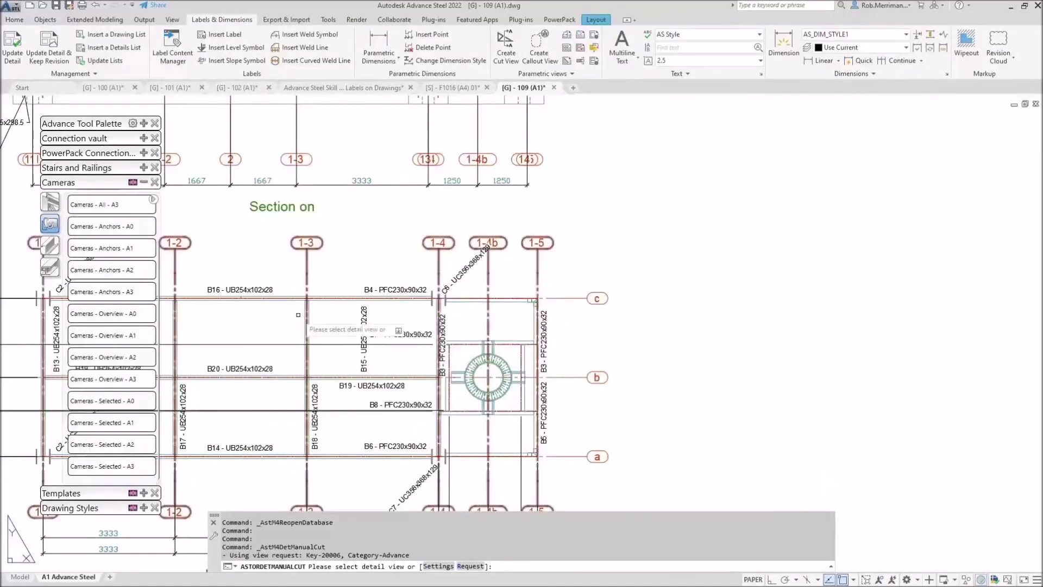
left_click(320, 280)
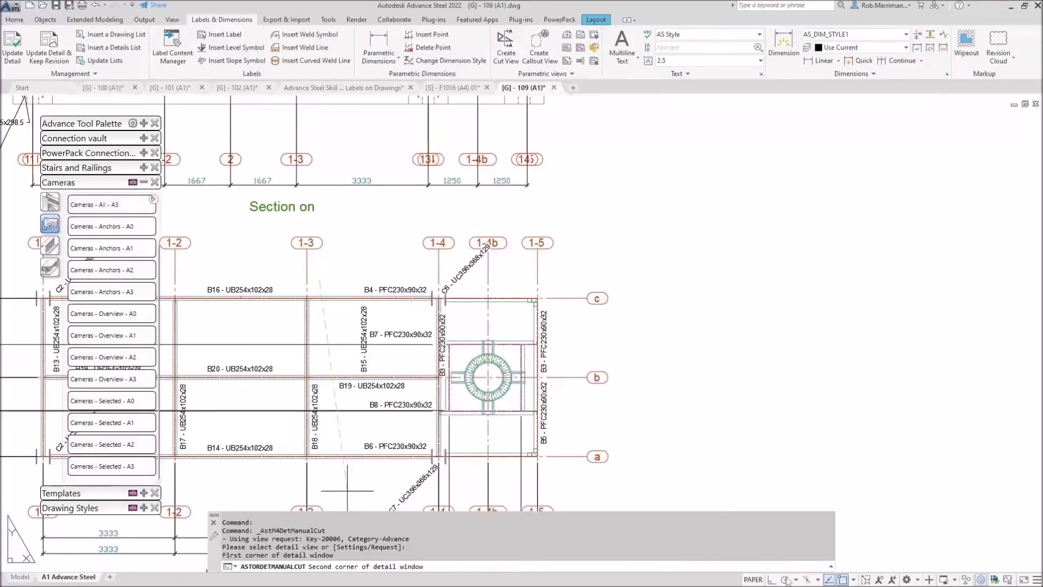
key("F8")
left_click(319, 481)
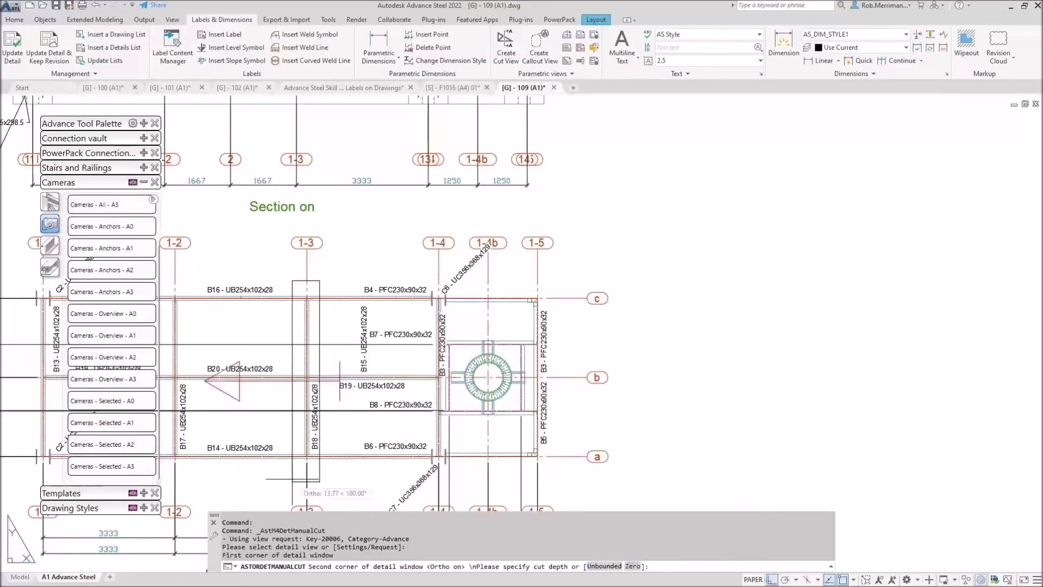
left_click(293, 478)
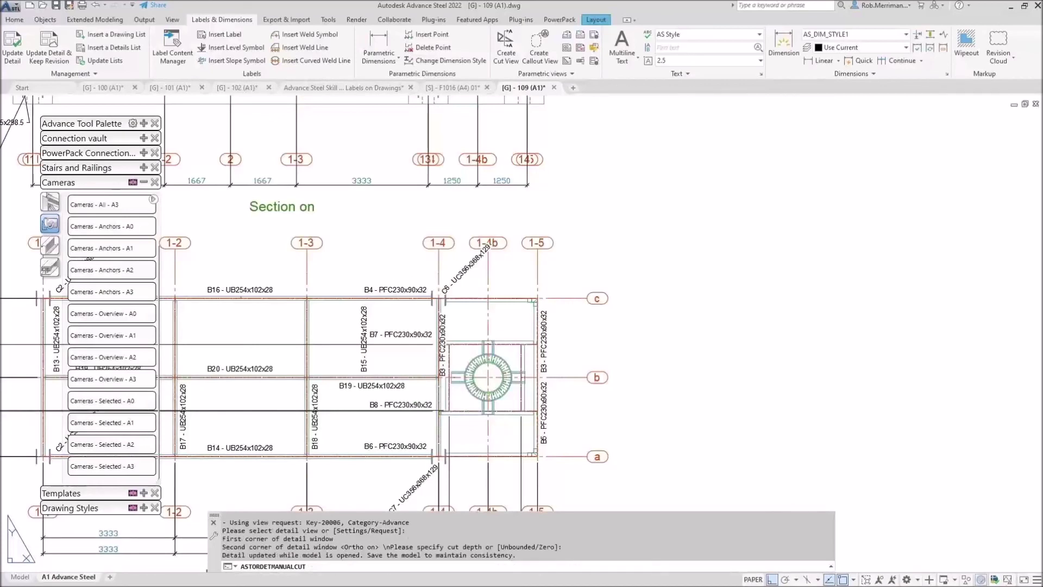
Move the new cut view from beside the main section to the right of the floor plan
scroll(403, 359, "down", 5)
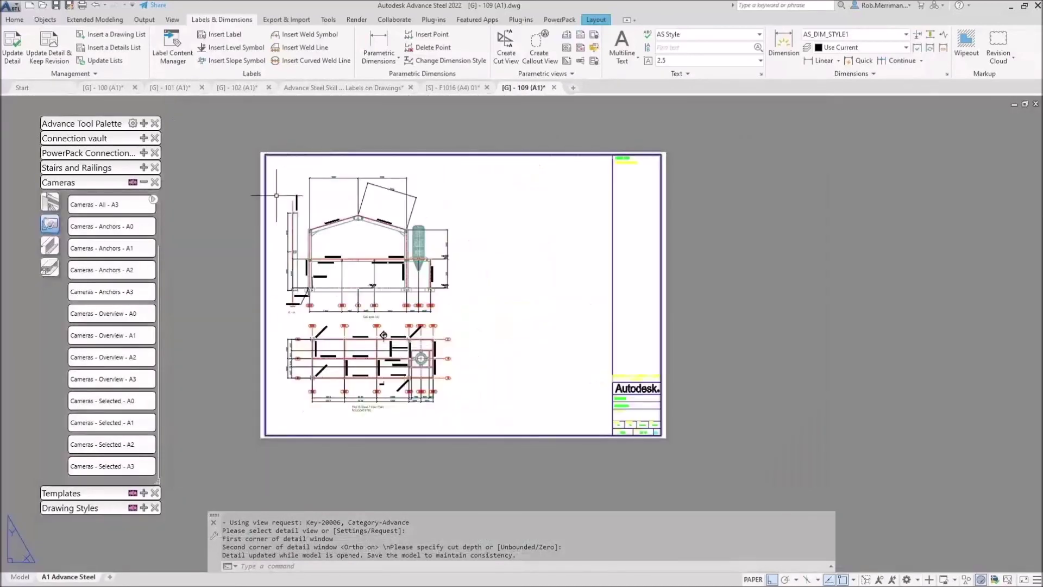
left_click(299, 223)
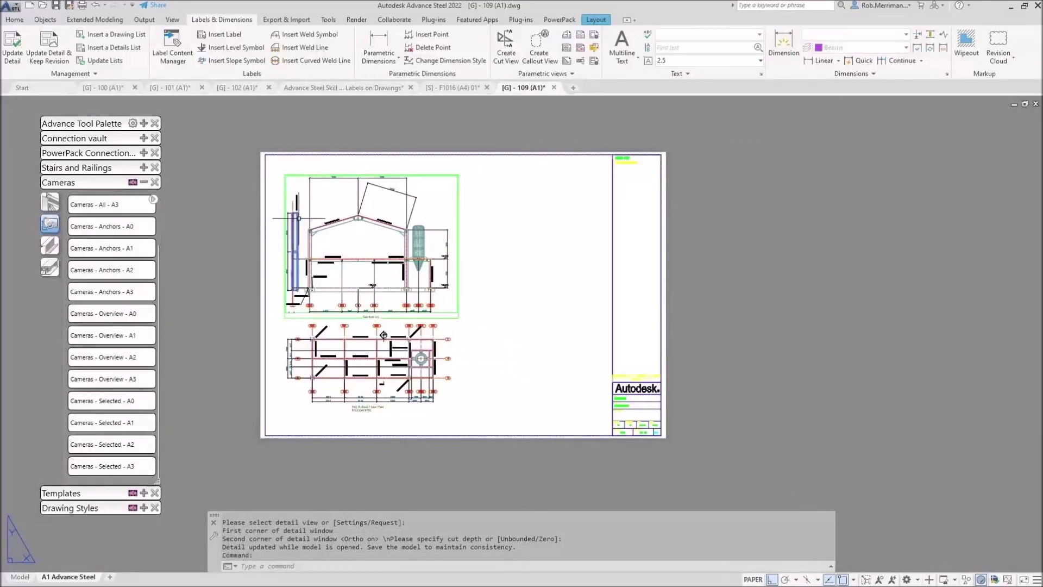
left_click_drag(369, 263, 505, 354)
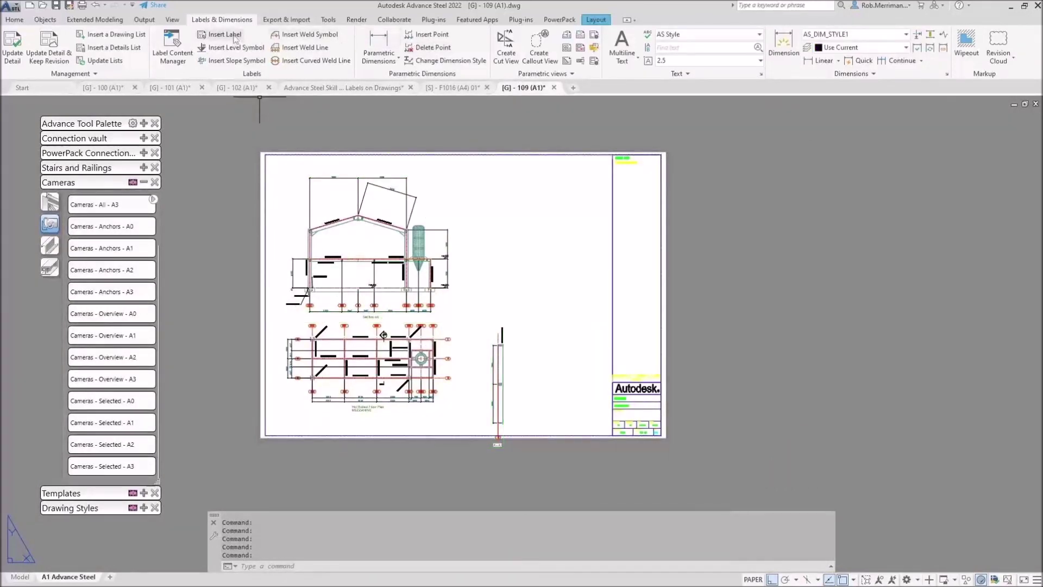
Create a vertical cut view through the mezzanine beams just right of grid 1-3 in the main section view
left_click(506, 53)
scroll(380, 255, "up", 10)
left_click(383, 241)
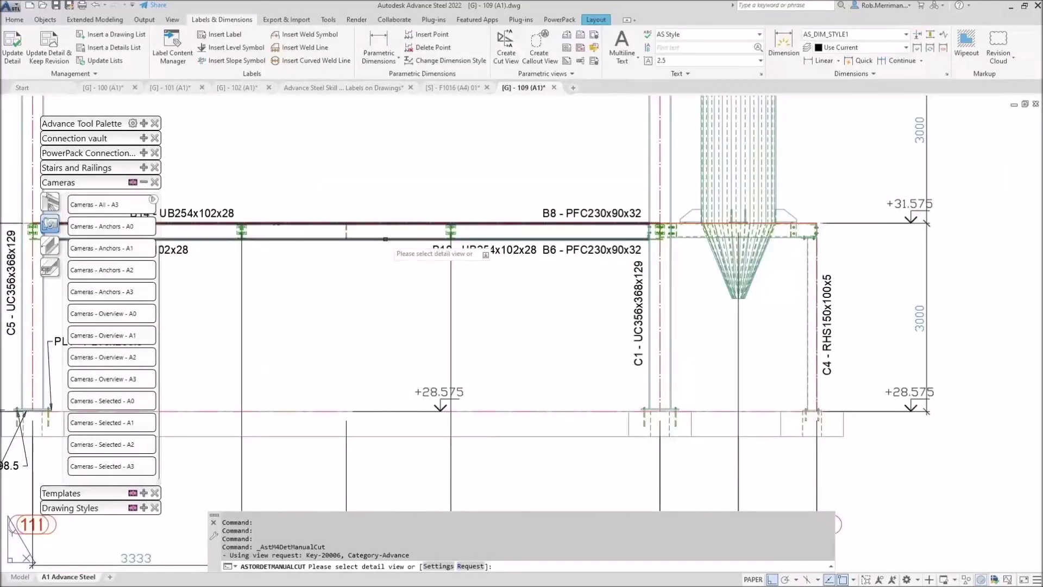
left_click(475, 184)
left_click(481, 320)
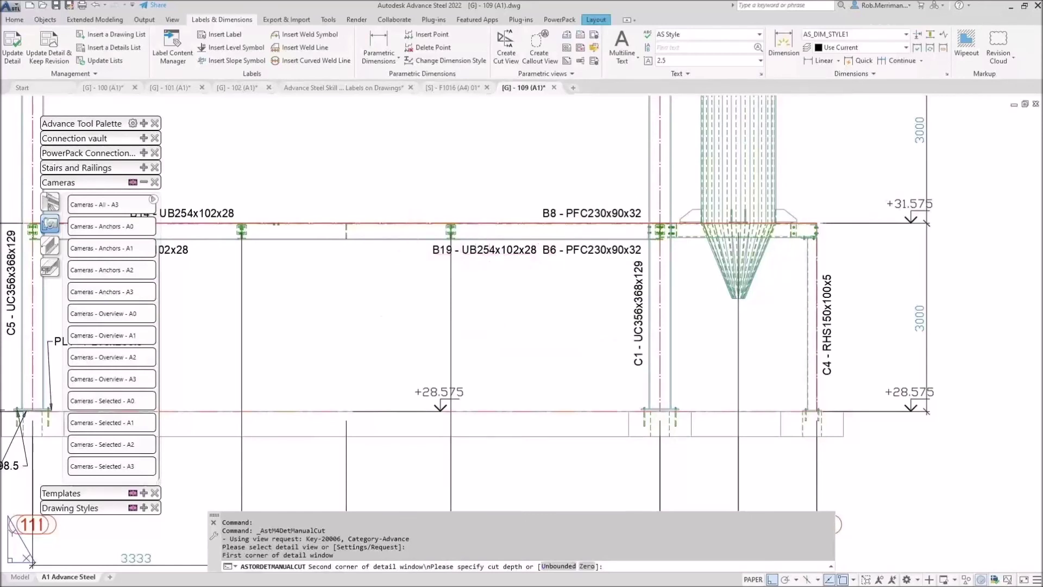
left_click(407, 317)
left_click(540, 337)
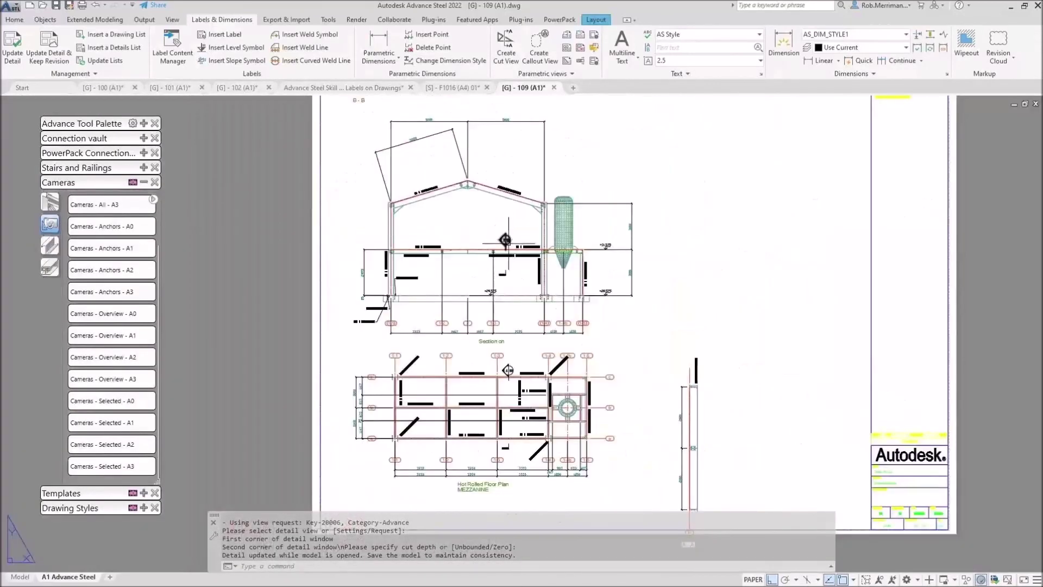
Examine the reference letters on the section and floor plan cut symbols and the matching cut view titles
scroll(434, 255, "down", 3)
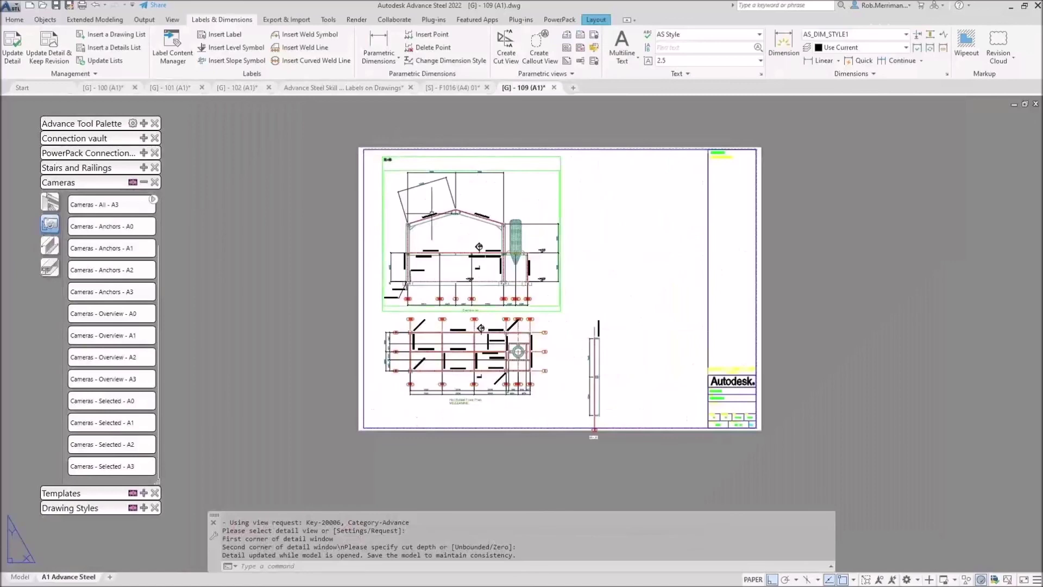
scroll(469, 261, "up", 8)
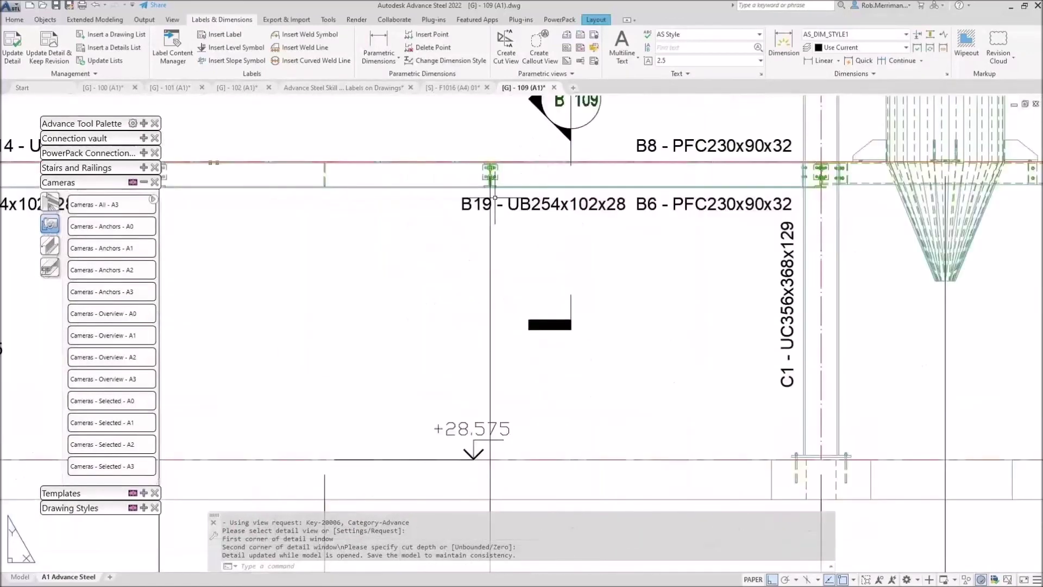
scroll(497, 201, "down", 3)
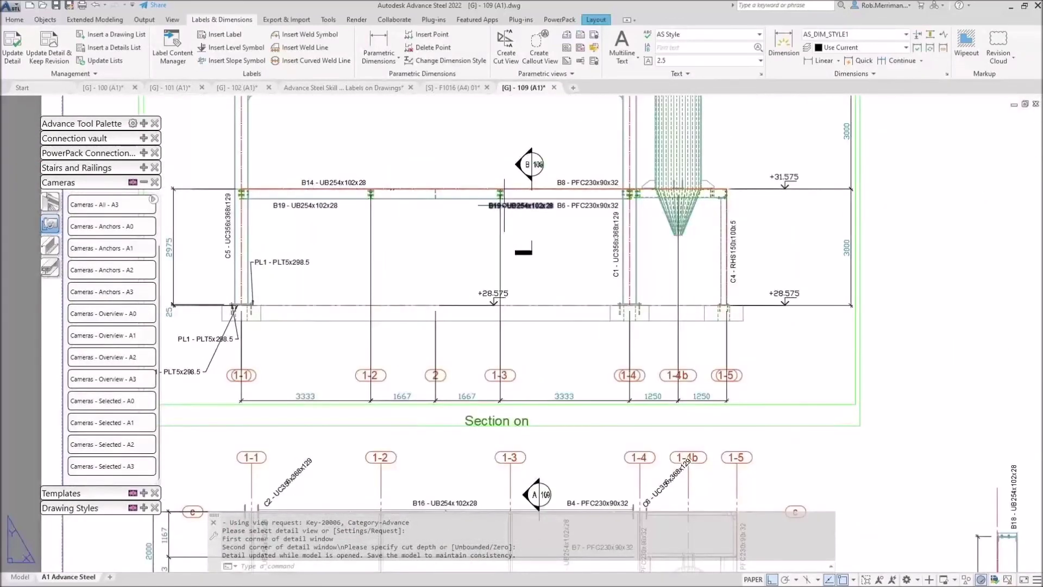
scroll(504, 205, "down", 4)
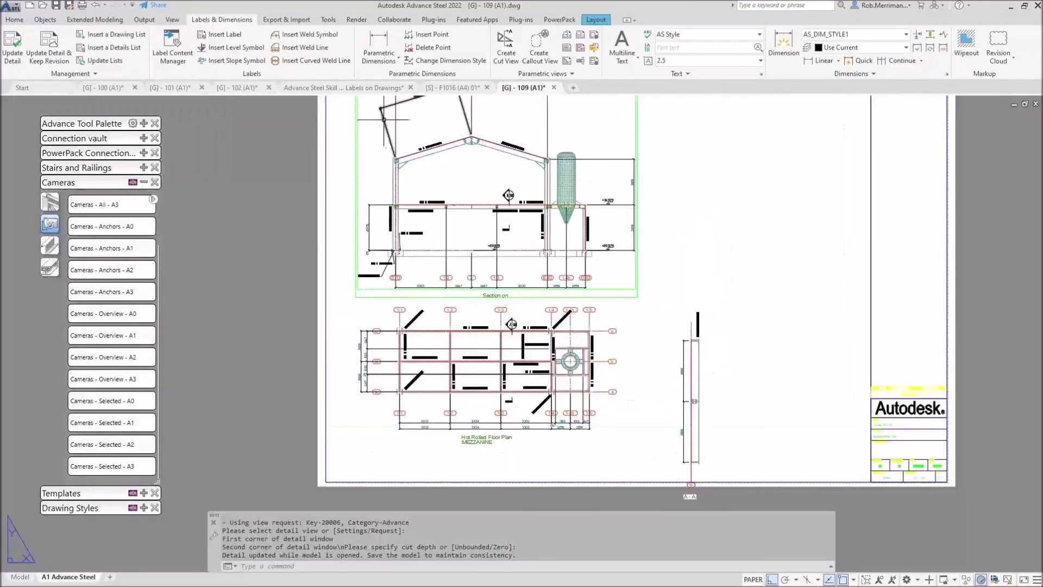
scroll(439, 216, "down", 2)
scroll(404, 145, "up", 6)
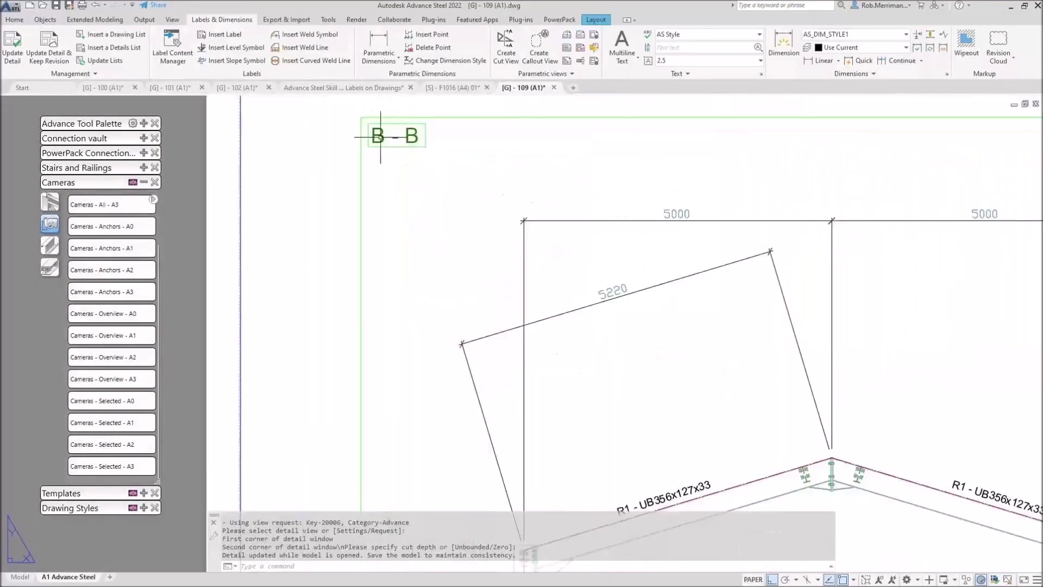
left_click(395, 124)
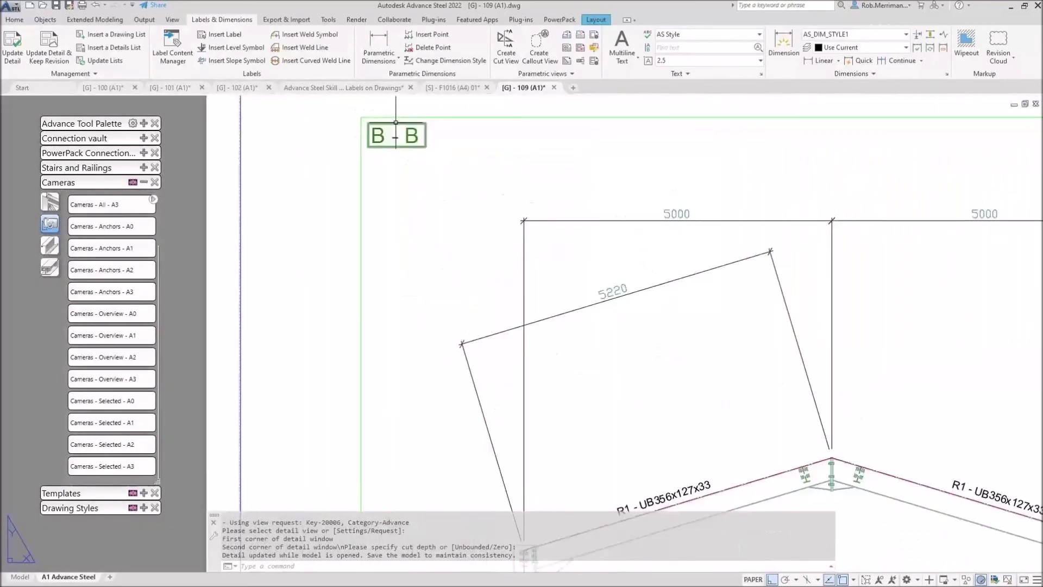
scroll(434, 163, "down", 6)
scroll(492, 197, "up", 5)
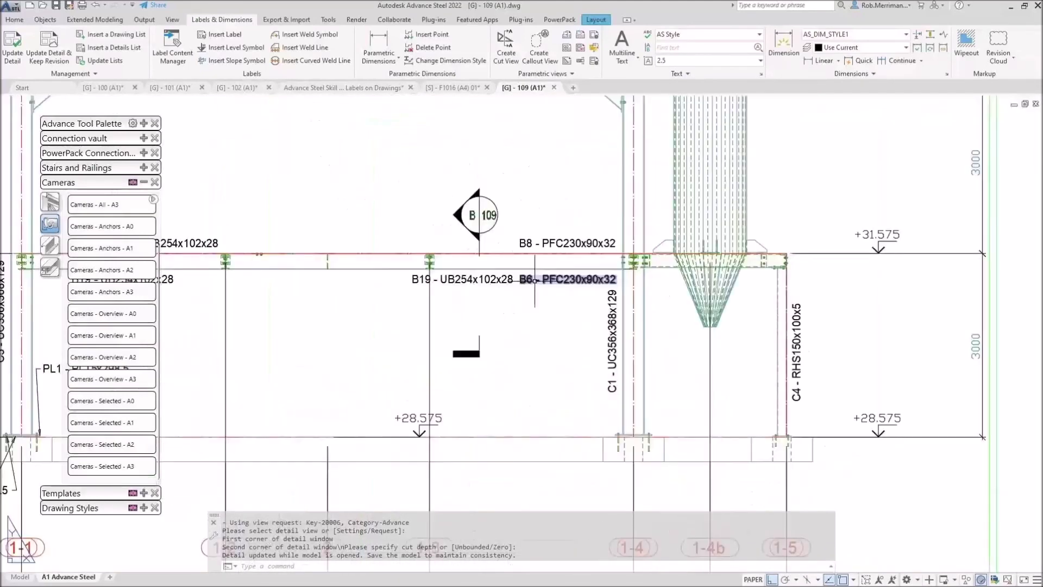
scroll(492, 197, "down", 5)
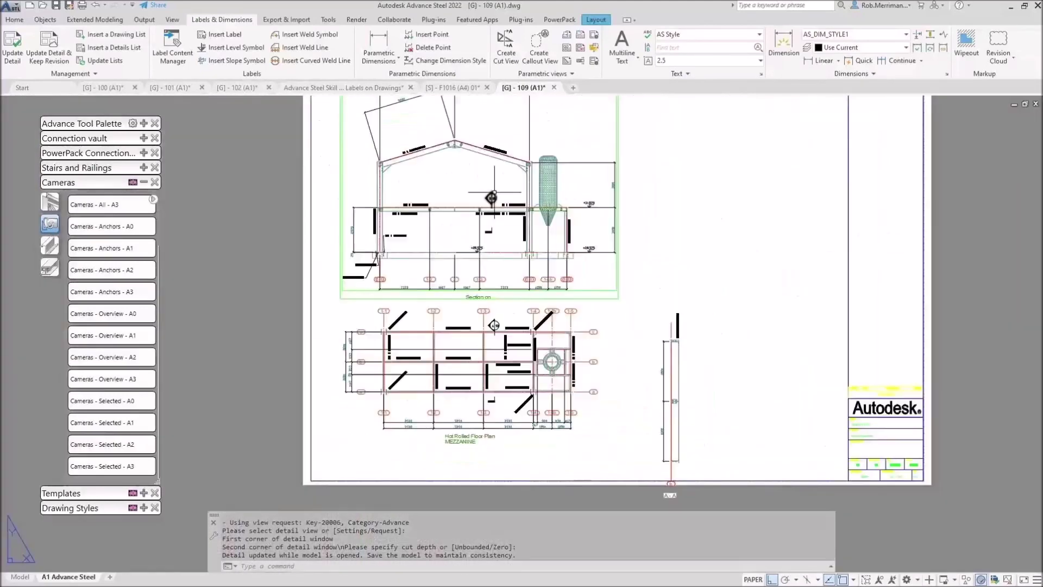
Create a callout view around column C2 at grids 1-1 and c in the floor plan, placed right of the cut view
left_click(543, 53)
scroll(386, 327, "up", 6)
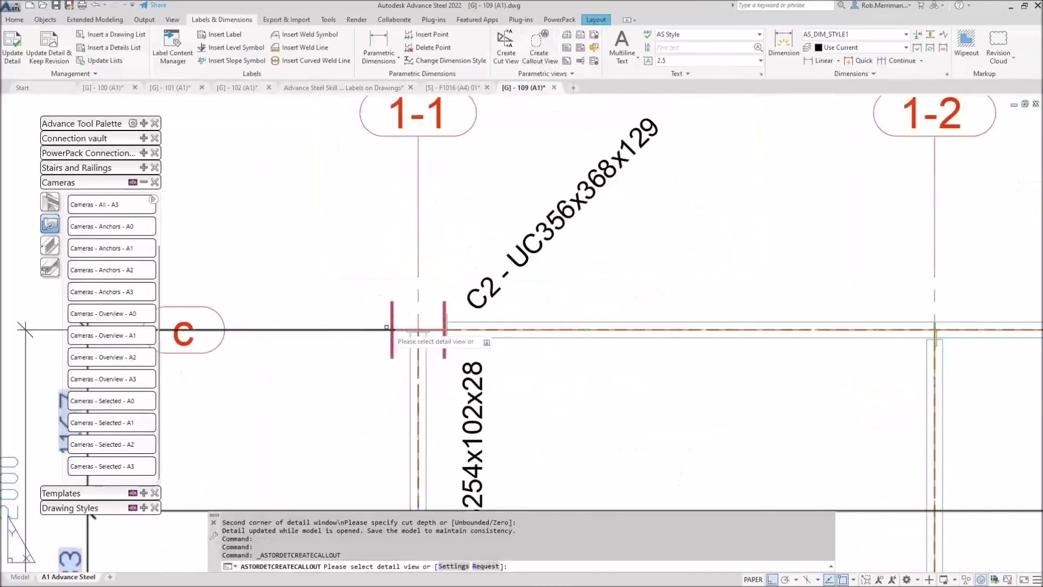
left_click(402, 326)
left_click(367, 275)
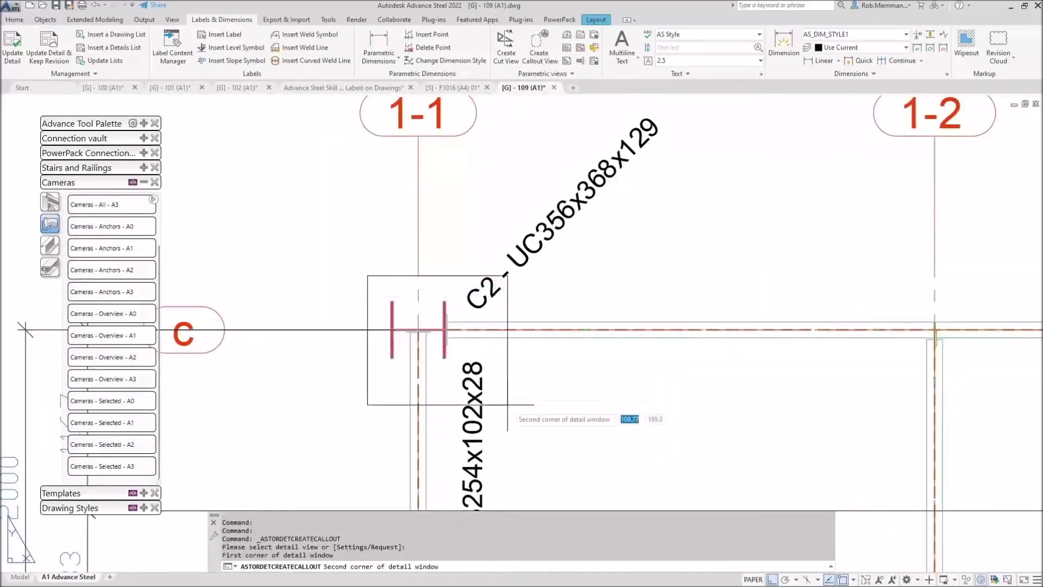
left_click(503, 394)
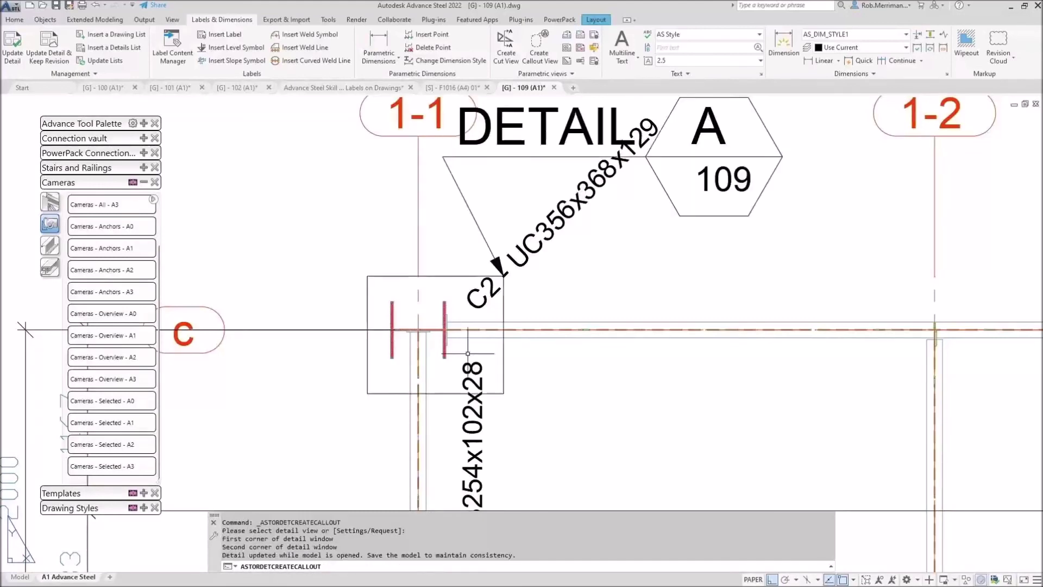
scroll(462, 355, "down", 3)
left_click(503, 271)
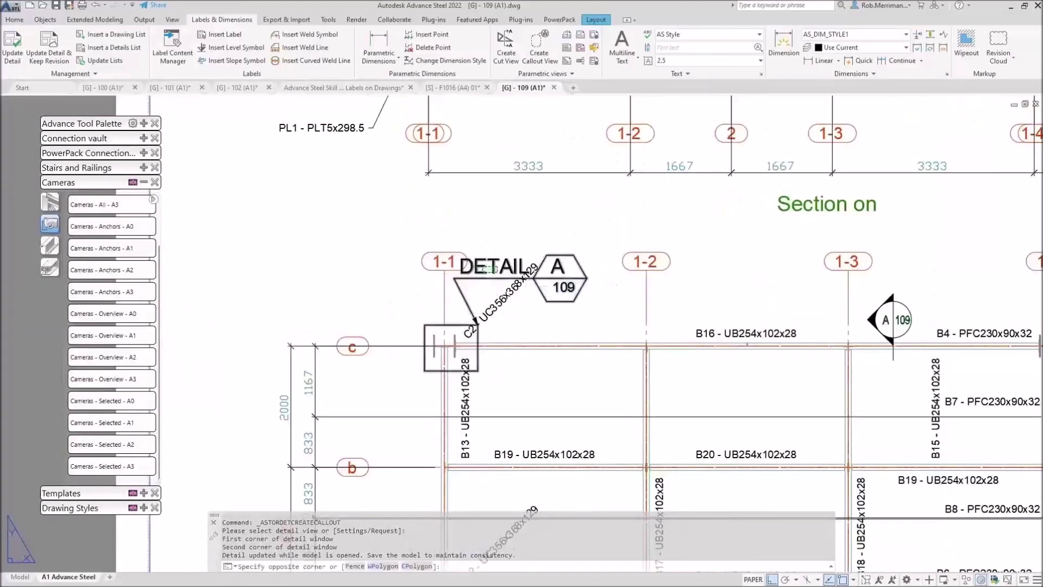
left_click(473, 273)
scroll(490, 315, "down", 5)
key("Escape")
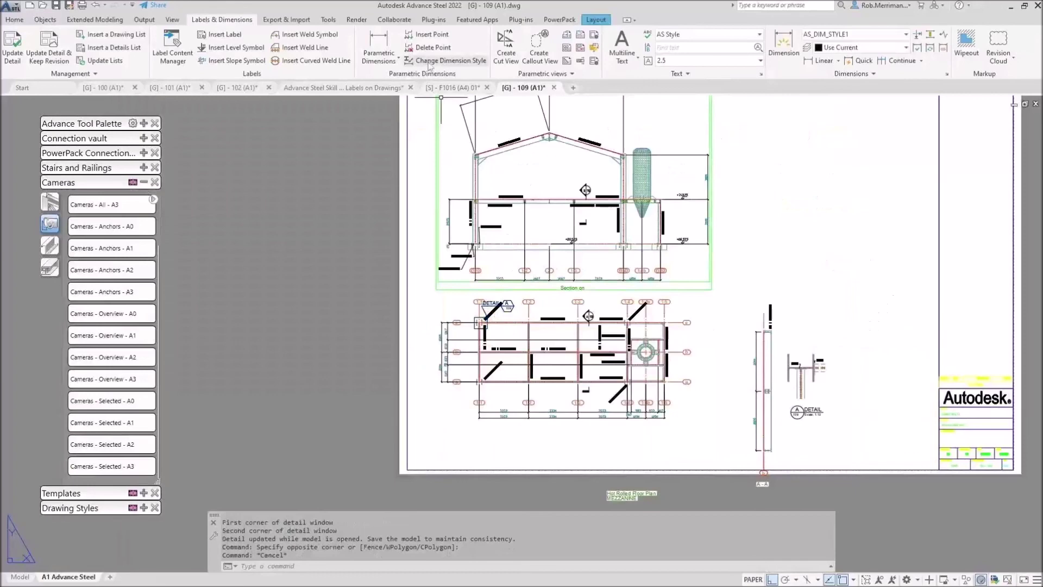
Create a callout view around the ridge connection between the two R1 rafters in the main section view
left_click(538, 47)
scroll(546, 134, "up", 6)
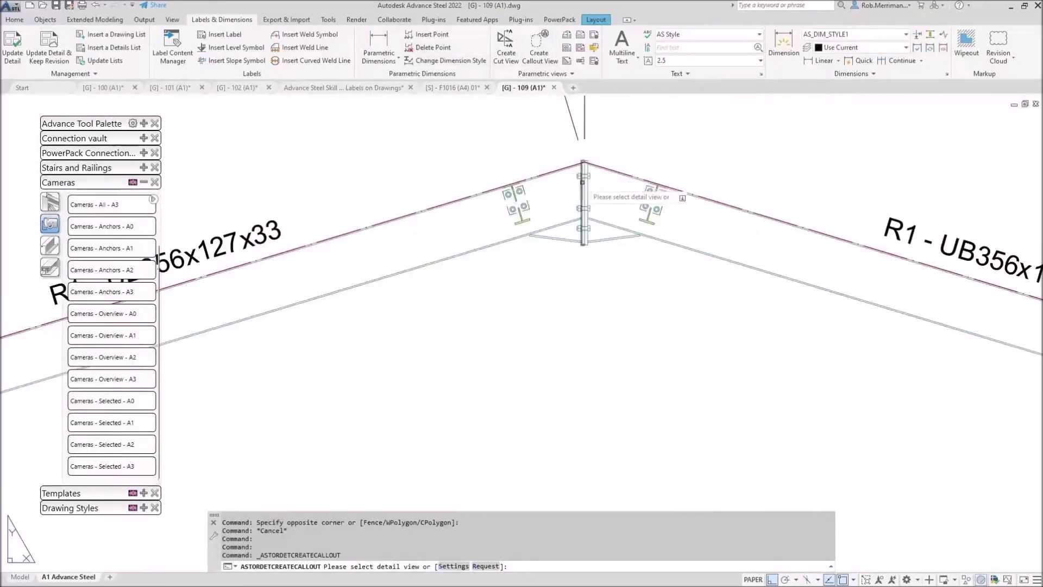
left_click(584, 173)
left_click(483, 137)
left_click(687, 276)
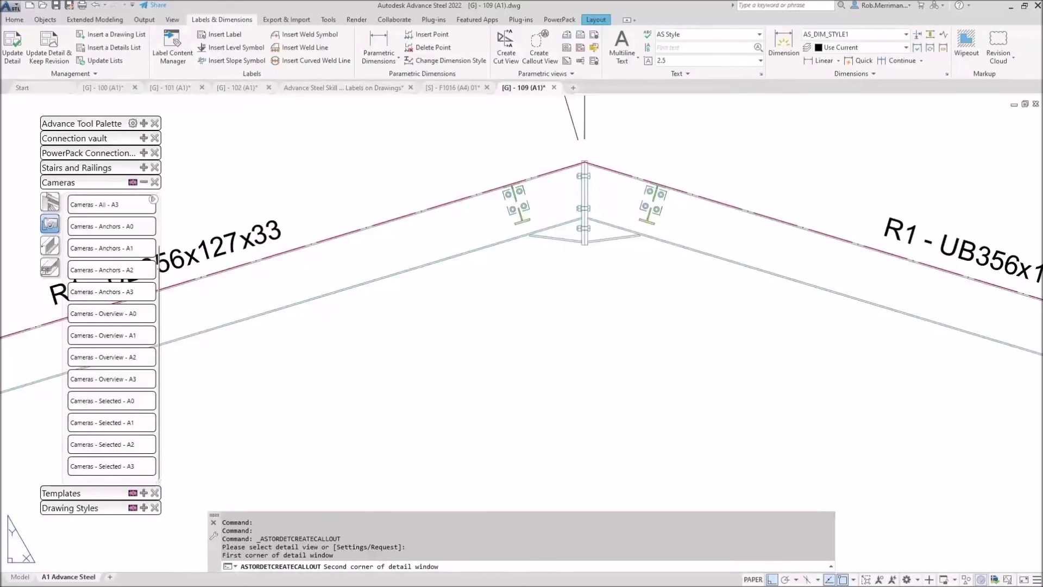
Check the cut view naming and standard hole label settings in the General labelling defaults, and reload the defaults
scroll(455, 335, "down", 4)
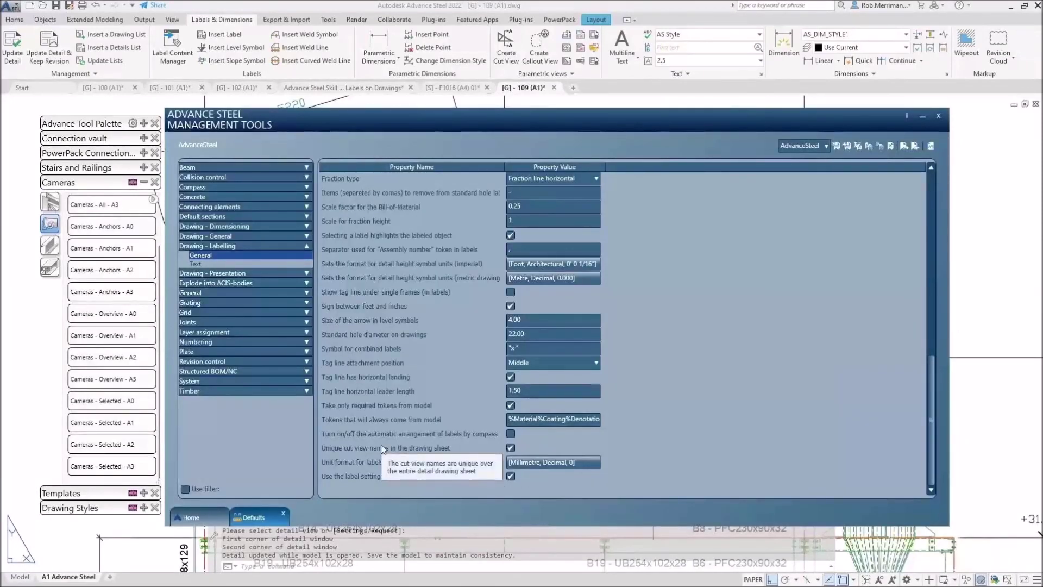
scroll(412, 405, "up", 10)
scroll(417, 403, "up", 1)
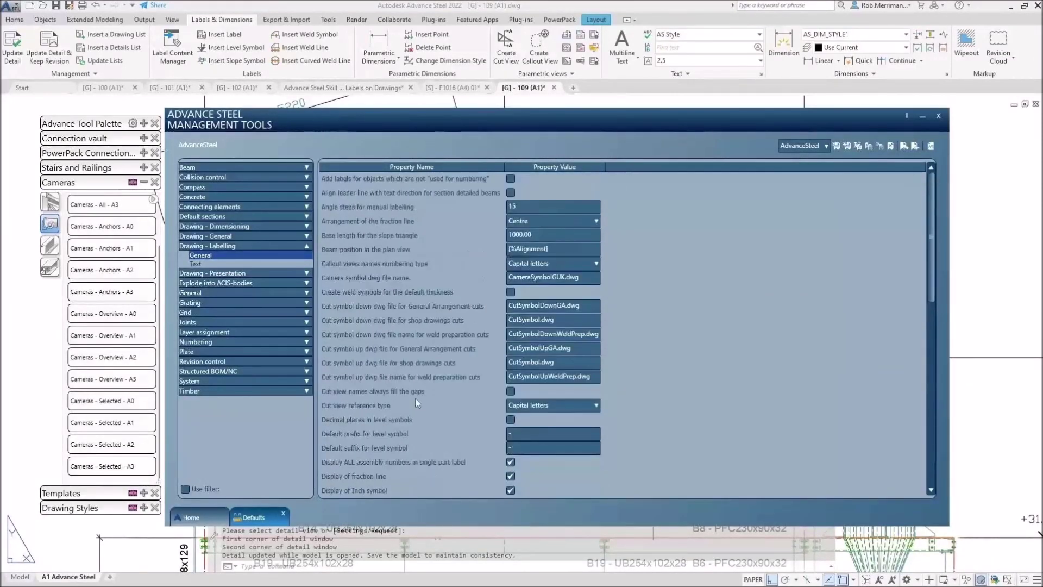
scroll(380, 275, "down", 3)
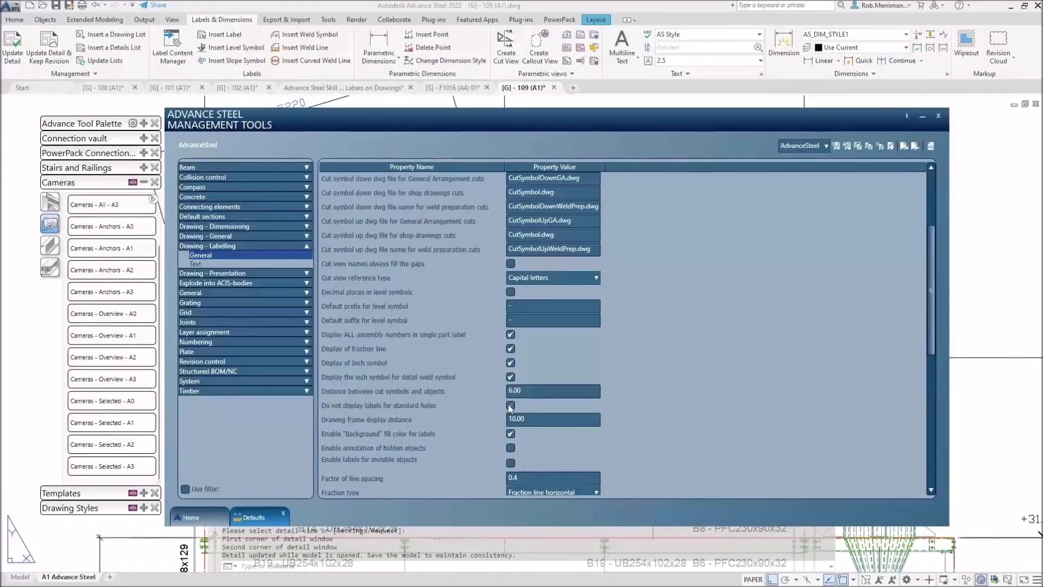
left_click(931, 147)
Look through the remaining General drawing-labelling defaults, including the tag line settings, and close Management Tools
scroll(757, 280, "down", 1)
scroll(758, 281, "down", 6)
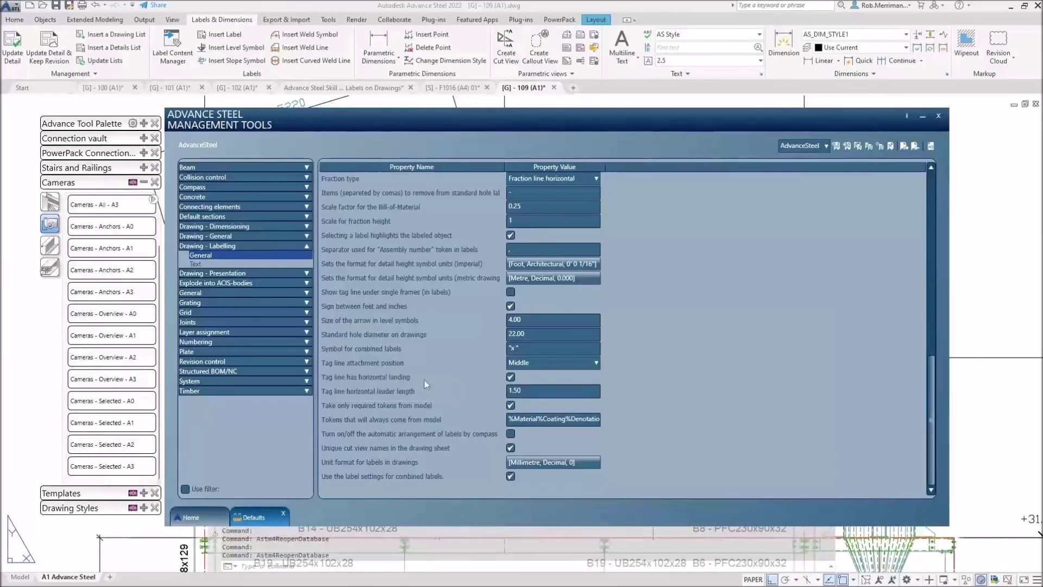
mouse_move(389, 395)
scroll(653, 356, "up", 10)
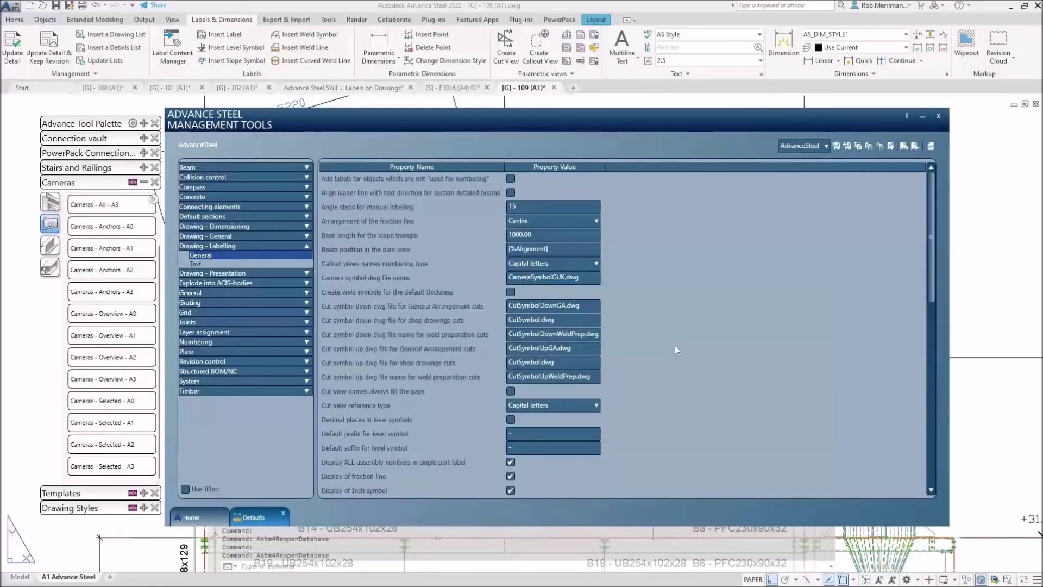
left_click(938, 116)
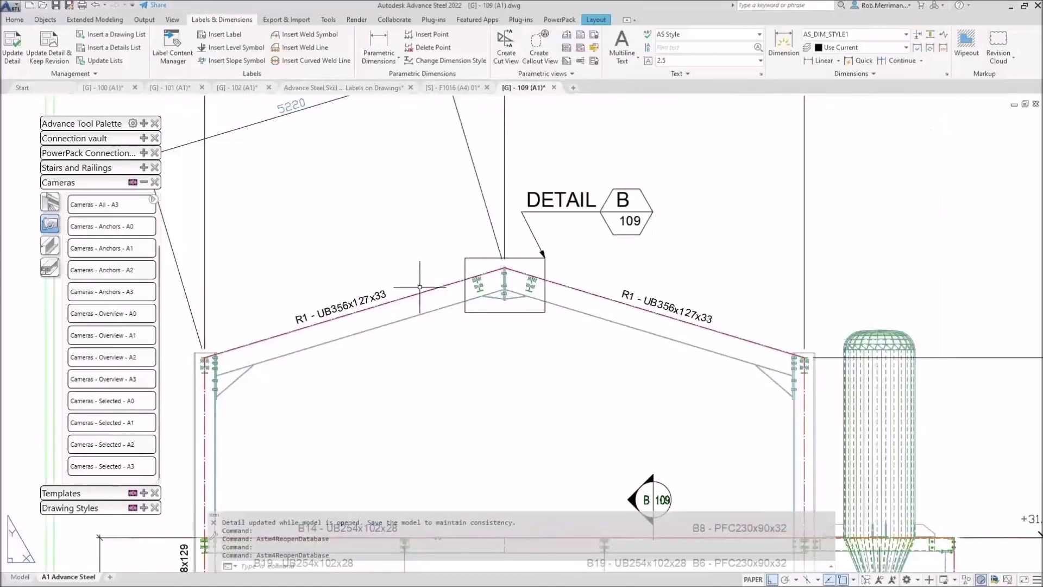